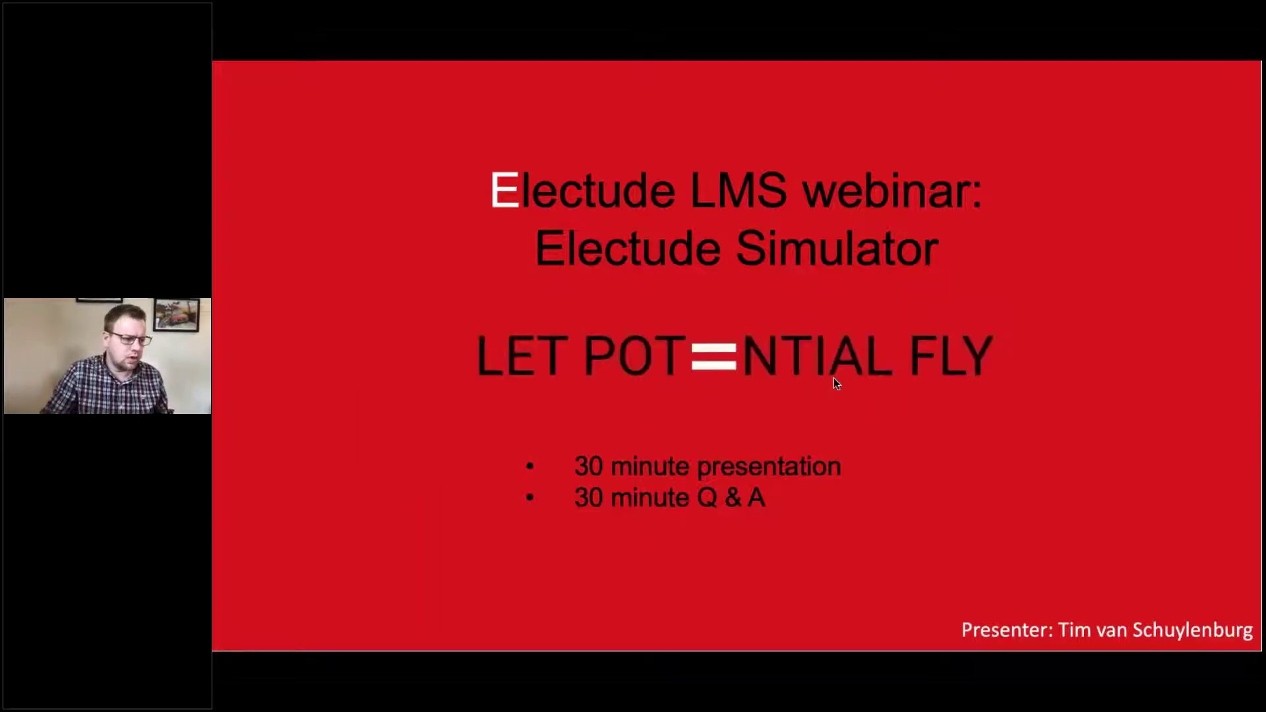
Page through the webinar's opening slides, covering the presenter information, the topics and the question box
{"action": "left_click", "coordinate": [417, 677]}
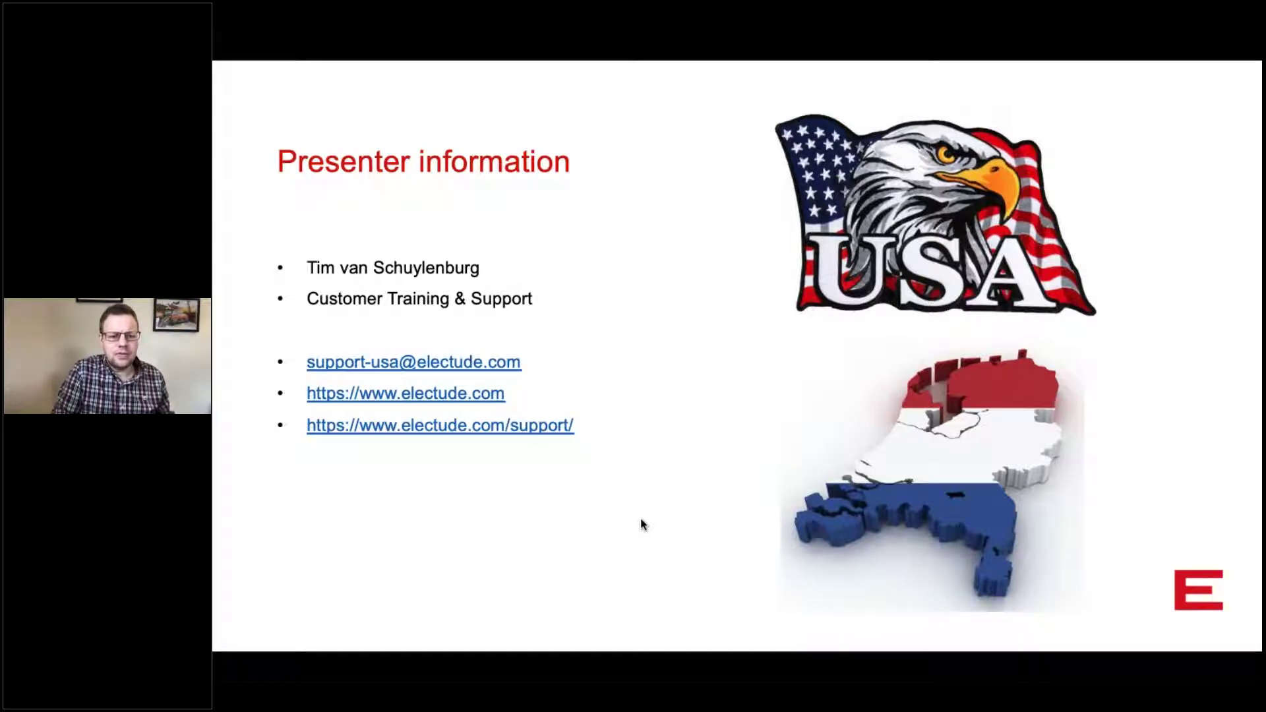
{"action": "key", "text": "Right"}
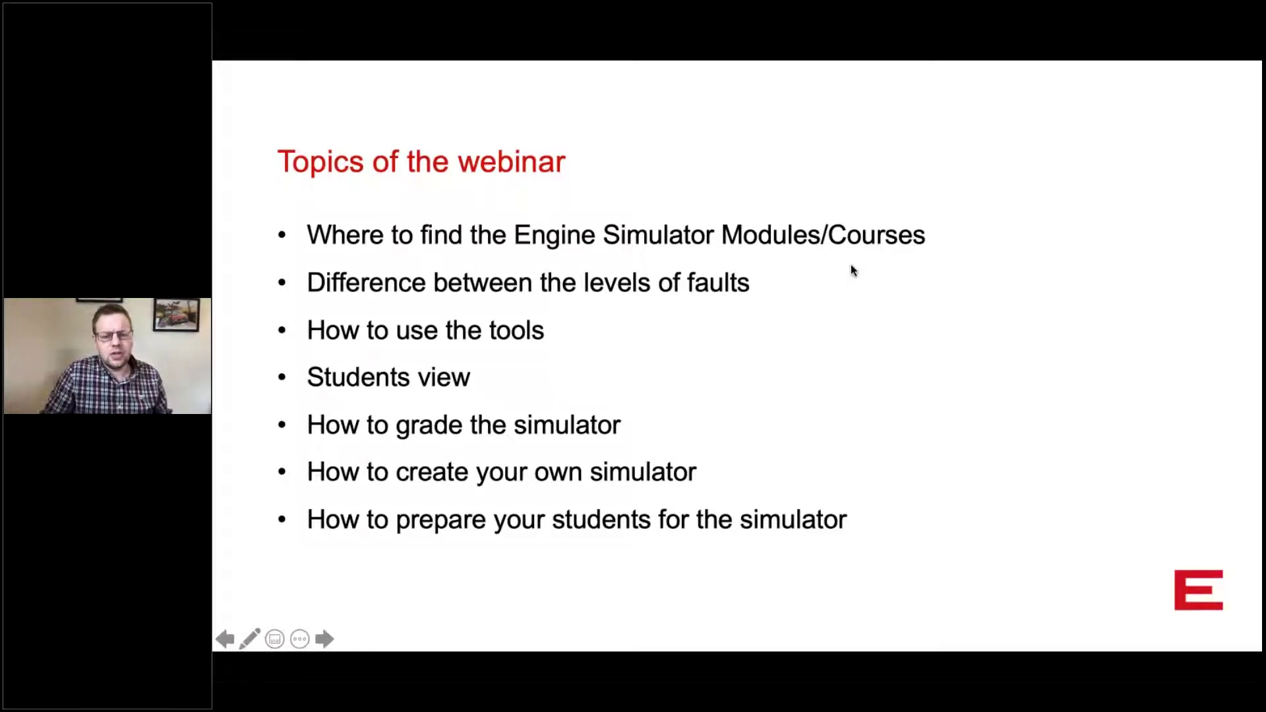
{"action": "key", "text": "Right"}
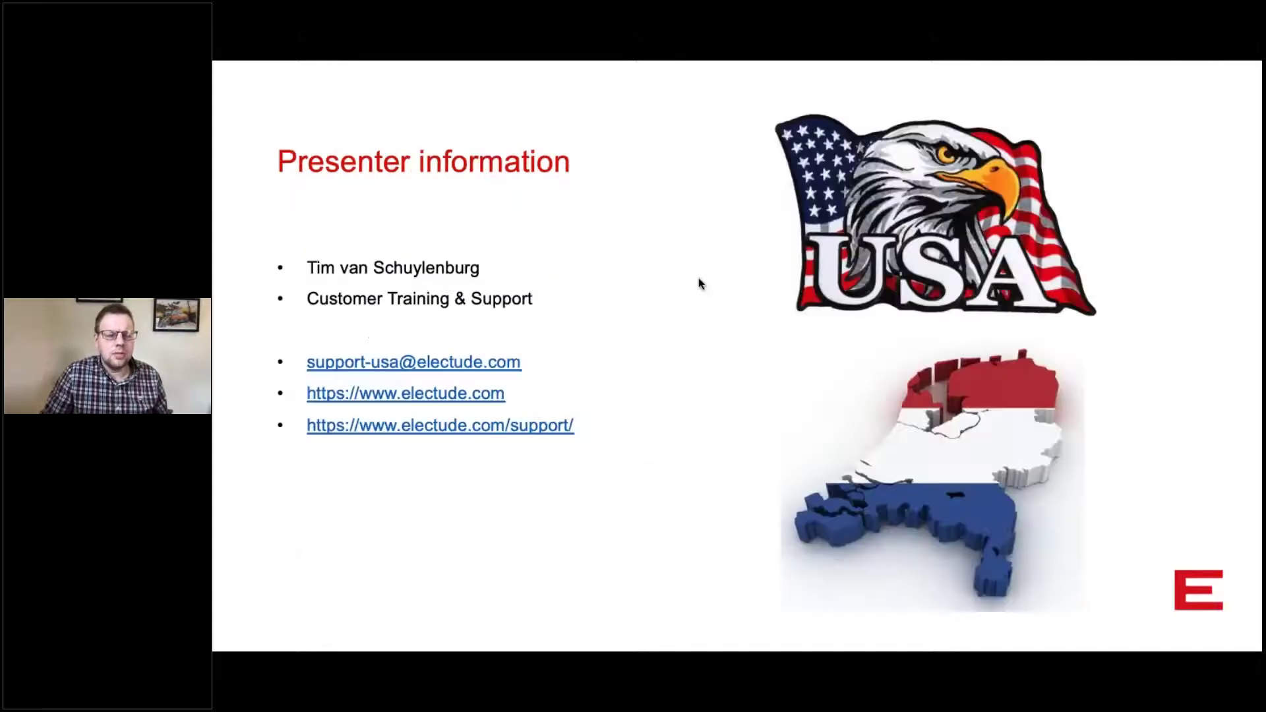
{"action": "key", "text": "Left"}
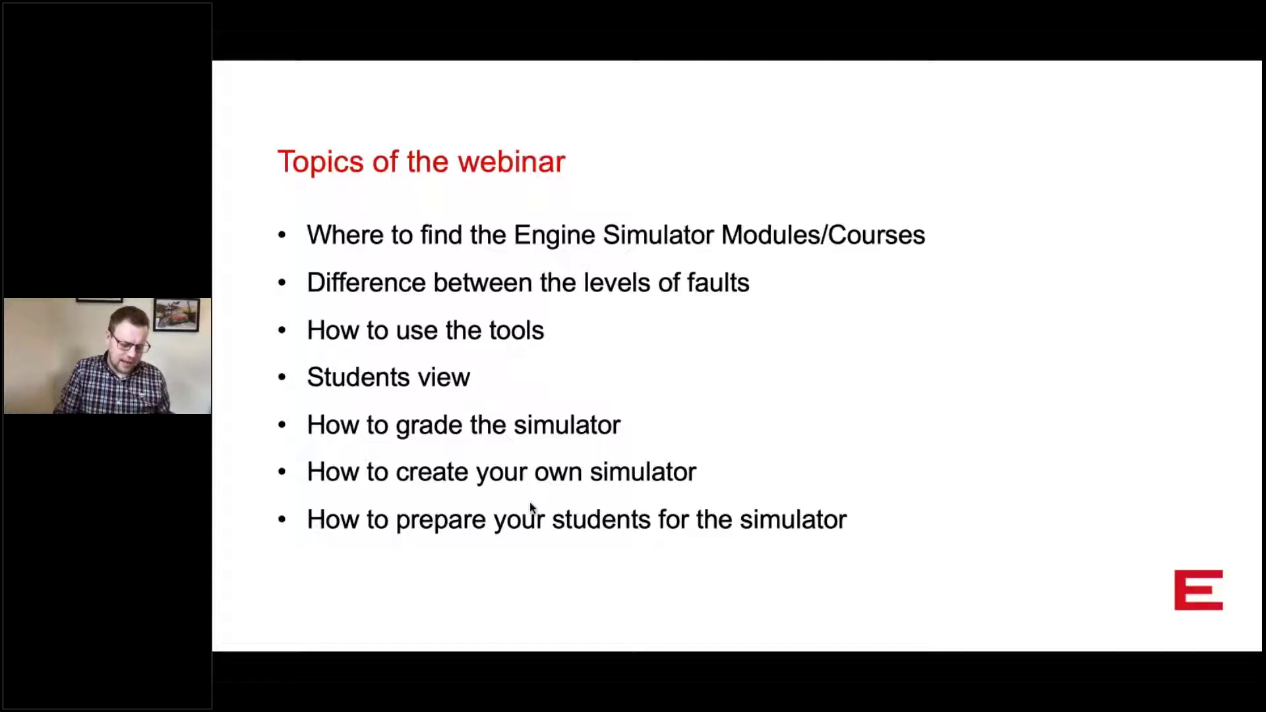
{"action": "key", "text": "Right"}
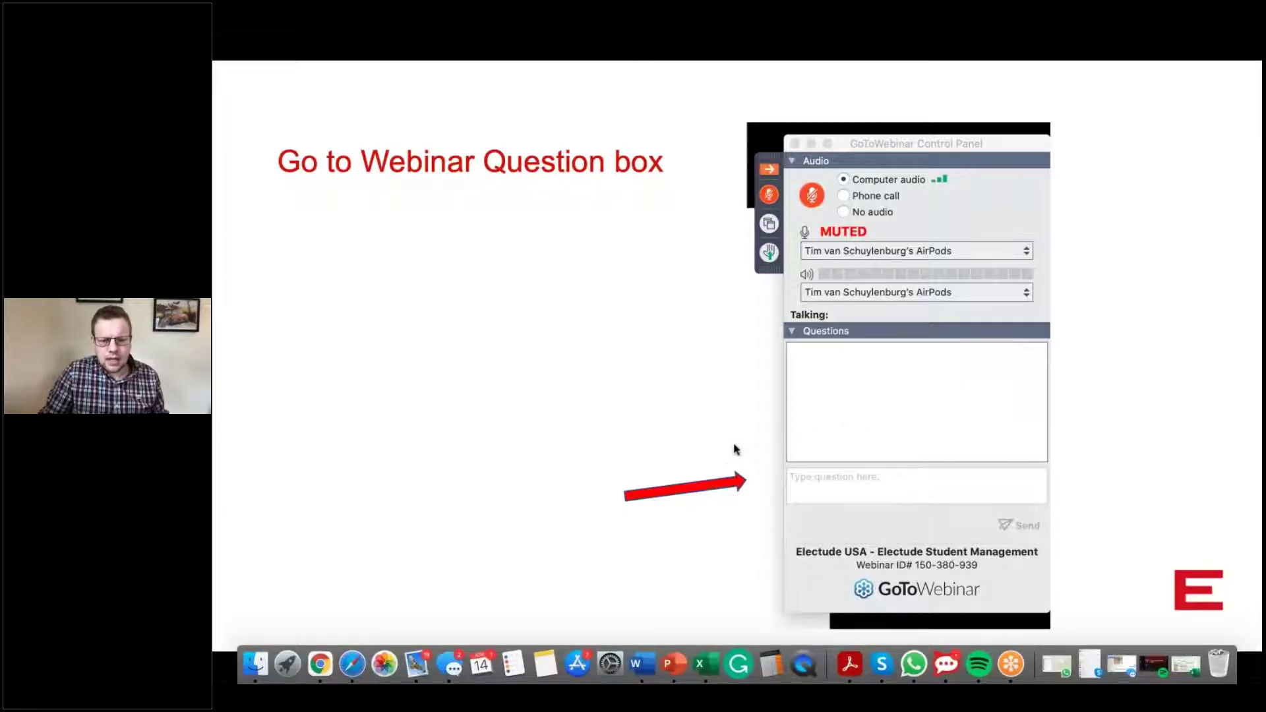
{"action": "left_click", "coordinate": [323, 641]}
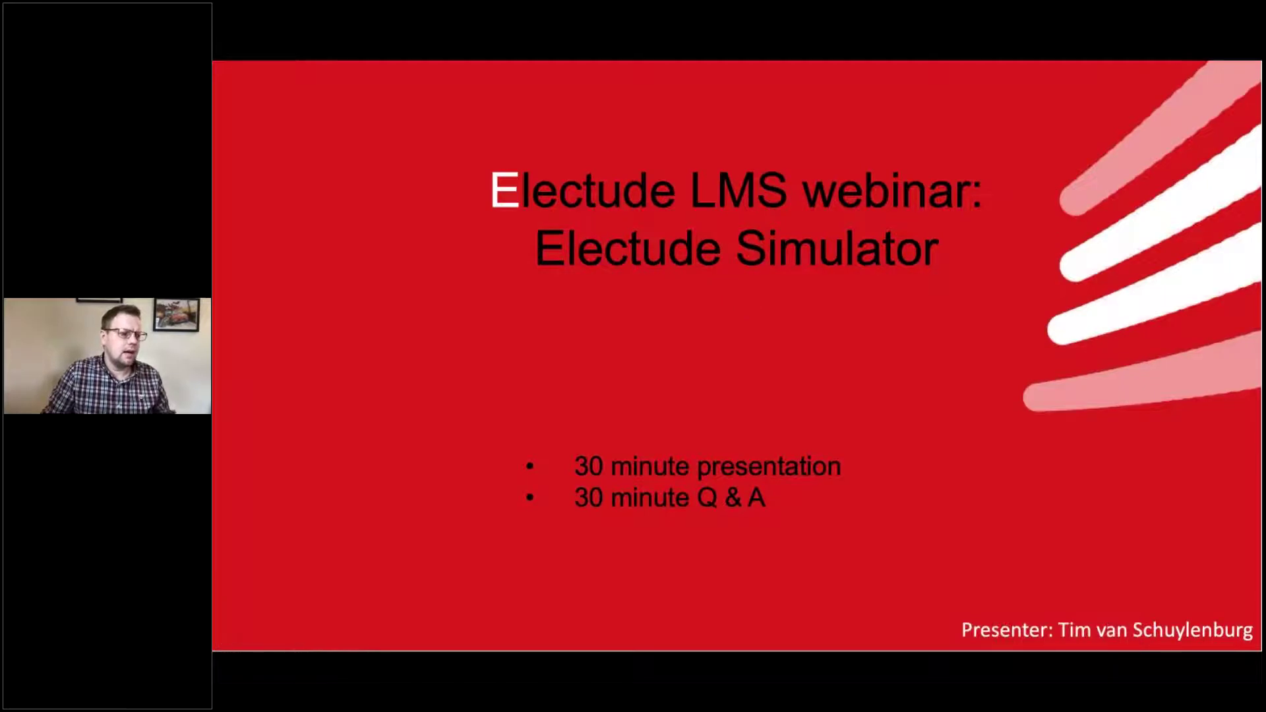
End the slide show, switch to the Electude Academy site in Chrome and enter its Teacher area
{"action": "key", "text": "Escape"}
{"action": "left_click", "coordinate": [258, 64]}
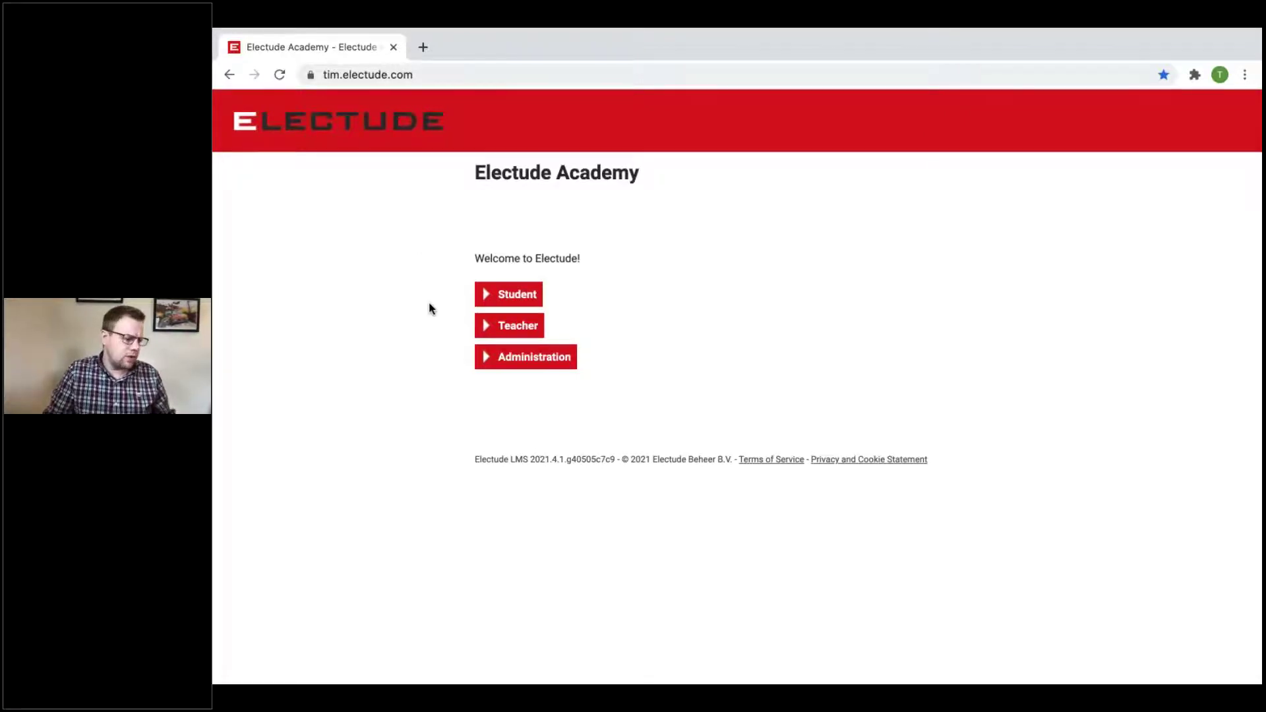
{"action": "left_click", "coordinate": [531, 330]}
{"action": "left_click", "coordinate": [520, 355]}
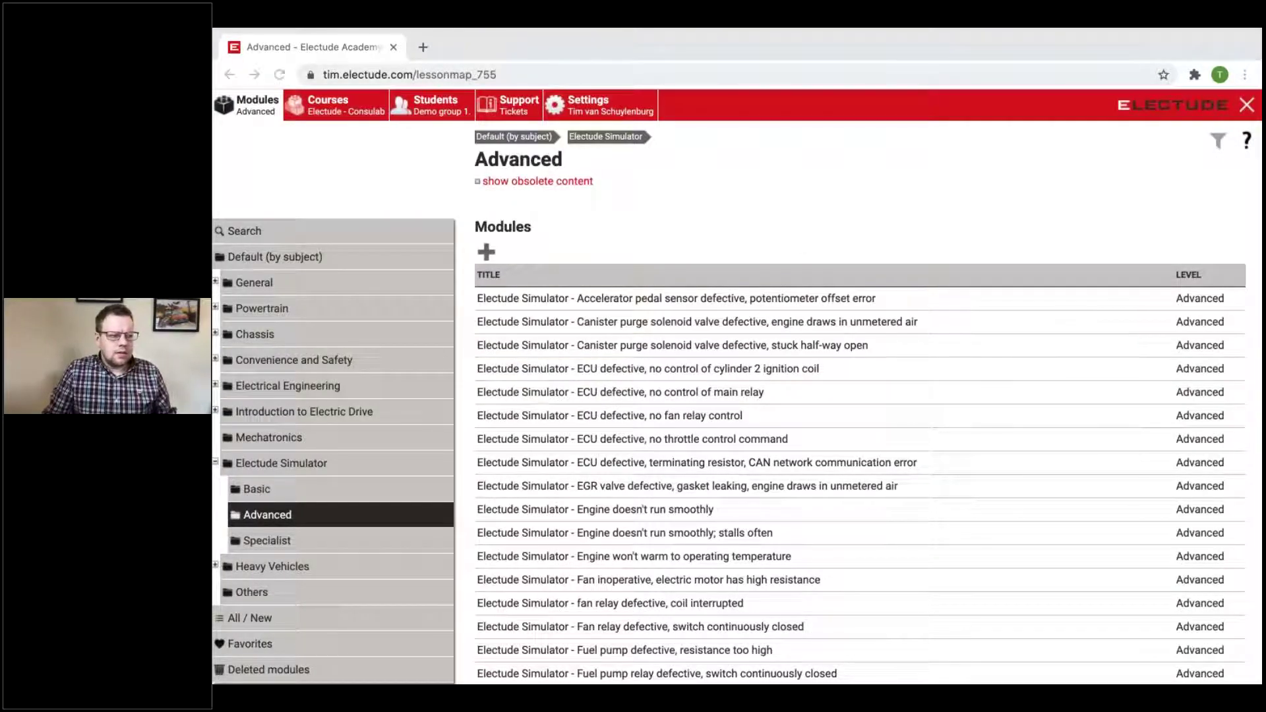
Open the Electude Simulator folder under Default (by subject) in the module library
{"action": "left_click", "coordinate": [318, 230]}
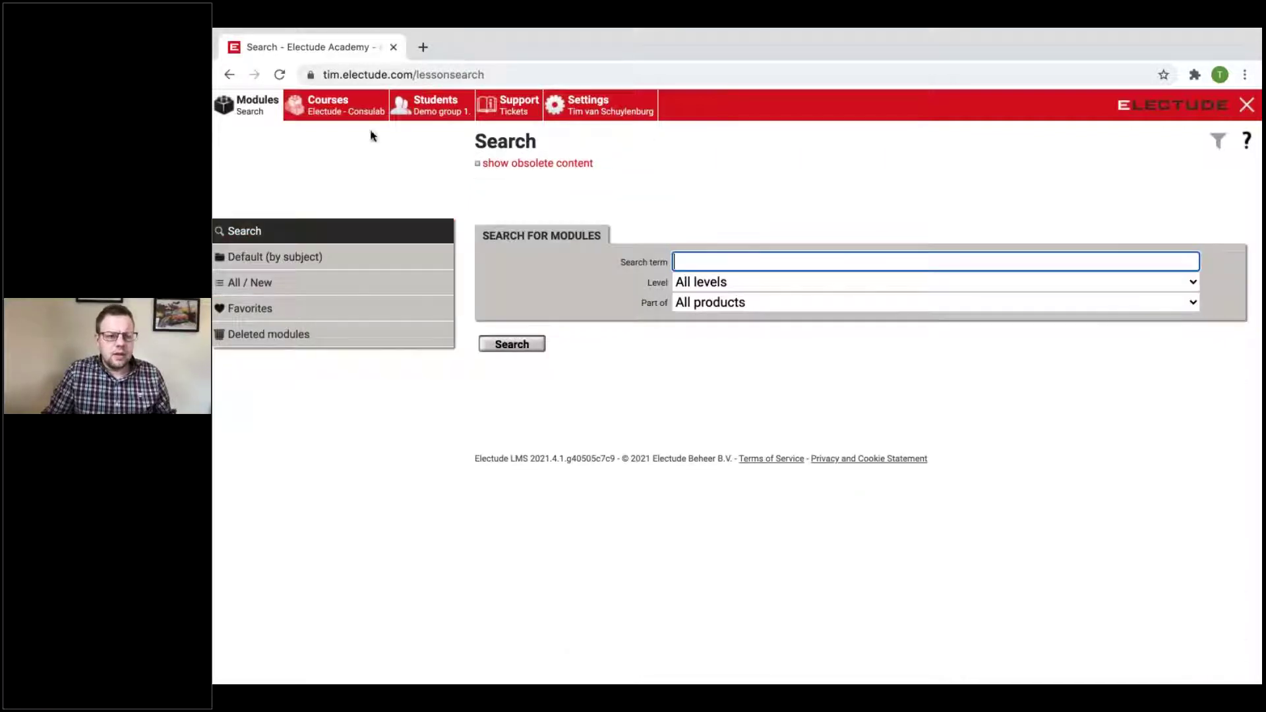
{"action": "left_click", "coordinate": [251, 111]}
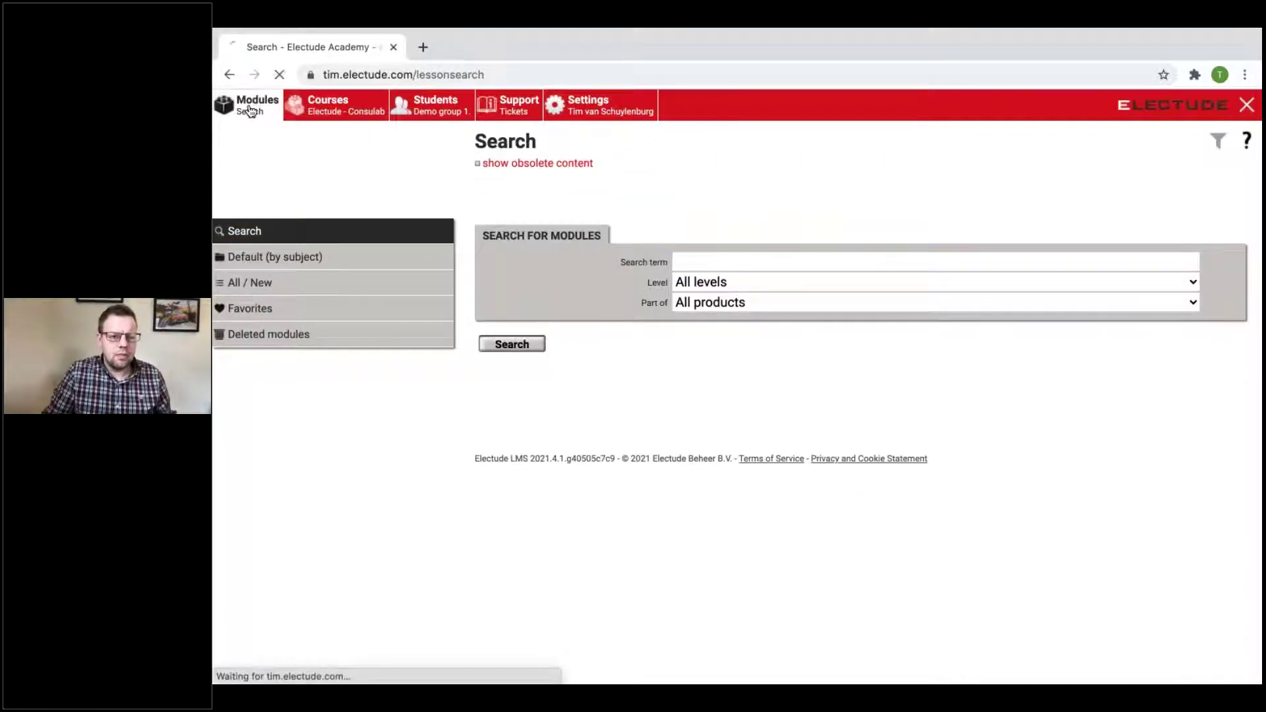
{"action": "left_click", "coordinate": [303, 264]}
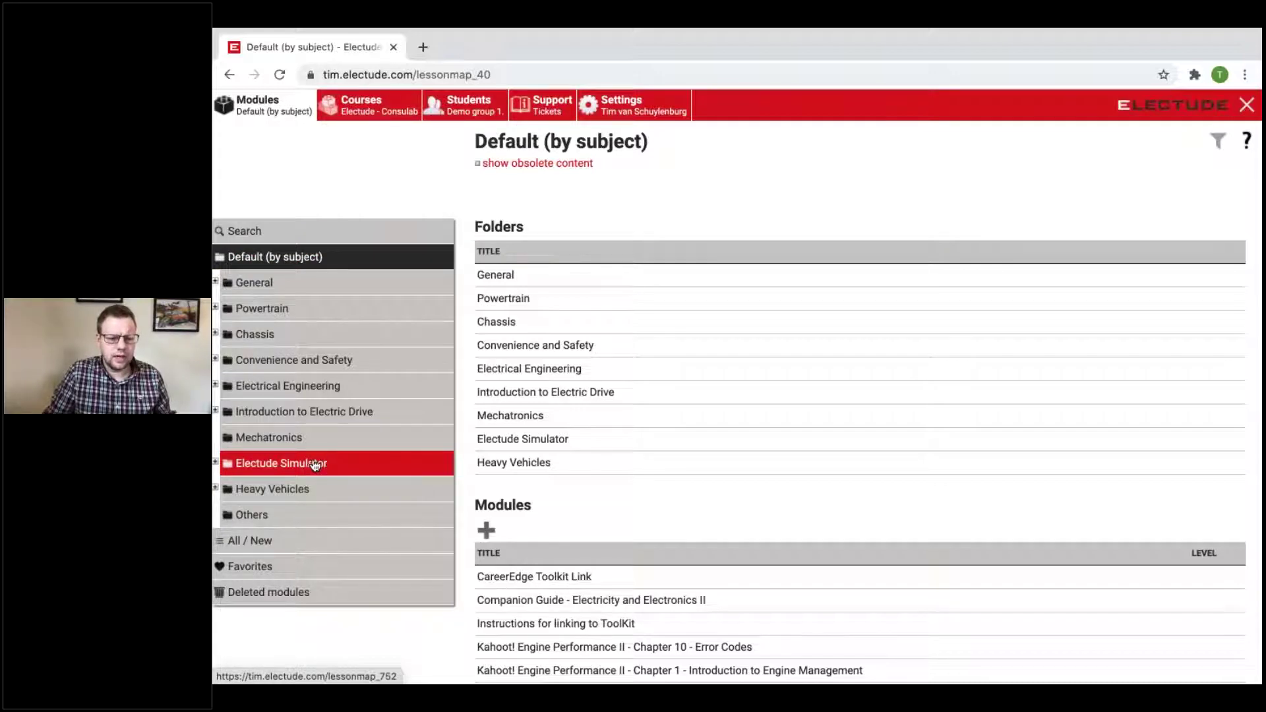
{"action": "left_click", "coordinate": [290, 464]}
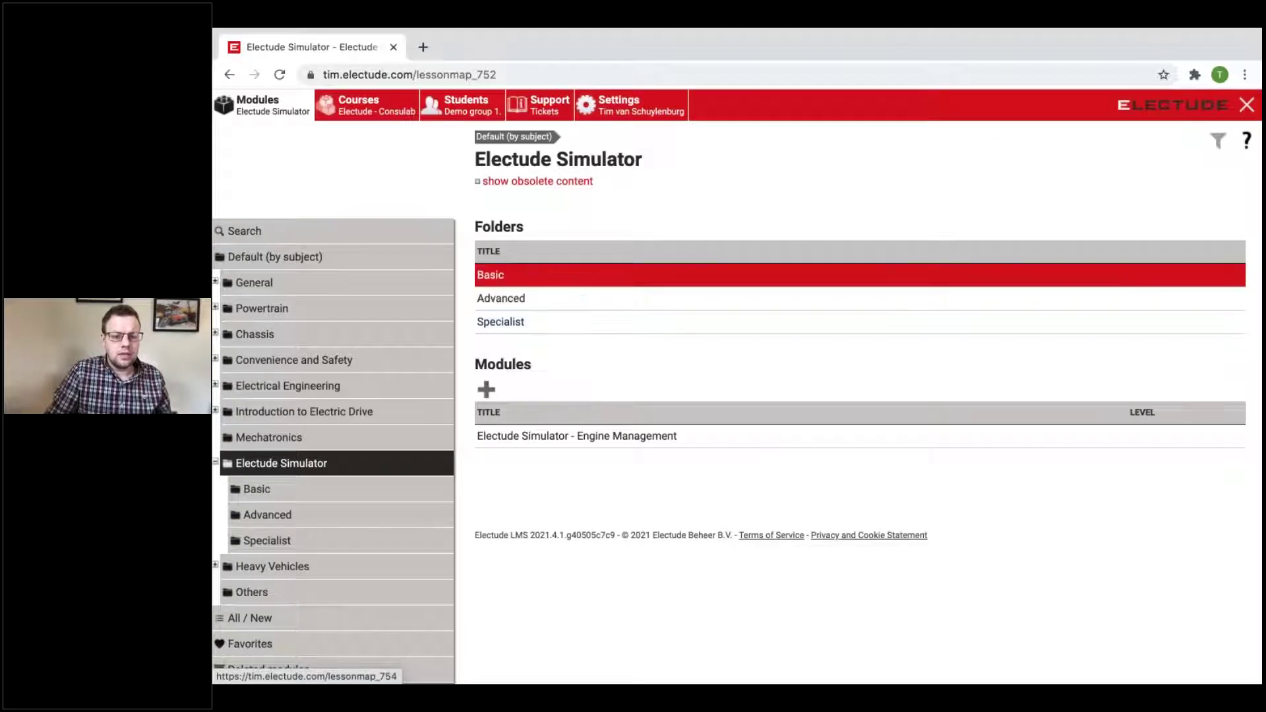
Open the simulator's Basic folder and look through its list of fault modules
{"action": "left_click", "coordinate": [605, 284]}
{"action": "scroll", "coordinate": [672, 314], "scroll_direction": "down", "scroll_amount": 2}
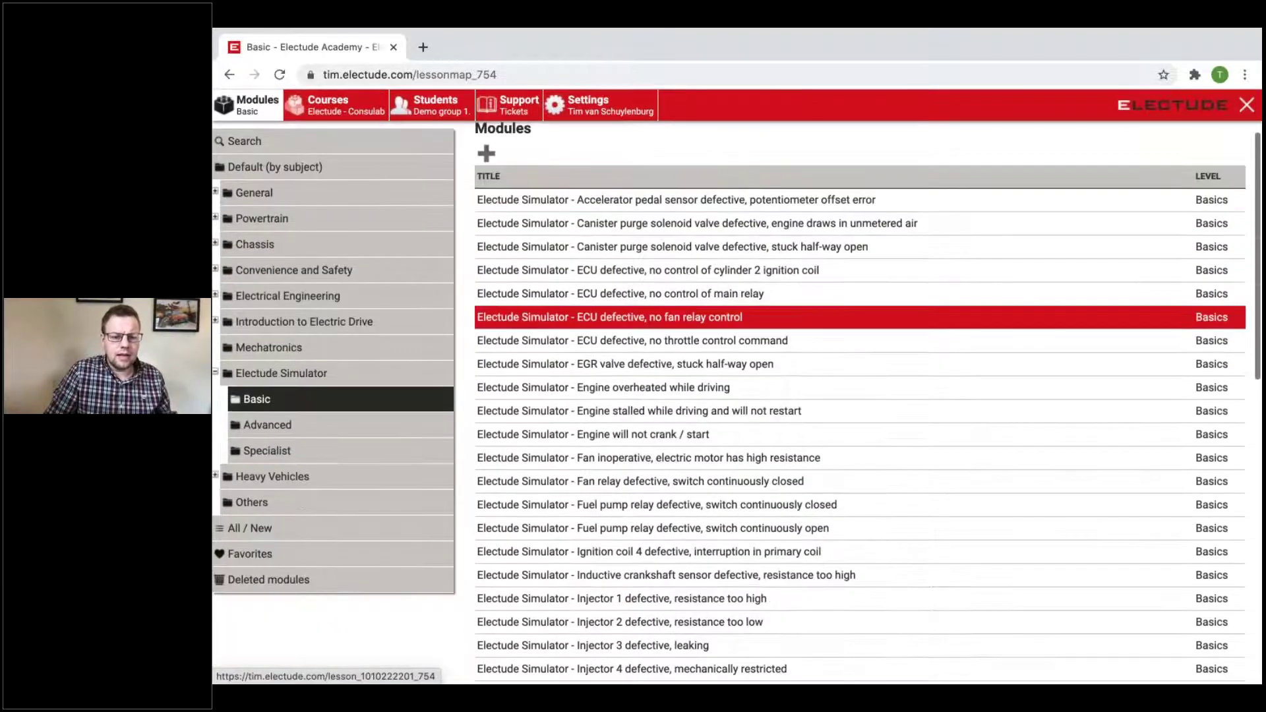
{"action": "scroll", "coordinate": [621, 284], "scroll_direction": "down", "scroll_amount": 1}
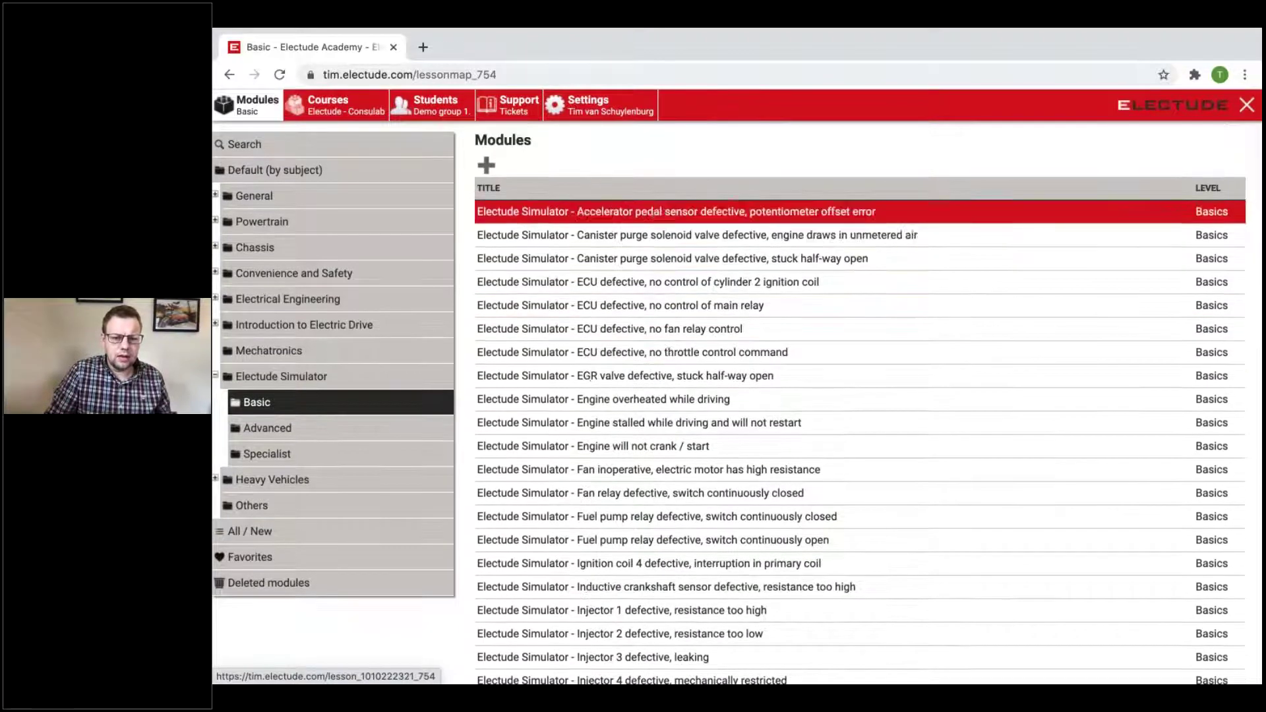
{"action": "scroll", "coordinate": [621, 323], "scroll_direction": "down", "scroll_amount": 10}
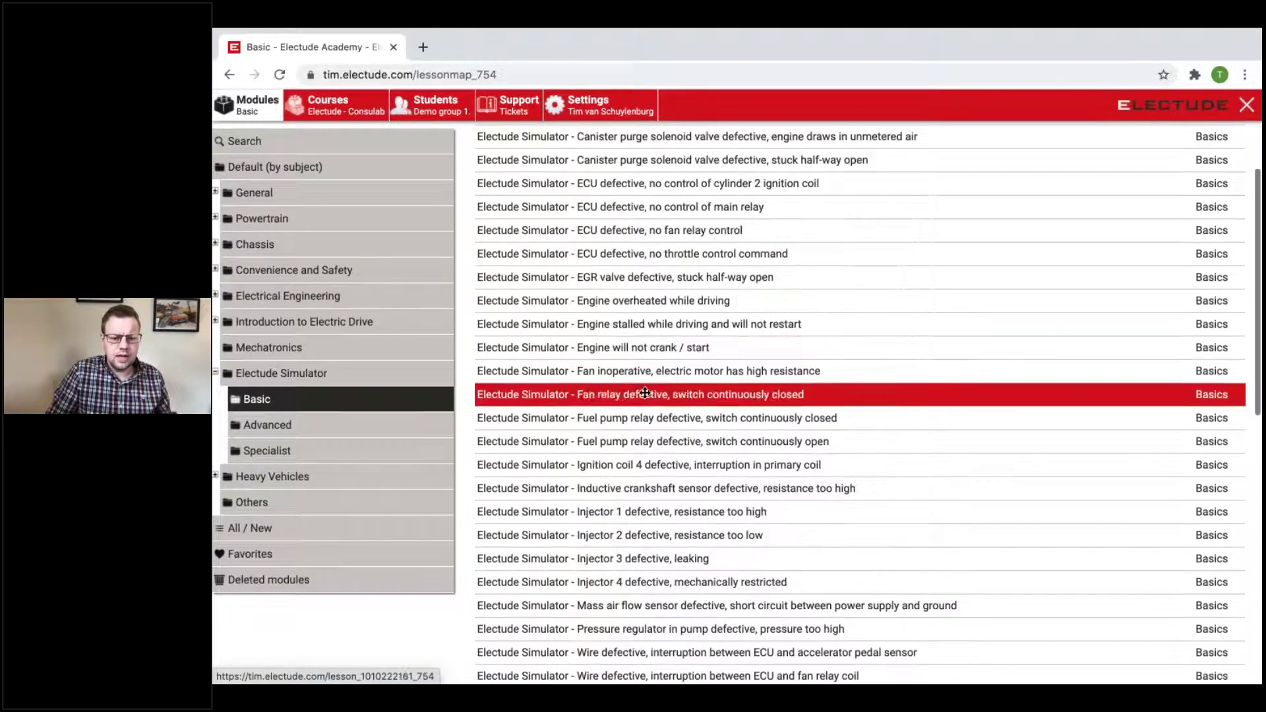
{"action": "scroll", "coordinate": [643, 440], "scroll_direction": "down", "scroll_amount": 2}
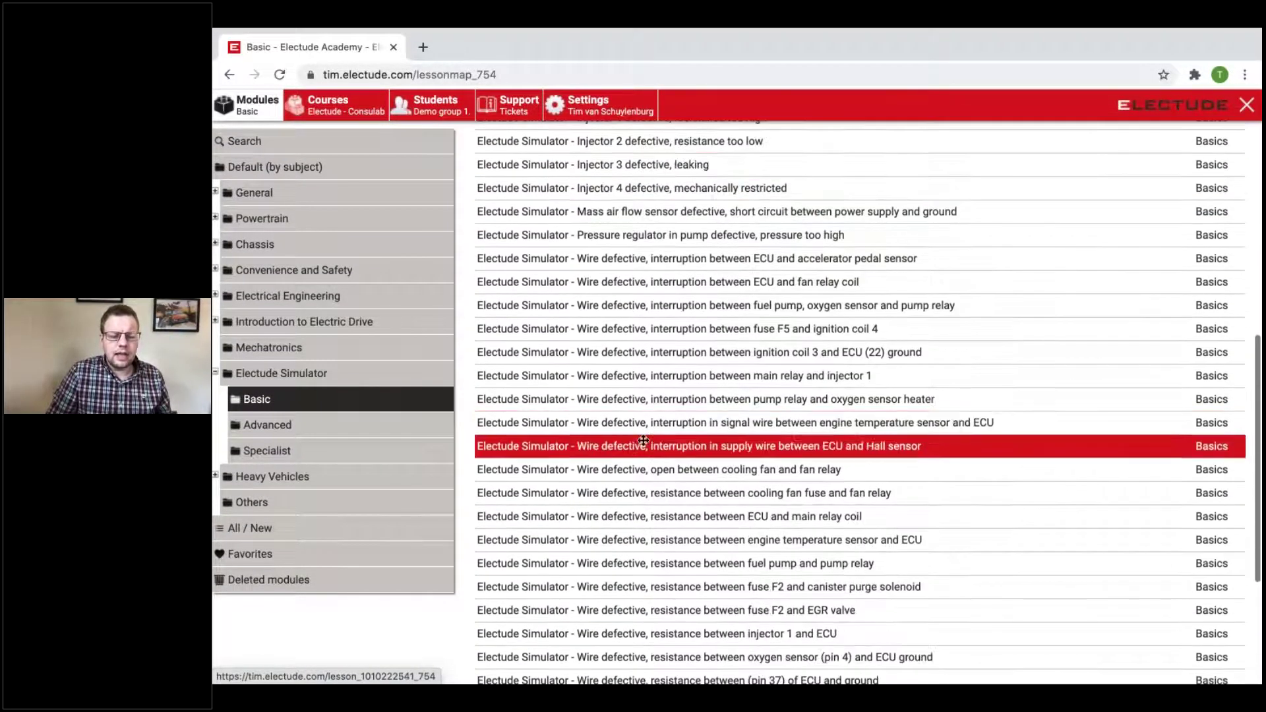
{"action": "mouse_move", "coordinate": [643, 440]}
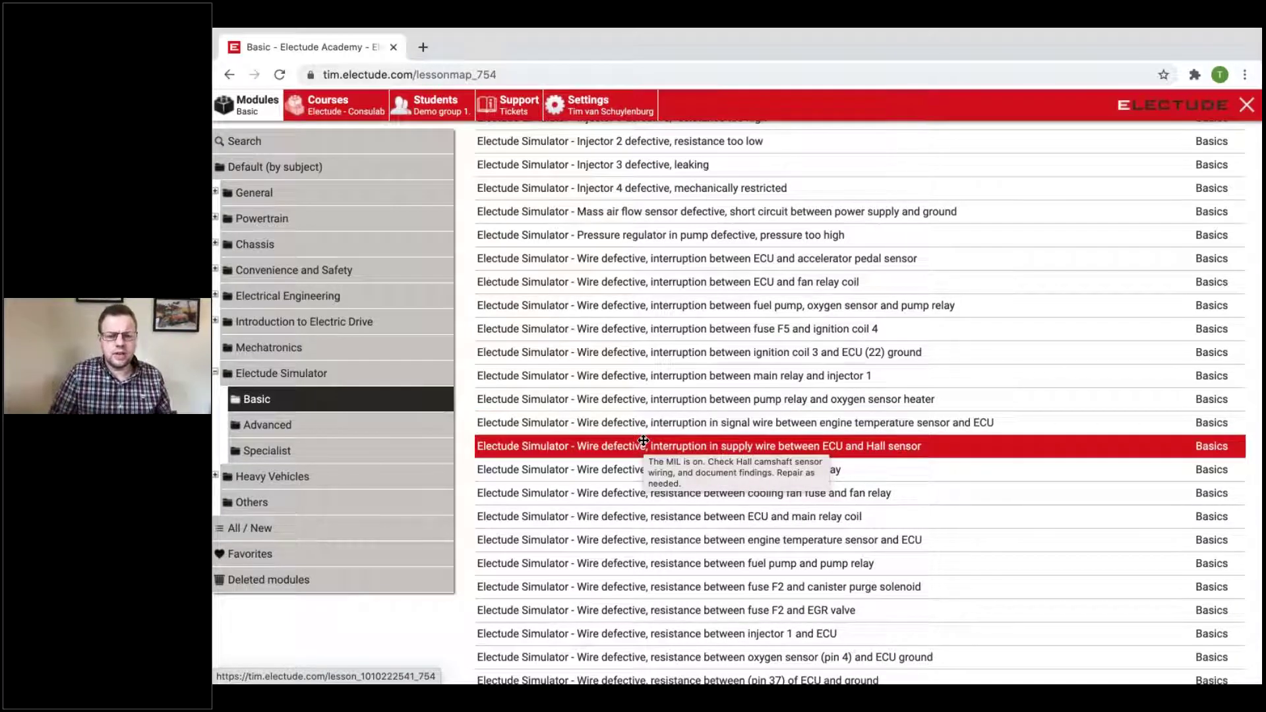
{"action": "scroll", "coordinate": [645, 440], "scroll_direction": "up", "scroll_amount": 5}
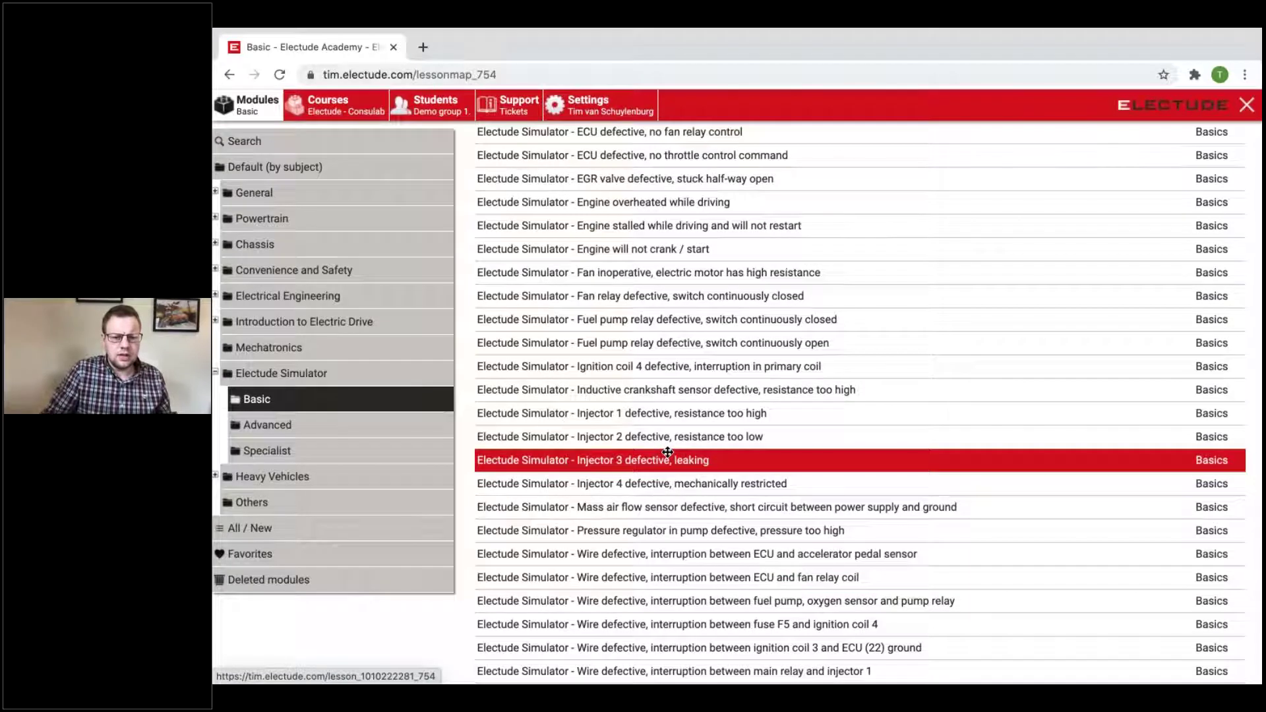
Open the Basic module "Injector 1 defective, resistance too high" and review its work order and available tools
{"action": "left_click", "coordinate": [753, 415]}
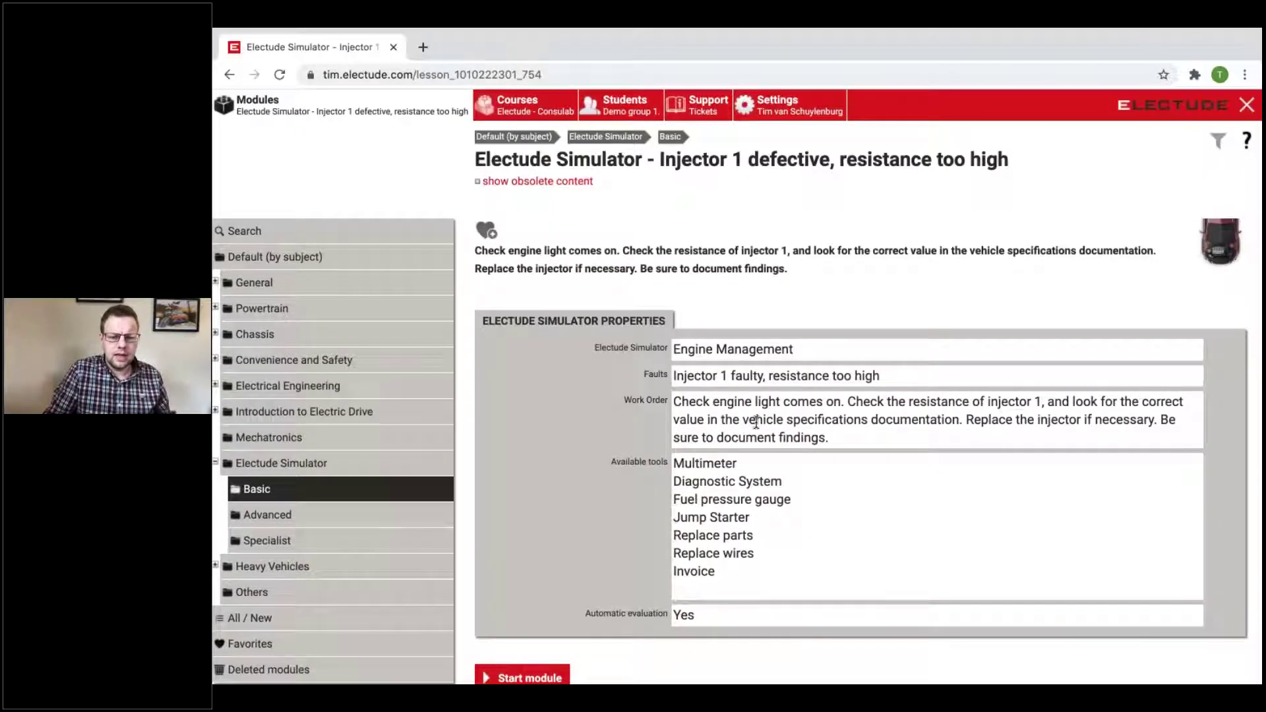
{"action": "scroll", "coordinate": [756, 422], "scroll_direction": "down", "scroll_amount": 2}
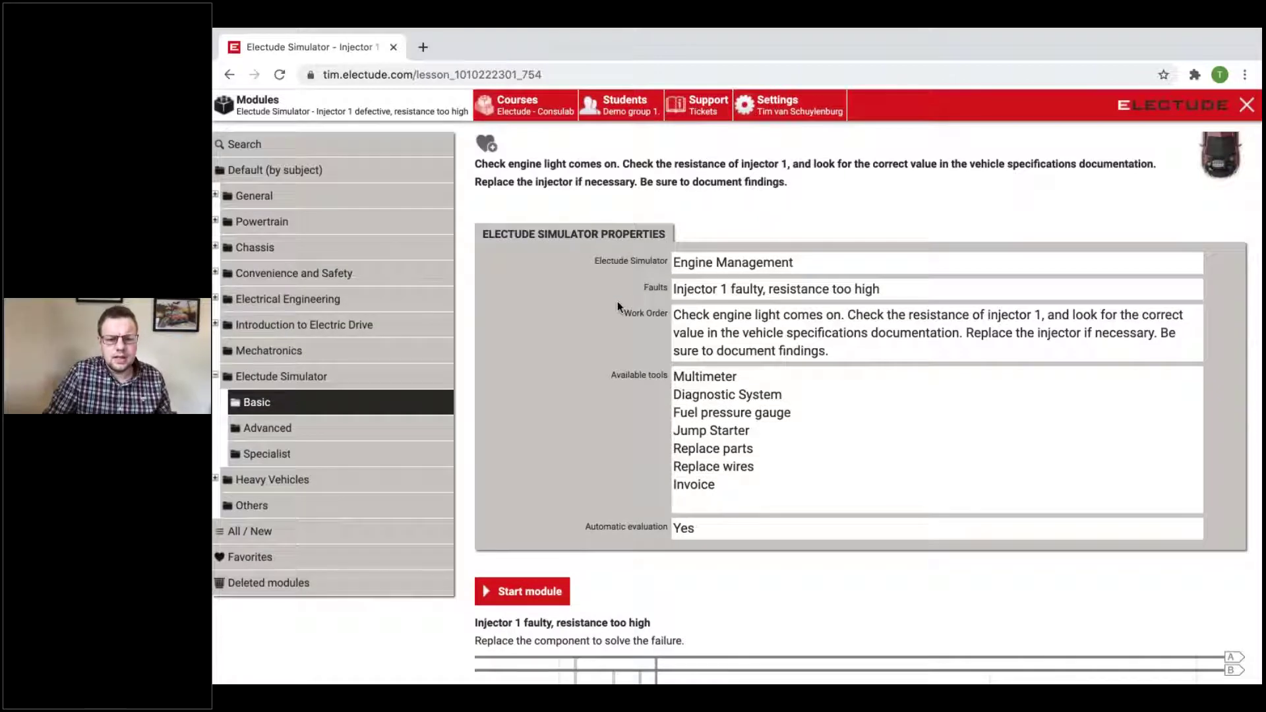
{"action": "triple_click", "coordinate": [655, 320]}
{"action": "left_click", "coordinate": [684, 317]}
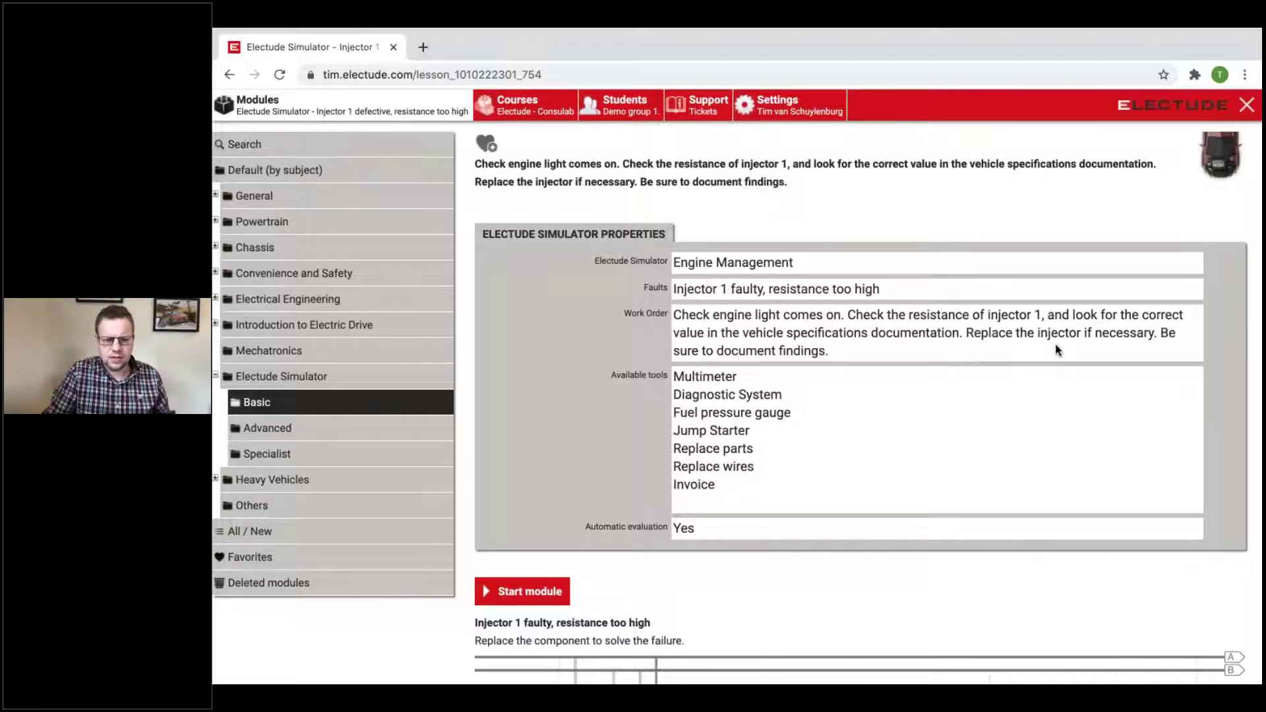
{"action": "scroll", "coordinate": [1057, 350], "scroll_direction": "down", "scroll_amount": 1}
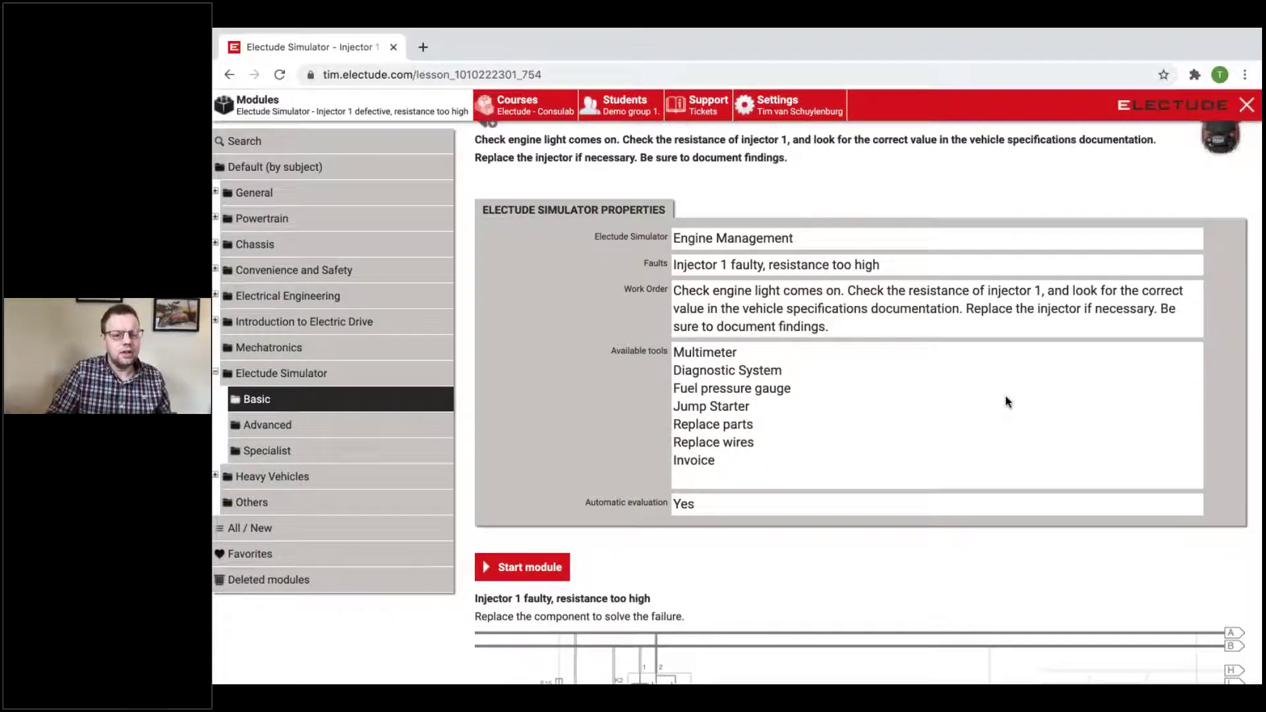
{"action": "scroll", "coordinate": [1006, 420], "scroll_direction": "up", "scroll_amount": 1}
{"action": "scroll", "coordinate": [1005, 420], "scroll_direction": "up", "scroll_amount": 2}
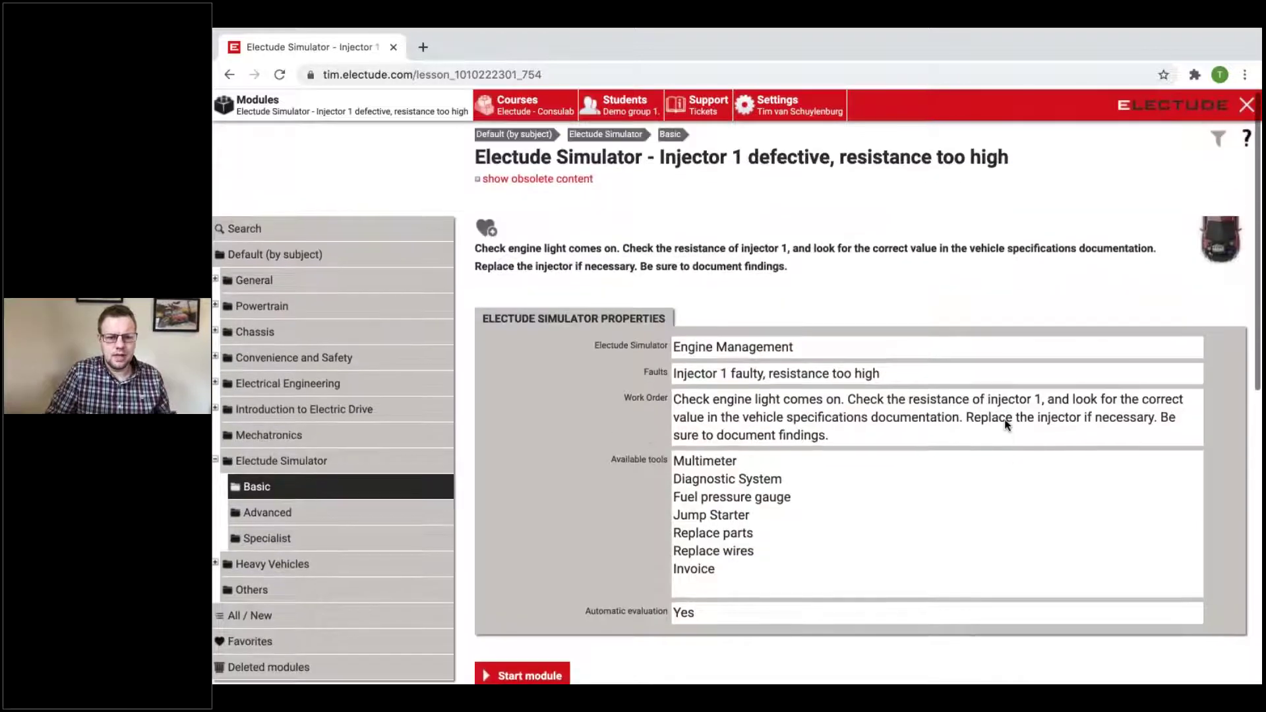
Open the "Injector 1 defective, resistance too high" module from the Advanced folder
{"action": "left_click", "coordinate": [323, 539]}
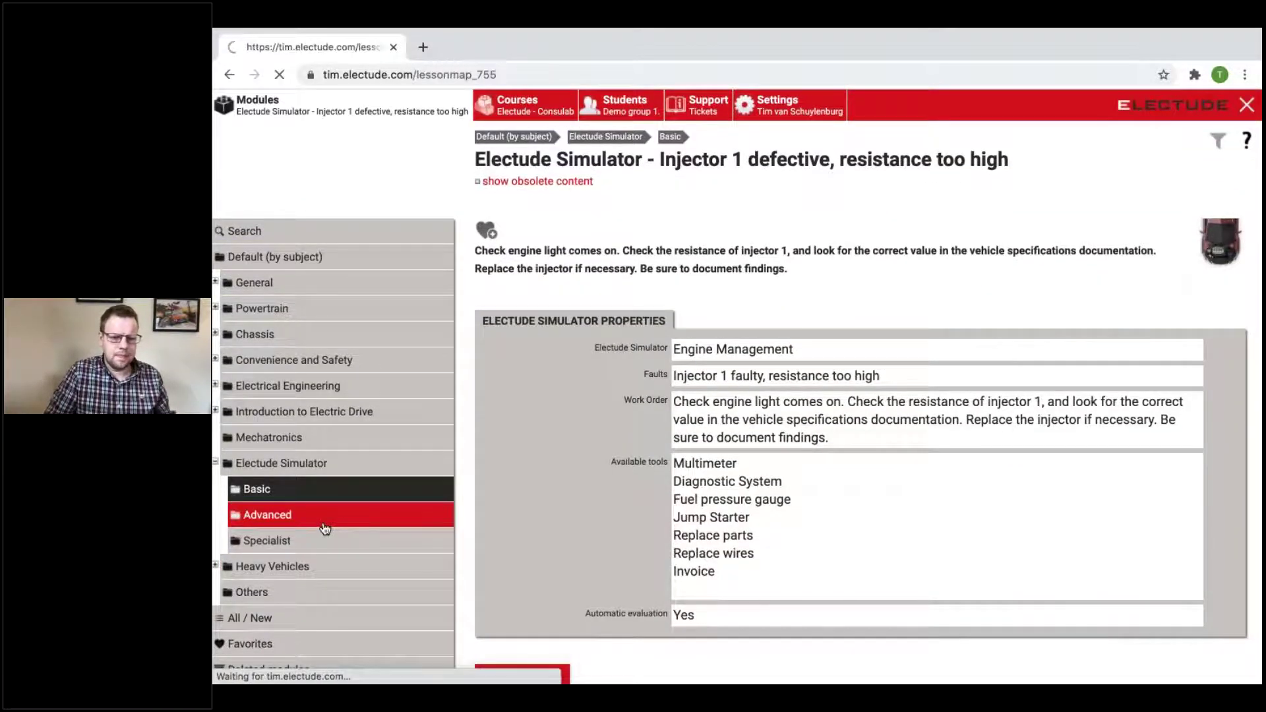
{"action": "scroll", "coordinate": [850, 458], "scroll_direction": "down", "scroll_amount": 1}
{"action": "scroll", "coordinate": [849, 459], "scroll_direction": "down", "scroll_amount": 4}
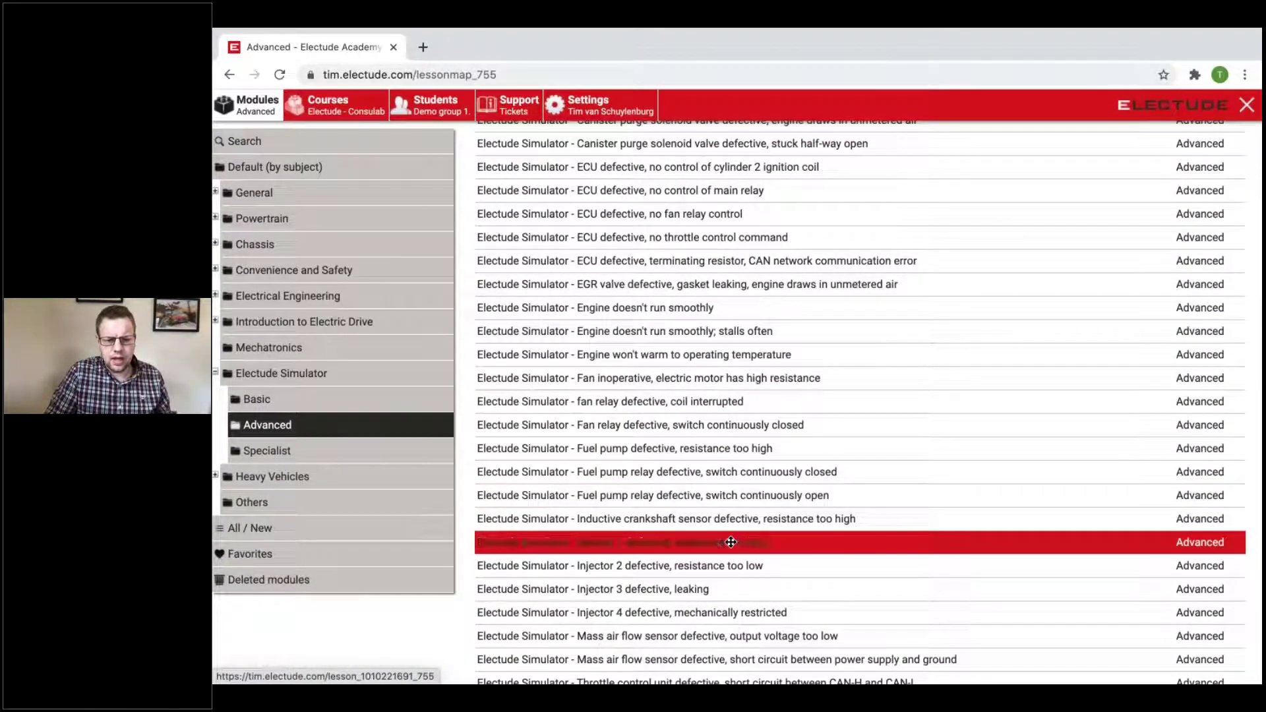
{"action": "left_click", "coordinate": [731, 542]}
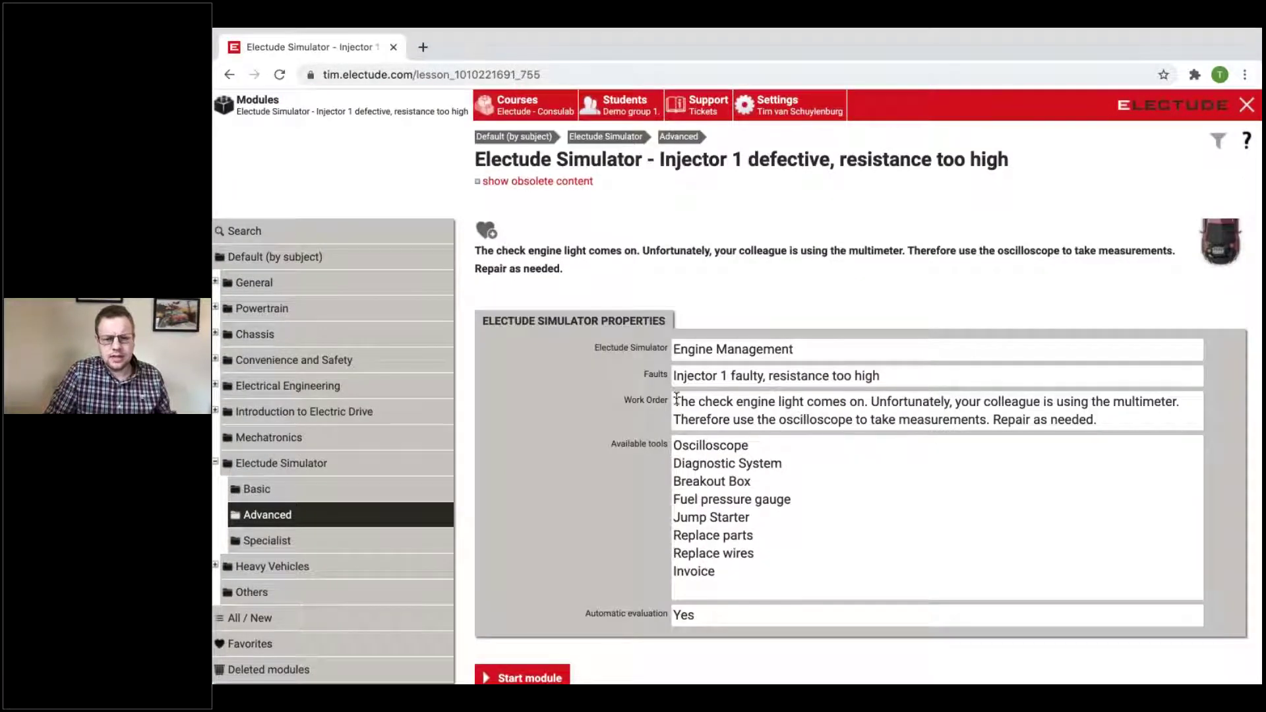
Highlight and review the work order and the available tools of the Advanced injector 1 module
{"action": "triple_click", "coordinate": [1111, 426]}
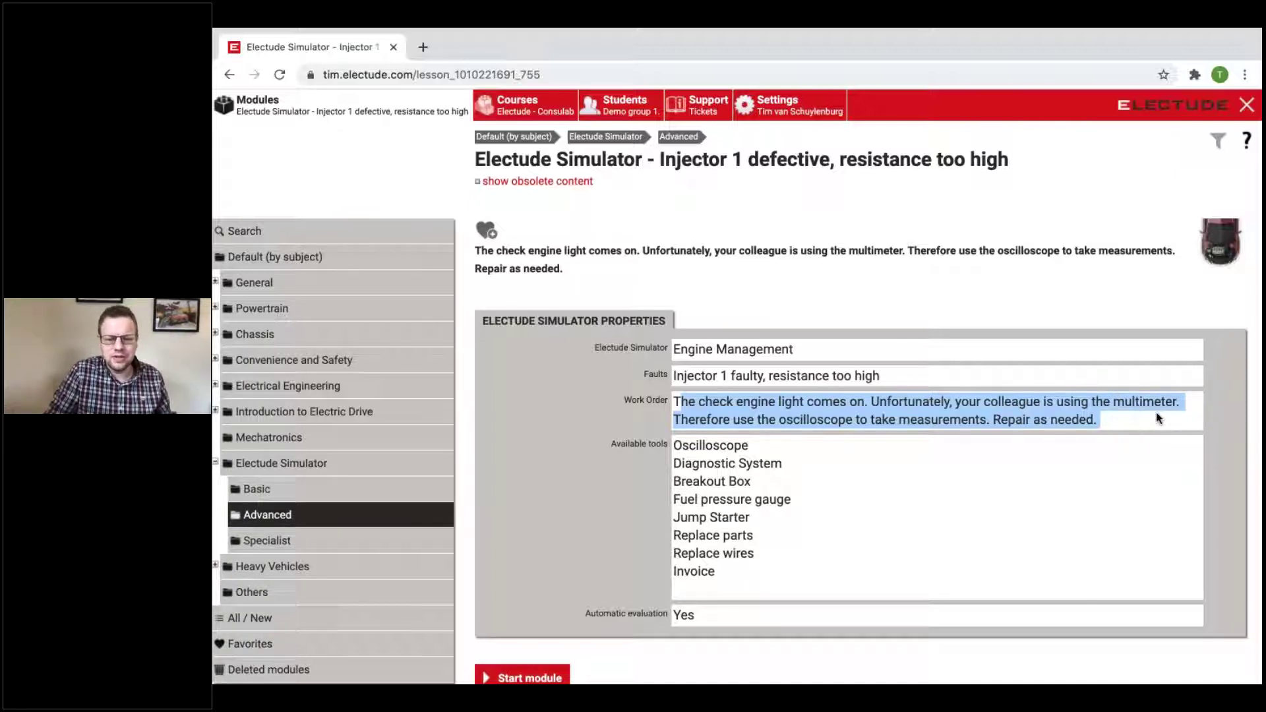
{"action": "left_click", "coordinate": [1118, 420]}
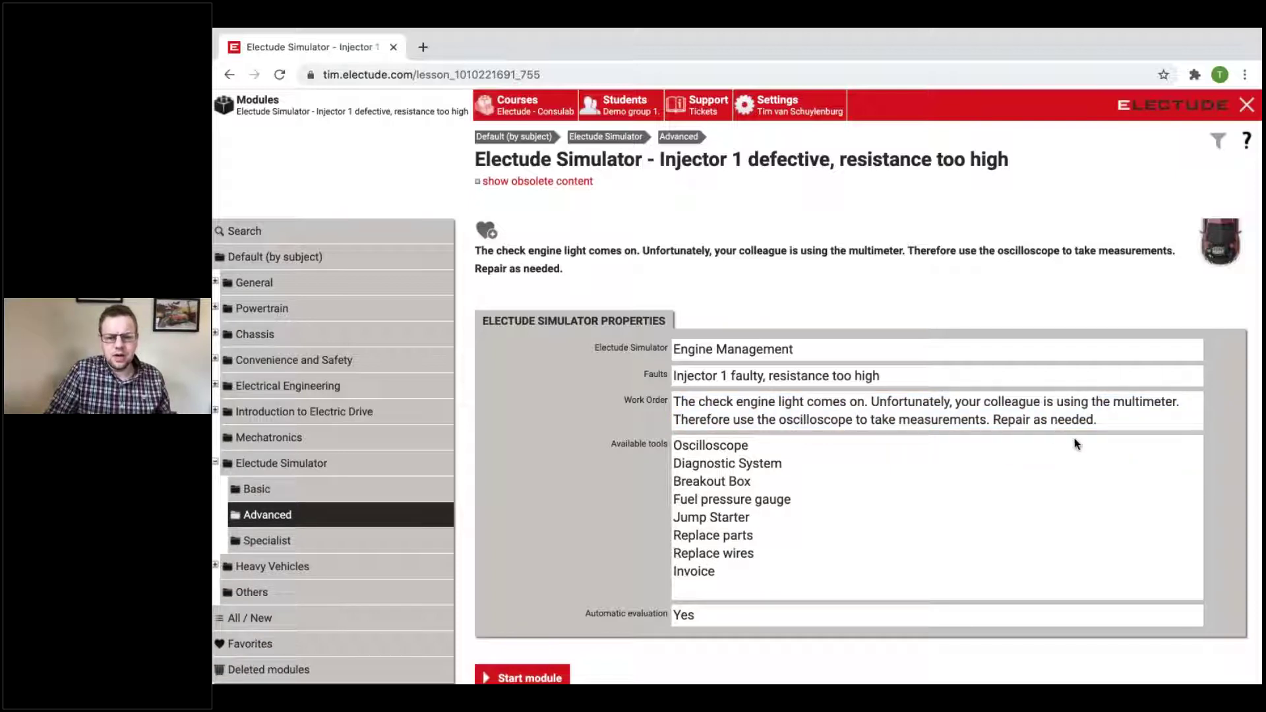
{"action": "scroll", "coordinate": [1075, 440], "scroll_direction": "down", "scroll_amount": 1}
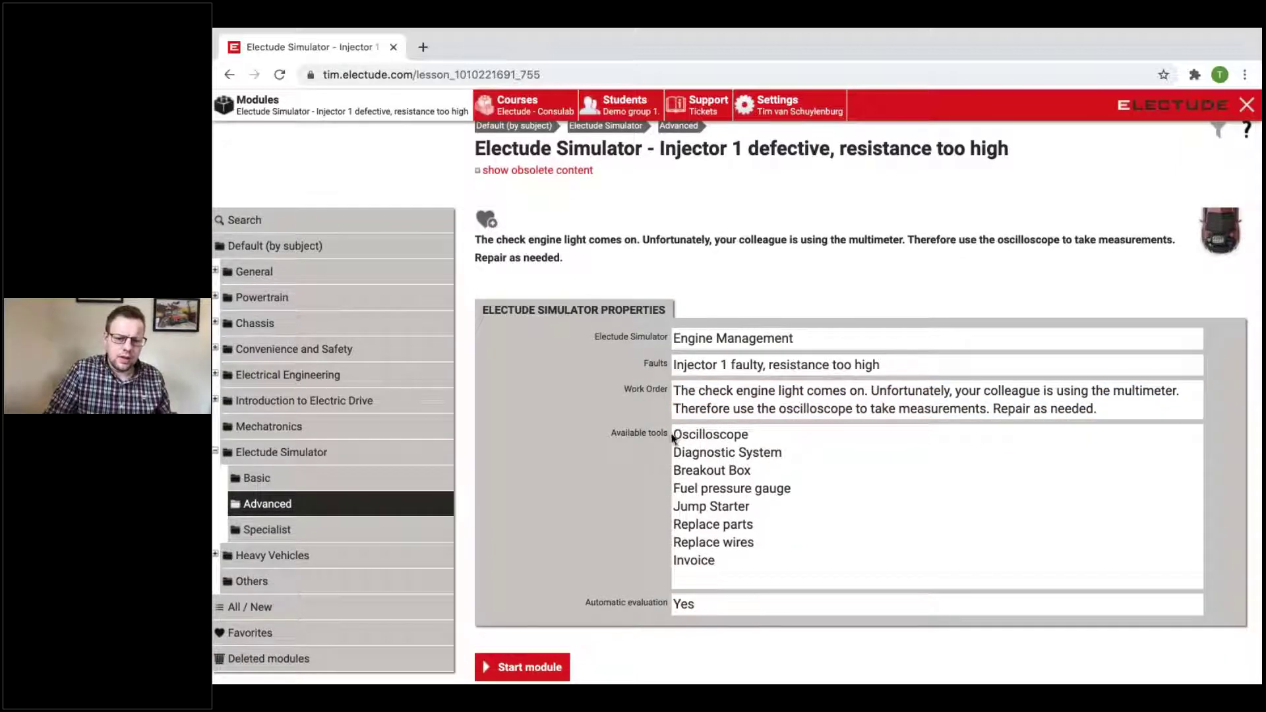
{"action": "left_click_drag", "start_coordinate": [672, 437], "coordinate": [769, 563]}
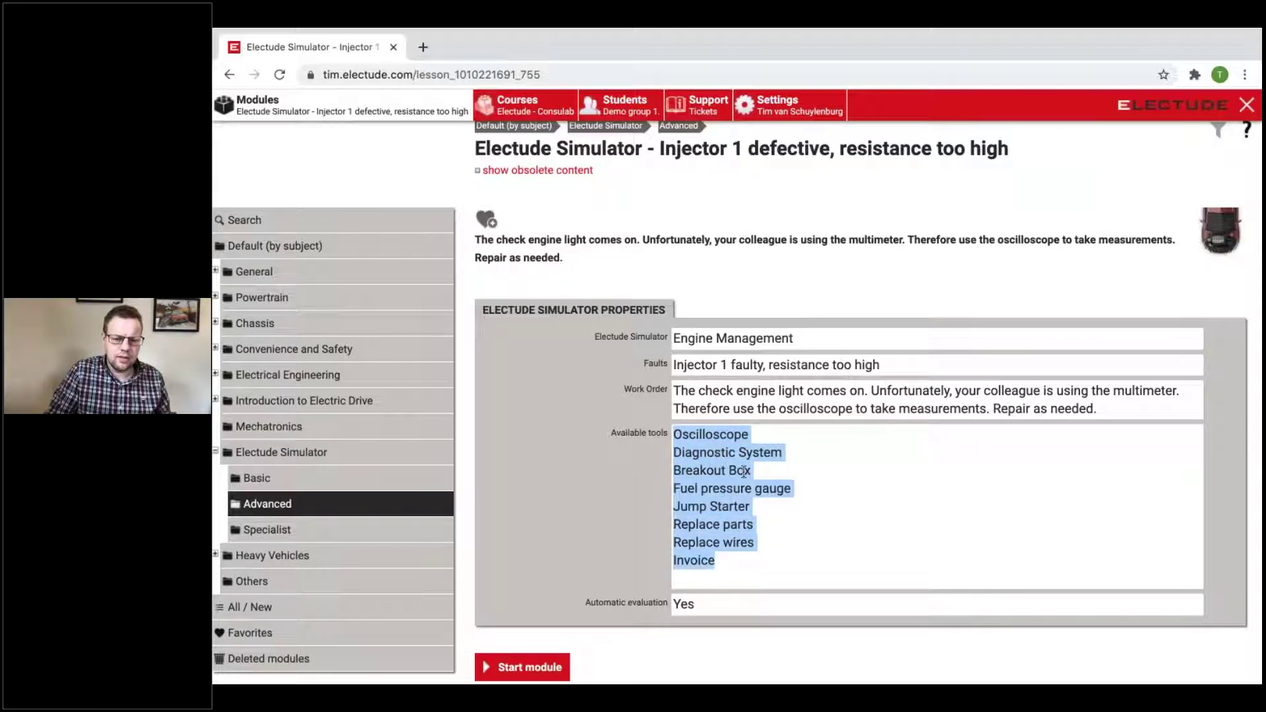
{"action": "left_click", "coordinate": [805, 492]}
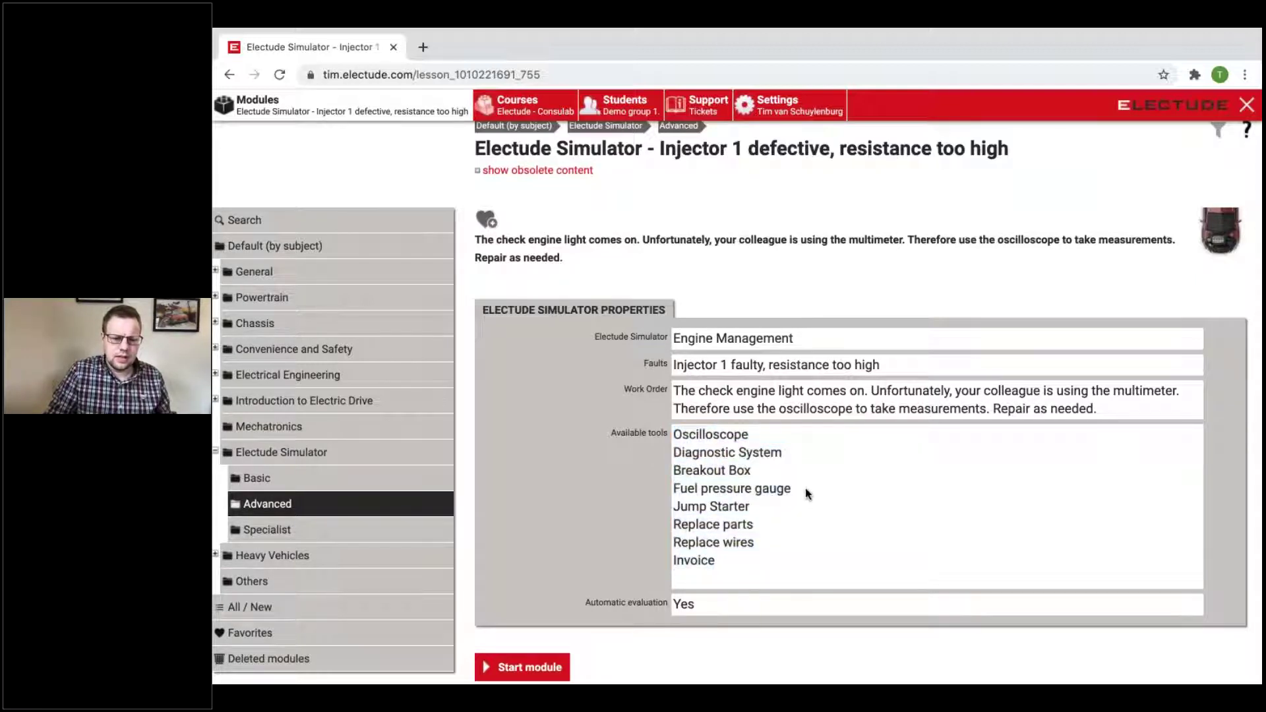
Open the Specialist folder's "Injector 1 defective, resistance too high" module and examine its work order, available tools and solution
{"action": "left_click", "coordinate": [414, 534]}
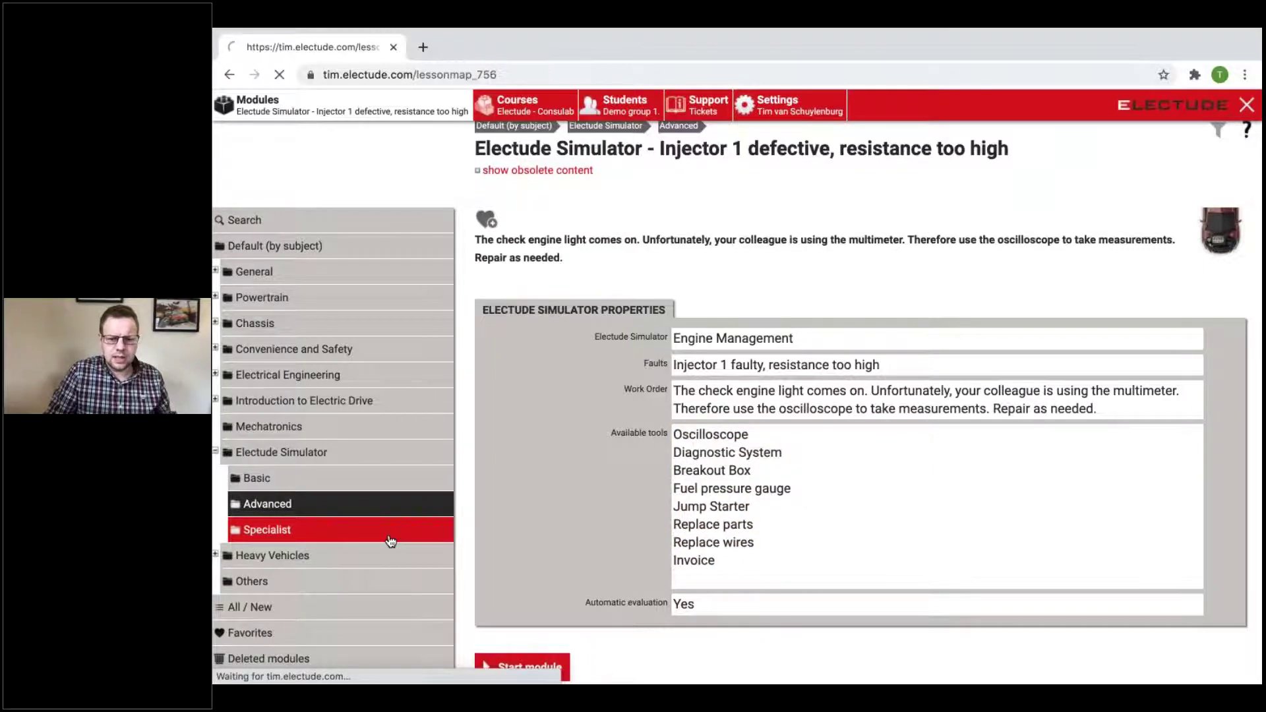
{"action": "scroll", "coordinate": [851, 560], "scroll_direction": "down", "scroll_amount": 5}
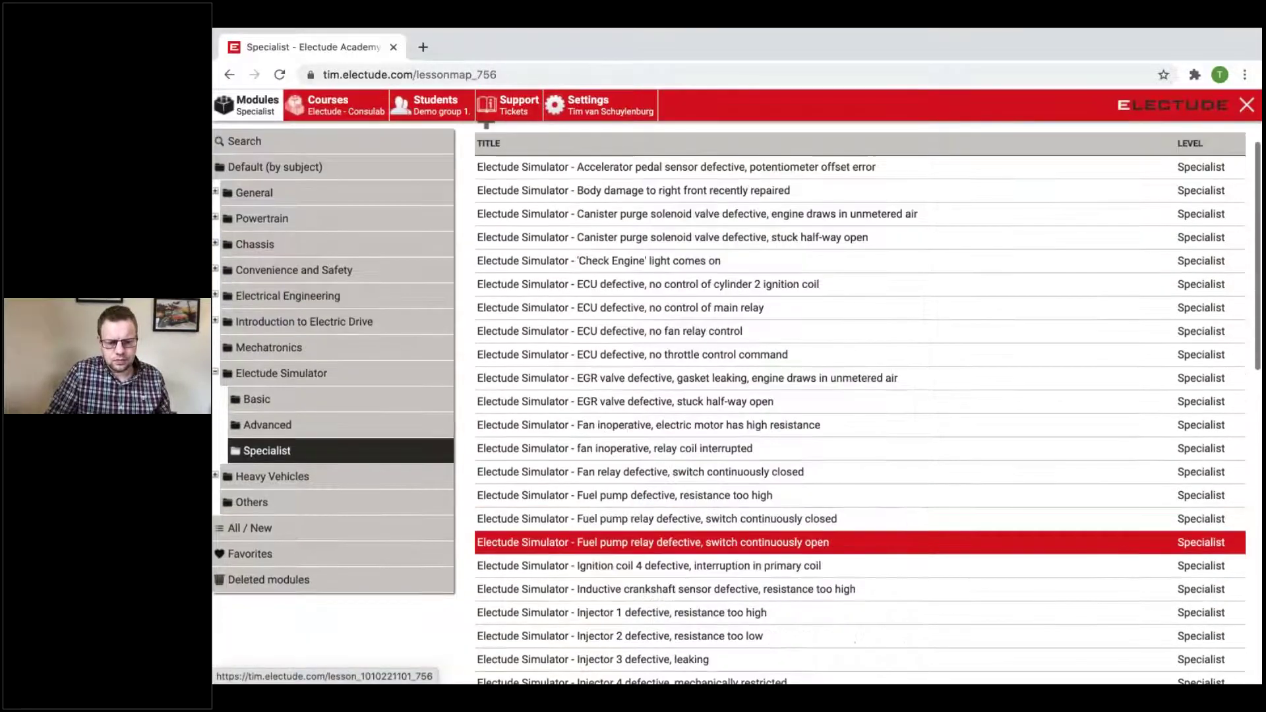
{"action": "left_click", "coordinate": [854, 563]}
{"action": "scroll", "coordinate": [923, 475], "scroll_direction": "down", "scroll_amount": 1}
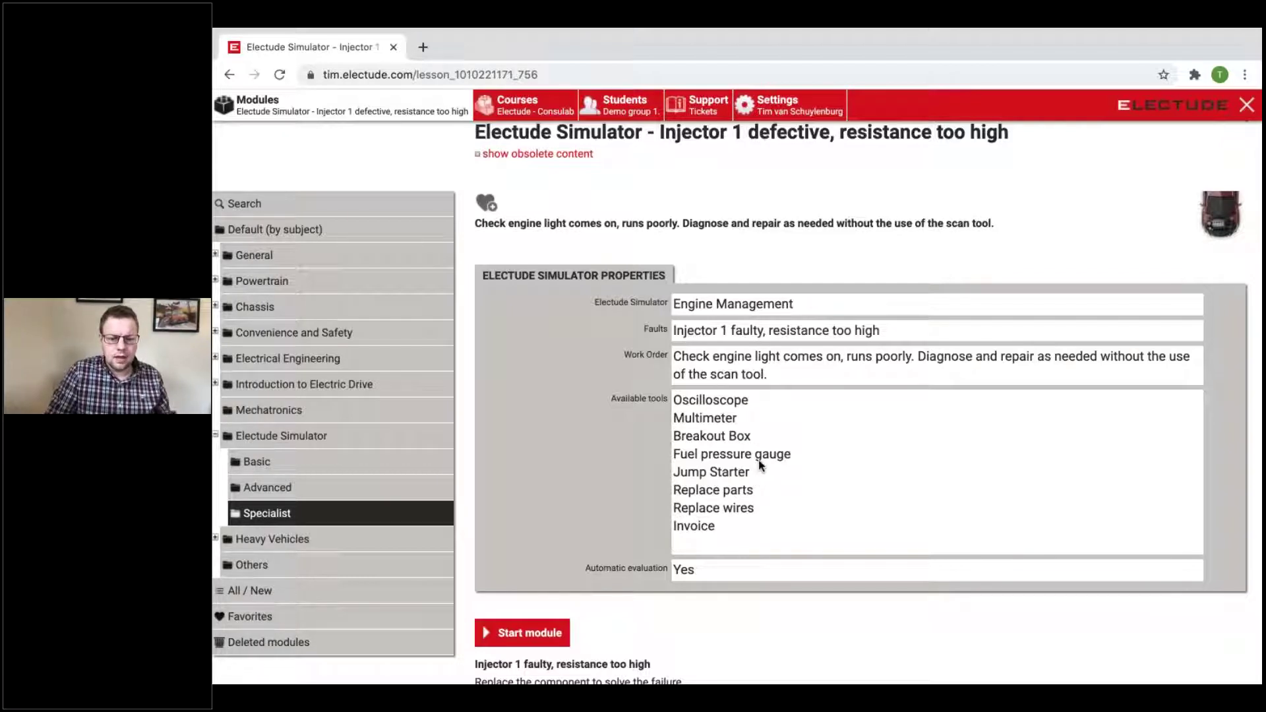
{"action": "scroll", "coordinate": [821, 455], "scroll_direction": "down", "scroll_amount": 3}
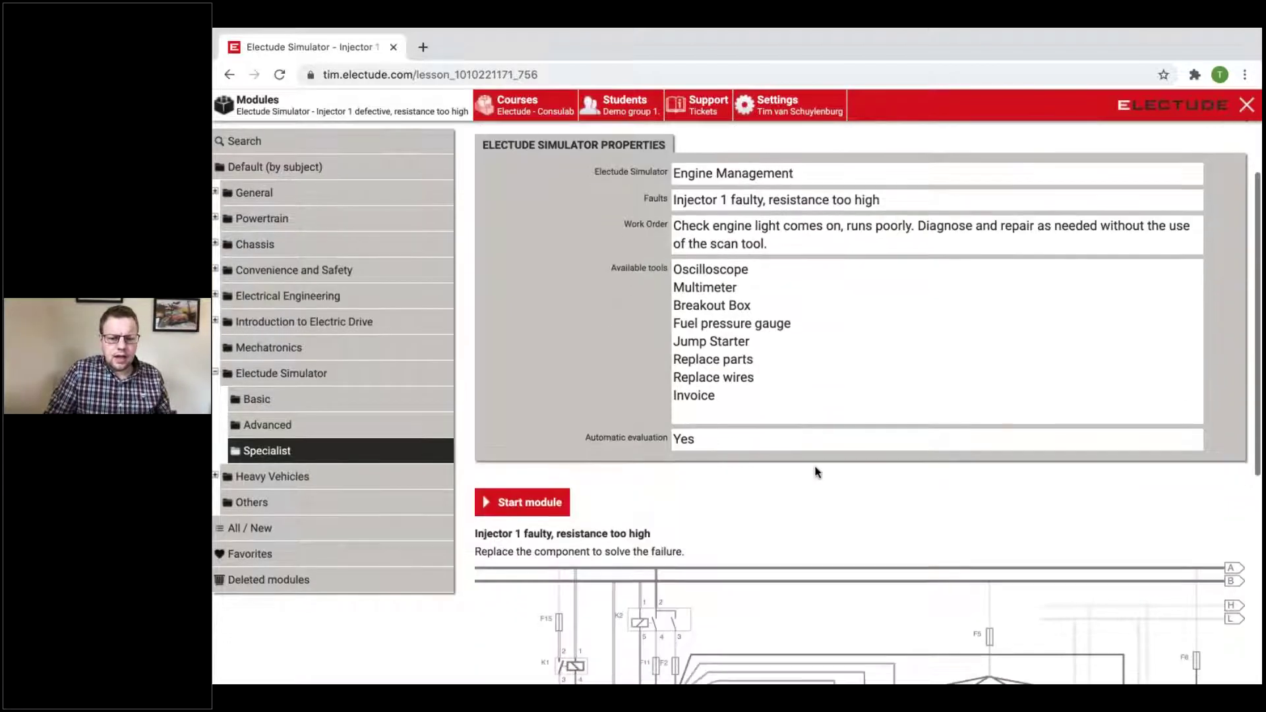
Review the Specialist injector 1 module's properties and highlight its title, "Electude Simulator - Injector 1 defective, resistance too high"
{"action": "scroll", "coordinate": [659, 519], "scroll_direction": "up", "scroll_amount": 1}
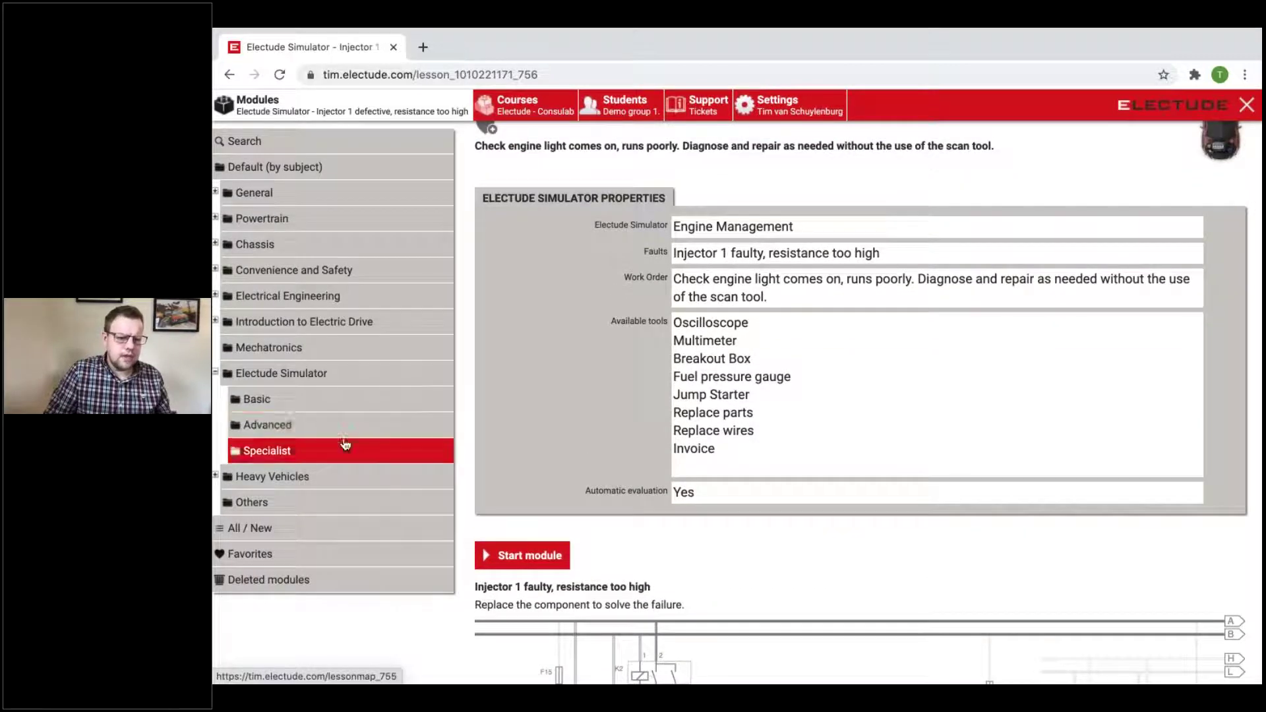
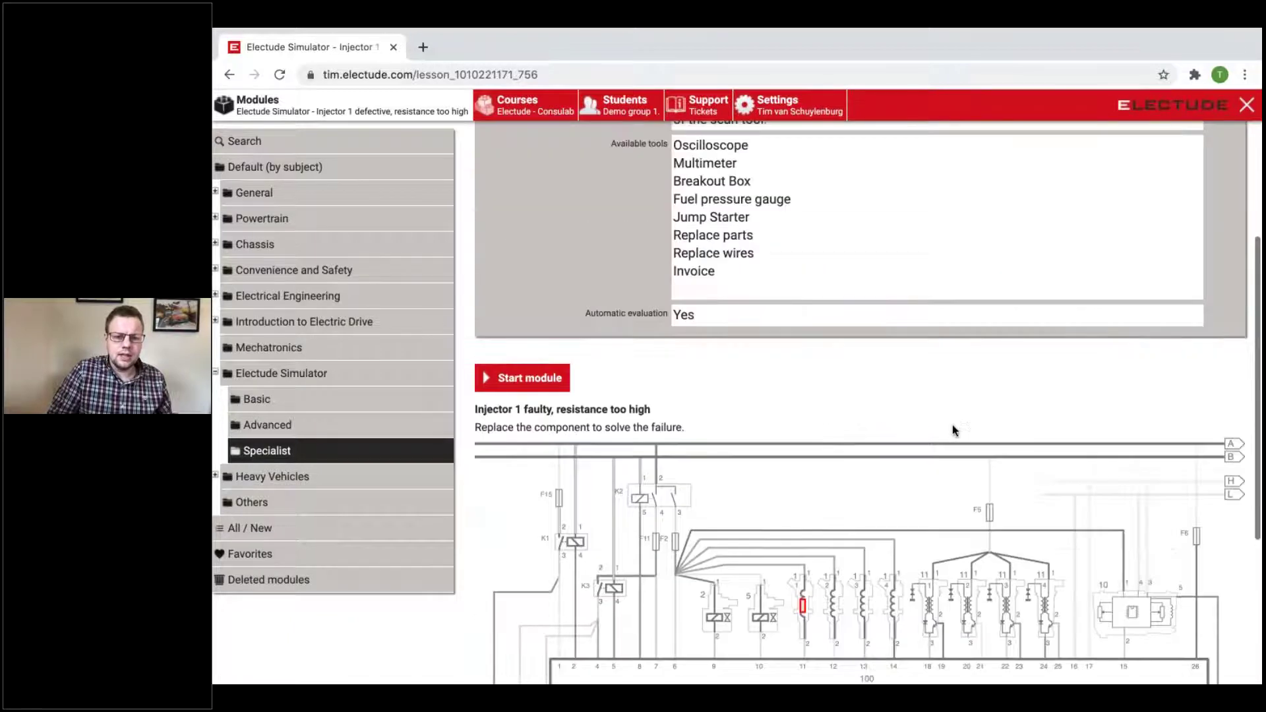
{"action": "left_click_drag", "start_coordinate": [461, 159], "coordinate": [1009, 162]}
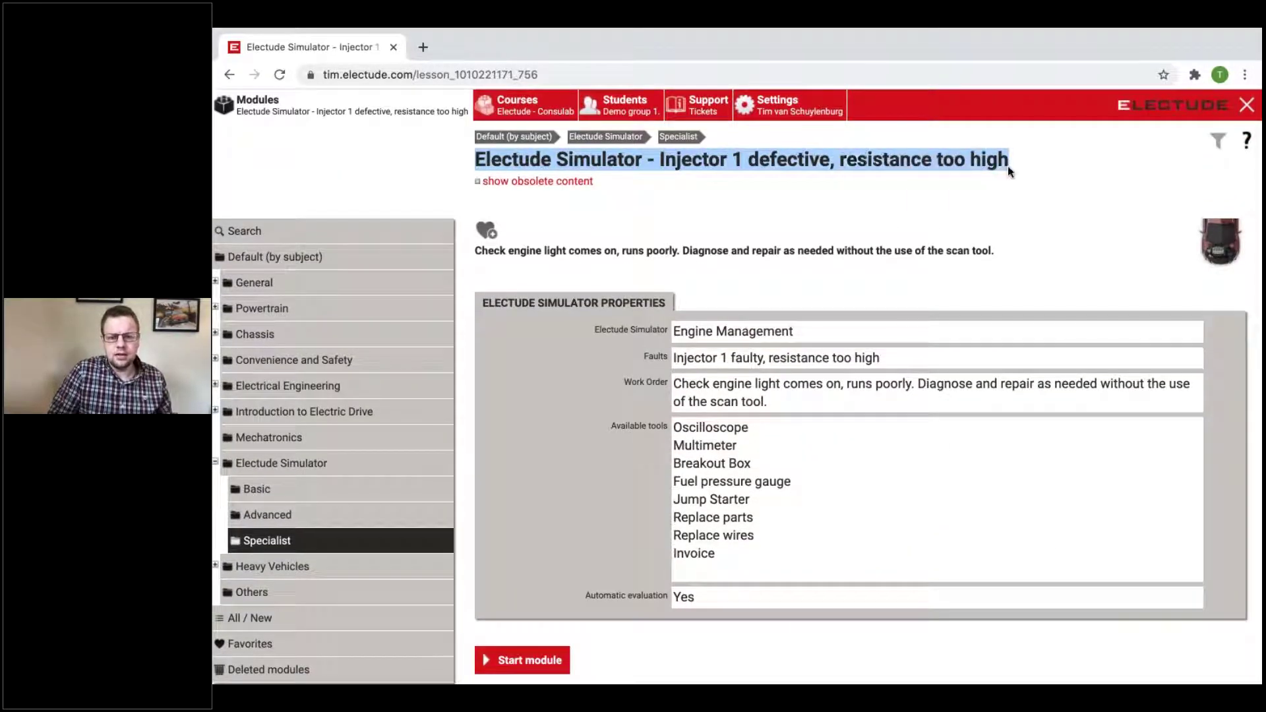
{"action": "left_click", "coordinate": [991, 196]}
{"action": "left_click_drag", "start_coordinate": [474, 162], "coordinate": [486, 163]}
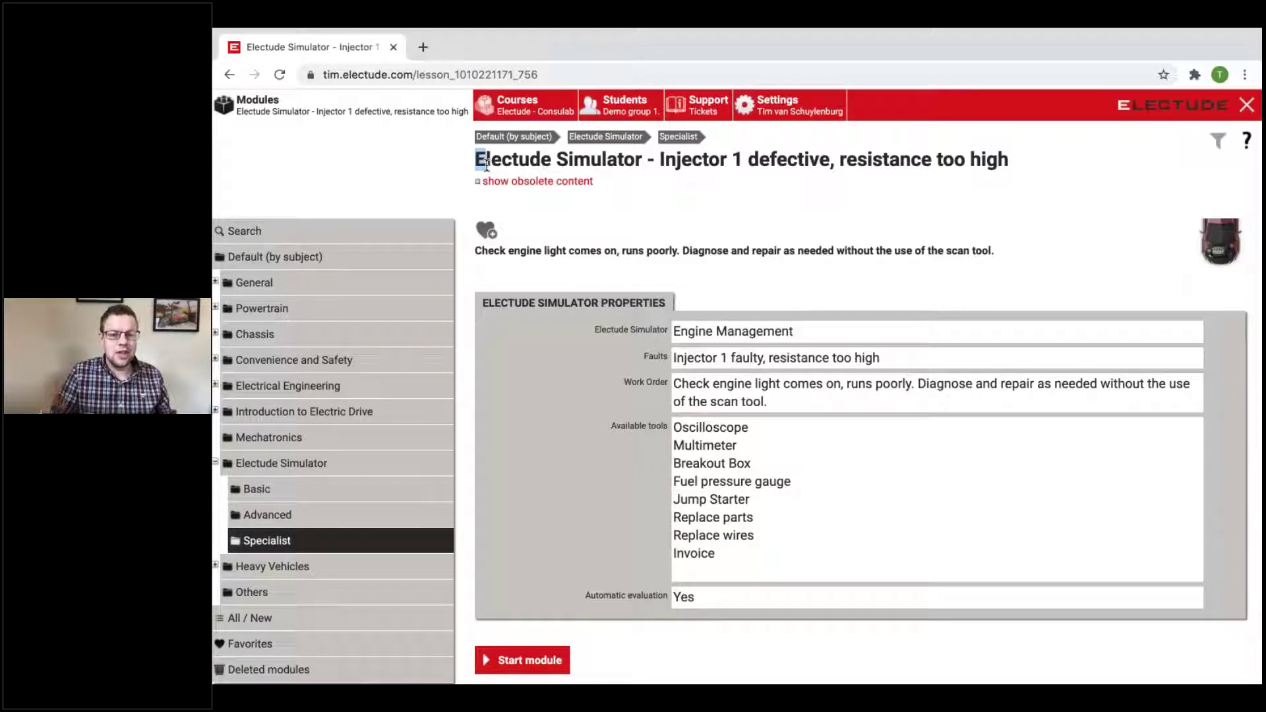
{"action": "left_click_drag", "start_coordinate": [485, 164], "coordinate": [1002, 161]}
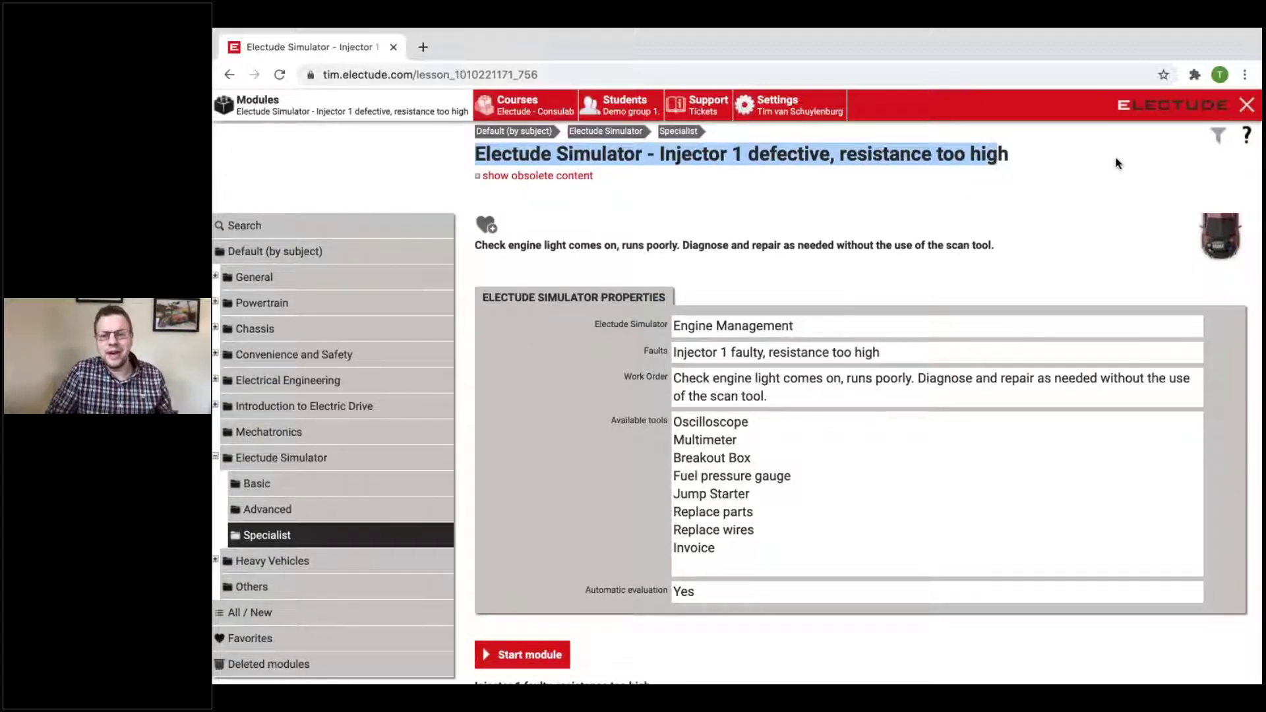
{"action": "scroll", "coordinate": [824, 224], "scroll_direction": "up", "scroll_amount": 1}
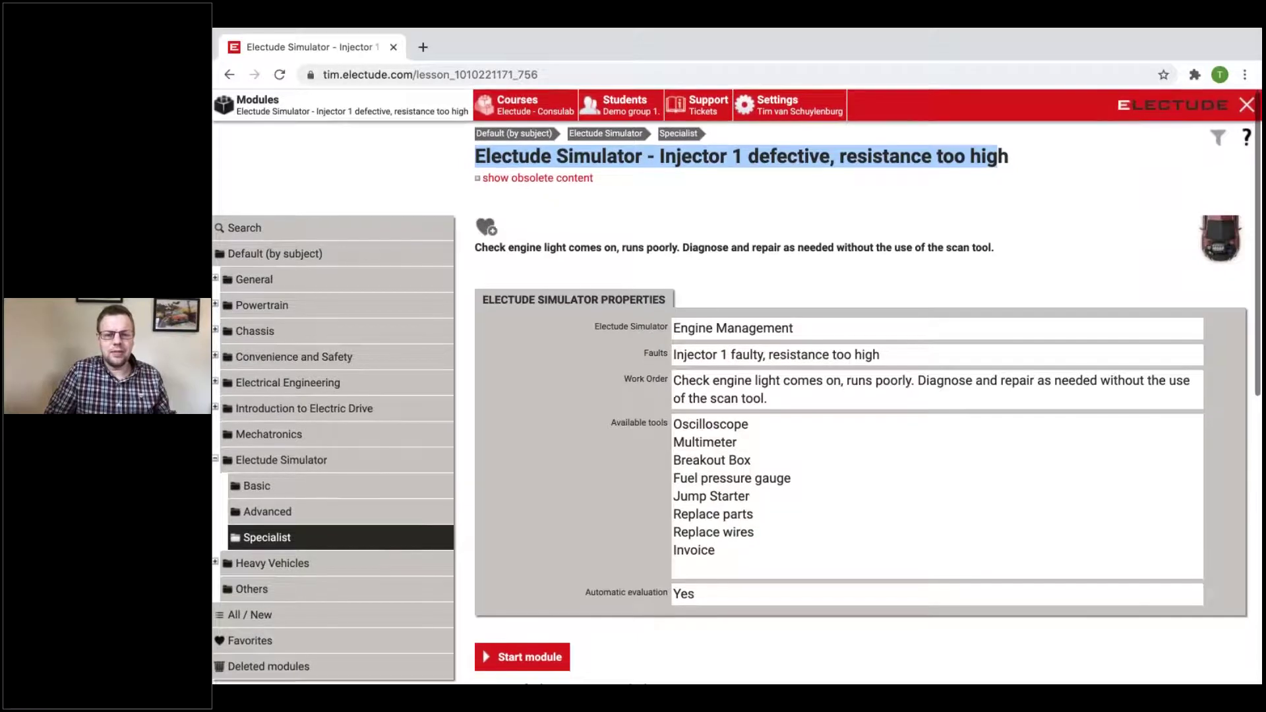
Start the Specialist injector 1 module to view its work order, and return to the module's page
{"action": "scroll", "coordinate": [501, 620], "scroll_direction": "down", "scroll_amount": 1}
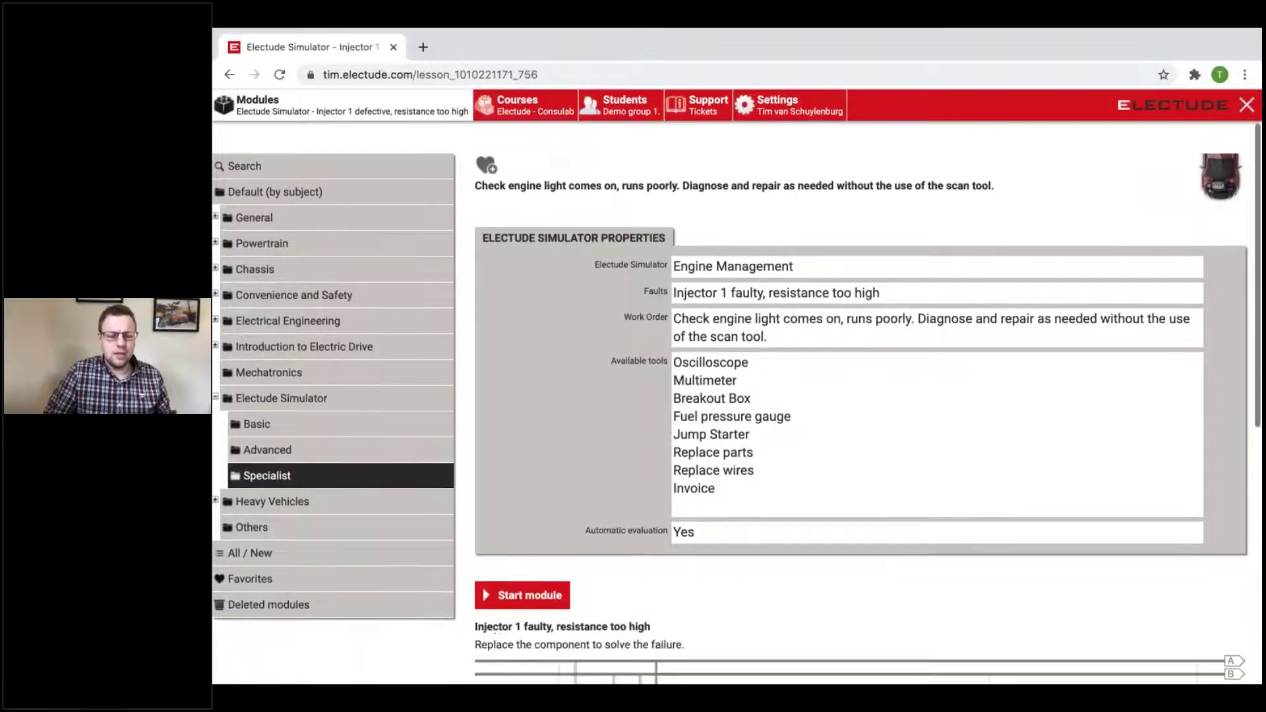
{"action": "left_click", "coordinate": [507, 605]}
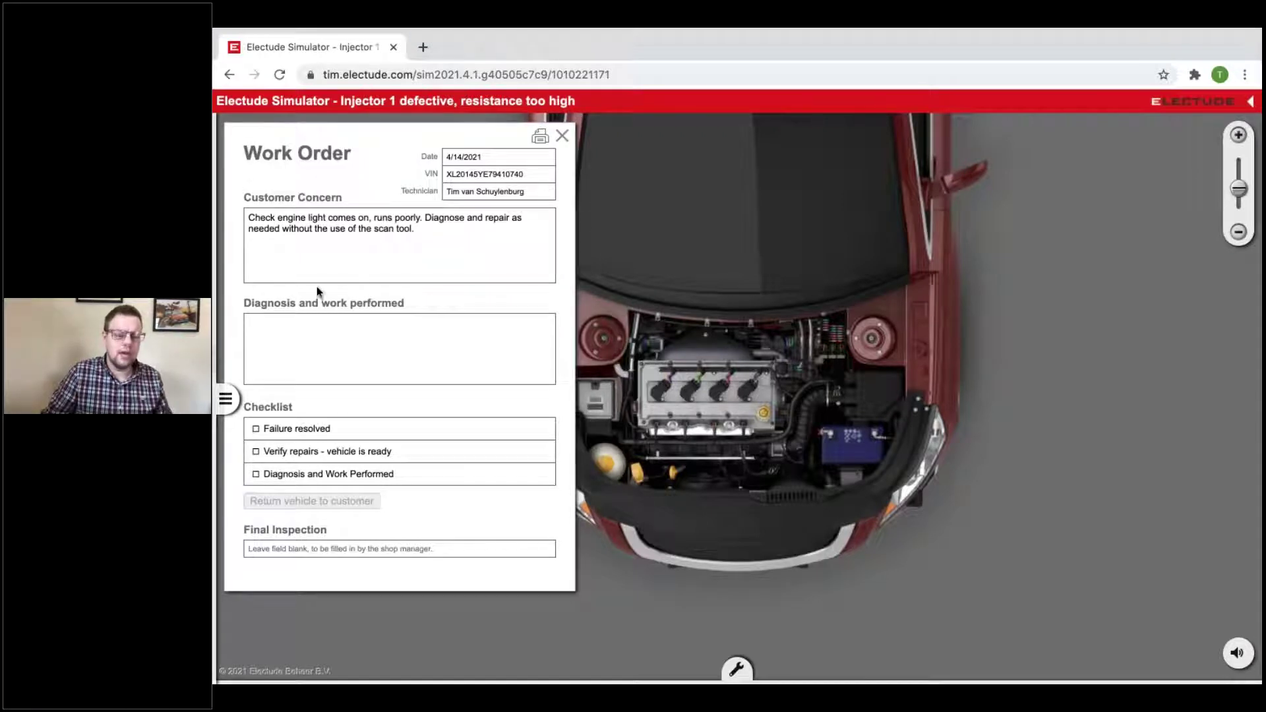
{"action": "left_click", "coordinate": [1252, 104]}
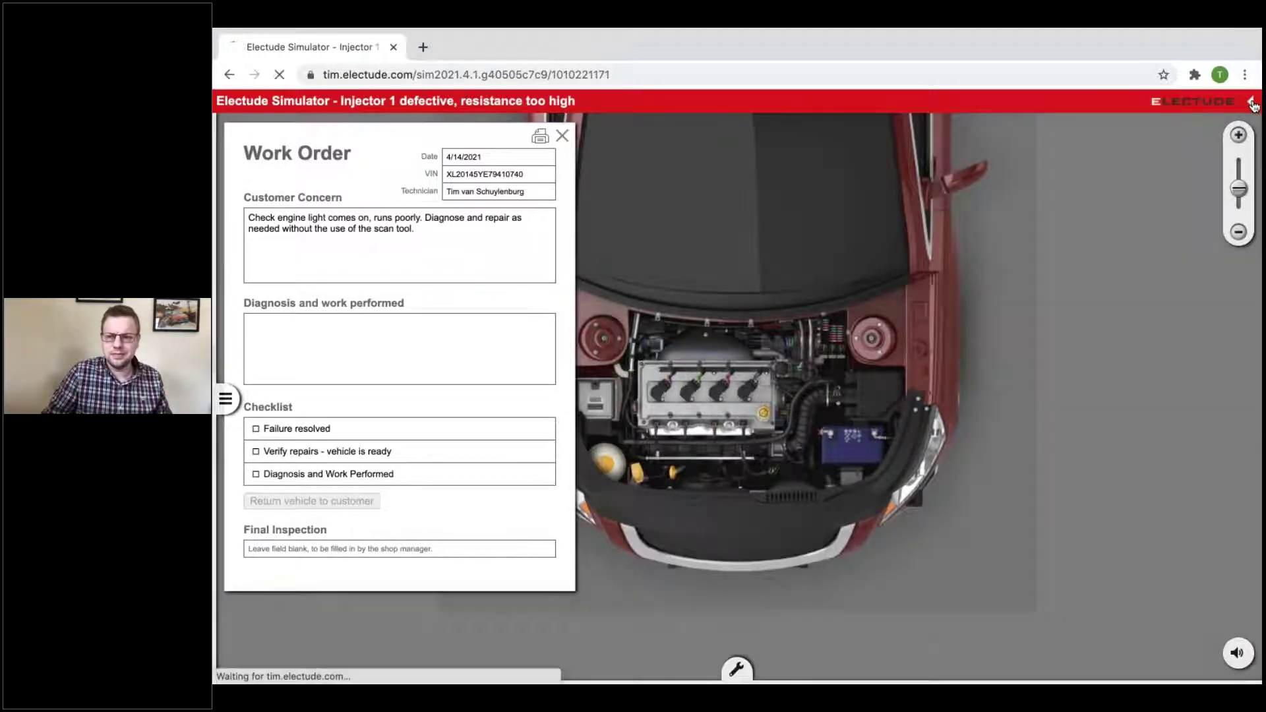
Examine the solution text and wiring diagram for the Specialist injector 1 fault
{"action": "scroll", "coordinate": [791, 385], "scroll_direction": "down", "scroll_amount": 5}
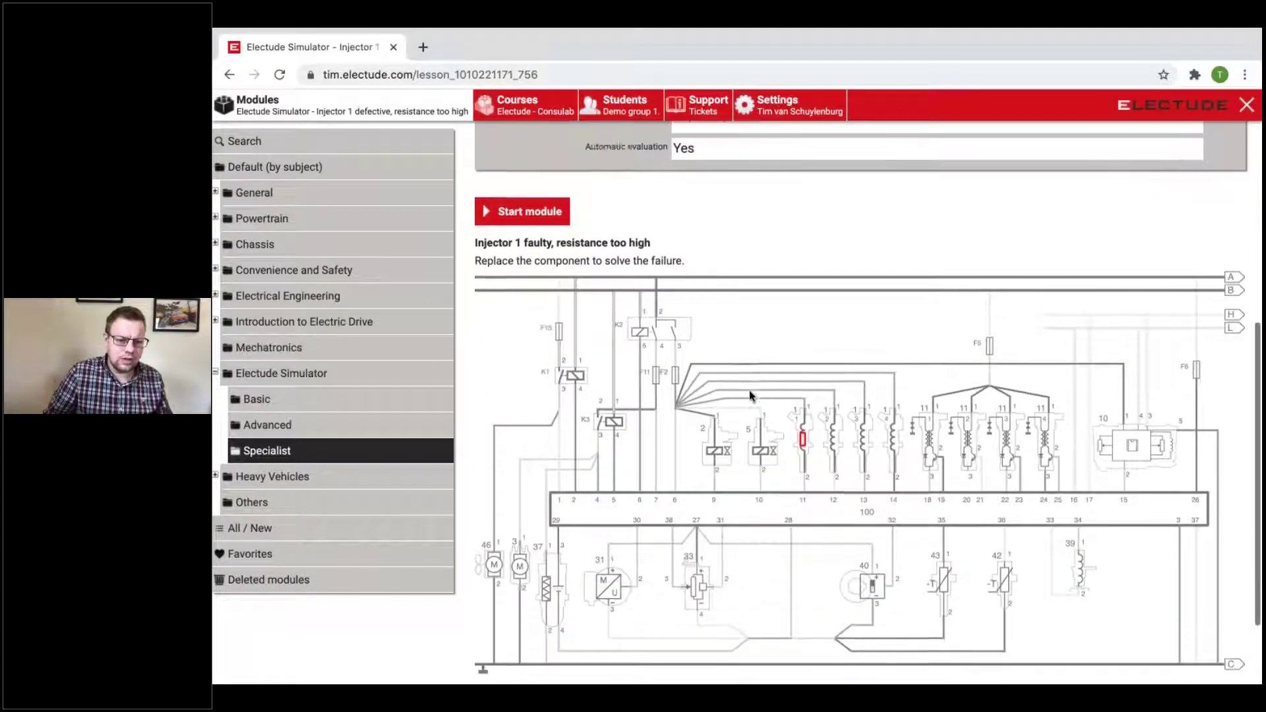
{"action": "scroll", "coordinate": [749, 395], "scroll_direction": "down", "scroll_amount": 1}
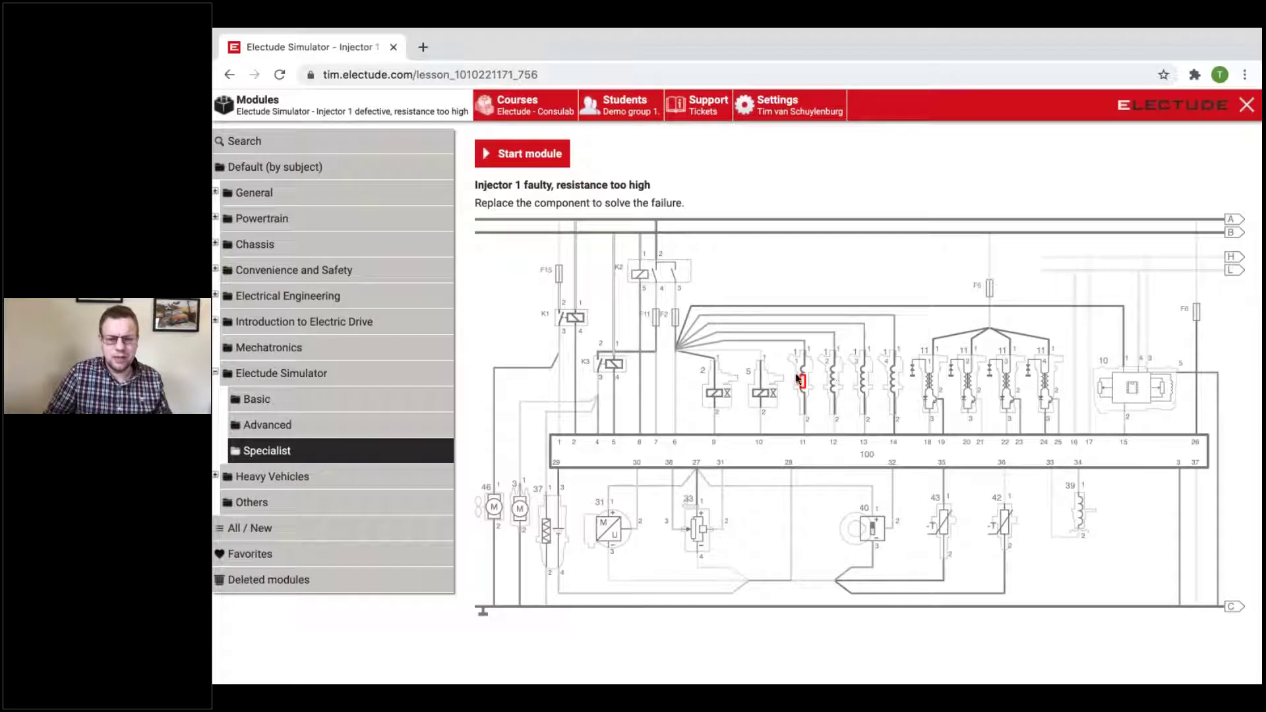
{"action": "scroll", "coordinate": [798, 382], "scroll_direction": "up", "scroll_amount": 2}
{"action": "scroll", "coordinate": [792, 378], "scroll_direction": "up", "scroll_amount": 6}
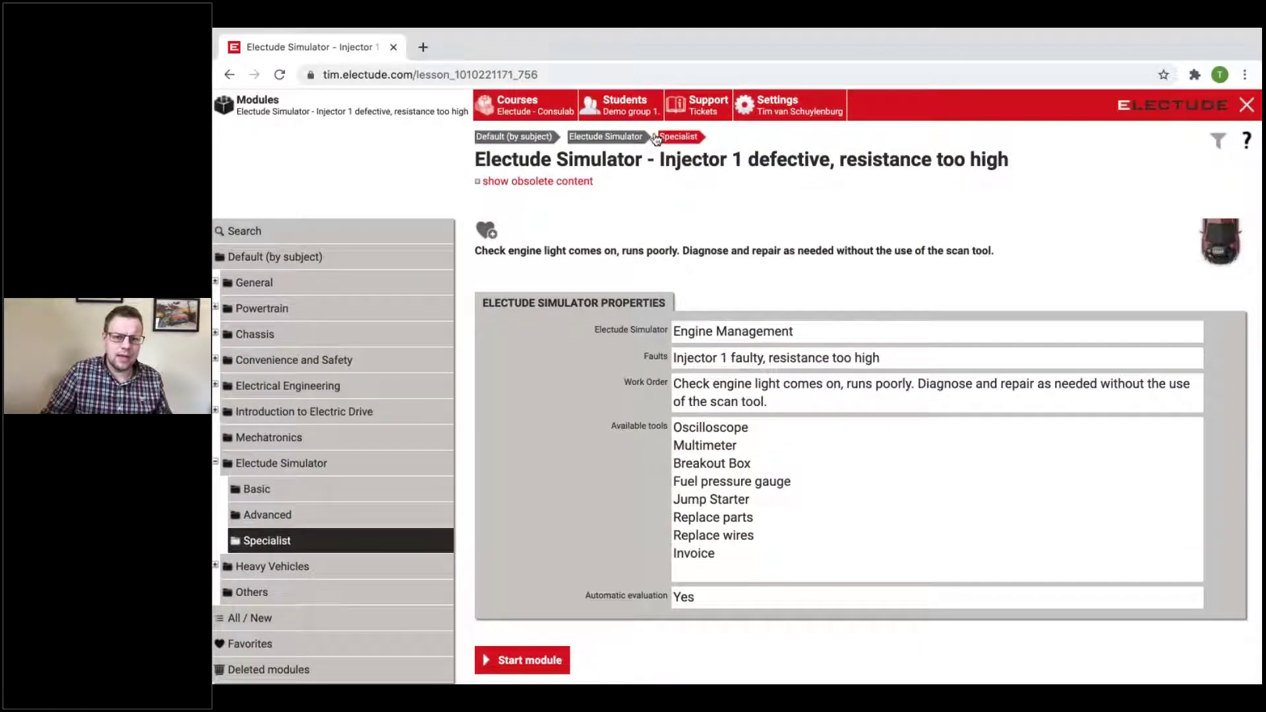
Open the Specialist module "Wire defective, interruption between ECU and fan relay coil" and examine the fault location in its solution diagram
{"action": "left_click", "coordinate": [688, 138]}
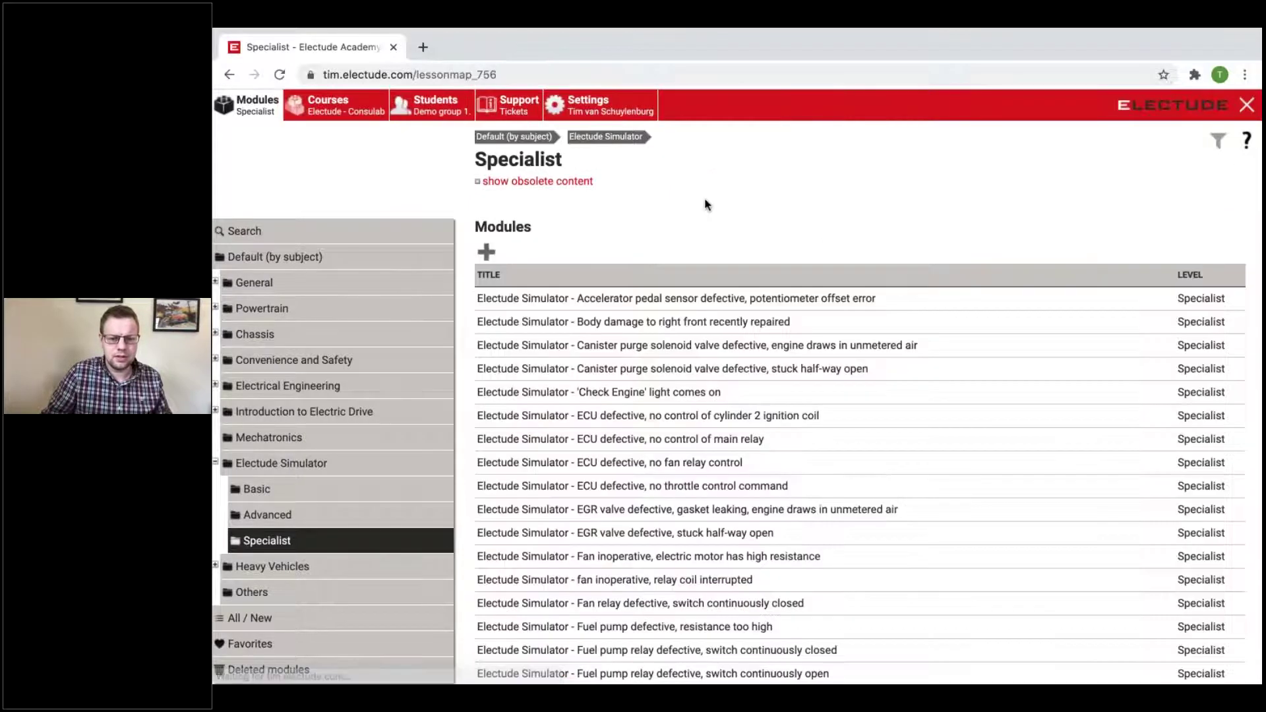
{"action": "scroll", "coordinate": [706, 297], "scroll_direction": "down", "scroll_amount": 1}
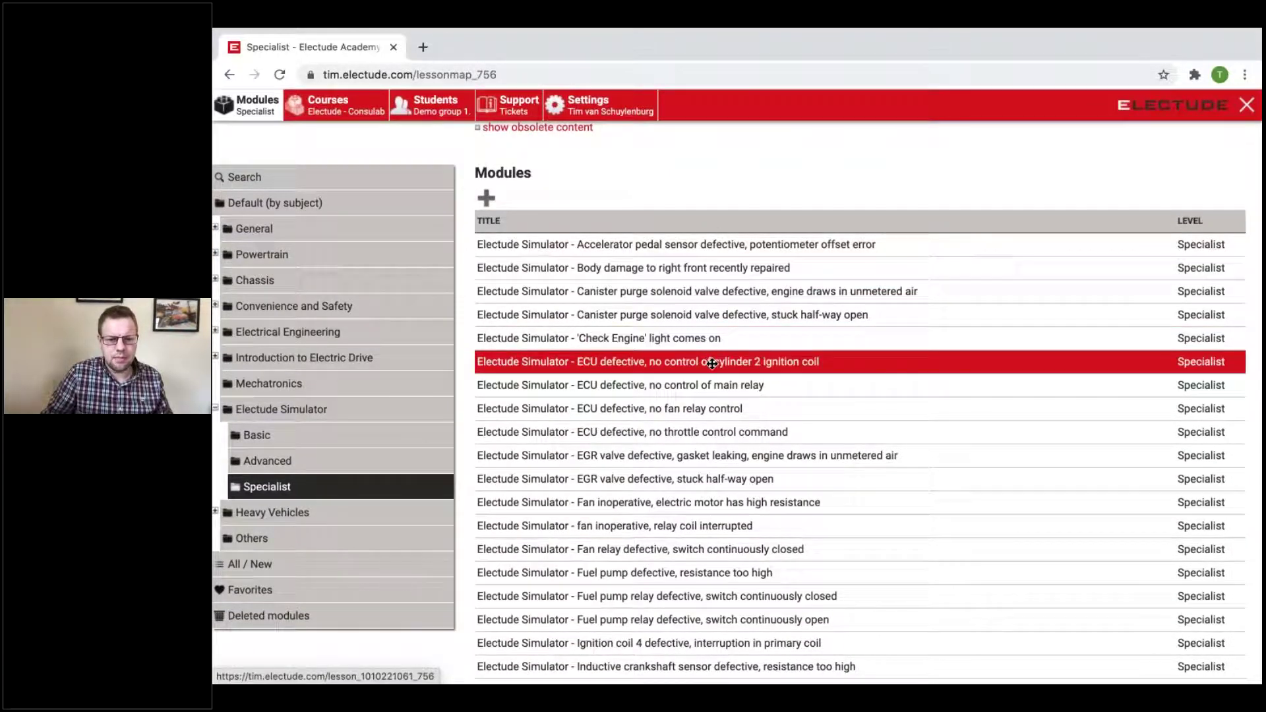
{"action": "scroll", "coordinate": [710, 362], "scroll_direction": "down", "scroll_amount": 3}
{"action": "scroll", "coordinate": [749, 472], "scroll_direction": "down", "scroll_amount": 2}
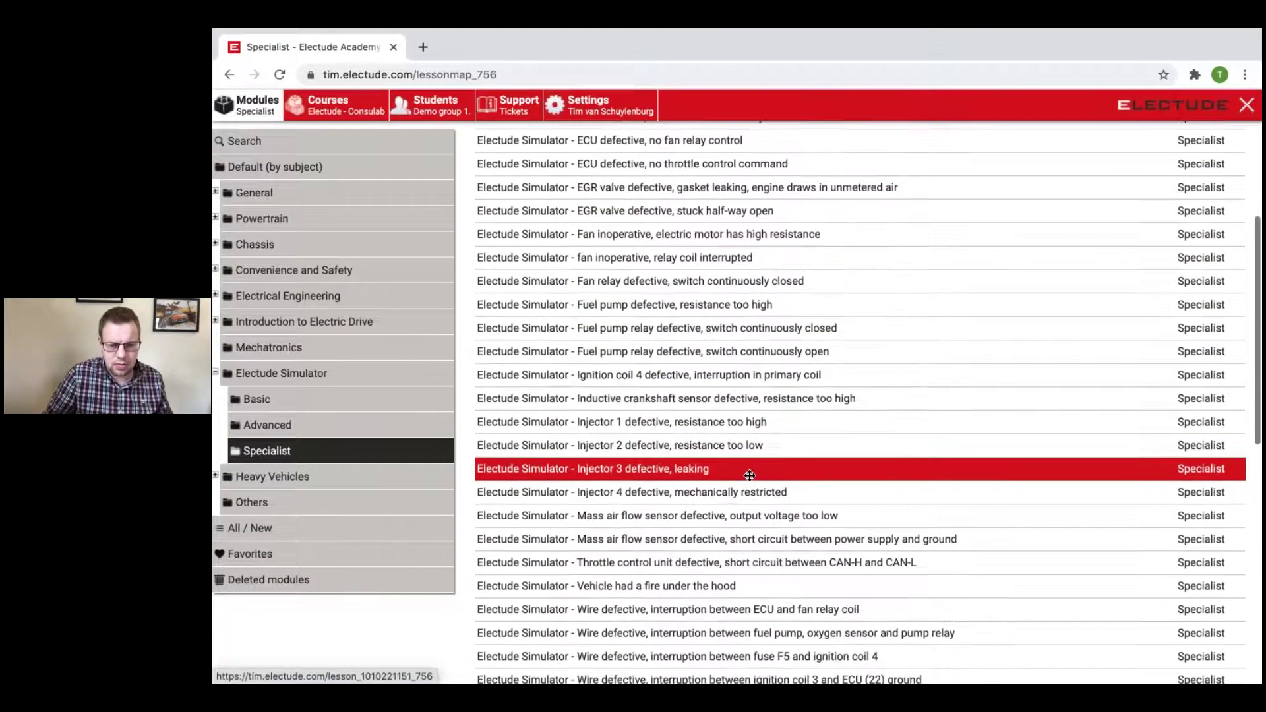
{"action": "left_click", "coordinate": [741, 606]}
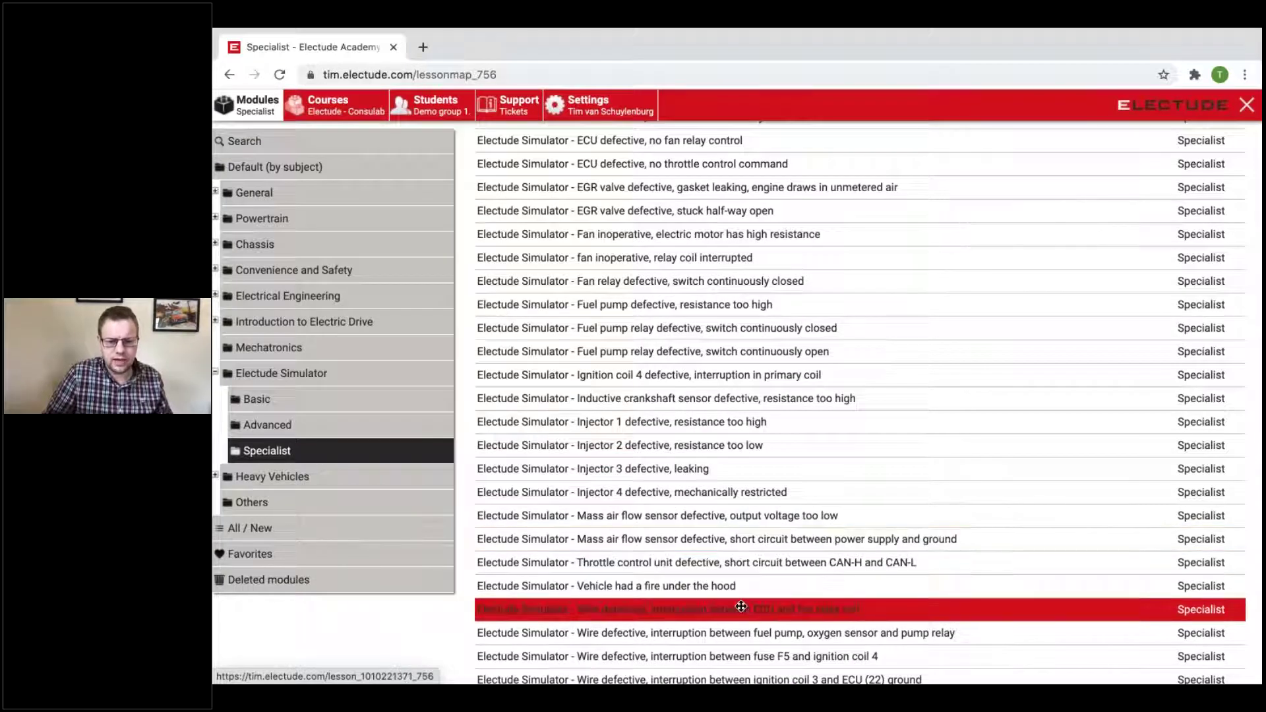
{"action": "scroll", "coordinate": [741, 529], "scroll_direction": "down", "scroll_amount": 5}
{"action": "scroll", "coordinate": [743, 530], "scroll_direction": "down", "scroll_amount": 1}
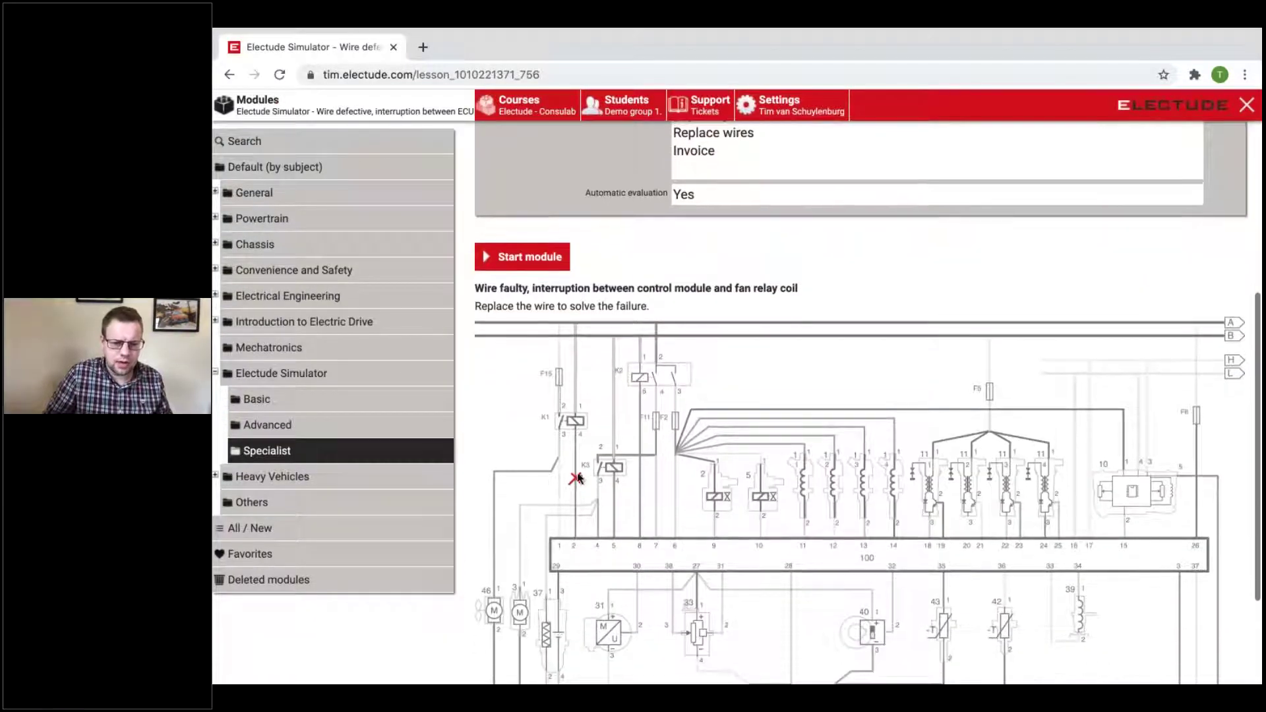
{"action": "scroll", "coordinate": [724, 501], "scroll_direction": "down", "scroll_amount": 2}
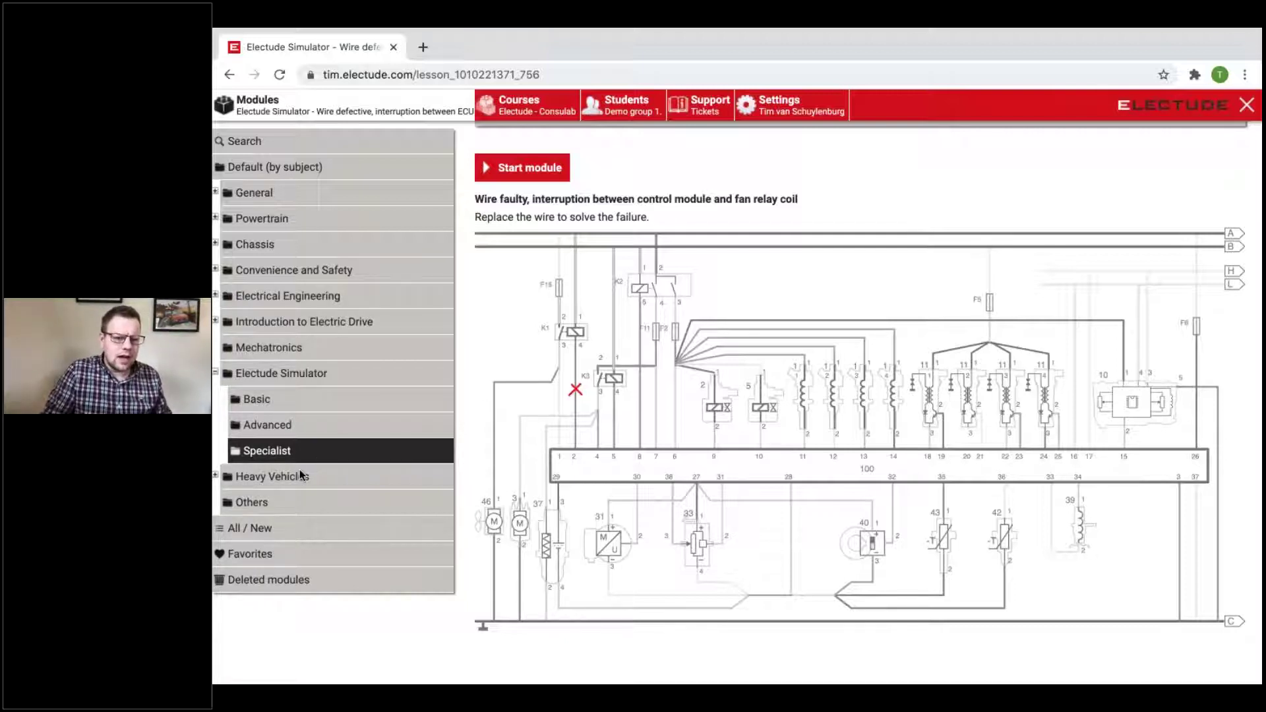
{"action": "scroll", "coordinate": [299, 469], "scroll_direction": "up", "scroll_amount": 2}
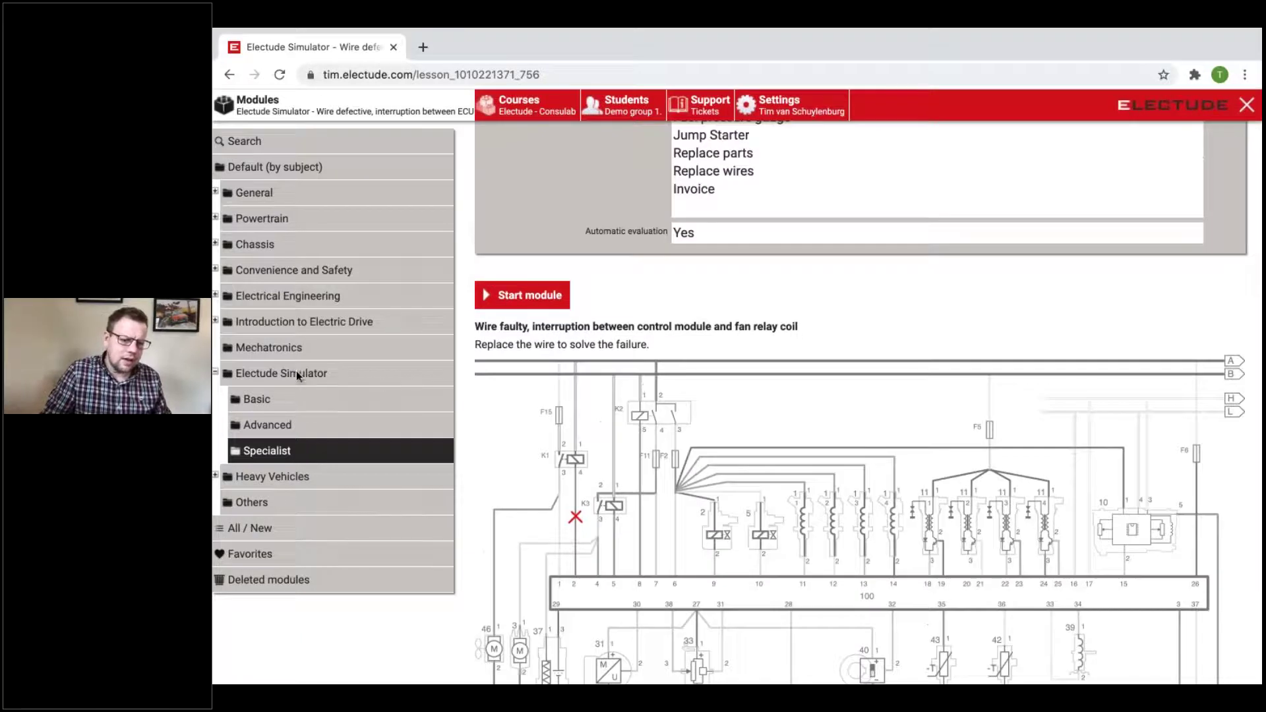
Open the "Electude Simulator - Engine Management" module from the Electude Simulator folder and review its properties and available tools
{"action": "left_click", "coordinate": [319, 379]}
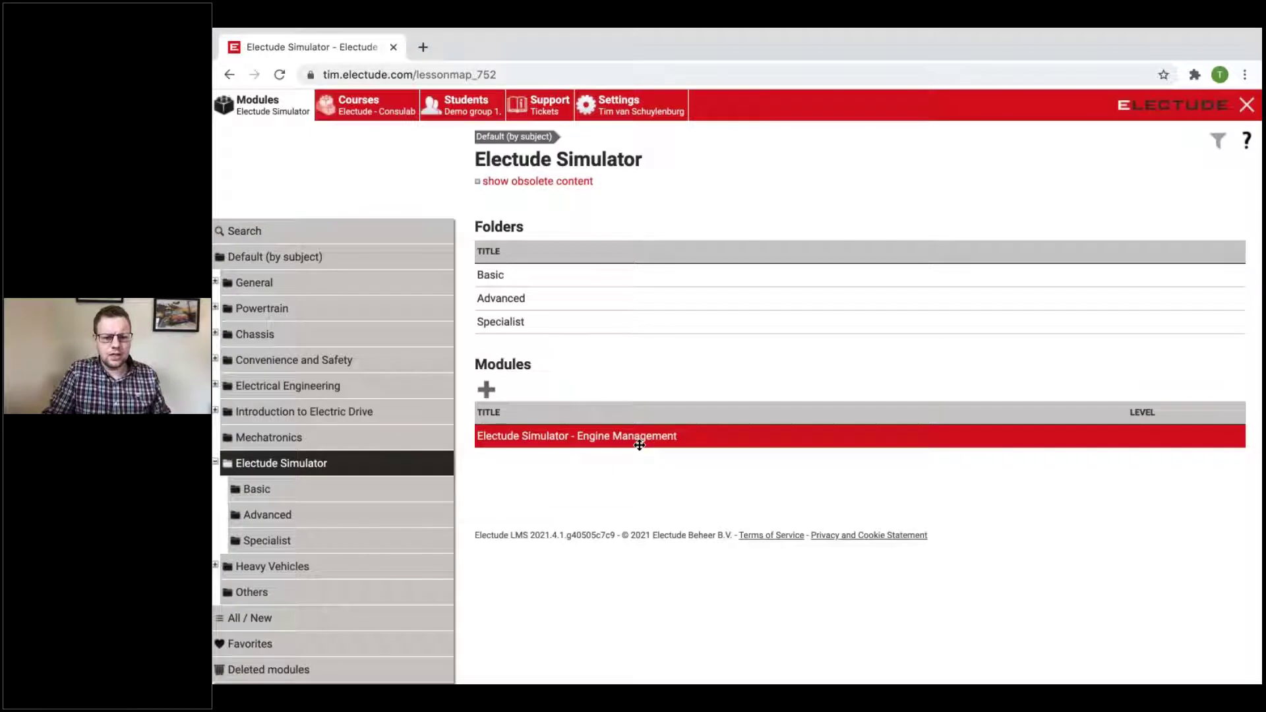
{"action": "mouse_move", "coordinate": [625, 439]}
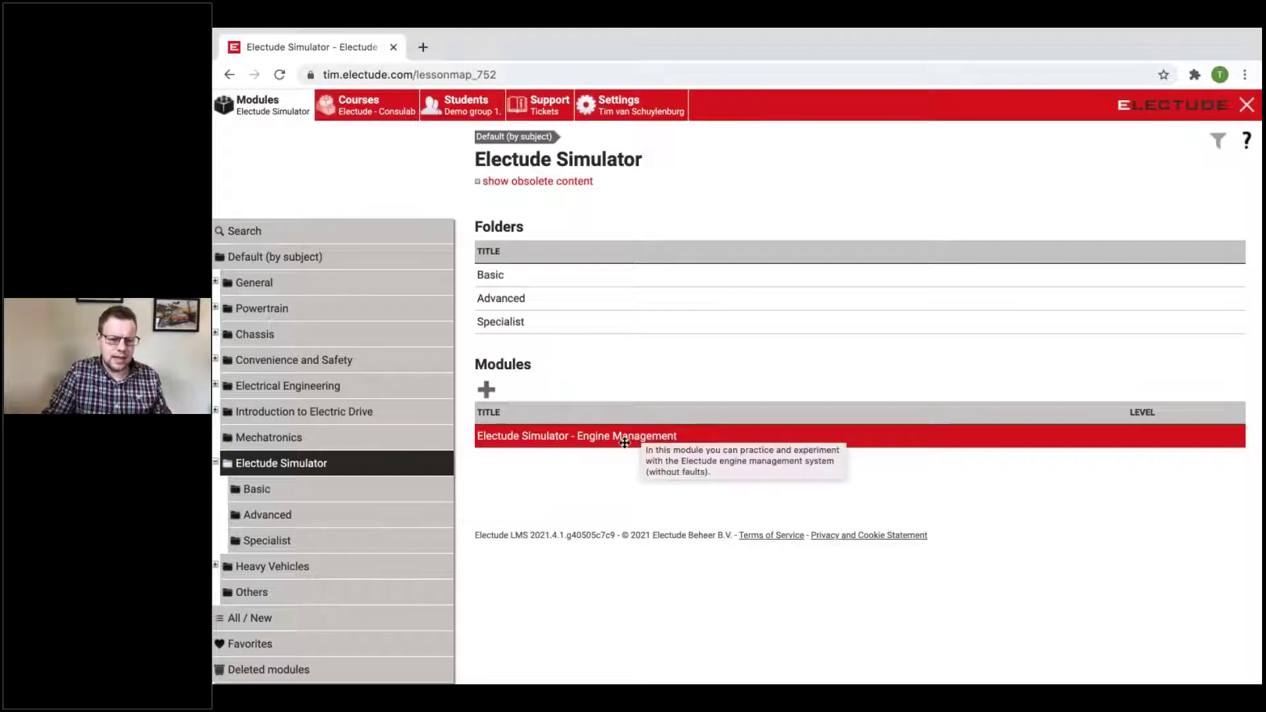
{"action": "left_click", "coordinate": [588, 435]}
{"action": "scroll", "coordinate": [690, 472], "scroll_direction": "down", "scroll_amount": 3}
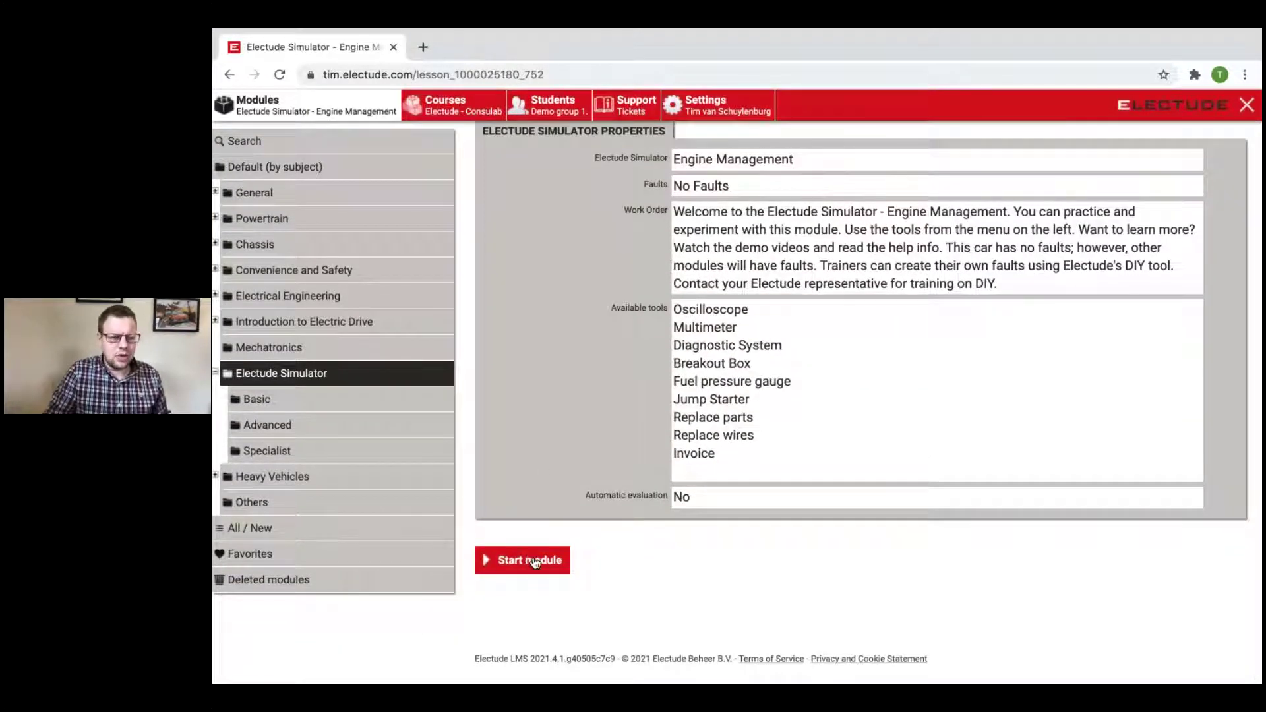
Start the Engine Management module and look over its work order with the whole engine bay in view
{"action": "left_click", "coordinate": [535, 562]}
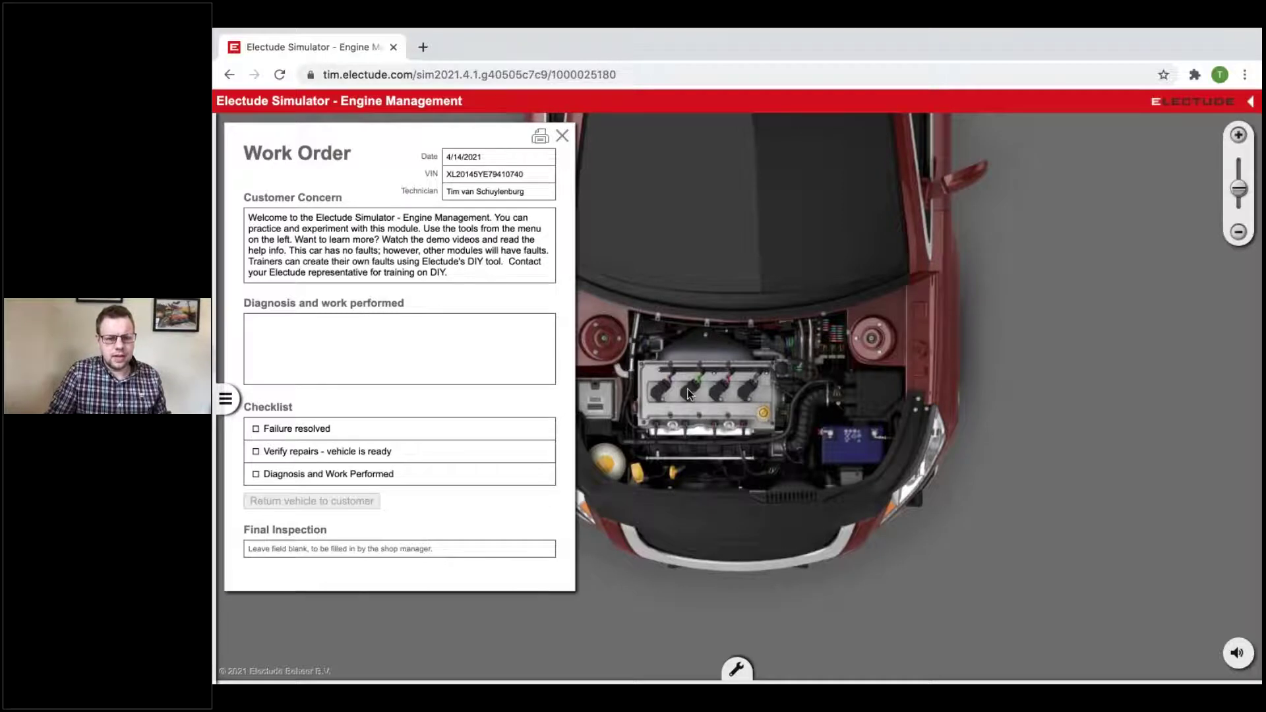
{"action": "scroll", "coordinate": [687, 389], "scroll_direction": "up", "scroll_amount": 2}
{"action": "scroll", "coordinate": [691, 391], "scroll_direction": "down", "scroll_amount": 3}
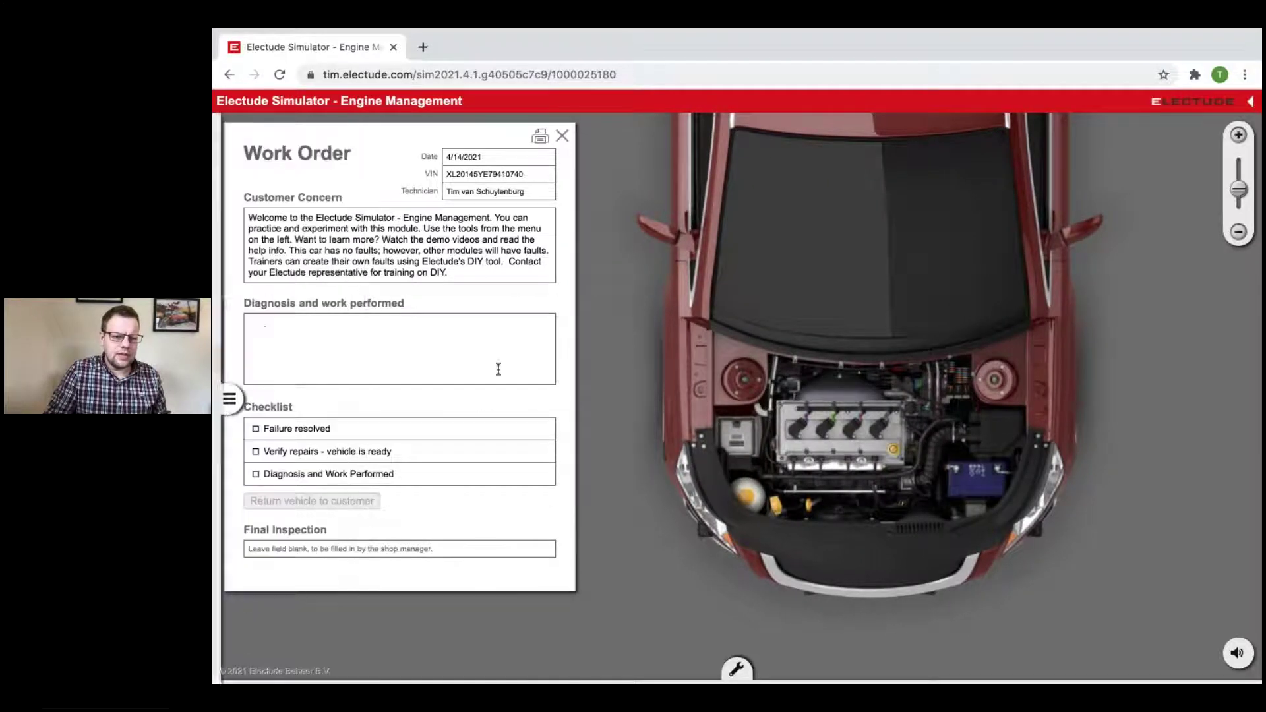
{"action": "left_click", "coordinate": [373, 383]}
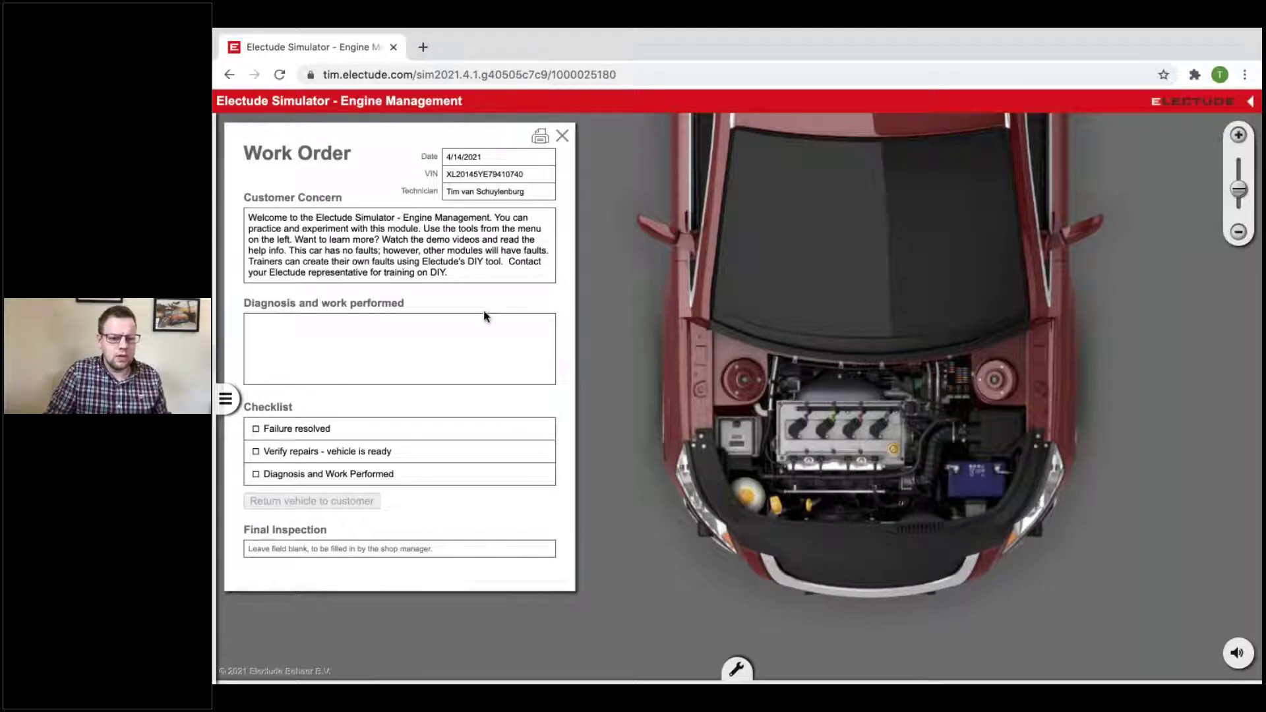
Fill in the work order's diagnosis and work performed with "* First step" and "Second Step" on separate lines
{"action": "left_click", "coordinate": [457, 337]}
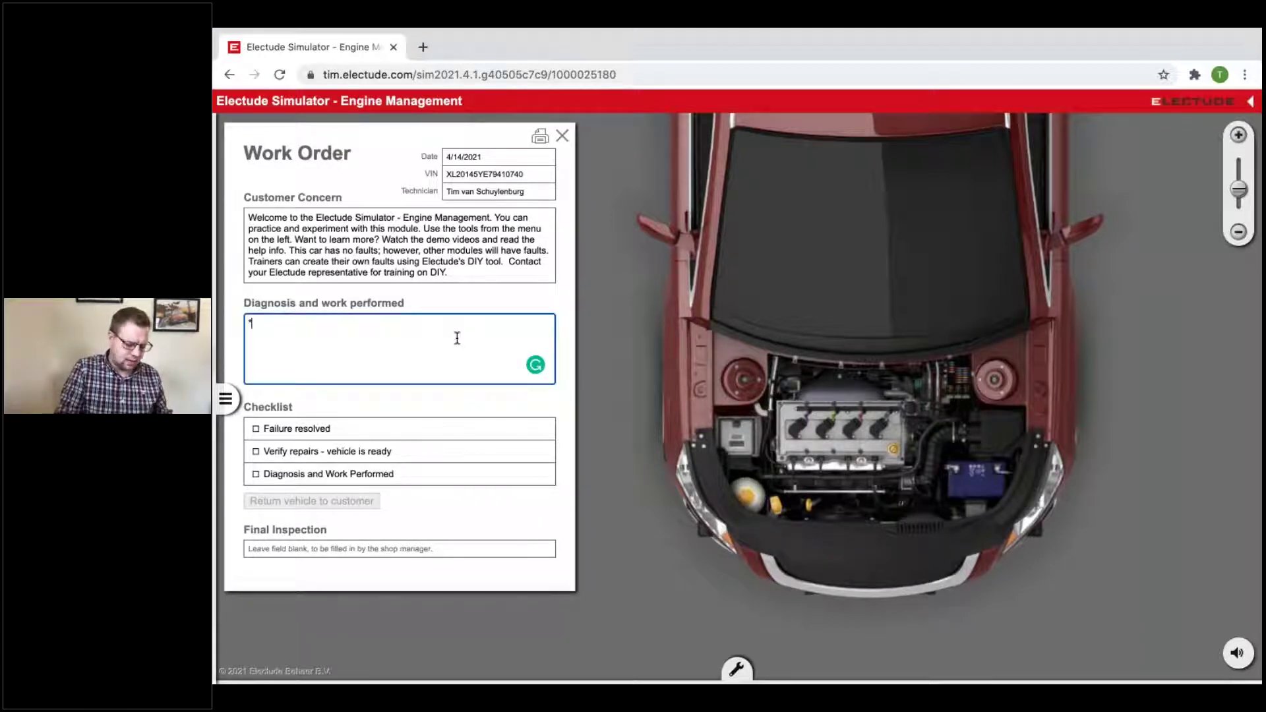
{"action": "type", "text": "* First step "}
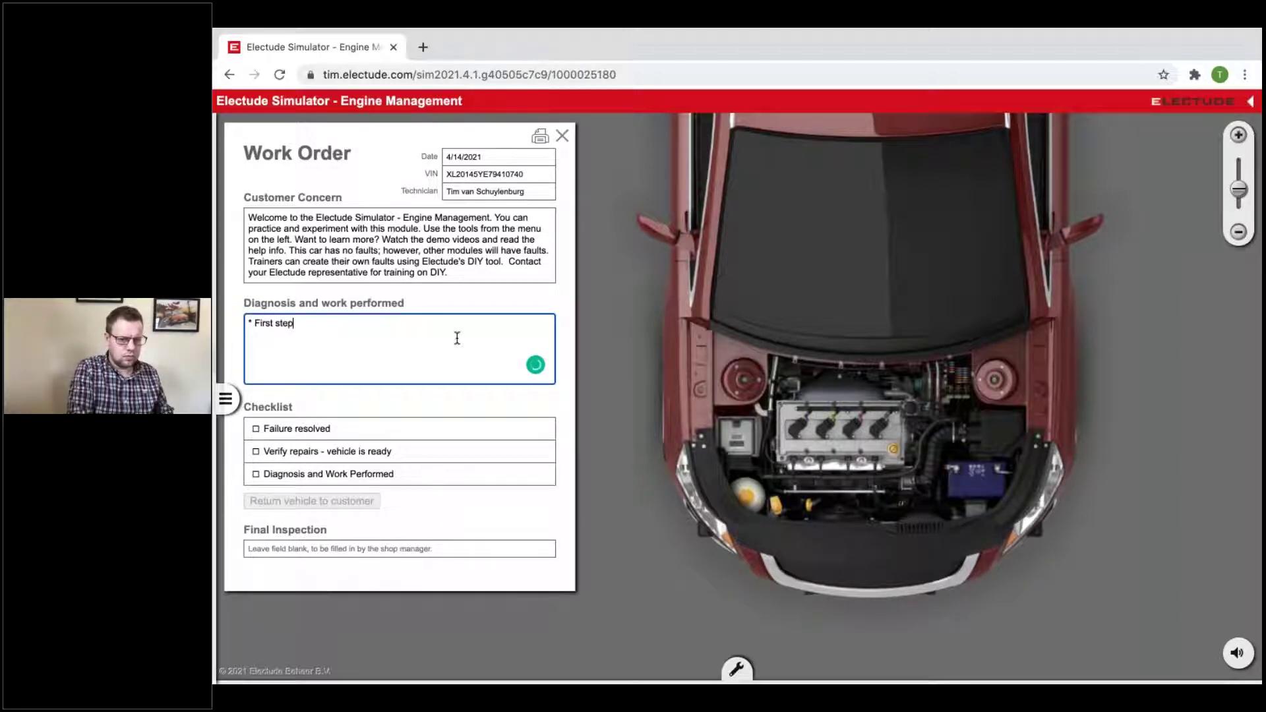
{"action": "type", "text": "Second Step"}
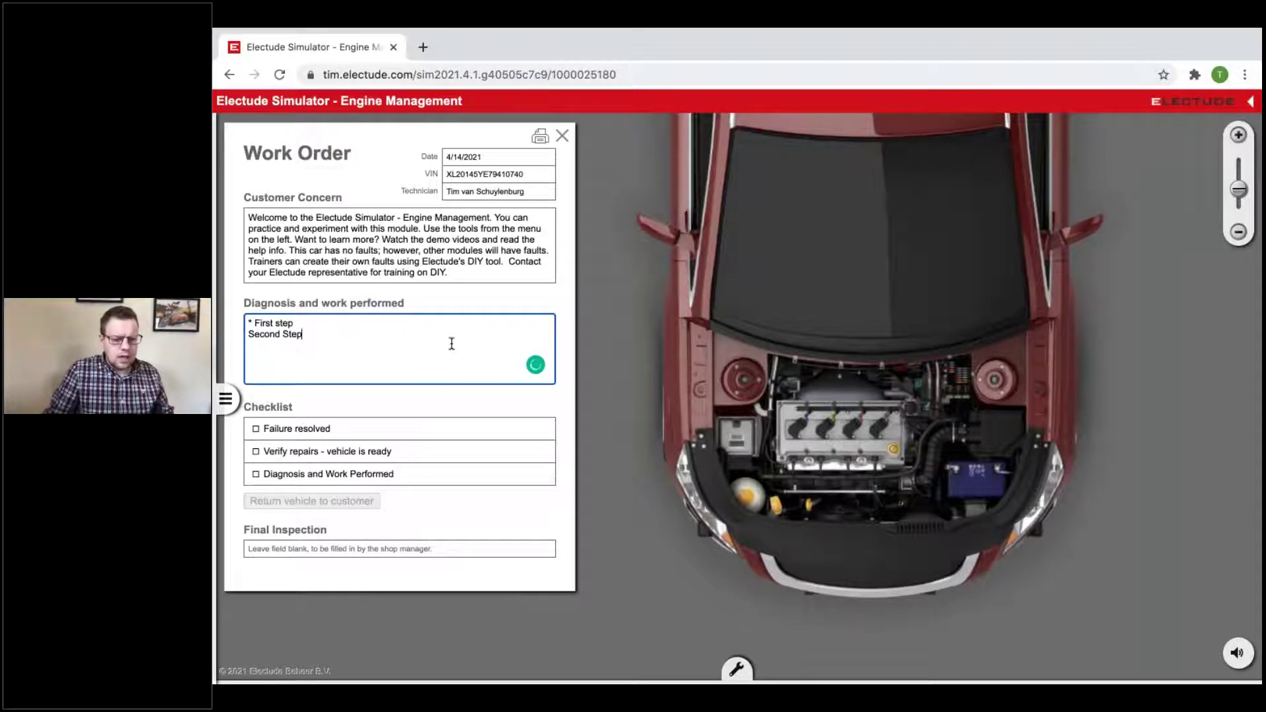
Mark Failure resolved, Verify repairs - vehicle is ready, and Diagnosis and Work Performed as done, and close the work order
{"action": "left_click", "coordinate": [256, 429]}
{"action": "left_click", "coordinate": [256, 451]}
{"action": "left_click", "coordinate": [256, 474]}
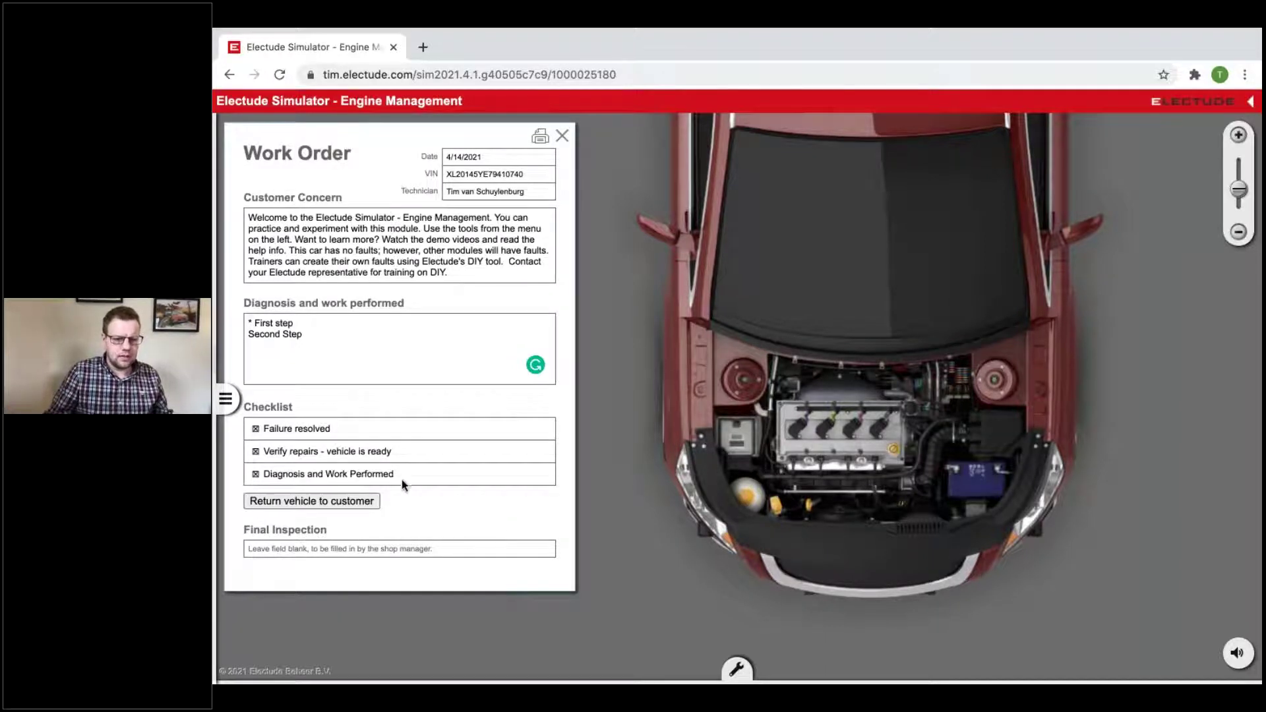
{"action": "left_click", "coordinate": [562, 136]}
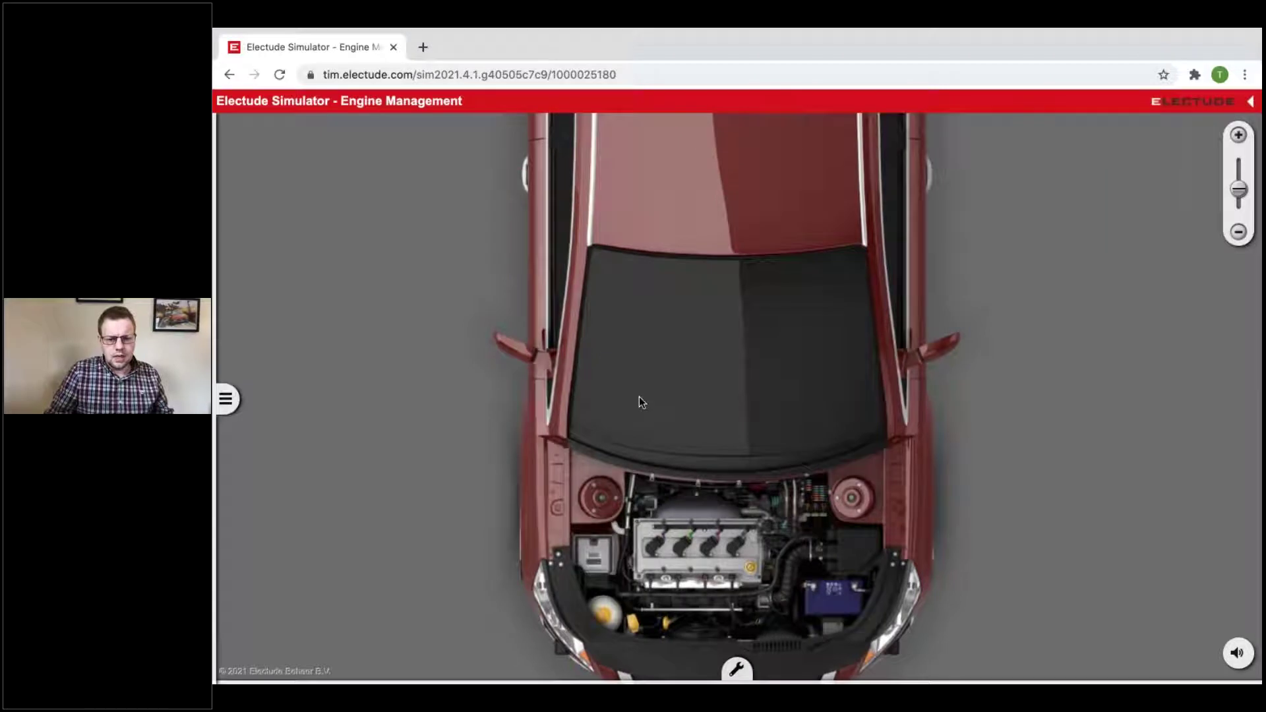
Explore the car by moving it around and zooming in and out on the engine bay
{"action": "left_click_drag", "start_coordinate": [663, 416], "coordinate": [606, 231]}
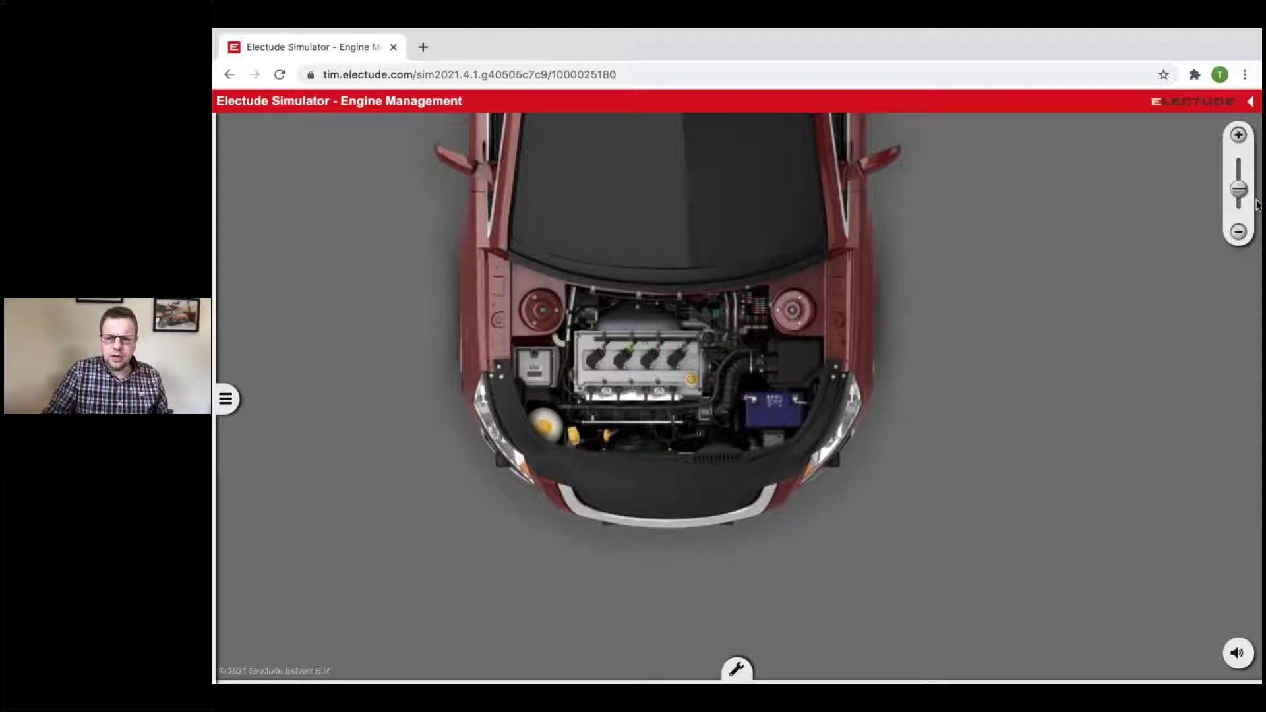
{"action": "mouse_move", "coordinate": [1239, 191]}
{"action": "left_mouse_down"}
{"action": "mouse_move", "coordinate": [1239, 163]}
{"action": "mouse_move", "coordinate": [1239, 186]}
{"action": "left_mouse_up"}
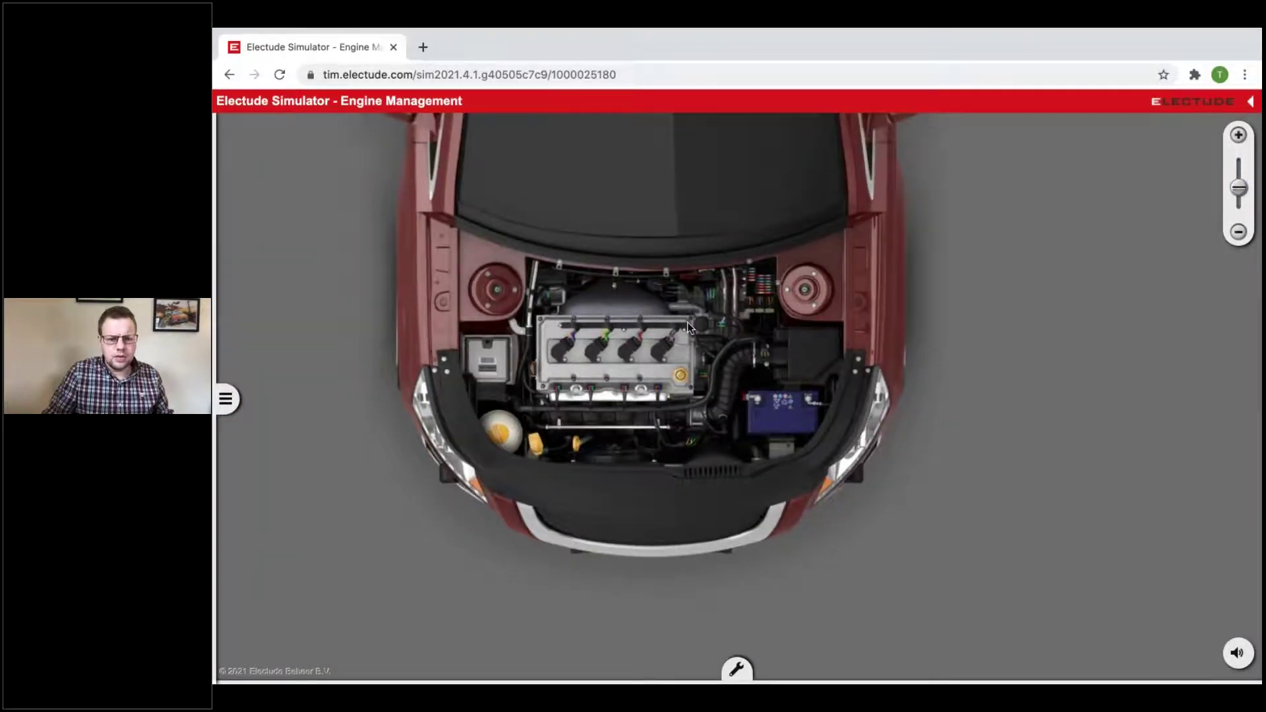
{"action": "scroll", "coordinate": [687, 322], "scroll_direction": "up", "scroll_amount": 3}
{"action": "scroll", "coordinate": [691, 323], "scroll_direction": "down", "scroll_amount": 3}
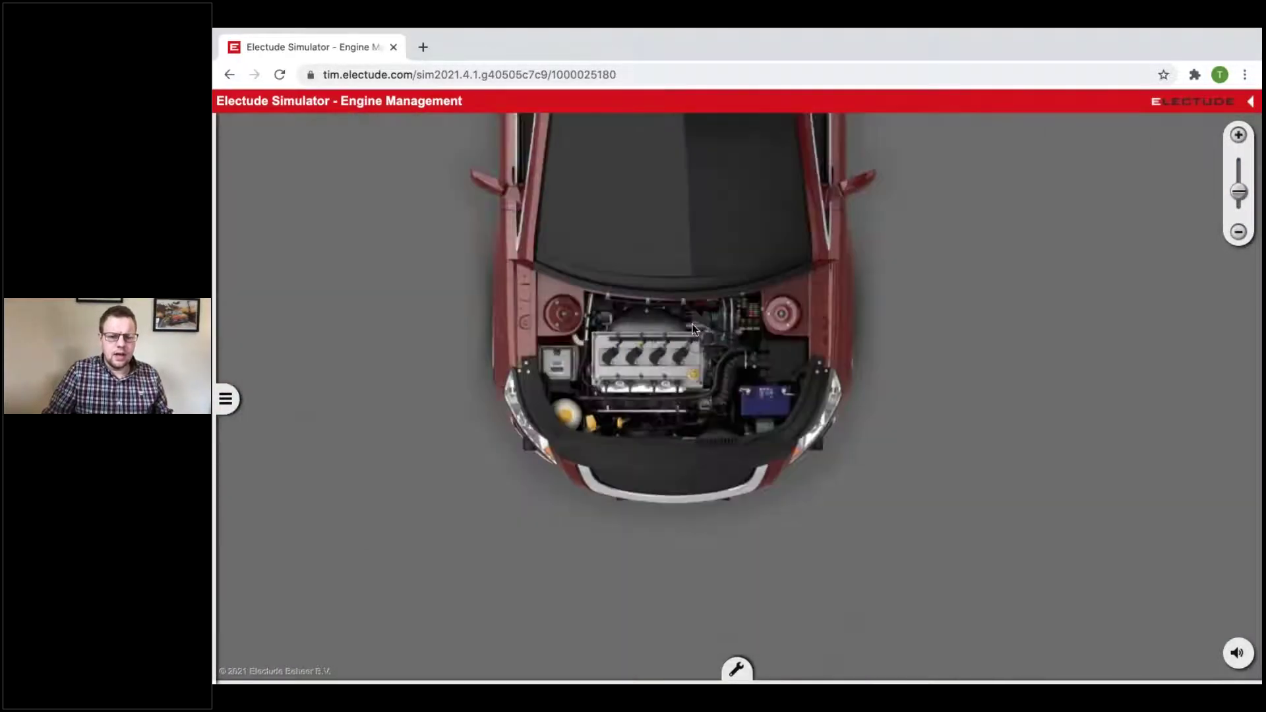
{"action": "scroll", "coordinate": [692, 323], "scroll_direction": "up", "scroll_amount": 2}
{"action": "scroll", "coordinate": [892, 421], "scroll_direction": "up", "scroll_amount": 3}
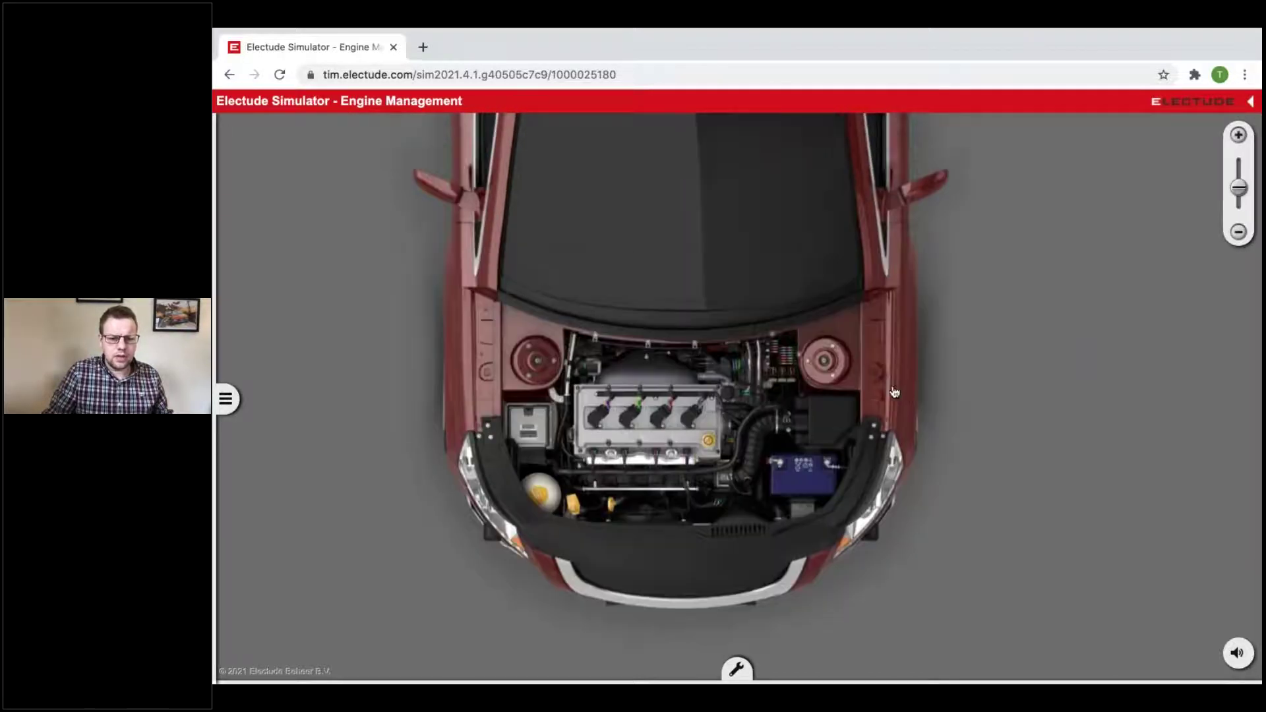
{"action": "scroll", "coordinate": [892, 425], "scroll_direction": "down", "scroll_amount": 3}
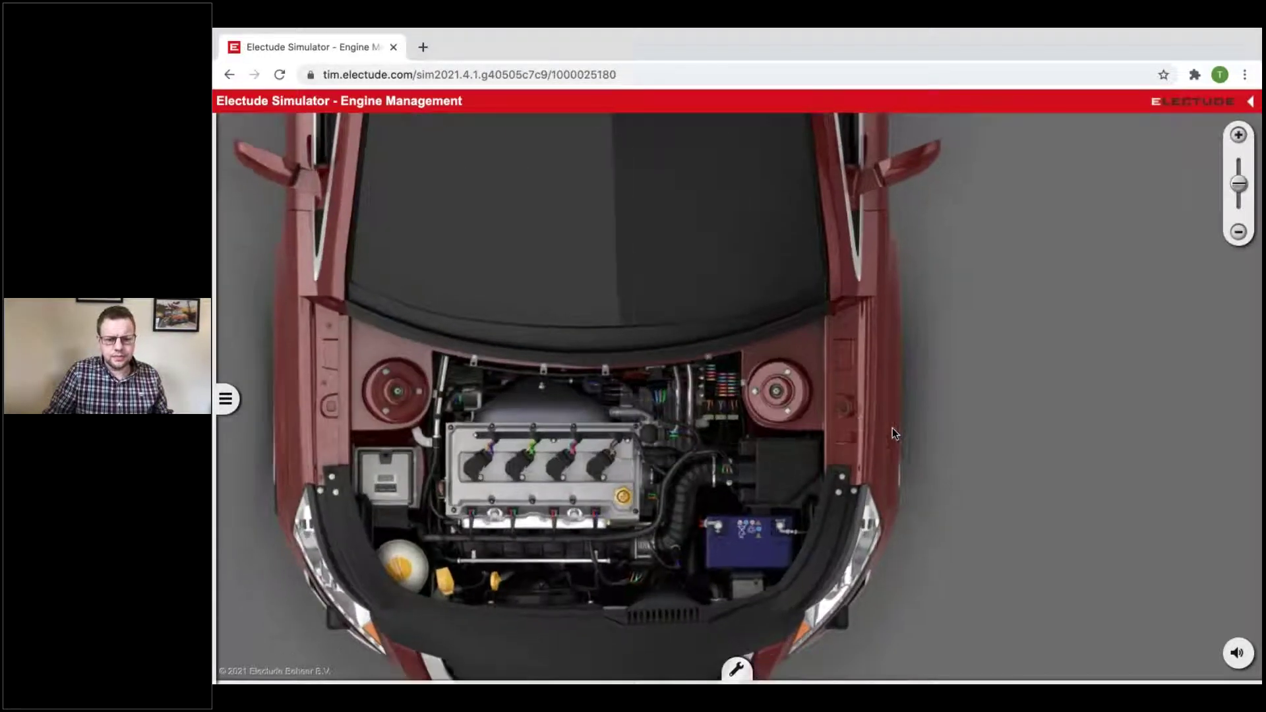
Unplug the electrical connector from the fuel pump at the rear of the car and plug it back in
{"action": "left_click_drag", "start_coordinate": [890, 429], "coordinate": [795, 189]}
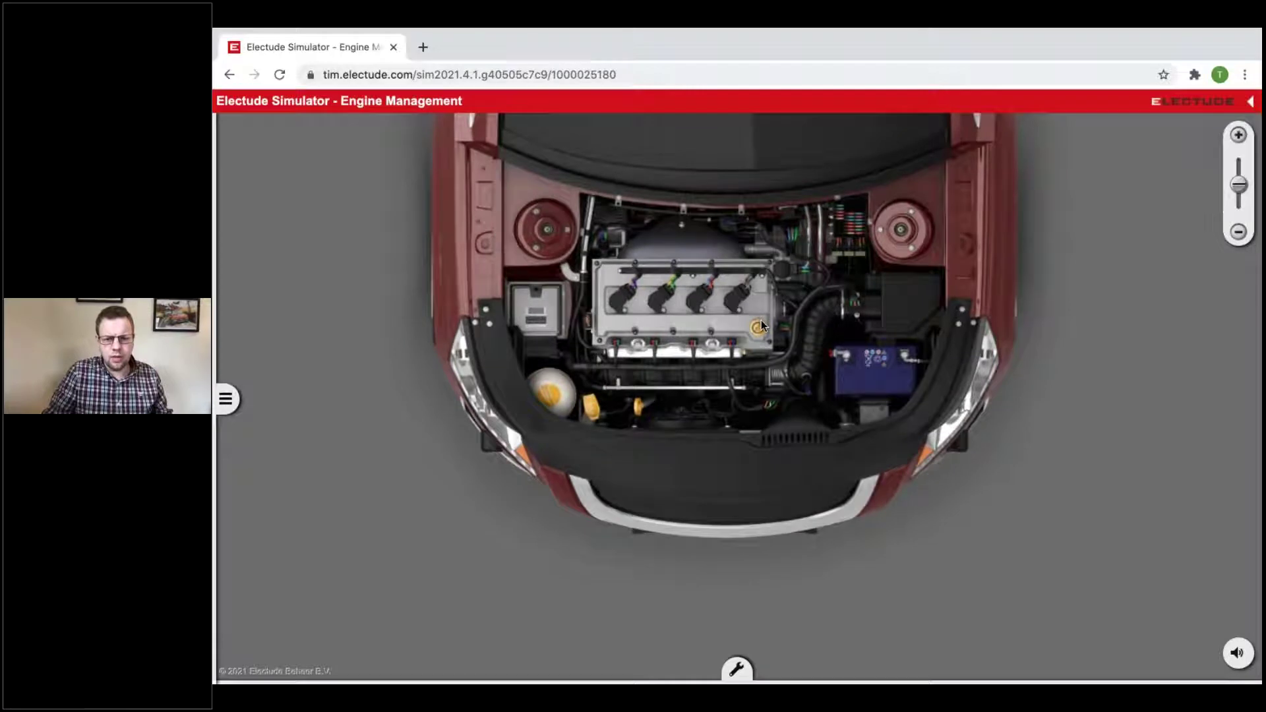
{"action": "scroll", "coordinate": [824, 350], "scroll_direction": "down", "scroll_amount": 2}
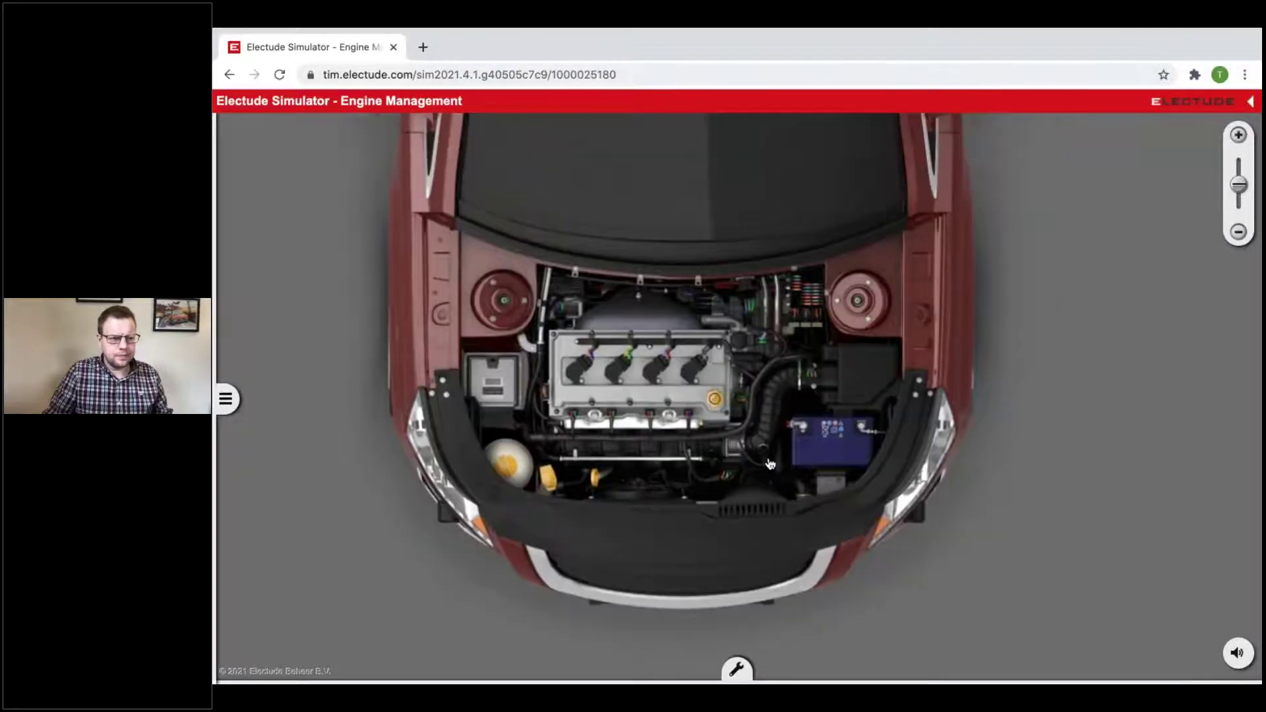
{"action": "scroll", "coordinate": [729, 461], "scroll_direction": "down", "scroll_amount": 5}
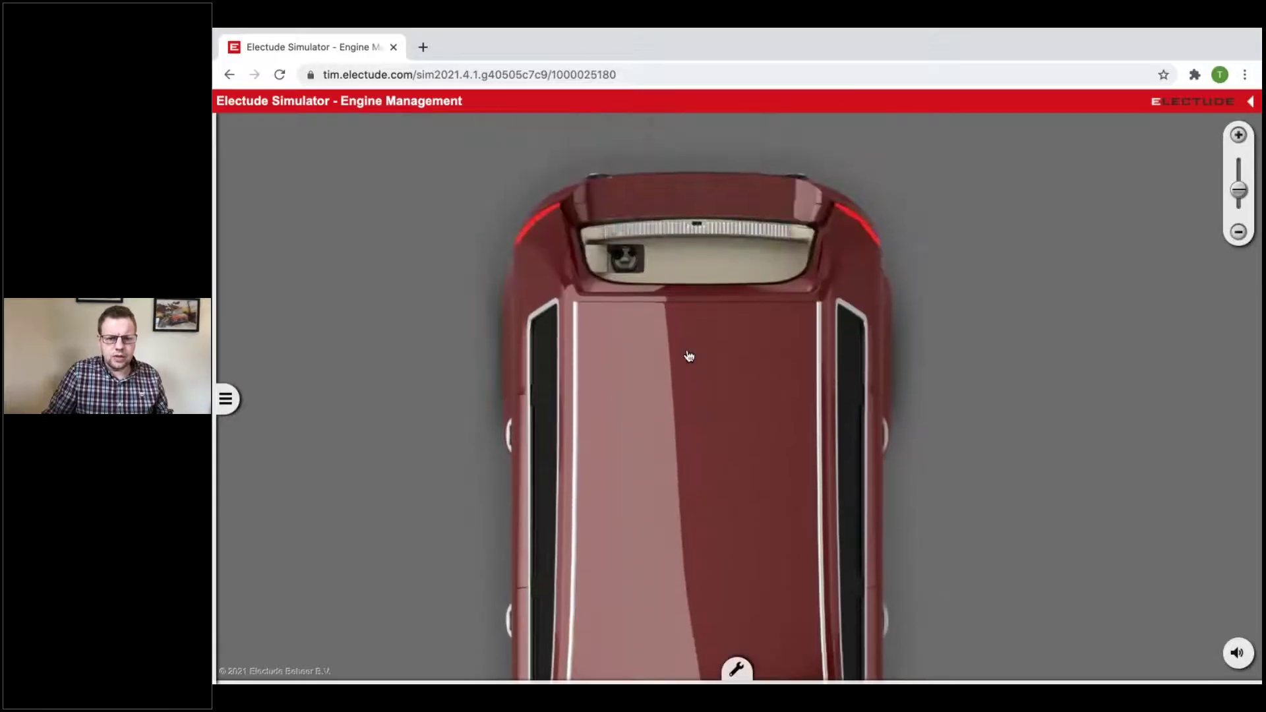
{"action": "scroll", "coordinate": [627, 323], "scroll_direction": "up", "scroll_amount": 4}
{"action": "scroll", "coordinate": [626, 323], "scroll_direction": "up", "scroll_amount": 4}
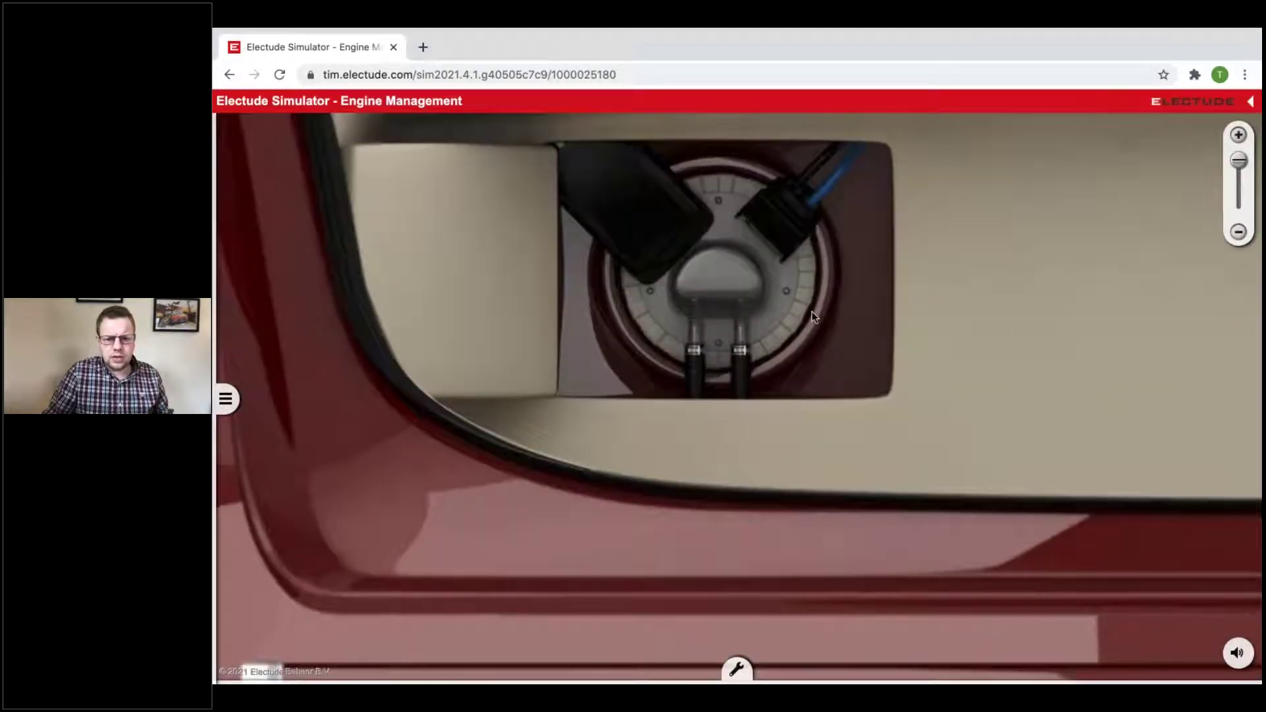
{"action": "left_click", "coordinate": [785, 382]}
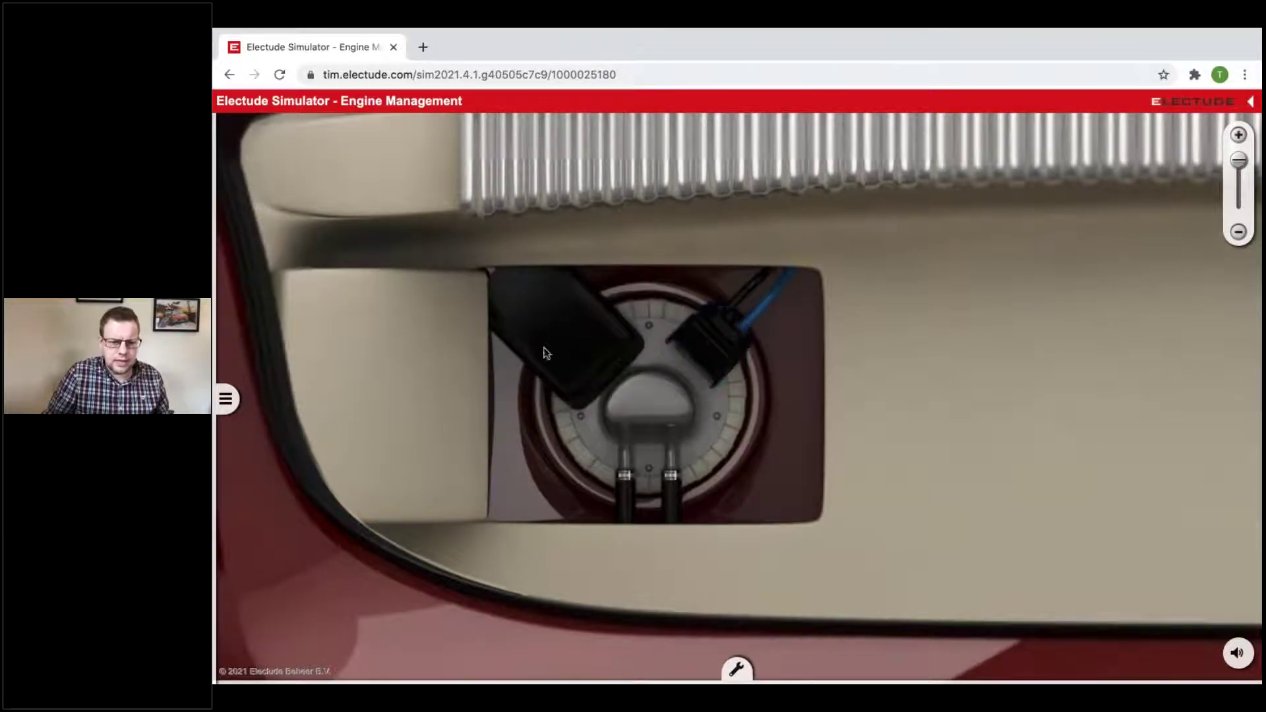
{"action": "left_click", "coordinate": [713, 351]}
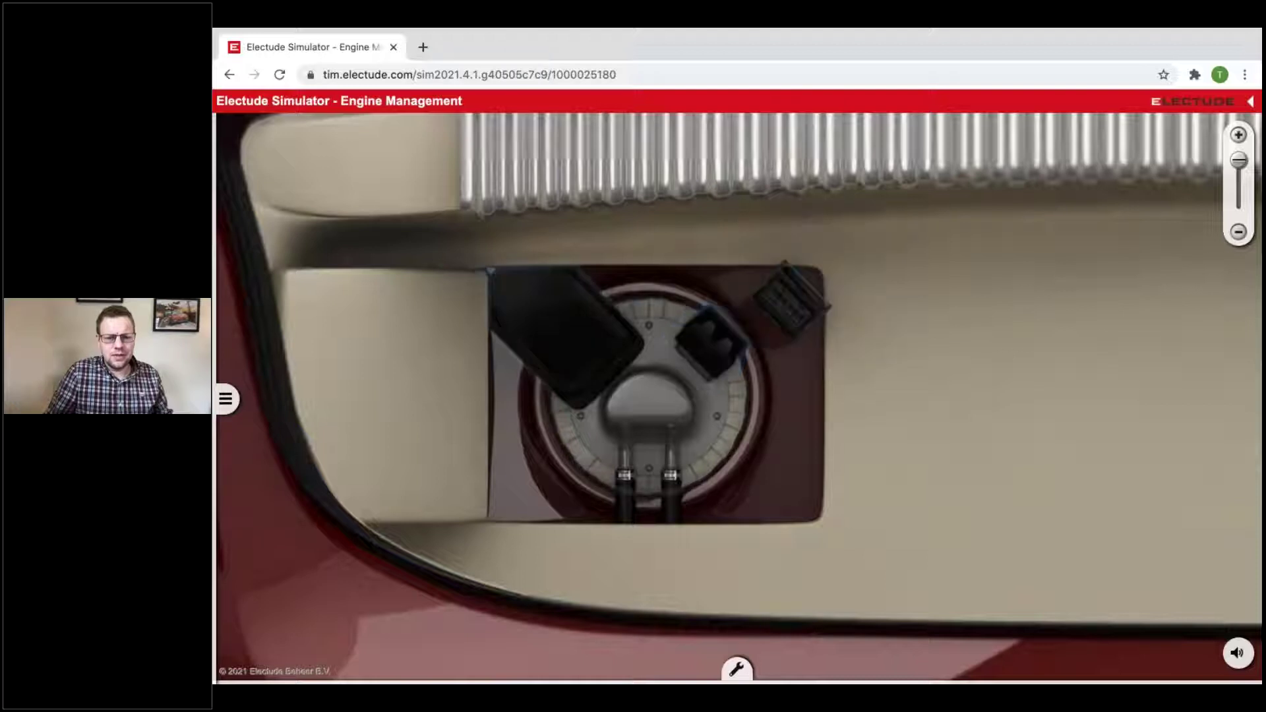
{"action": "left_click", "coordinate": [816, 313]}
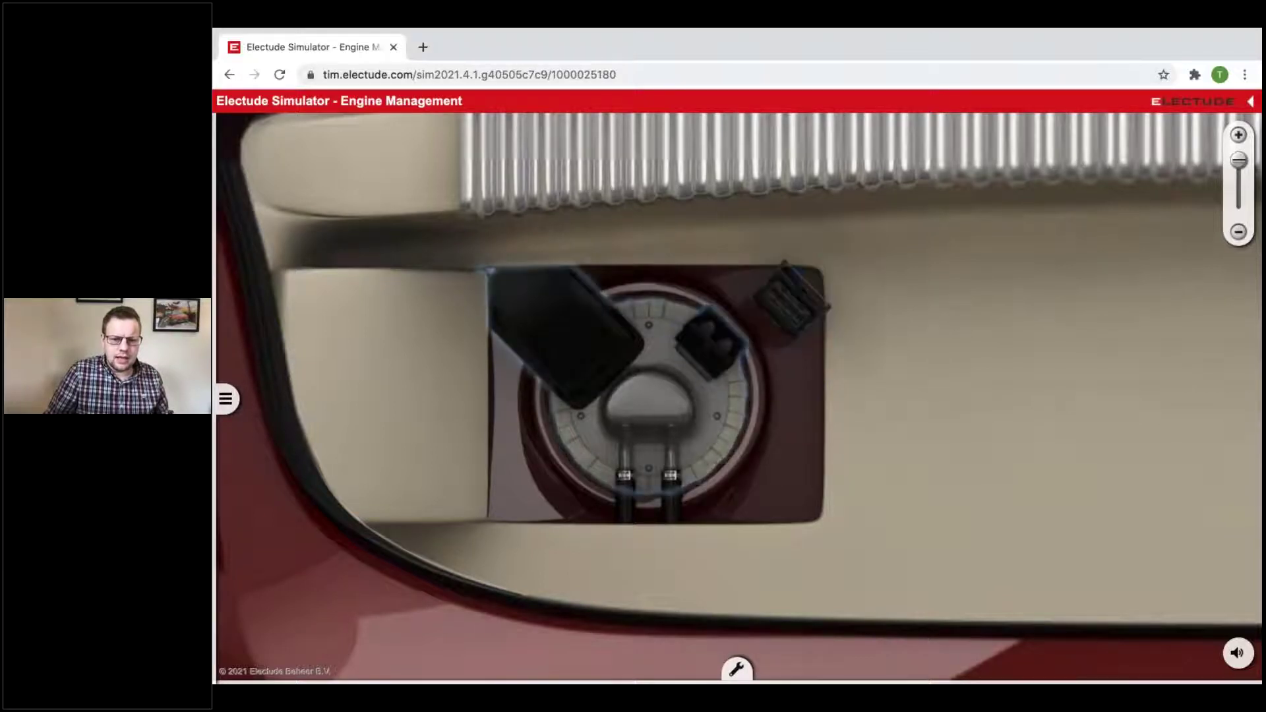
{"action": "left_click", "coordinate": [790, 298]}
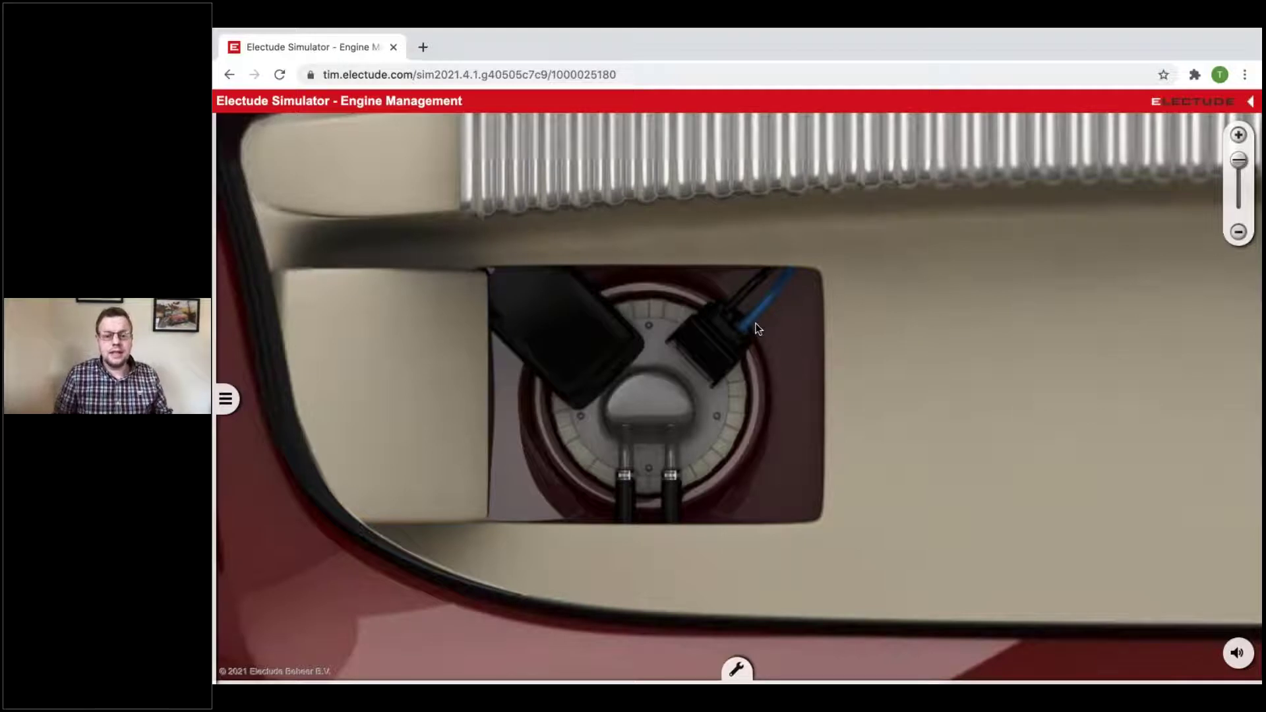
Disconnect the fuel pump's electrical connector and move the pump to the removed parts area
{"action": "left_click", "coordinate": [728, 342]}
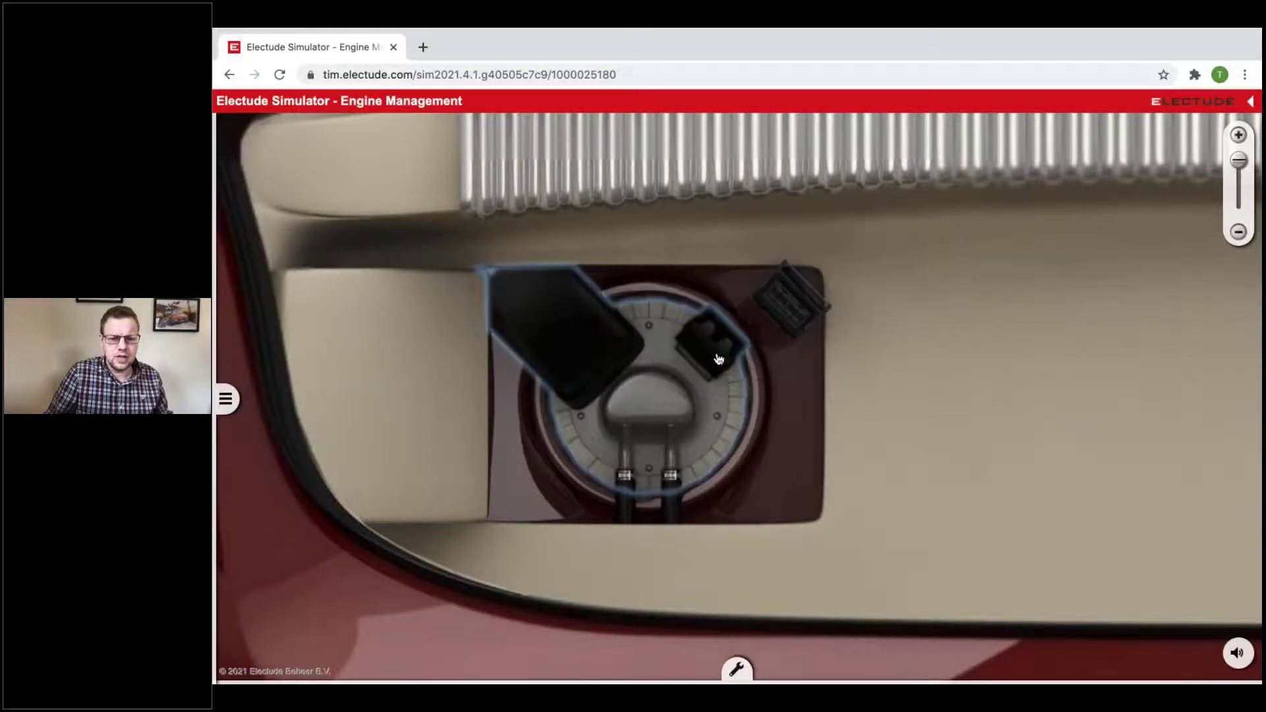
{"action": "left_click_drag", "start_coordinate": [715, 356], "coordinate": [710, 349]}
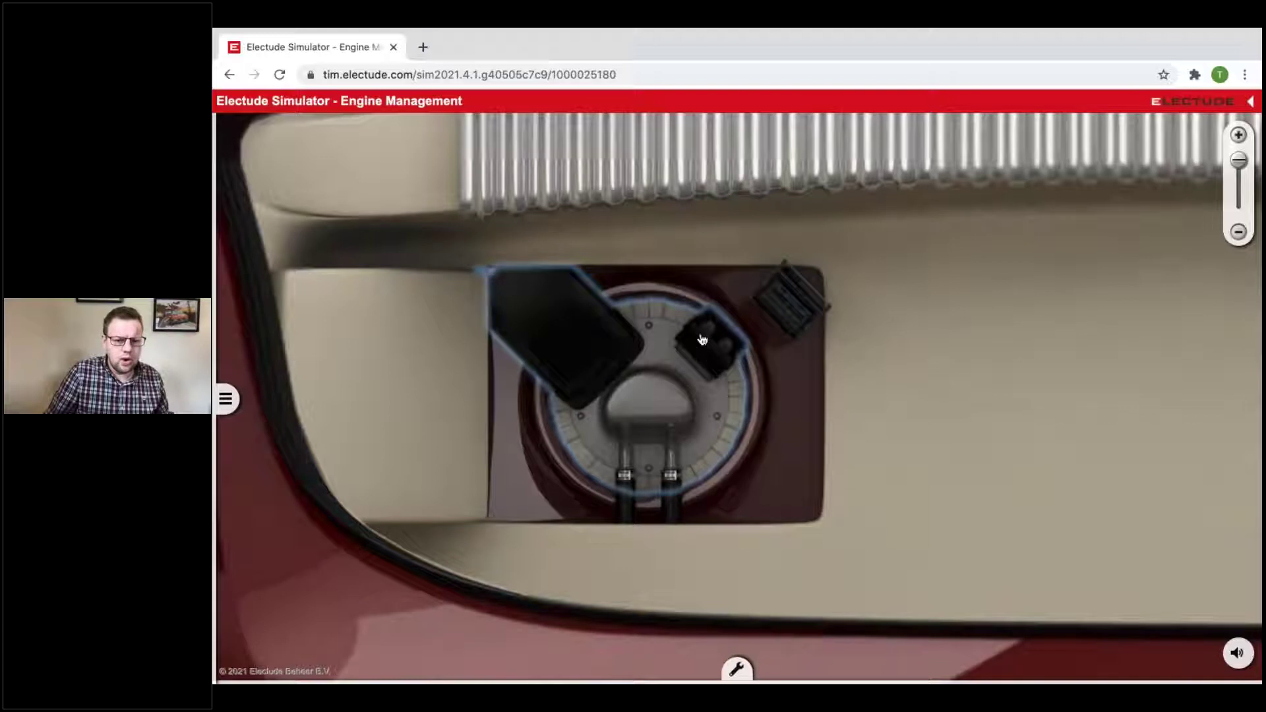
{"action": "left_click_drag", "start_coordinate": [719, 362], "coordinate": [720, 361]}
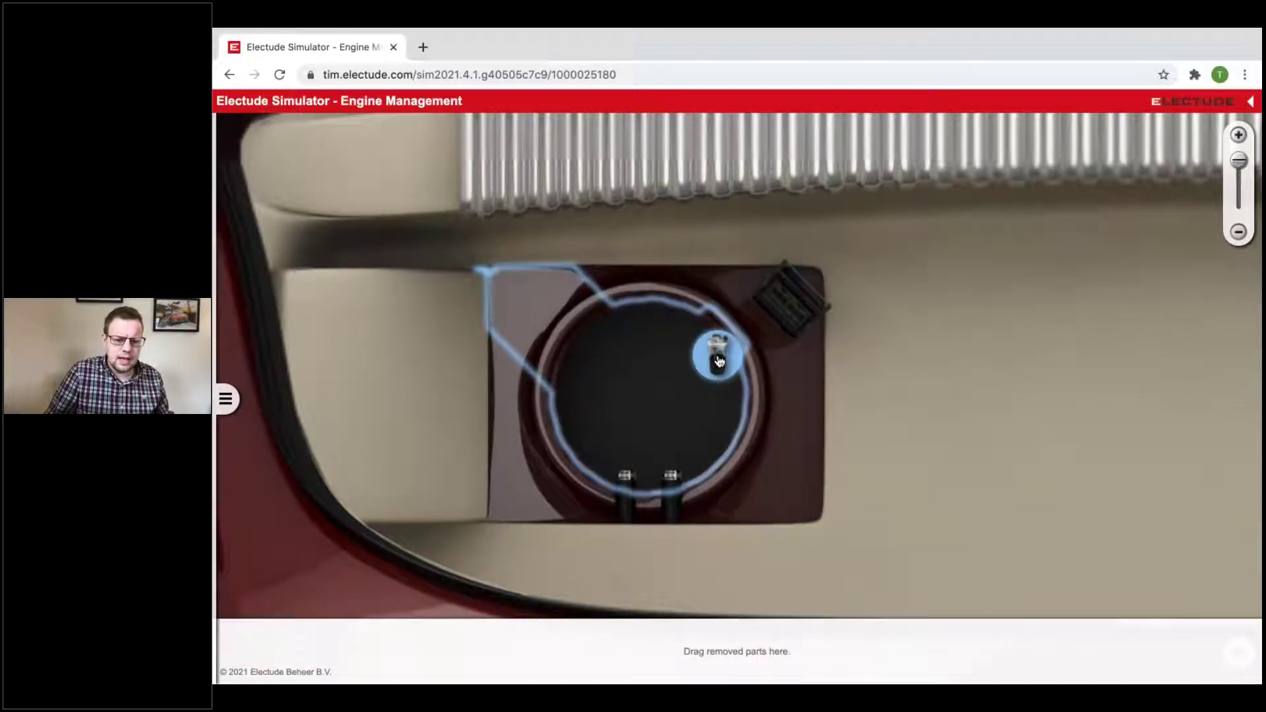
{"action": "left_click_drag", "start_coordinate": [720, 361], "coordinate": [741, 646]}
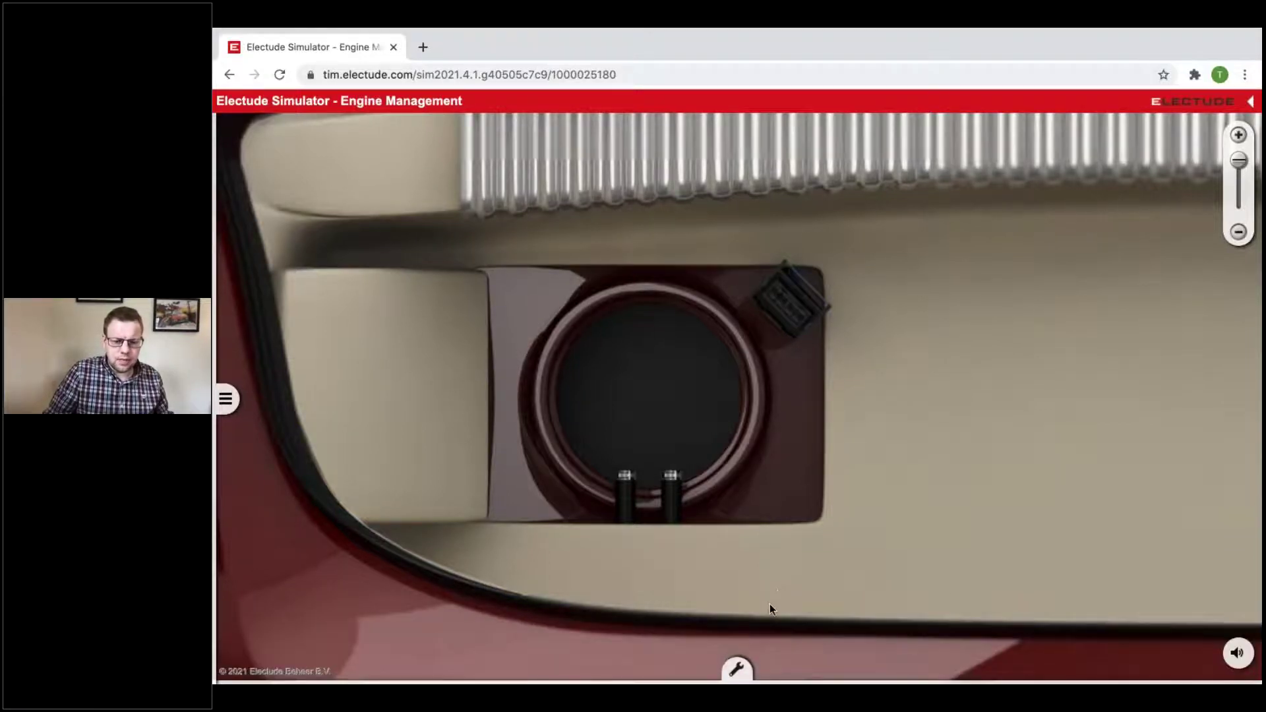
Replace the removed fuel pump, install it back in its opening, and reconnect its electrical connector
{"action": "mouse_move", "coordinate": [747, 678]}
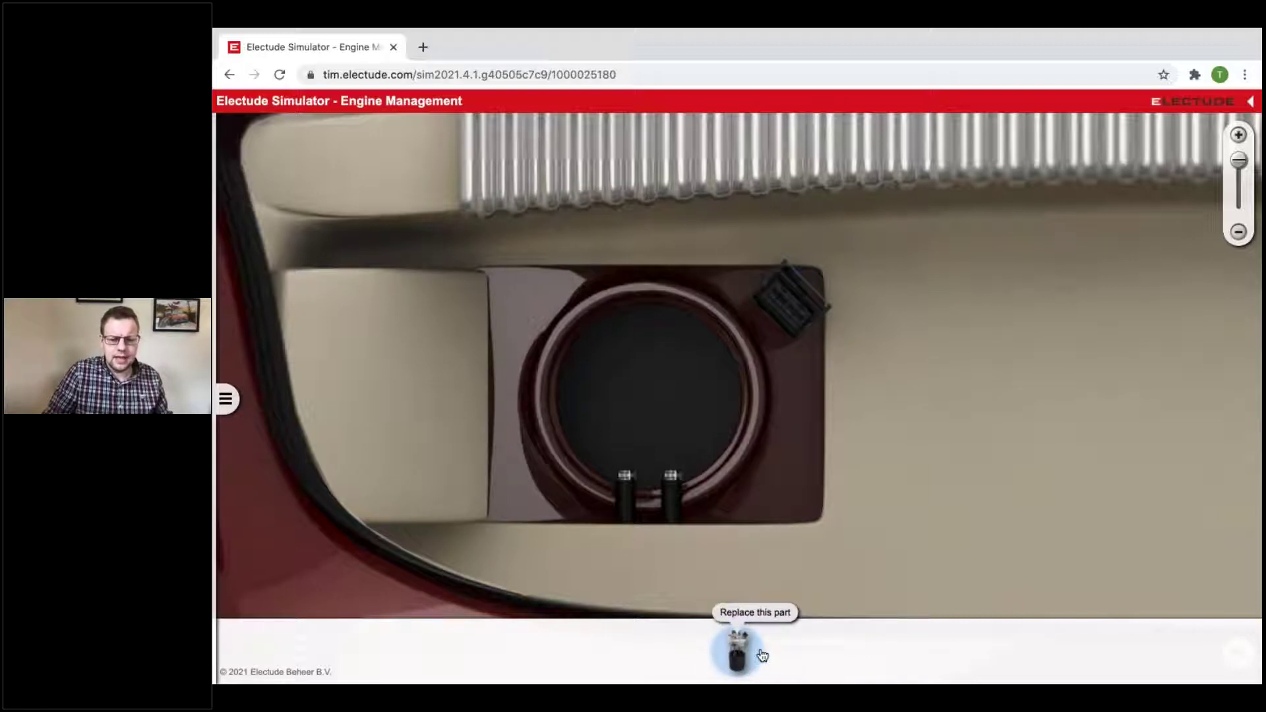
{"action": "left_click", "coordinate": [760, 616]}
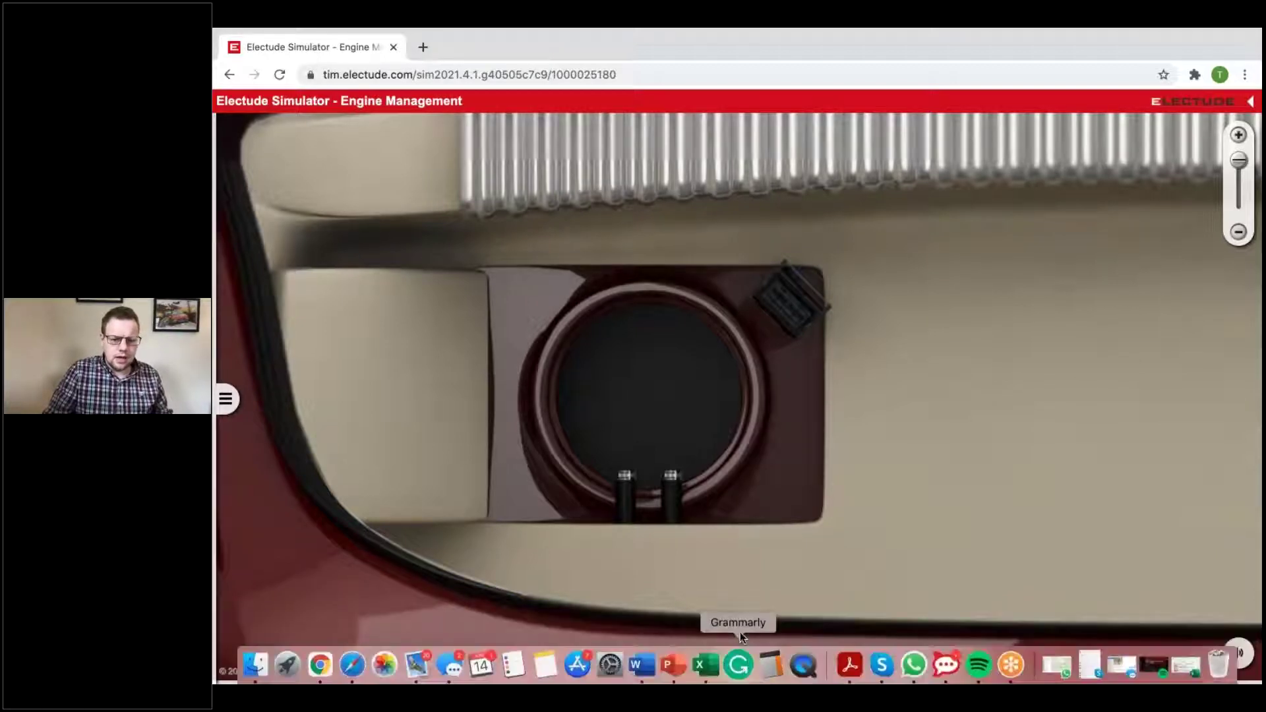
{"action": "left_click", "coordinate": [738, 669]}
{"action": "left_click_drag", "start_coordinate": [737, 669], "coordinate": [641, 391]}
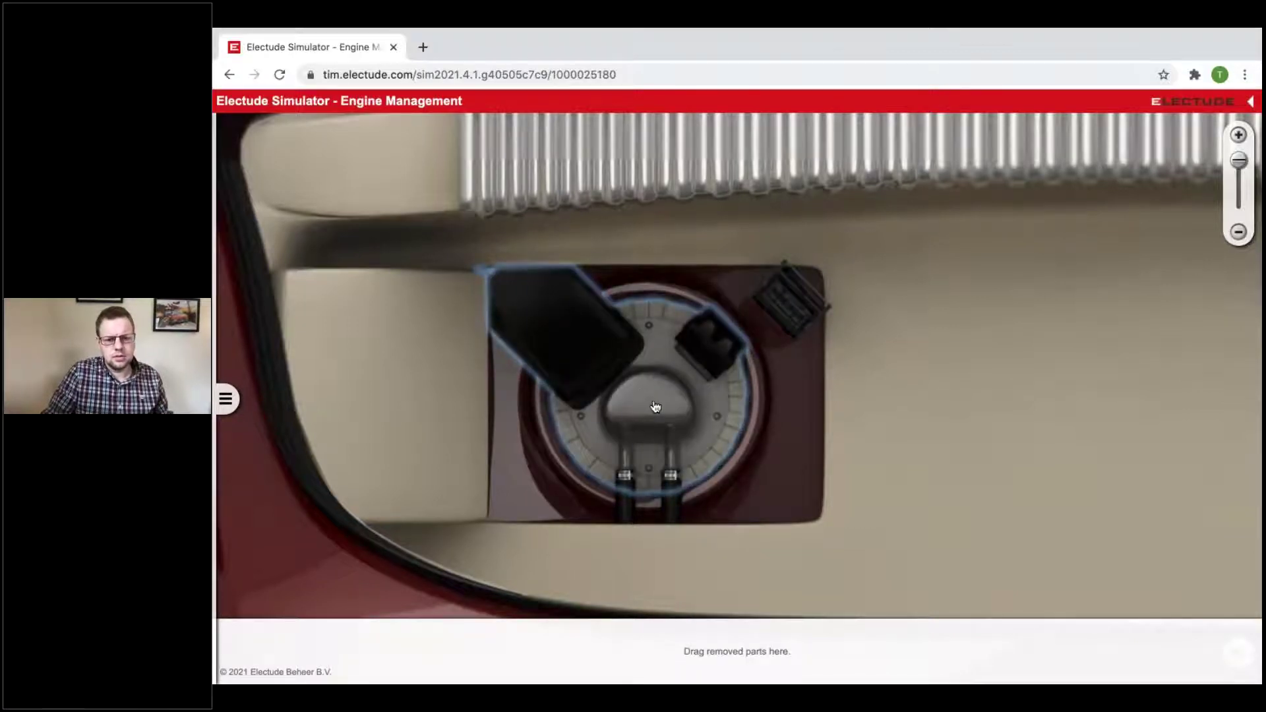
{"action": "left_click", "coordinate": [796, 322]}
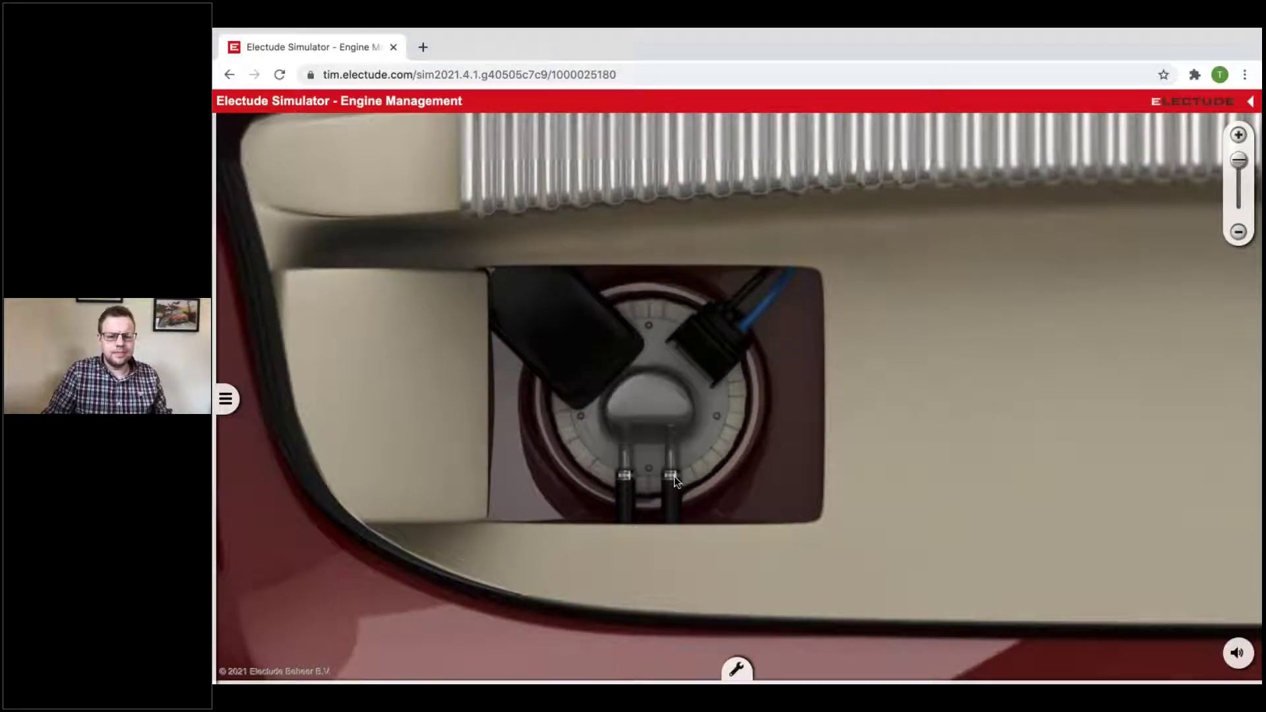
Unplug the rightmost ignition coil in the engine bay and remove both the coil and the spark plug beneath it
{"action": "scroll", "coordinate": [933, 537], "scroll_direction": "down", "scroll_amount": 3}
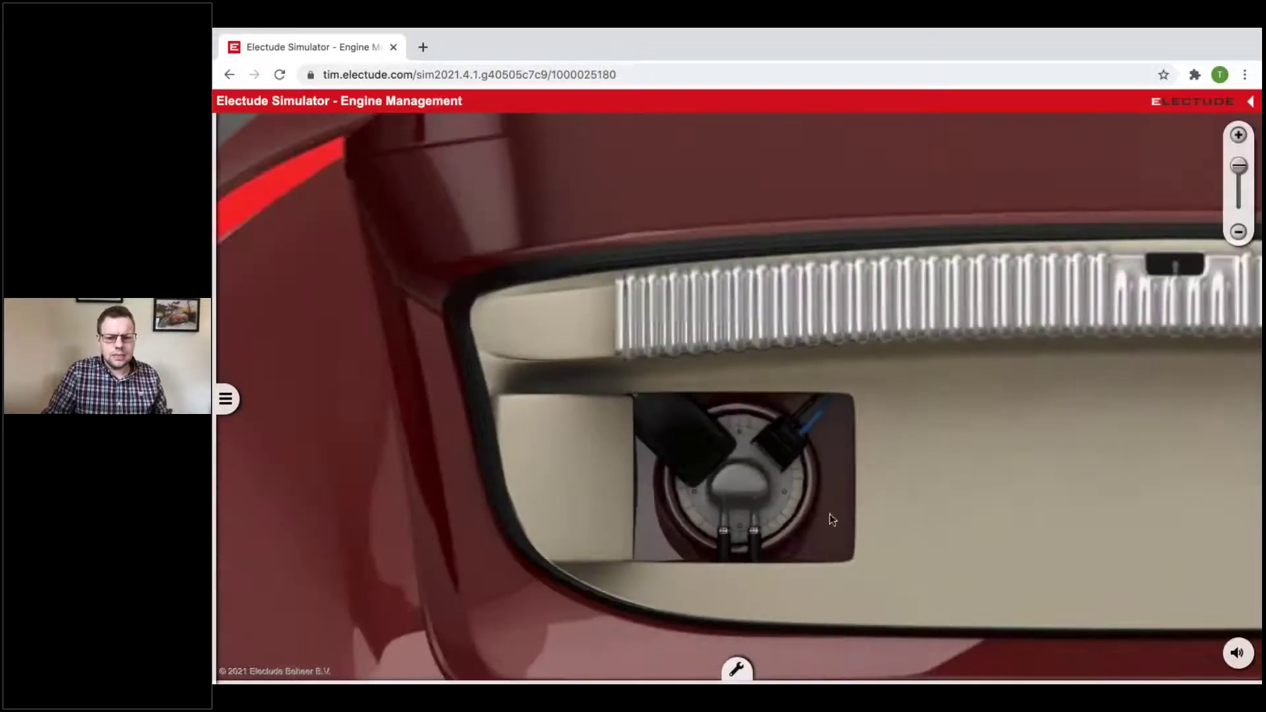
{"action": "left_click_drag", "start_coordinate": [825, 537], "coordinate": [734, 356]}
{"action": "scroll", "coordinate": [838, 430], "scroll_direction": "down", "scroll_amount": 2}
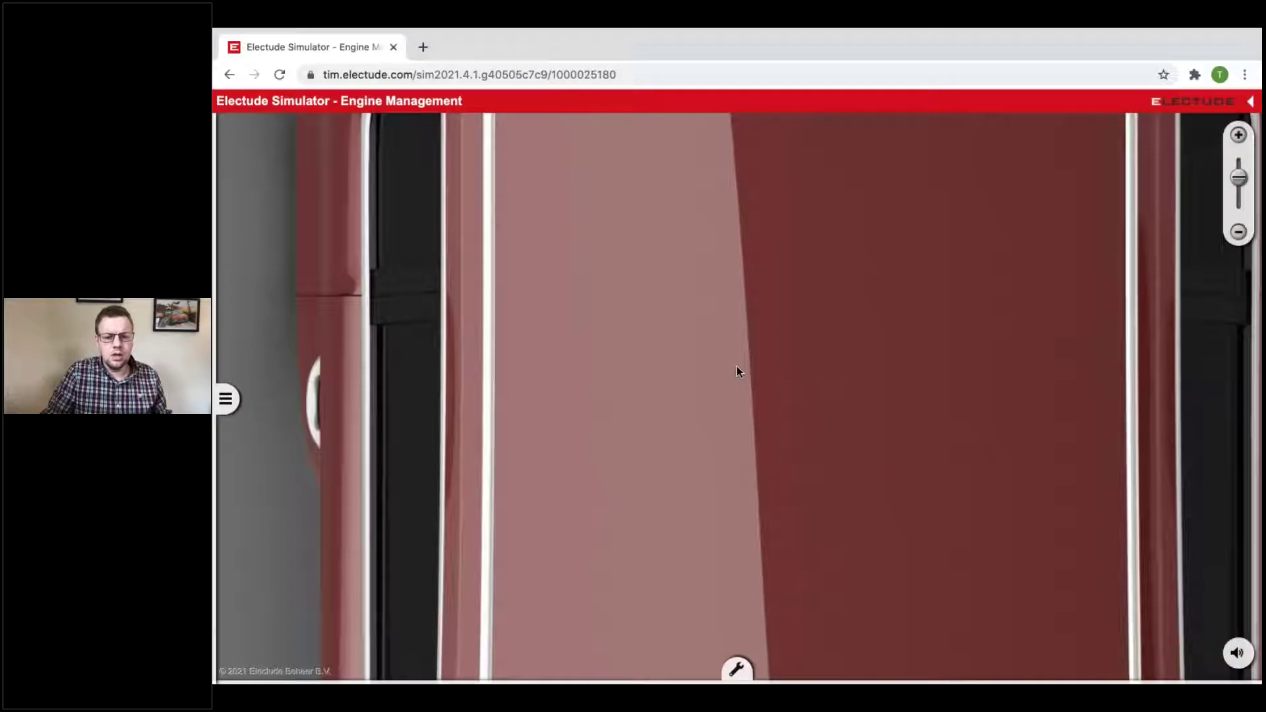
{"action": "scroll", "coordinate": [737, 371], "scroll_direction": "down", "scroll_amount": 3}
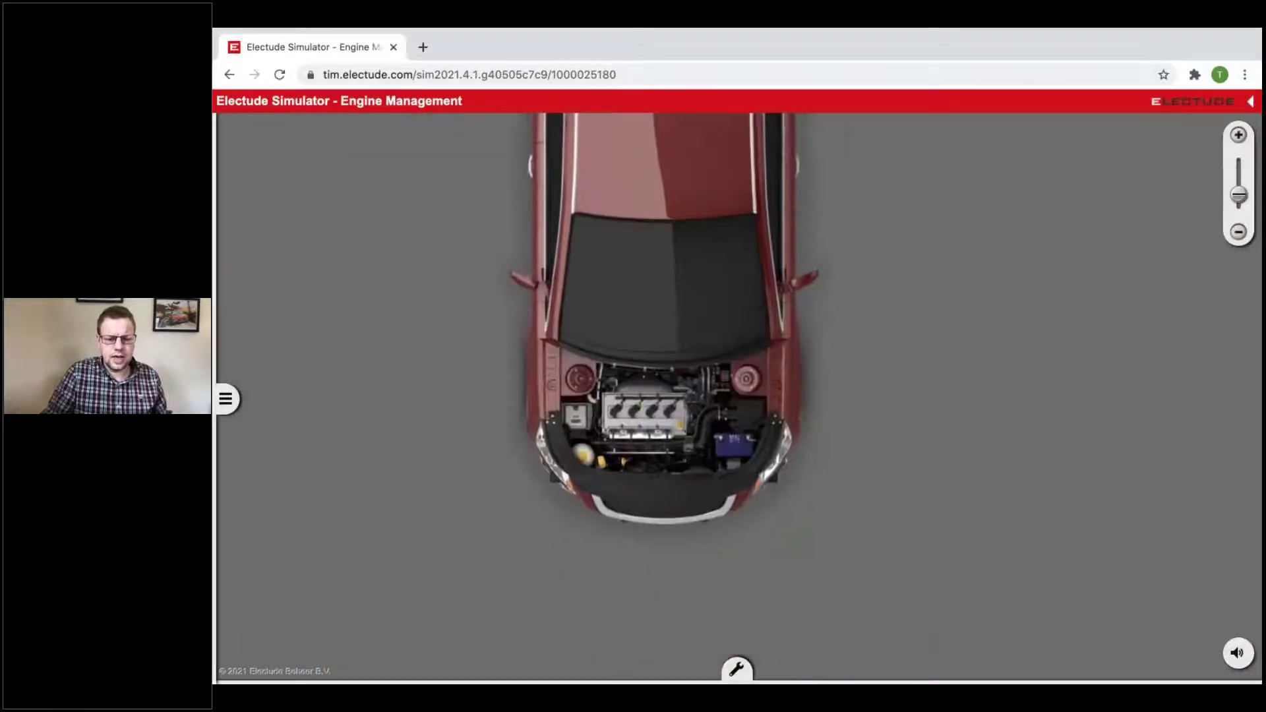
{"action": "scroll", "coordinate": [667, 441], "scroll_direction": "up", "scroll_amount": 3}
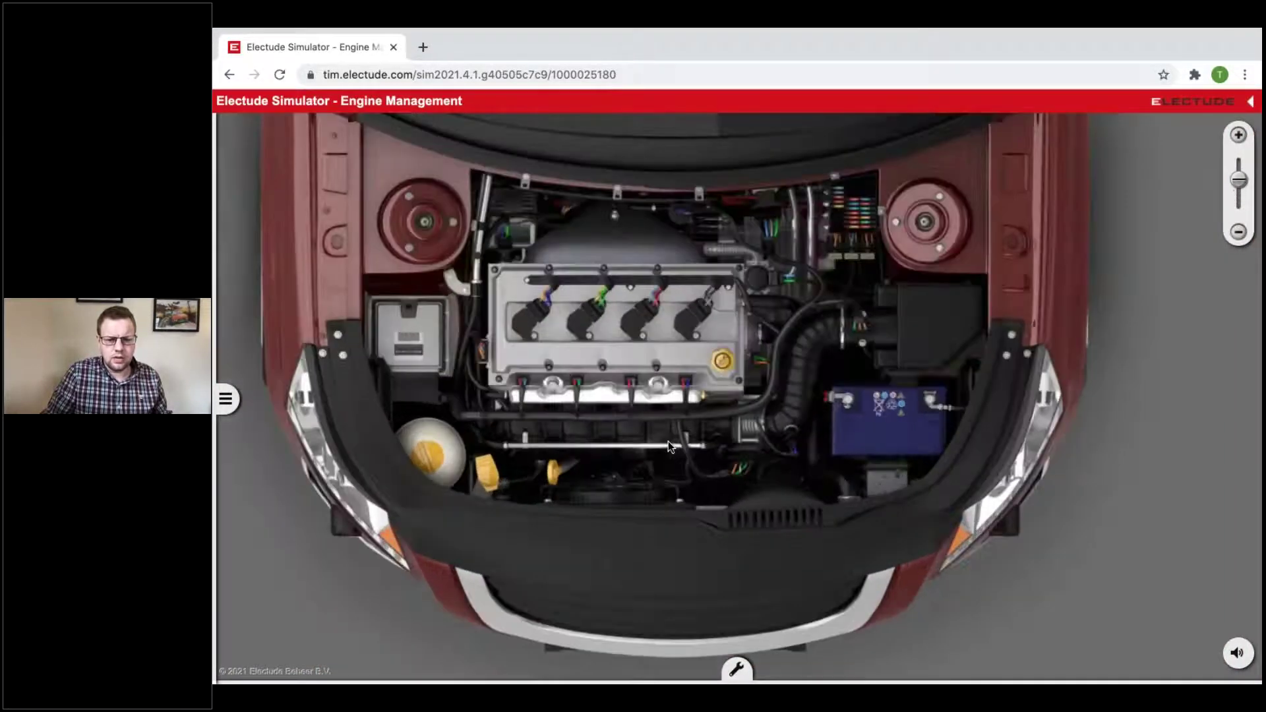
{"action": "scroll", "coordinate": [702, 494], "scroll_direction": "up", "scroll_amount": 2}
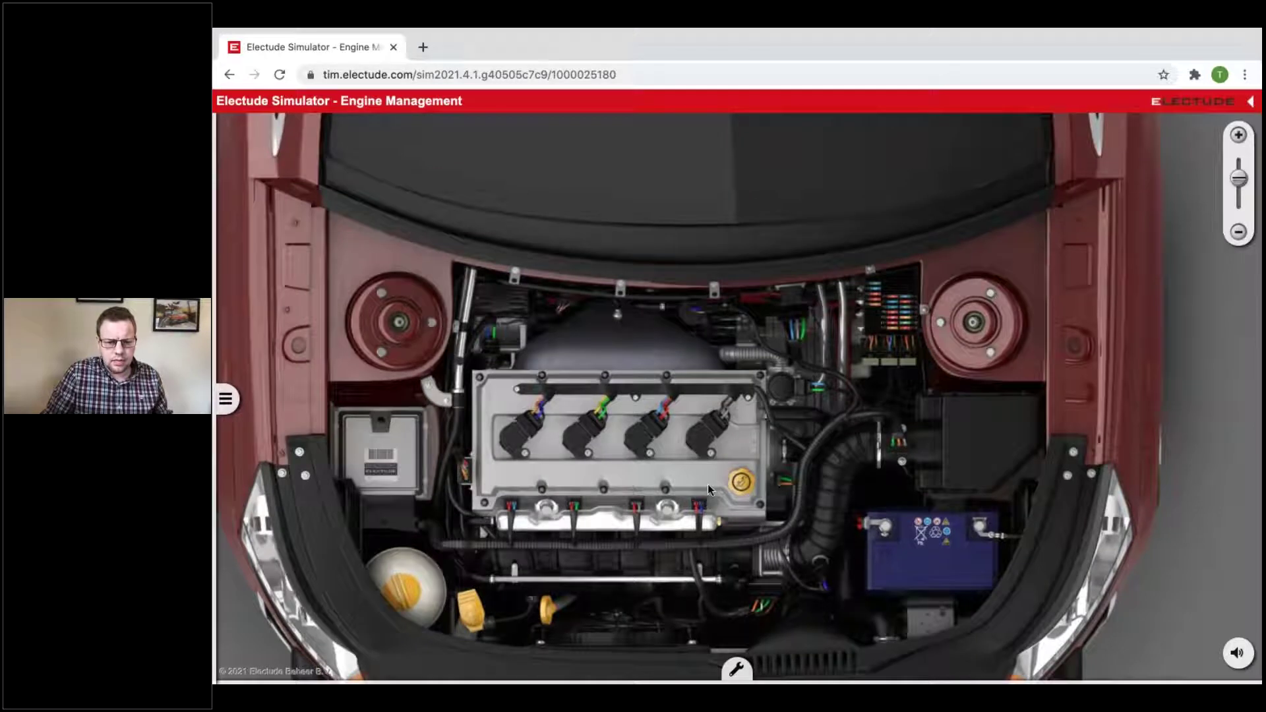
{"action": "scroll", "coordinate": [707, 484], "scroll_direction": "up", "scroll_amount": 3}
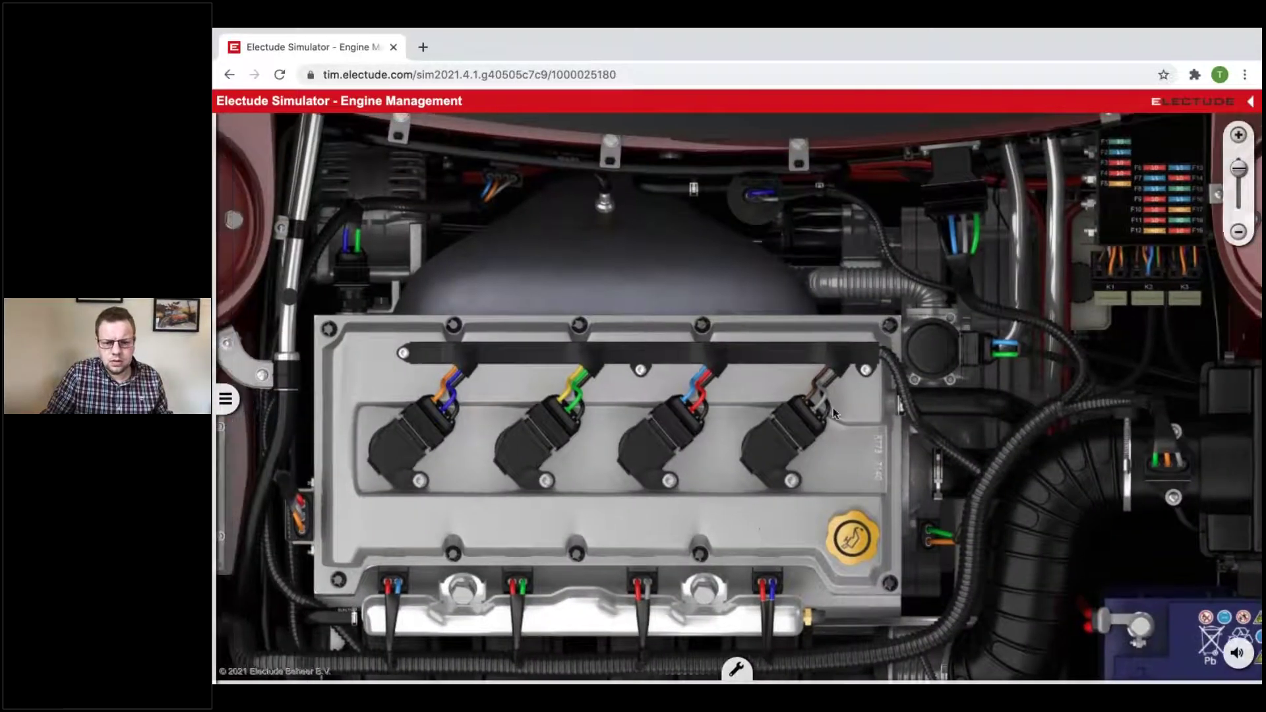
{"action": "left_click", "coordinate": [796, 431]}
{"action": "mouse_move", "coordinate": [795, 436]}
{"action": "left_mouse_down"}
{"action": "mouse_move", "coordinate": [774, 443]}
{"action": "mouse_move", "coordinate": [790, 484]}
{"action": "mouse_move", "coordinate": [768, 450]}
{"action": "mouse_move", "coordinate": [772, 435]}
{"action": "mouse_move", "coordinate": [773, 656]}
{"action": "mouse_move", "coordinate": [738, 655]}
{"action": "mouse_move", "coordinate": [758, 437]}
{"action": "mouse_move", "coordinate": [799, 432]}
{"action": "left_mouse_up"}
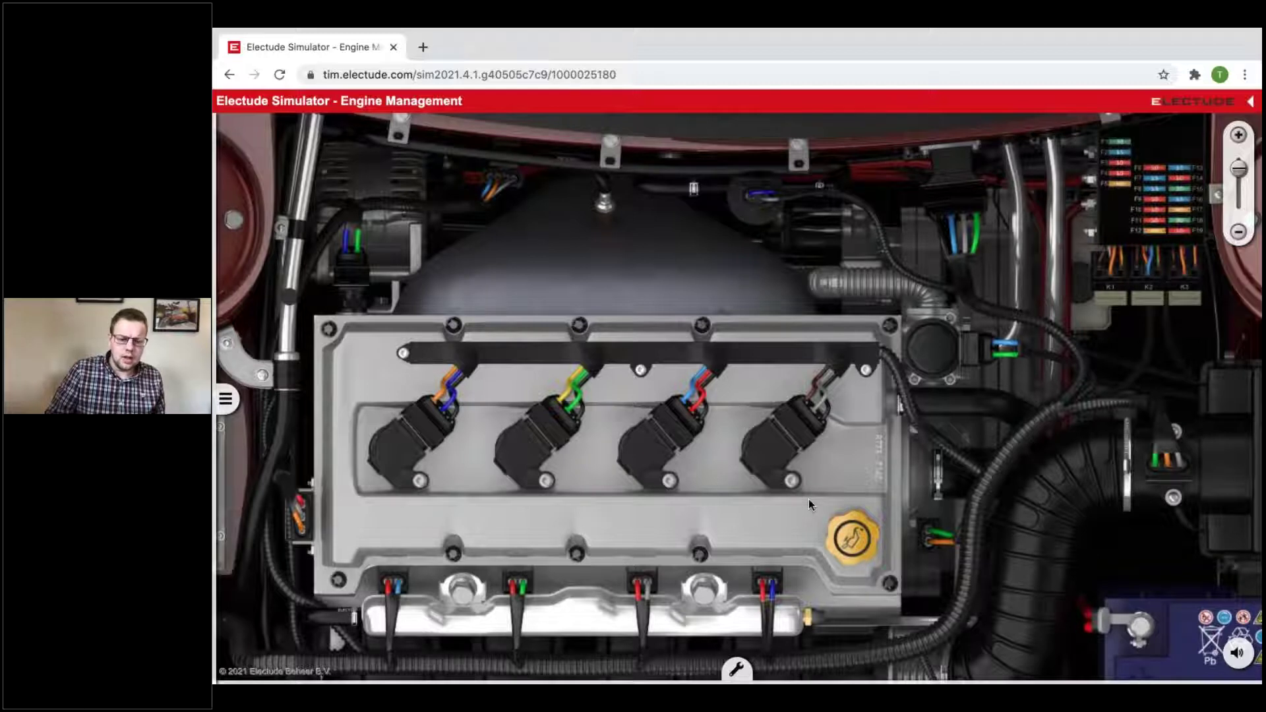
{"action": "left_click_drag", "start_coordinate": [809, 499], "coordinate": [718, 324]}
{"action": "left_click", "coordinate": [700, 250]}
{"action": "left_click", "coordinate": [701, 252]}
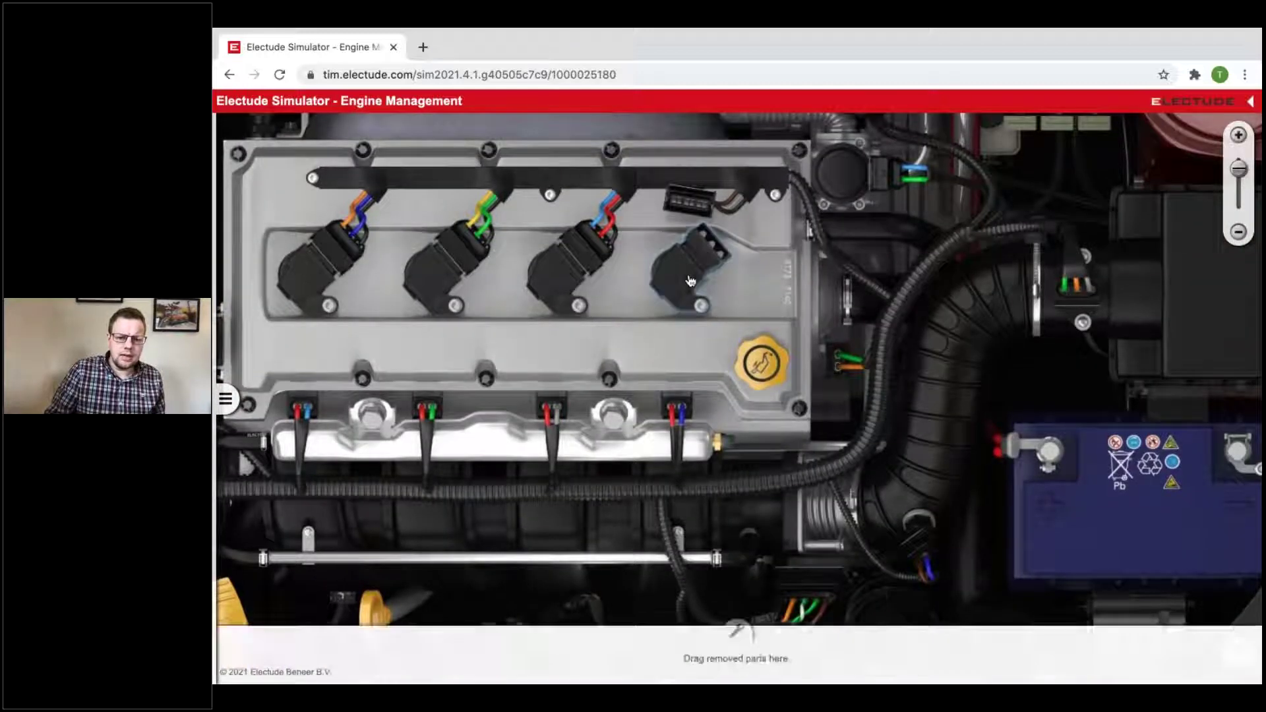
{"action": "left_click_drag", "start_coordinate": [701, 252], "coordinate": [742, 643]}
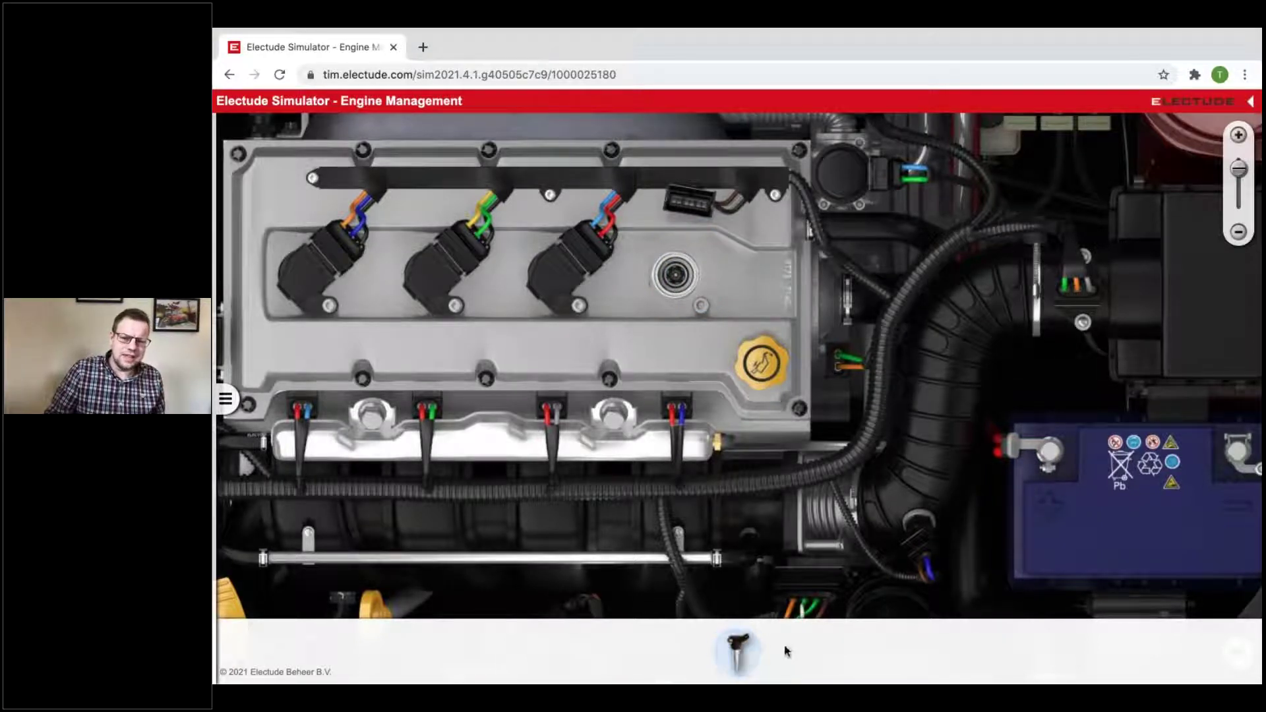
{"action": "left_click", "coordinate": [671, 280]}
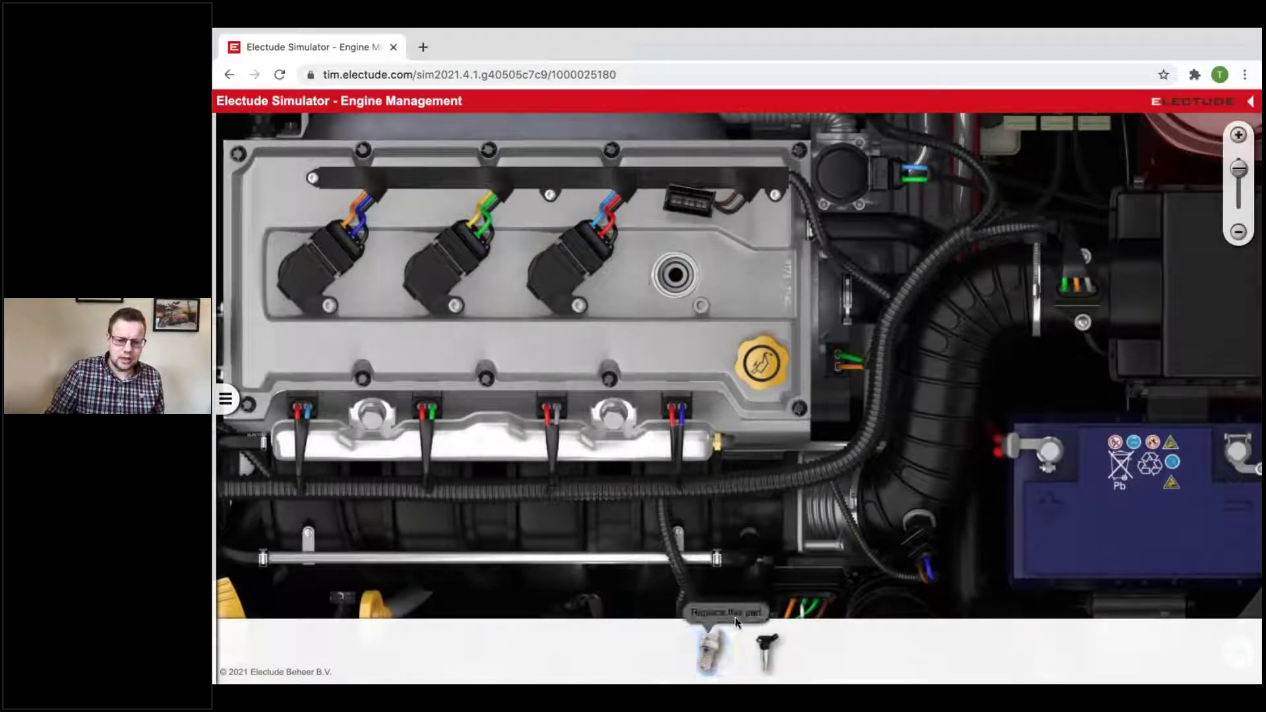
Reinstall the spark plug and ignition coil in the rightmost cylinder and reconnect the coil's connector
{"action": "left_click_drag", "start_coordinate": [713, 654], "coordinate": [674, 280]}
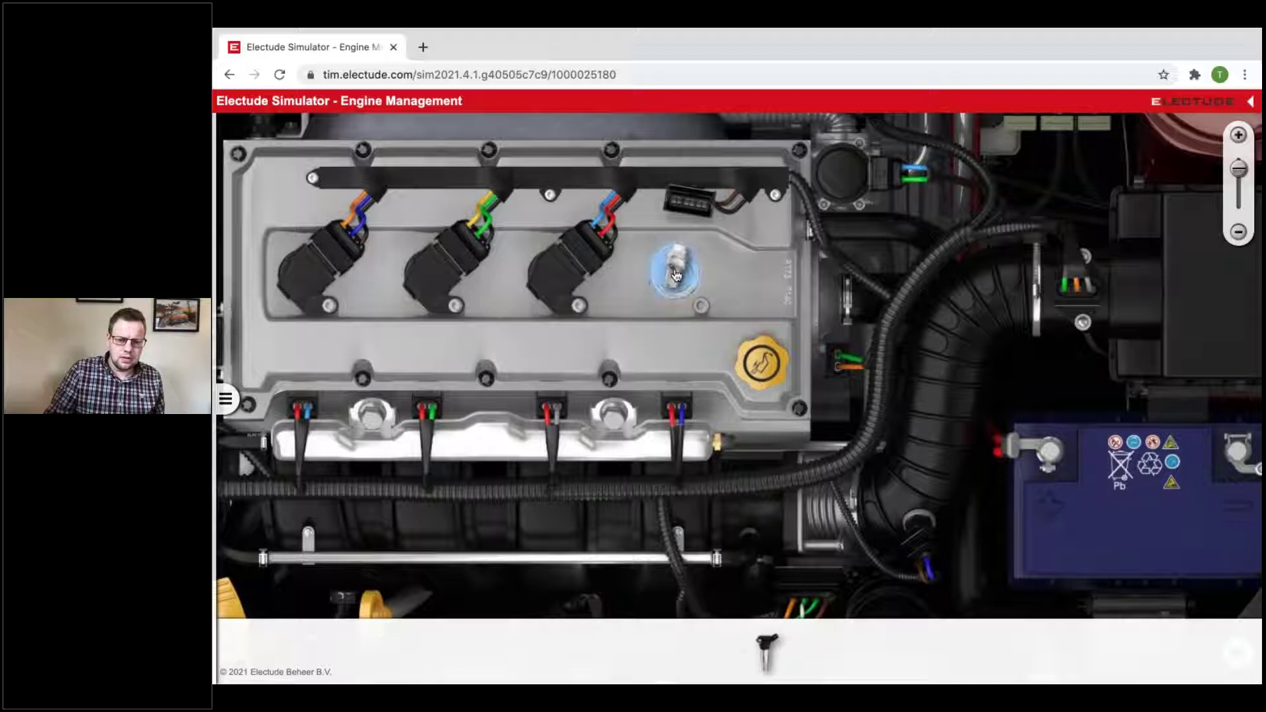
{"action": "left_click_drag", "start_coordinate": [766, 651], "coordinate": [660, 283]}
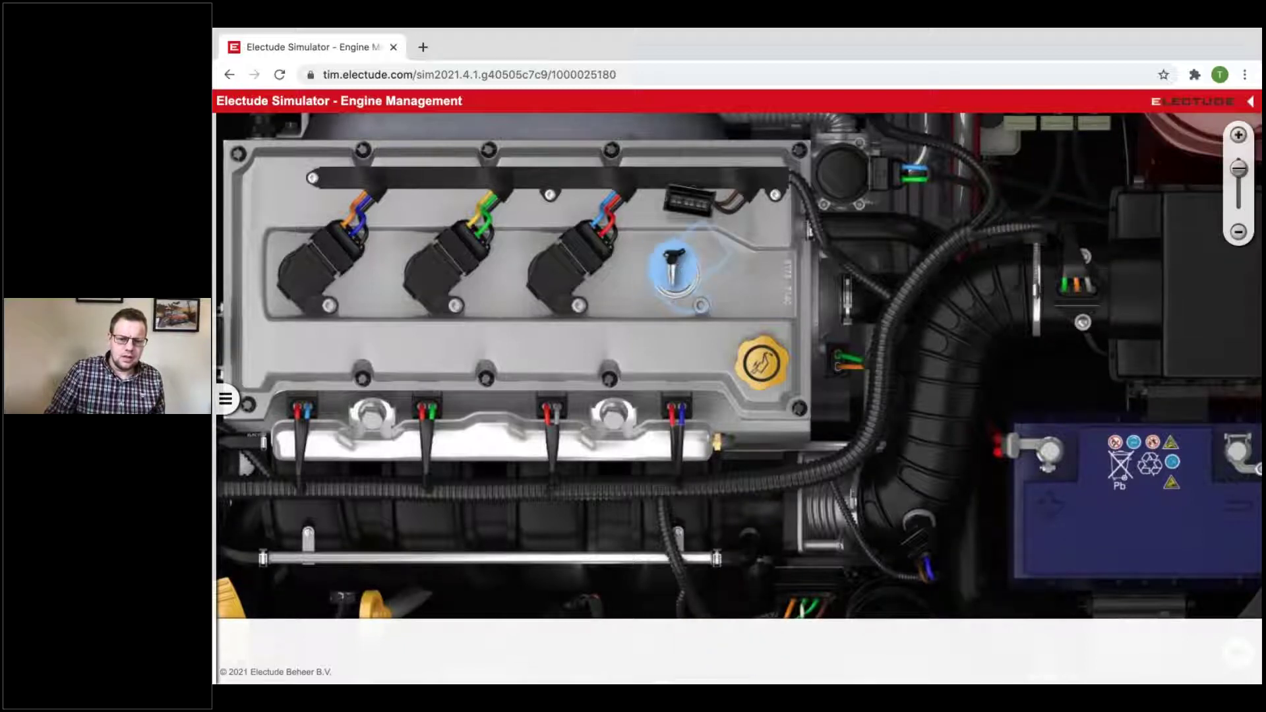
{"action": "left_click", "coordinate": [712, 254]}
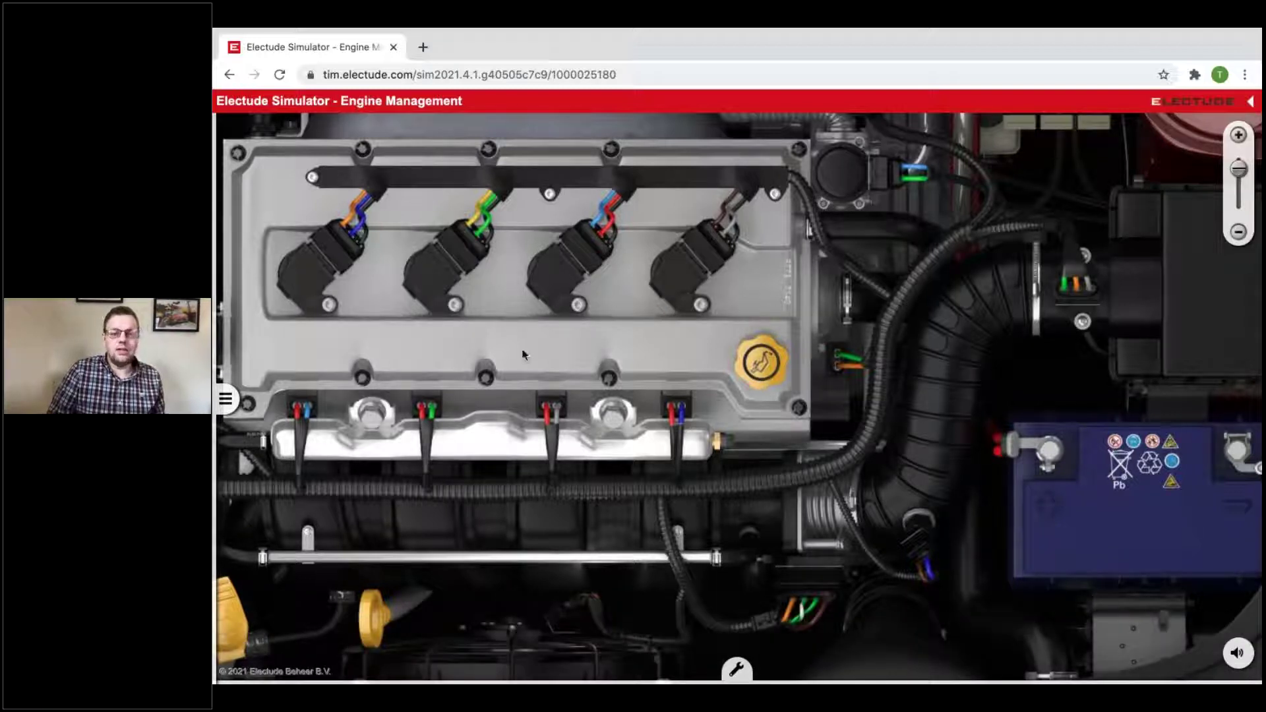
Unplug the leftmost fuel injector's connector on the fuel rail and plug it back in
{"action": "left_click_drag", "start_coordinate": [507, 362], "coordinate": [622, 353]}
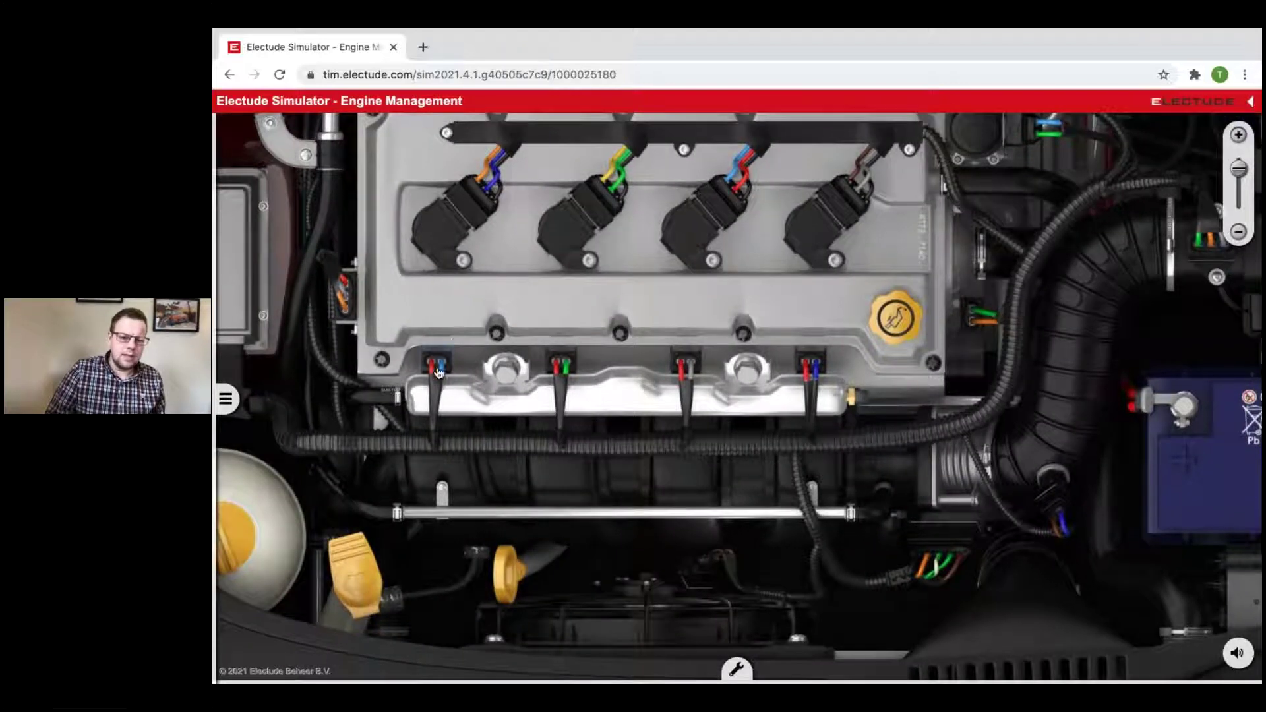
{"action": "left_click", "coordinate": [447, 374]}
{"action": "left_click", "coordinate": [447, 375]}
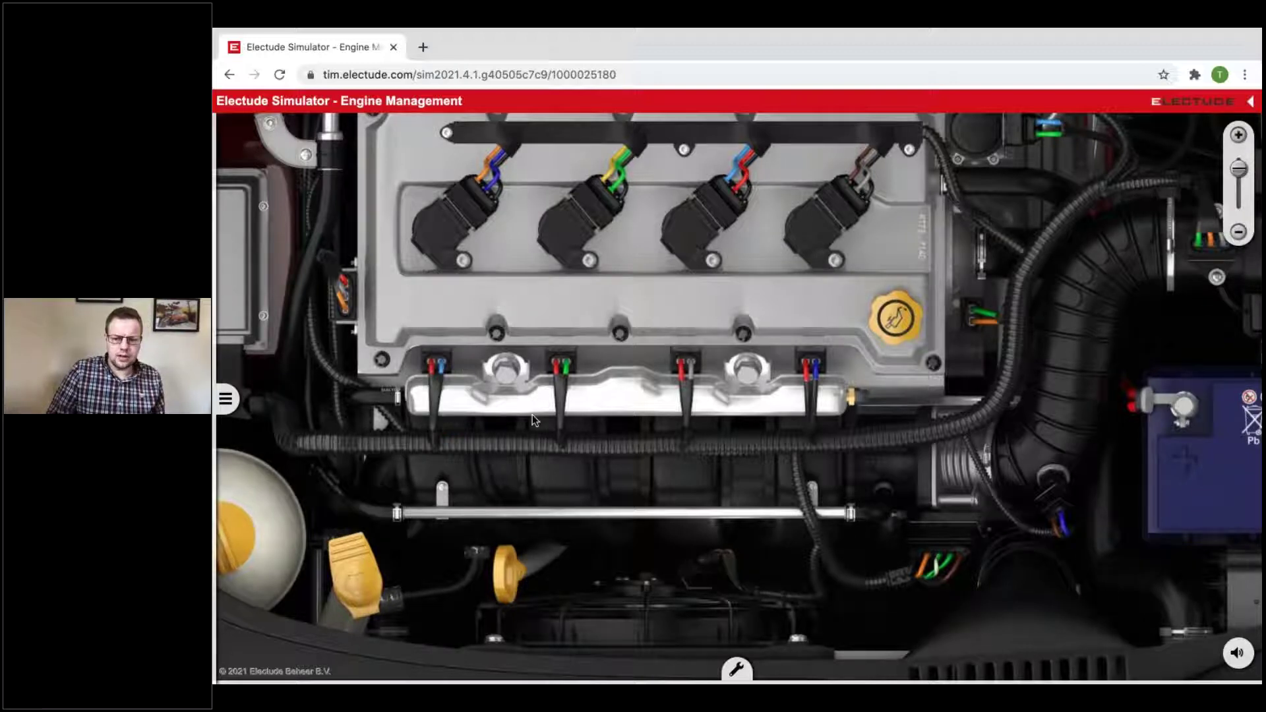
Disconnect the cable clamps from the battery terminals
{"action": "left_click_drag", "start_coordinate": [757, 442], "coordinate": [656, 468]}
{"action": "left_click_drag", "start_coordinate": [1083, 459], "coordinate": [867, 470]}
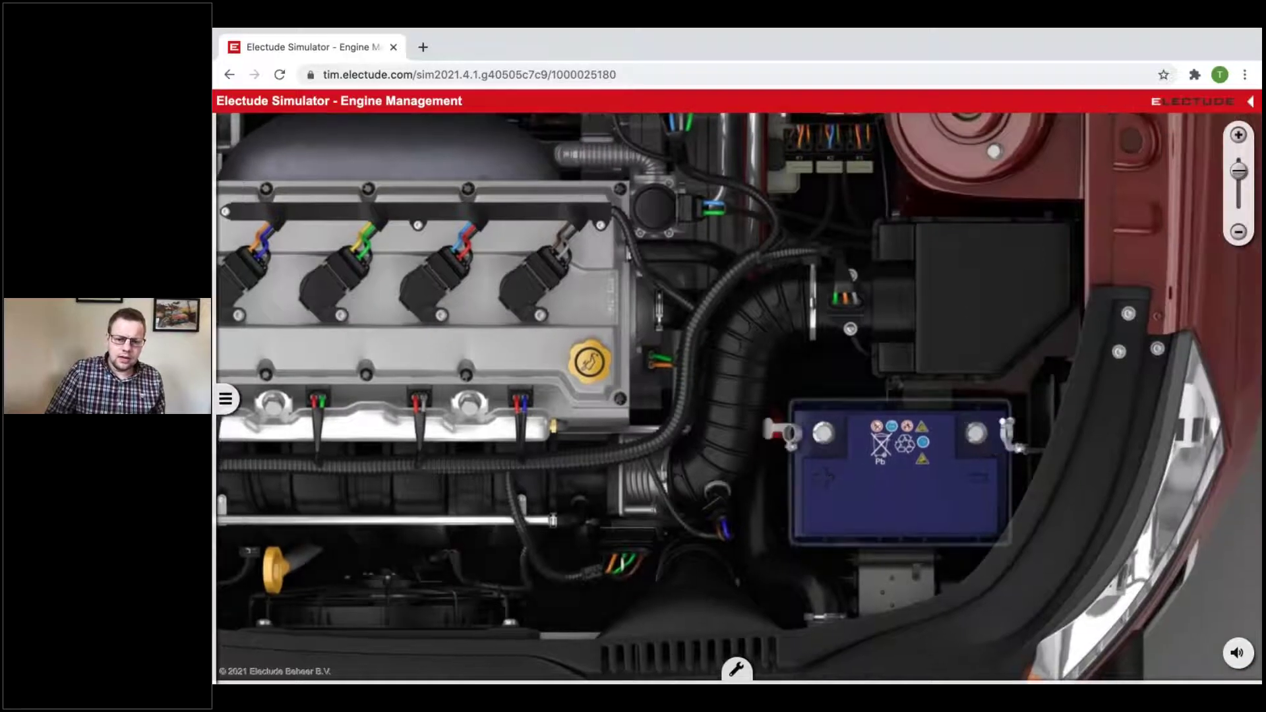
{"action": "left_click_drag", "start_coordinate": [788, 433], "coordinate": [791, 430]}
Try to remove fuse F11 from the fuse box beside the strut tower
{"action": "left_click_drag", "start_coordinate": [932, 512], "coordinate": [862, 280]}
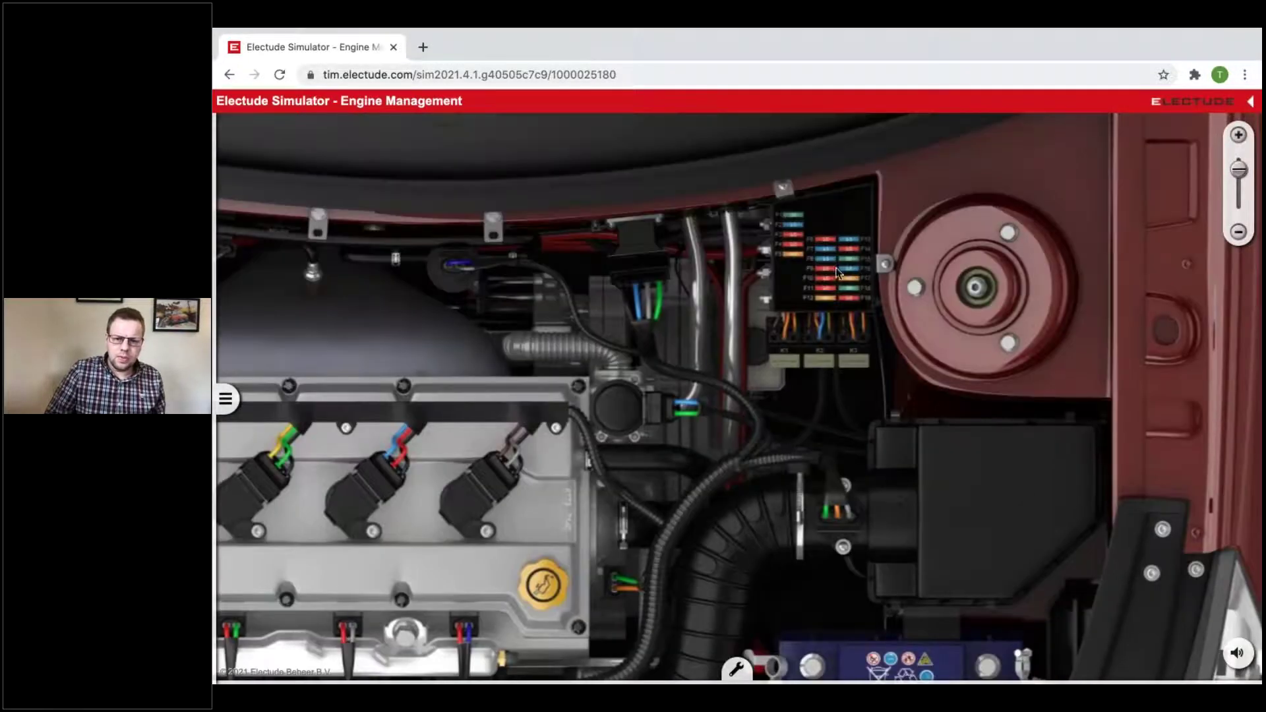
{"action": "scroll", "coordinate": [825, 288], "scroll_direction": "up", "scroll_amount": 3}
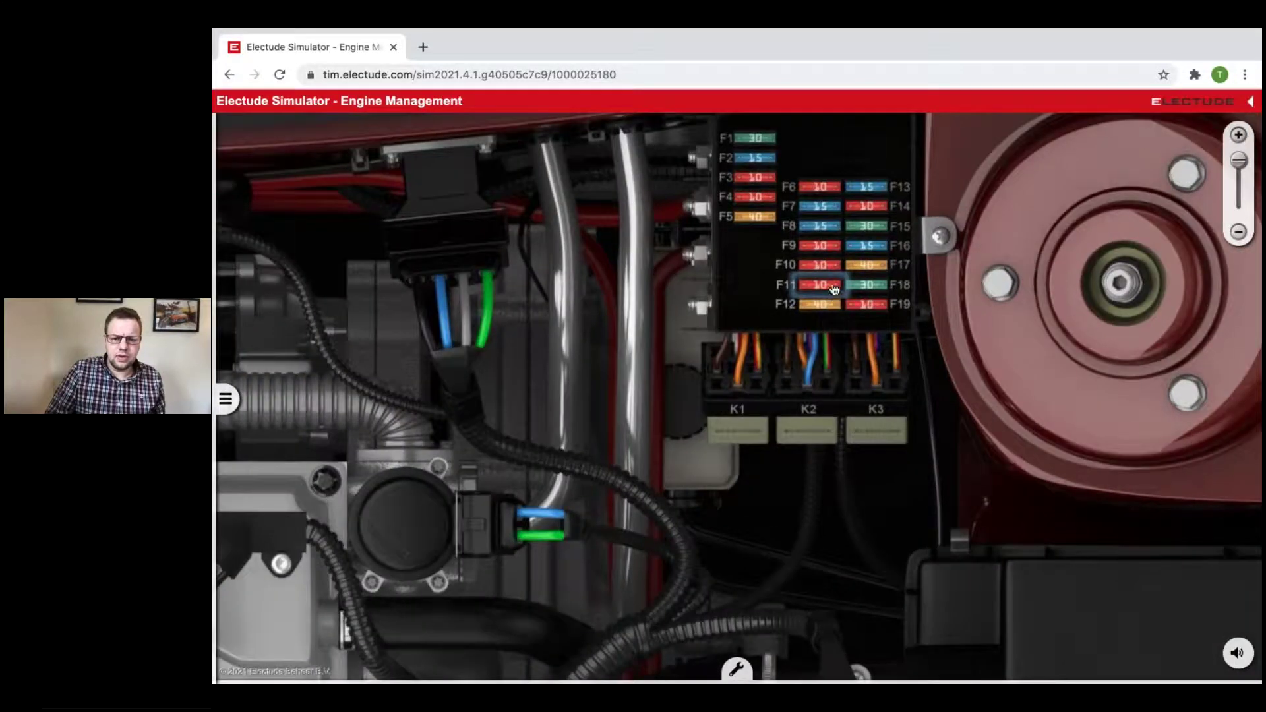
{"action": "mouse_move", "coordinate": [821, 284]}
{"action": "left_mouse_down"}
{"action": "mouse_move", "coordinate": [836, 585]}
{"action": "mouse_move", "coordinate": [824, 283]}
{"action": "left_mouse_up"}
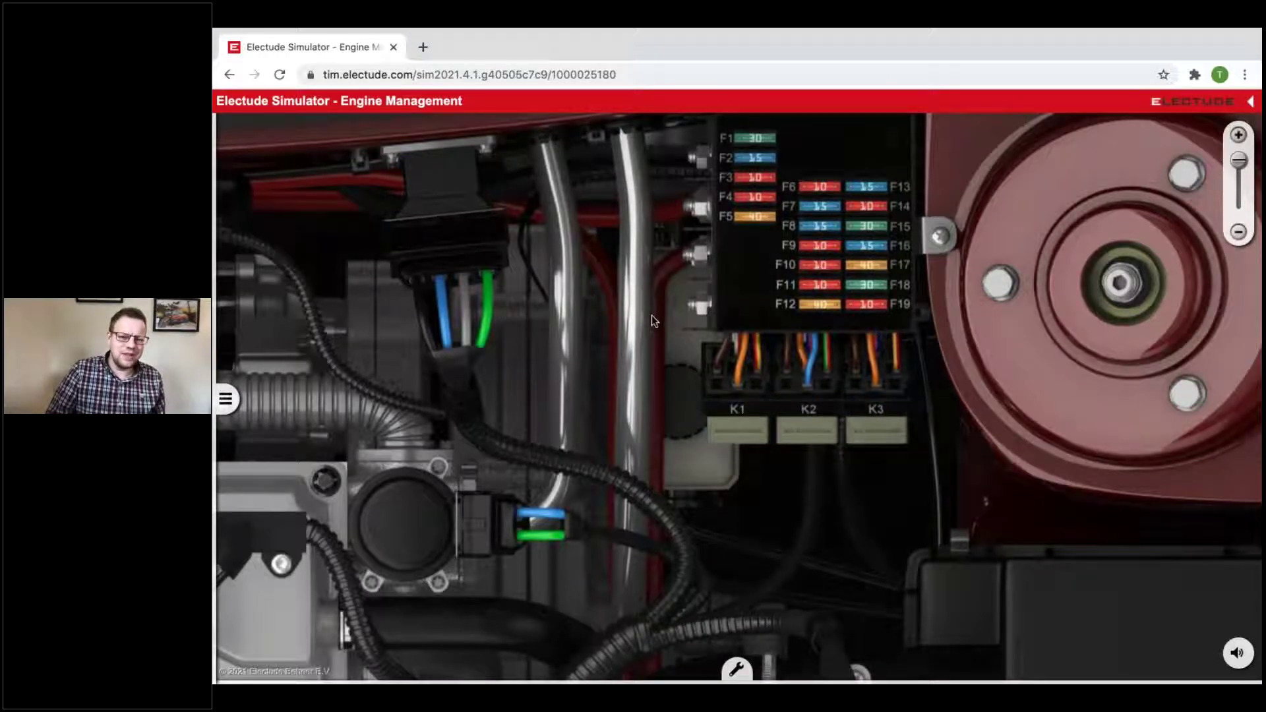
Examine relays K1 to K3, the engine control unit and the whole engine bay, plus the available tools and the storage area for removed parts
{"action": "scroll", "coordinate": [712, 386], "scroll_direction": "down", "scroll_amount": 1}
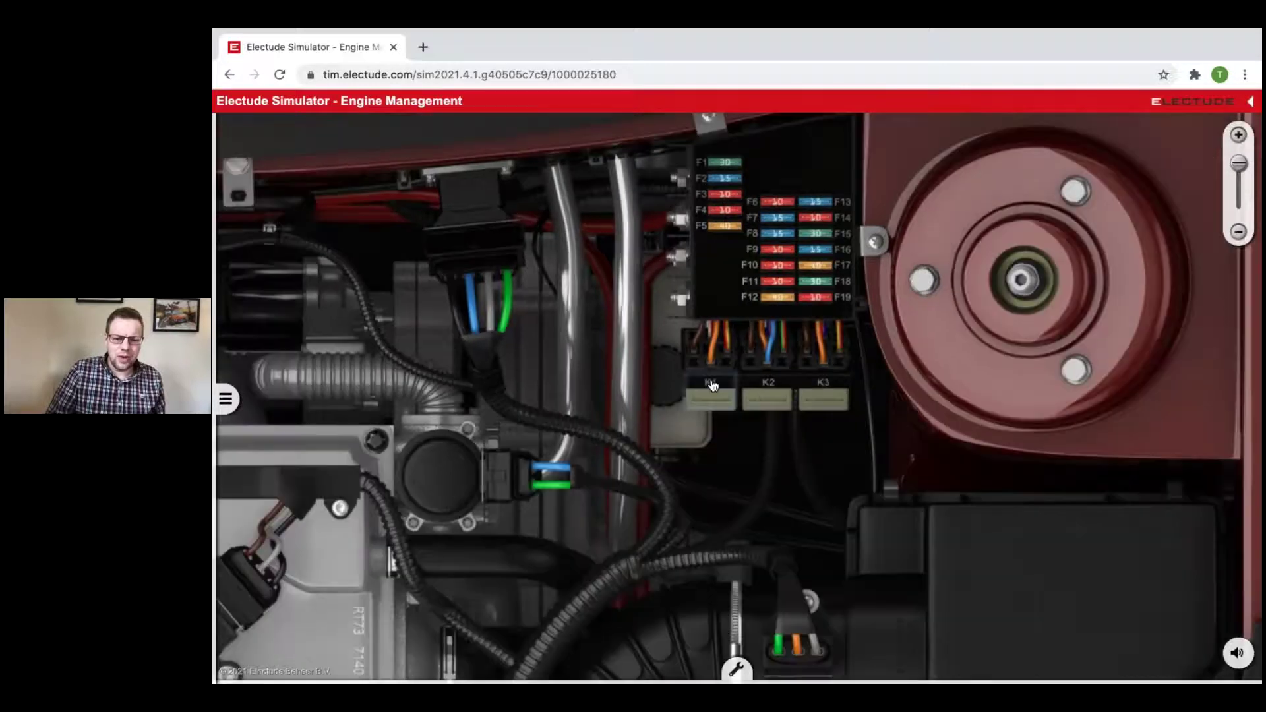
{"action": "scroll", "coordinate": [711, 383], "scroll_direction": "down", "scroll_amount": 1}
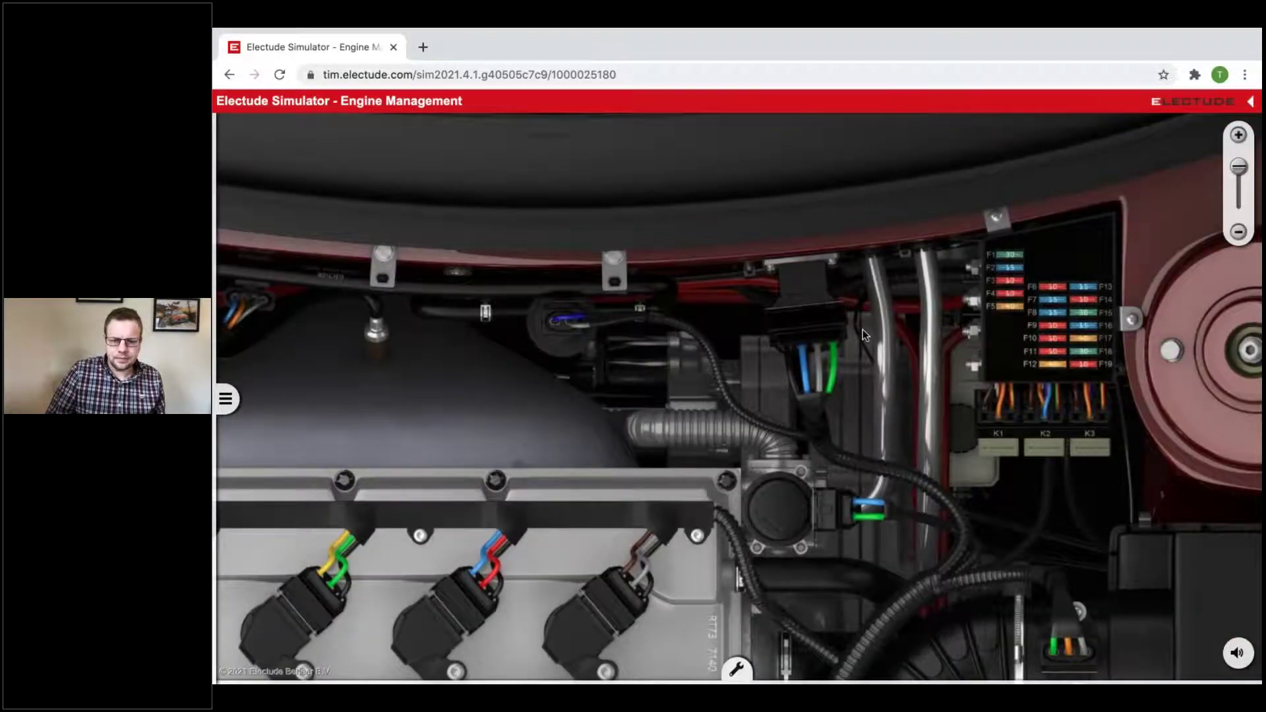
{"action": "scroll", "coordinate": [863, 330], "scroll_direction": "down", "scroll_amount": 2}
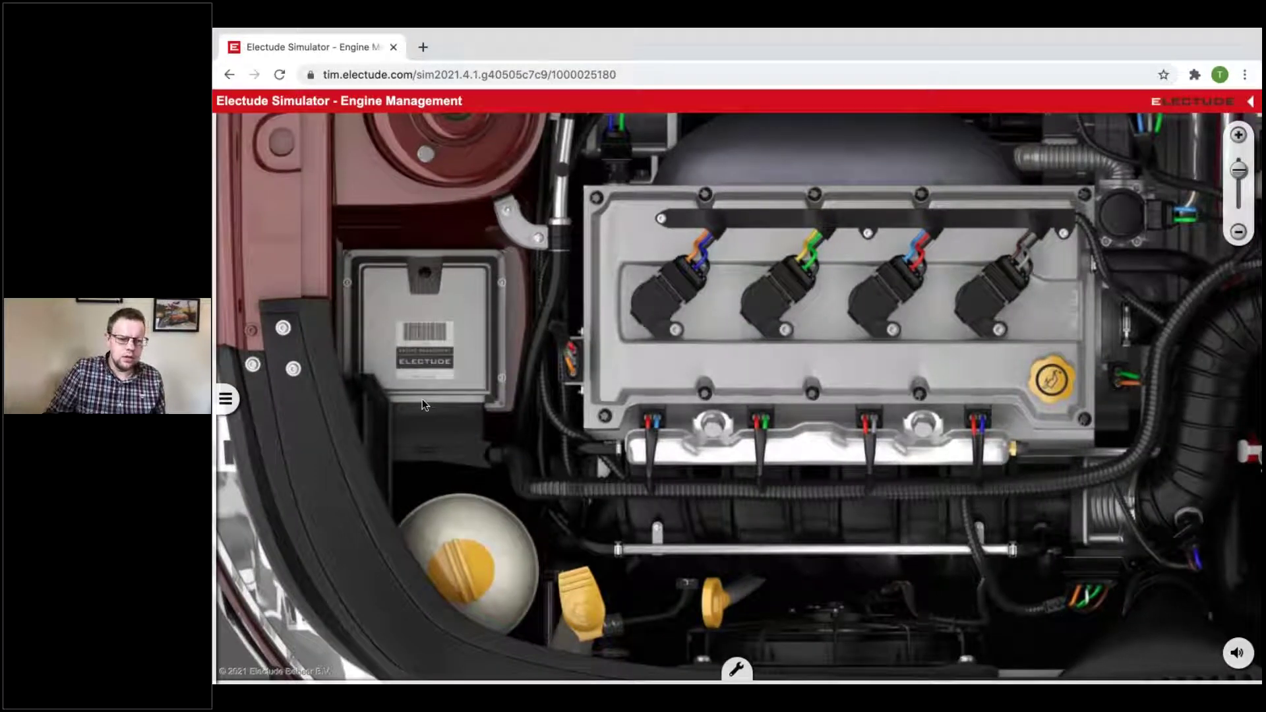
{"action": "left_click", "coordinate": [454, 449]}
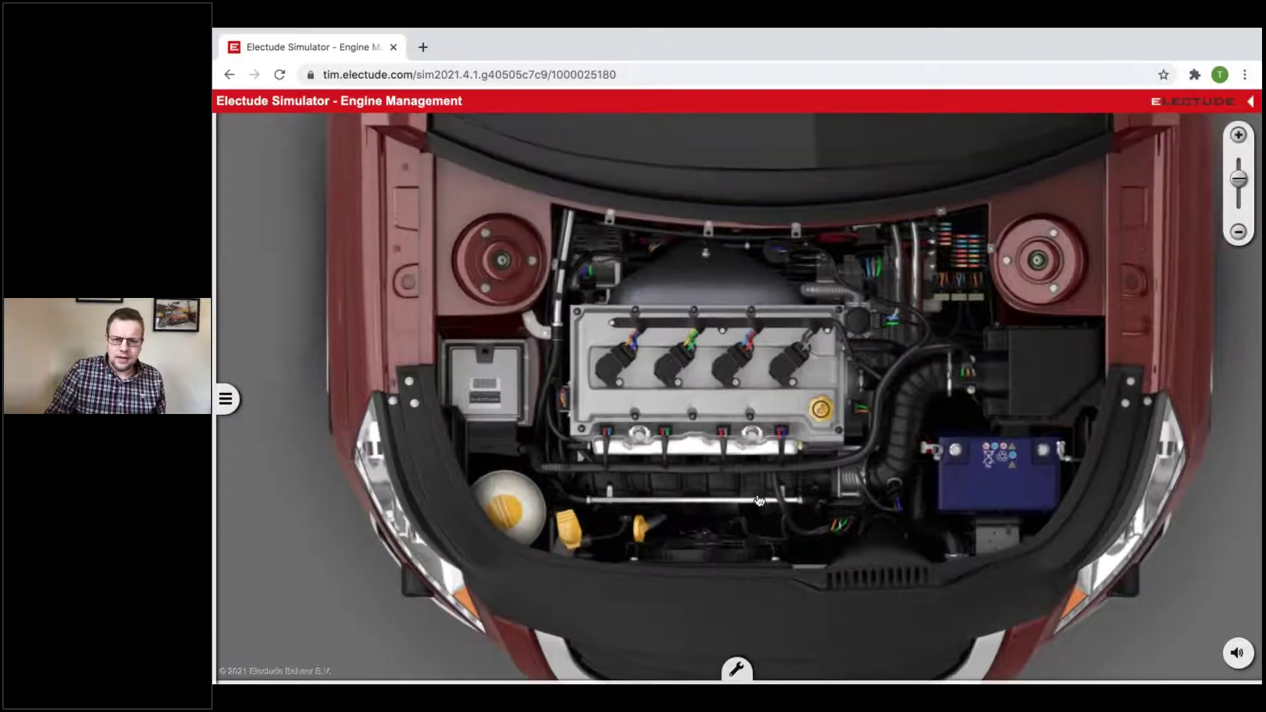
{"action": "left_click_drag", "start_coordinate": [759, 501], "coordinate": [805, 493]}
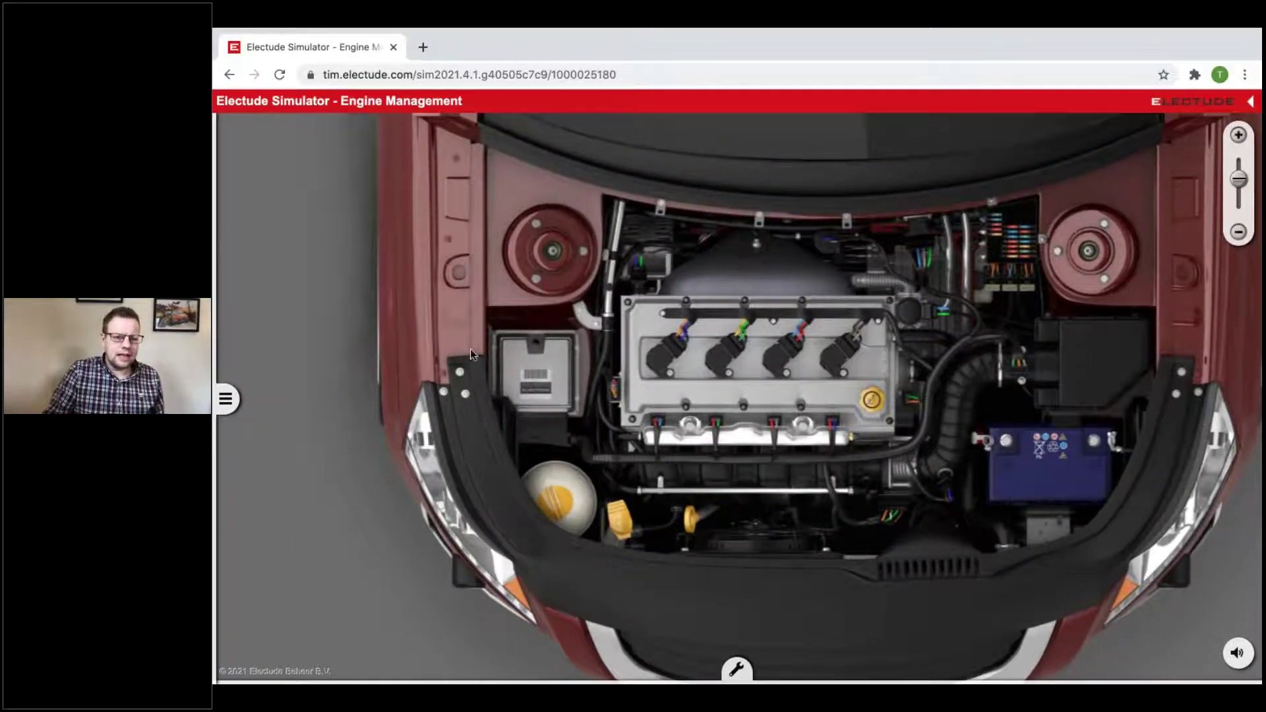
{"action": "left_click", "coordinate": [233, 392]}
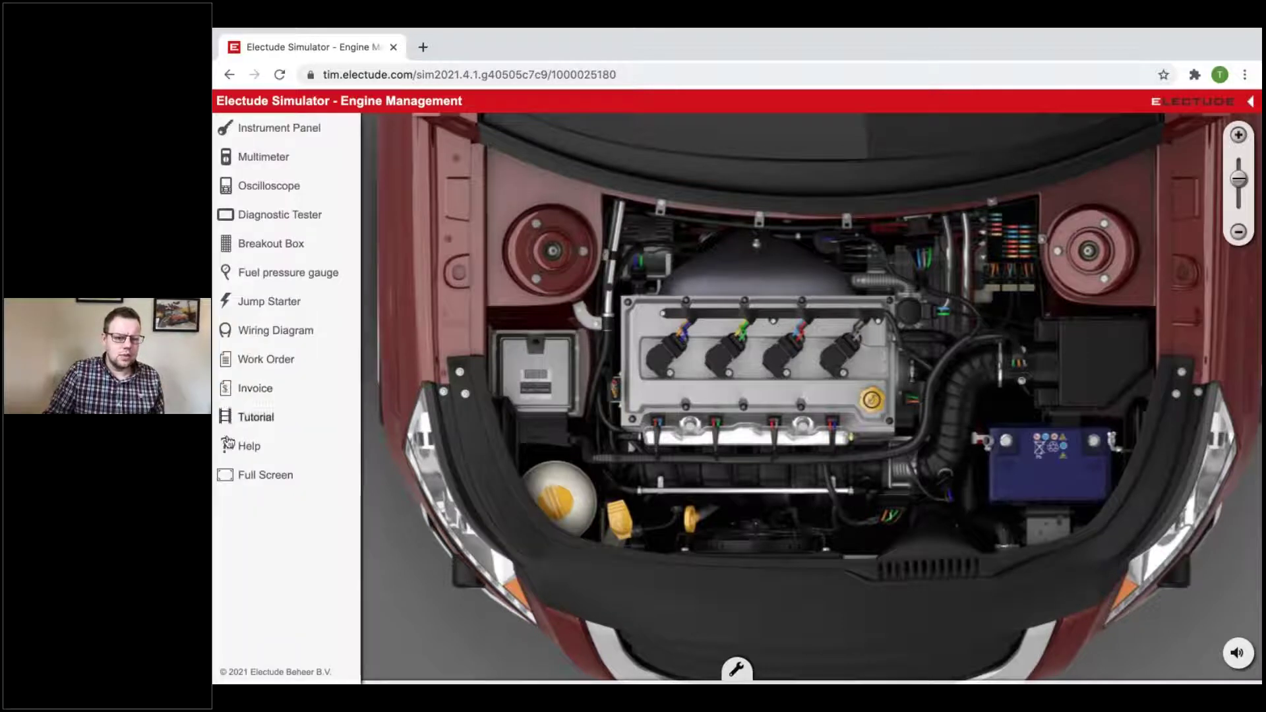
{"action": "left_click", "coordinate": [737, 668]}
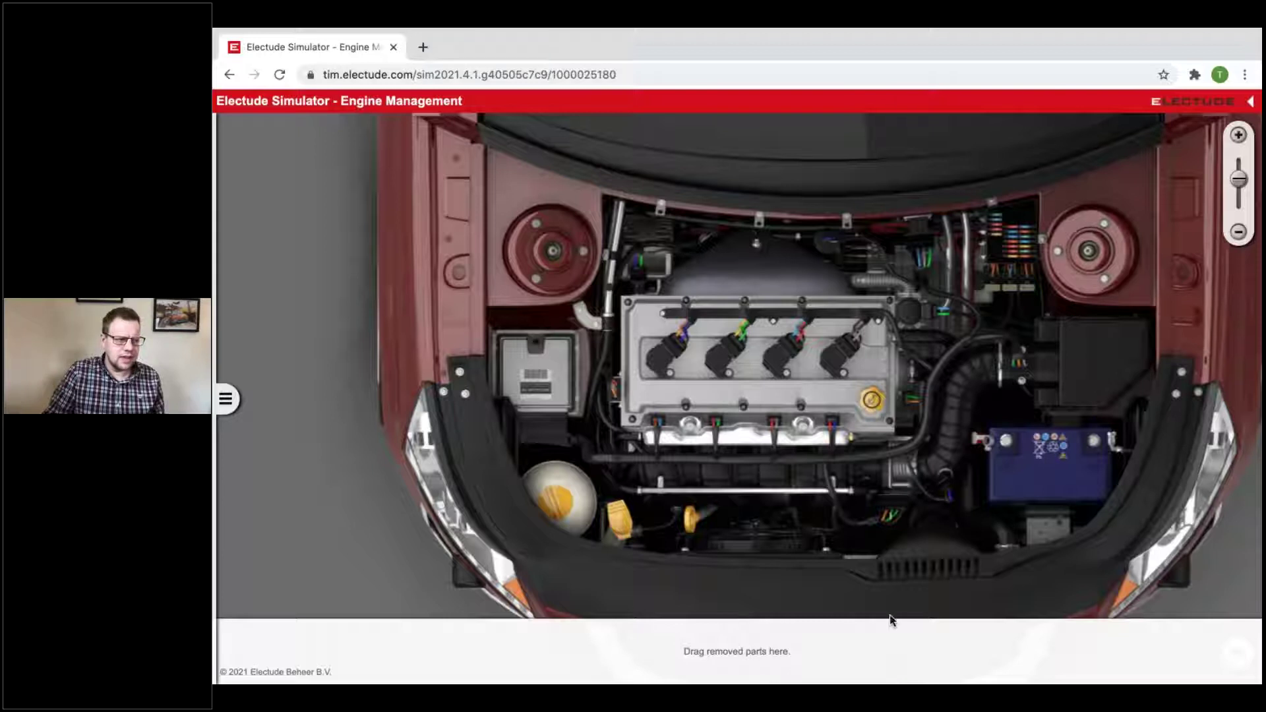
Show the simulator in full-screen mode and reposition the car
{"action": "left_click", "coordinate": [226, 399]}
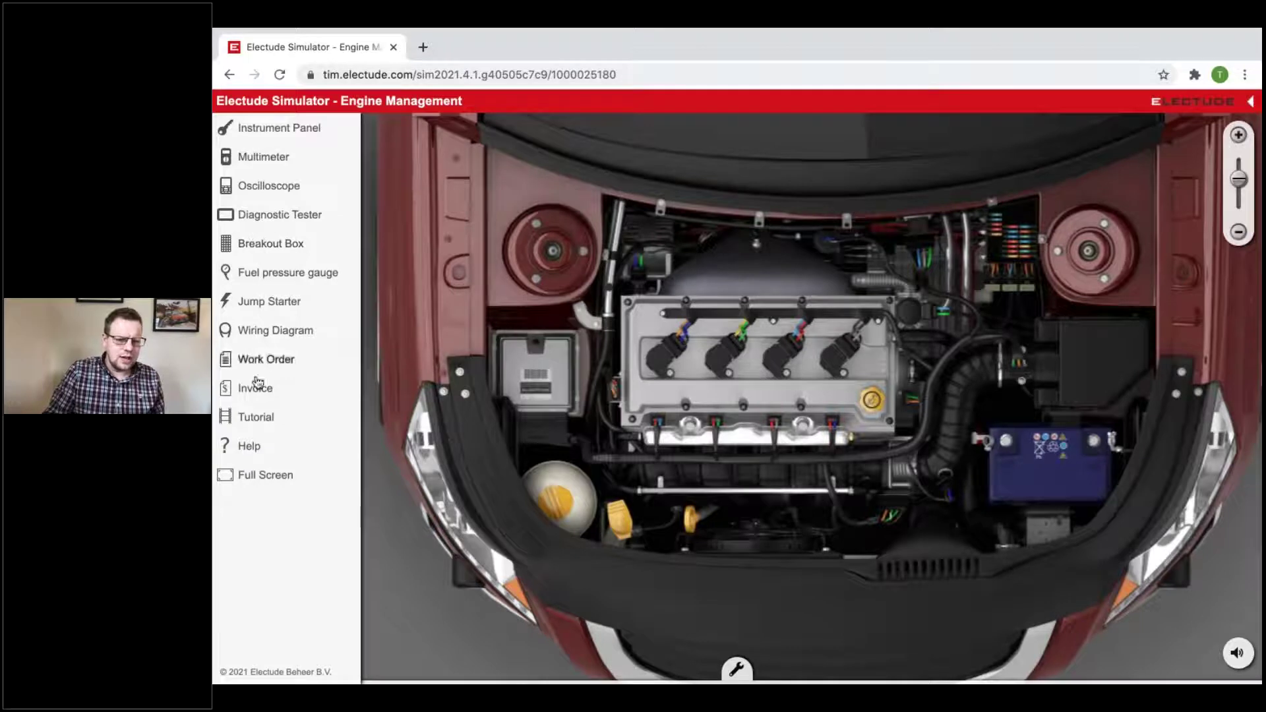
{"action": "left_click", "coordinate": [268, 476]}
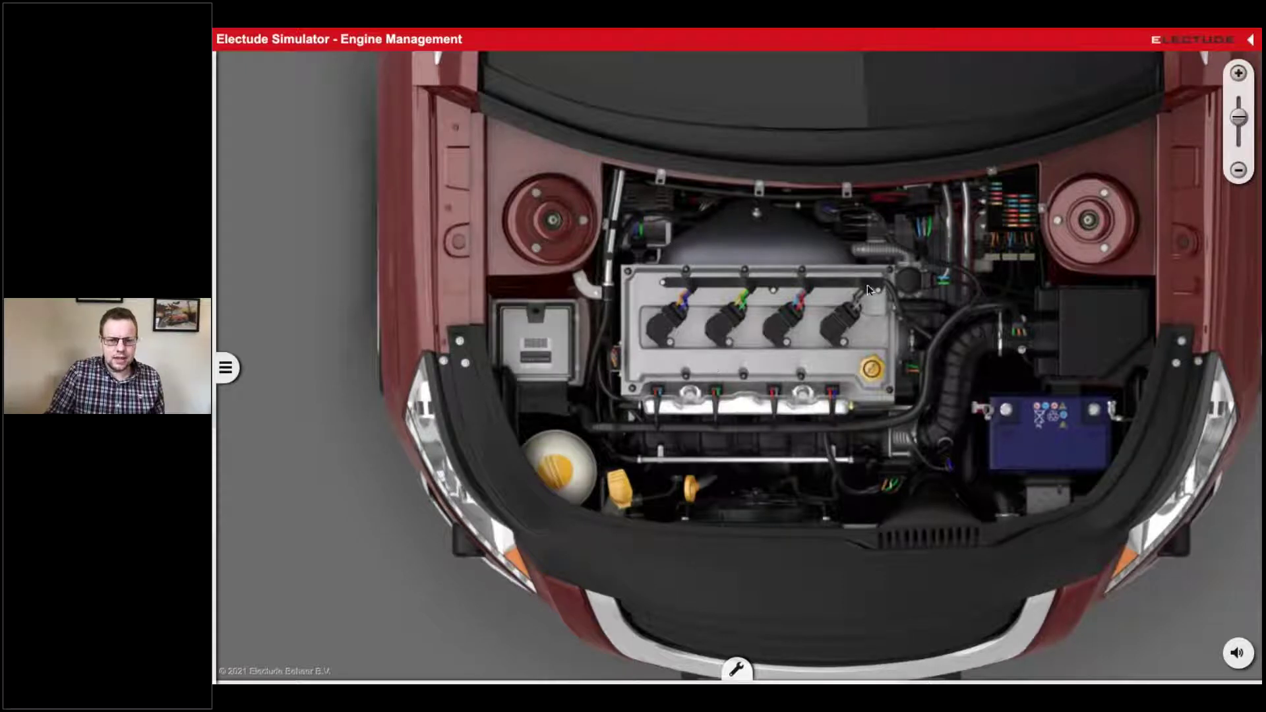
{"action": "left_click_drag", "start_coordinate": [868, 284], "coordinate": [430, 383]}
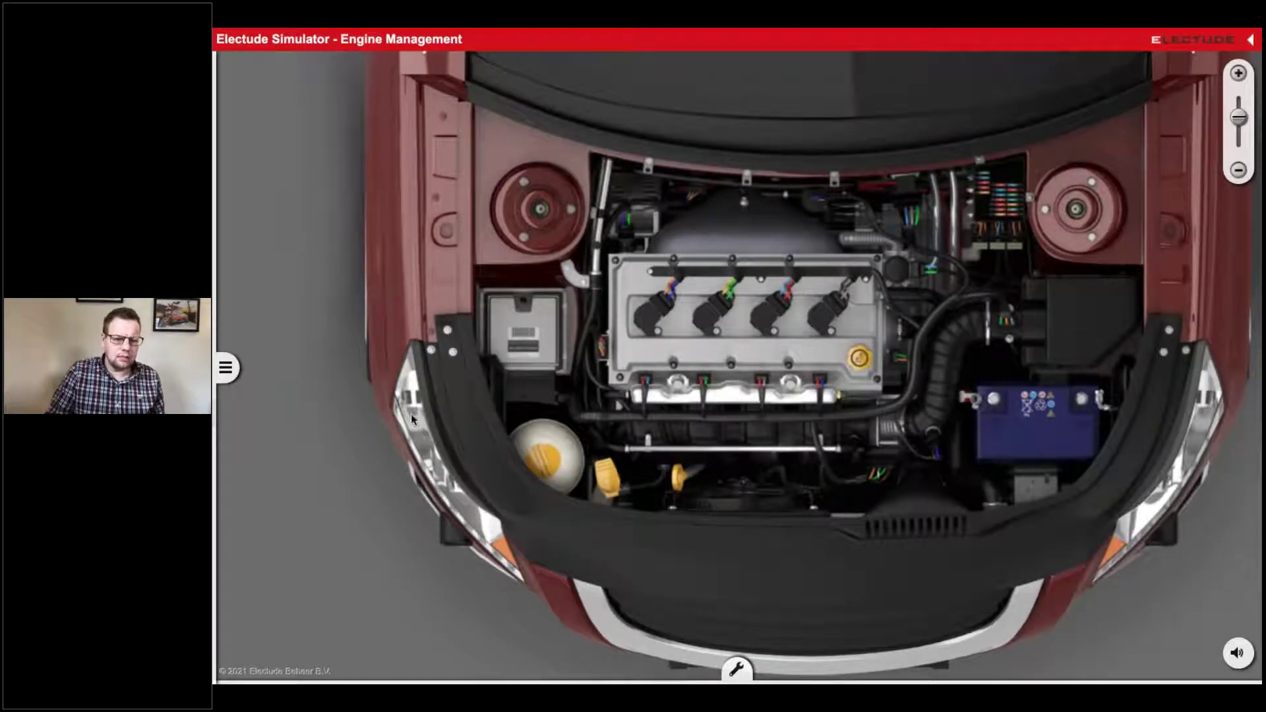
Bring up the instrument panel and try to start the engine with the ignition key, also moving the accelerator slider
{"action": "left_click", "coordinate": [225, 367]}
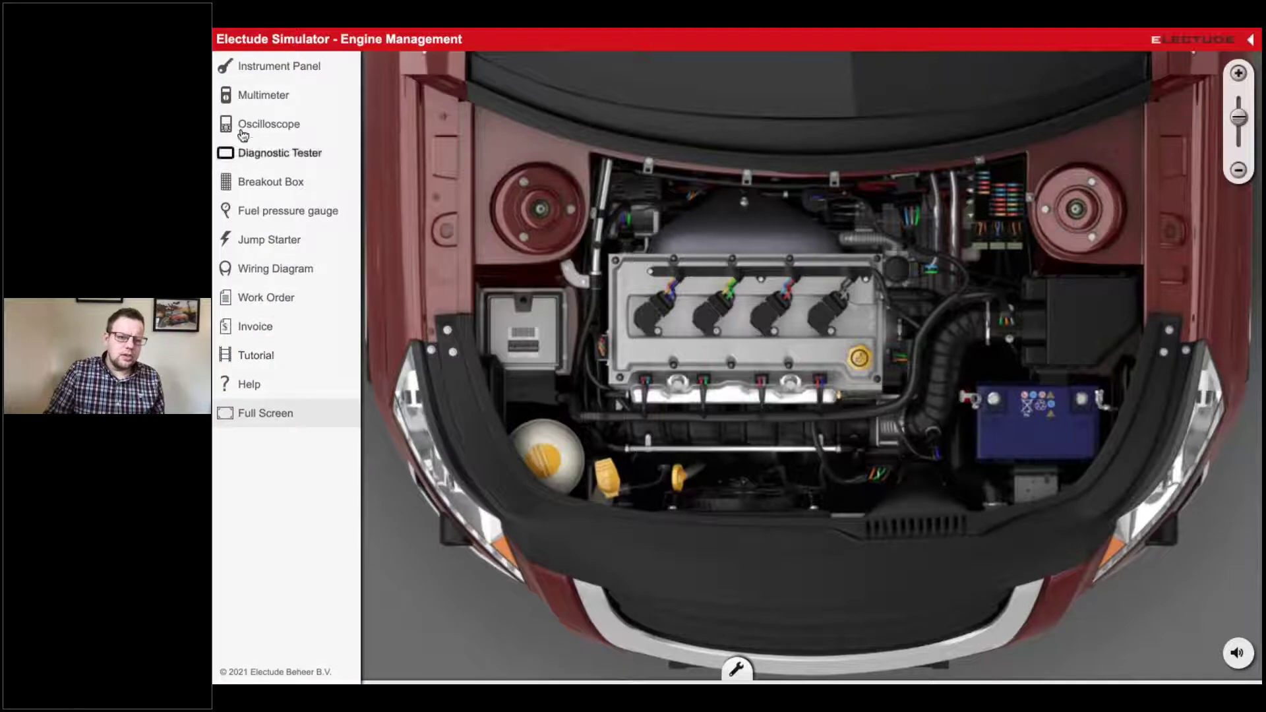
{"action": "left_click", "coordinate": [298, 68]}
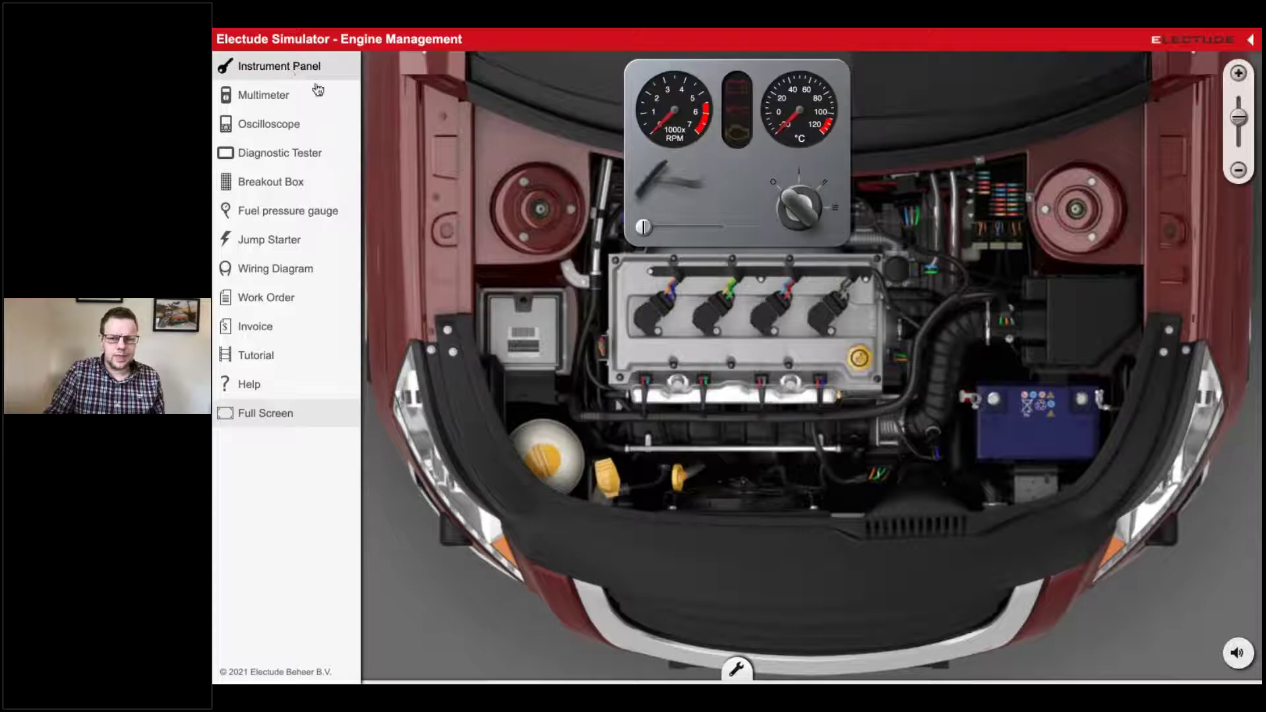
{"action": "left_click", "coordinate": [821, 213]}
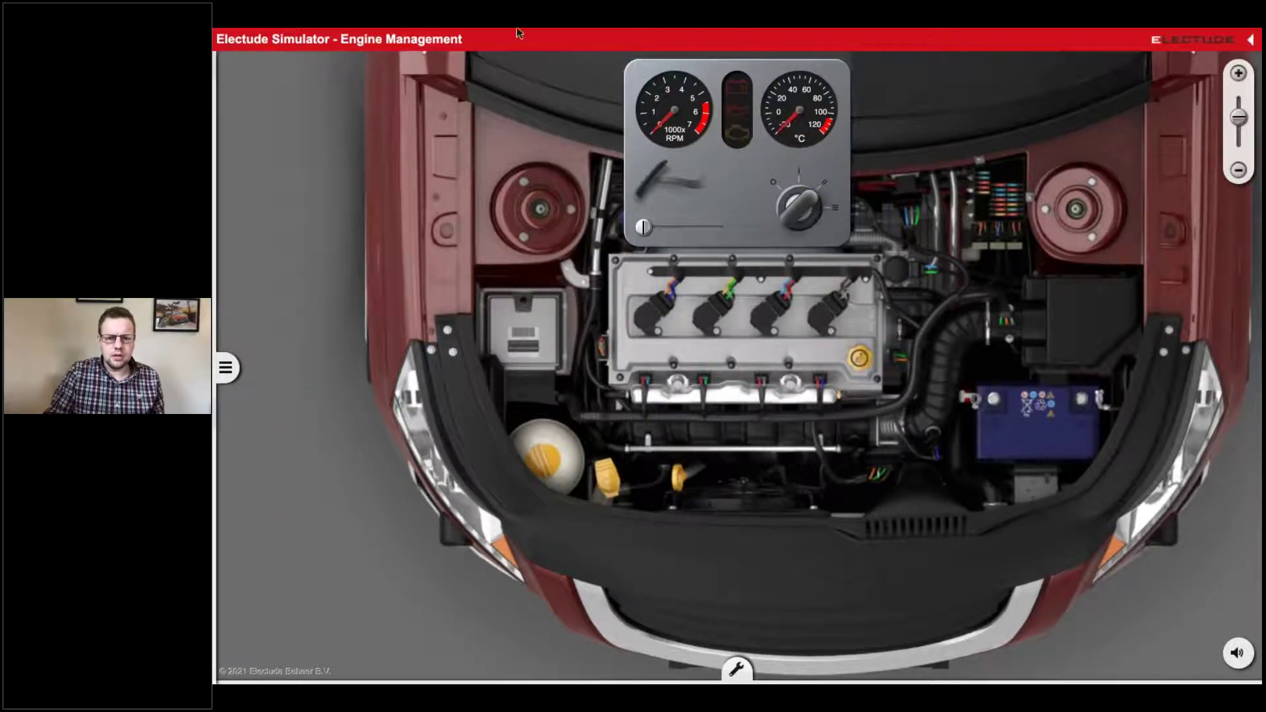
{"action": "mouse_move", "coordinate": [515, 36]}
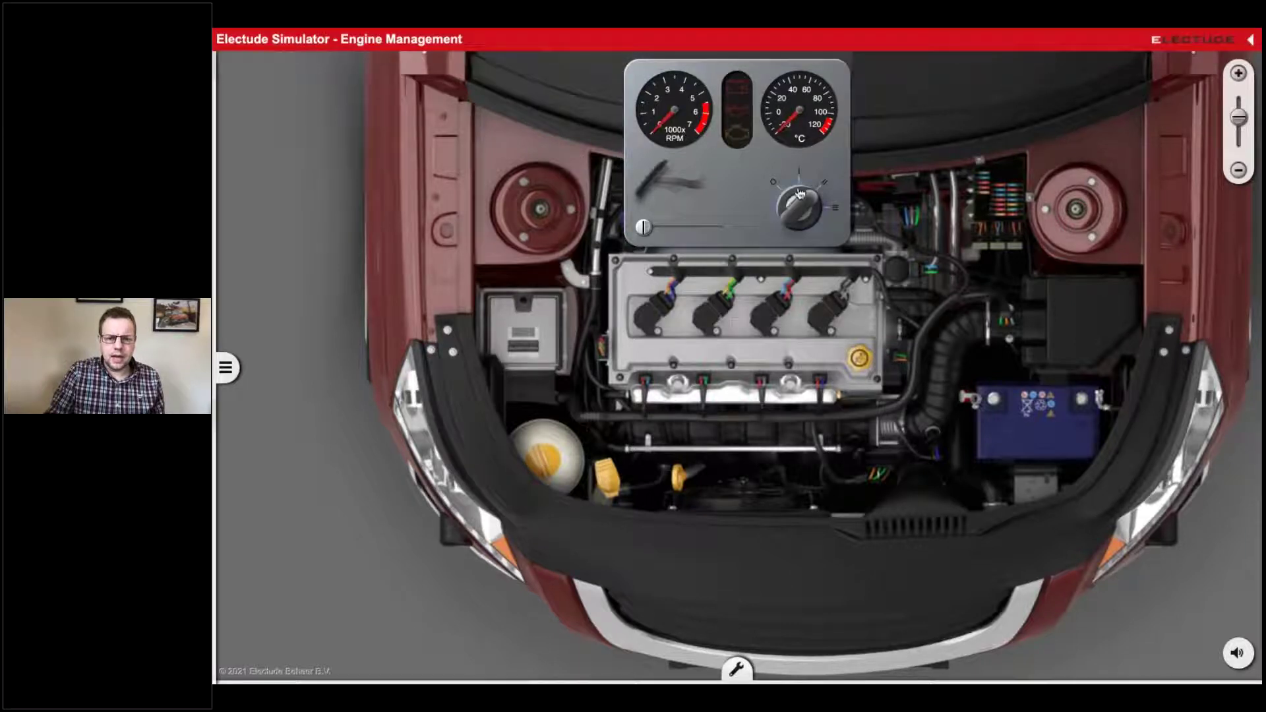
{"action": "left_click", "coordinate": [816, 207]}
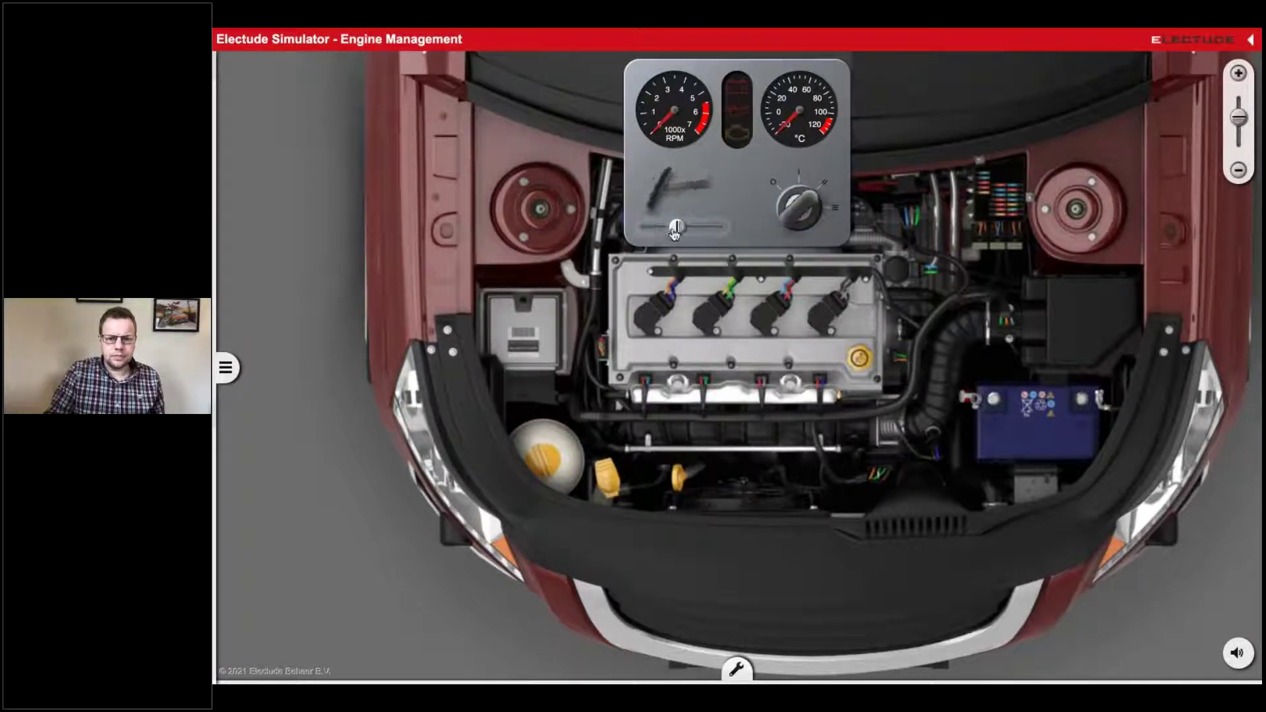
{"action": "left_click", "coordinate": [828, 221]}
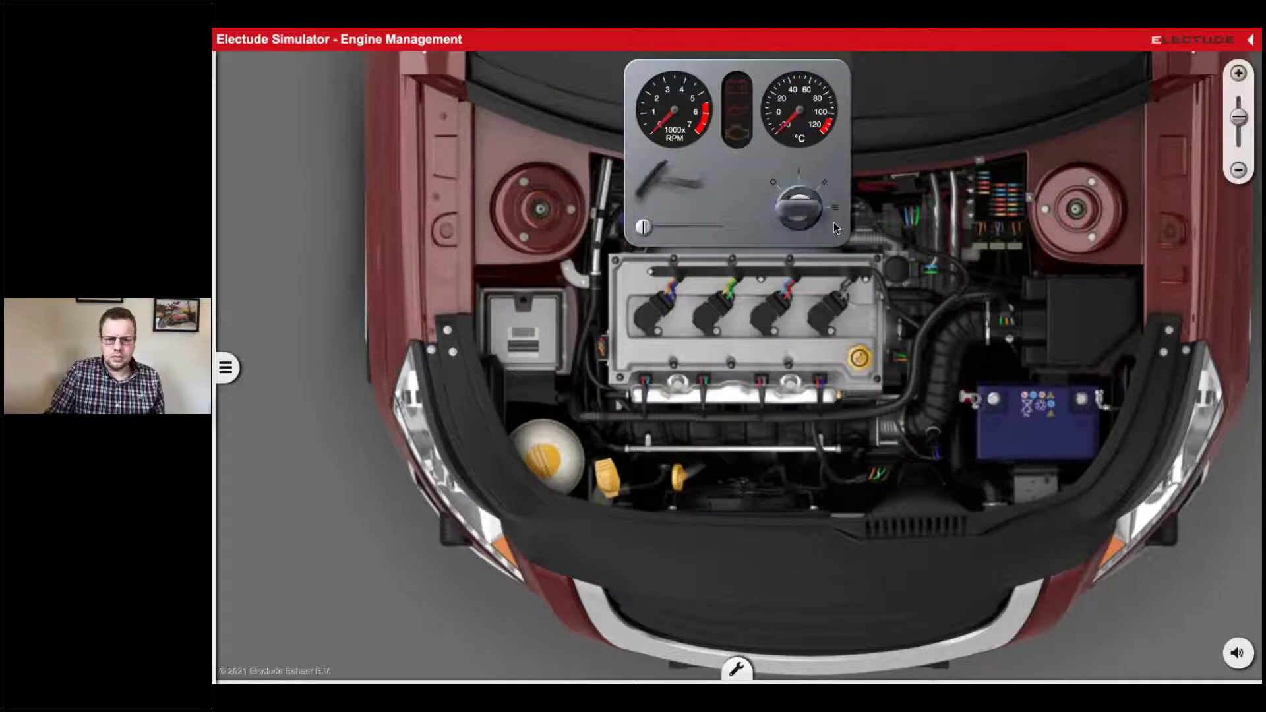
{"action": "scroll", "coordinate": [664, 313], "scroll_direction": "up", "scroll_amount": 2}
Leave full-screen mode and restart the simulator module
{"action": "left_click", "coordinate": [226, 367]}
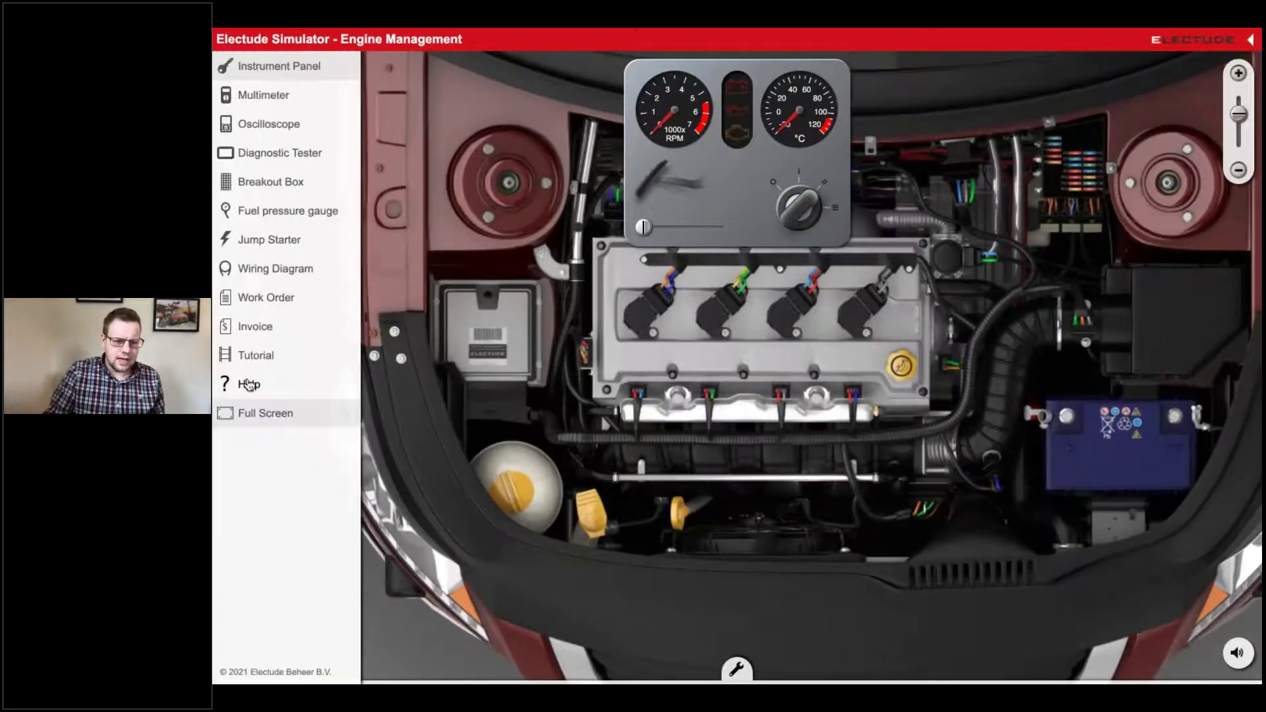
{"action": "left_click", "coordinate": [257, 414]}
{"action": "left_click", "coordinate": [1252, 104]}
{"action": "scroll", "coordinate": [757, 443], "scroll_direction": "down", "scroll_amount": 3}
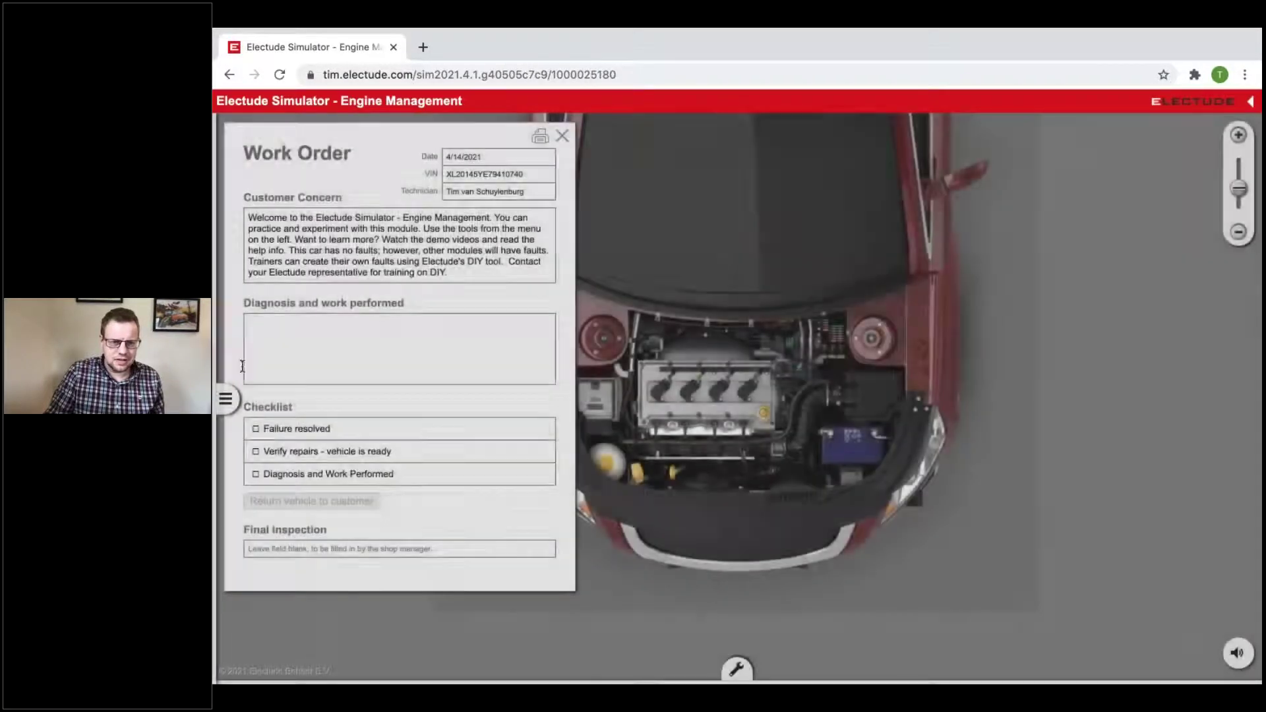
Start the engine from the instrument panel, work the accelerator slider and switch the ignition back off
{"action": "left_click", "coordinate": [251, 133]}
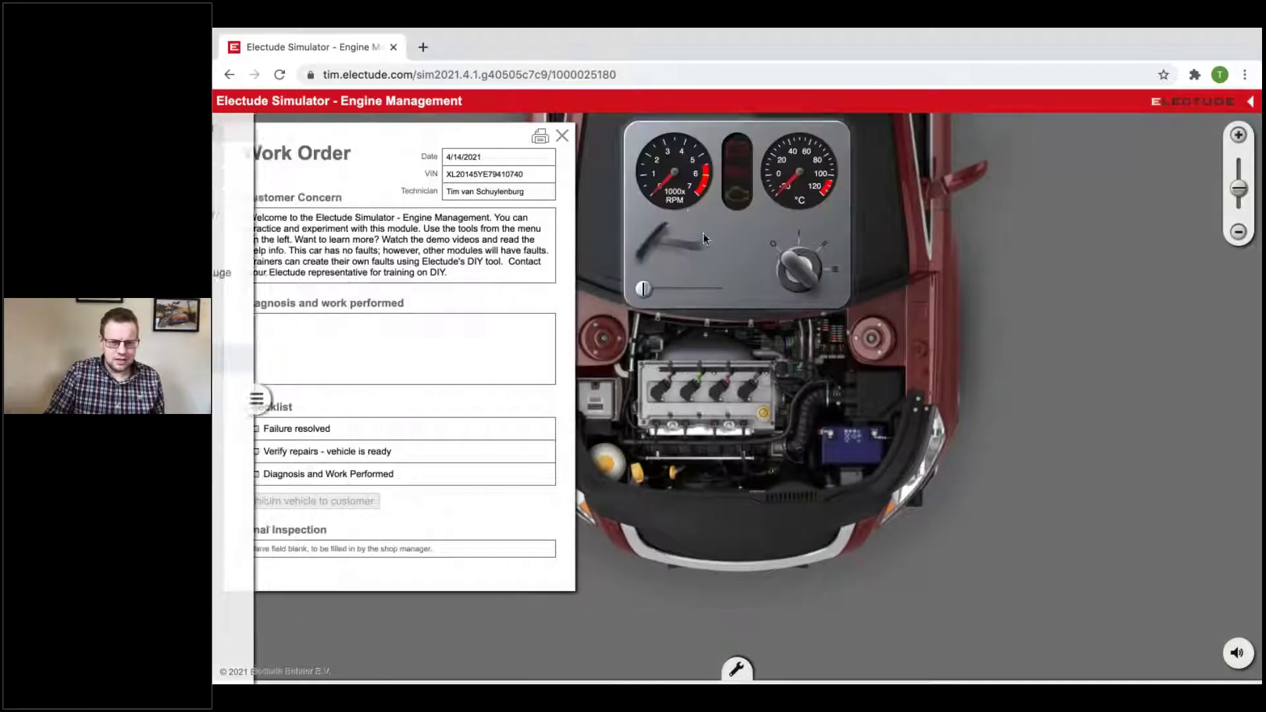
{"action": "left_click", "coordinate": [797, 265]}
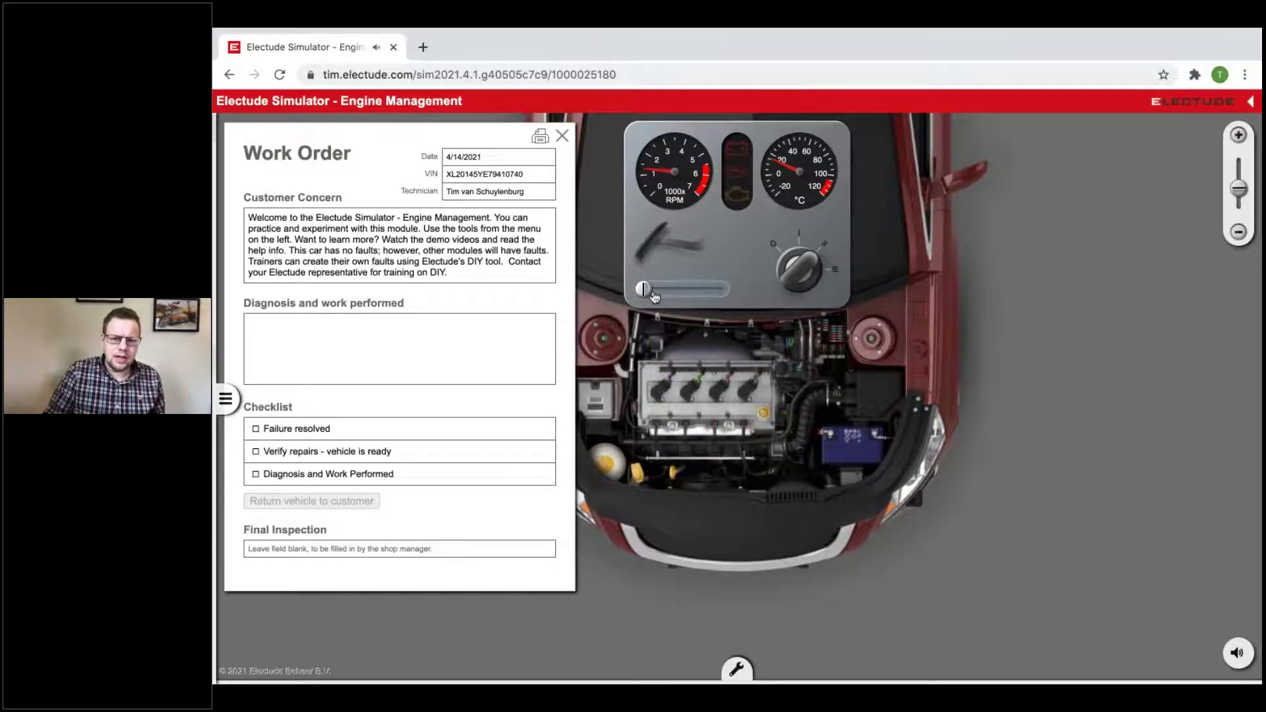
{"action": "mouse_move", "coordinate": [641, 294]}
{"action": "left_mouse_down"}
{"action": "mouse_move", "coordinate": [692, 294]}
{"action": "mouse_move", "coordinate": [643, 296]}
{"action": "left_mouse_up"}
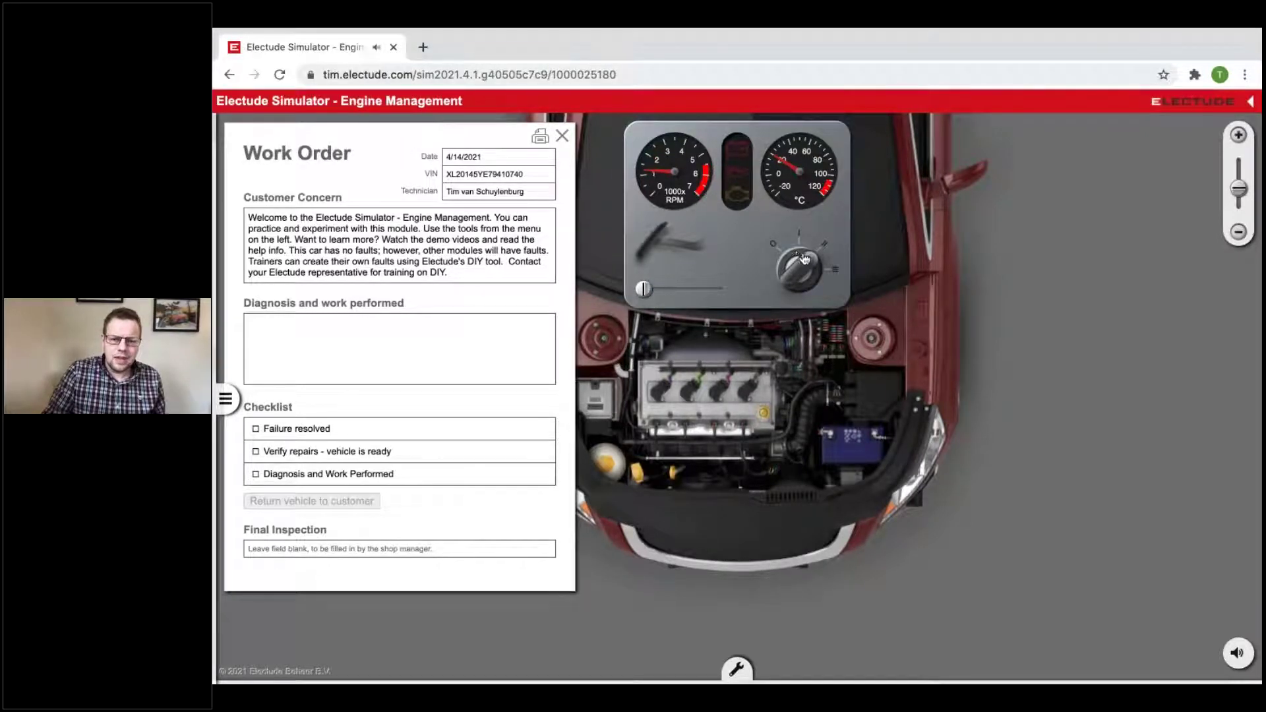
{"action": "left_click", "coordinate": [778, 258]}
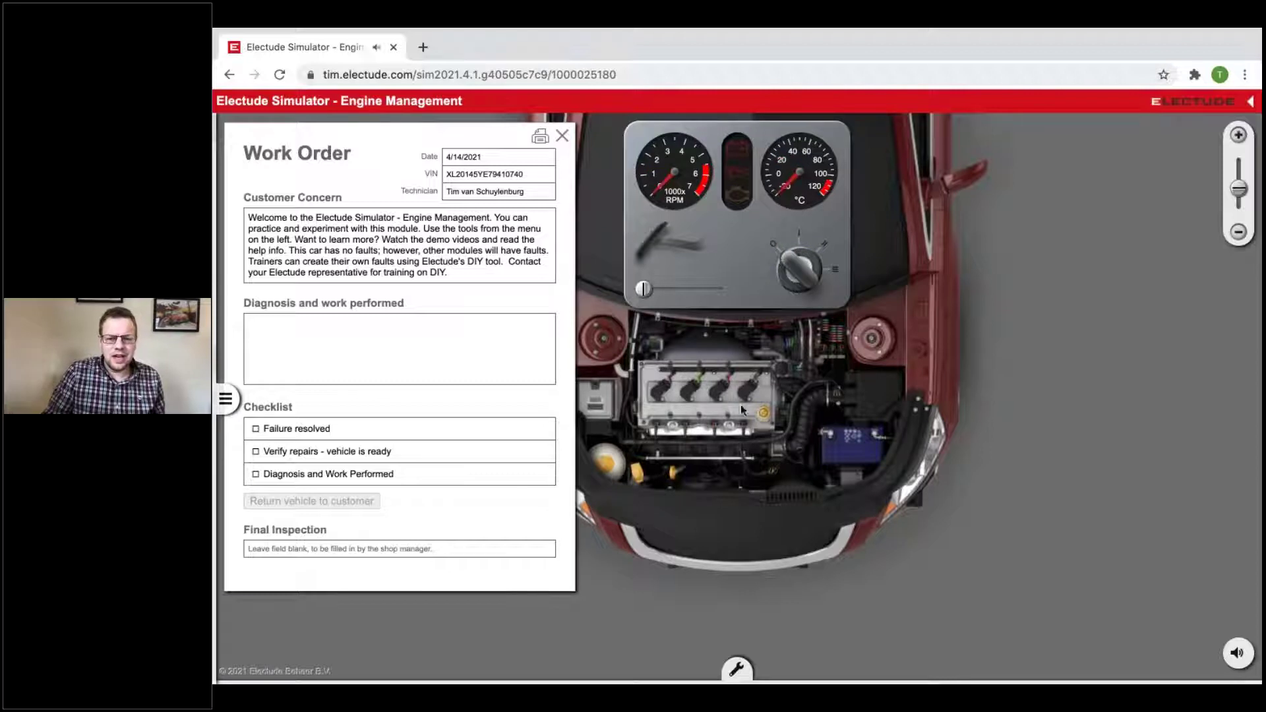
Switch the ignition on without starting the engine, with the ignition coils in close view
{"action": "scroll", "coordinate": [722, 411], "scroll_direction": "up", "scroll_amount": 3}
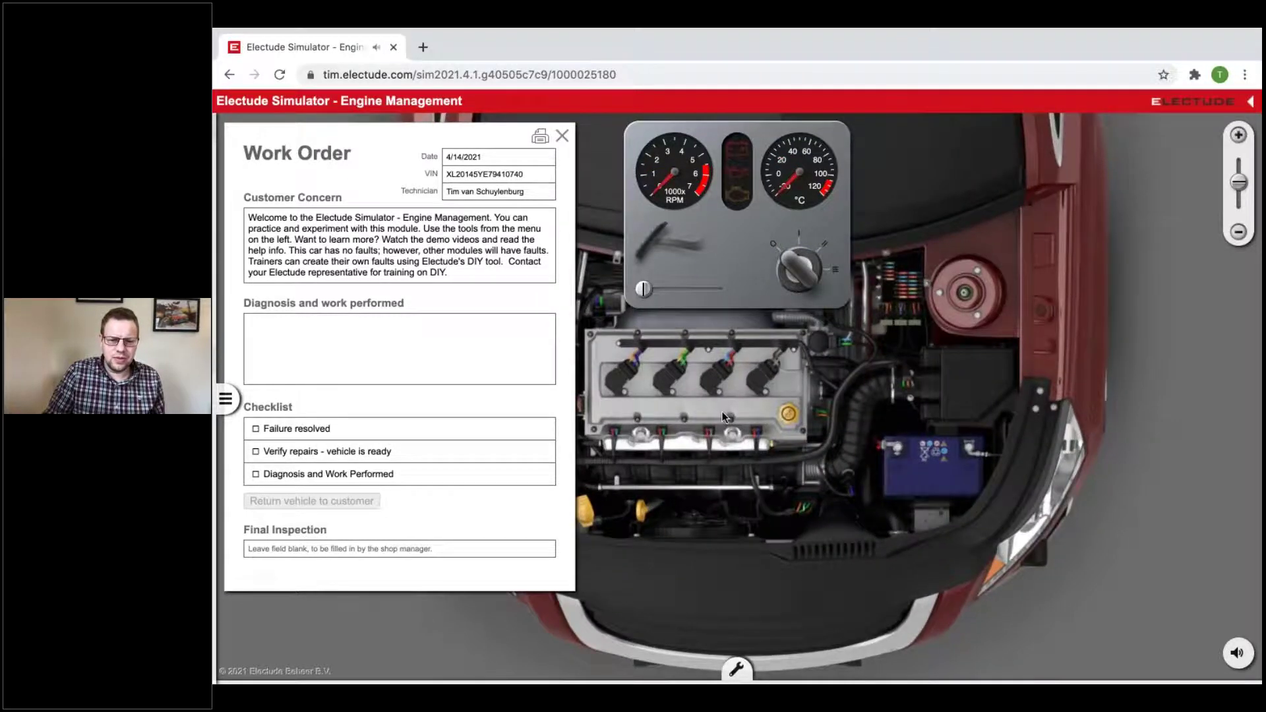
{"action": "scroll", "coordinate": [722, 412], "scroll_direction": "up", "scroll_amount": 2}
{"action": "left_click", "coordinate": [816, 257]}
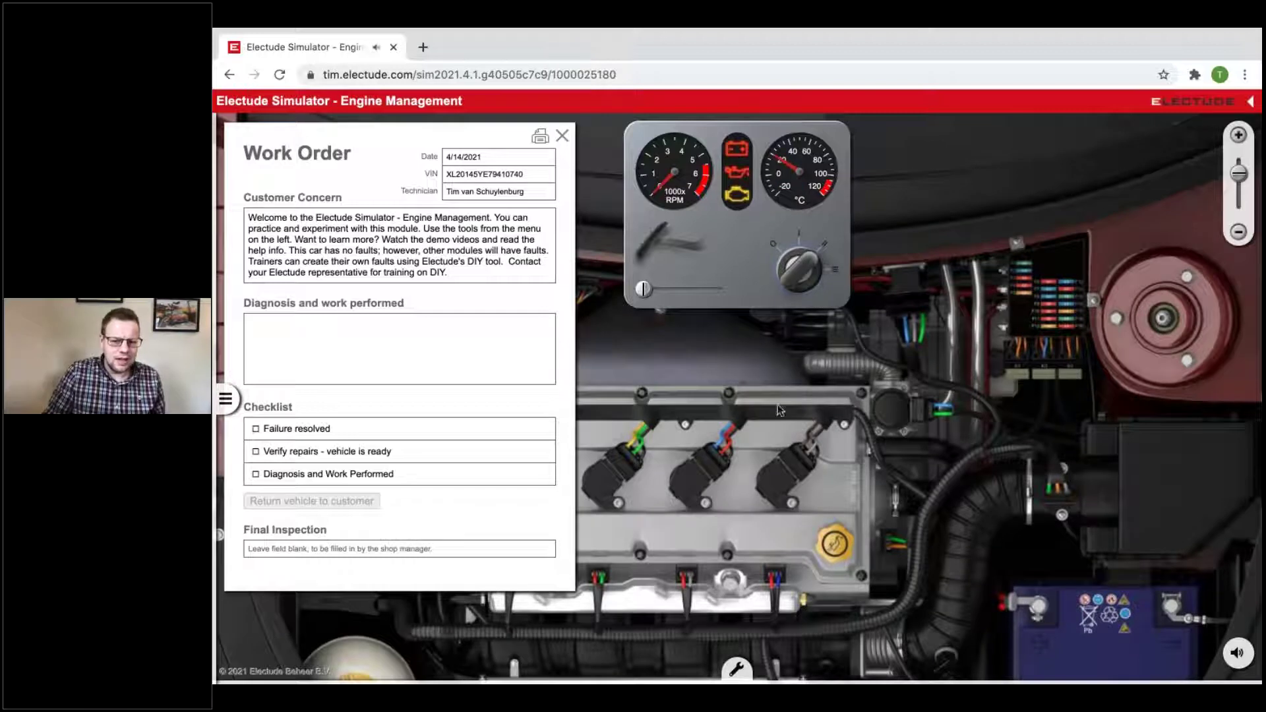
{"action": "left_click_drag", "start_coordinate": [771, 424], "coordinate": [890, 414]}
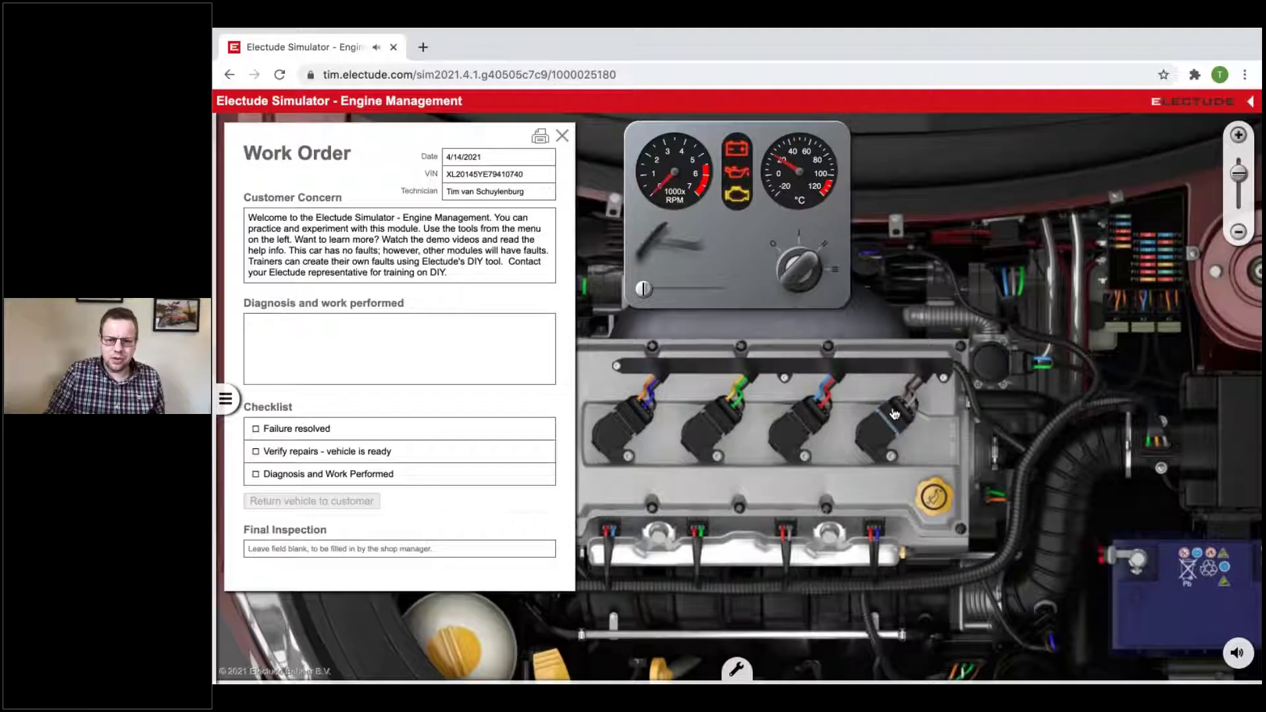
Mute the simulator site's sound in the browser and unmute it again
{"action": "right_click", "coordinate": [375, 47]}
{"action": "left_click", "coordinate": [433, 155]}
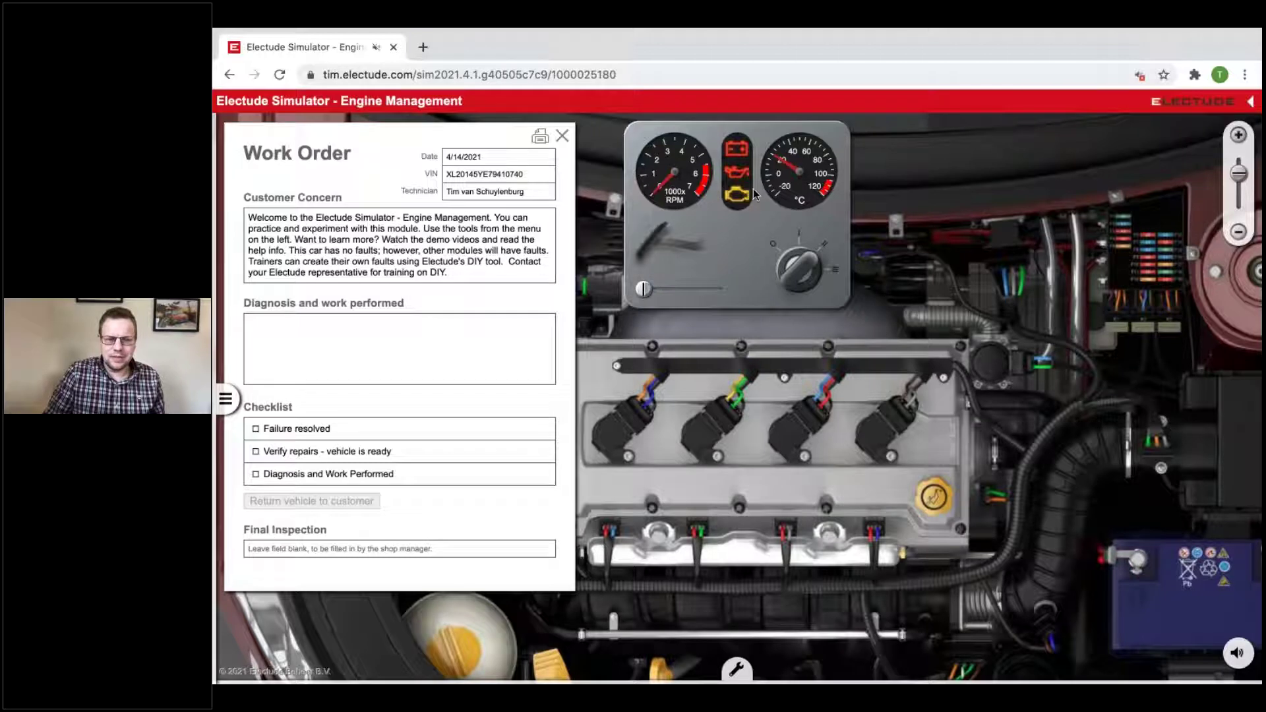
{"action": "right_click", "coordinate": [366, 46]}
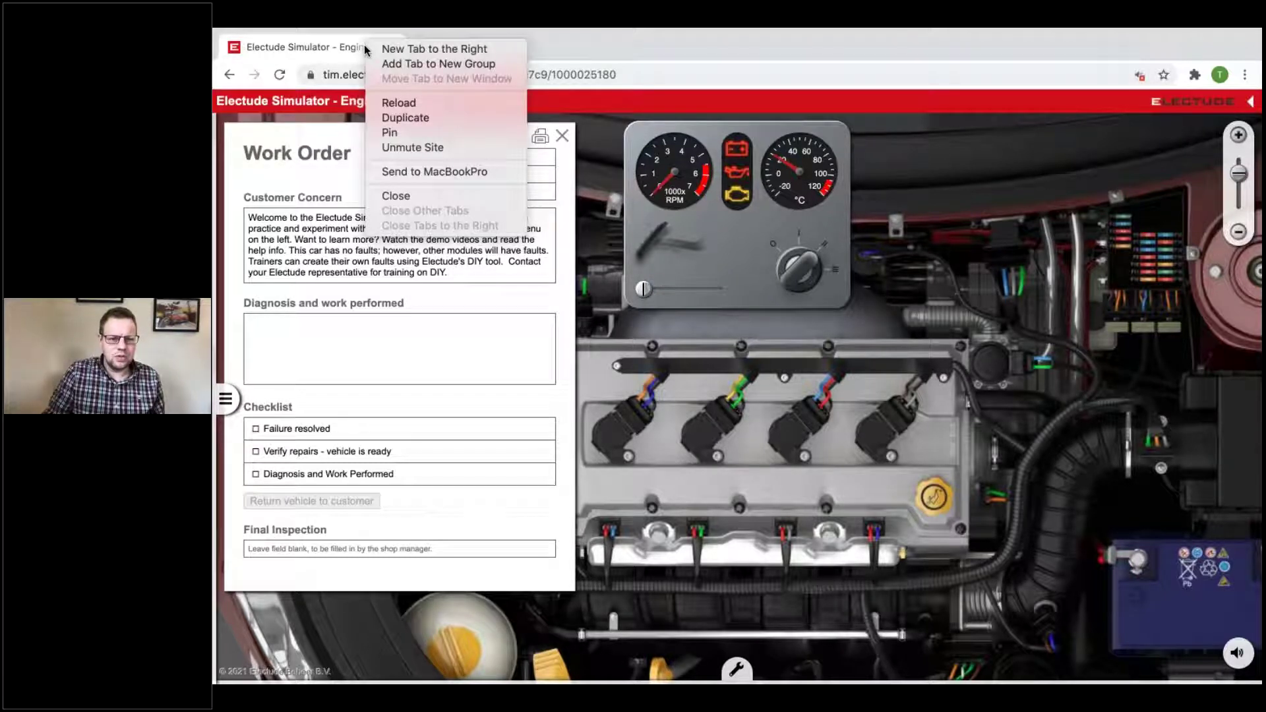
{"action": "left_click", "coordinate": [413, 148]}
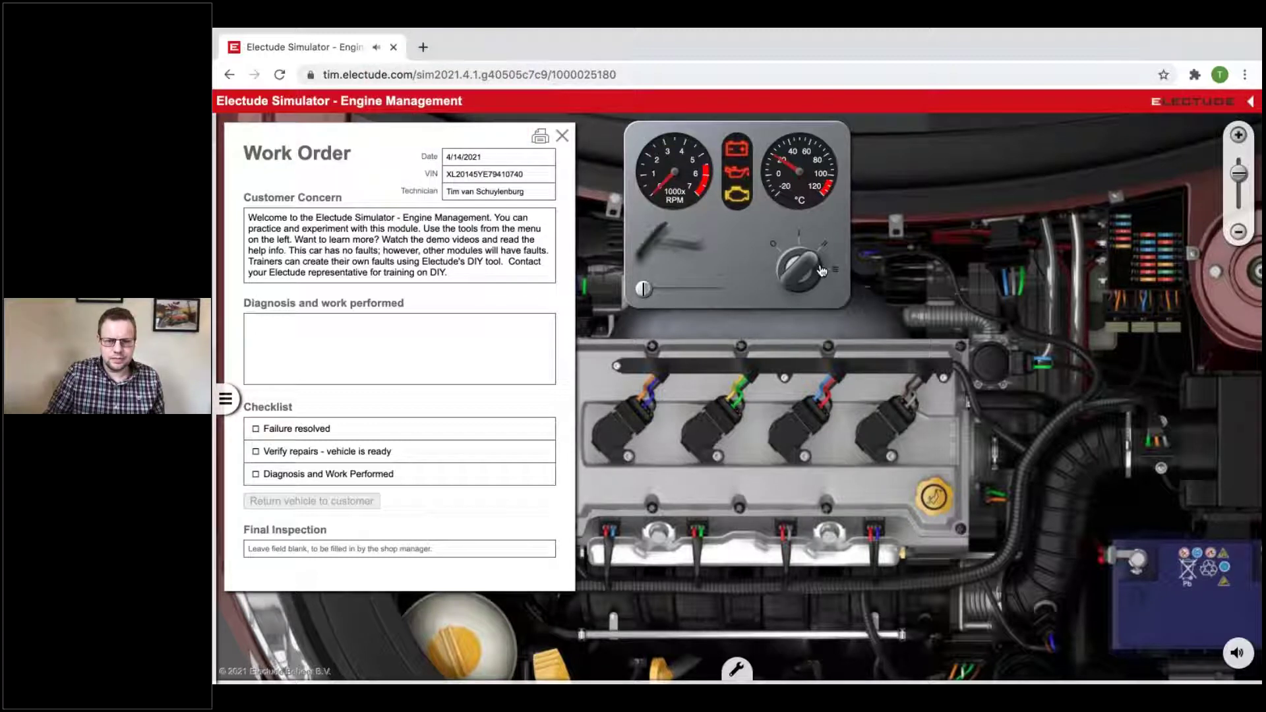
Switch the ignition off and close the work order
{"action": "left_click_drag", "start_coordinate": [808, 263], "coordinate": [786, 262]}
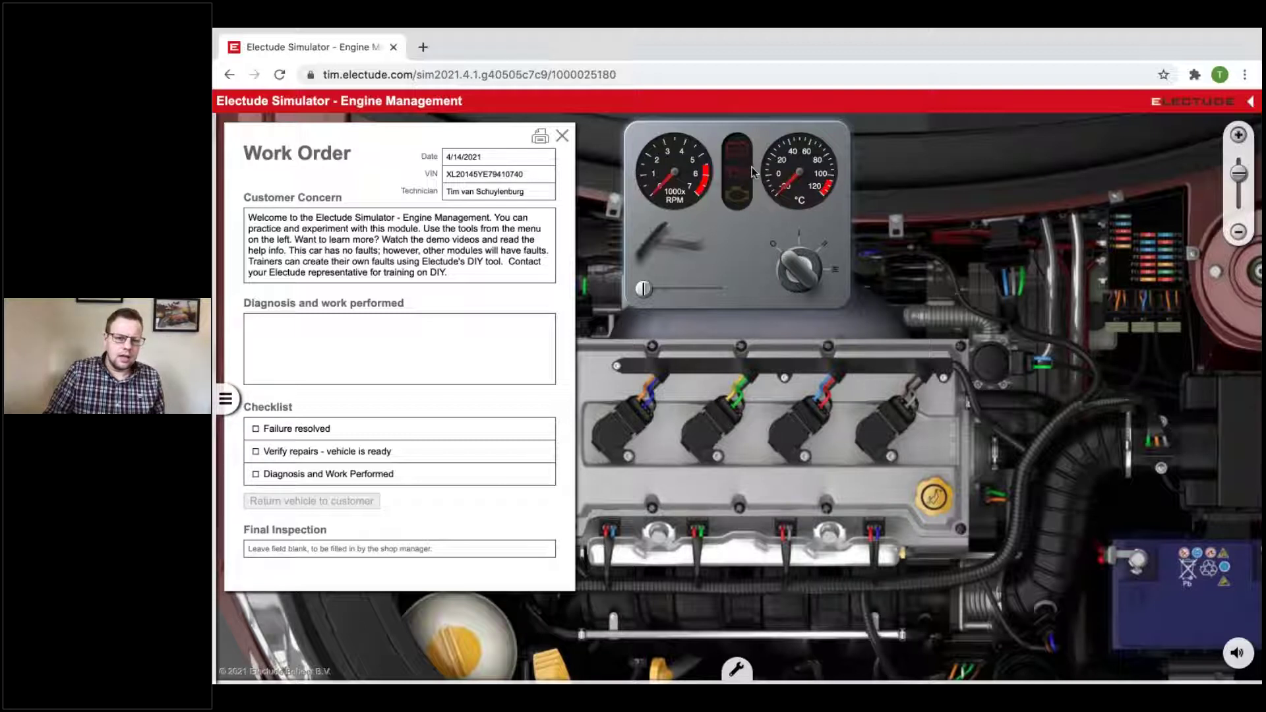
{"action": "left_click", "coordinate": [562, 136]}
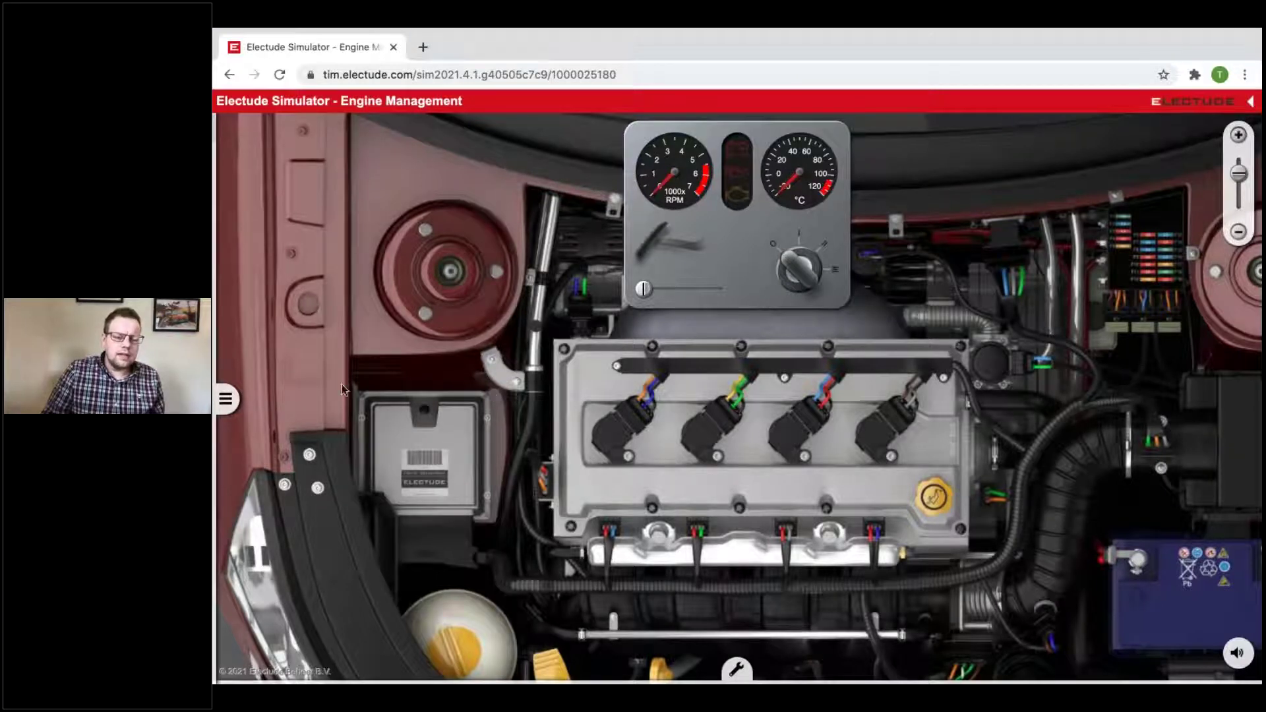
Turn the ignition key to the on position and back to off
{"action": "left_click", "coordinate": [232, 399]}
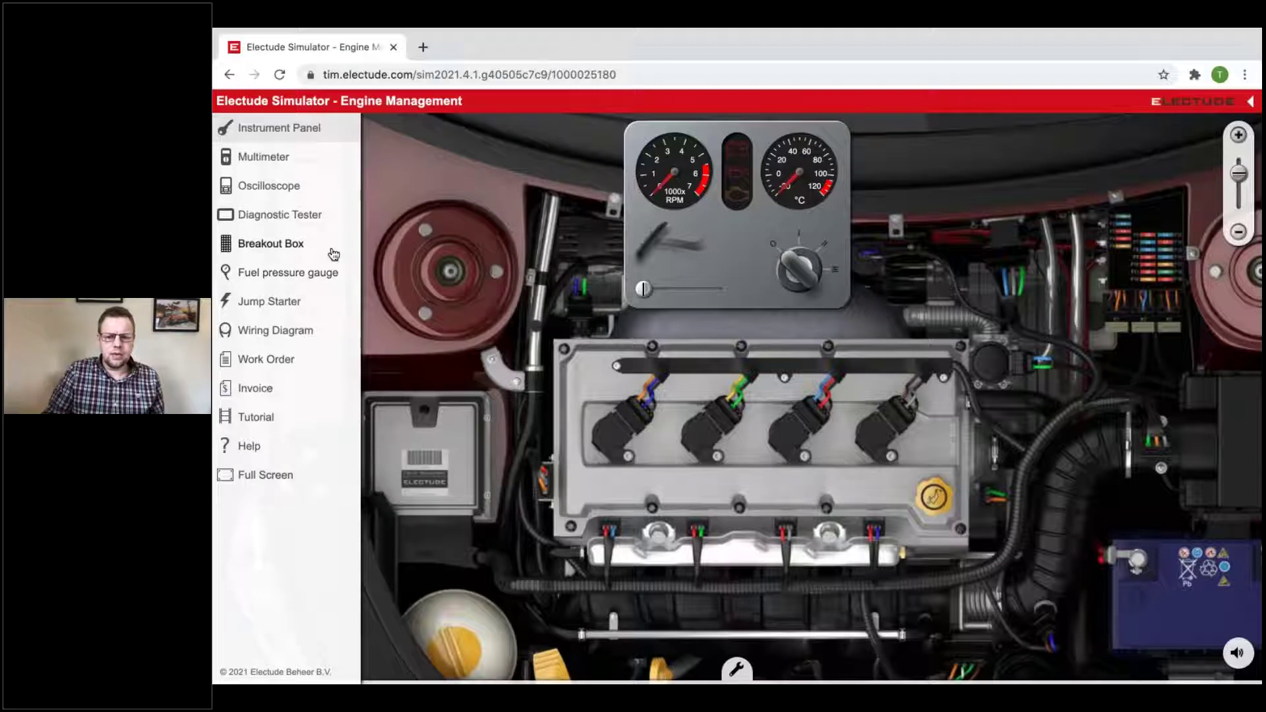
{"action": "left_click", "coordinate": [810, 253]}
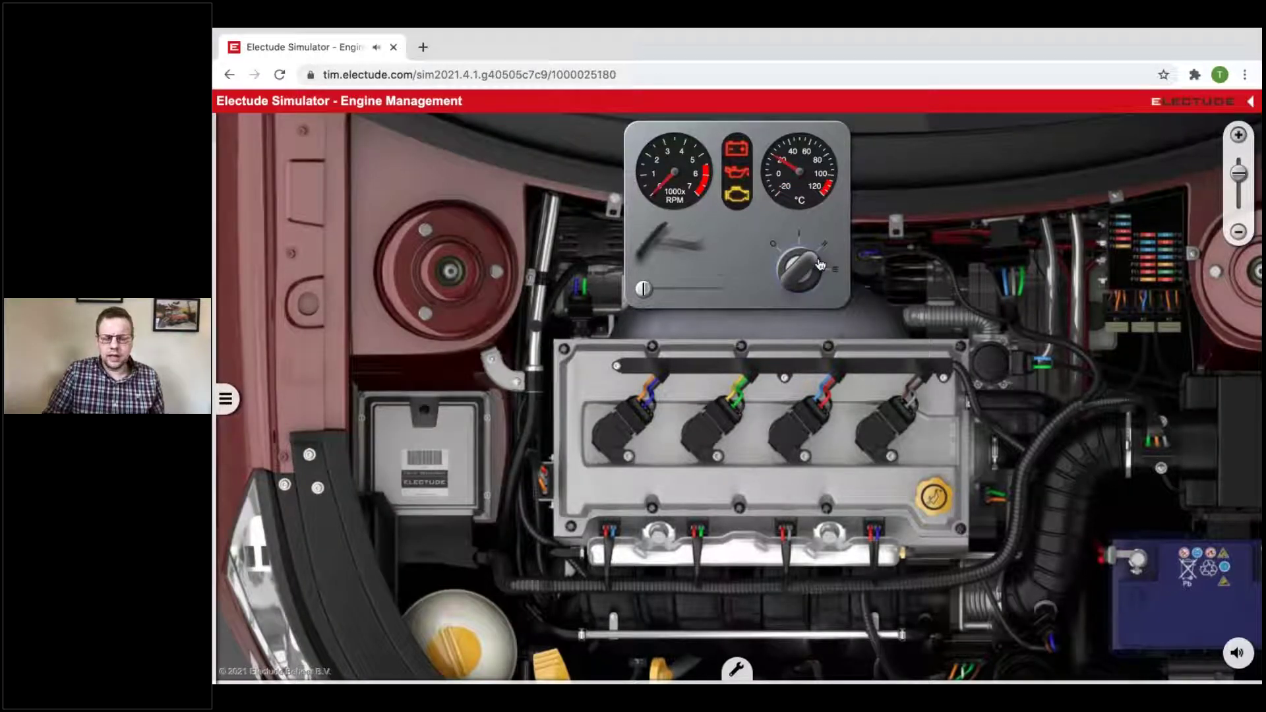
{"action": "left_click", "coordinate": [793, 267]}
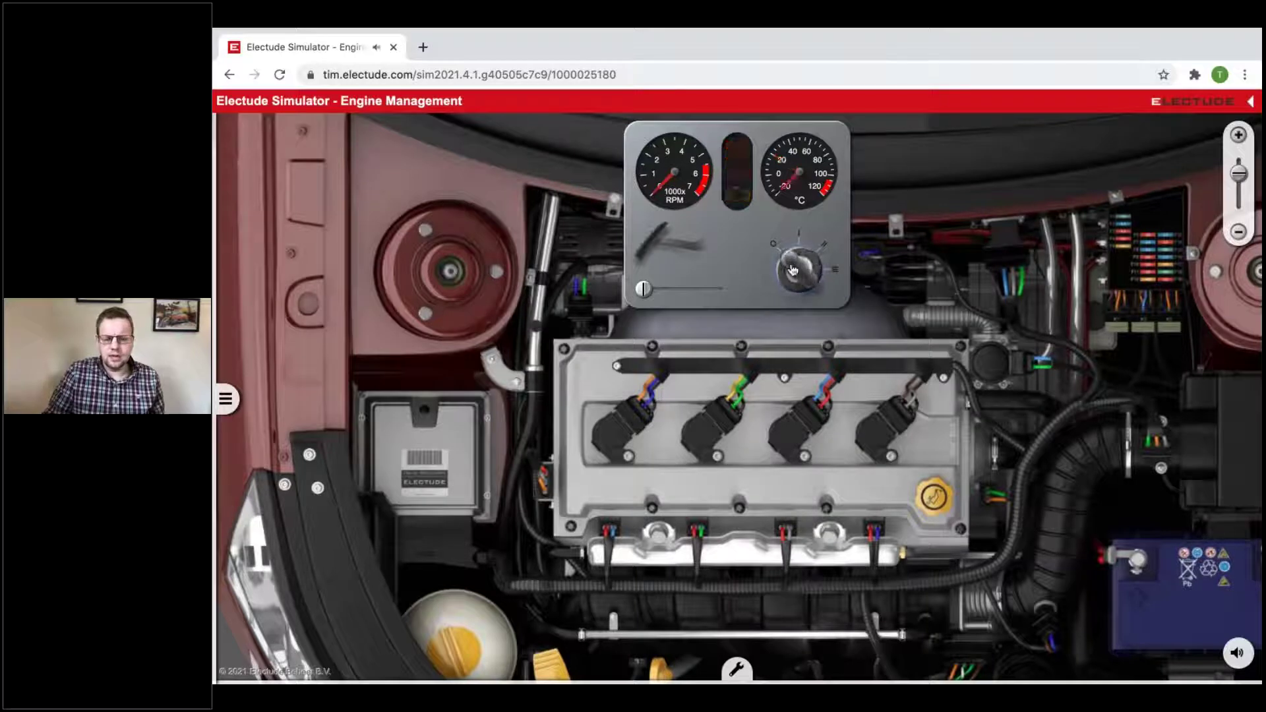
Bring up the multimeter beside the instrument panel
{"action": "left_click", "coordinate": [226, 398]}
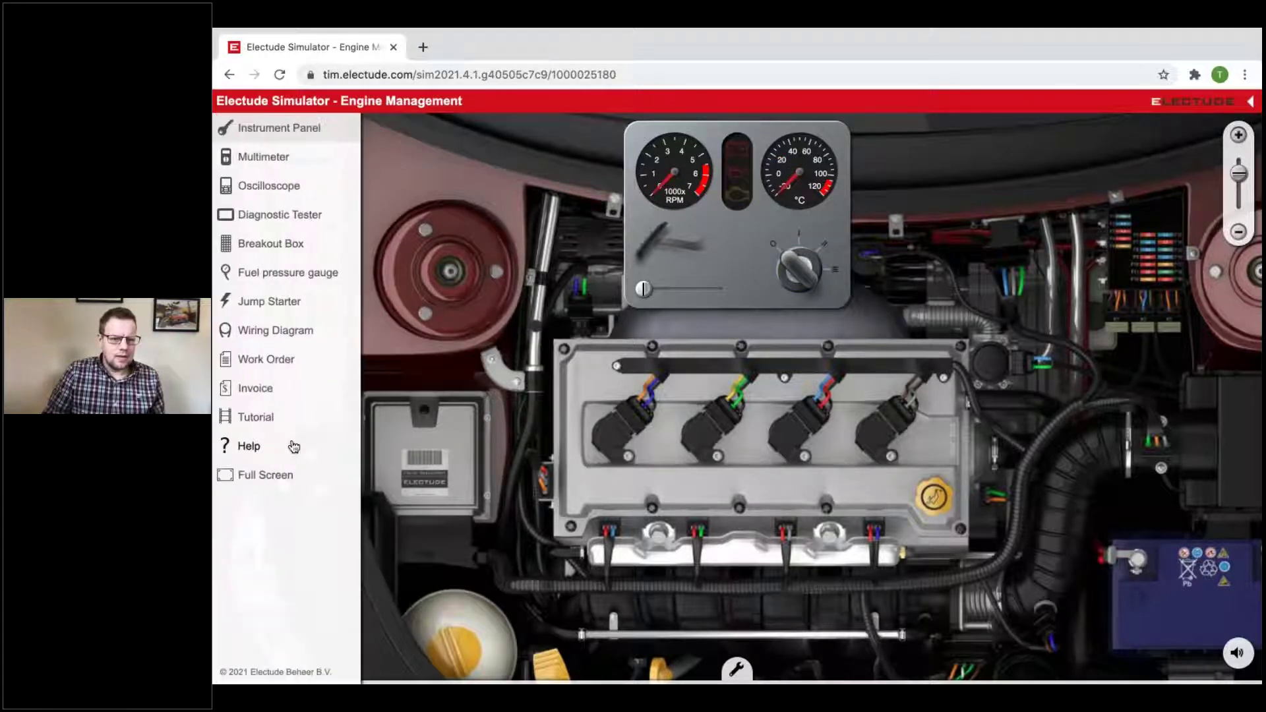
{"action": "left_click", "coordinate": [290, 158]}
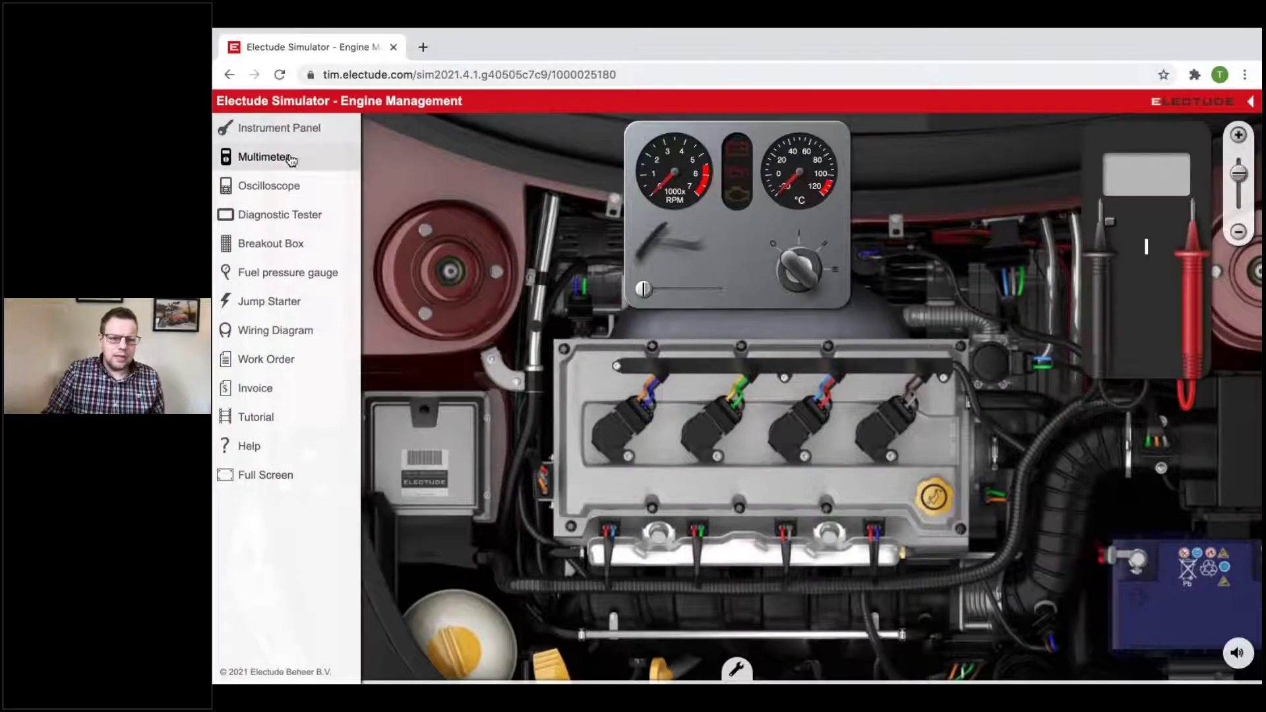
Place the multimeter beside the instrument panel and switch the simulator to full screen
{"action": "left_click_drag", "start_coordinate": [1143, 195], "coordinate": [982, 192]}
{"action": "mouse_move", "coordinate": [216, 459]}
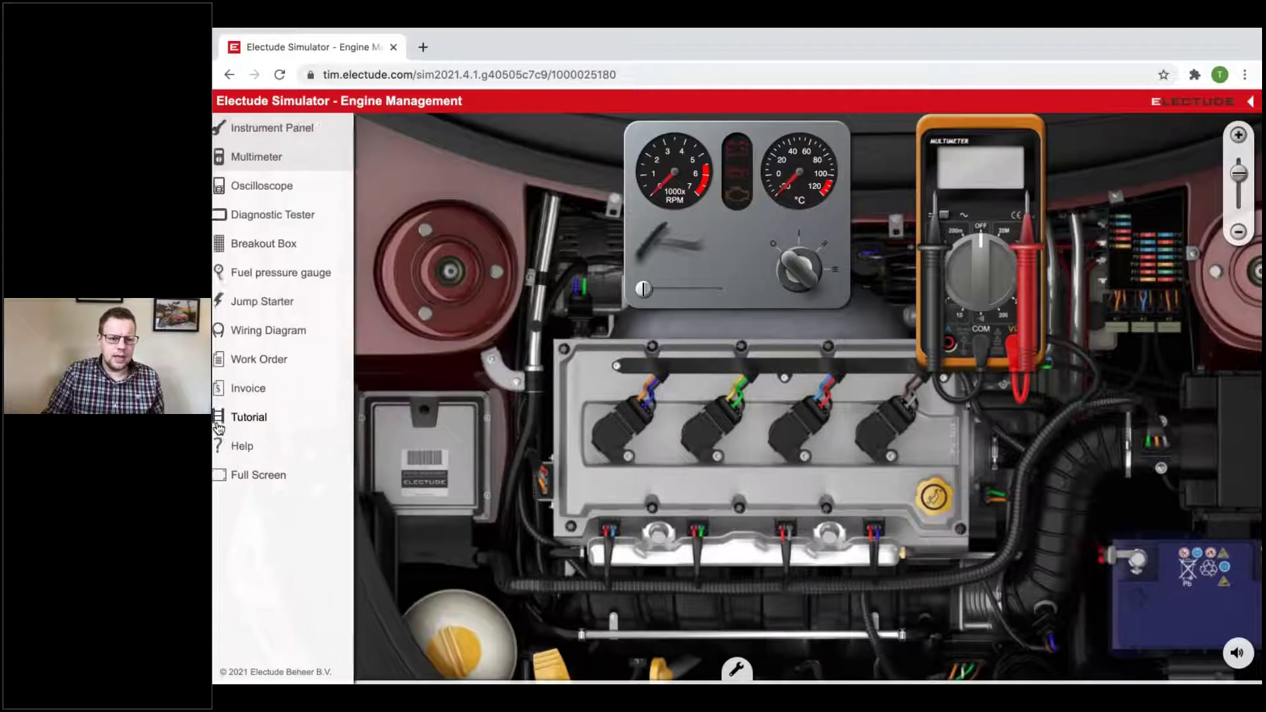
{"action": "left_click", "coordinate": [236, 476]}
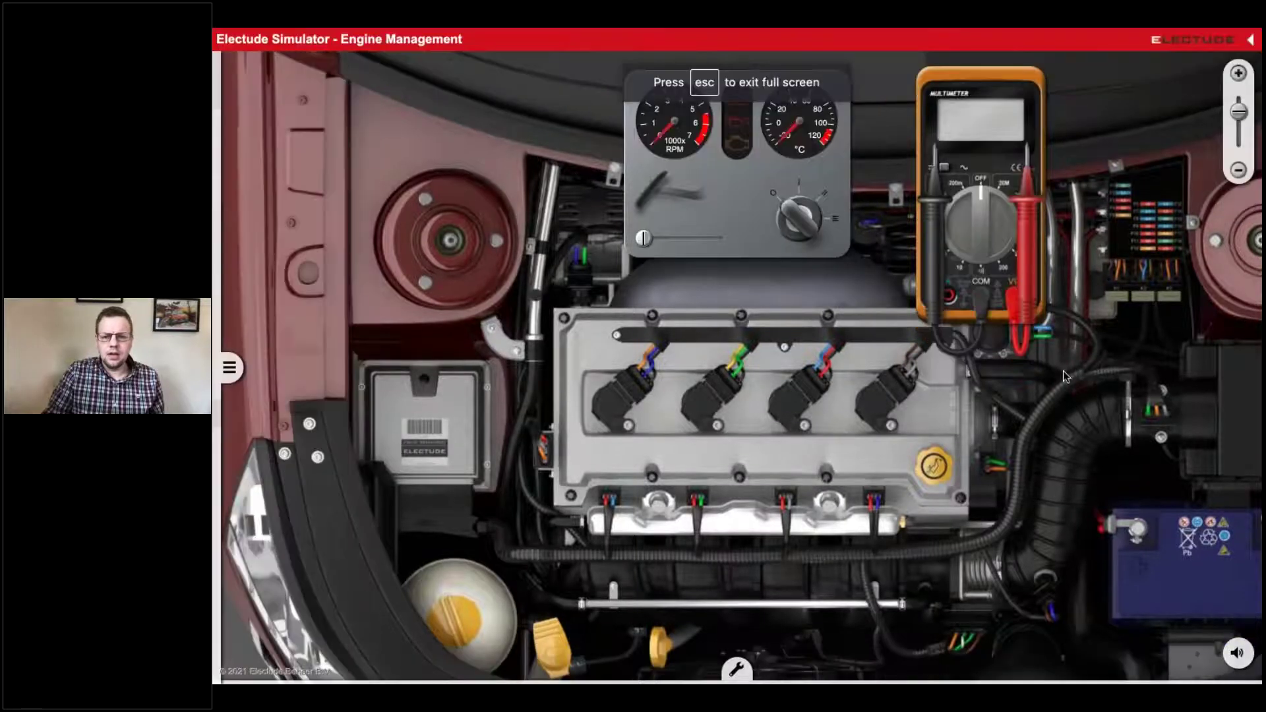
{"action": "left_click_drag", "start_coordinate": [1045, 252], "coordinate": [1055, 298]}
Measure the battery voltage with the red probe on the positive terminal, the black on the negative, and the 20 V range
{"action": "left_click_drag", "start_coordinate": [858, 396], "coordinate": [640, 337]}
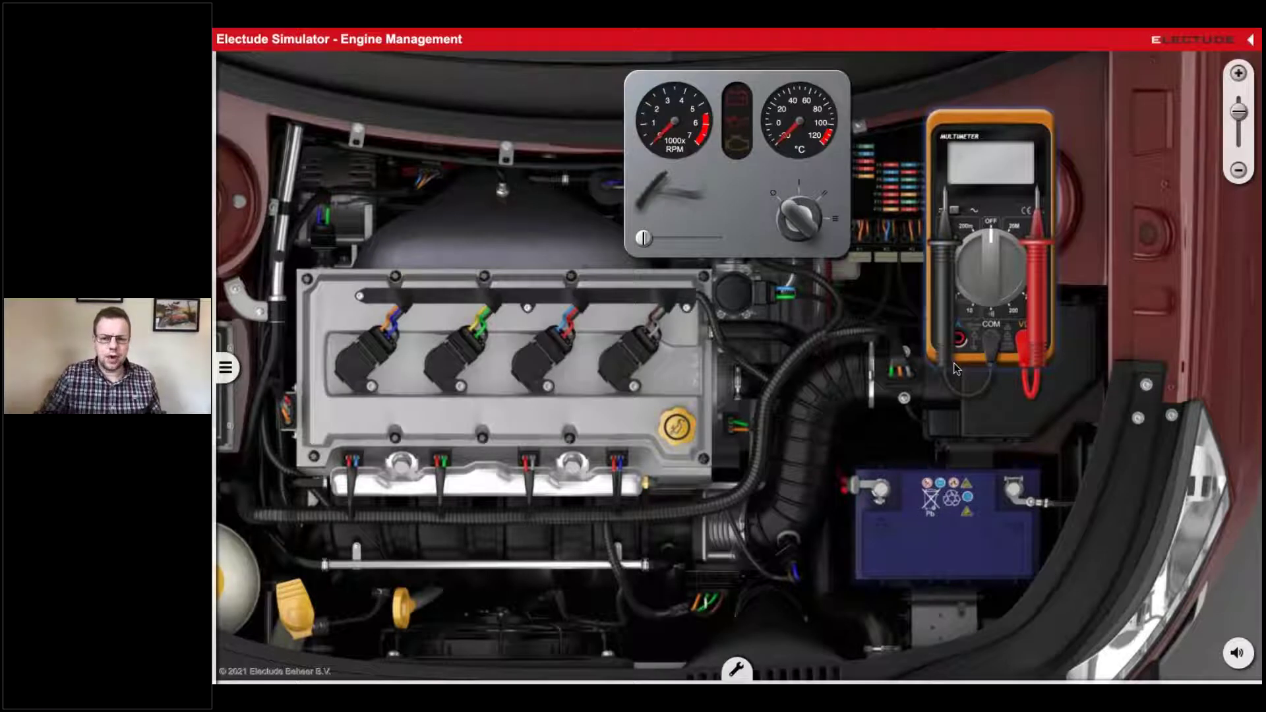
{"action": "left_click_drag", "start_coordinate": [1026, 347], "coordinate": [880, 491]}
{"action": "left_click_drag", "start_coordinate": [944, 198], "coordinate": [1014, 492]}
{"action": "left_click_drag", "start_coordinate": [989, 245], "coordinate": [971, 267]}
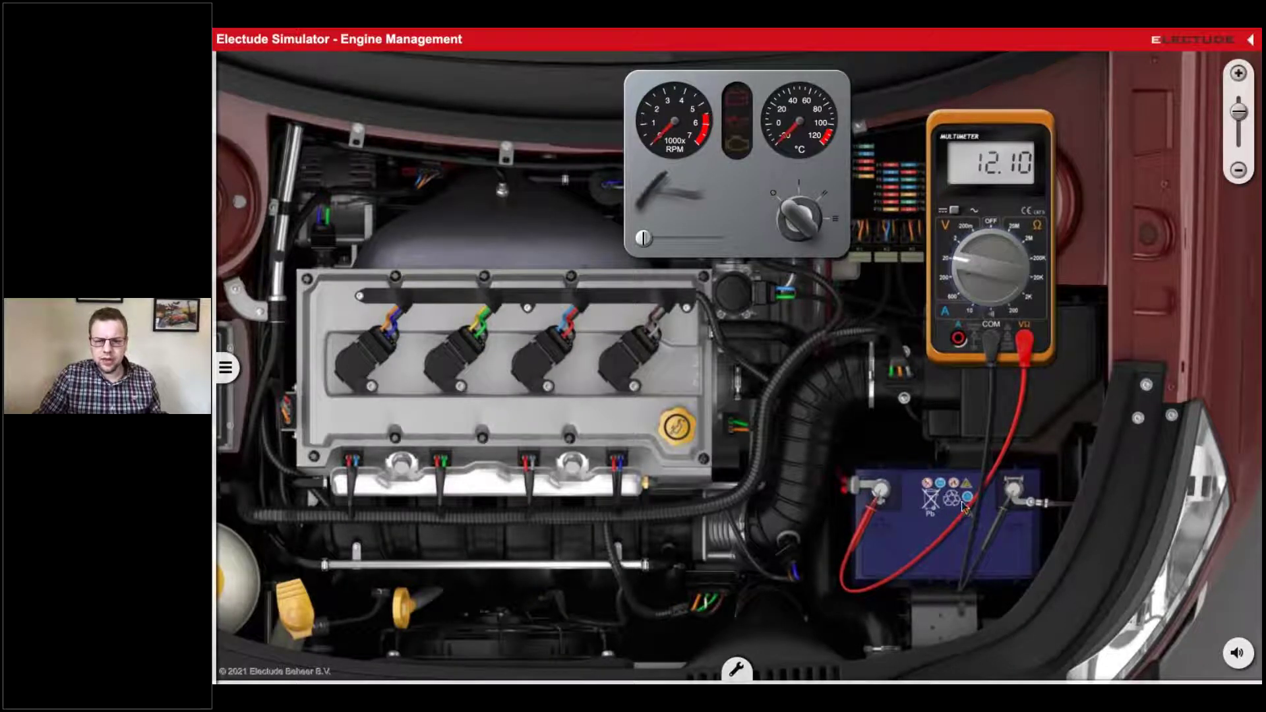
Unplug the wiring connector from the third fuel injector
{"action": "left_click_drag", "start_coordinate": [915, 505], "coordinate": [1007, 453]}
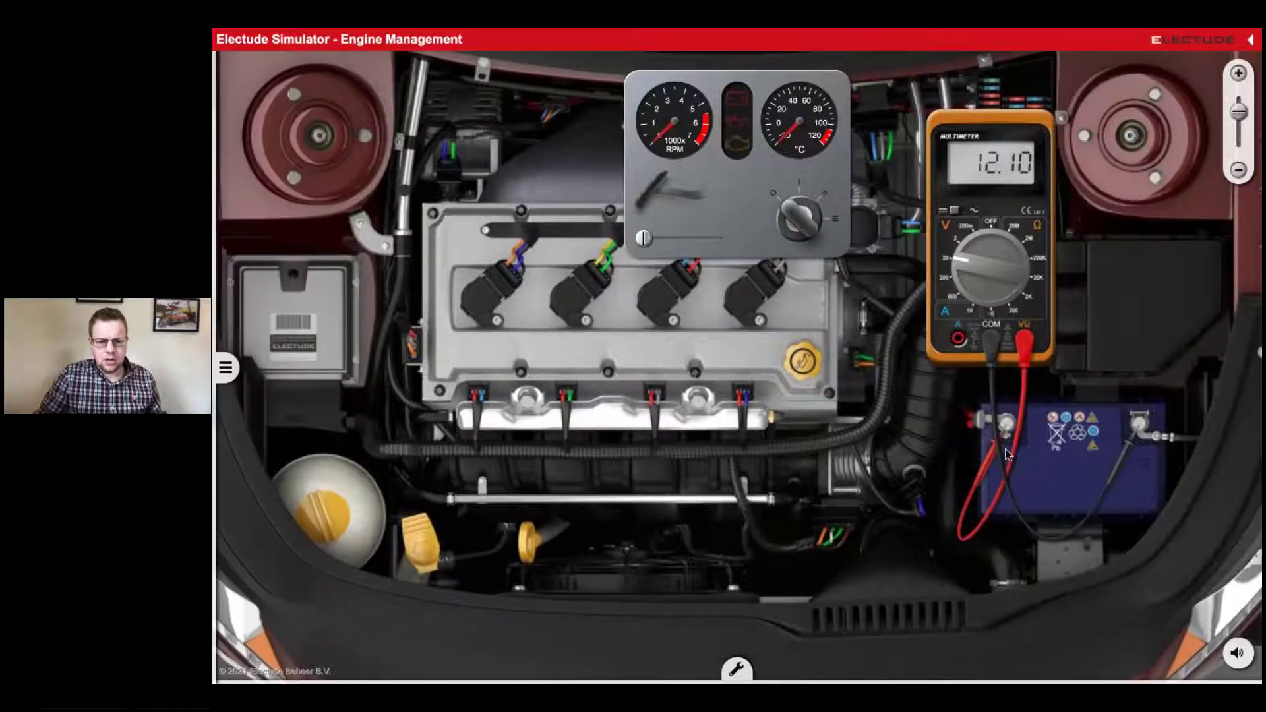
{"action": "left_click_drag", "start_coordinate": [656, 396], "coordinate": [680, 429]}
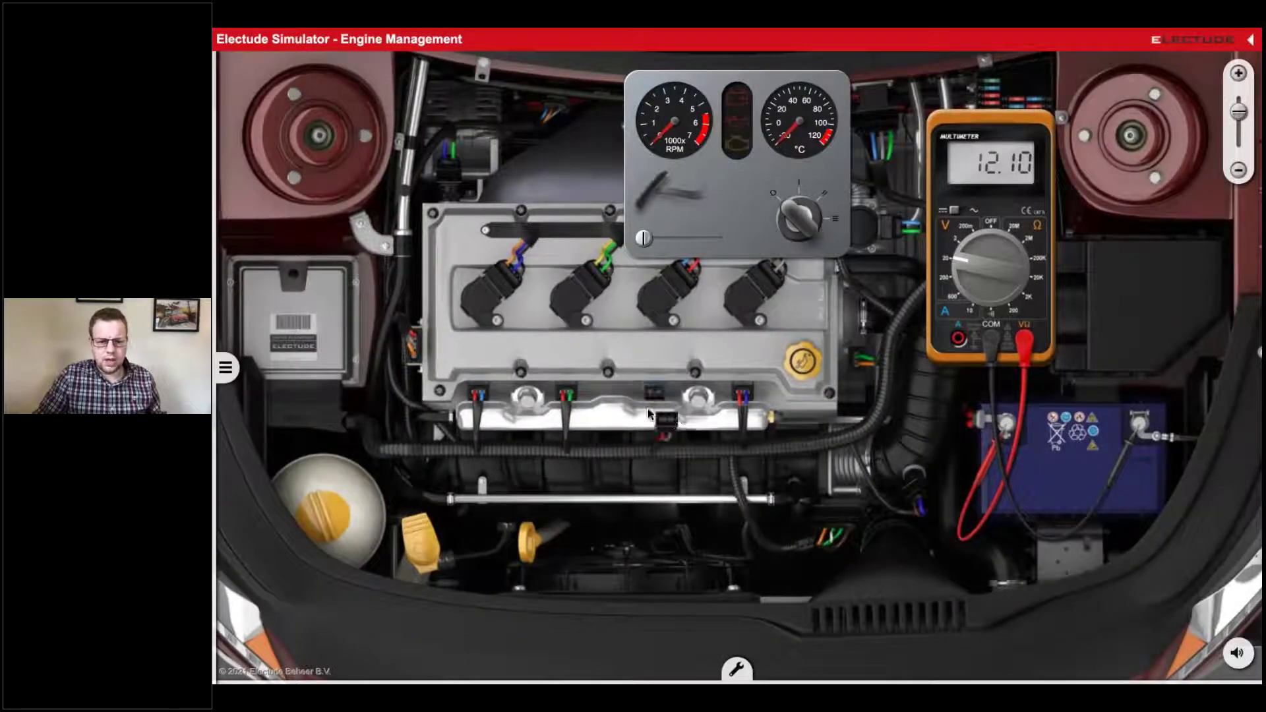
{"action": "scroll", "coordinate": [649, 412], "scroll_direction": "up", "scroll_amount": 3}
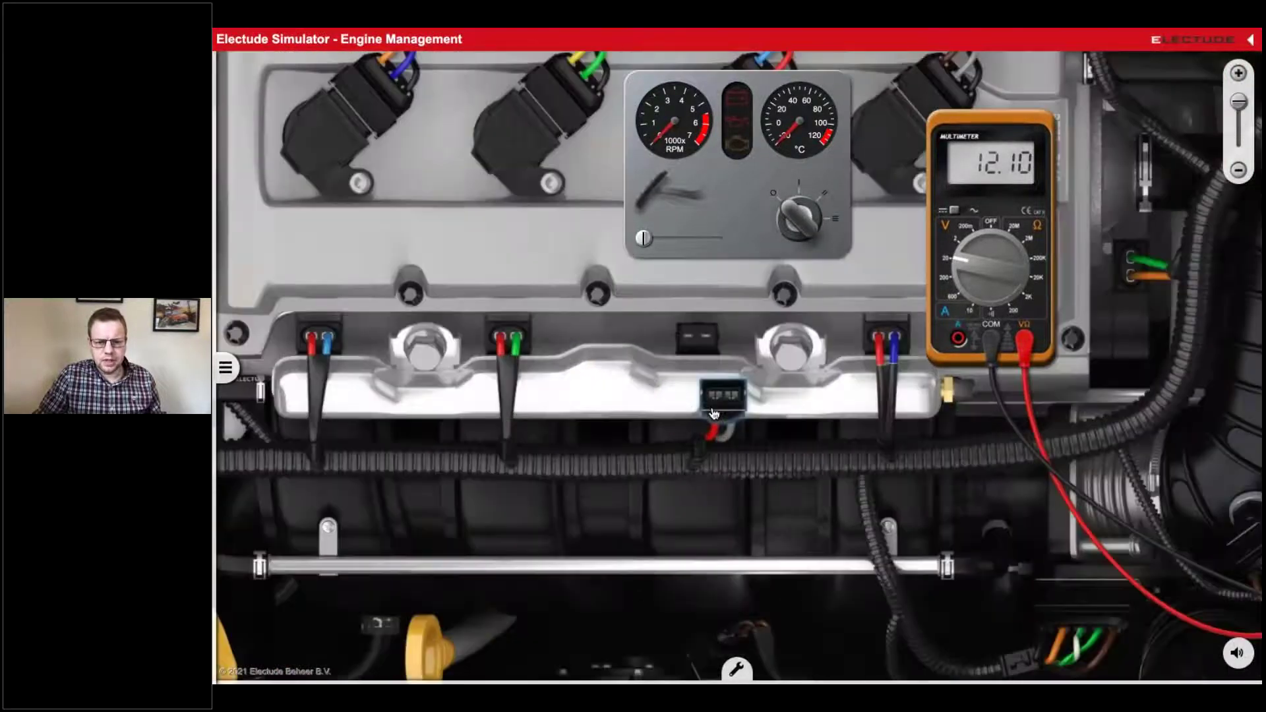
{"action": "left_click_drag", "start_coordinate": [758, 350], "coordinate": [774, 447]}
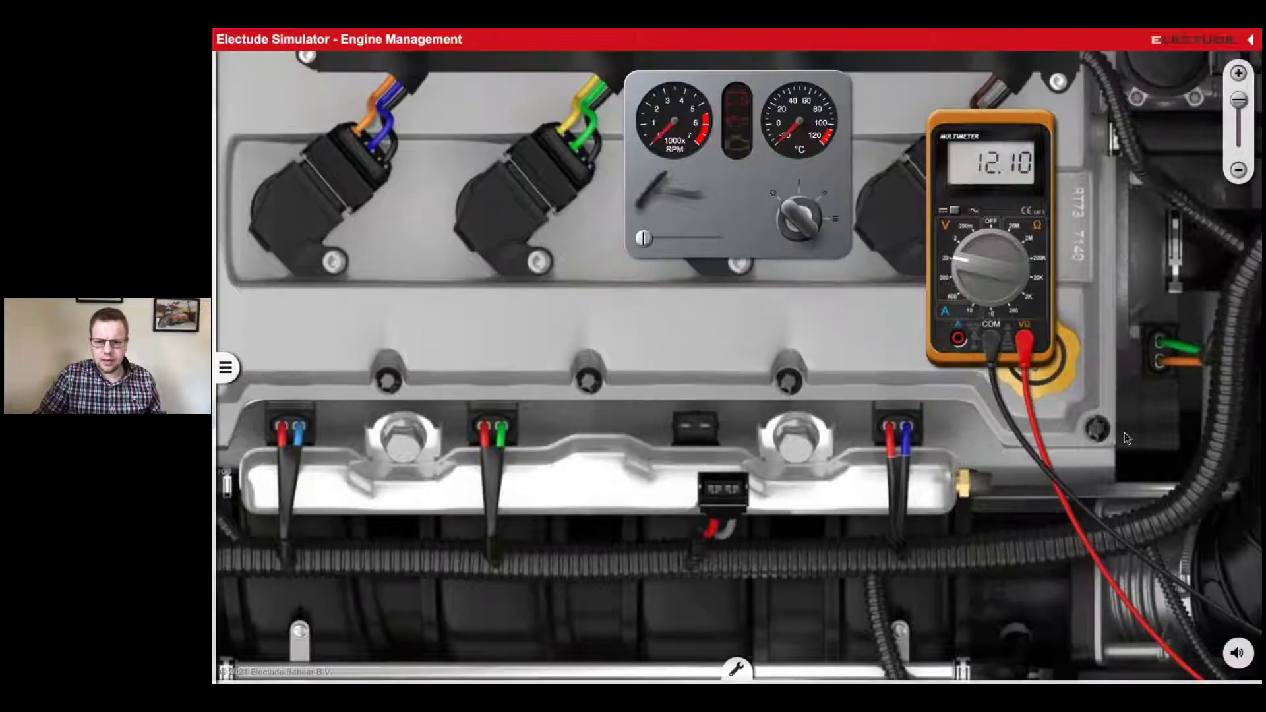
Remove the red and black multimeter probes from the battery terminals
{"action": "left_click_drag", "start_coordinate": [1125, 438], "coordinate": [800, 349]}
{"action": "left_click", "coordinate": [1214, 440]}
{"action": "left_click_drag", "start_coordinate": [1214, 450], "coordinate": [864, 415]}
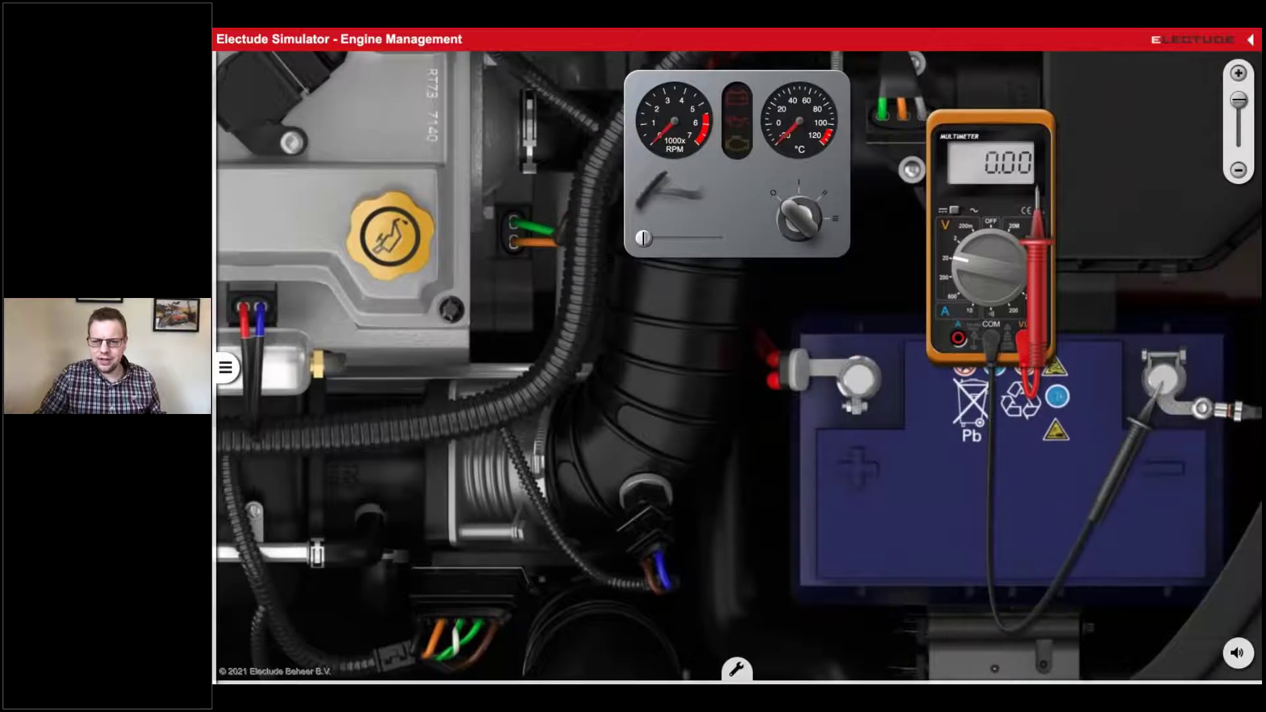
{"action": "left_click", "coordinate": [1151, 409]}
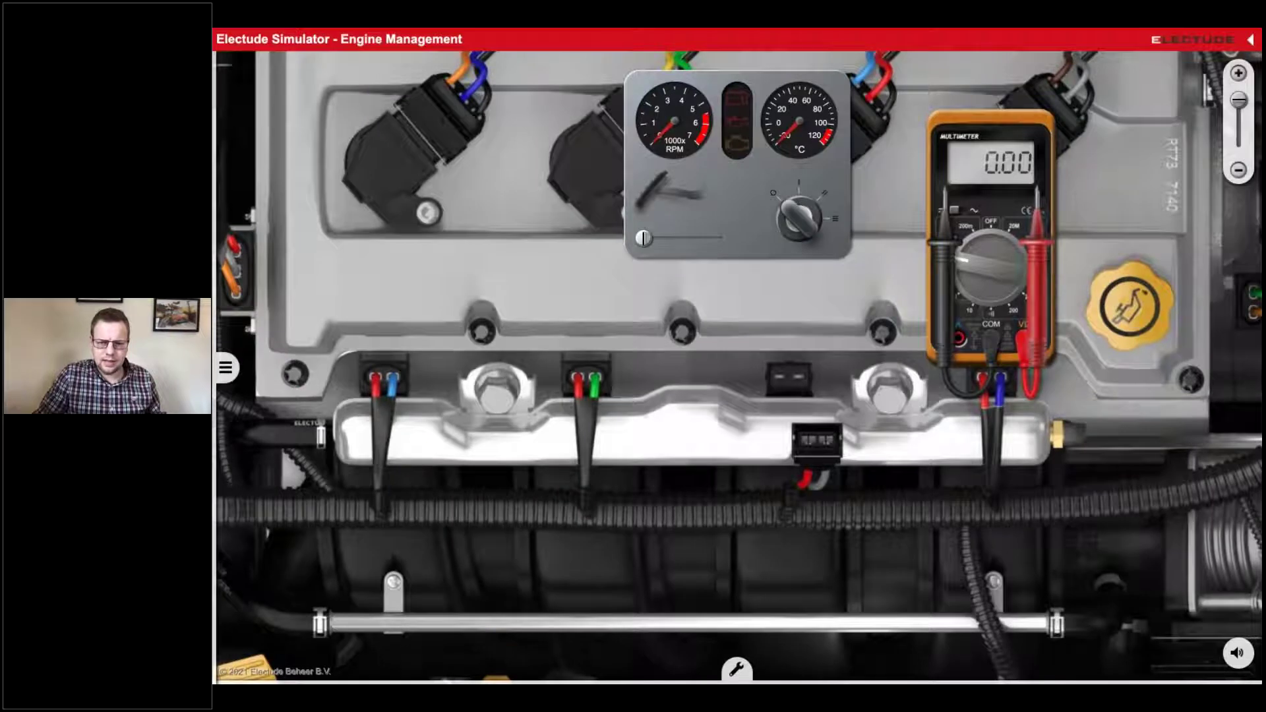
Measure the third injector's resistance across its two exposed pins with the multimeter on the 200 ohm range
{"action": "left_click", "coordinate": [1039, 277]}
{"action": "left_click", "coordinate": [778, 380]}
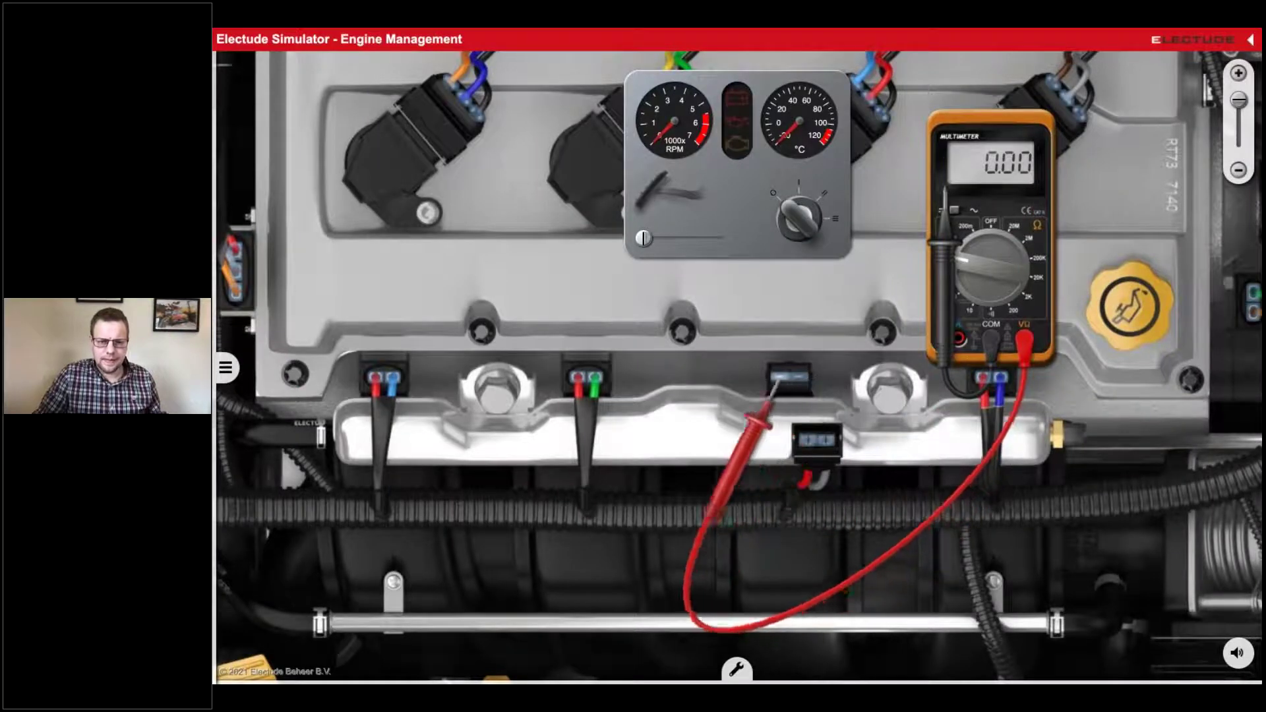
{"action": "left_click", "coordinate": [955, 283]}
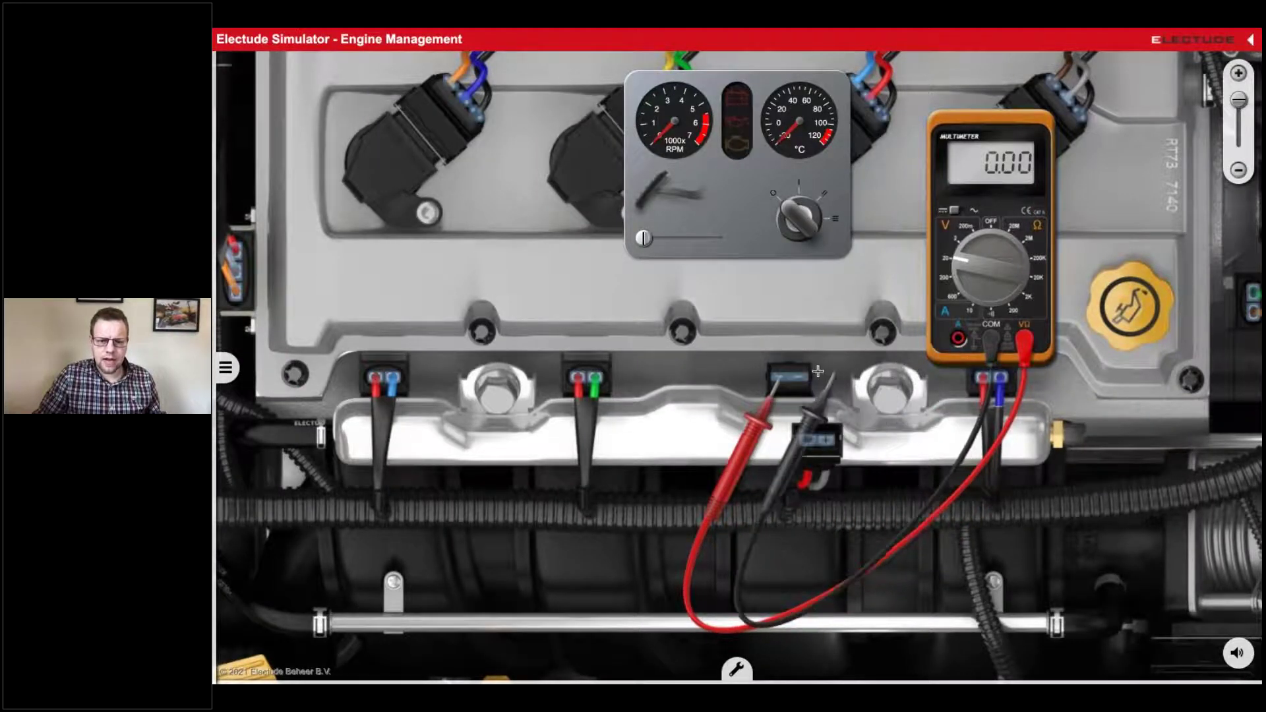
{"action": "left_click", "coordinate": [796, 380]}
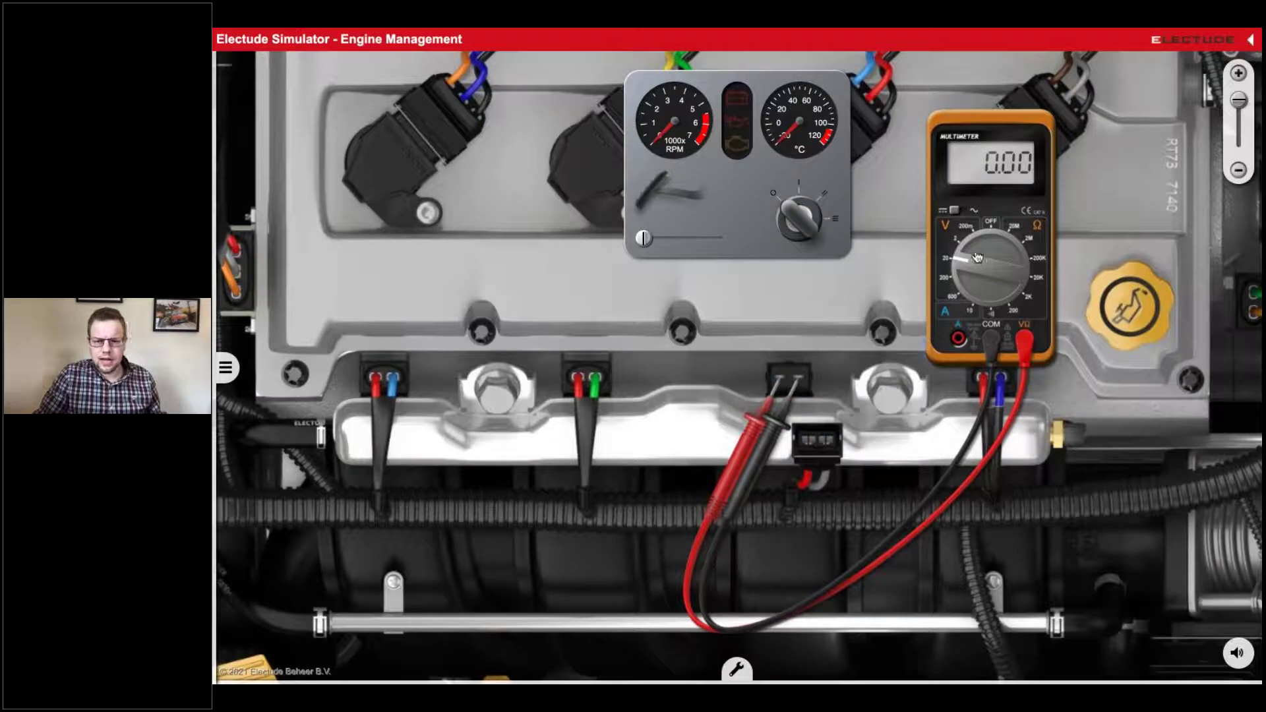
{"action": "left_click_drag", "start_coordinate": [972, 266], "coordinate": [1009, 301]}
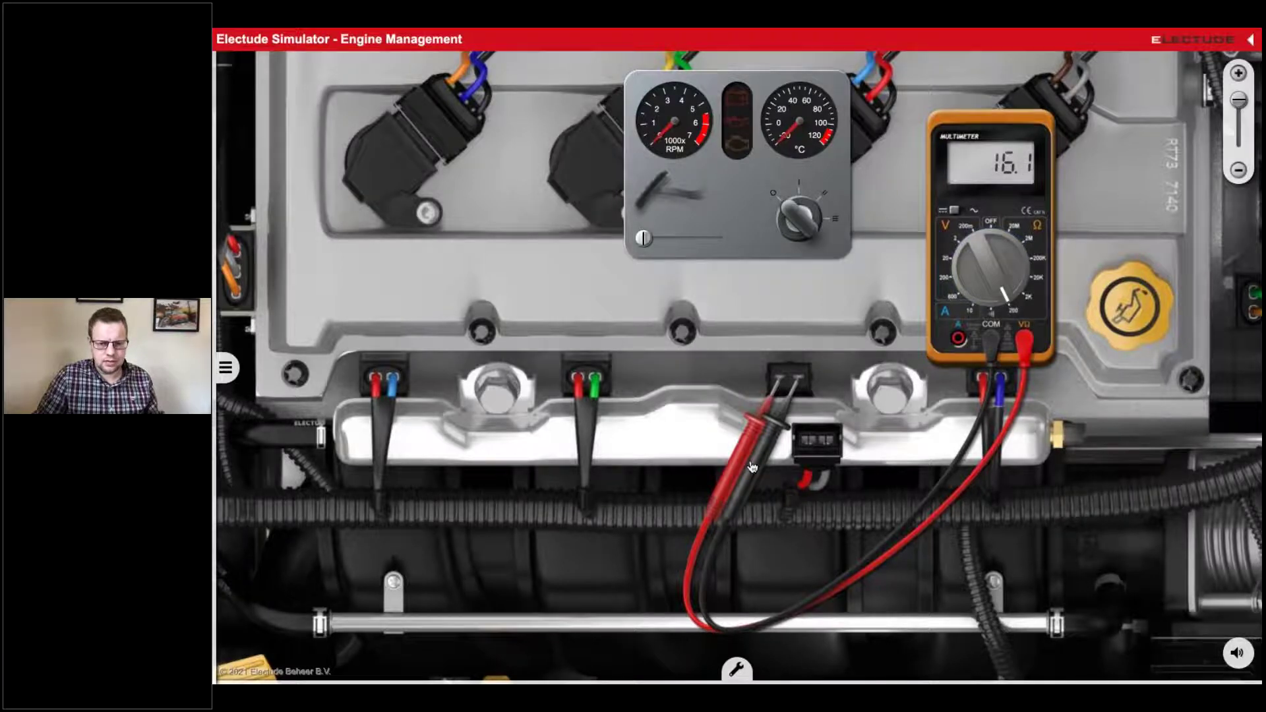
Plug the third injector's connector back in and back-probe its red and grey wires with the multimeter
{"action": "left_click", "coordinate": [791, 389]}
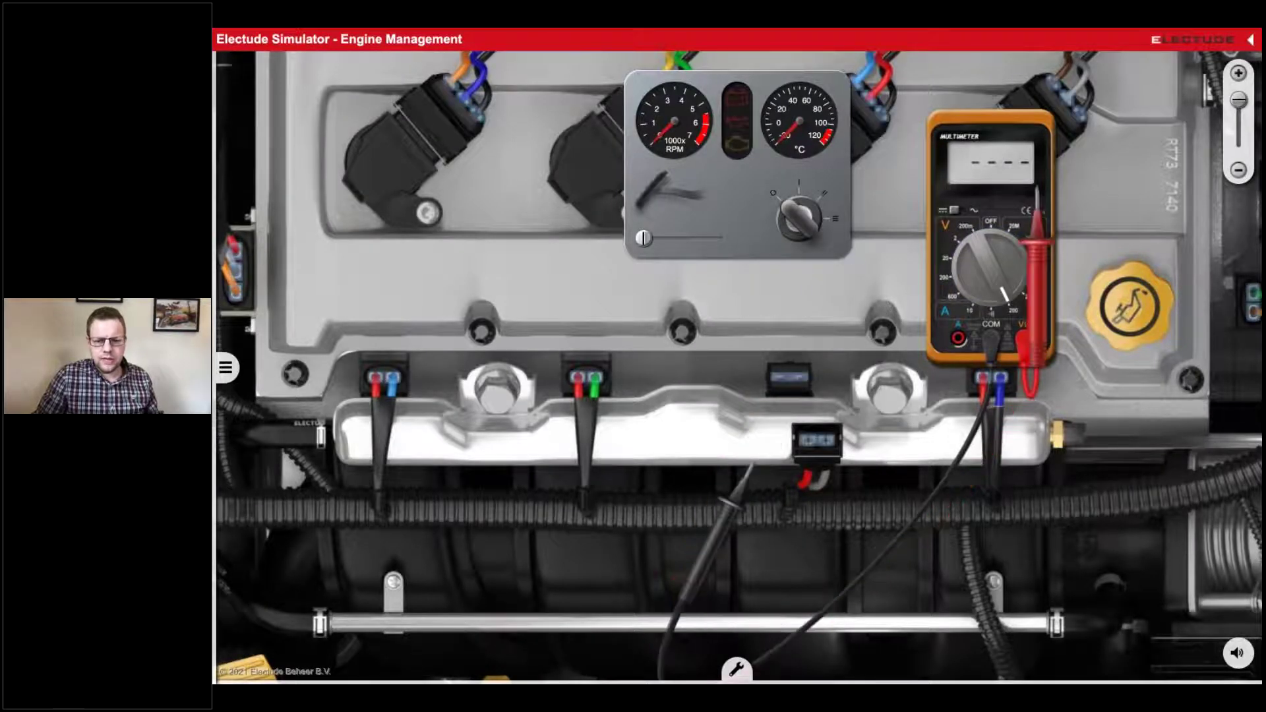
{"action": "left_click", "coordinate": [951, 323]}
{"action": "left_click", "coordinate": [798, 379]}
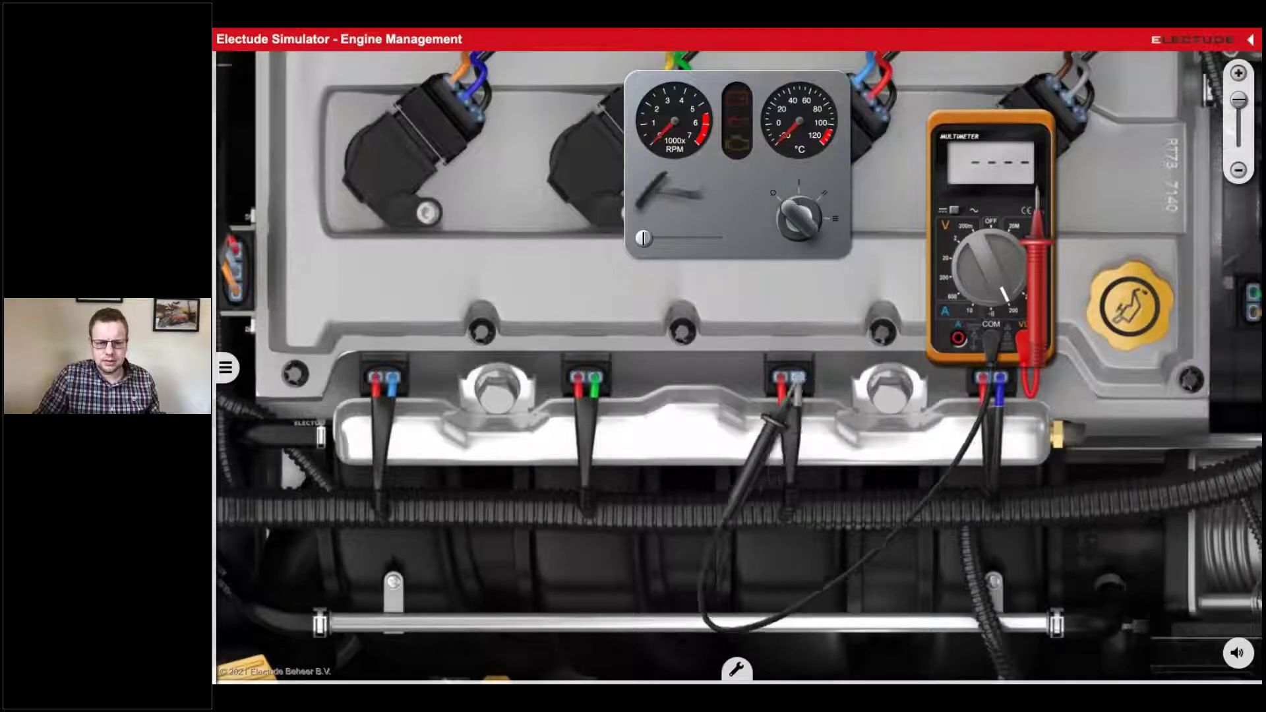
{"action": "left_click", "coordinate": [1037, 326]}
{"action": "left_click", "coordinate": [781, 377]}
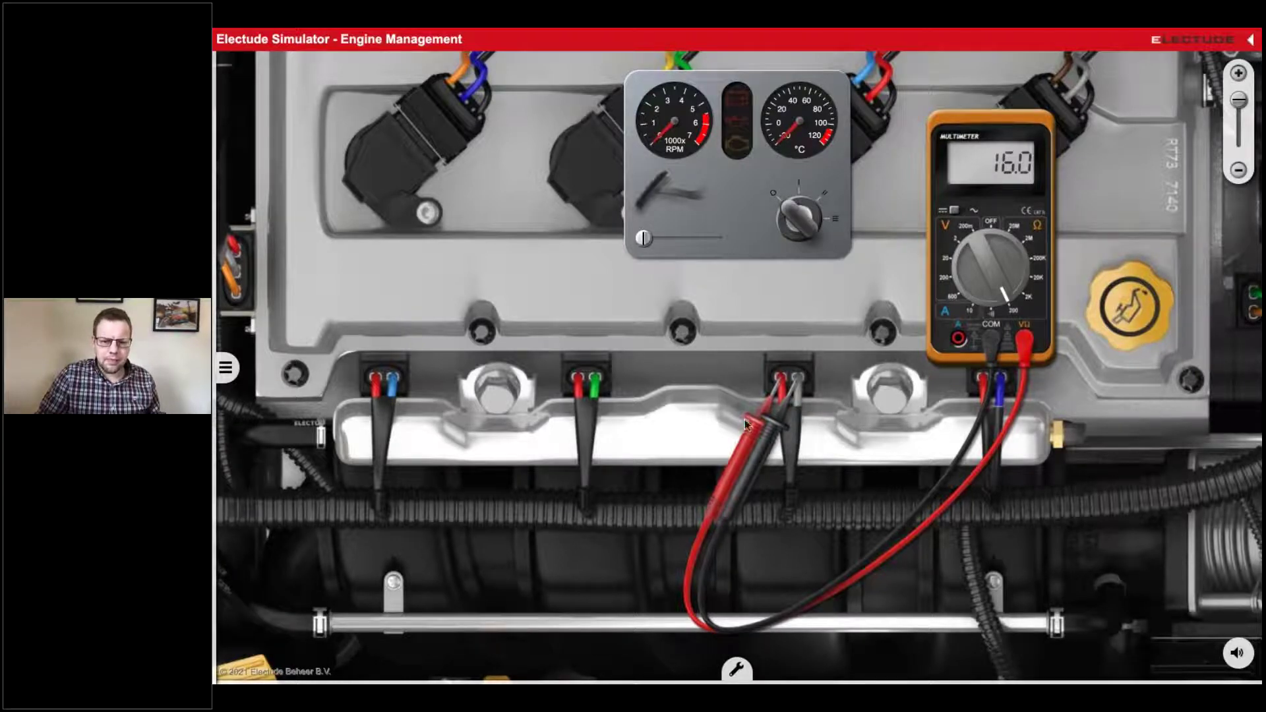
Return both probes from the third injector to the multimeter and switch the multimeter off
{"action": "left_click_drag", "start_coordinate": [759, 422], "coordinate": [1008, 483]}
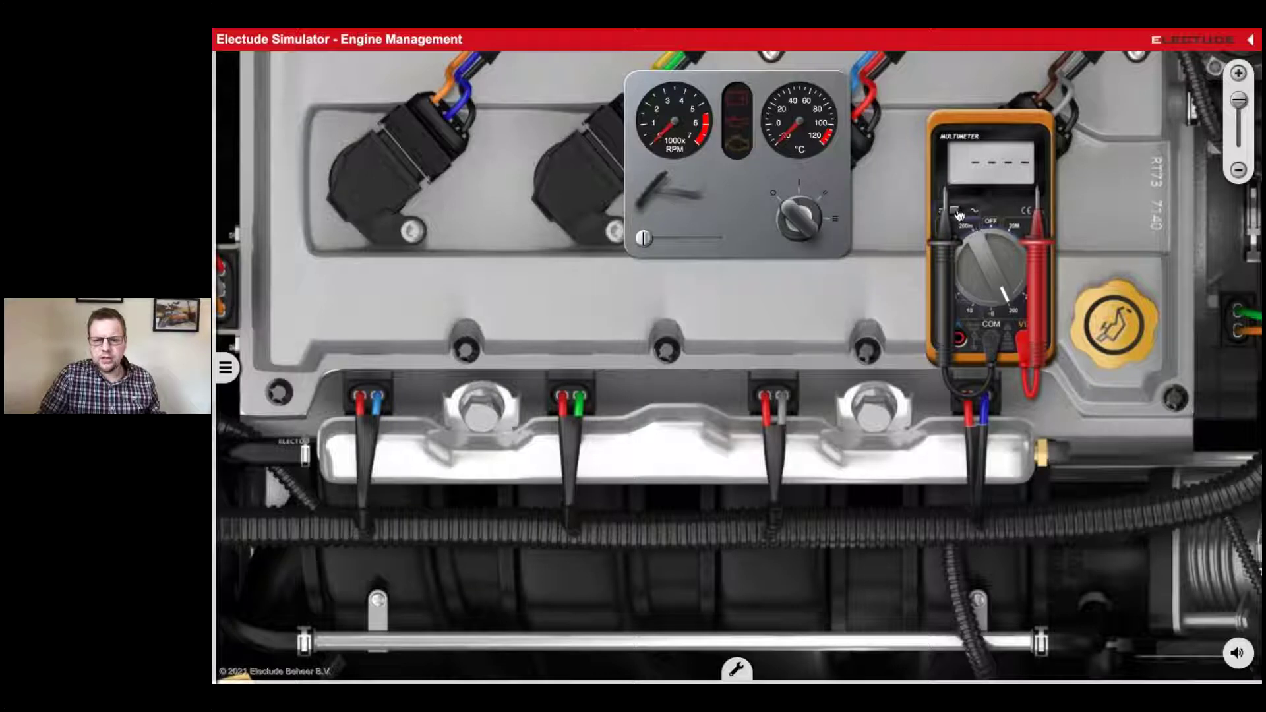
{"action": "left_click", "coordinate": [1026, 304]}
{"action": "left_click", "coordinate": [1035, 297]}
{"action": "left_click", "coordinate": [944, 310]}
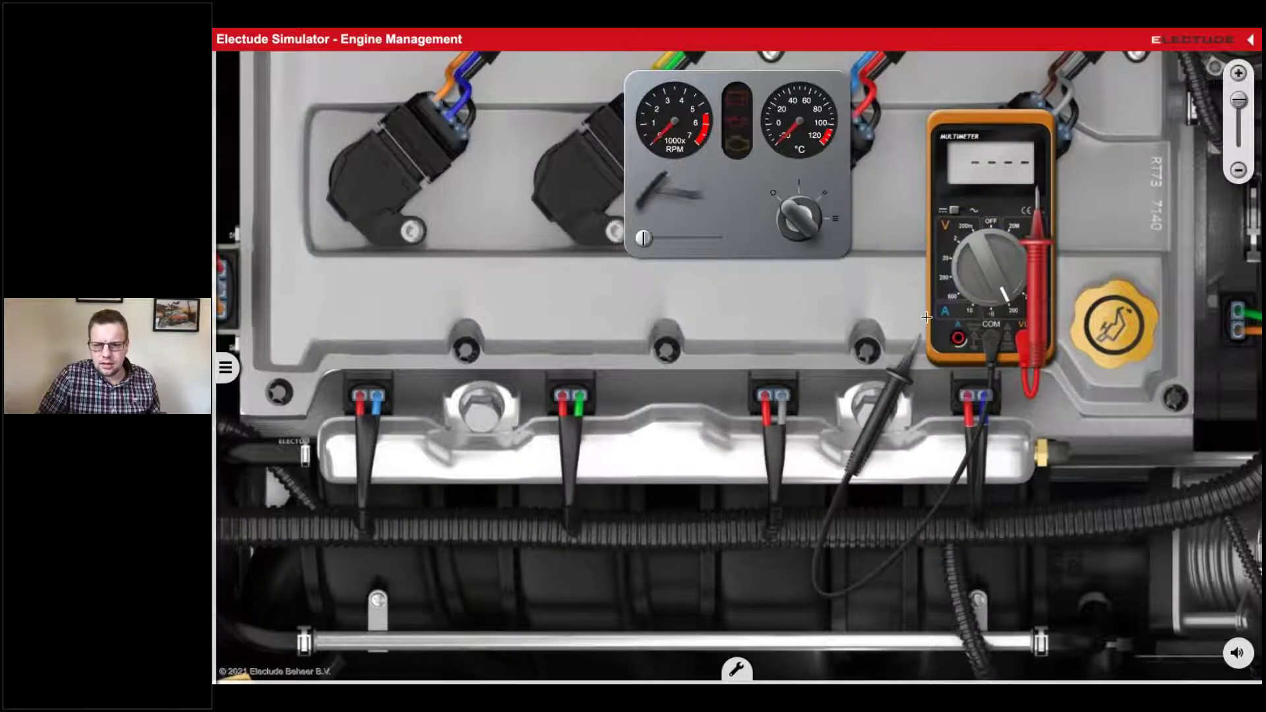
{"action": "left_click", "coordinate": [956, 327]}
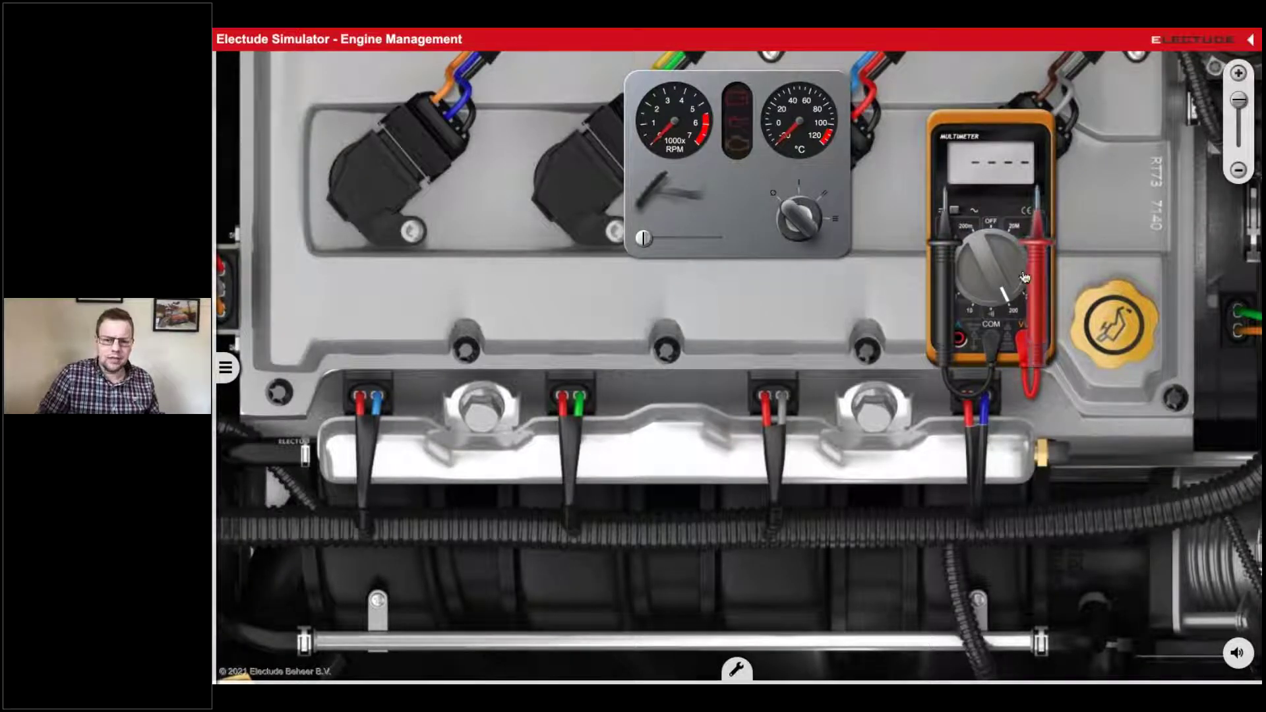
{"action": "left_click", "coordinate": [998, 239]}
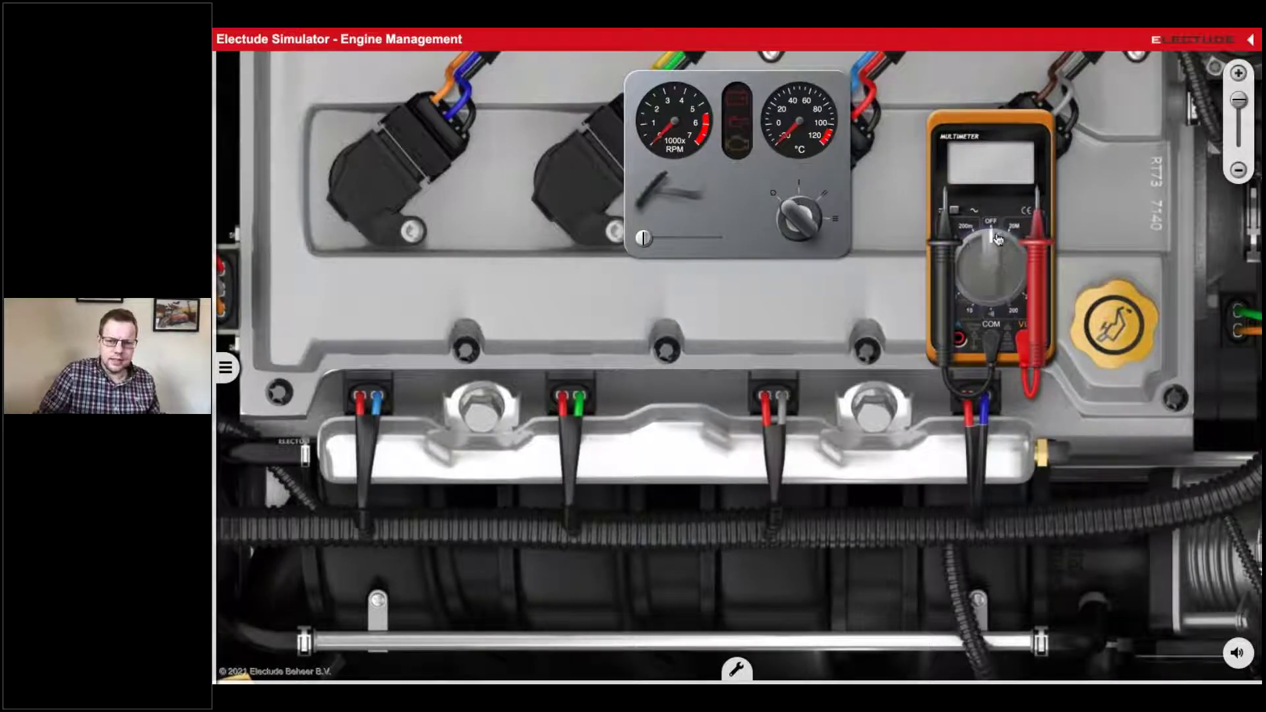
Bring up the oscilloscope and place it next to the instrument panel without covering its gauges
{"action": "left_click", "coordinate": [226, 368]}
{"action": "left_click", "coordinate": [226, 368]}
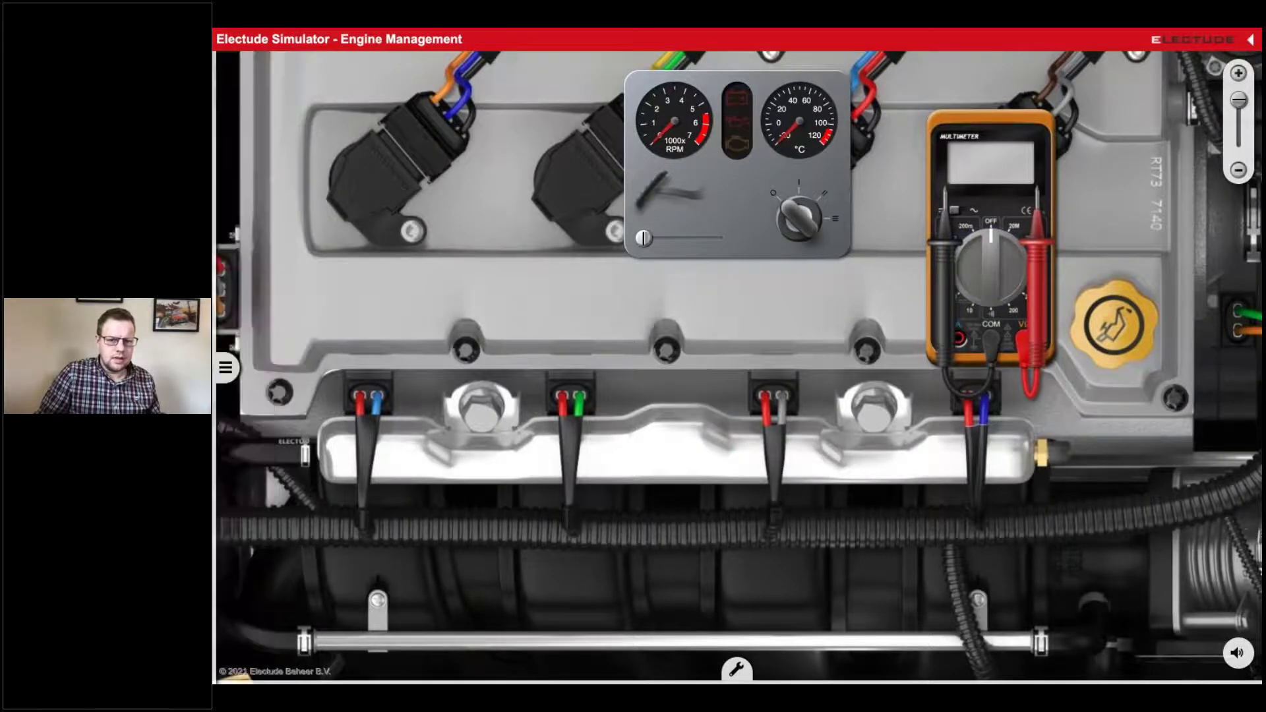
{"action": "left_click", "coordinate": [225, 368]}
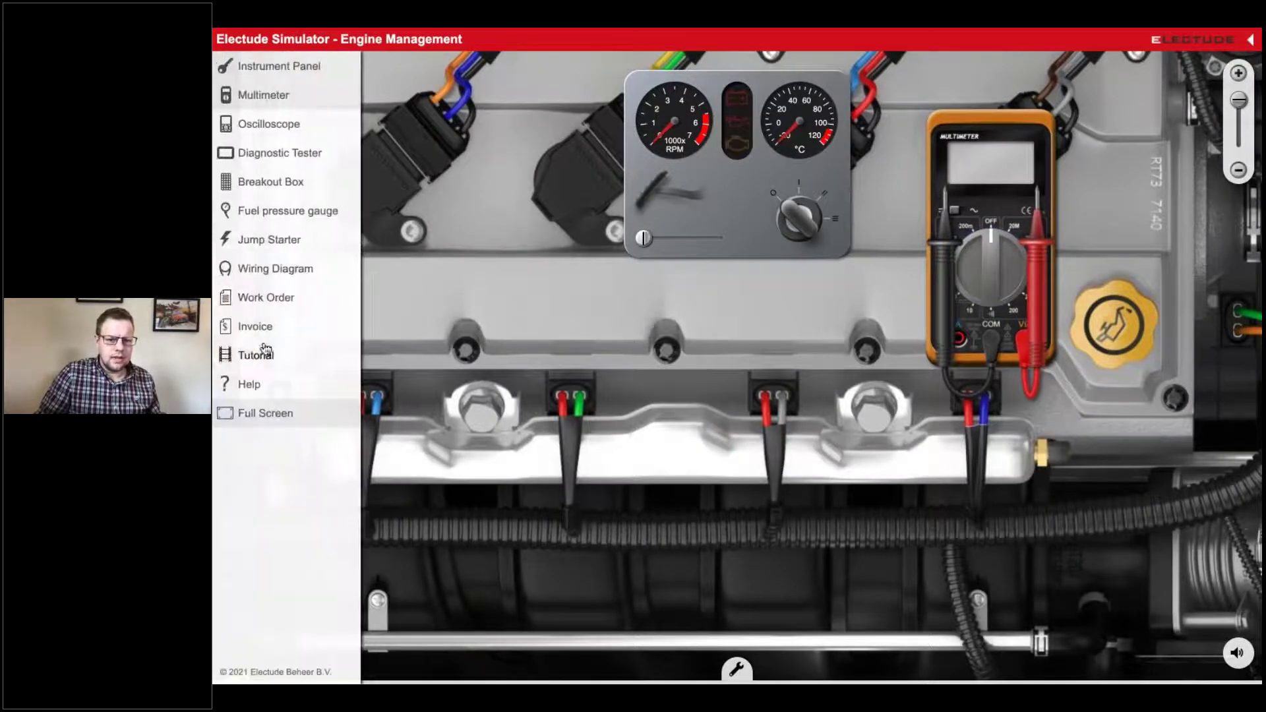
{"action": "left_click", "coordinate": [284, 130]}
{"action": "left_click_drag", "start_coordinate": [953, 270], "coordinate": [721, 275]}
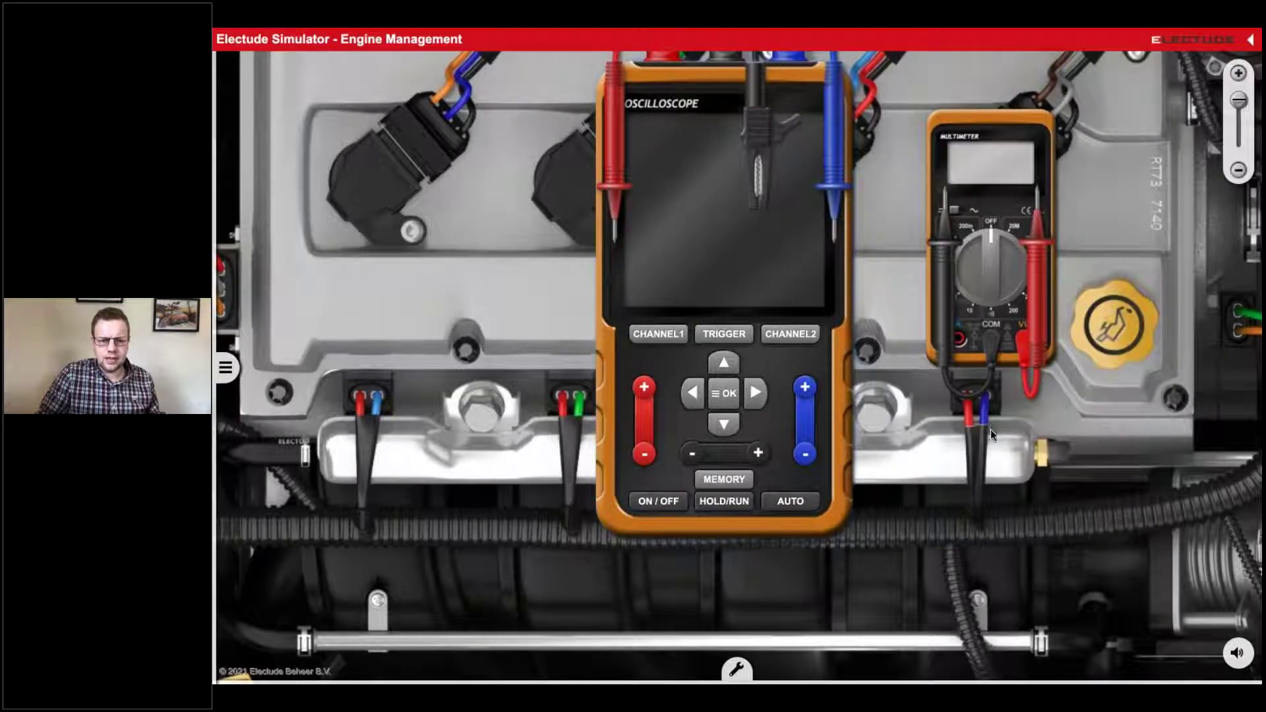
{"action": "scroll", "coordinate": [1001, 478], "scroll_direction": "down", "scroll_amount": 2}
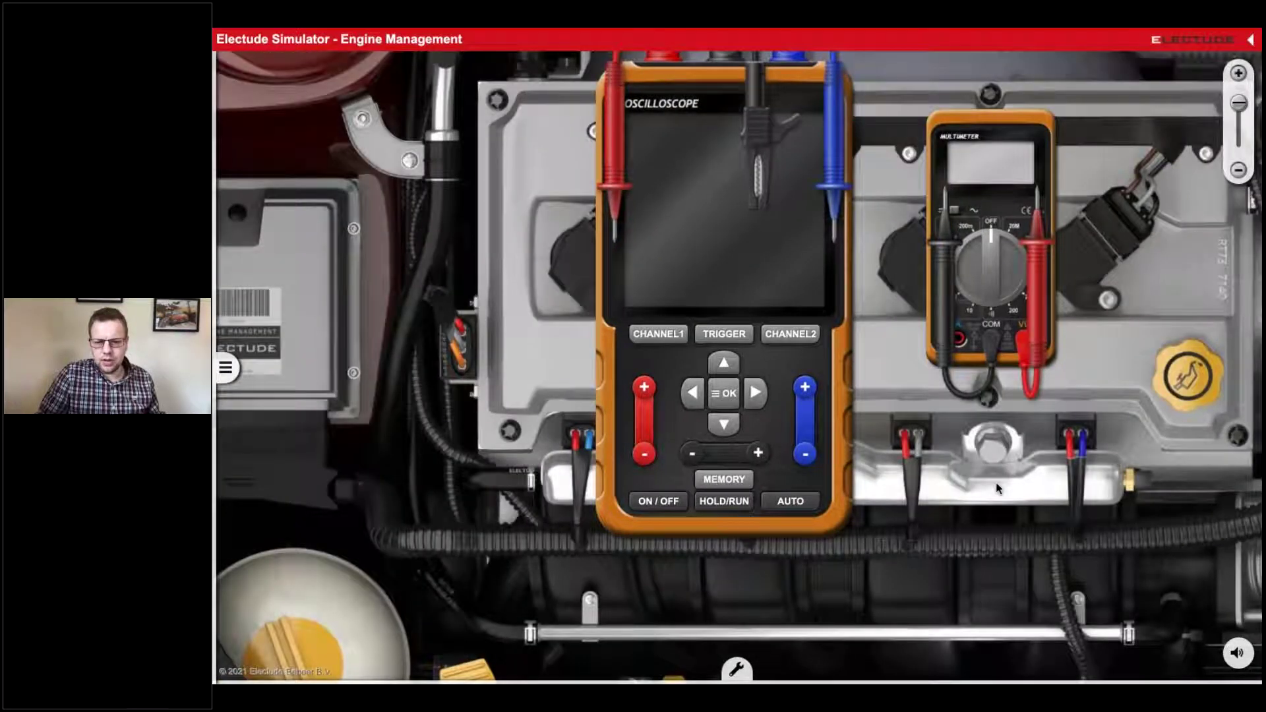
{"action": "left_click_drag", "start_coordinate": [783, 299], "coordinate": [541, 308]}
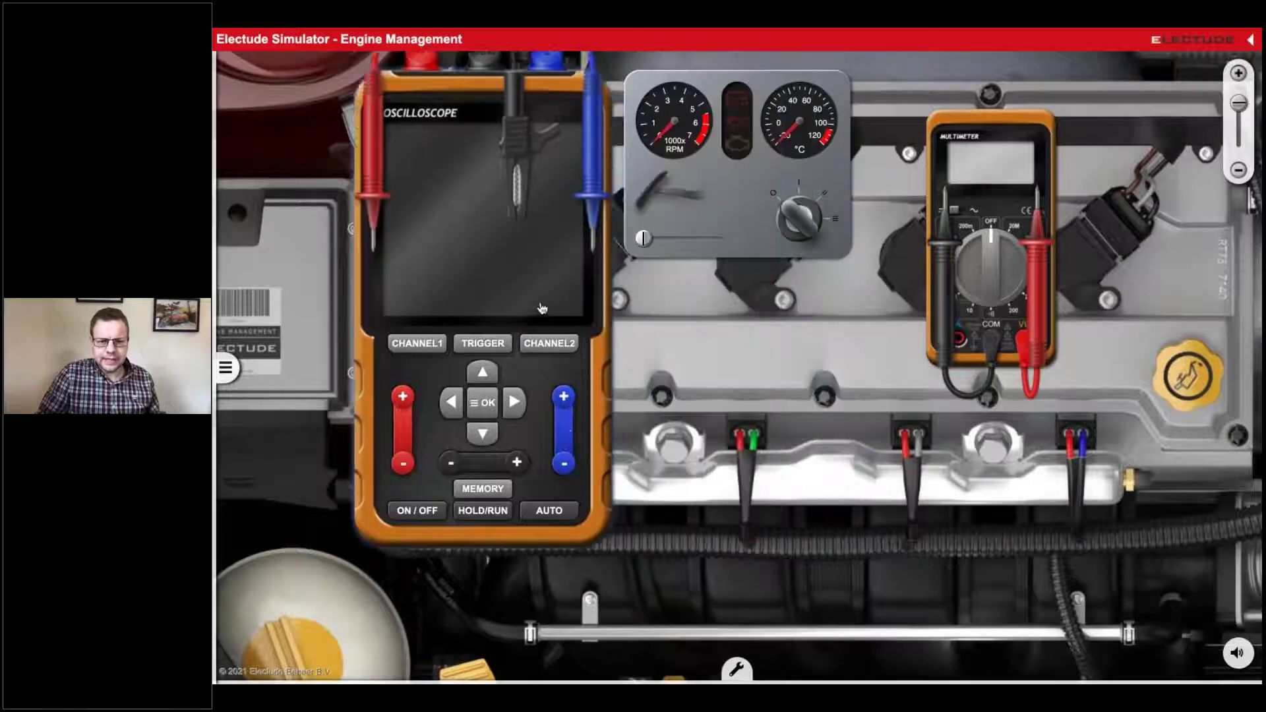
{"action": "scroll", "coordinate": [976, 451], "scroll_direction": "up", "scroll_amount": 2}
{"action": "left_click_drag", "start_coordinate": [964, 420], "coordinate": [856, 390]}
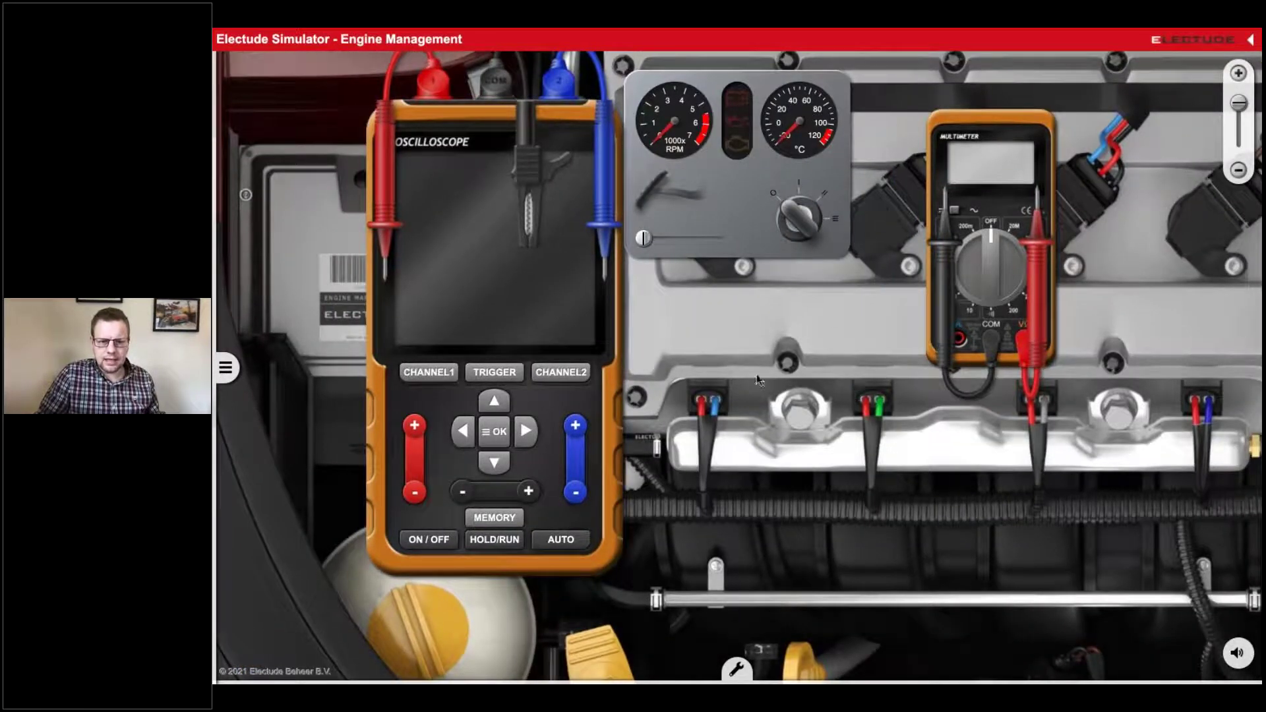
Attach the oscilloscope's black ground clamp to the battery's negative terminal
{"action": "scroll", "coordinate": [746, 302], "scroll_direction": "down", "scroll_amount": 2}
{"action": "left_click_drag", "start_coordinate": [745, 303], "coordinate": [565, 314]}
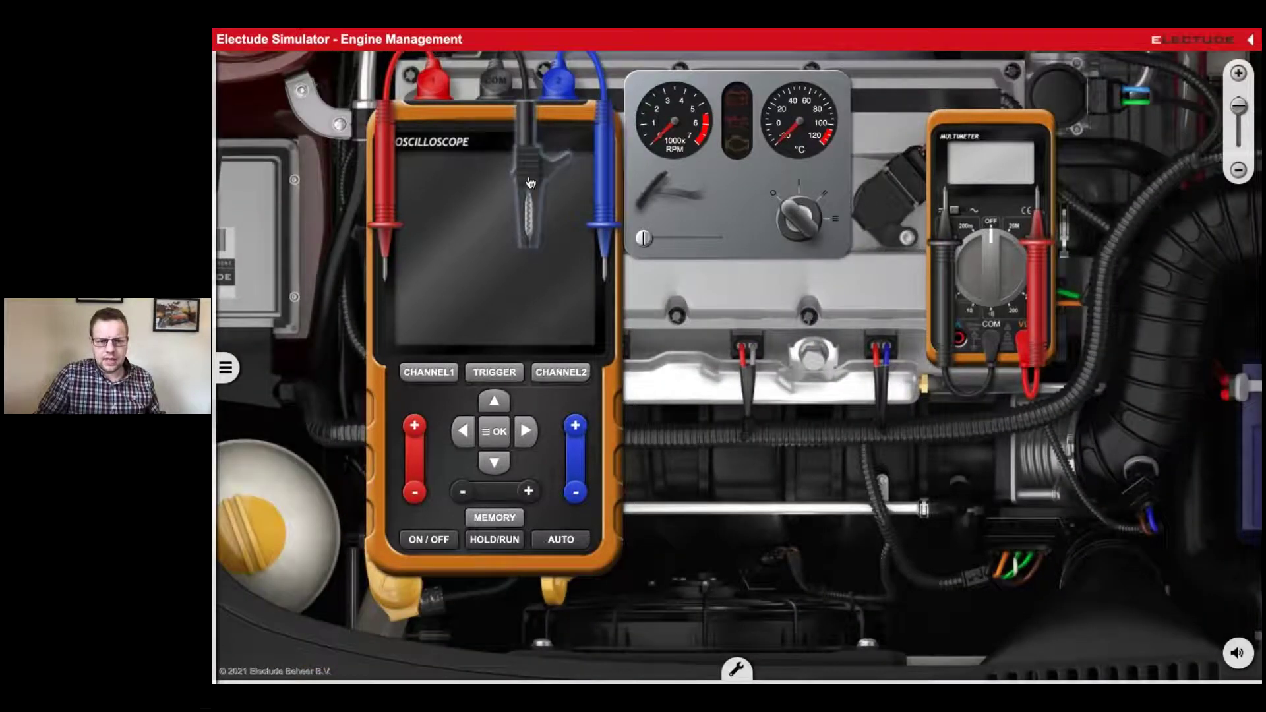
{"action": "left_click_drag", "start_coordinate": [893, 429], "coordinate": [546, 292]}
{"action": "left_click_drag", "start_coordinate": [533, 211], "coordinate": [1154, 343]}
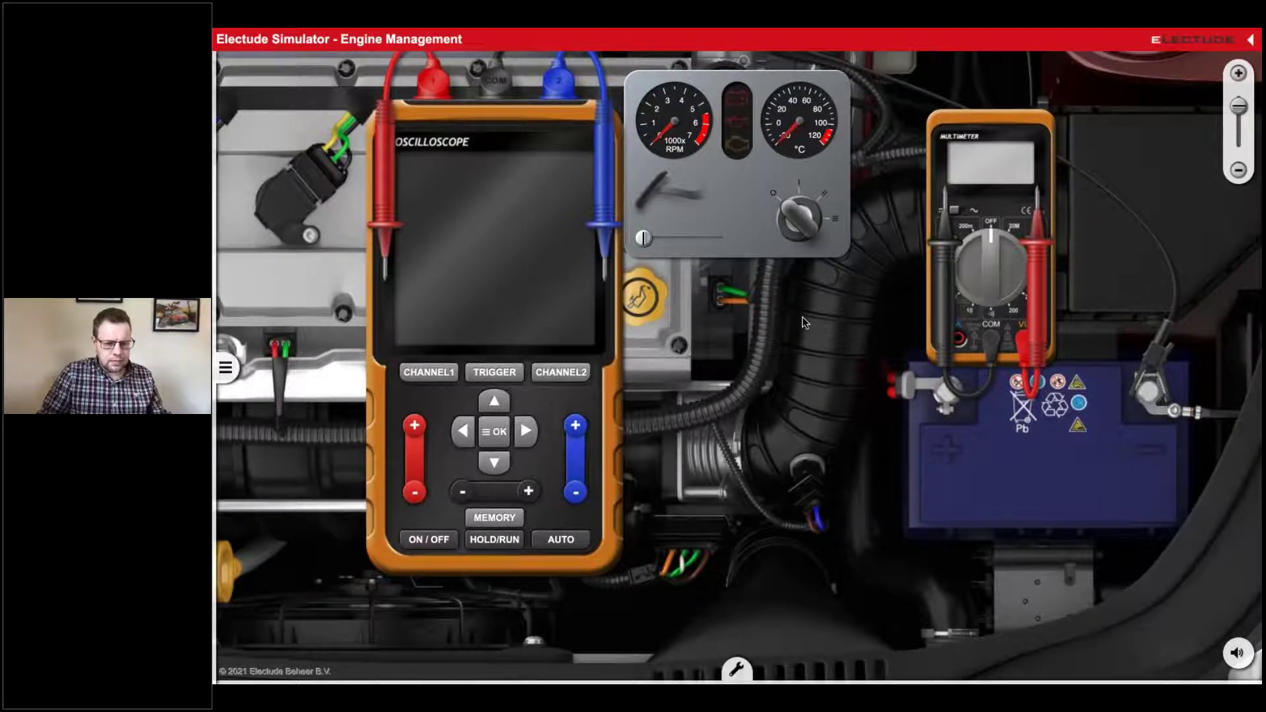
Hide the multimeter and the instrument panel, and move the oscilloscope between the engine and the battery
{"action": "left_click", "coordinate": [225, 367]}
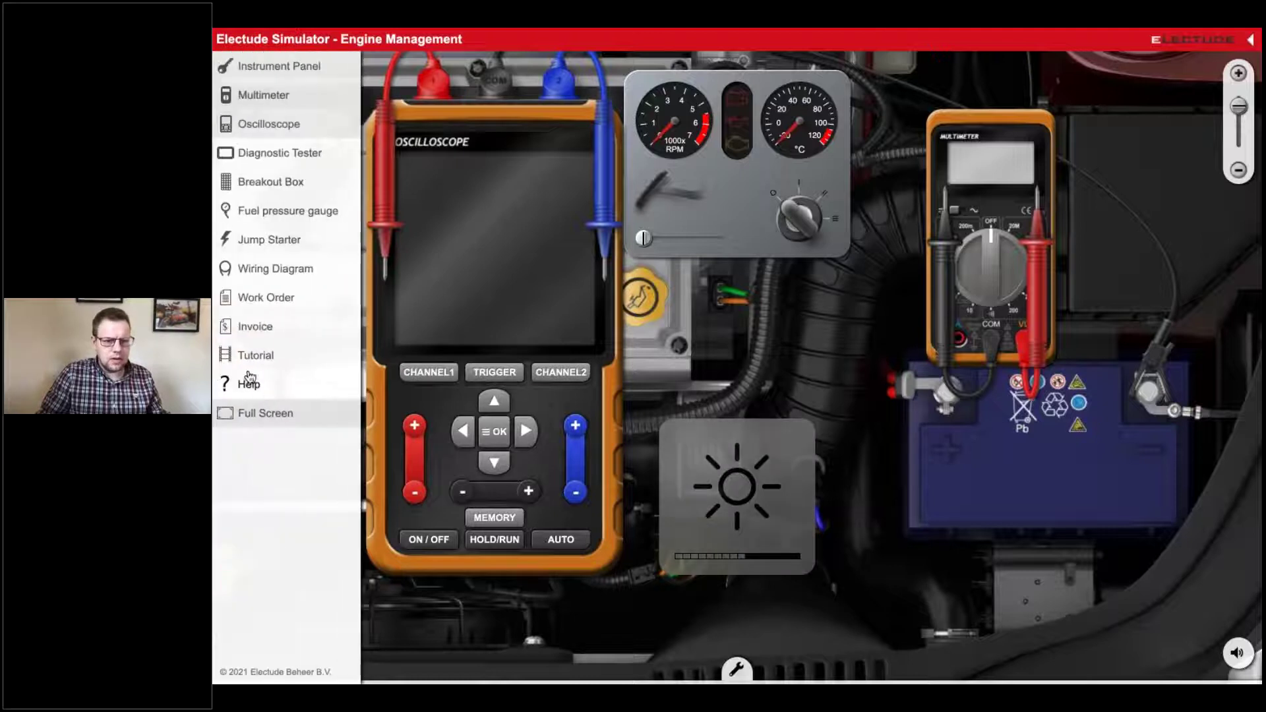
{"action": "left_click", "coordinate": [269, 96]}
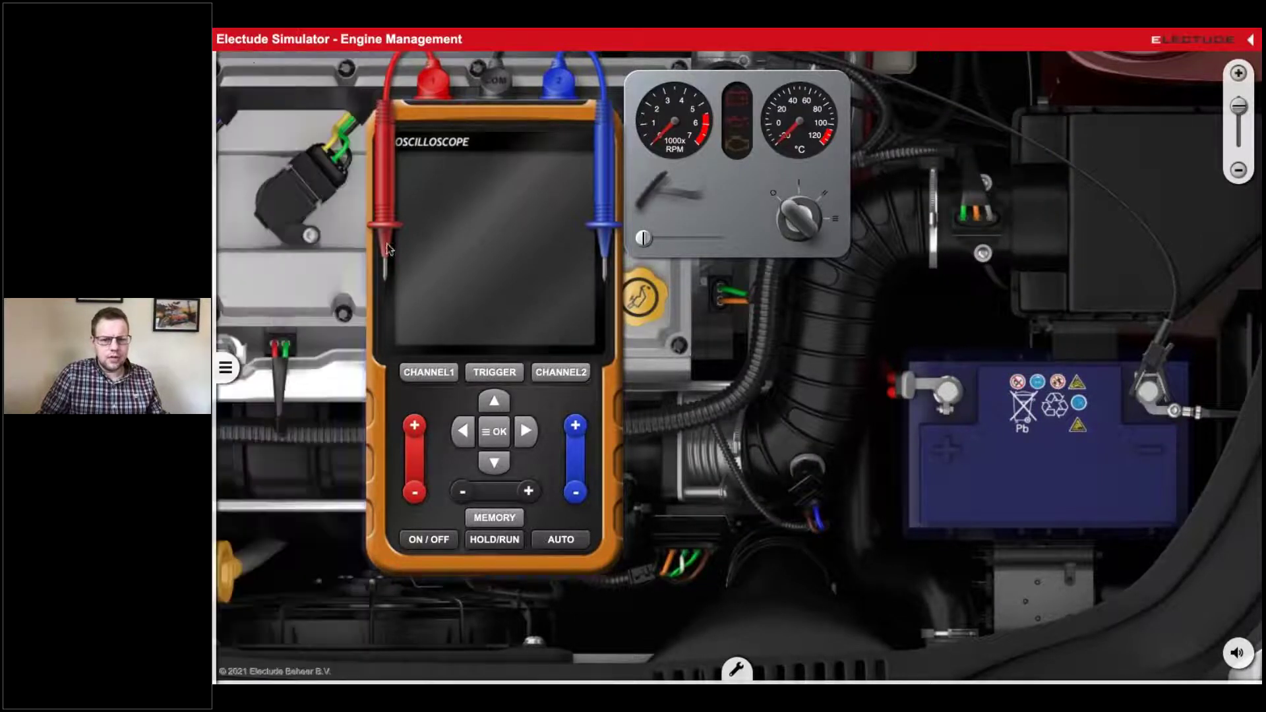
{"action": "left_click", "coordinate": [231, 364]}
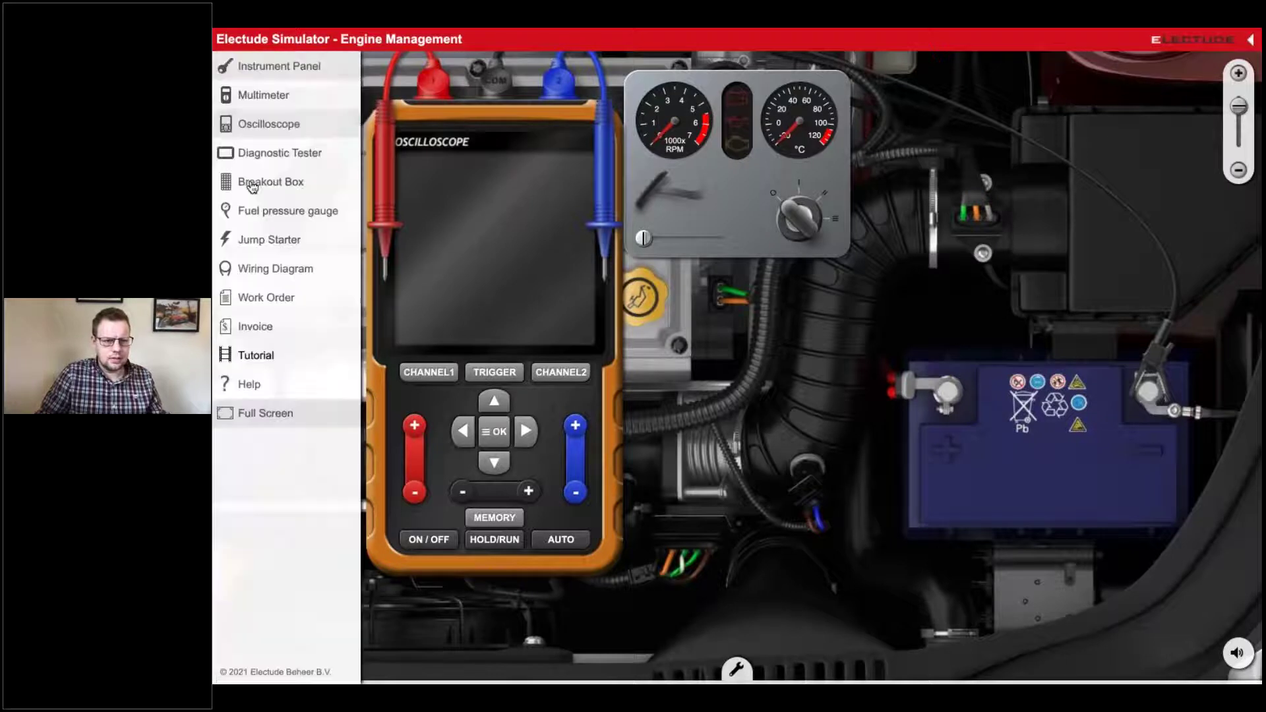
{"action": "left_click", "coordinate": [272, 79]}
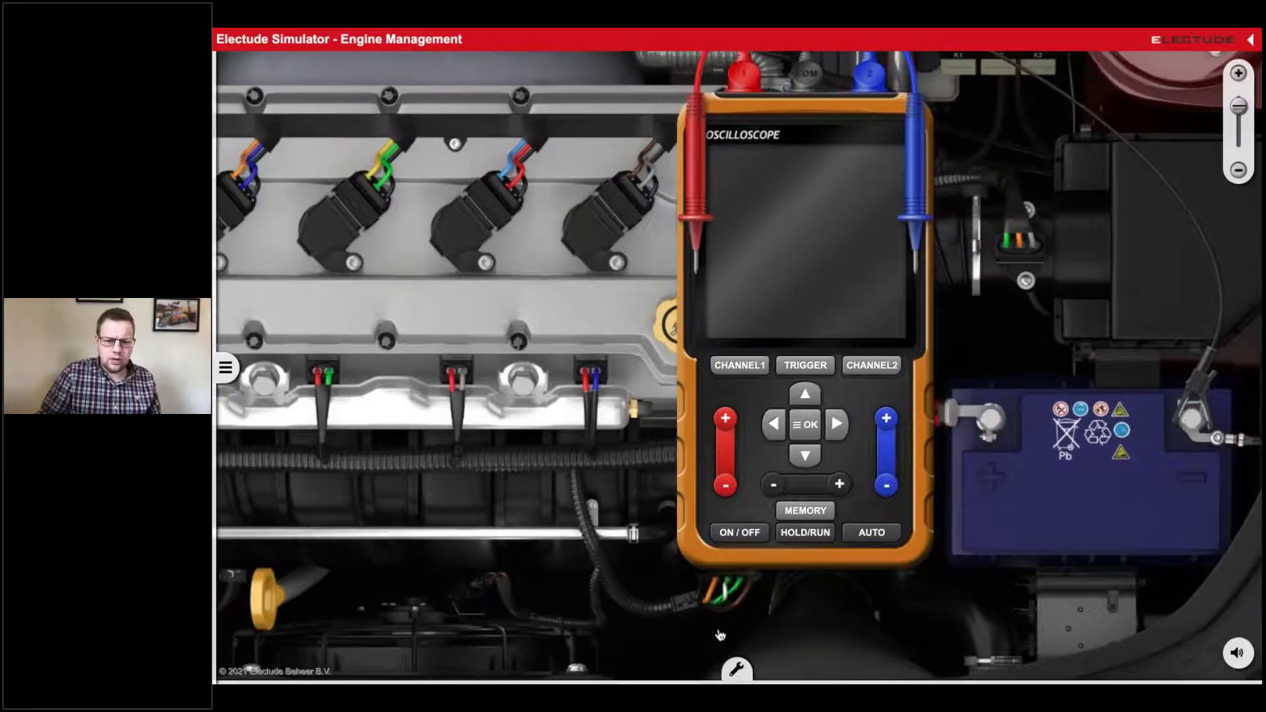
Connect the oscilloscope's red channel 1 probe to the blue wire of the first injector
{"action": "left_click_drag", "start_coordinate": [525, 533], "coordinate": [772, 663]}
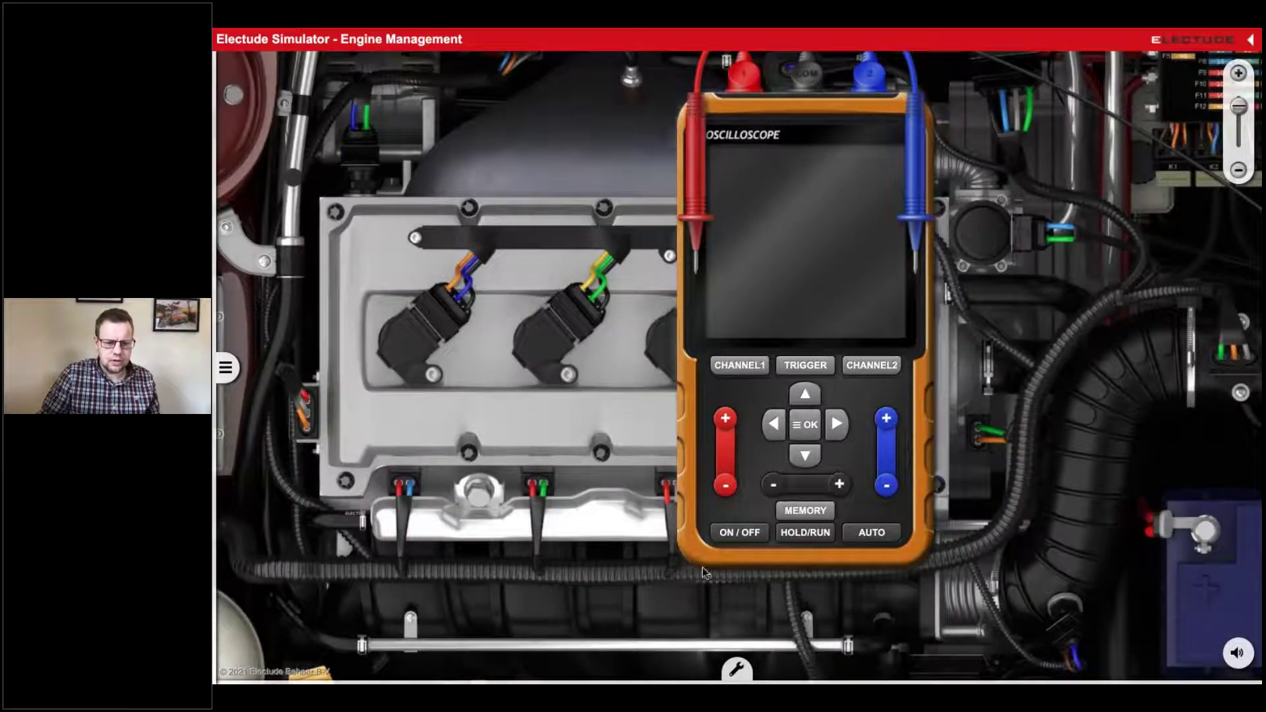
{"action": "left_click_drag", "start_coordinate": [695, 218], "coordinate": [414, 488]}
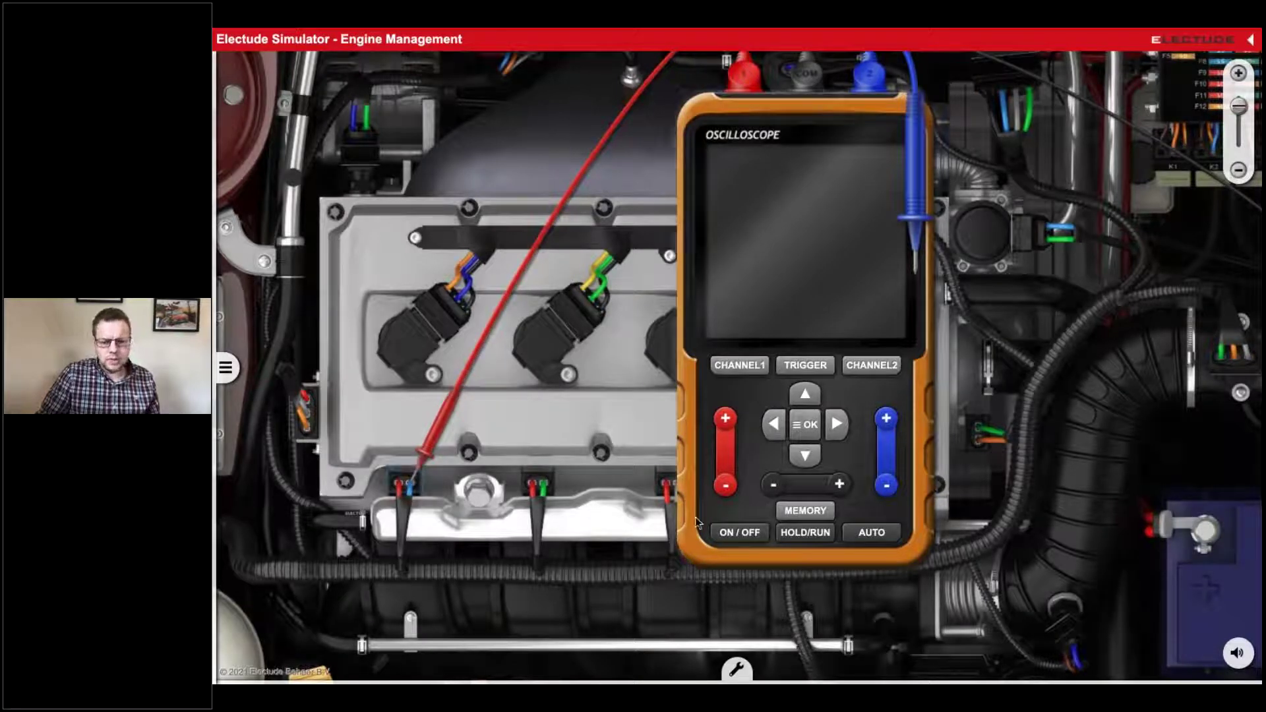
Switch on the oscilloscope and bring the instrument panel back up to run the engine
{"action": "left_click", "coordinate": [740, 532]}
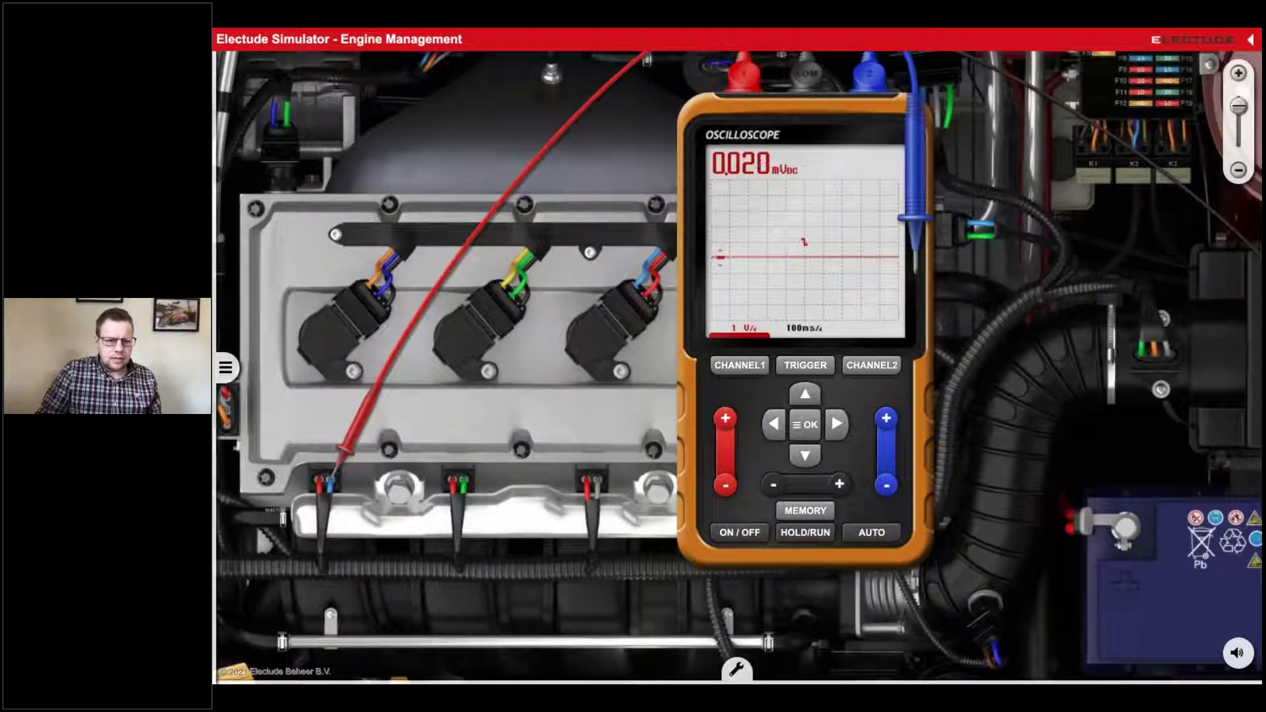
{"action": "left_click", "coordinate": [225, 368]}
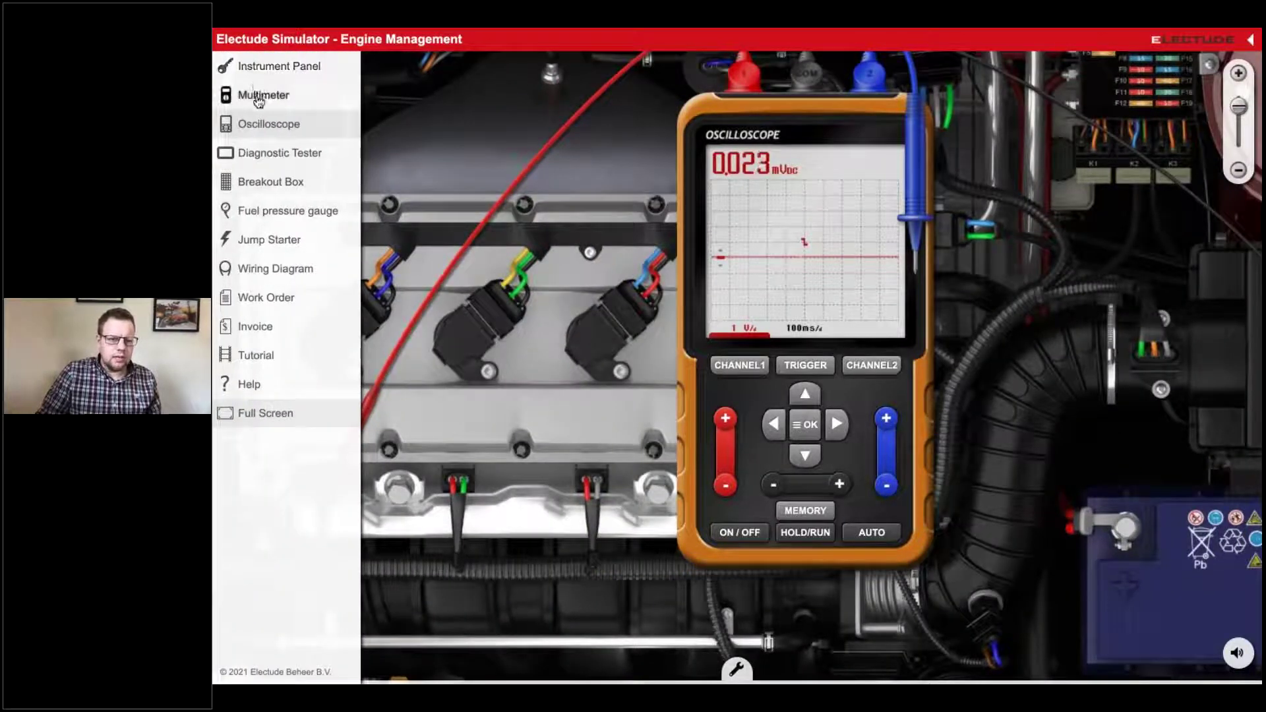
{"action": "left_click", "coordinate": [257, 71]}
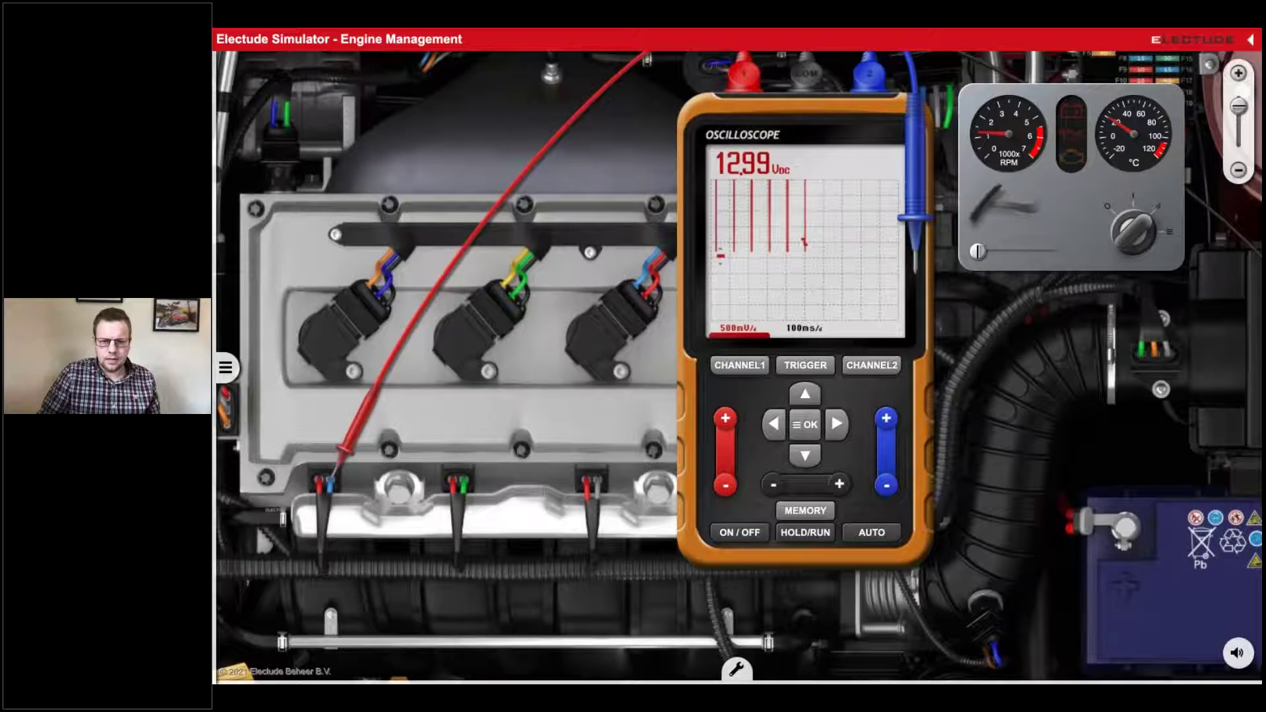
Set the oscilloscope's channel 1 vertical scale to 10 V per division
{"action": "left_click", "coordinate": [725, 486]}
{"action": "left_click", "coordinate": [724, 486]}
{"action": "left_click", "coordinate": [725, 486]}
{"action": "left_click", "coordinate": [725, 486]}
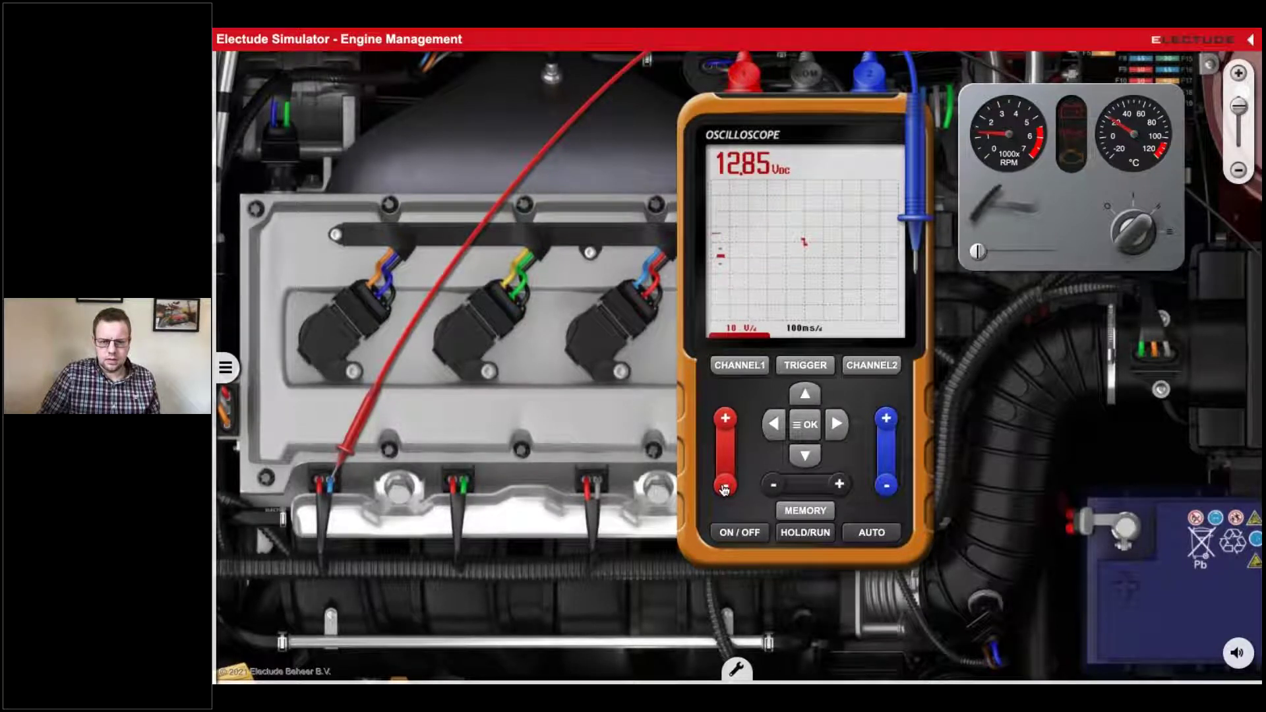
Set the oscilloscope's time base to 5 ms per division to show a single injector pulse
{"action": "left_click", "coordinate": [773, 485]}
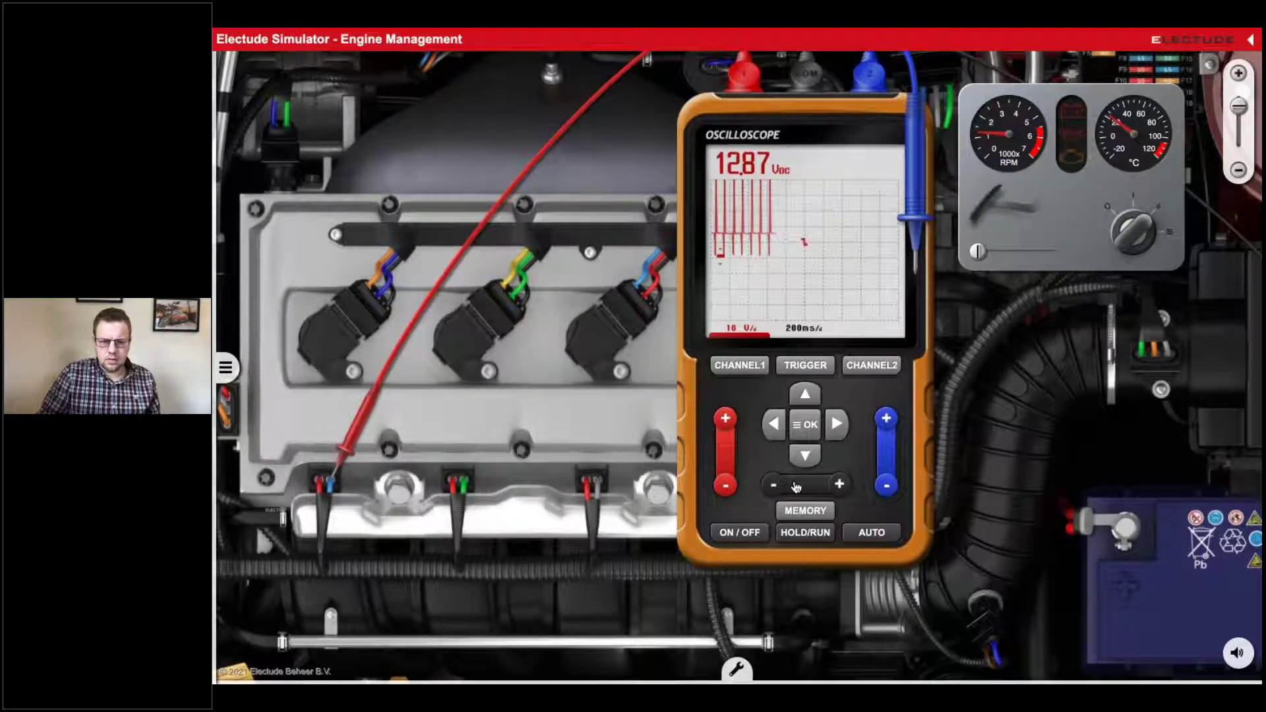
{"action": "left_click", "coordinate": [838, 485]}
{"action": "left_click", "coordinate": [838, 485]}
{"action": "left_click", "coordinate": [838, 484]}
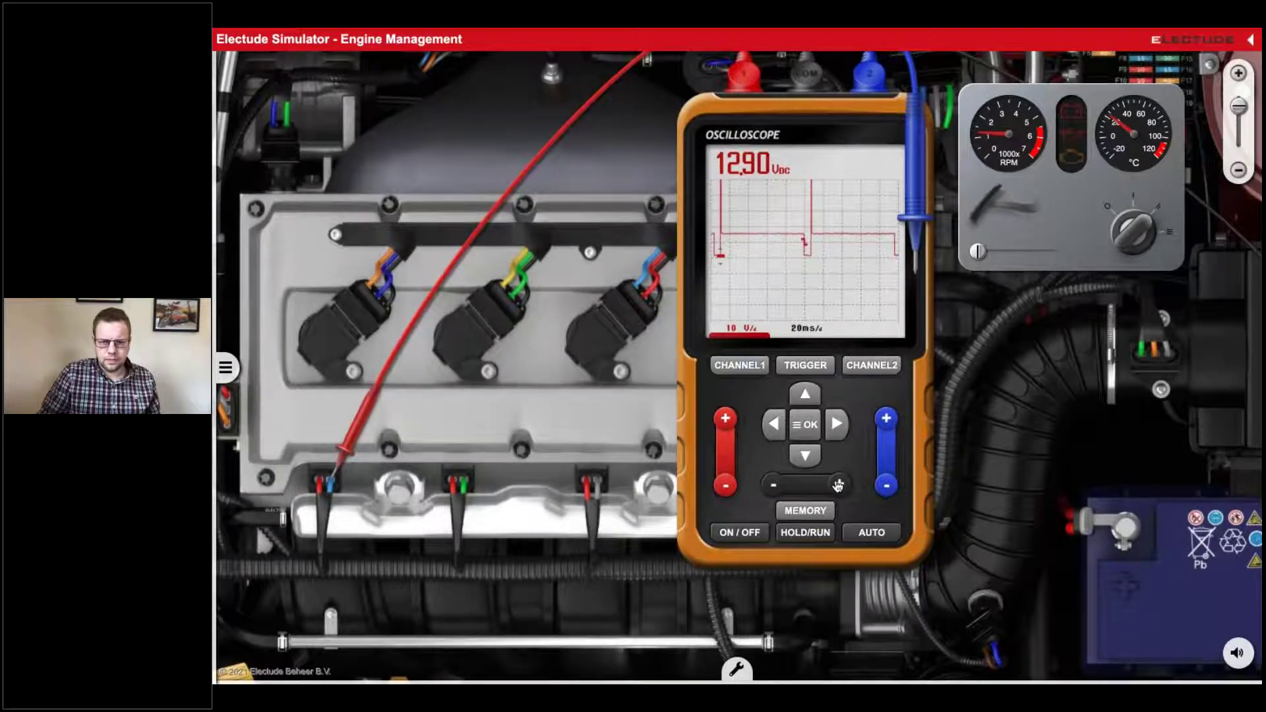
{"action": "left_click", "coordinate": [838, 485]}
{"action": "left_click", "coordinate": [838, 485]}
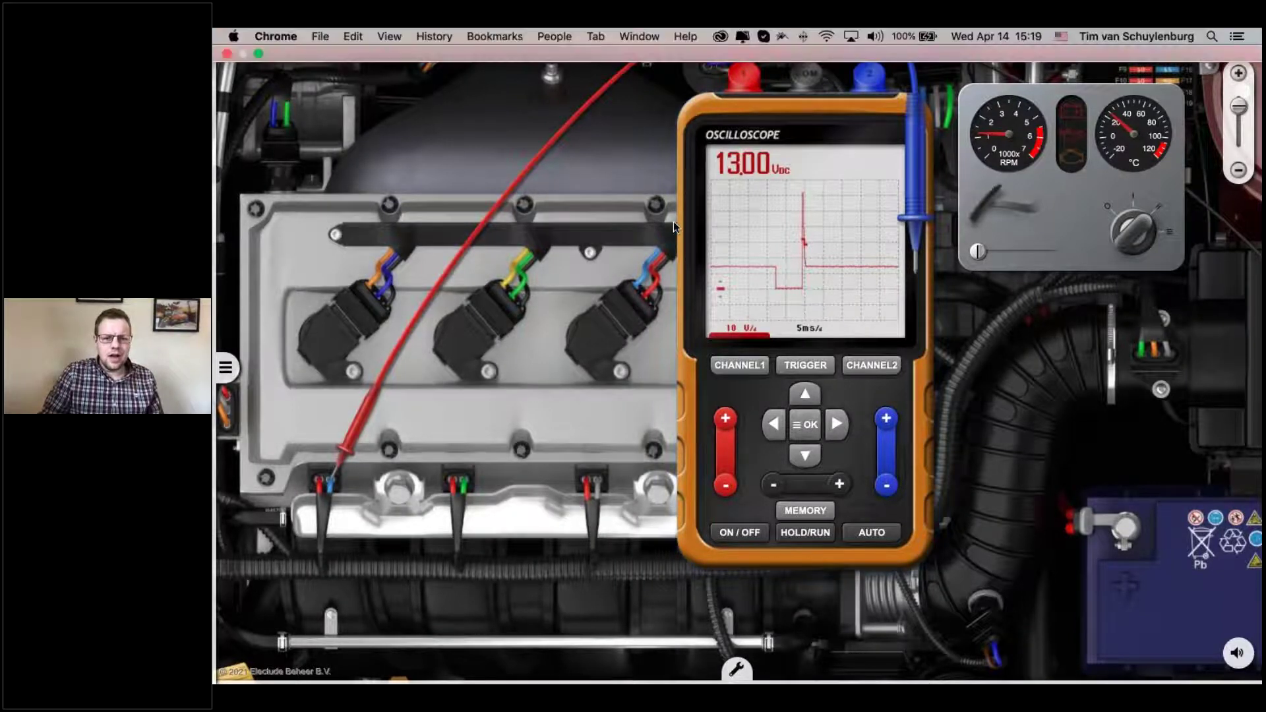
Bring up the Diagnostic Tester and place it beside the oscilloscope, leaving the first injector's probe connection in view
{"action": "left_click", "coordinate": [225, 368]}
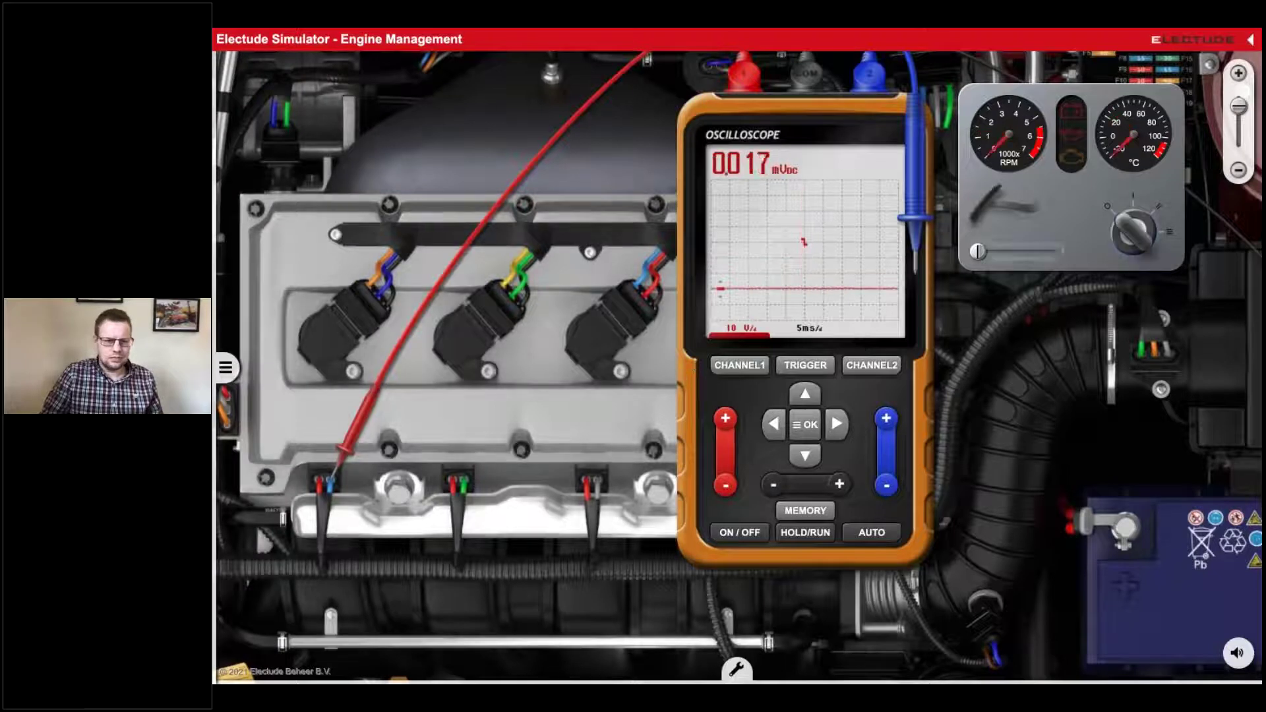
{"action": "mouse_move", "coordinate": [238, 367]}
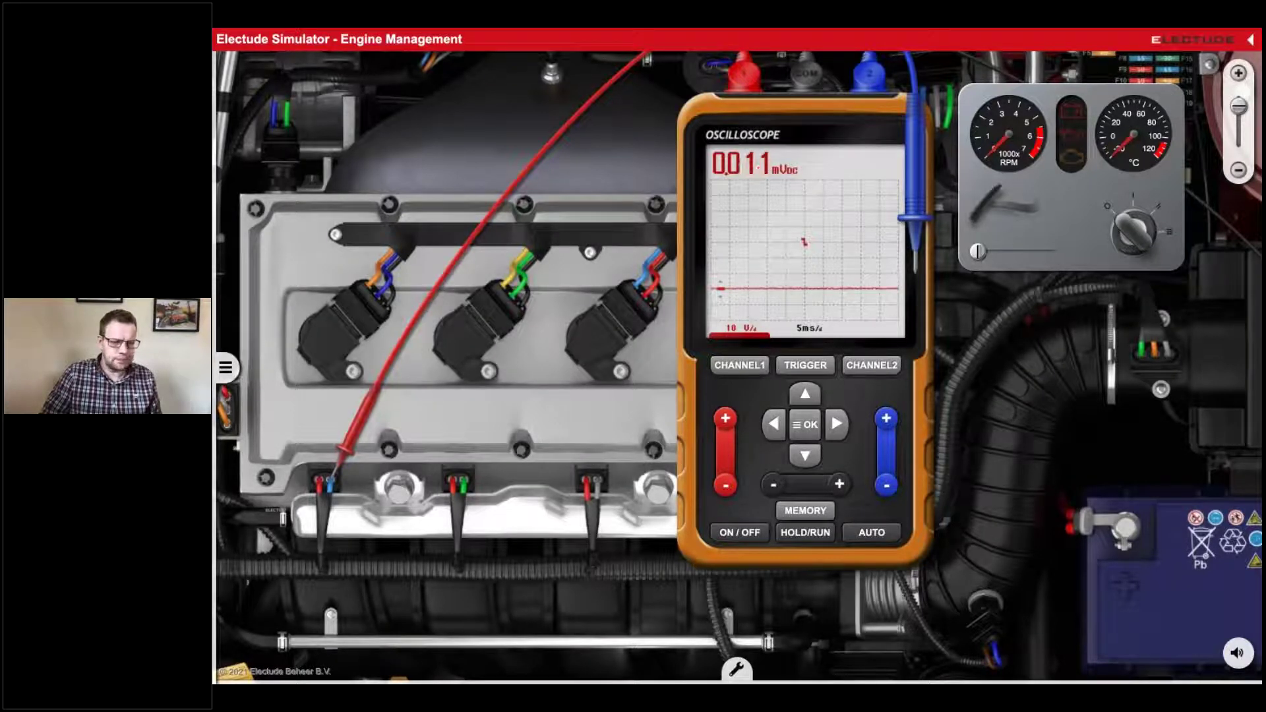
{"action": "left_click", "coordinate": [225, 367]}
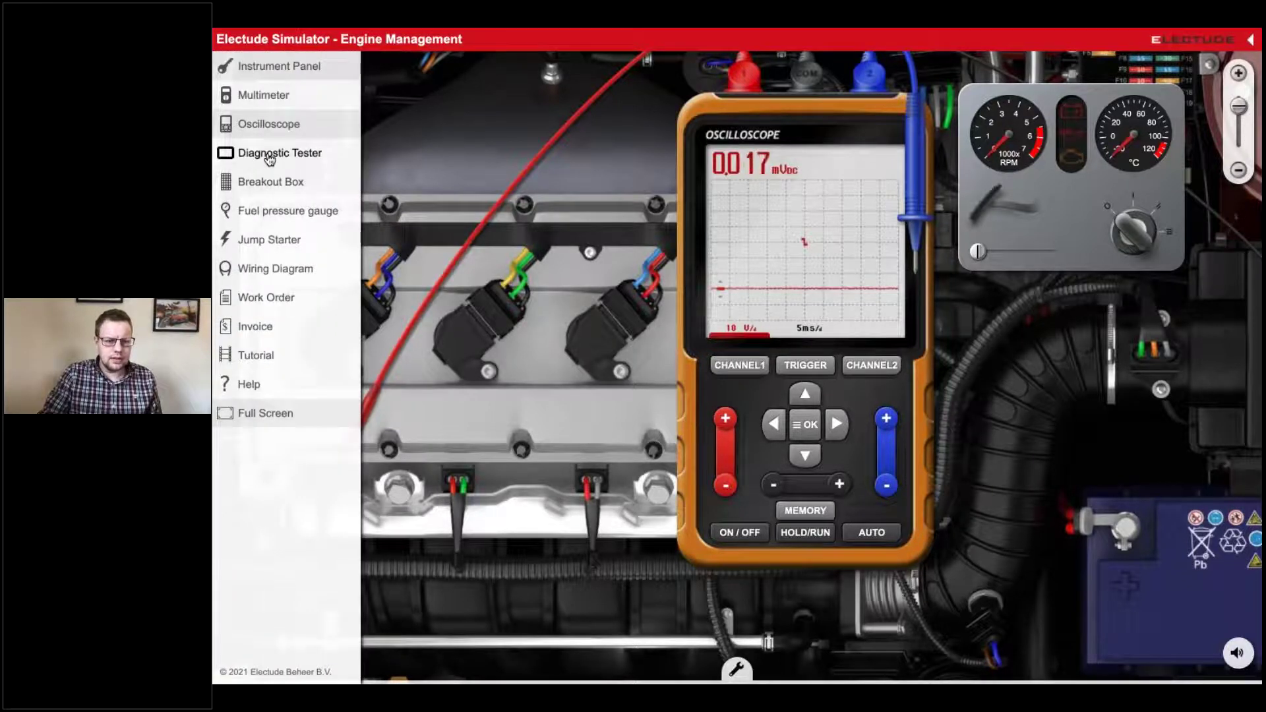
{"action": "left_click", "coordinate": [281, 155]}
{"action": "left_click_drag", "start_coordinate": [626, 371], "coordinate": [343, 73]}
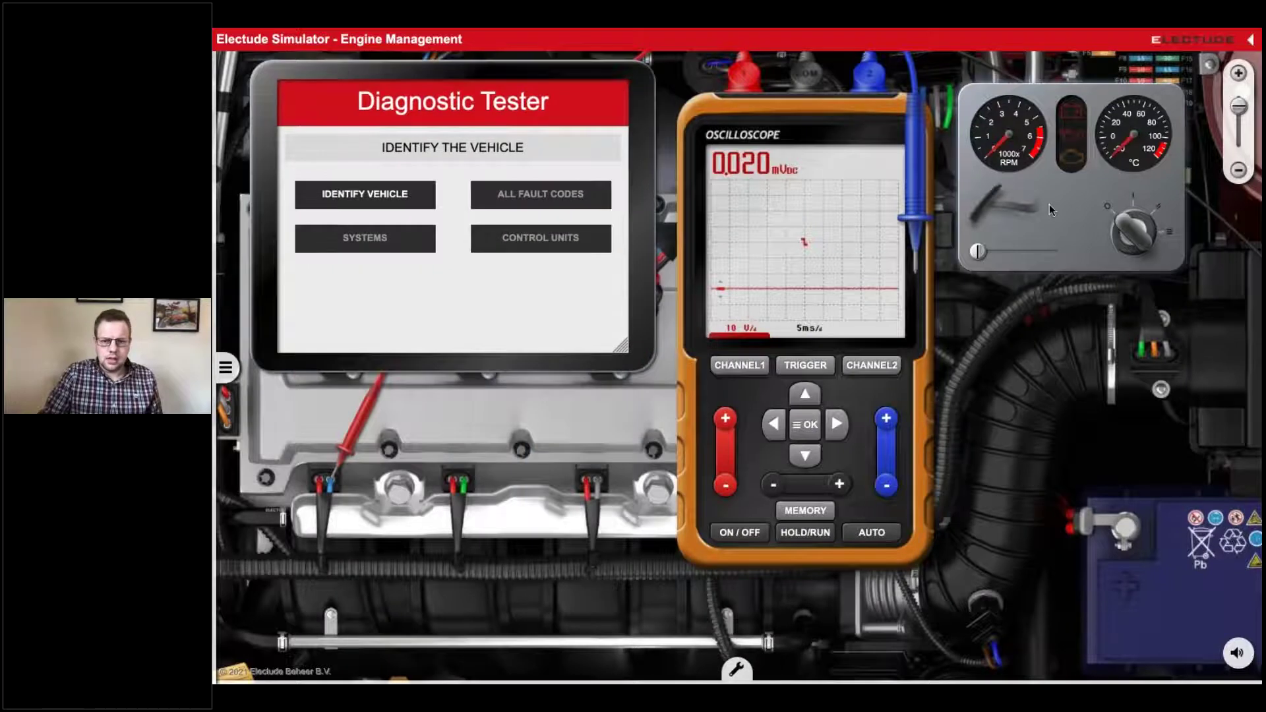
With the ignition switched on, identify the vehicle and read all its fault codes on the Diagnostic Tester
{"action": "left_click", "coordinate": [1136, 223]}
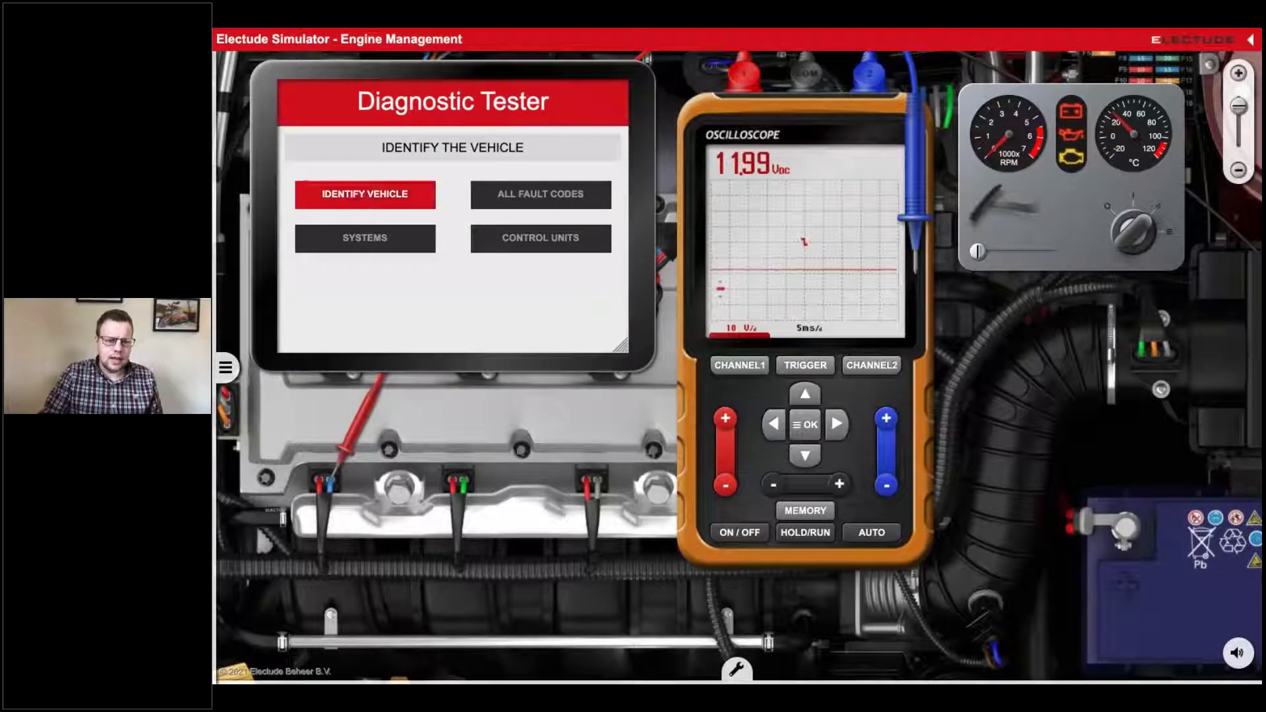
{"action": "left_click", "coordinate": [362, 204]}
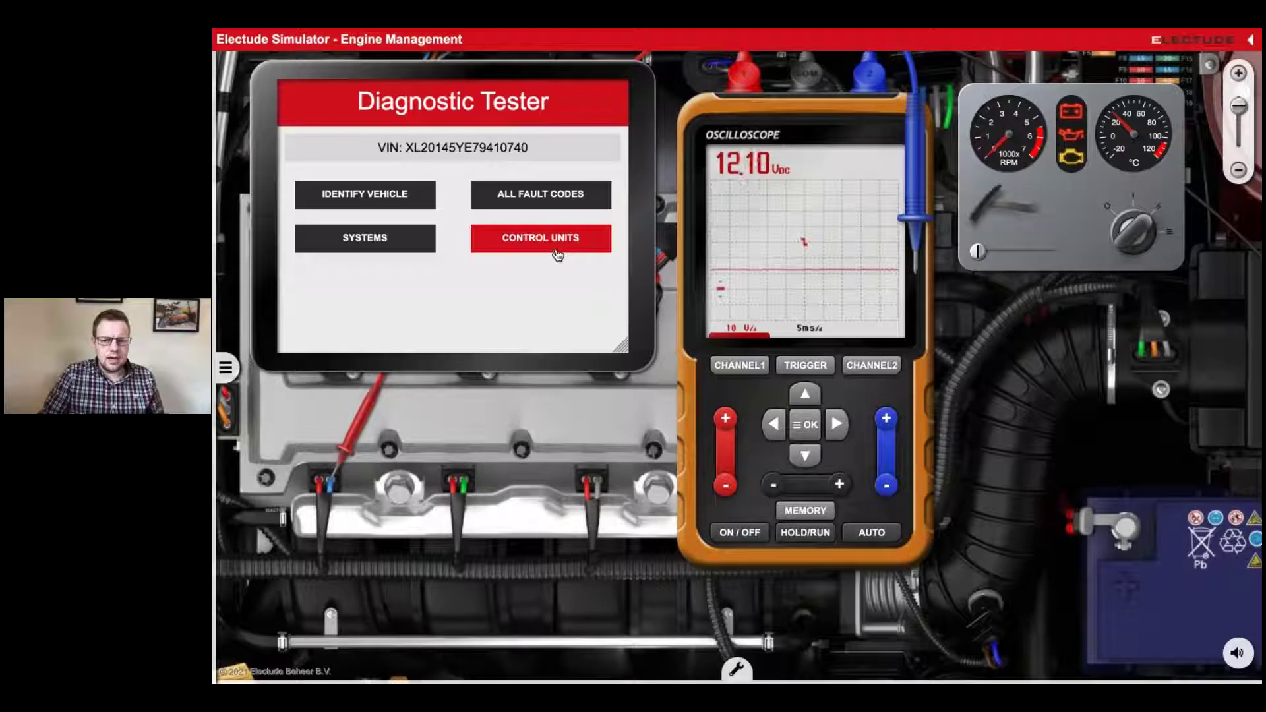
{"action": "left_click", "coordinate": [546, 208]}
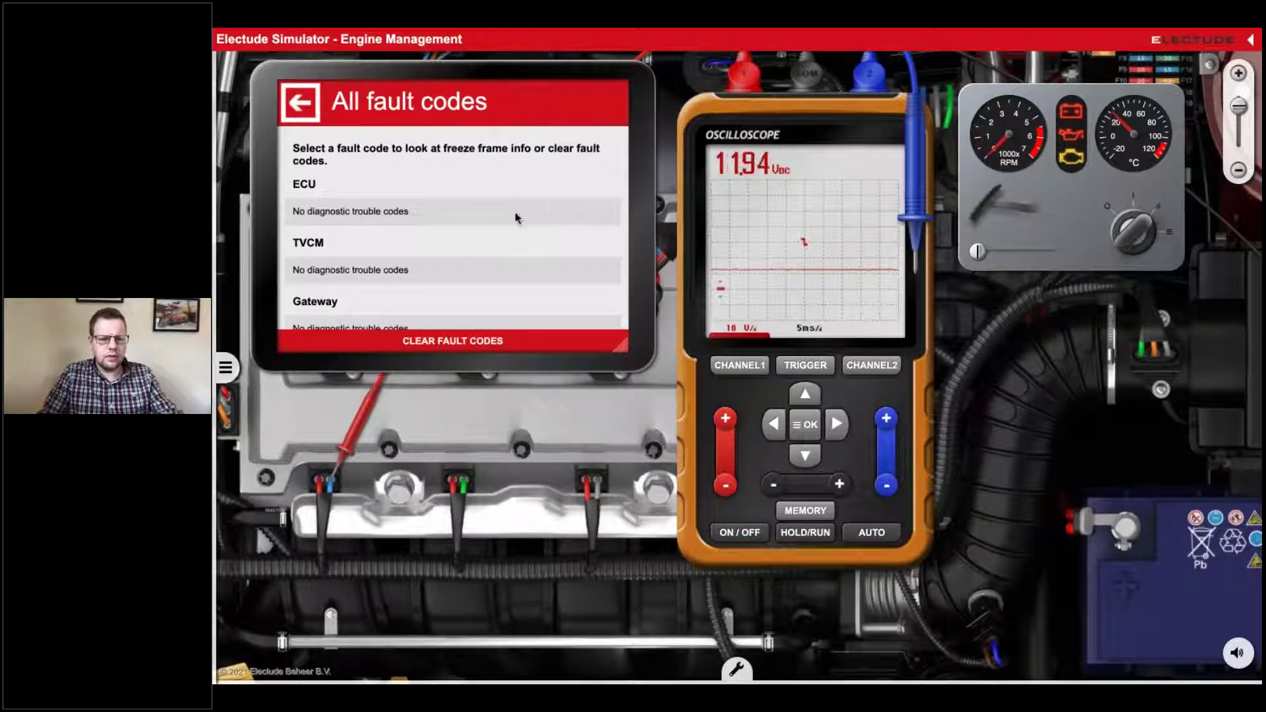
{"action": "scroll", "coordinate": [452, 276], "scroll_direction": "down", "scroll_amount": 1}
{"action": "scroll", "coordinate": [453, 276], "scroll_direction": "up", "scroll_amount": 2}
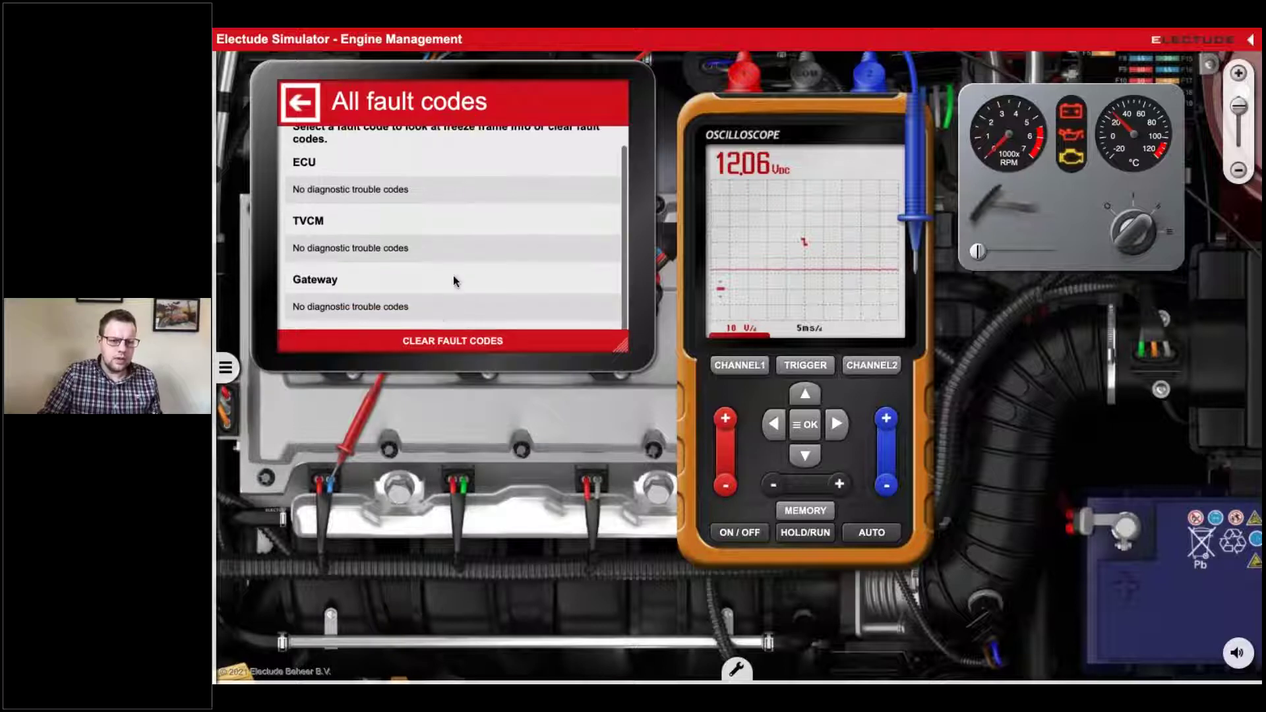
{"action": "scroll", "coordinate": [453, 276], "scroll_direction": "down", "scroll_amount": 1}
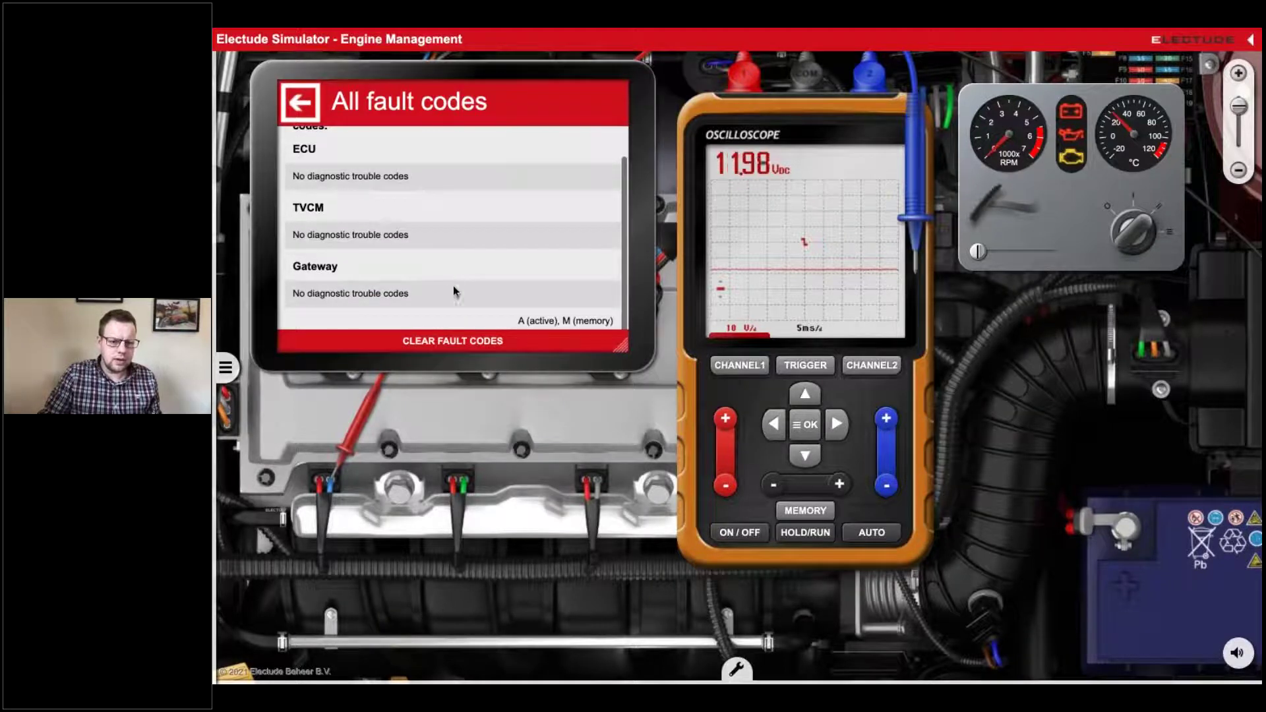
Unplug the second injector's connector with the red and green wires and reload the list of all fault codes
{"action": "left_click", "coordinate": [463, 484]}
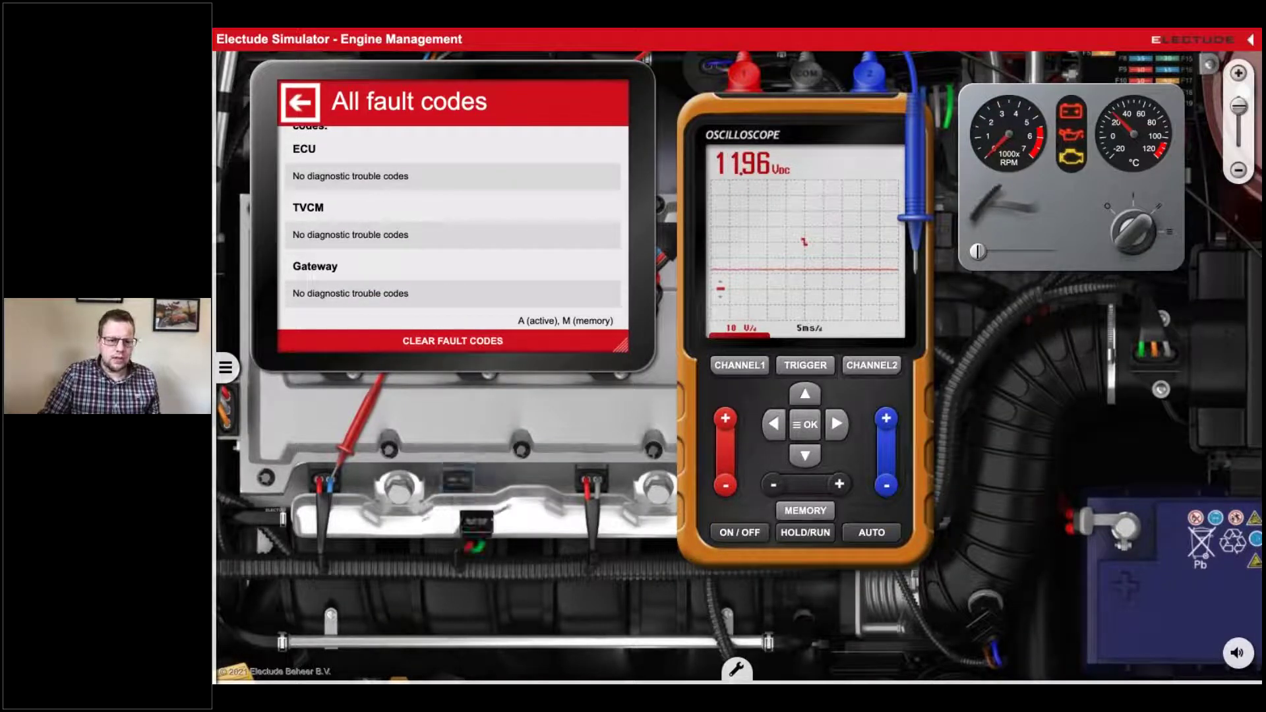
{"action": "left_click", "coordinate": [312, 114]}
{"action": "left_click", "coordinate": [561, 203]}
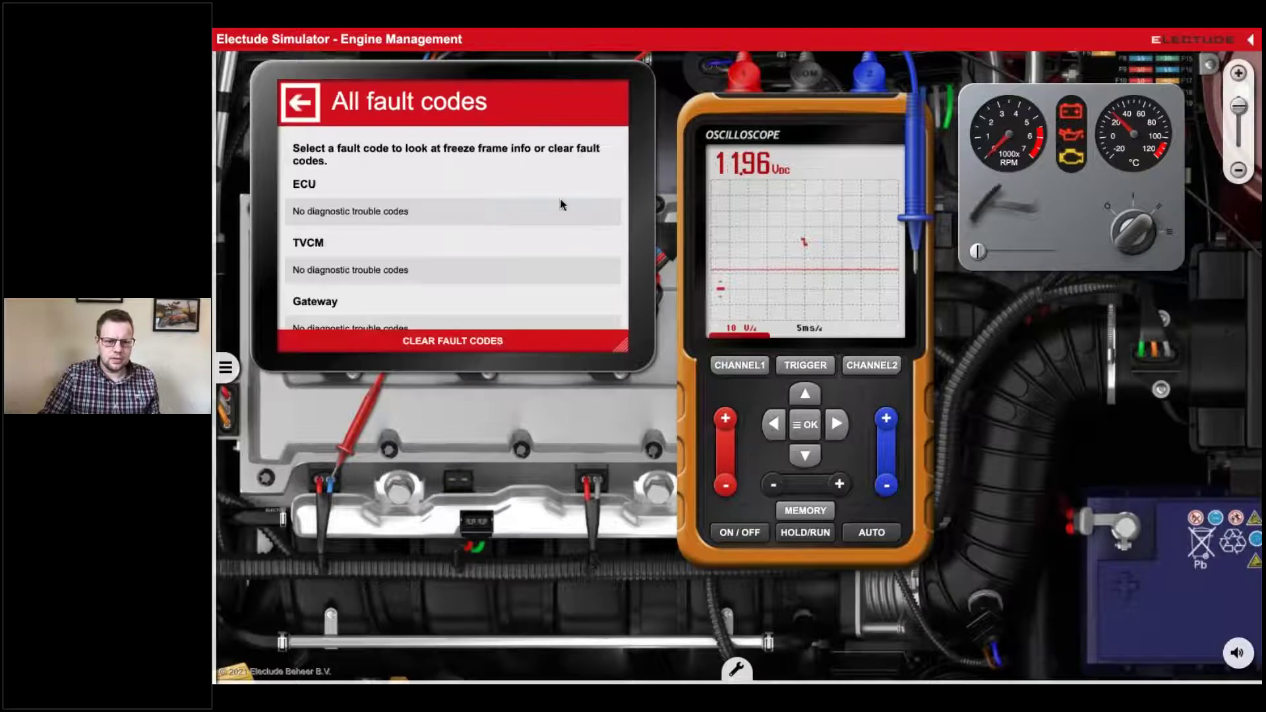
Start the engine with the second injector unplugged and read all fault codes again
{"action": "left_click", "coordinate": [1140, 223]}
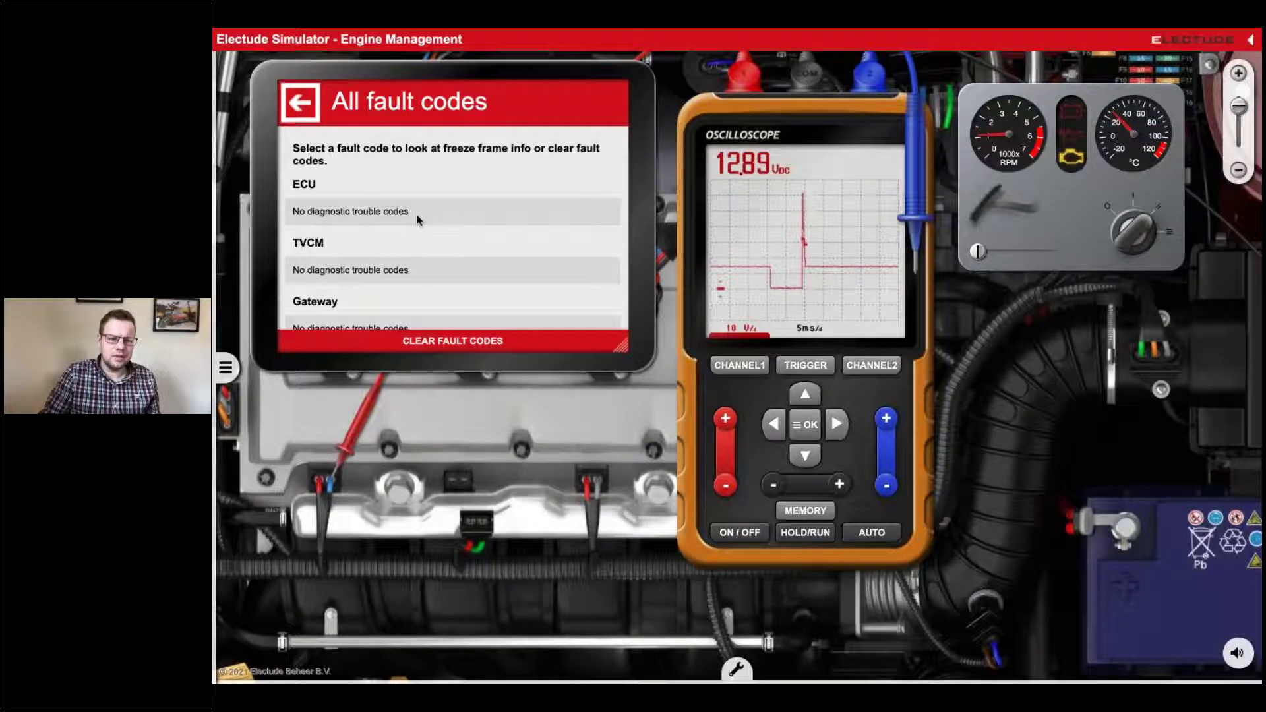
{"action": "left_click", "coordinate": [300, 102]}
{"action": "left_click", "coordinate": [537, 192]}
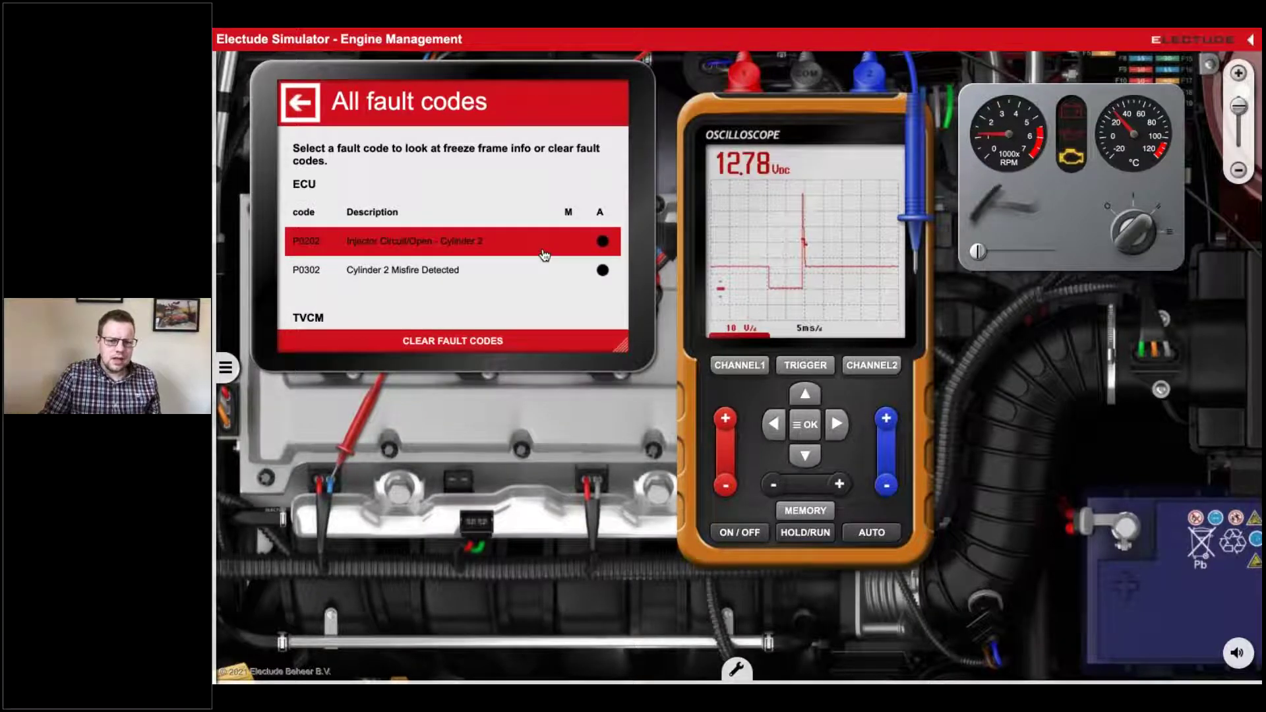
{"action": "scroll", "coordinate": [544, 255], "scroll_direction": "down", "scroll_amount": 2}
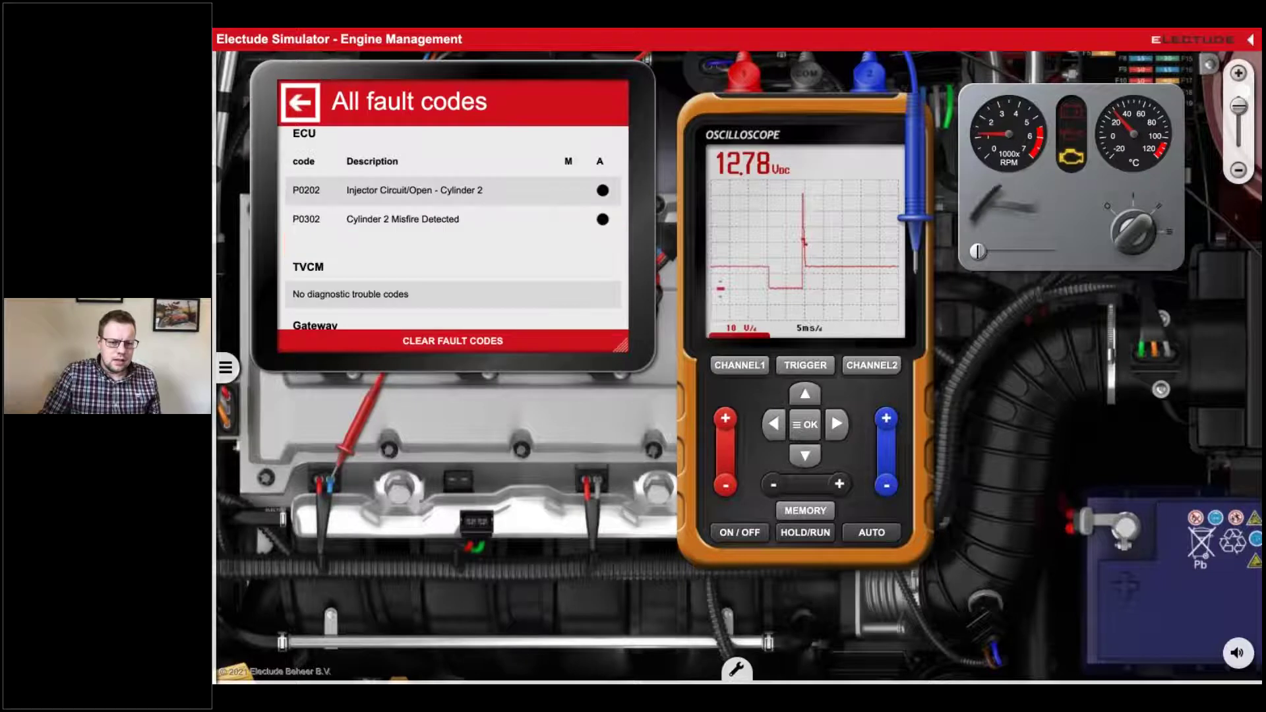
Leave full-screen mode and mute the simulator's browser tab
{"action": "left_click", "coordinate": [226, 371]}
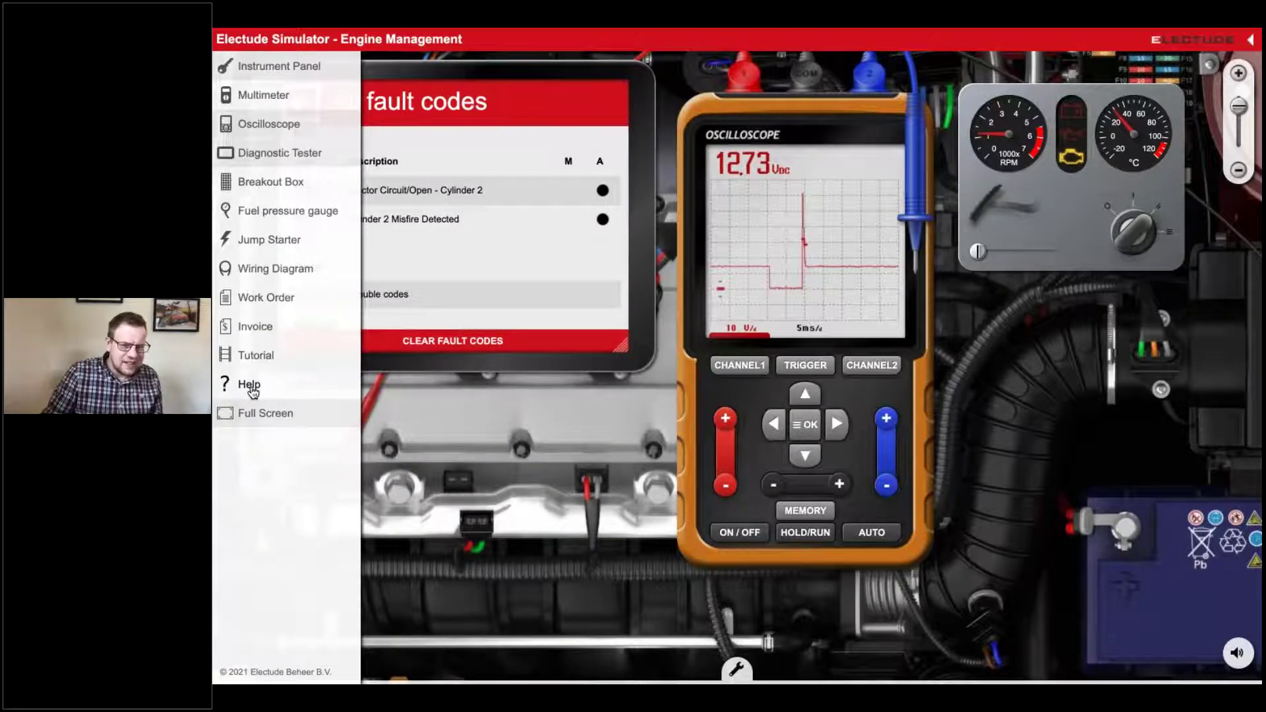
{"action": "key", "text": "Escape"}
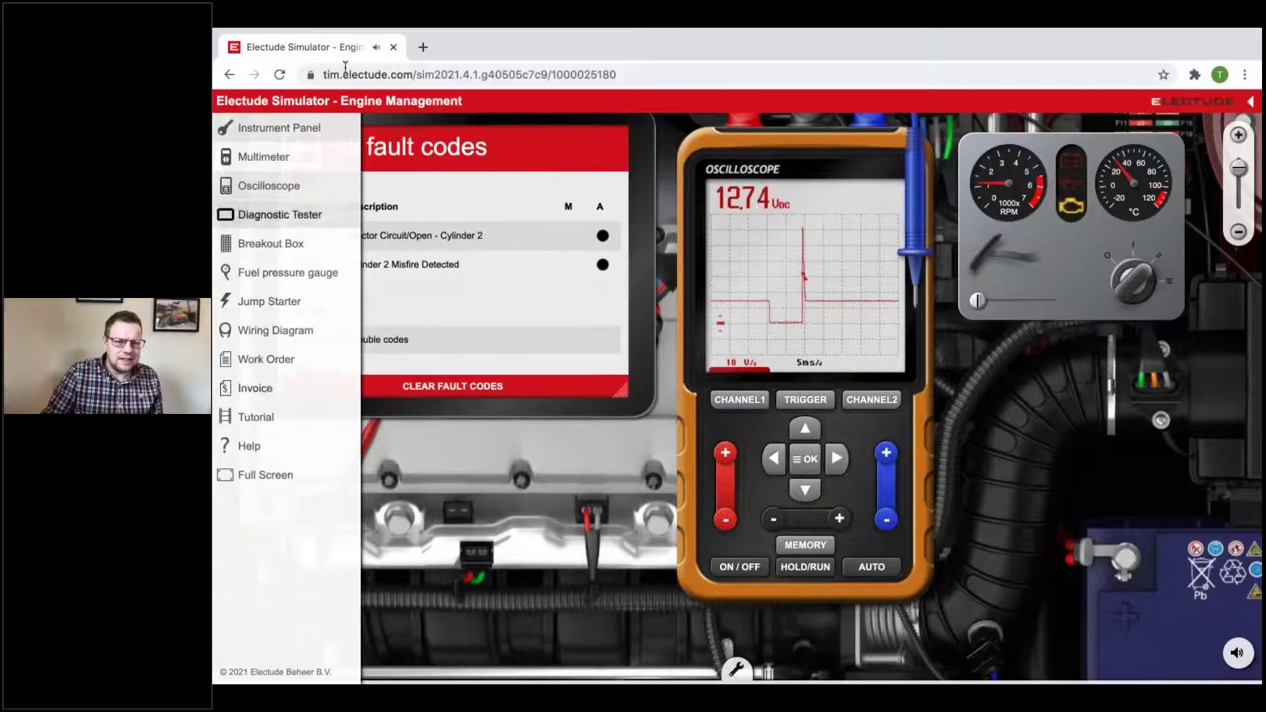
{"action": "right_click", "coordinate": [372, 47]}
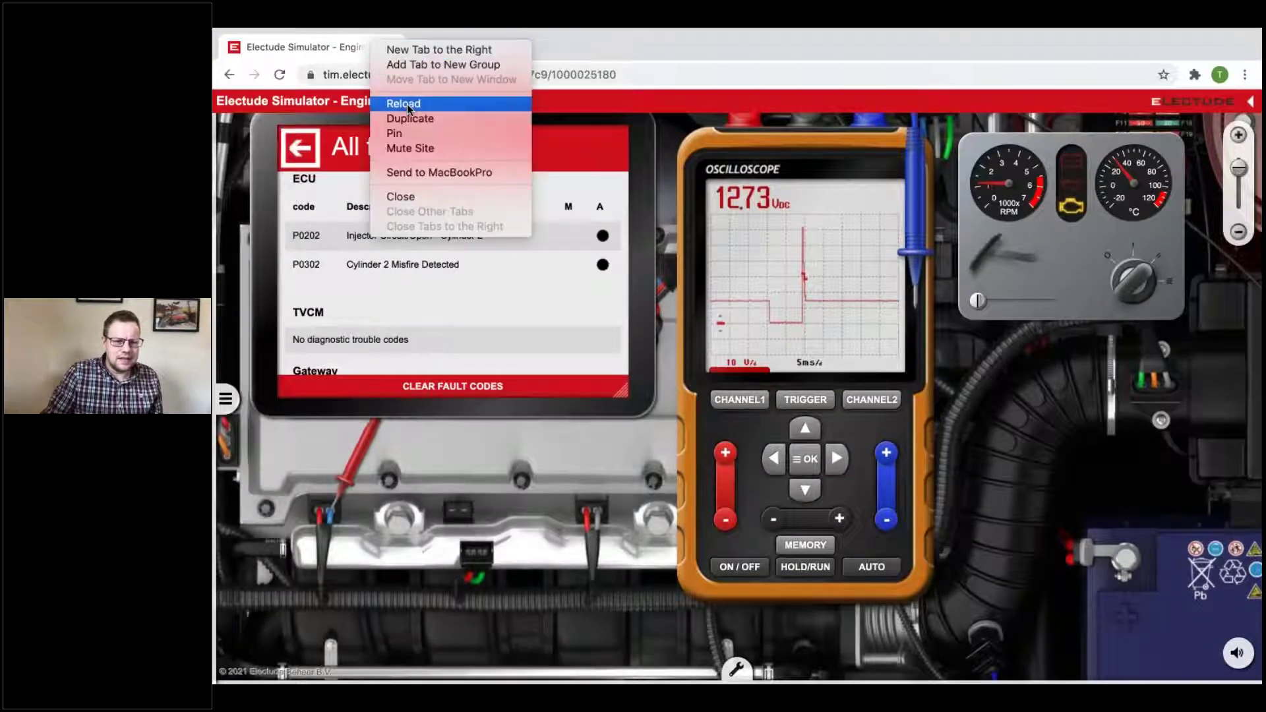
{"action": "left_click", "coordinate": [424, 147]}
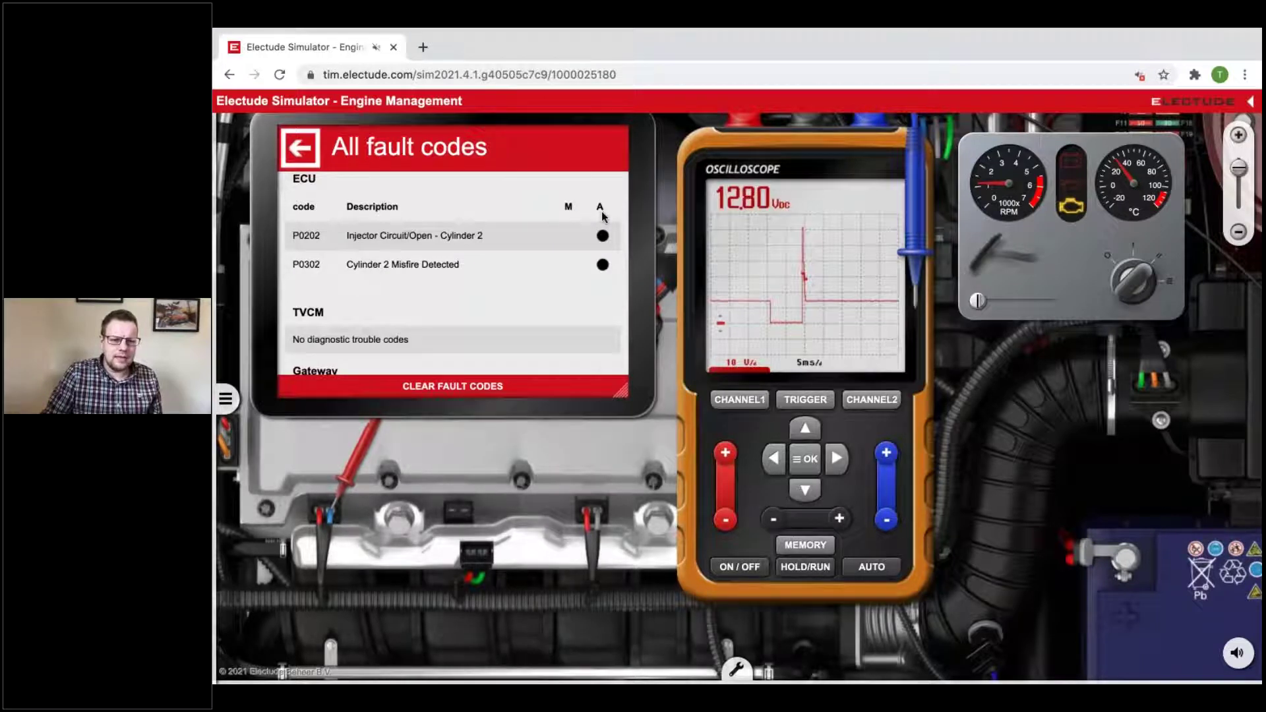
Open the freeze frame data of fault code P0202, Injector Circuit/Open - Cylinder 2, and look through its parameters
{"action": "left_click", "coordinate": [586, 243]}
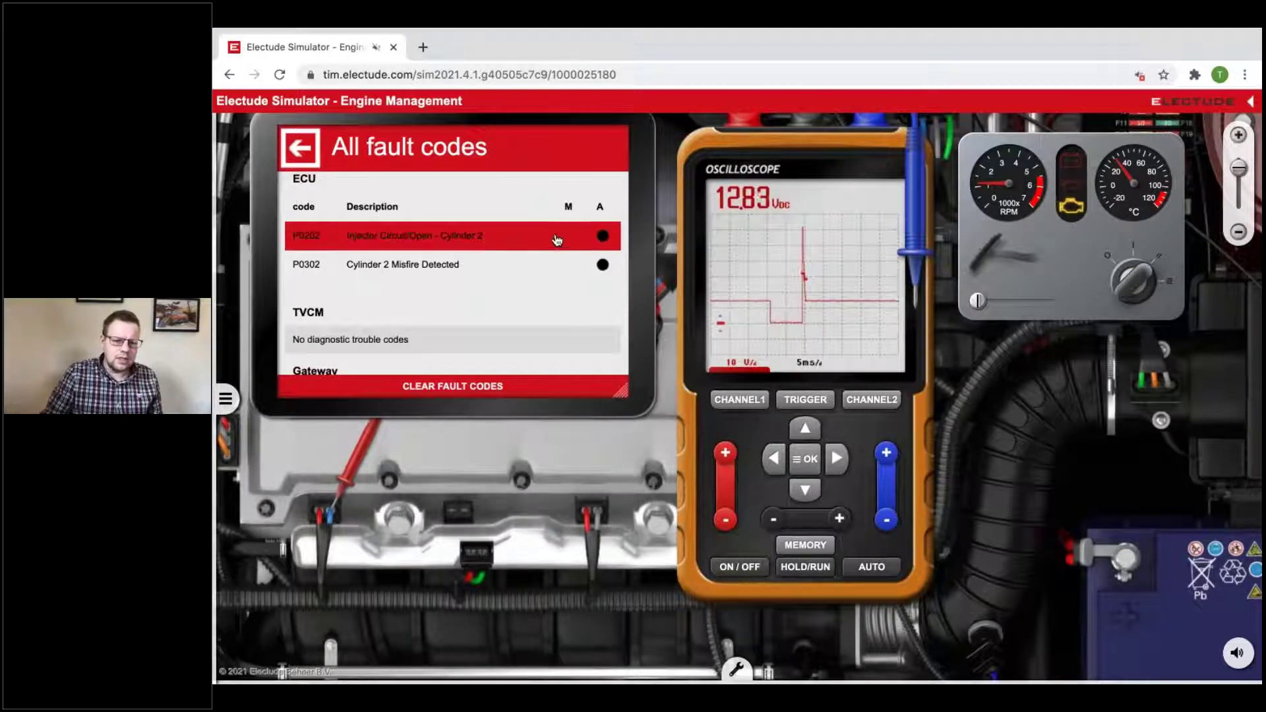
{"action": "left_click", "coordinate": [465, 242]}
{"action": "scroll", "coordinate": [466, 236], "scroll_direction": "down", "scroll_amount": 1}
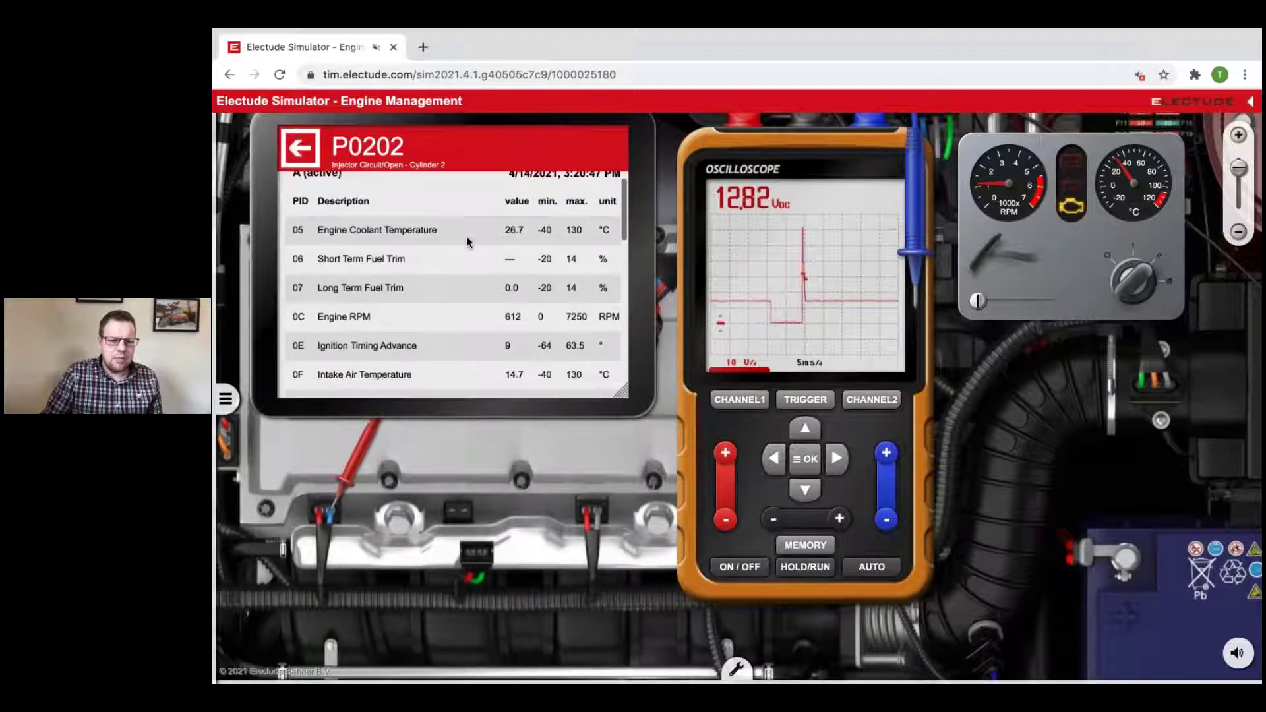
{"action": "scroll", "coordinate": [508, 244], "scroll_direction": "up", "scroll_amount": 1}
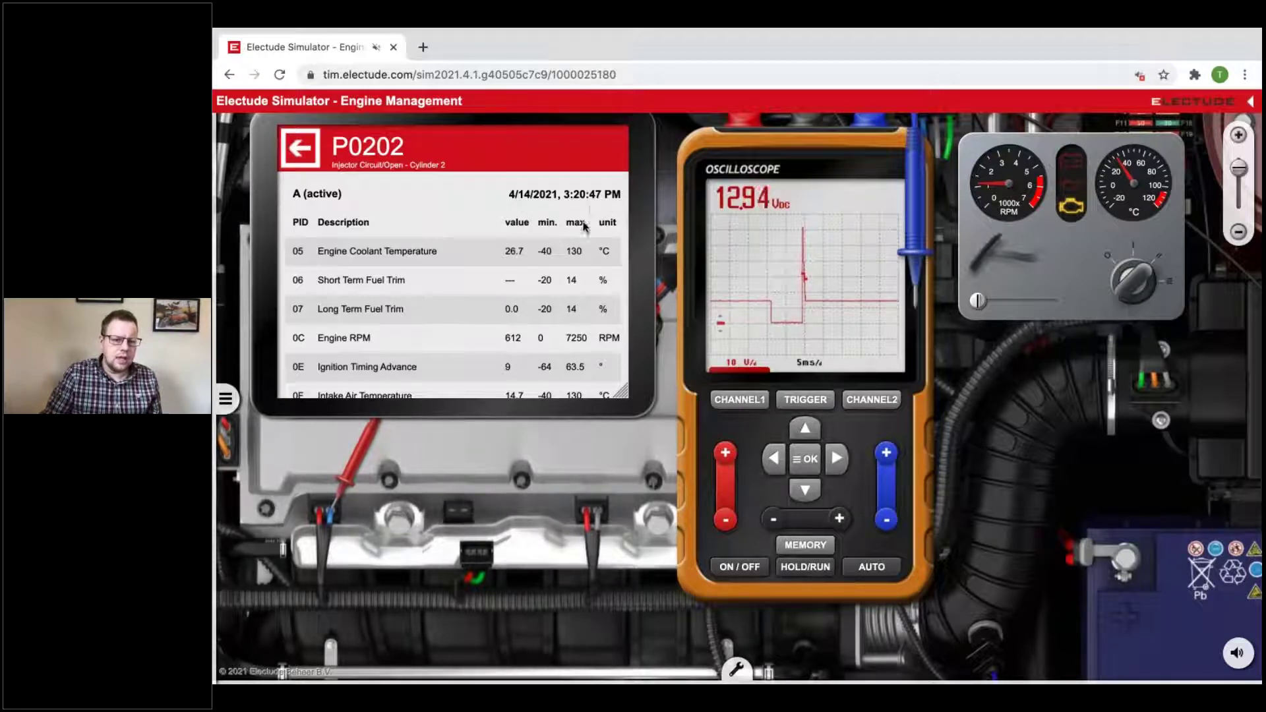
{"action": "scroll", "coordinate": [554, 236], "scroll_direction": "down", "scroll_amount": 1}
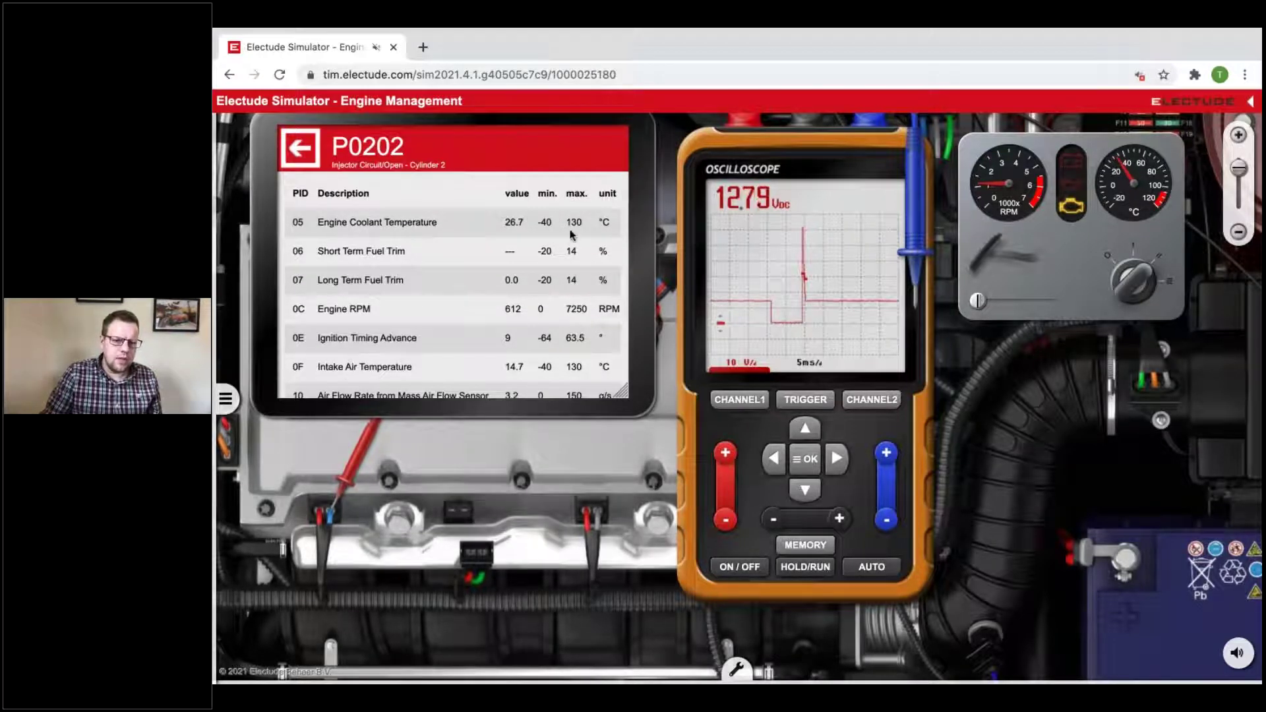
Enlarge the Diagnostic Tester and review the complete list of freeze frame parameters for P0202
{"action": "left_click", "coordinate": [620, 392]}
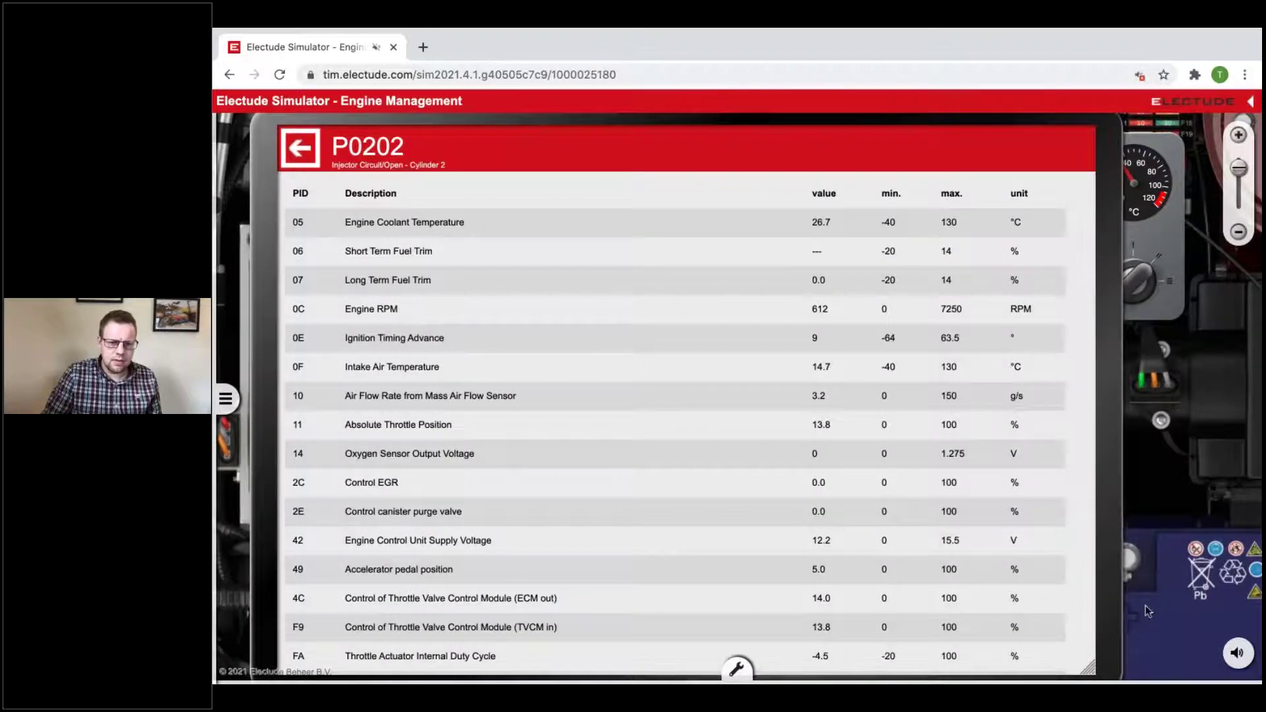
{"action": "scroll", "coordinate": [890, 366], "scroll_direction": "down", "scroll_amount": 5}
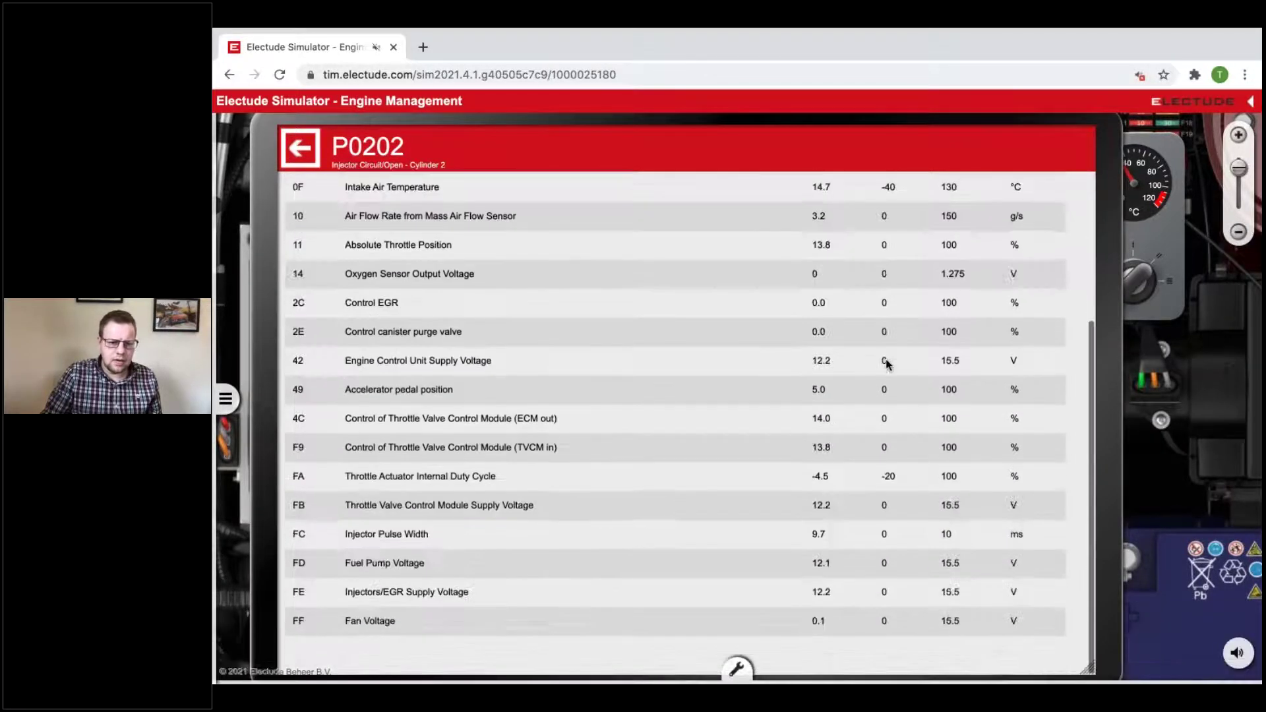
{"action": "scroll", "coordinate": [864, 416], "scroll_direction": "up", "scroll_amount": 3}
{"action": "scroll", "coordinate": [863, 413], "scroll_direction": "up", "scroll_amount": 2}
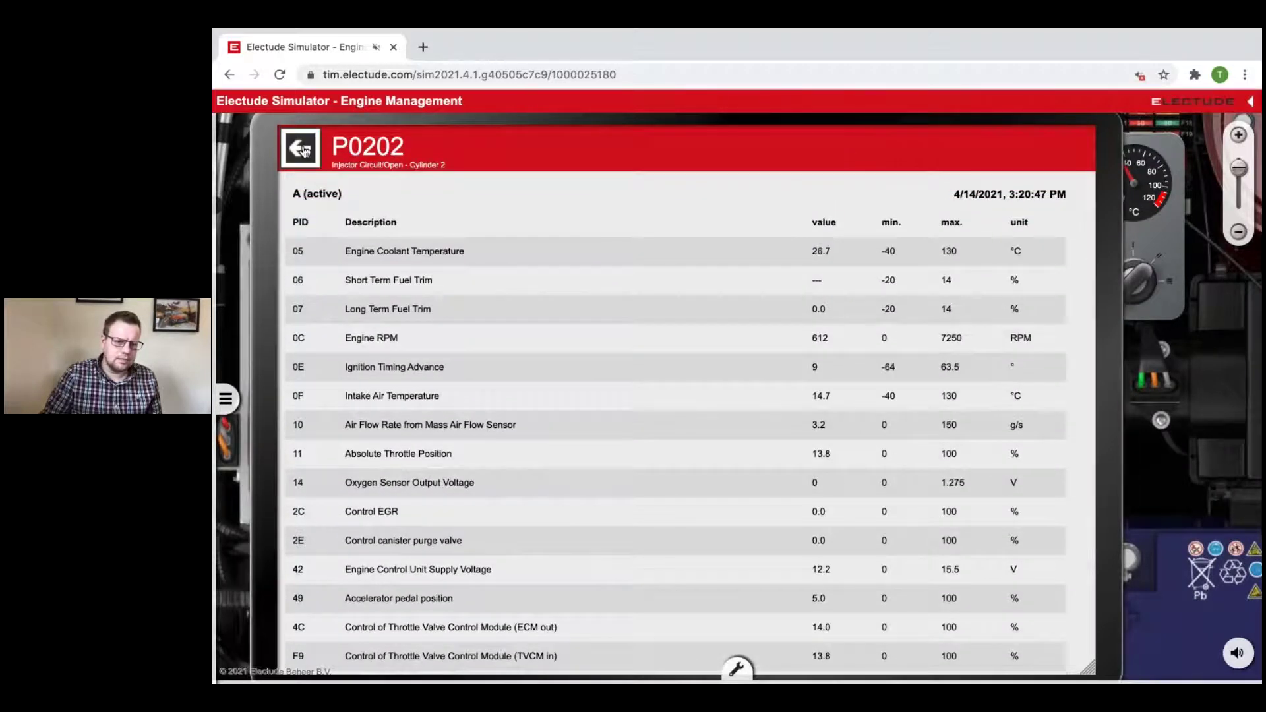
Return to the Diagnostic Tester's main menu and open the Systems overview
{"action": "left_click", "coordinate": [301, 149]}
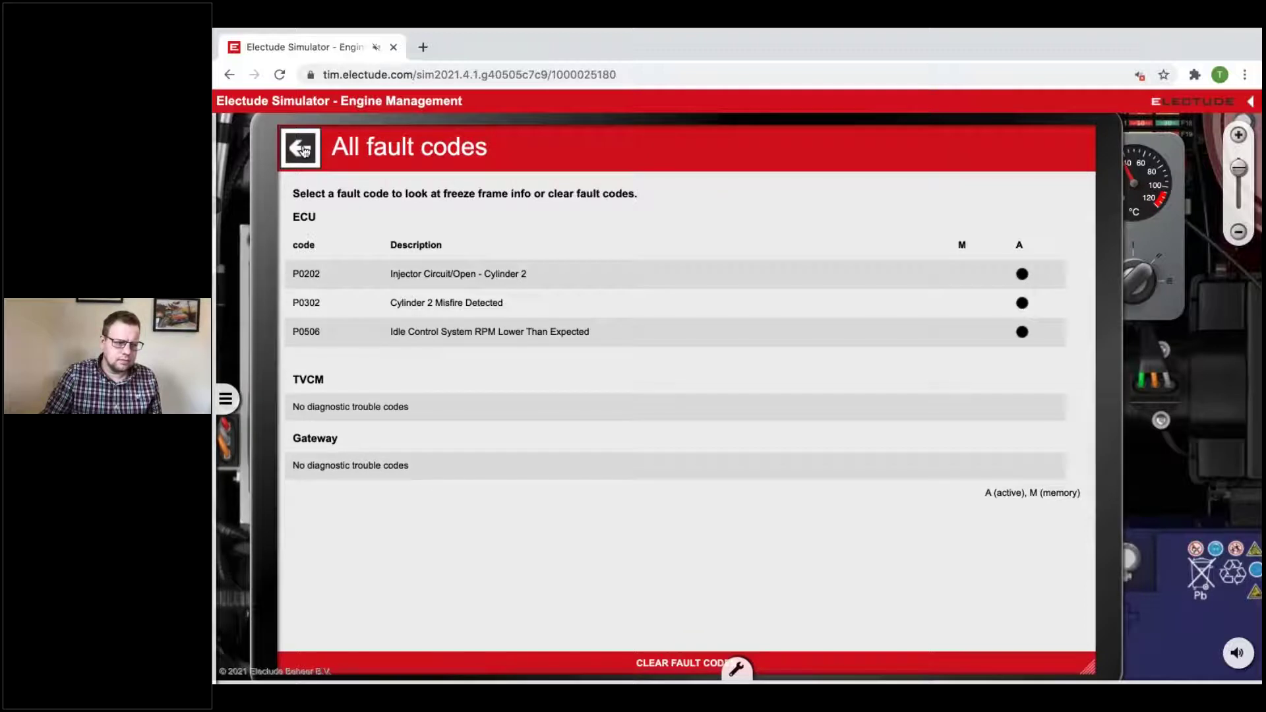
{"action": "left_click", "coordinate": [302, 149]}
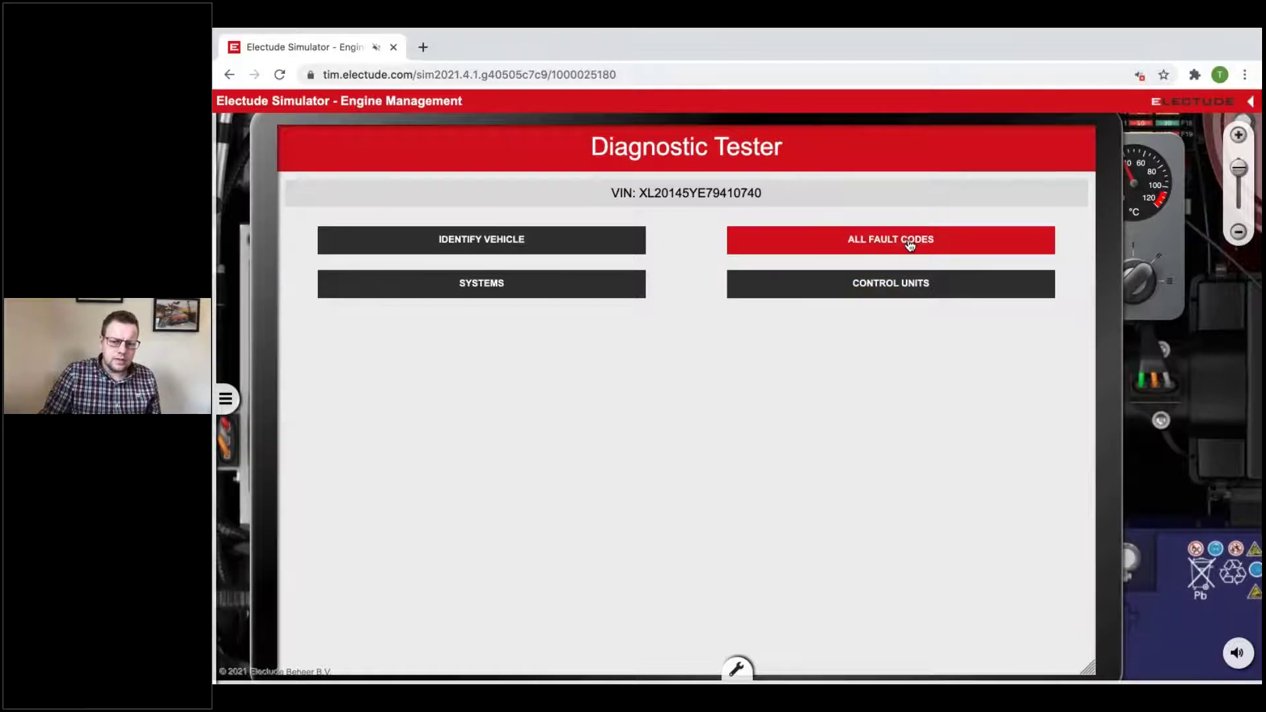
{"action": "left_click", "coordinate": [481, 285]}
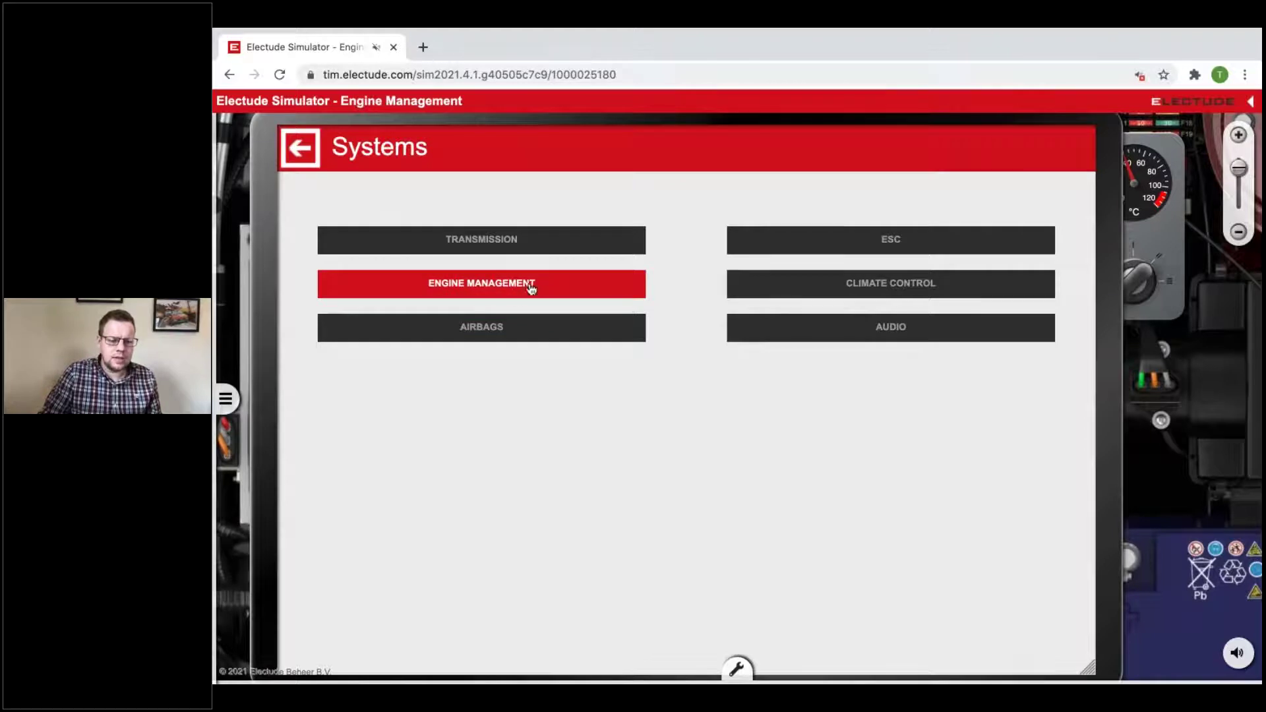
Display Engine Management live data for Engine Coolant Temperature, Engine RPM and Intake Air Temperature
{"action": "left_click", "coordinate": [550, 292]}
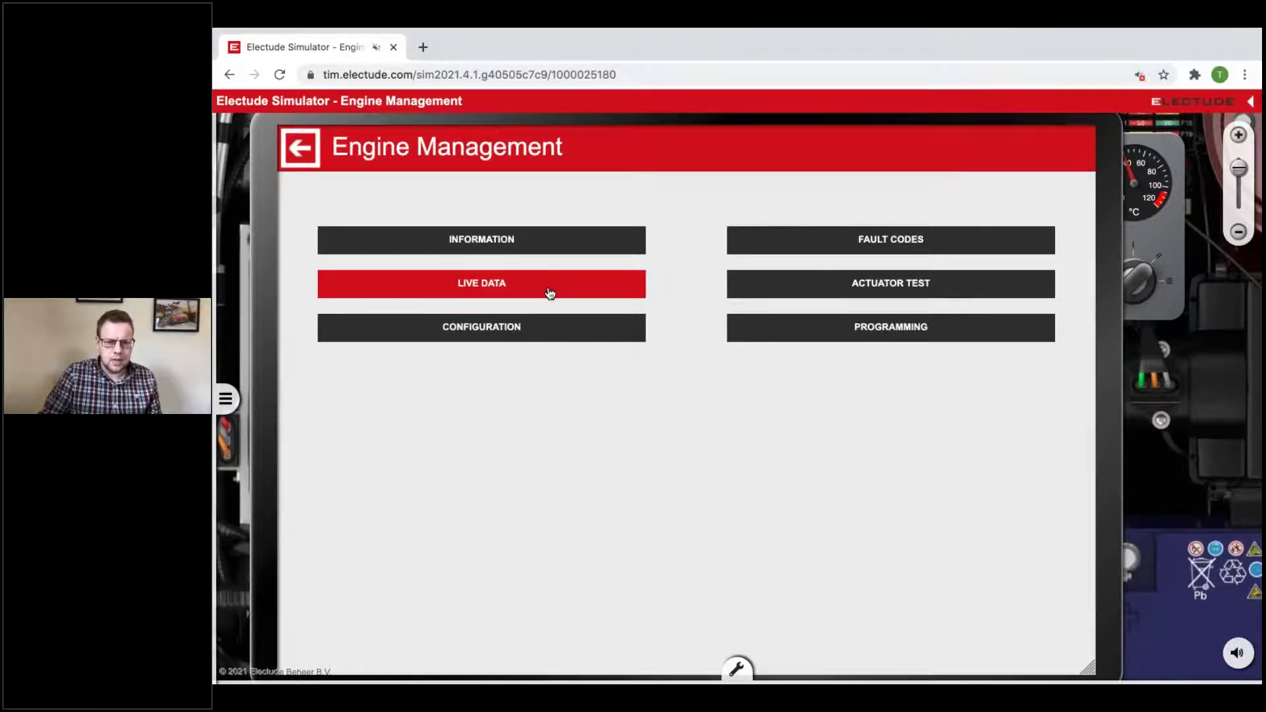
{"action": "left_click", "coordinate": [511, 290]}
{"action": "scroll", "coordinate": [494, 359], "scroll_direction": "down", "scroll_amount": 1}
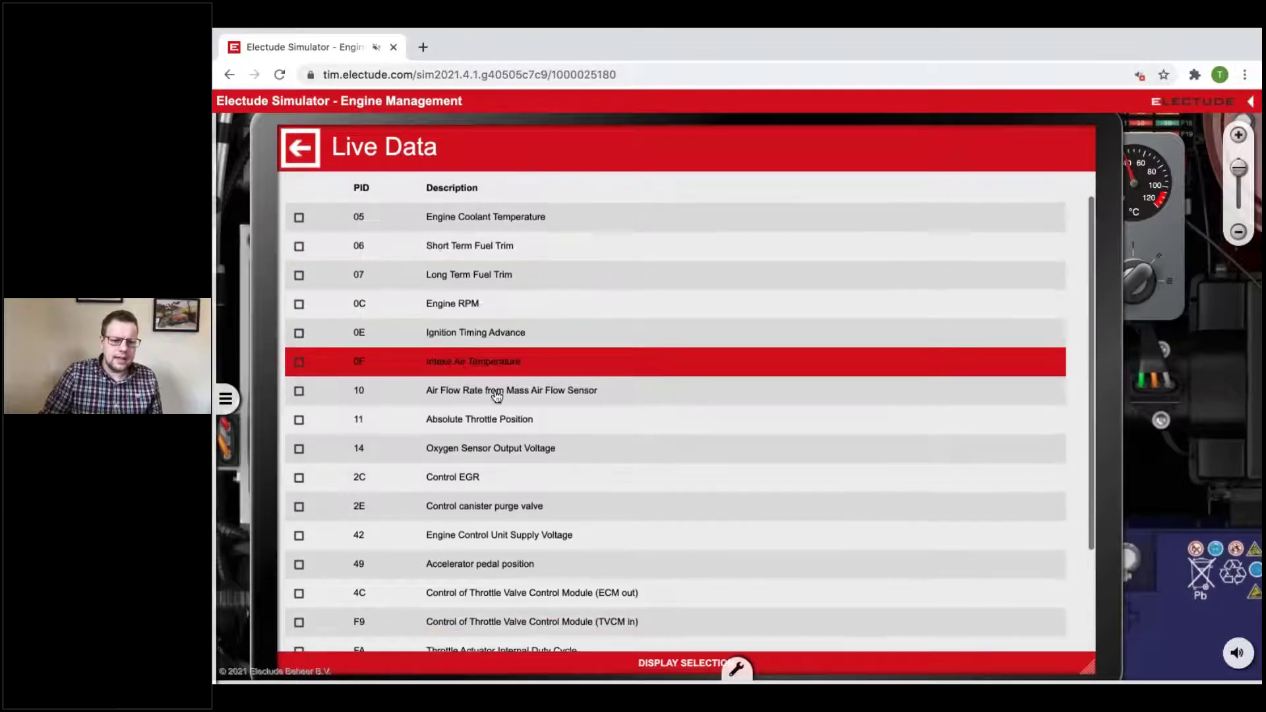
{"action": "left_click", "coordinate": [298, 354]}
{"action": "left_click", "coordinate": [300, 297]}
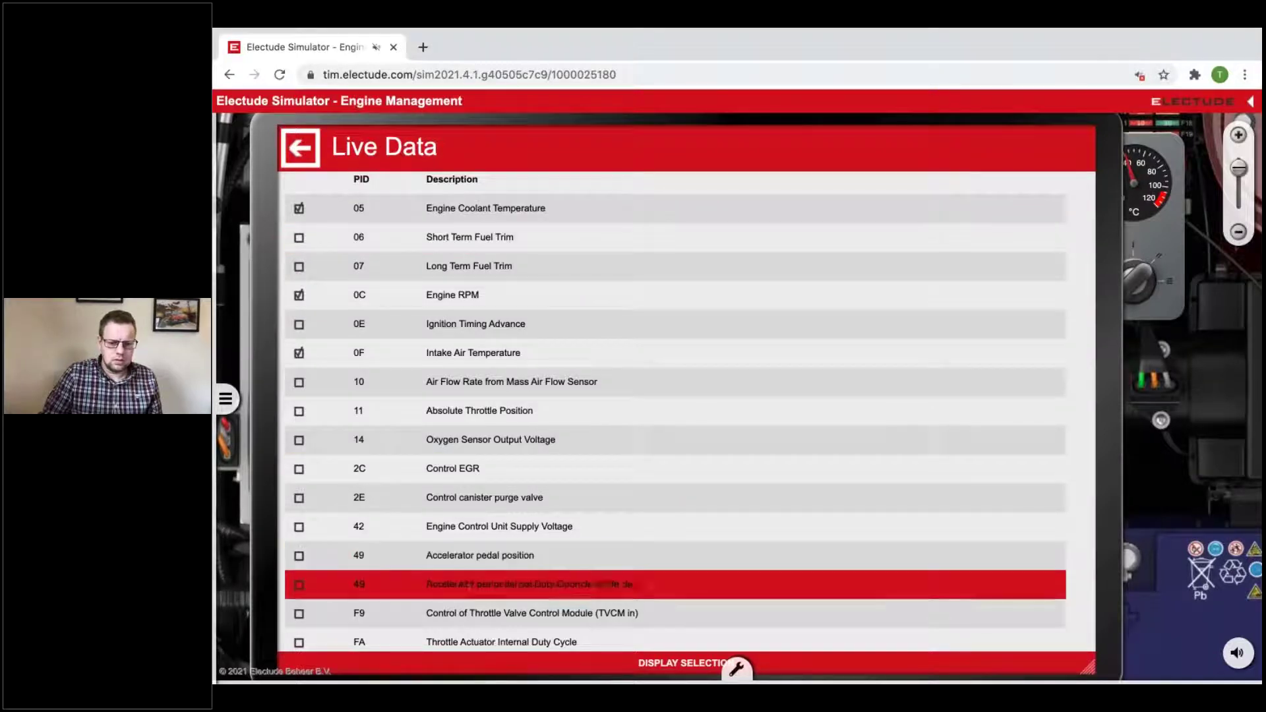
{"action": "left_click", "coordinate": [659, 664]}
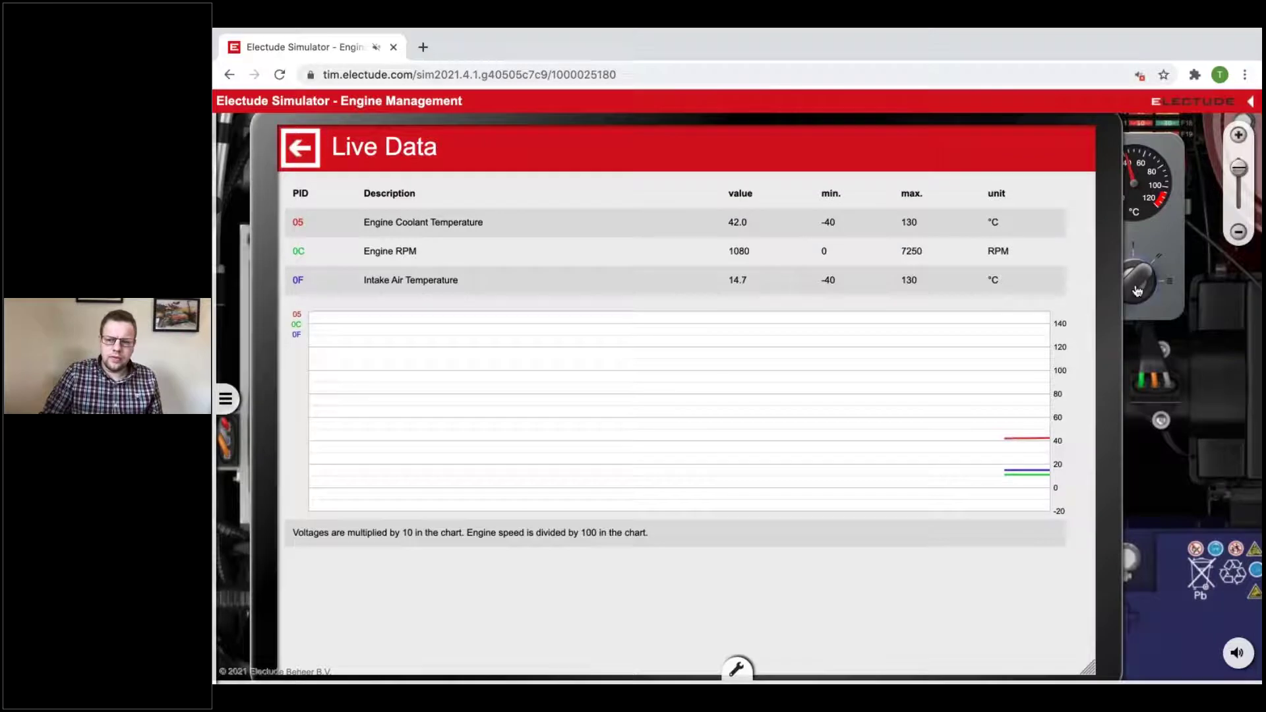
Bring the instrument panel into view and rev the engine to watch the live data chart respond, then return to Engine Management
{"action": "left_click", "coordinate": [1156, 144]}
{"action": "mouse_move", "coordinate": [975, 321]}
{"action": "left_mouse_down"}
{"action": "mouse_move", "coordinate": [1059, 329]}
{"action": "mouse_move", "coordinate": [976, 322]}
{"action": "left_mouse_up"}
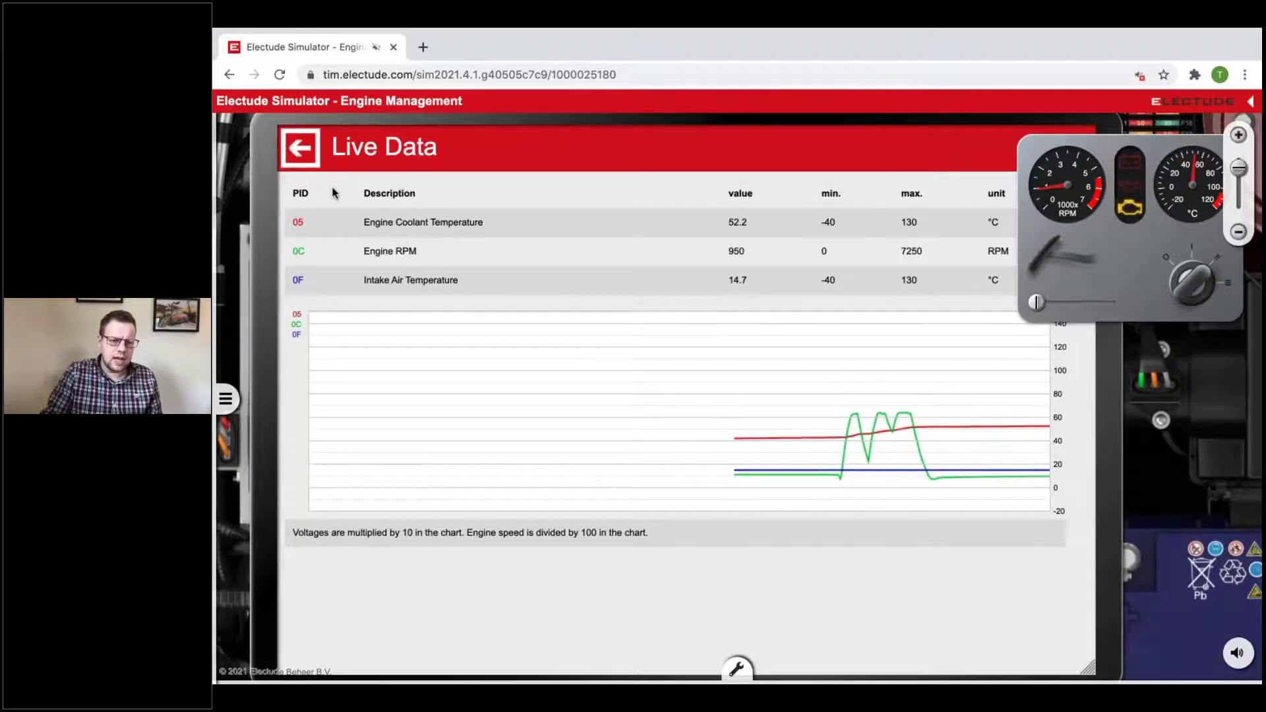
{"action": "left_click", "coordinate": [303, 152]}
{"action": "left_click", "coordinate": [315, 159]}
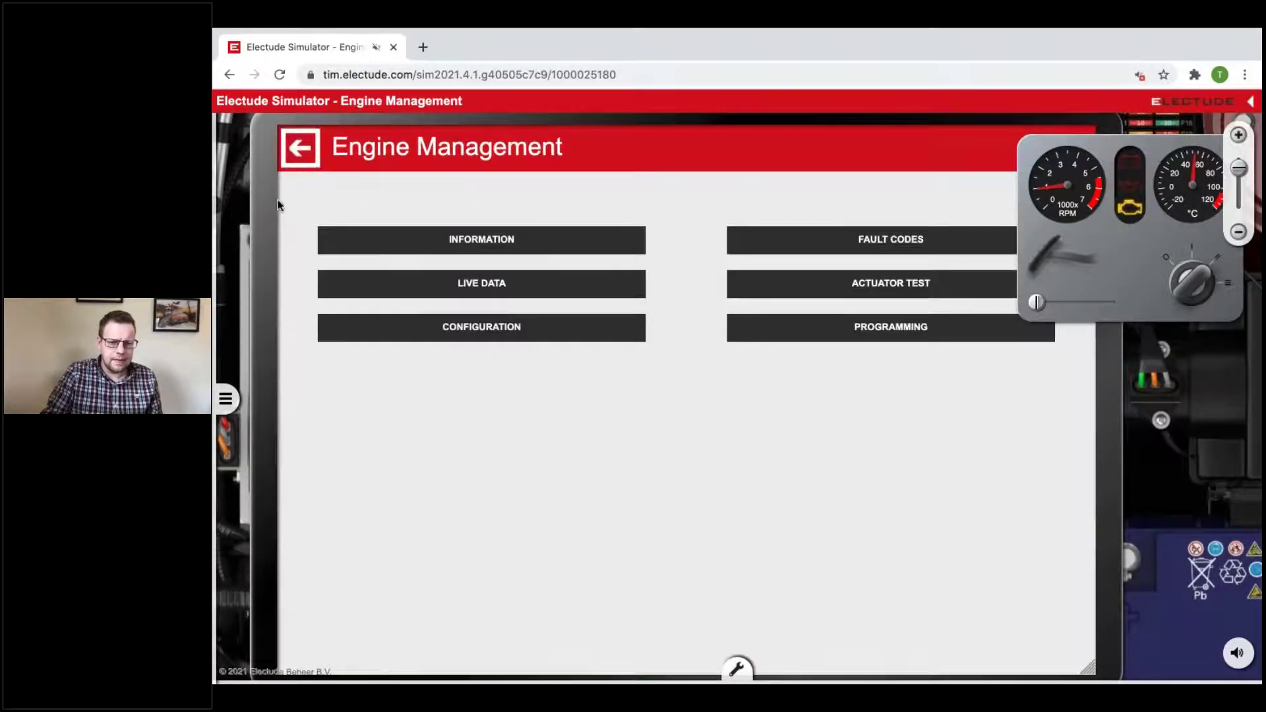
Go back to the Diagnostic Tester's main menu and reopen Engine Management from the Systems overview
{"action": "left_click", "coordinate": [509, 242]}
{"action": "left_click", "coordinate": [506, 239]}
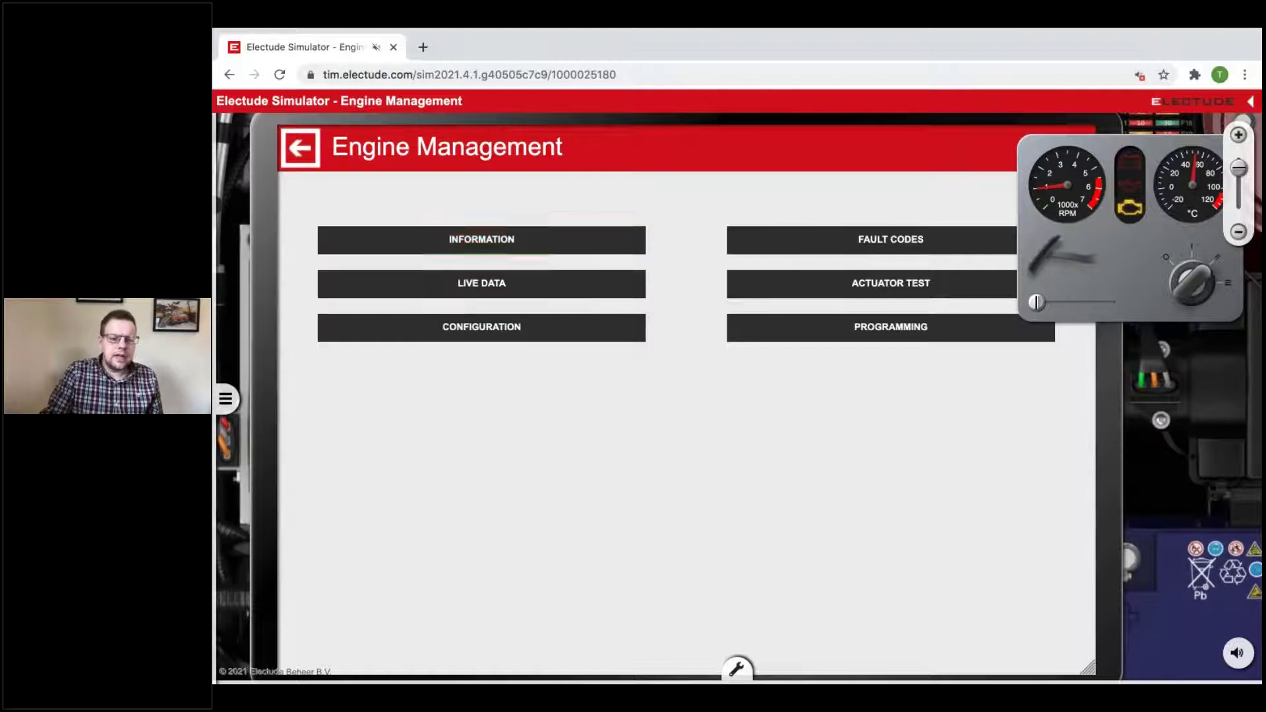
{"action": "left_click", "coordinate": [304, 156]}
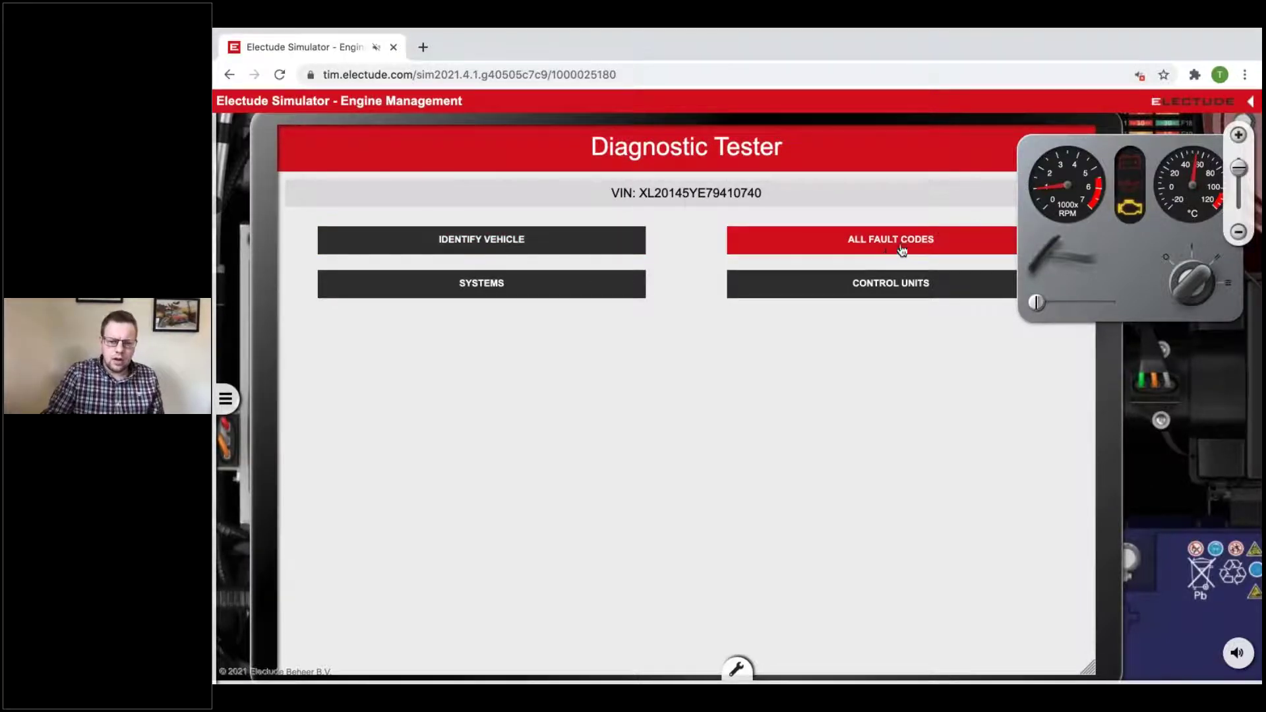
{"action": "left_click", "coordinate": [491, 289]}
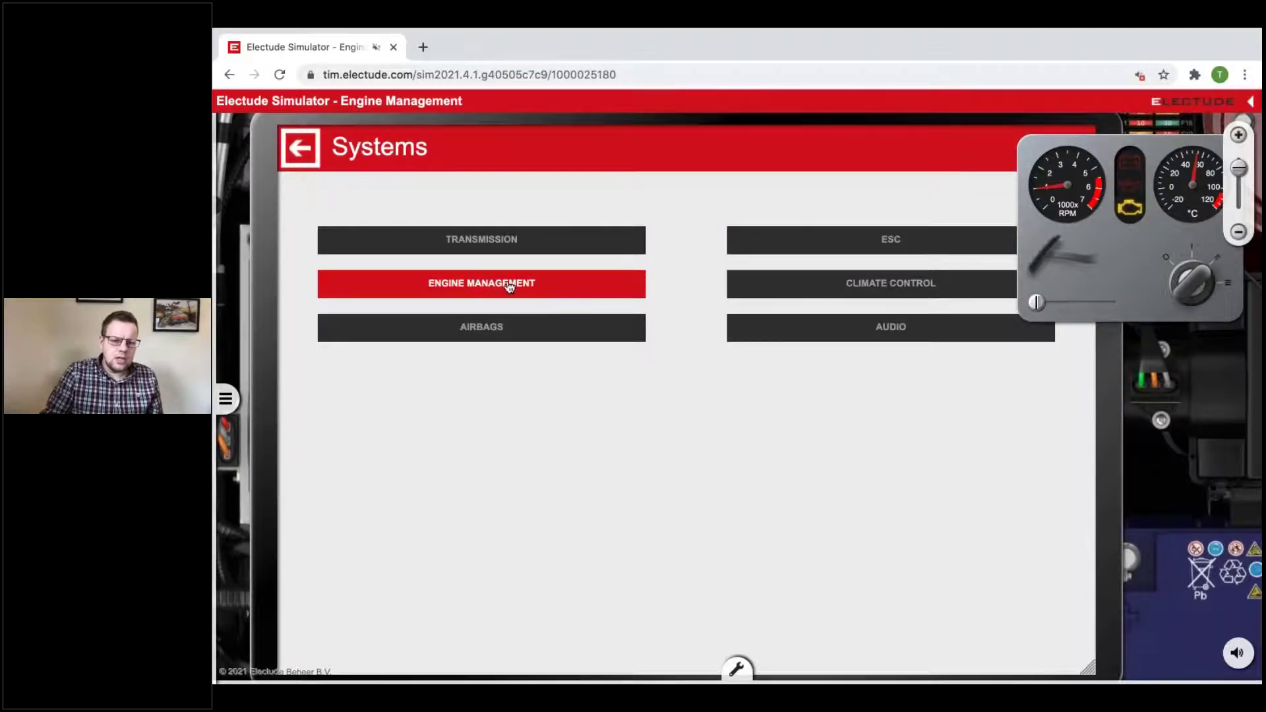
{"action": "left_click", "coordinate": [509, 287]}
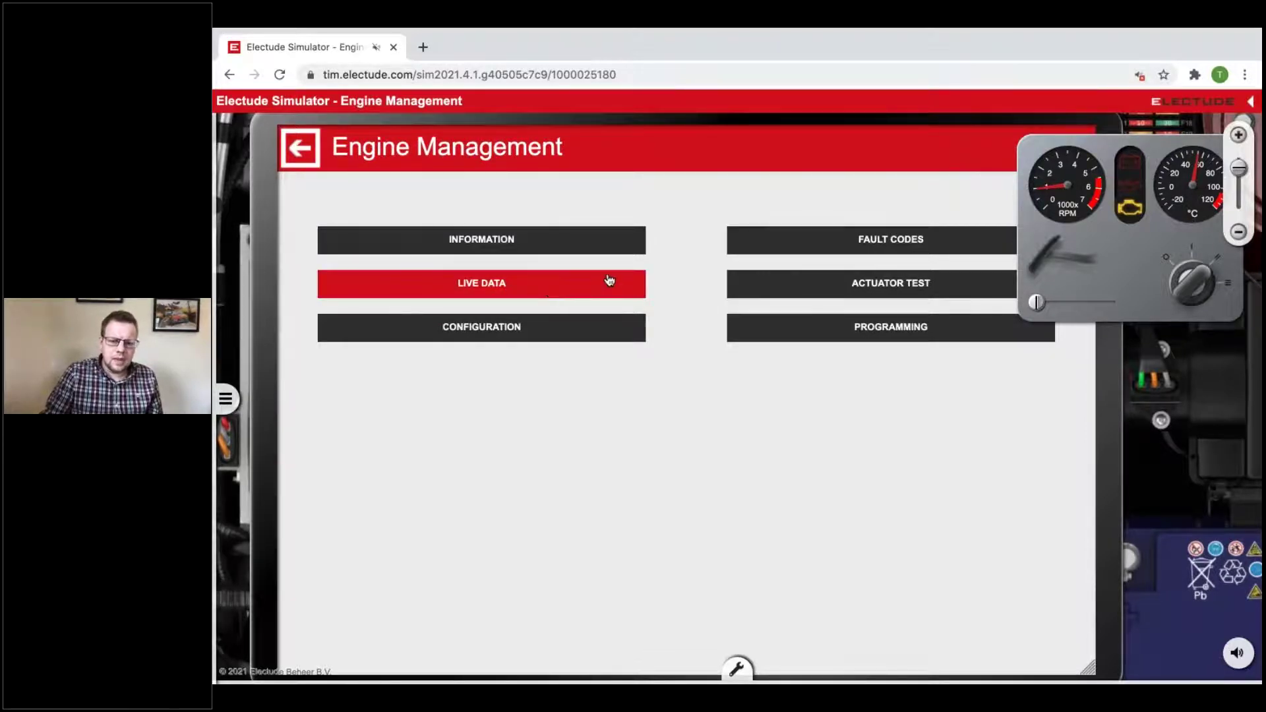
Review the Engine Management block diagram and its legend, then return to the Information page
{"action": "left_click", "coordinate": [506, 243]}
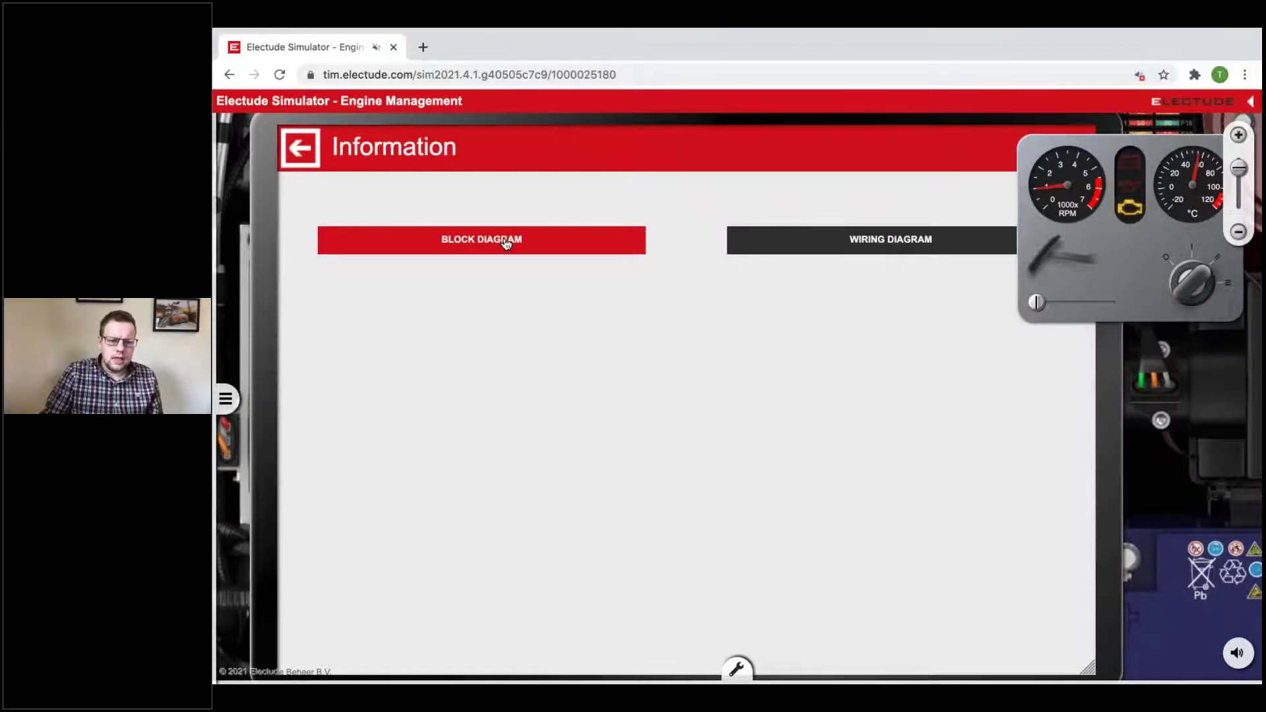
{"action": "left_click", "coordinate": [506, 243]}
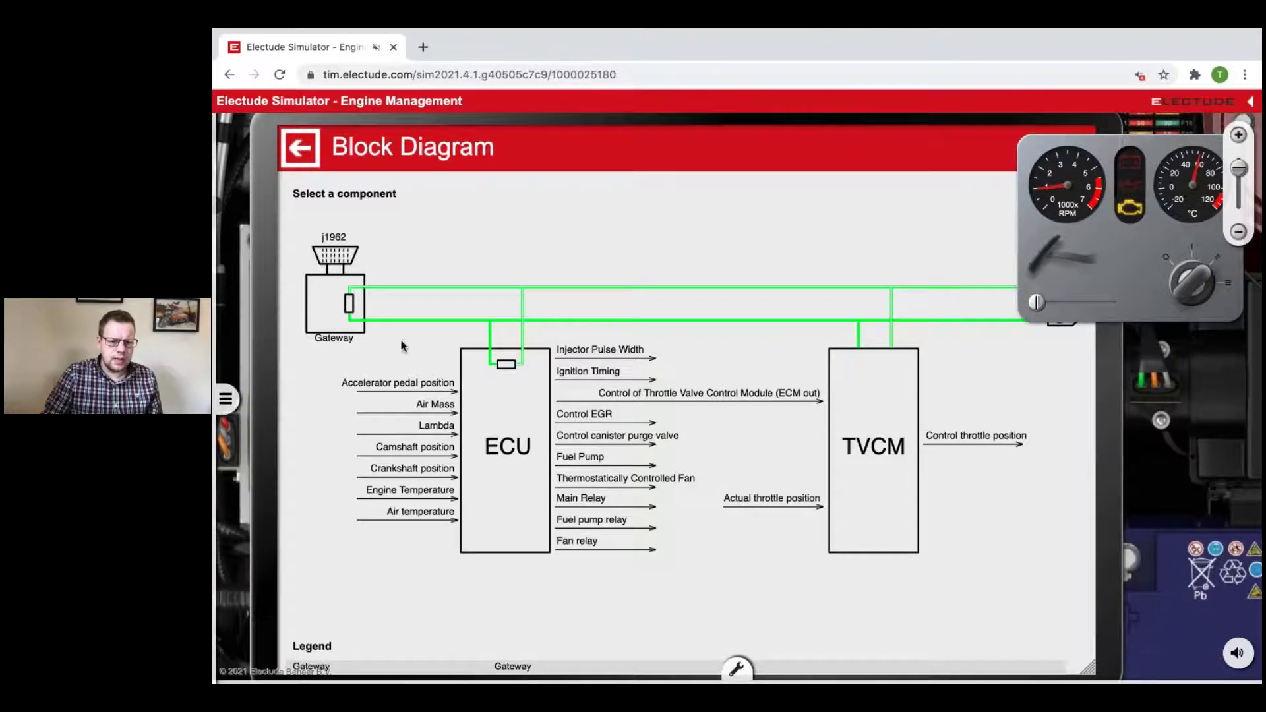
{"action": "scroll", "coordinate": [501, 465], "scroll_direction": "down", "scroll_amount": 2}
{"action": "scroll", "coordinate": [505, 467], "scroll_direction": "up", "scroll_amount": 2}
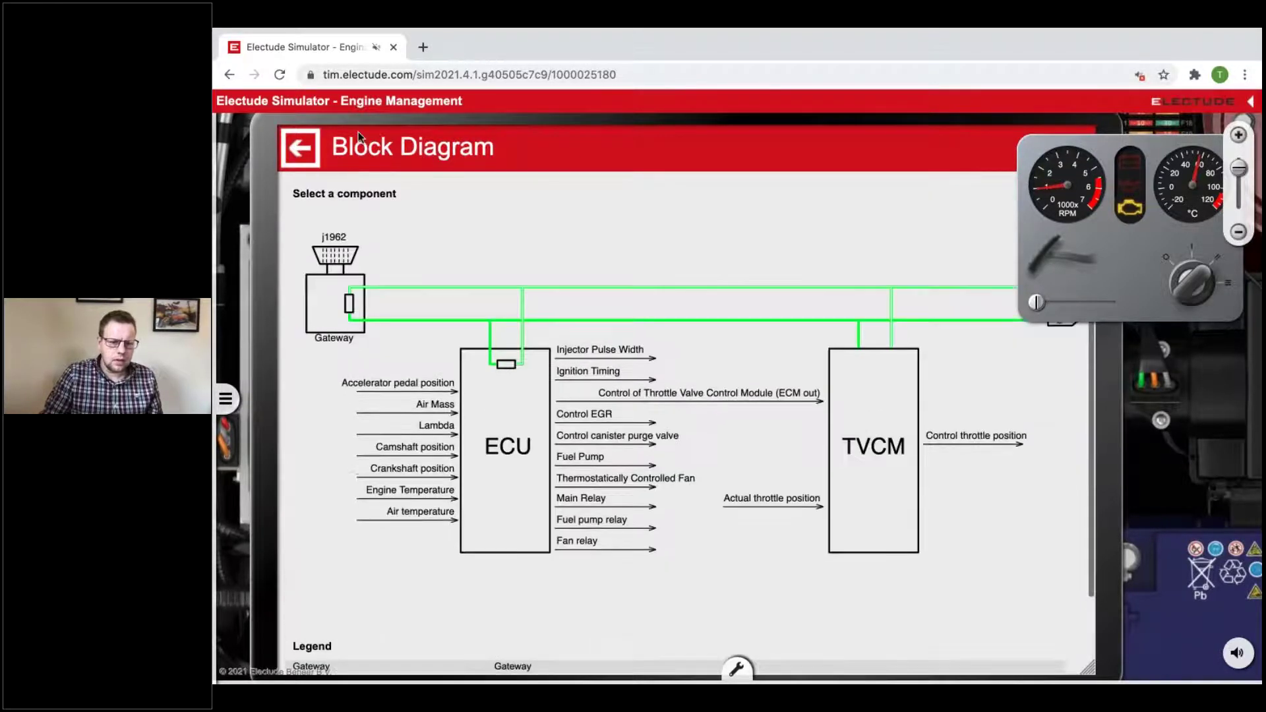
{"action": "left_click", "coordinate": [312, 155]}
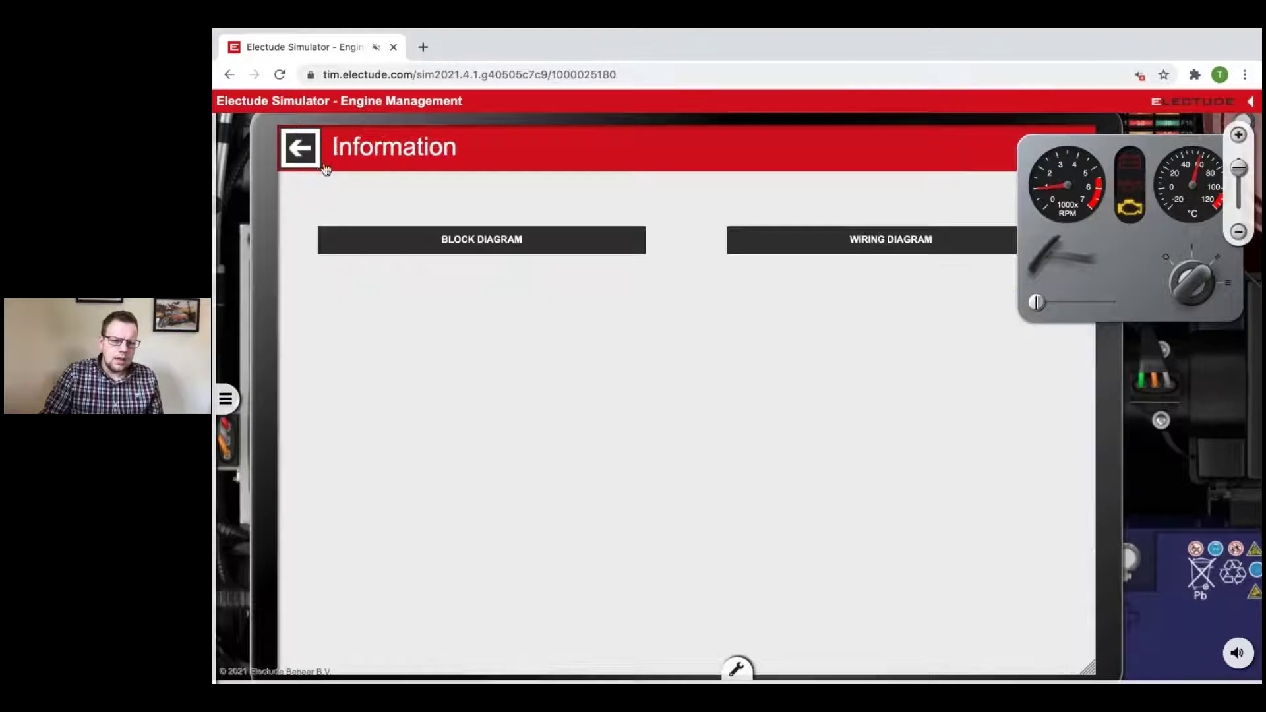
Open the Engine Management wiring diagram and examine its circuits and component legend
{"action": "left_click", "coordinate": [874, 247]}
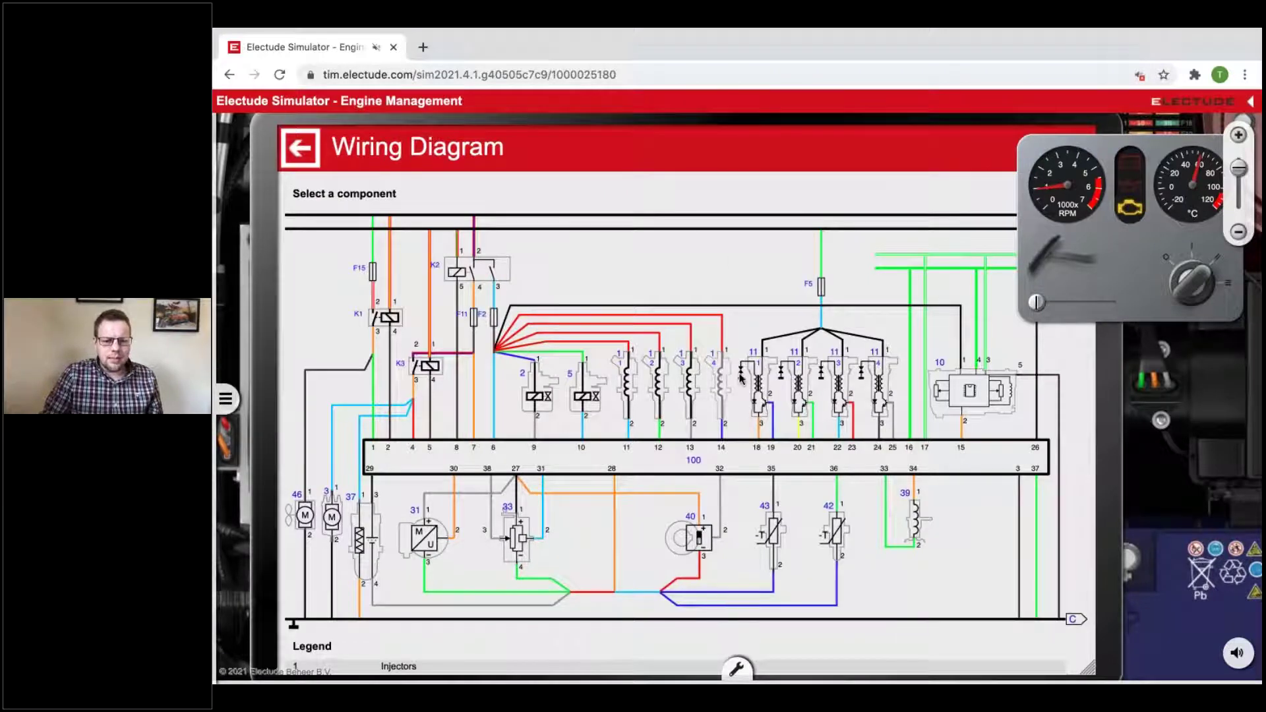
{"action": "scroll", "coordinate": [722, 396], "scroll_direction": "down", "scroll_amount": 1}
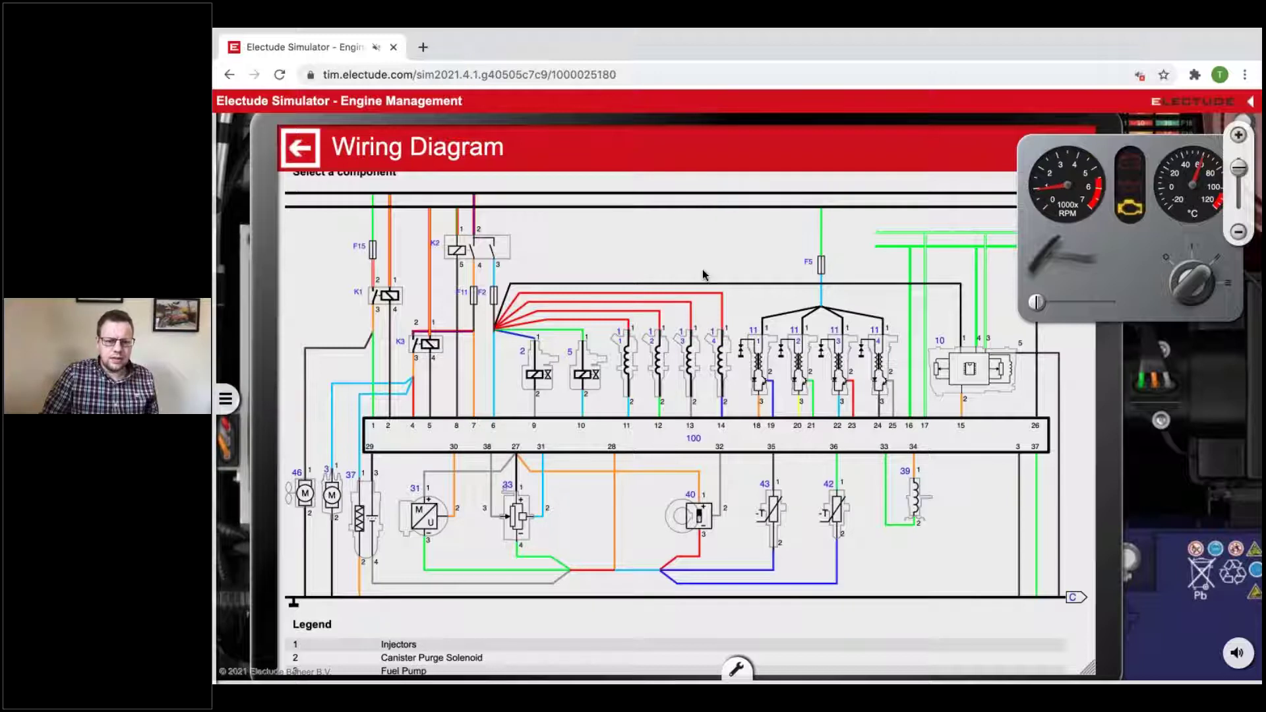
{"action": "scroll", "coordinate": [708, 277], "scroll_direction": "up", "scroll_amount": 1}
{"action": "scroll", "coordinate": [724, 258], "scroll_direction": "down", "scroll_amount": 2}
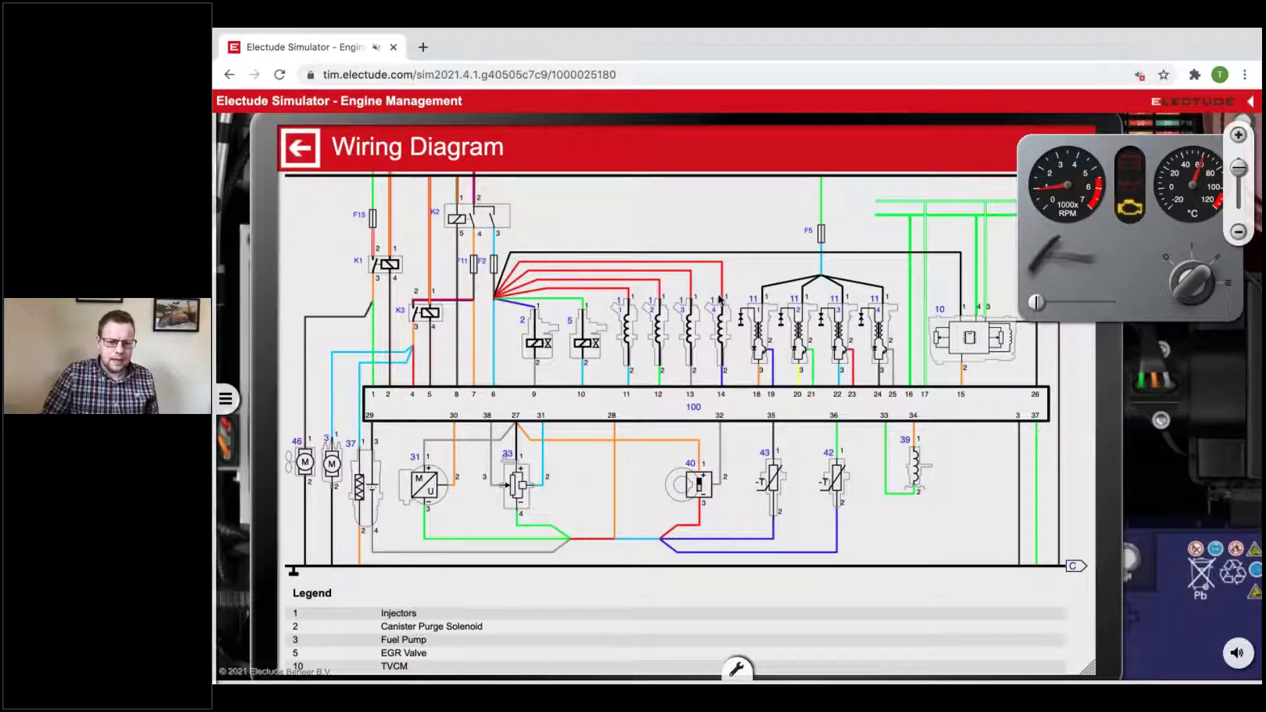
{"action": "scroll", "coordinate": [489, 243], "scroll_direction": "up", "scroll_amount": 2}
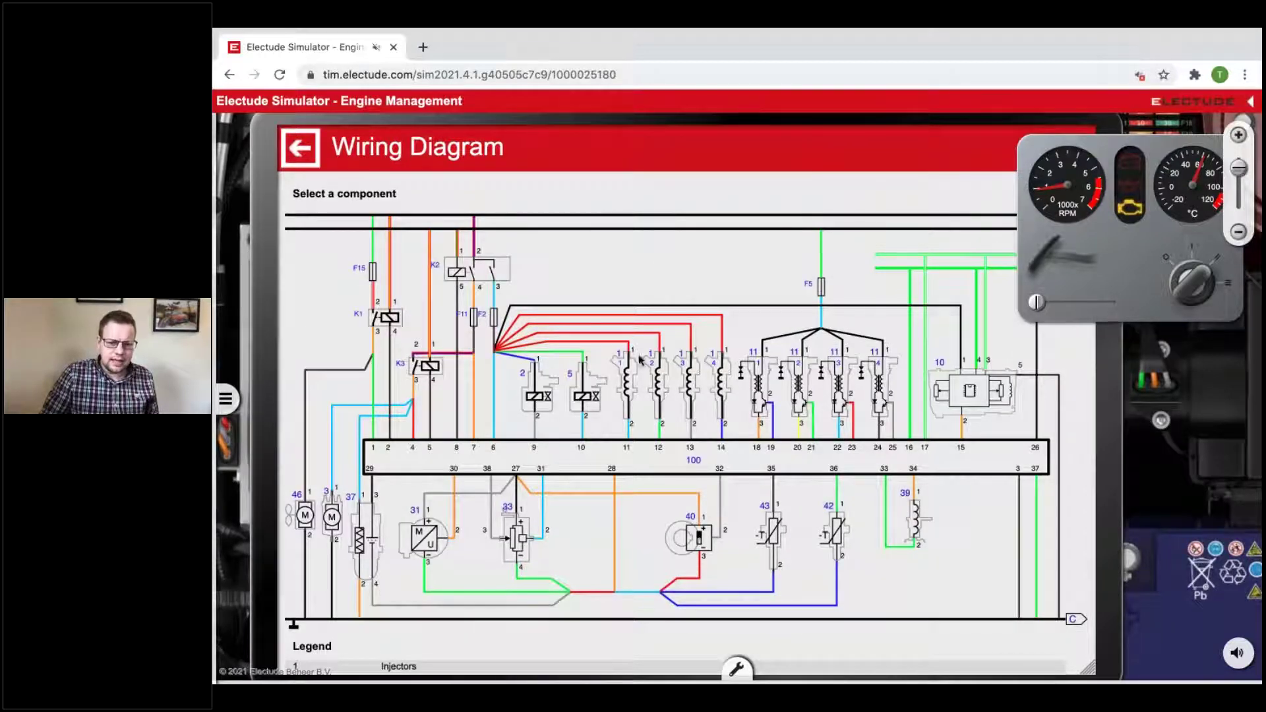
Review Injector 1's characteristics, location and reference scope image from the wiring diagram, then return to the diagram
{"action": "left_click", "coordinate": [626, 381]}
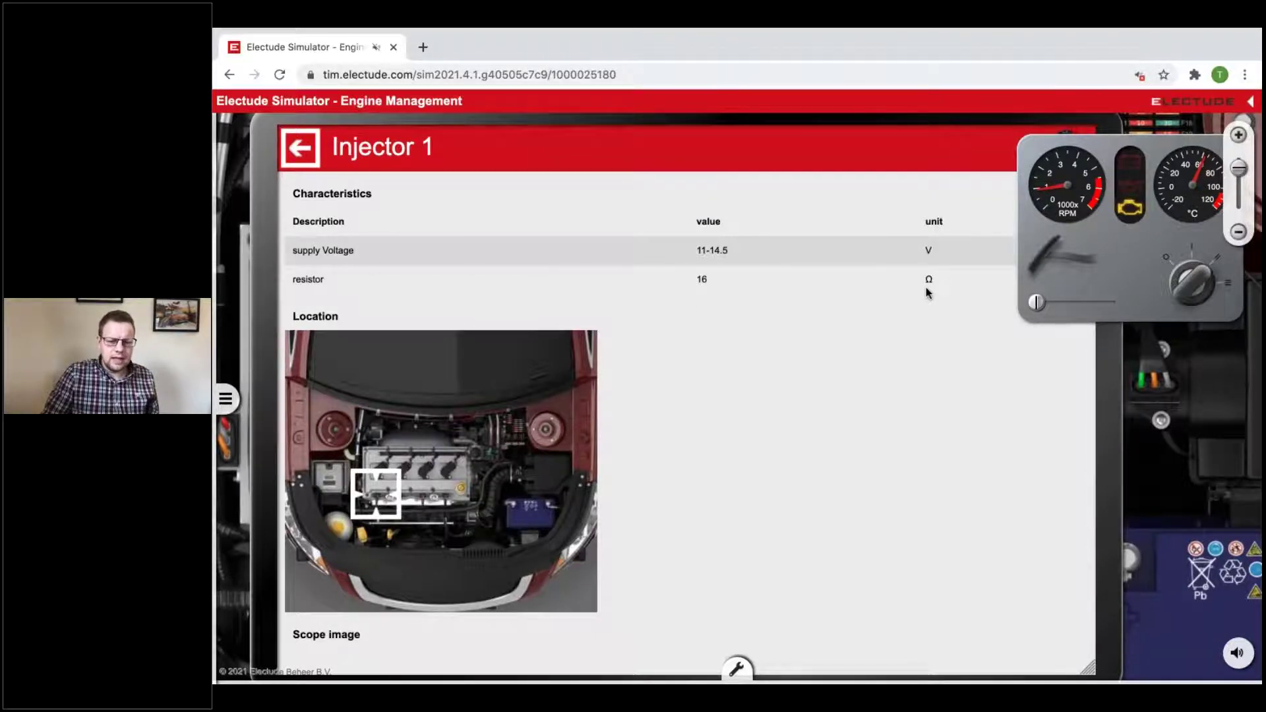
{"action": "scroll", "coordinate": [643, 453], "scroll_direction": "down", "scroll_amount": 1}
{"action": "scroll", "coordinate": [644, 448], "scroll_direction": "down", "scroll_amount": 2}
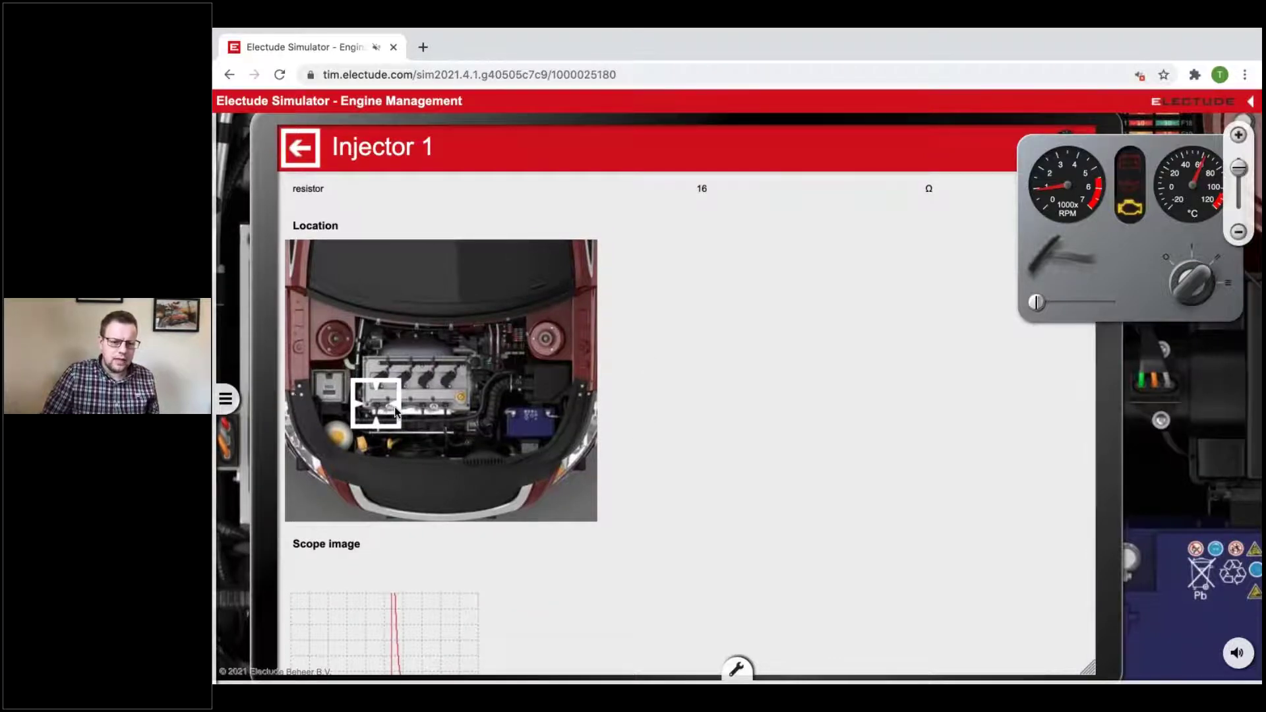
{"action": "scroll", "coordinate": [394, 406], "scroll_direction": "down", "scroll_amount": 3}
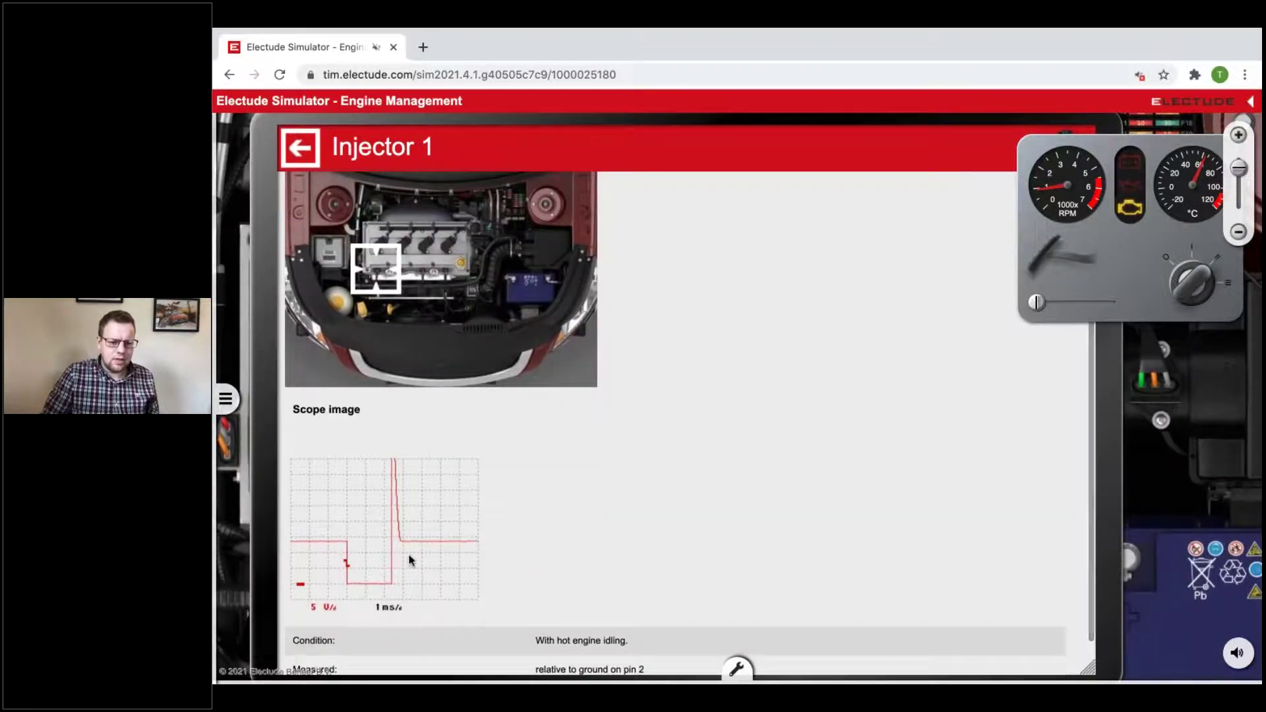
{"action": "scroll", "coordinate": [422, 562], "scroll_direction": "down", "scroll_amount": 1}
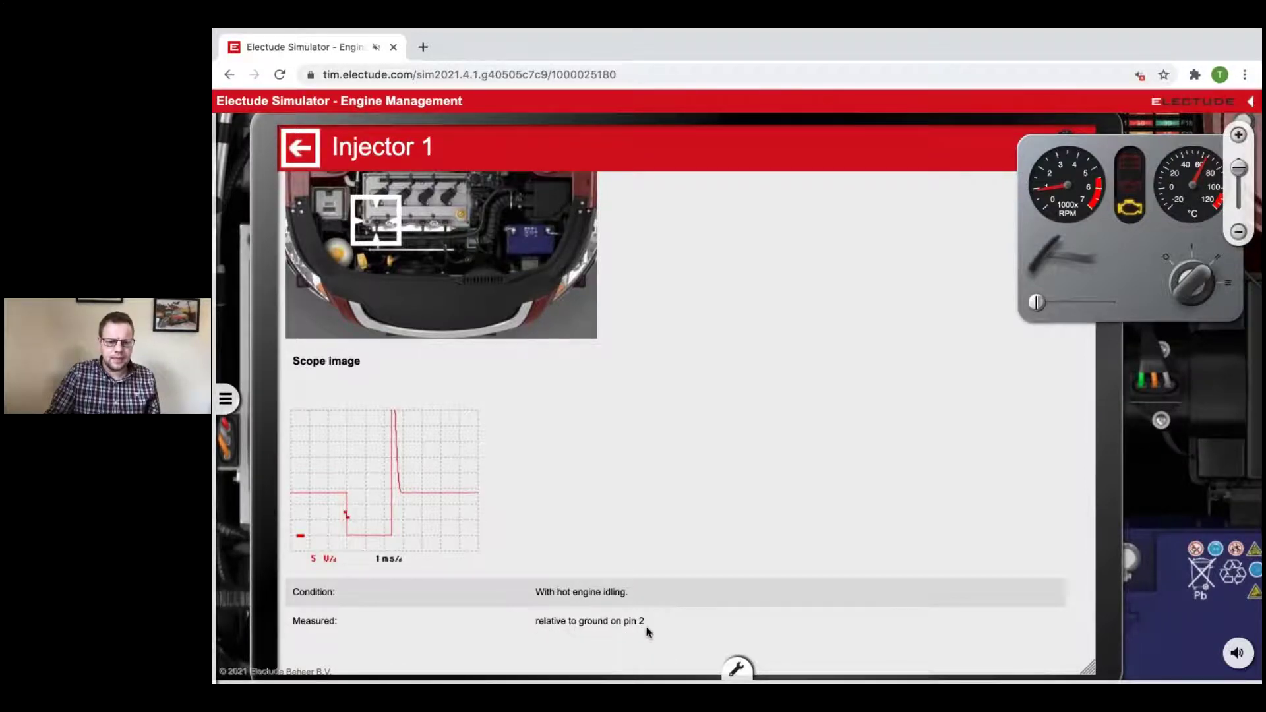
{"action": "scroll", "coordinate": [647, 627], "scroll_direction": "up", "scroll_amount": 3}
{"action": "scroll", "coordinate": [646, 626], "scroll_direction": "down", "scroll_amount": 3}
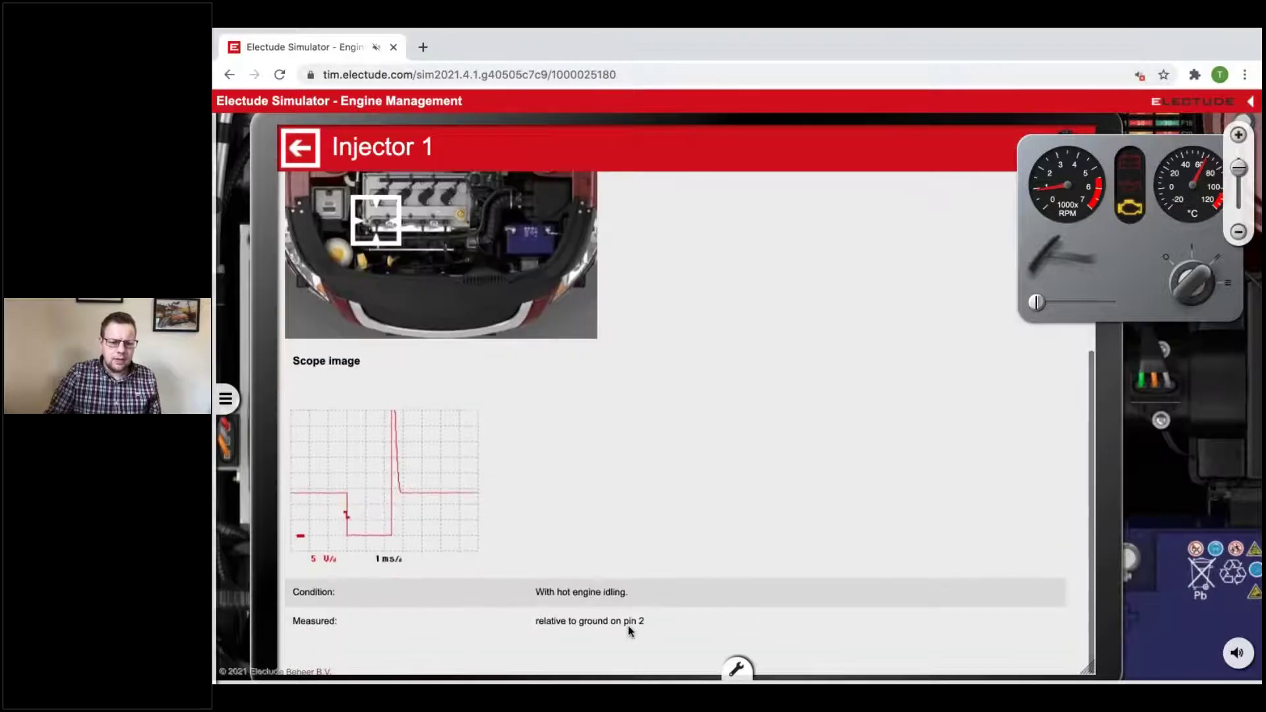
{"action": "scroll", "coordinate": [630, 630], "scroll_direction": "up", "scroll_amount": 5}
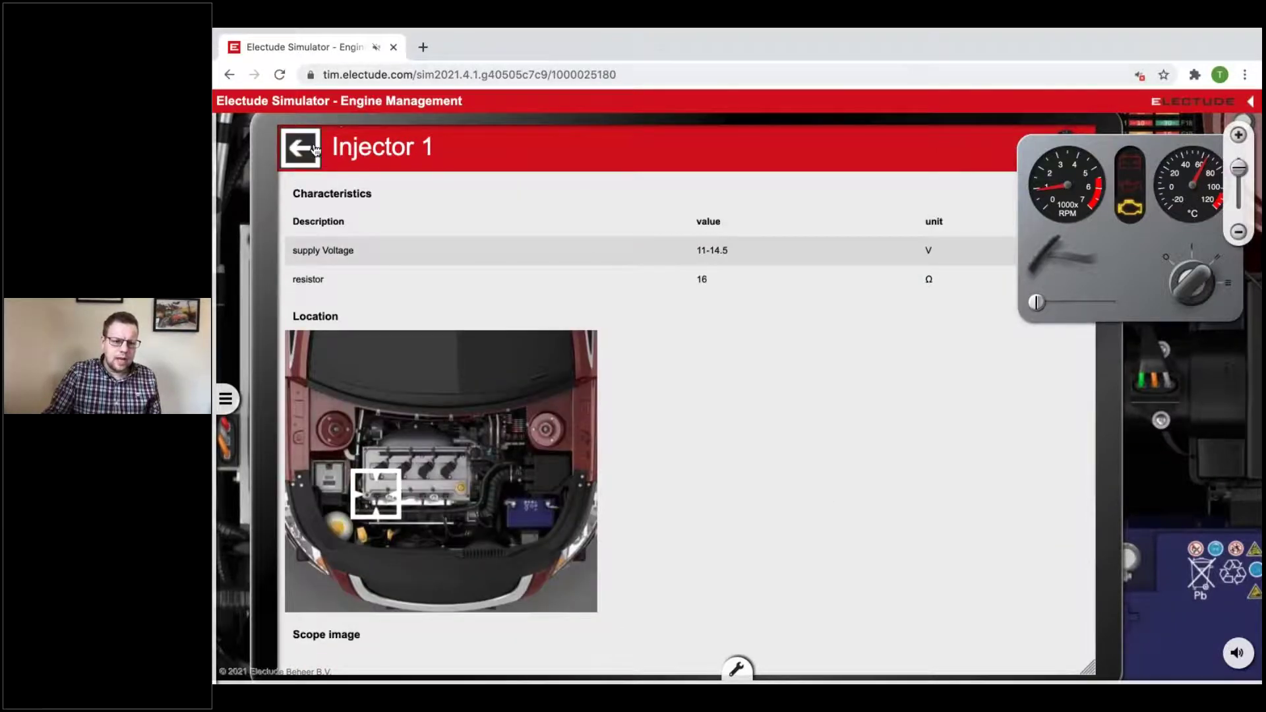
{"action": "left_click", "coordinate": [316, 150]}
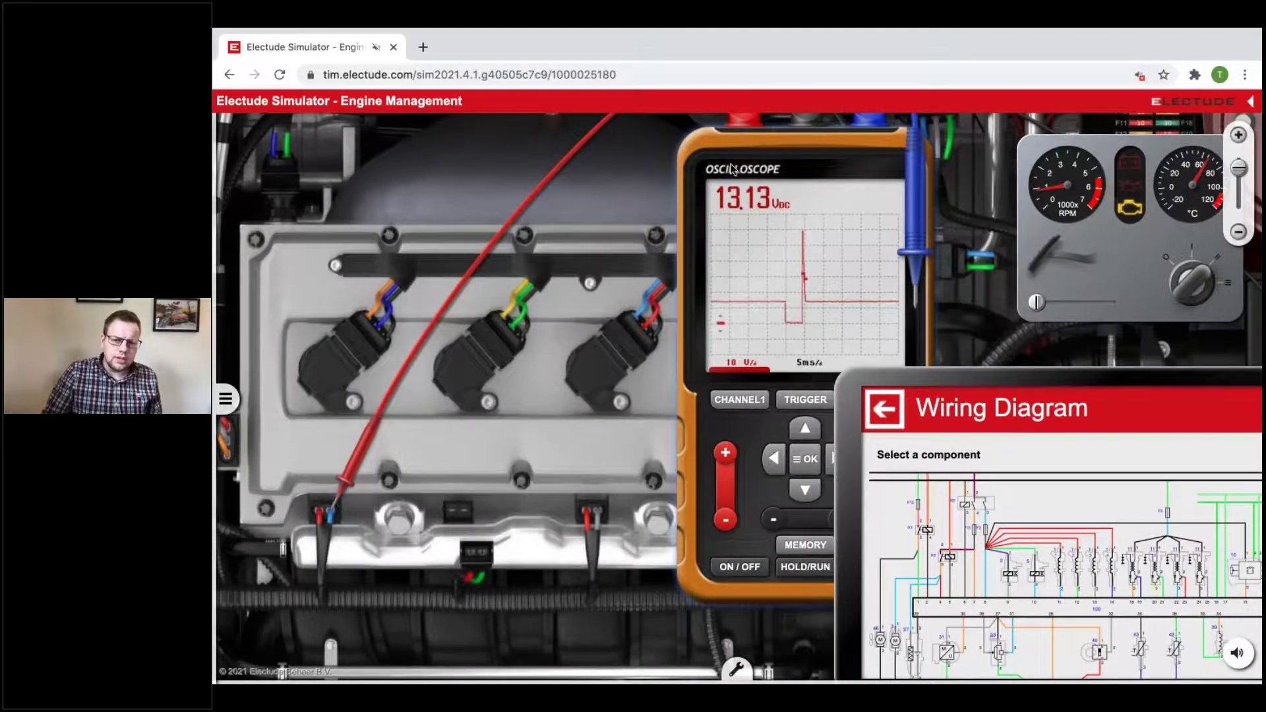
Place the oscilloscope and Diagnostic Tester side by side and reopen Injector 1's details for comparison with the measured signal
{"action": "left_click_drag", "start_coordinate": [693, 165], "coordinate": [320, 182]}
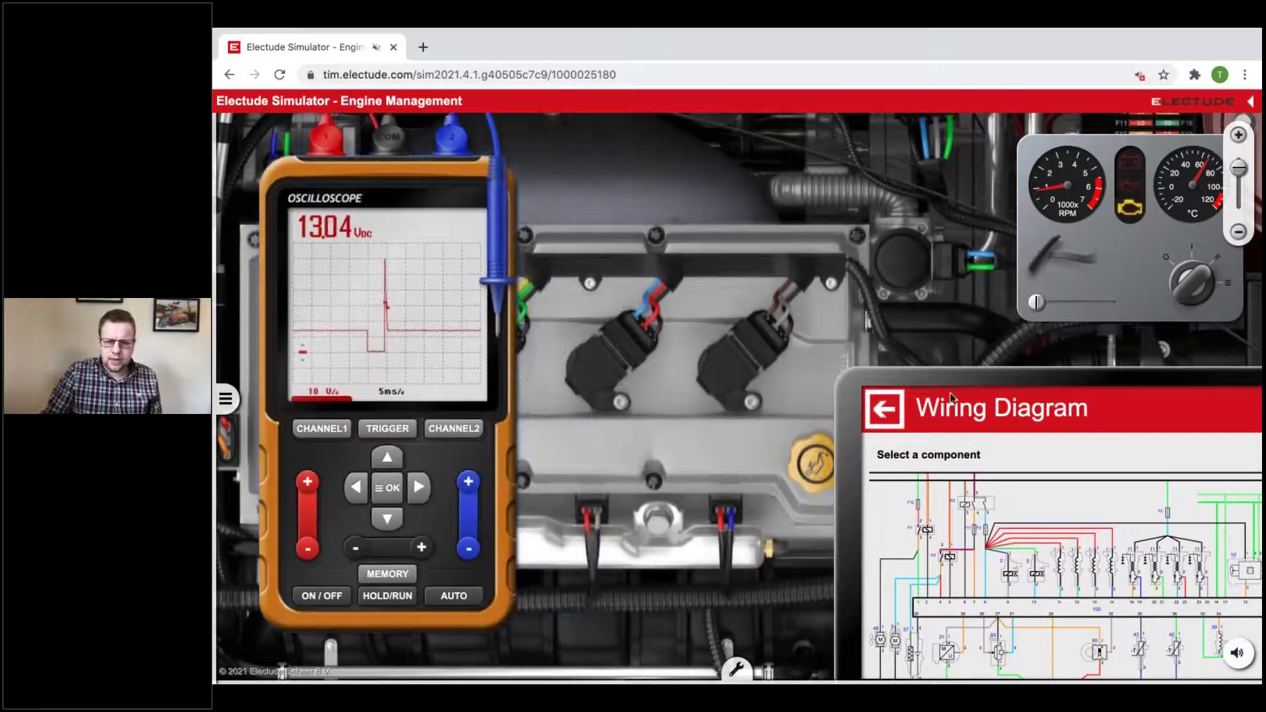
{"action": "left_click_drag", "start_coordinate": [914, 377], "coordinate": [708, 168]}
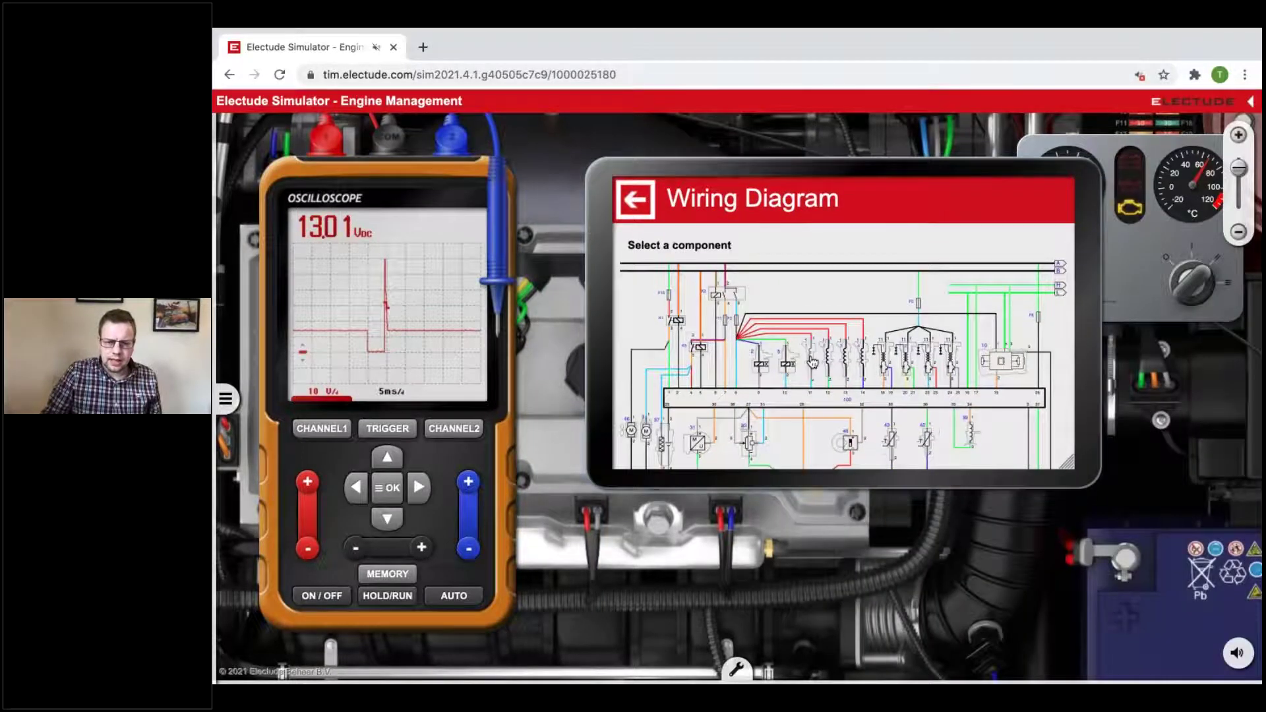
{"action": "left_click", "coordinate": [813, 362]}
{"action": "scroll", "coordinate": [881, 333], "scroll_direction": "down", "scroll_amount": 3}
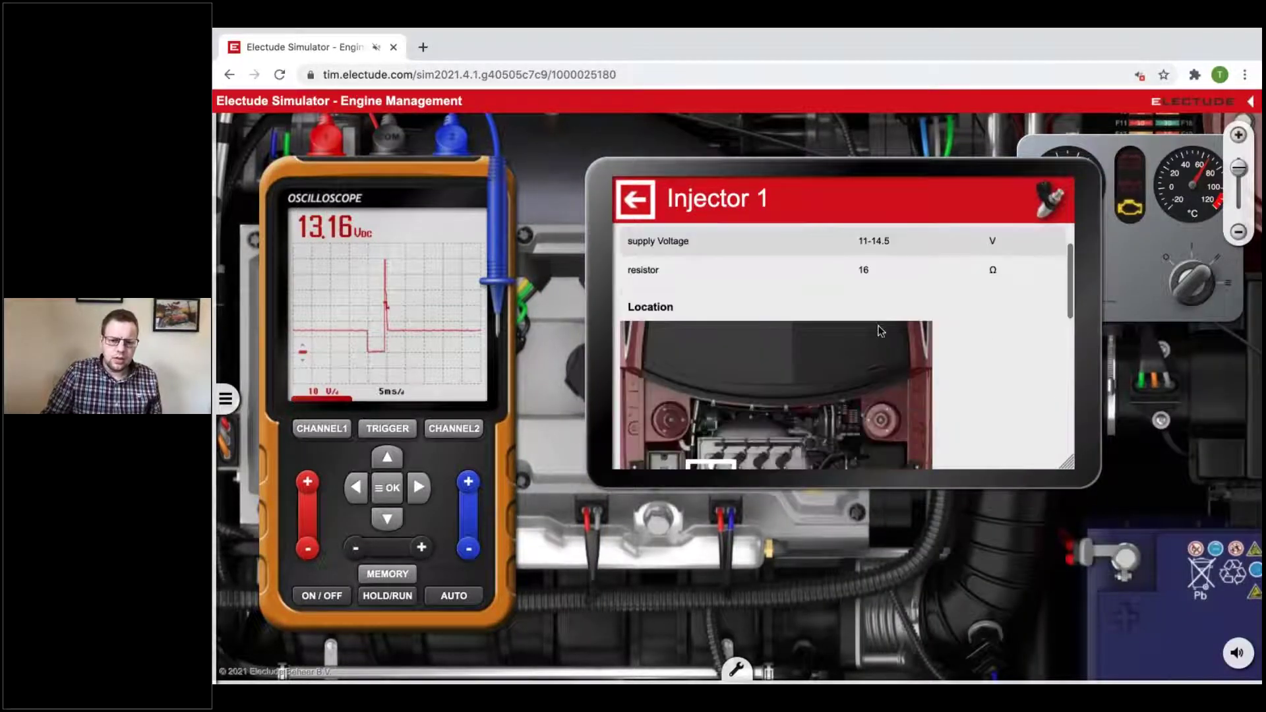
Match the oscilloscope to Injector 1's reference waveform, using 5 V per division on channel 1 and a 2 ms time base
{"action": "scroll", "coordinate": [880, 331], "scroll_direction": "down", "scroll_amount": 4}
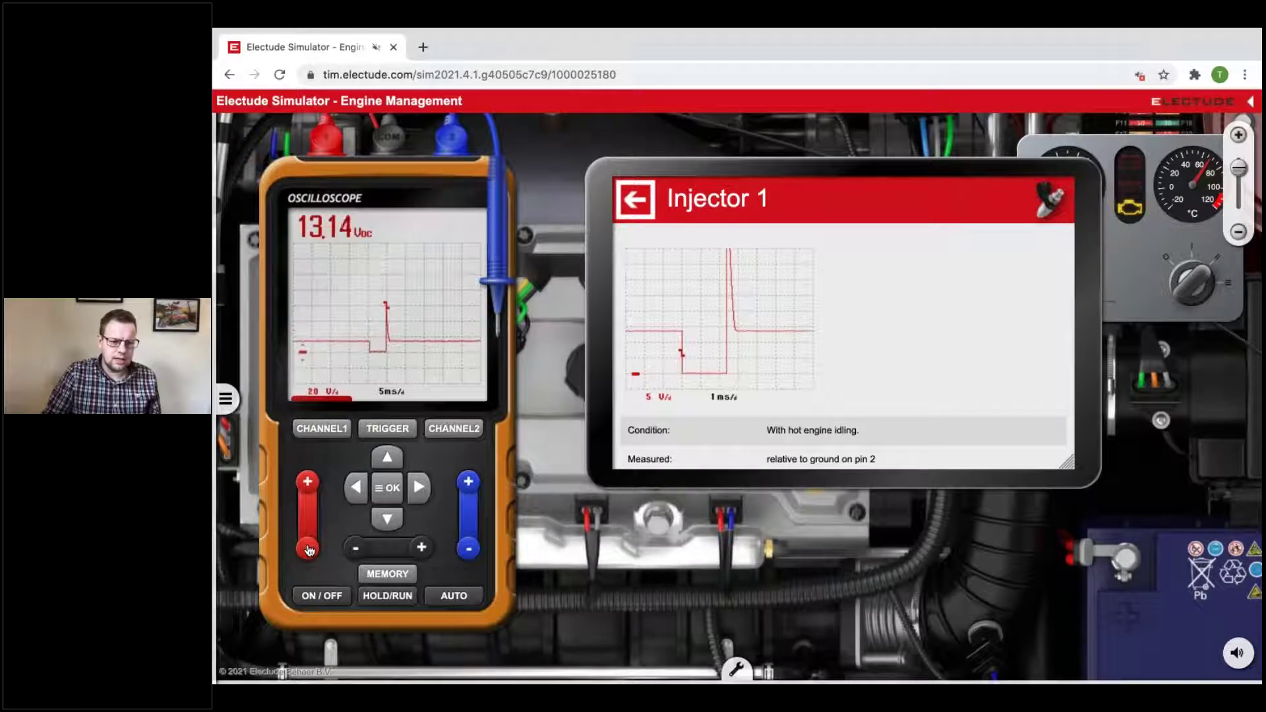
{"action": "left_click", "coordinate": [318, 490]}
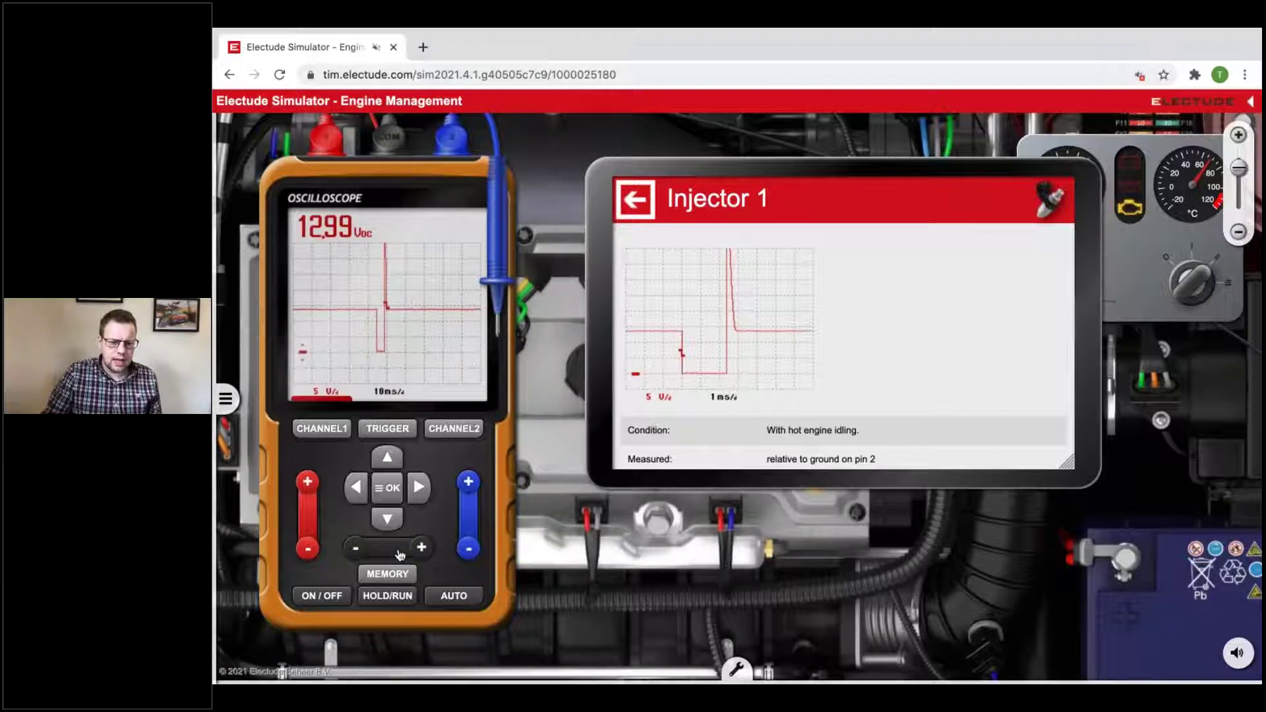
{"action": "left_click", "coordinate": [421, 549]}
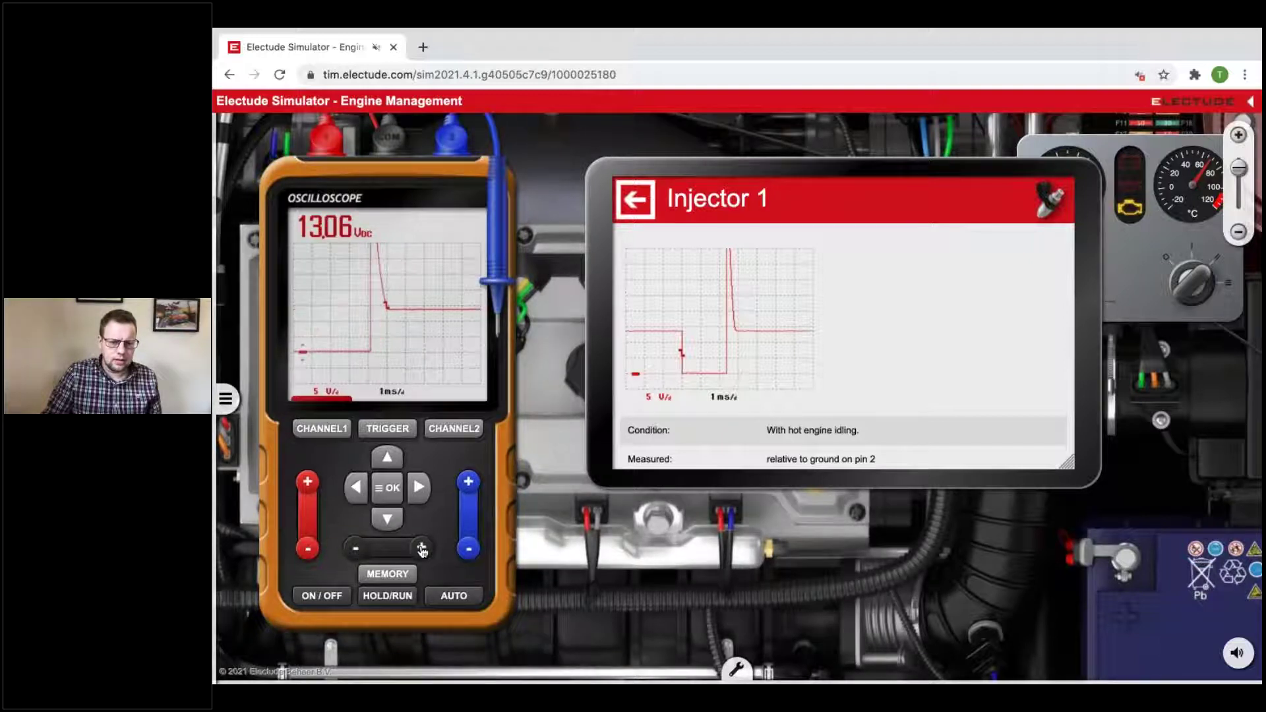
{"action": "left_click_drag", "start_coordinate": [424, 277], "coordinate": [418, 283]}
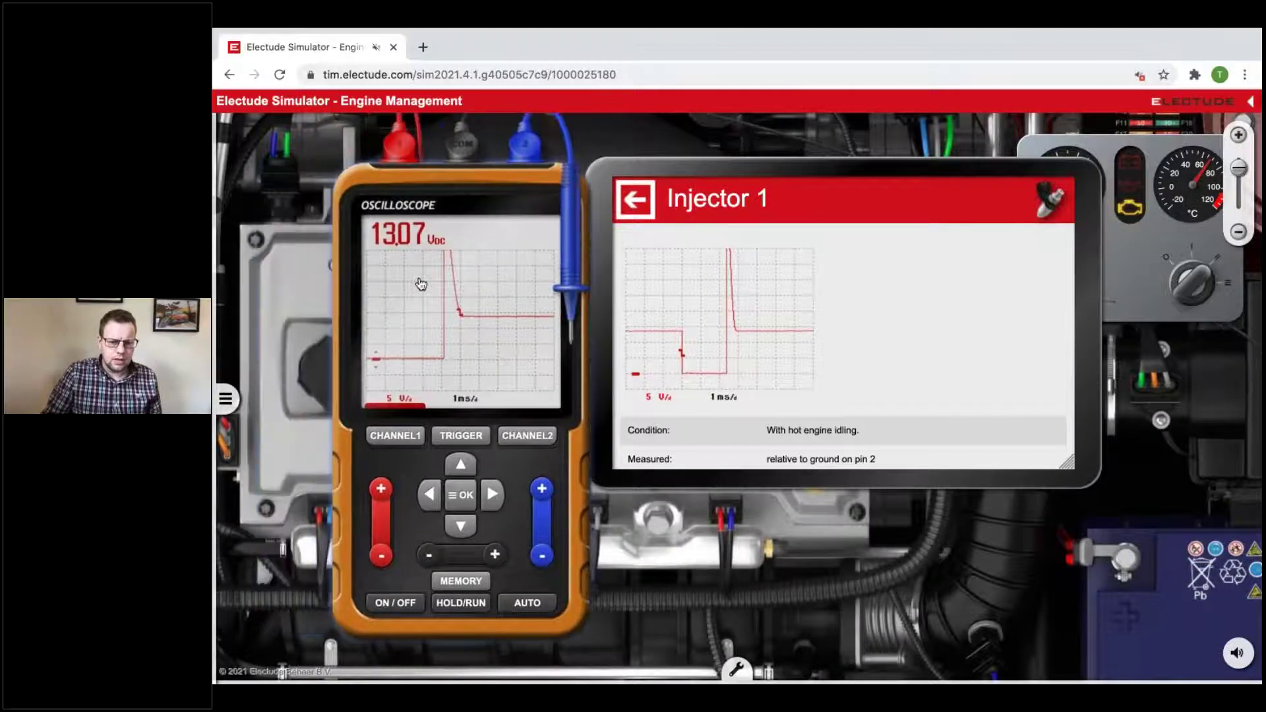
{"action": "left_click", "coordinate": [378, 550]}
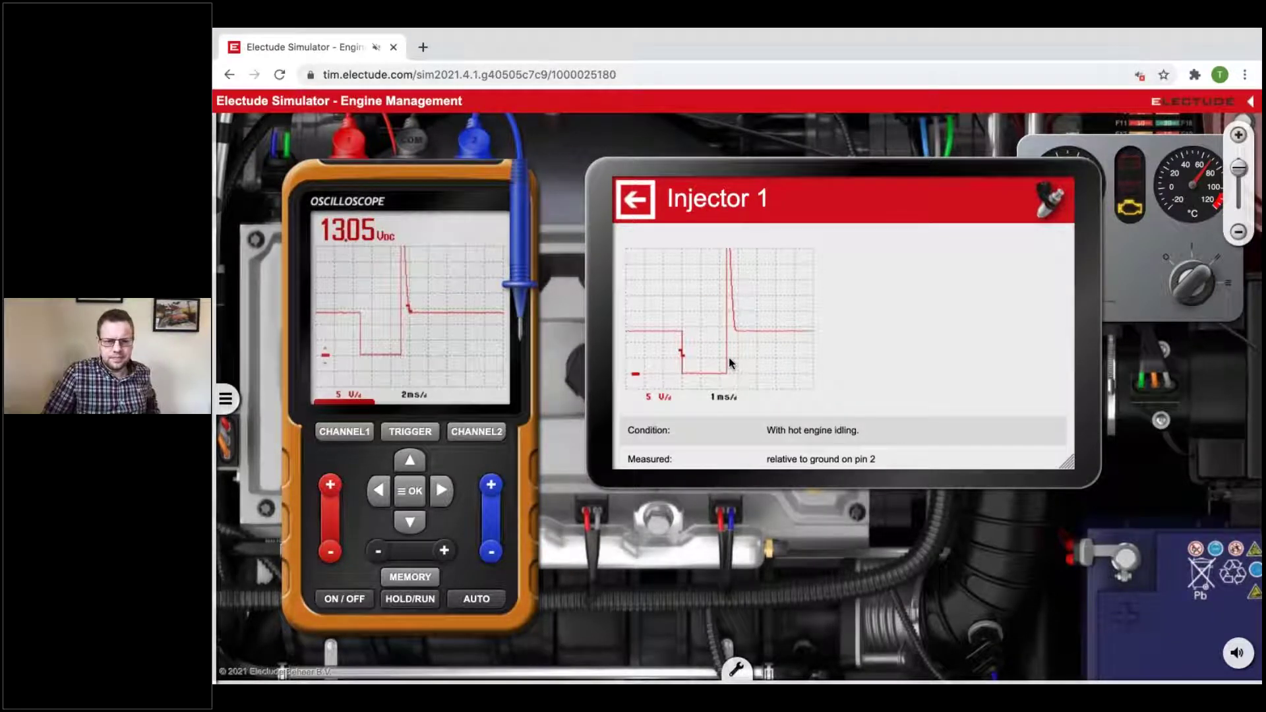
Look up the Camshaft Position Sensor from the wiring diagram and examine its supply voltage, location and scope image
{"action": "left_click", "coordinate": [630, 210]}
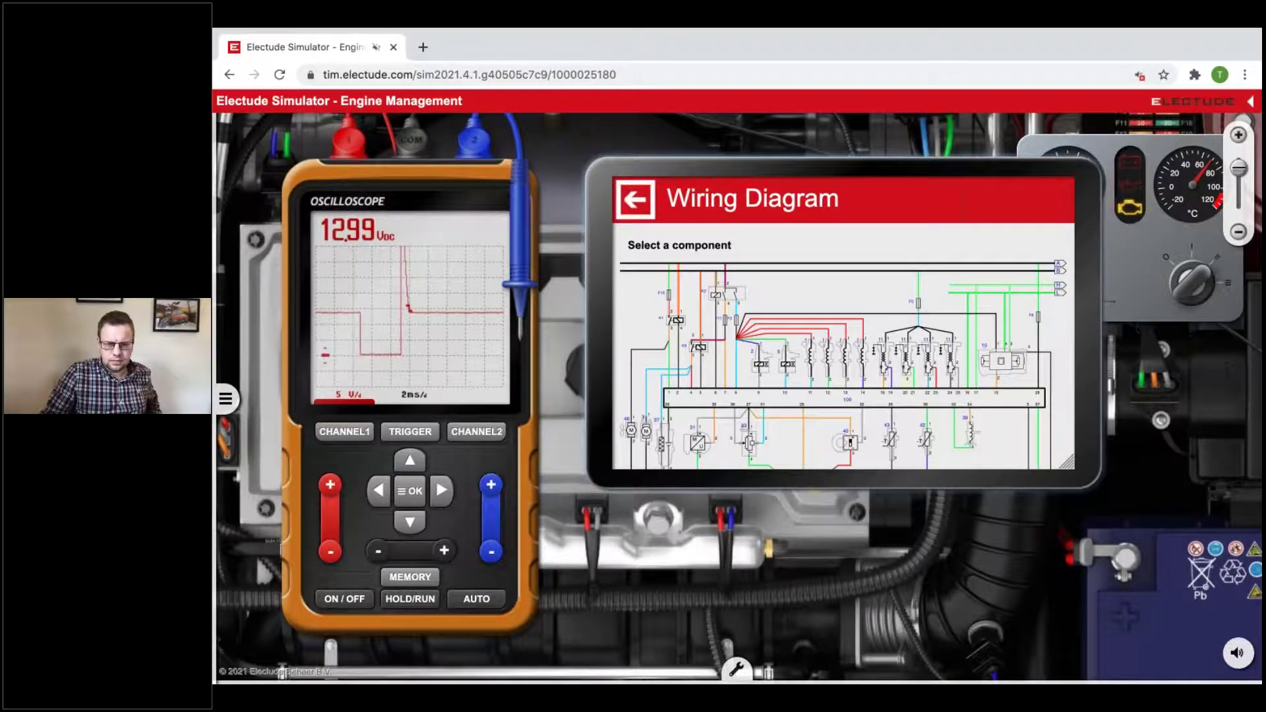
{"action": "left_click", "coordinate": [846, 335]}
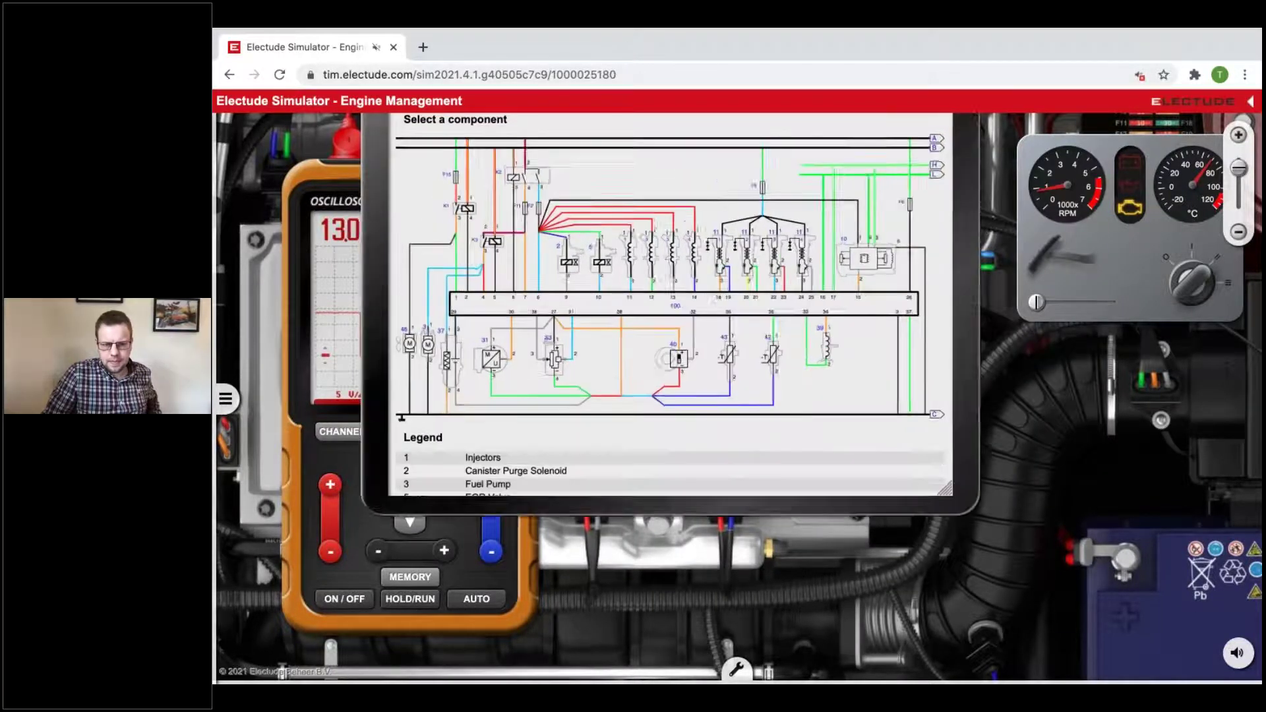
{"action": "scroll", "coordinate": [903, 546], "scroll_direction": "down", "scroll_amount": 2}
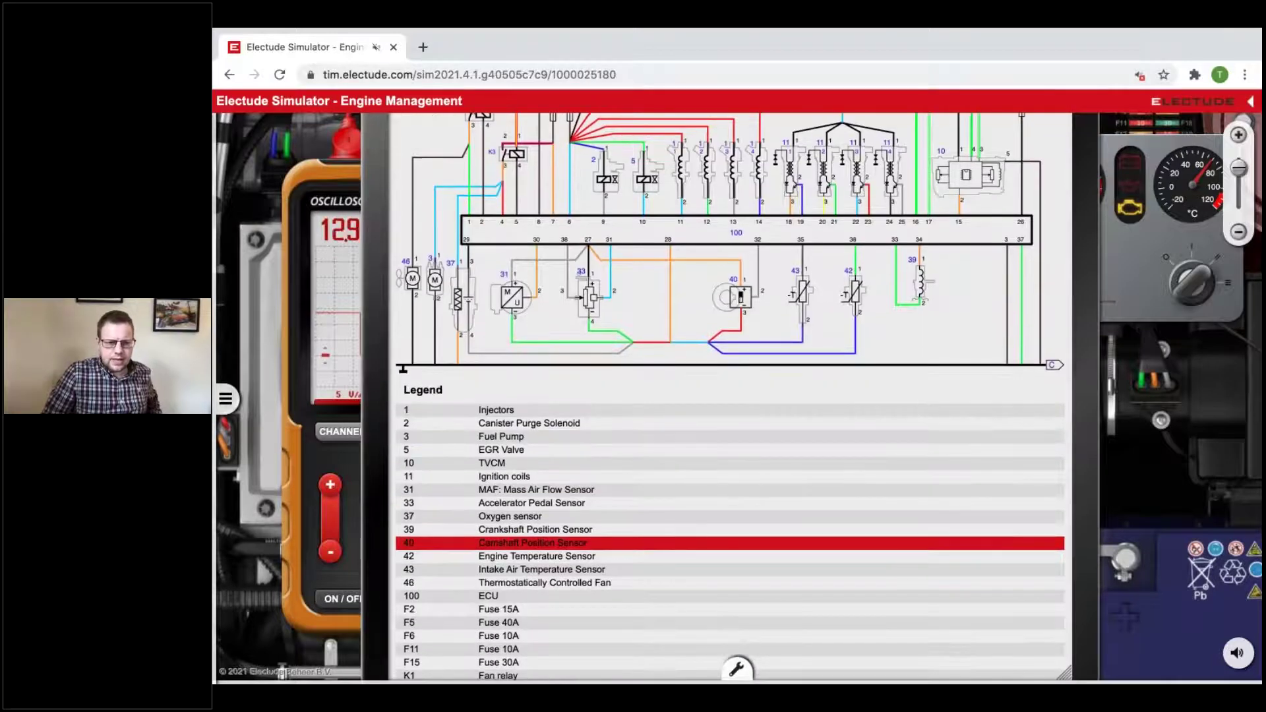
{"action": "left_click", "coordinate": [549, 542]}
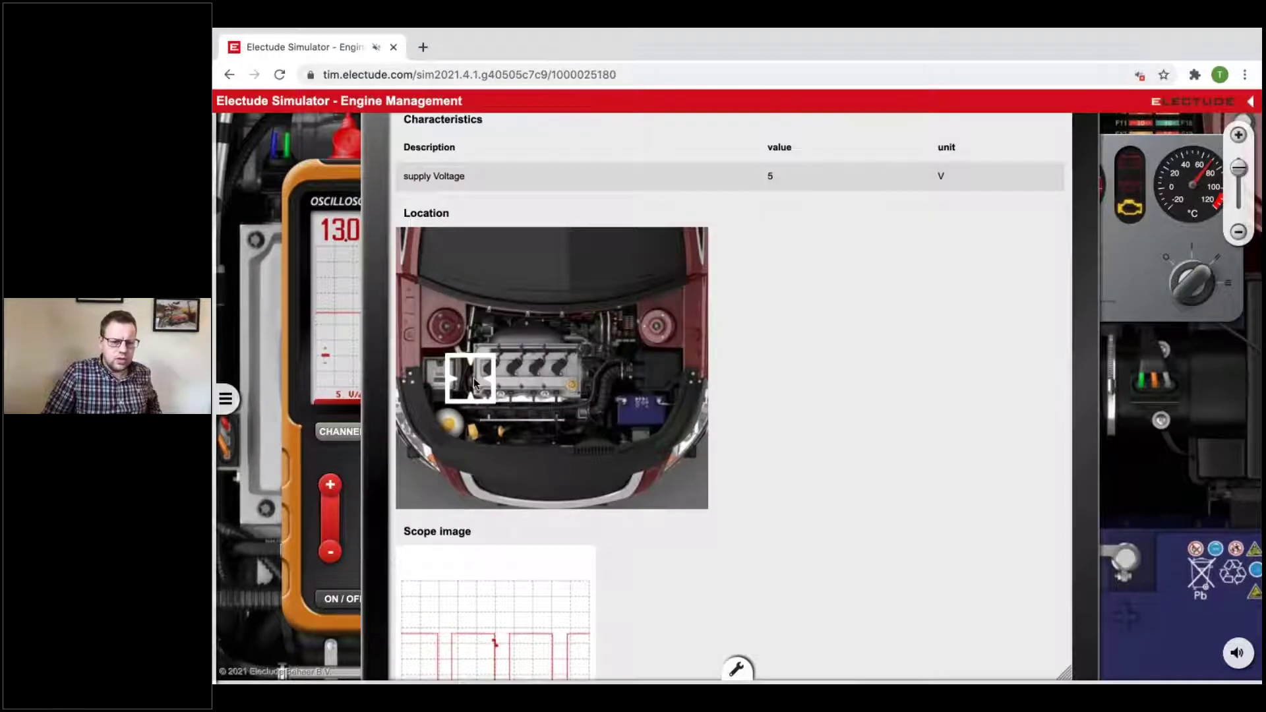
{"action": "scroll", "coordinate": [479, 462], "scroll_direction": "down", "scroll_amount": 3}
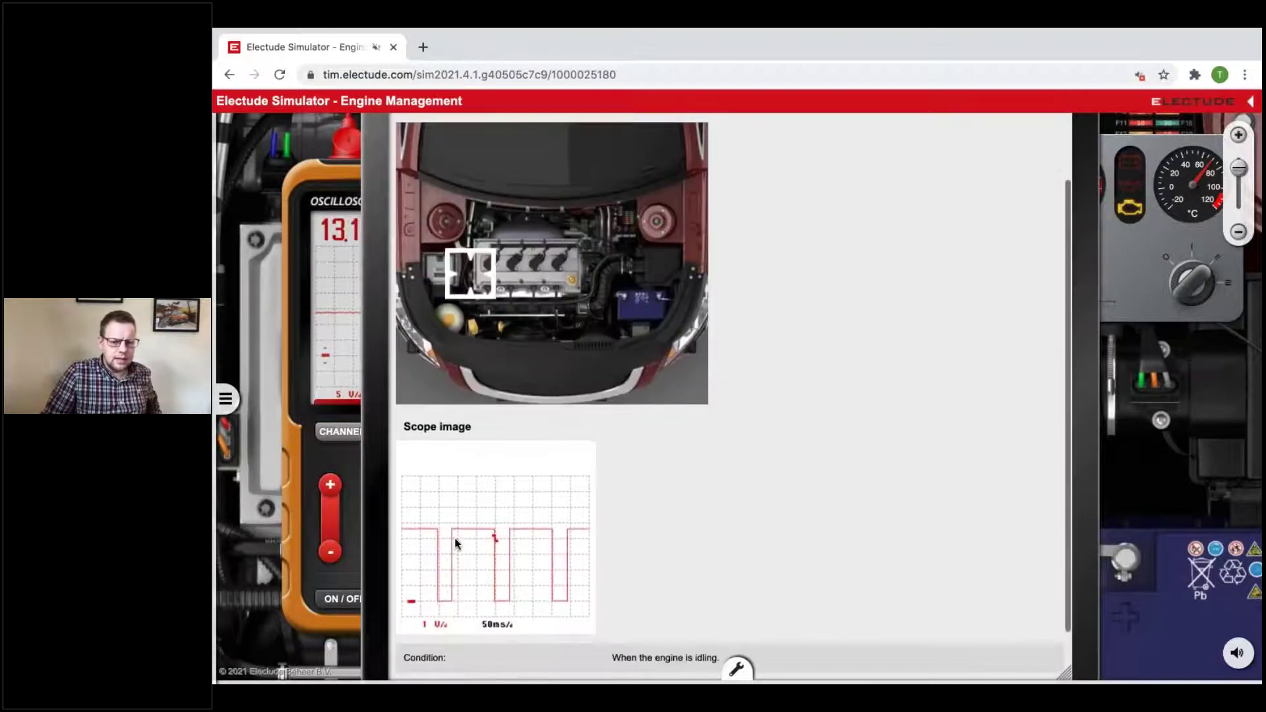
{"action": "scroll", "coordinate": [551, 584], "scroll_direction": "up", "scroll_amount": 3}
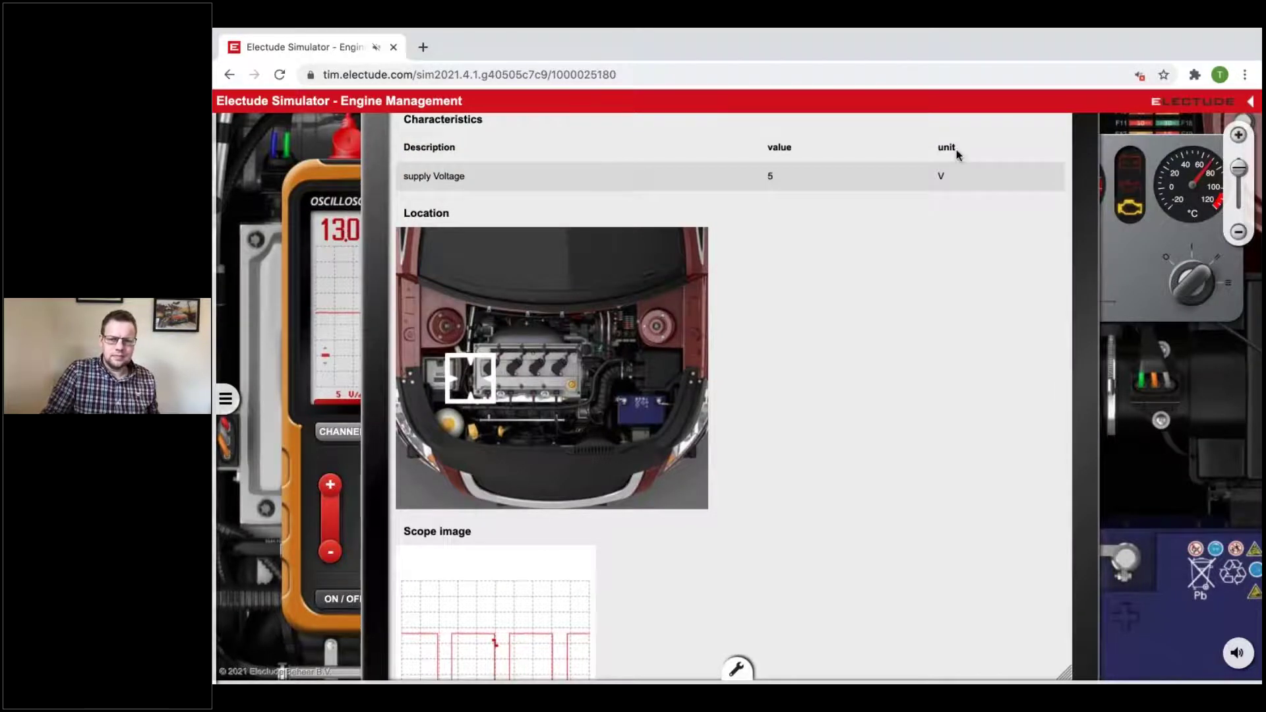
{"action": "scroll", "coordinate": [1085, 234], "scroll_direction": "up", "scroll_amount": 2}
Leave the Camshaft Position Sensor page and return to the Diagnostic Tester's start page
{"action": "left_click", "coordinate": [412, 167]}
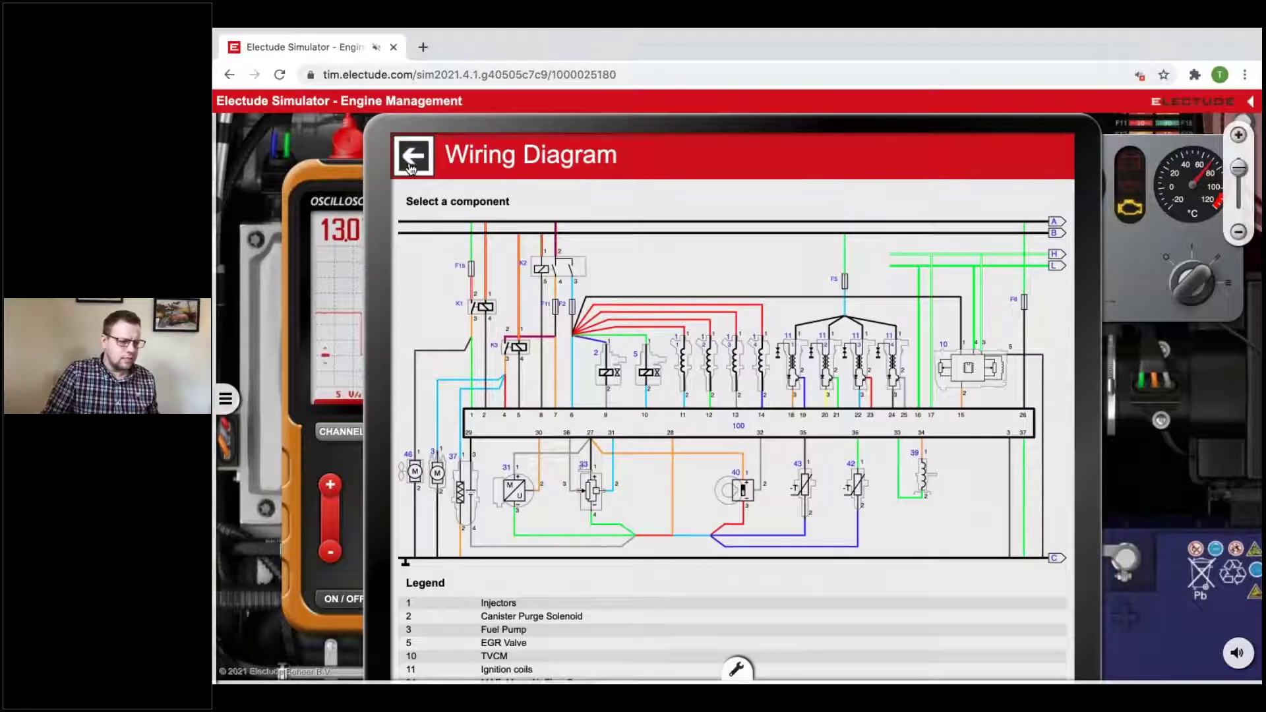
{"action": "left_click", "coordinate": [411, 167]}
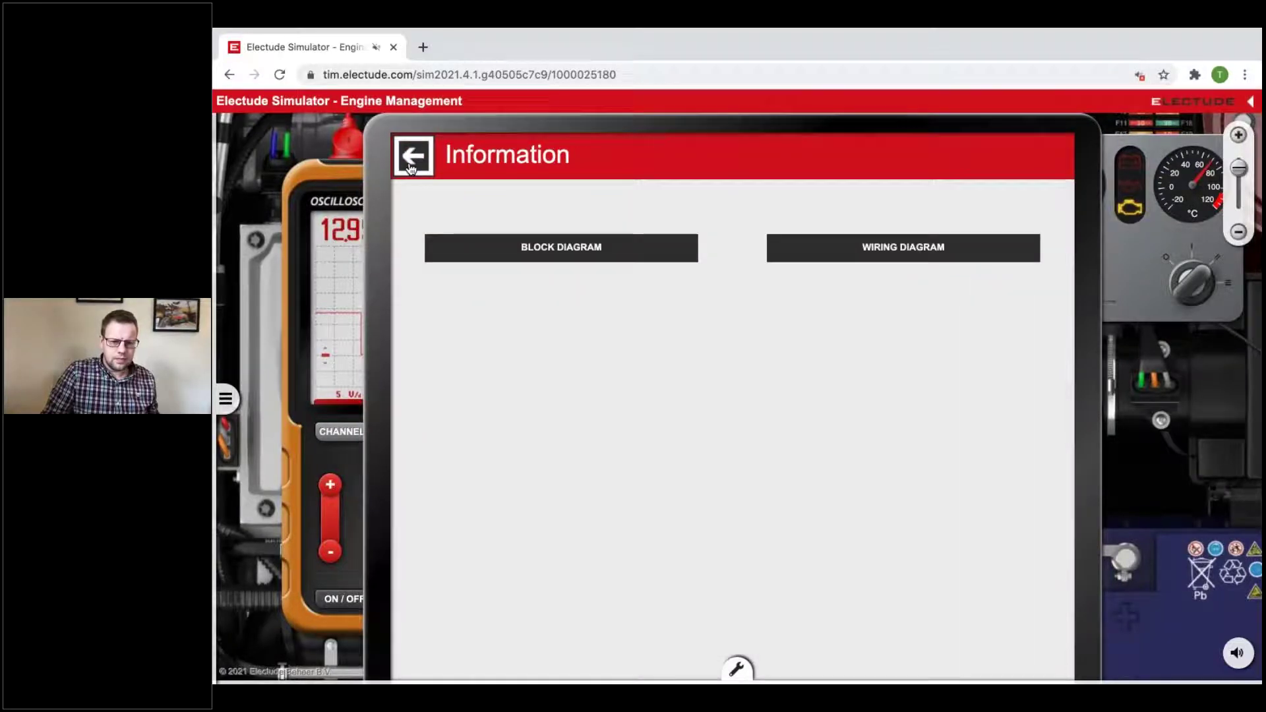
{"action": "left_click", "coordinate": [412, 166]}
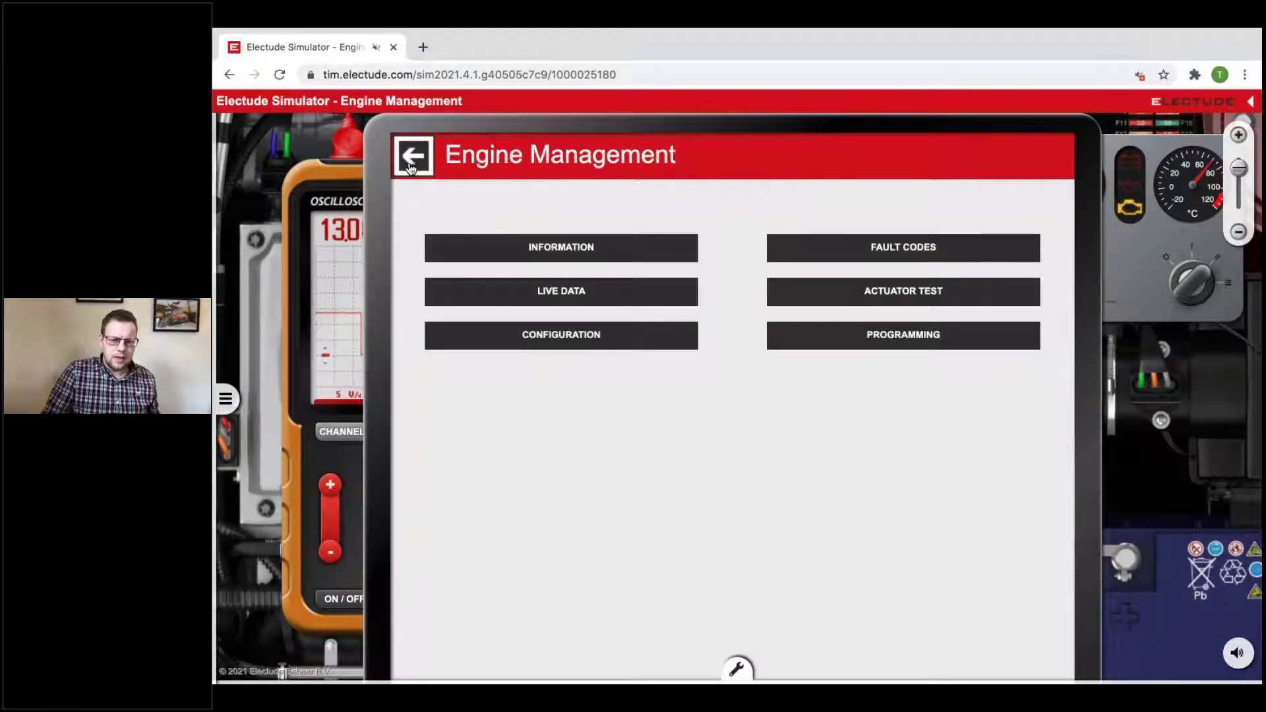
{"action": "left_click", "coordinate": [411, 166]}
{"action": "left_click", "coordinate": [412, 166]}
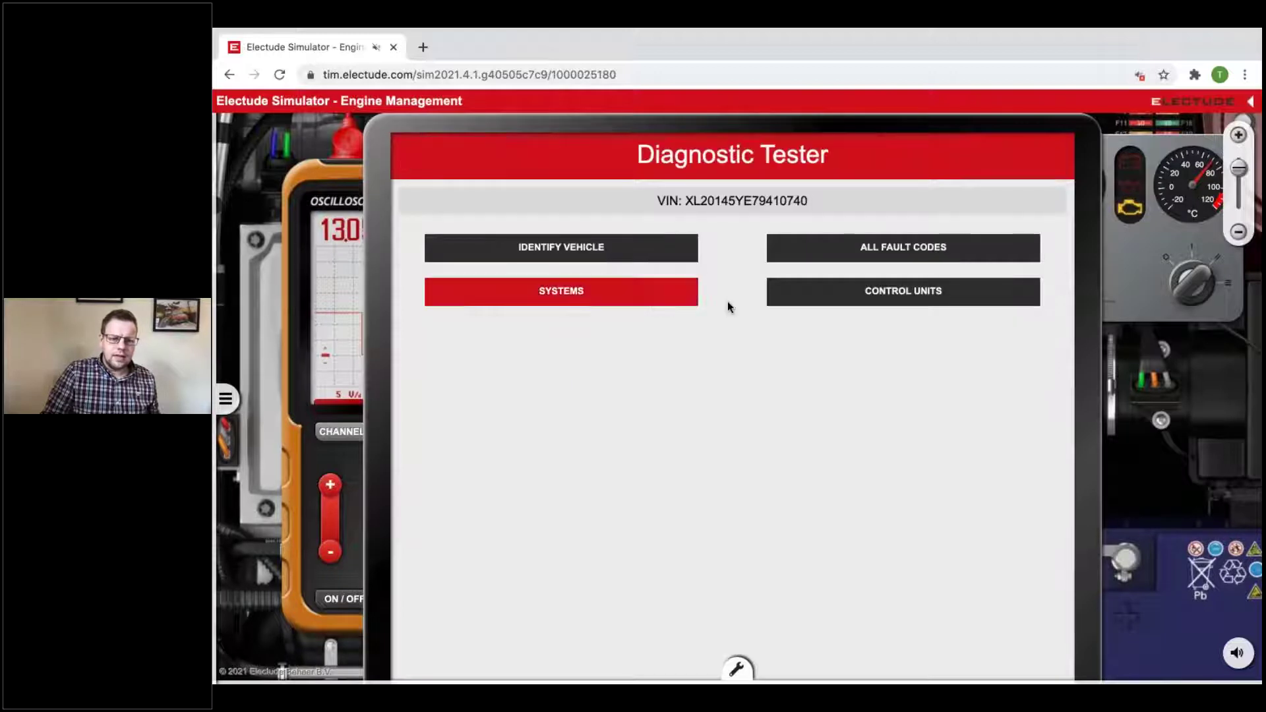
Reopen the wiring diagram from the Engine Management information and review its component legend
{"action": "left_click", "coordinate": [562, 298]}
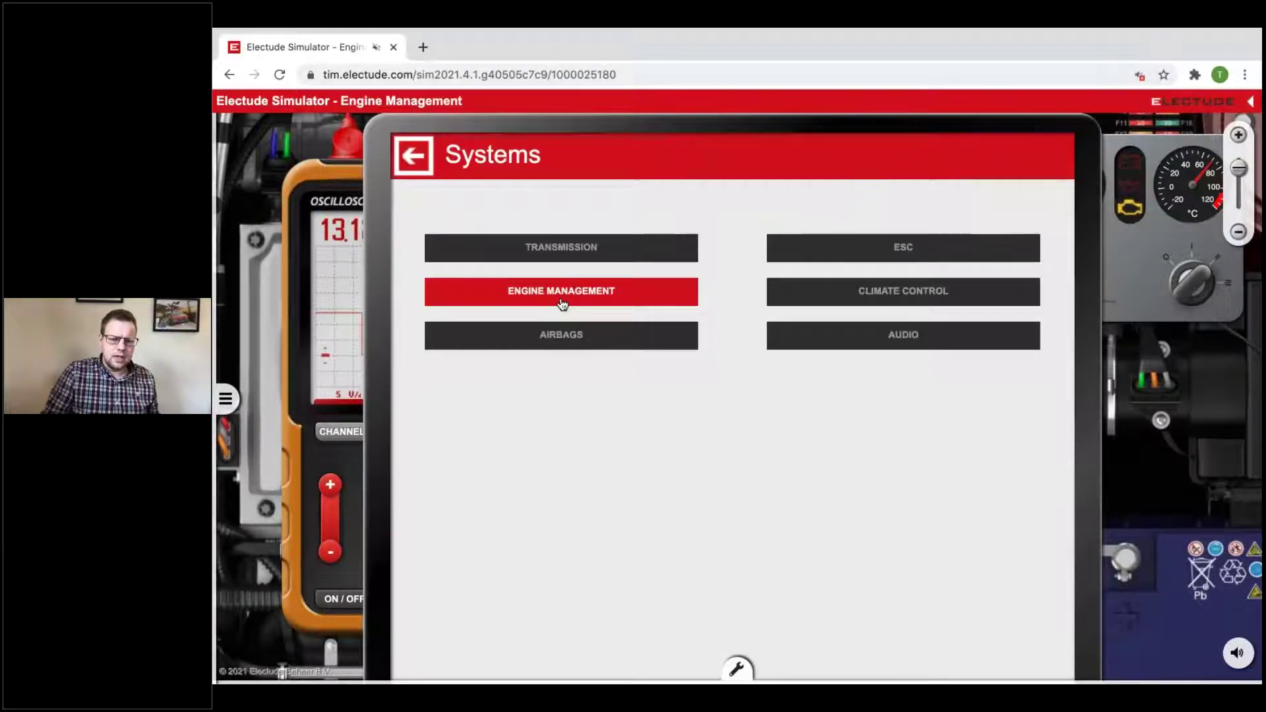
{"action": "left_click", "coordinate": [561, 292]}
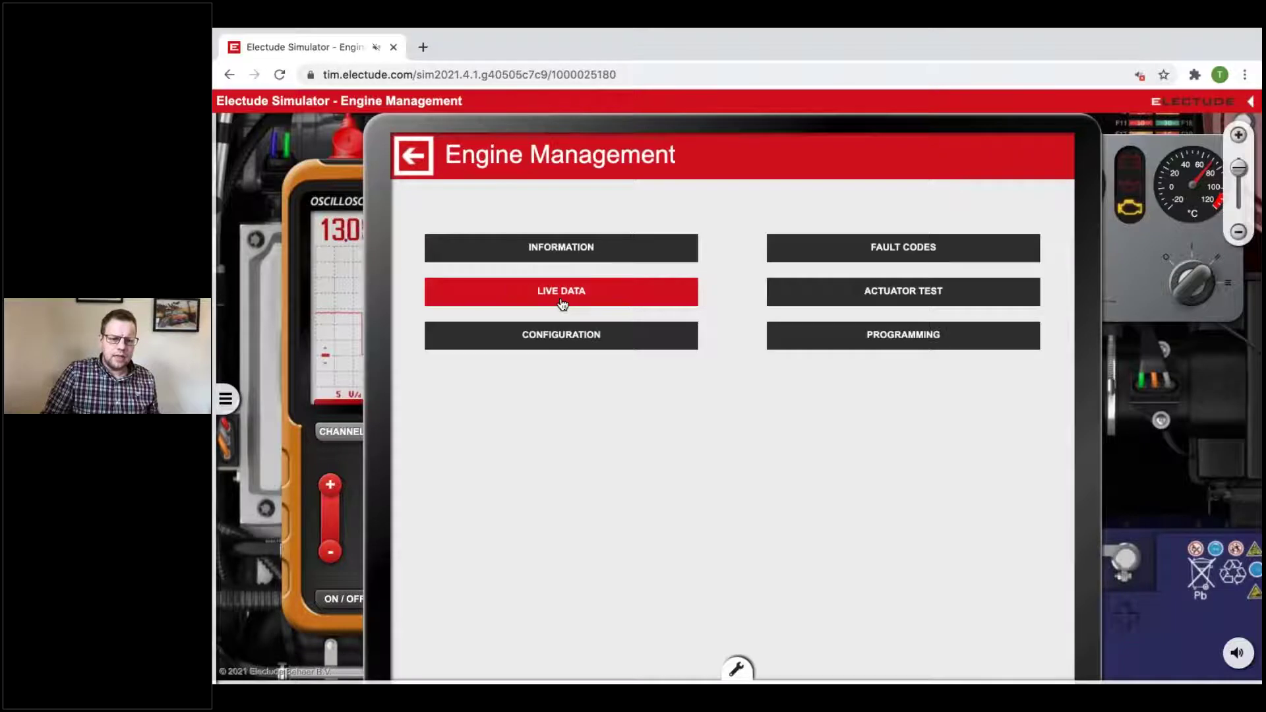
{"action": "left_click", "coordinate": [639, 248]}
{"action": "left_click", "coordinate": [870, 248]}
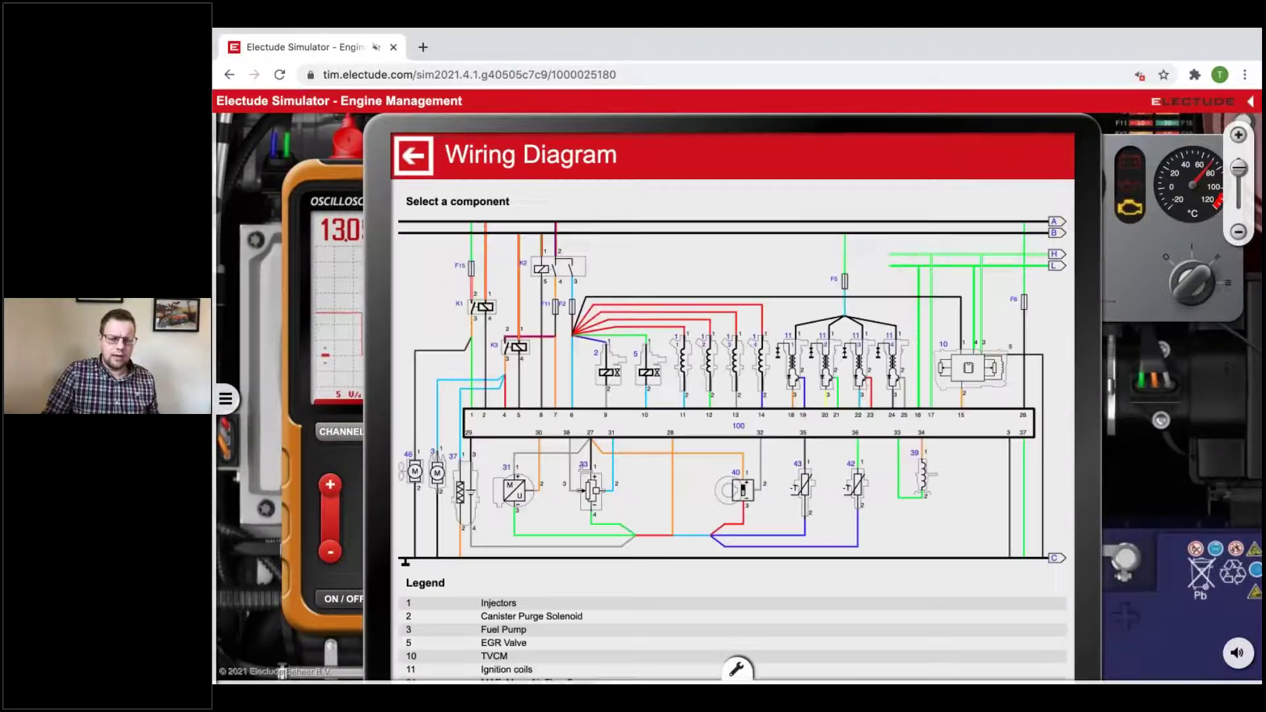
{"action": "scroll", "coordinate": [826, 267], "scroll_direction": "down", "scroll_amount": 4}
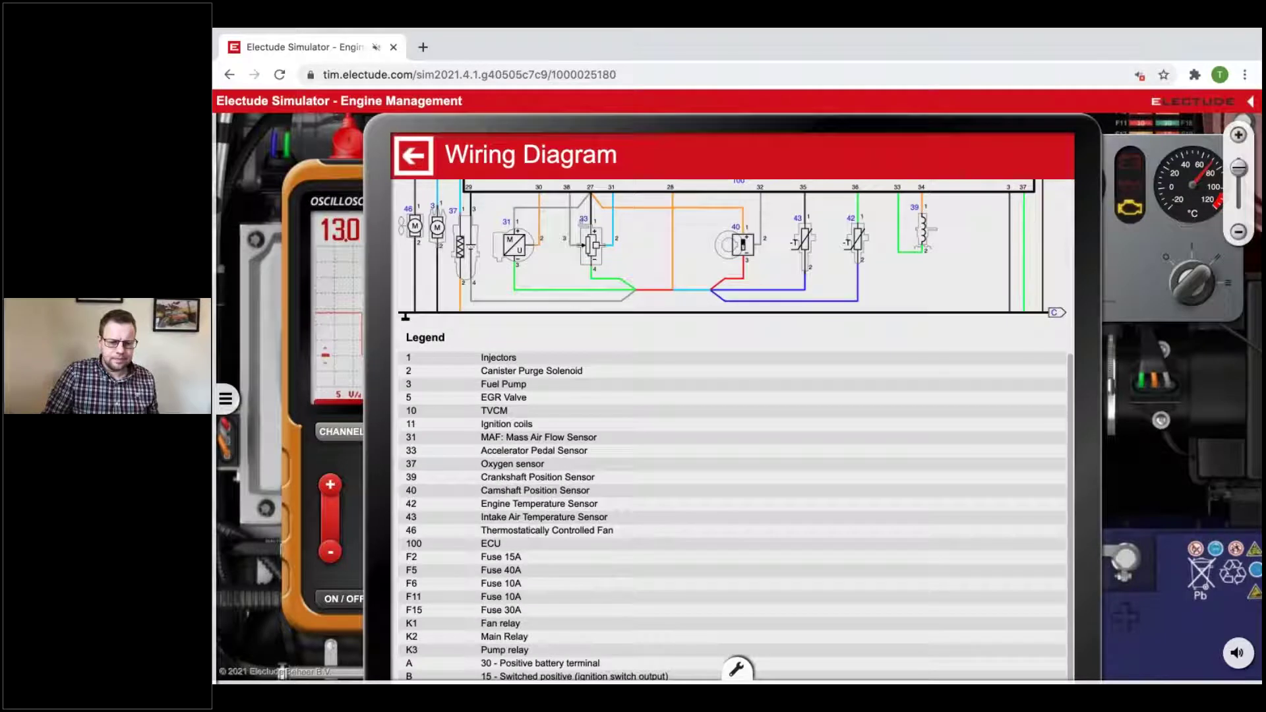
Open the ECU actuator test for Engine Management and review its relay, injector, solenoid and valve controls
{"action": "left_click", "coordinate": [425, 157]}
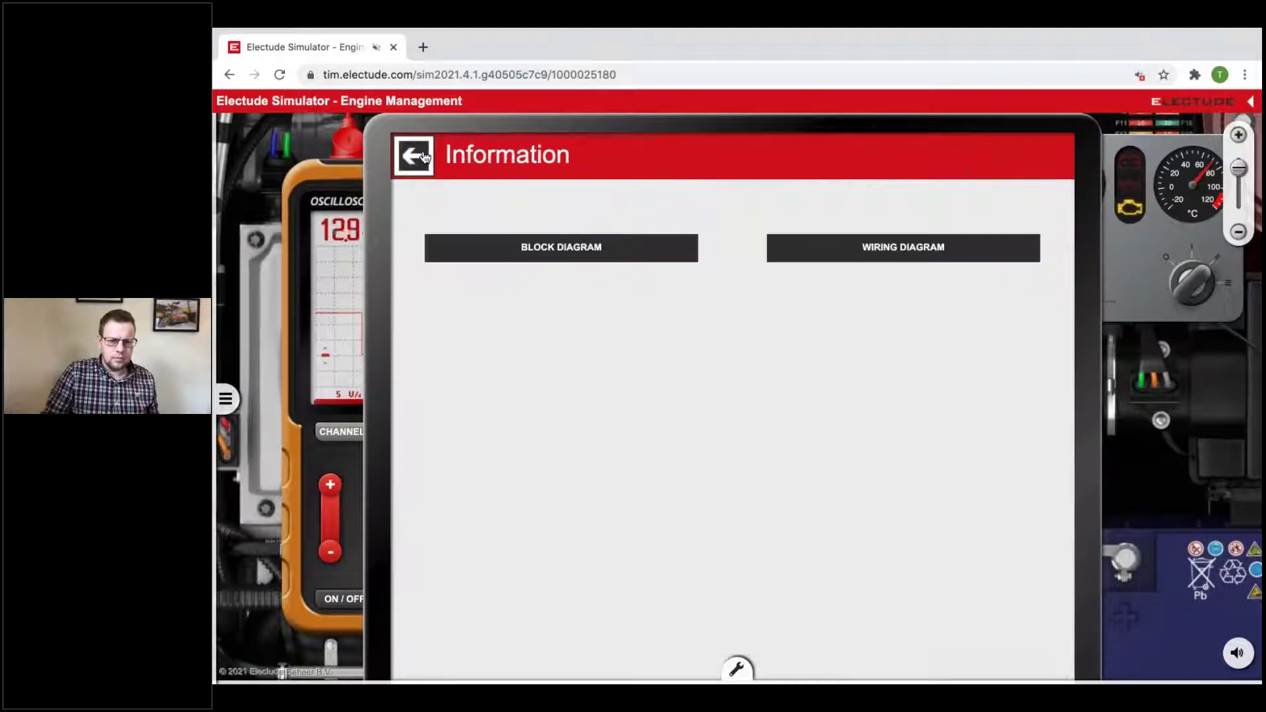
{"action": "left_click", "coordinate": [426, 157]}
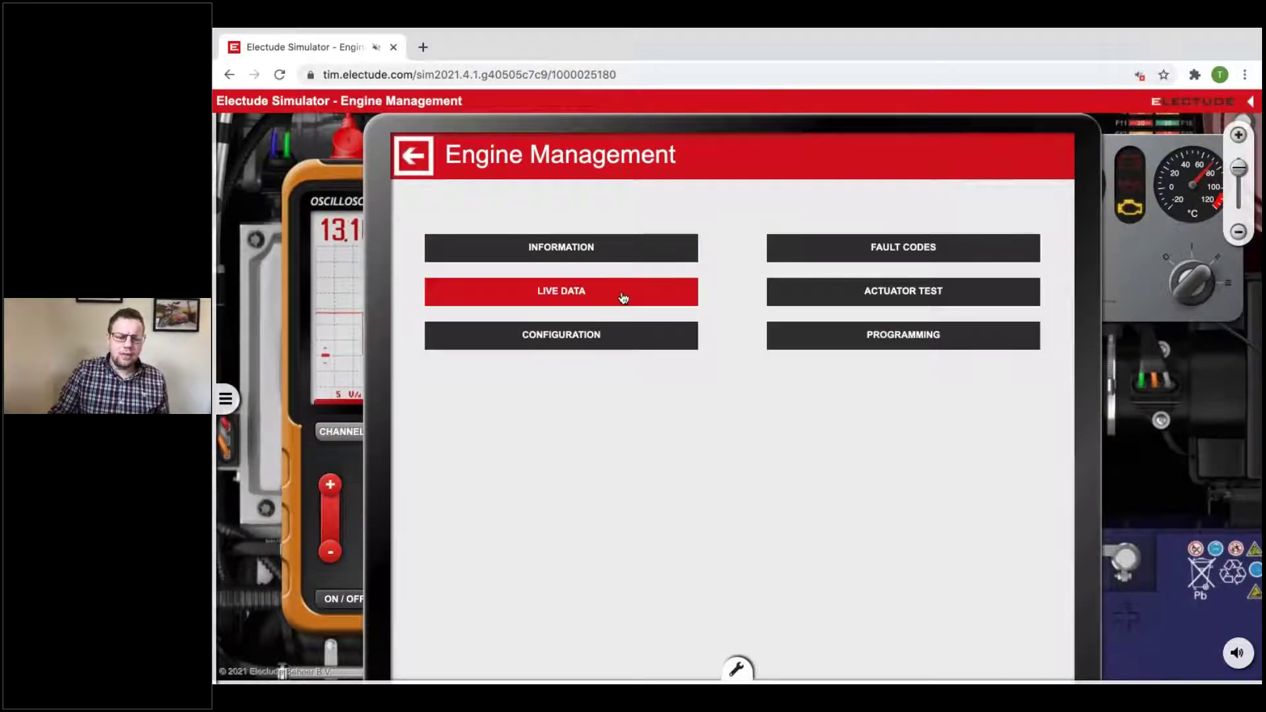
{"action": "left_click", "coordinate": [902, 301]}
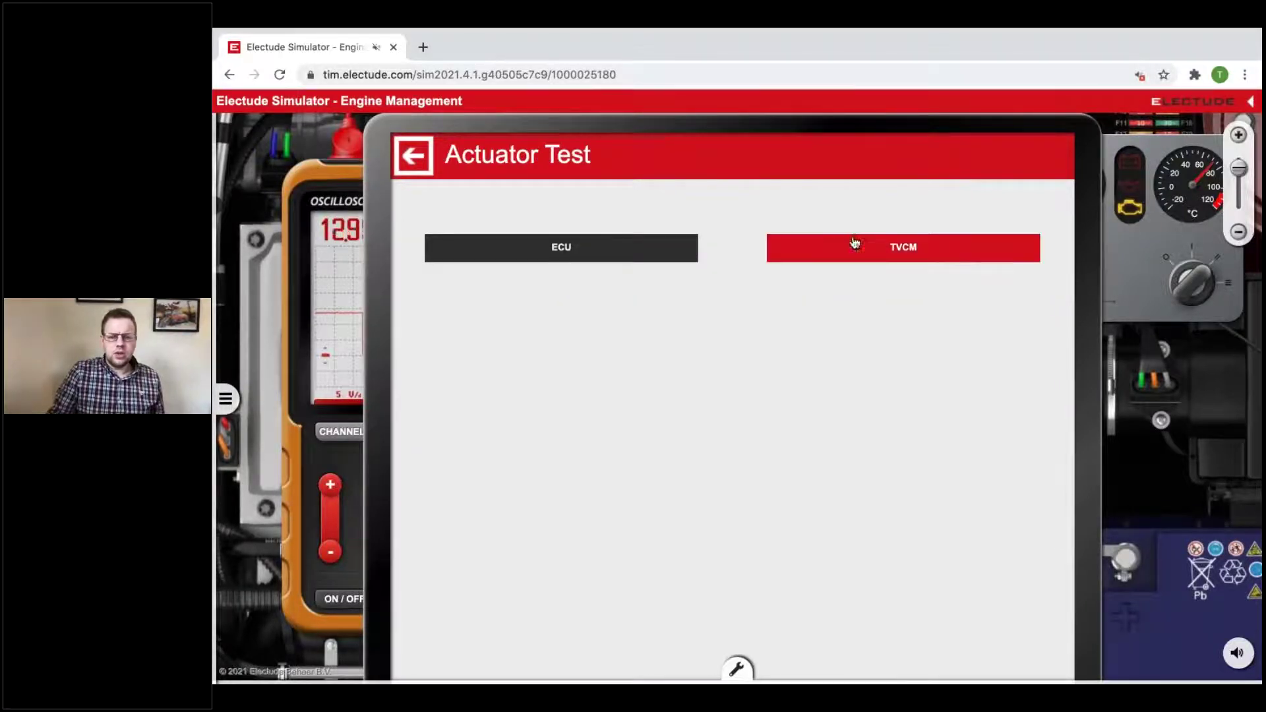
{"action": "left_click", "coordinate": [608, 258]}
{"action": "scroll", "coordinate": [630, 256], "scroll_direction": "down", "scroll_amount": 1}
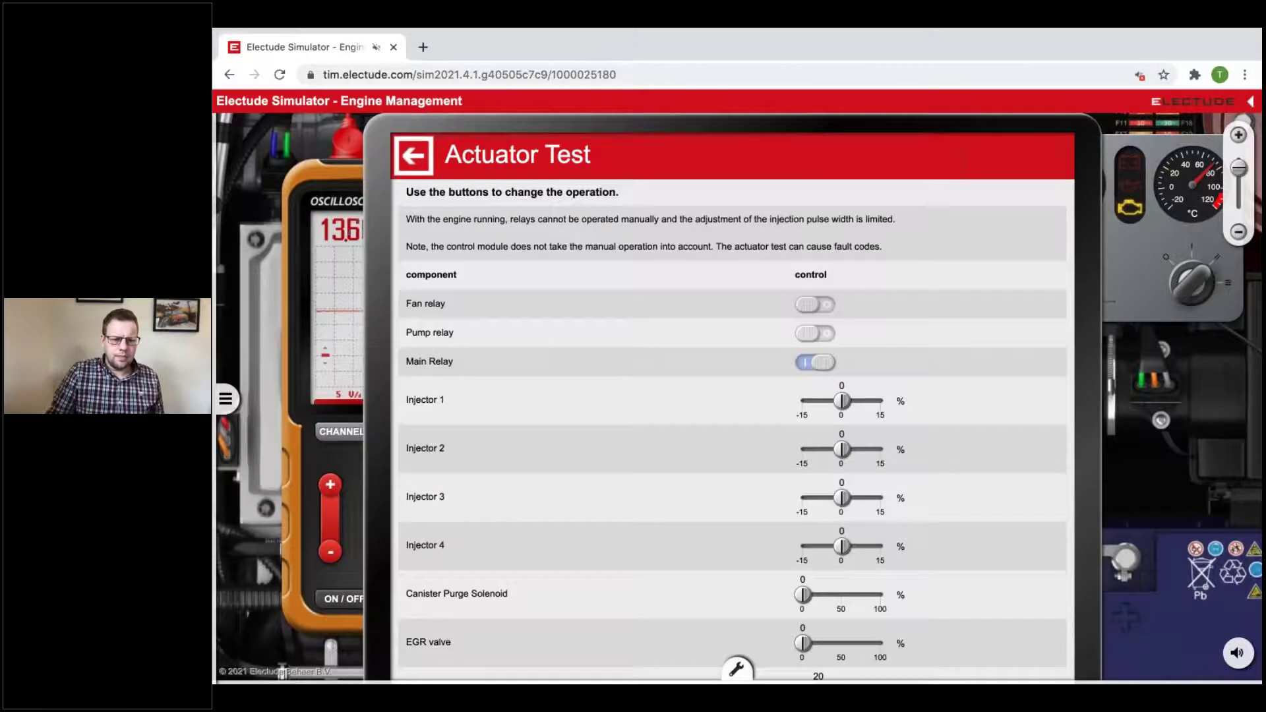
{"action": "right_click", "coordinate": [373, 50]}
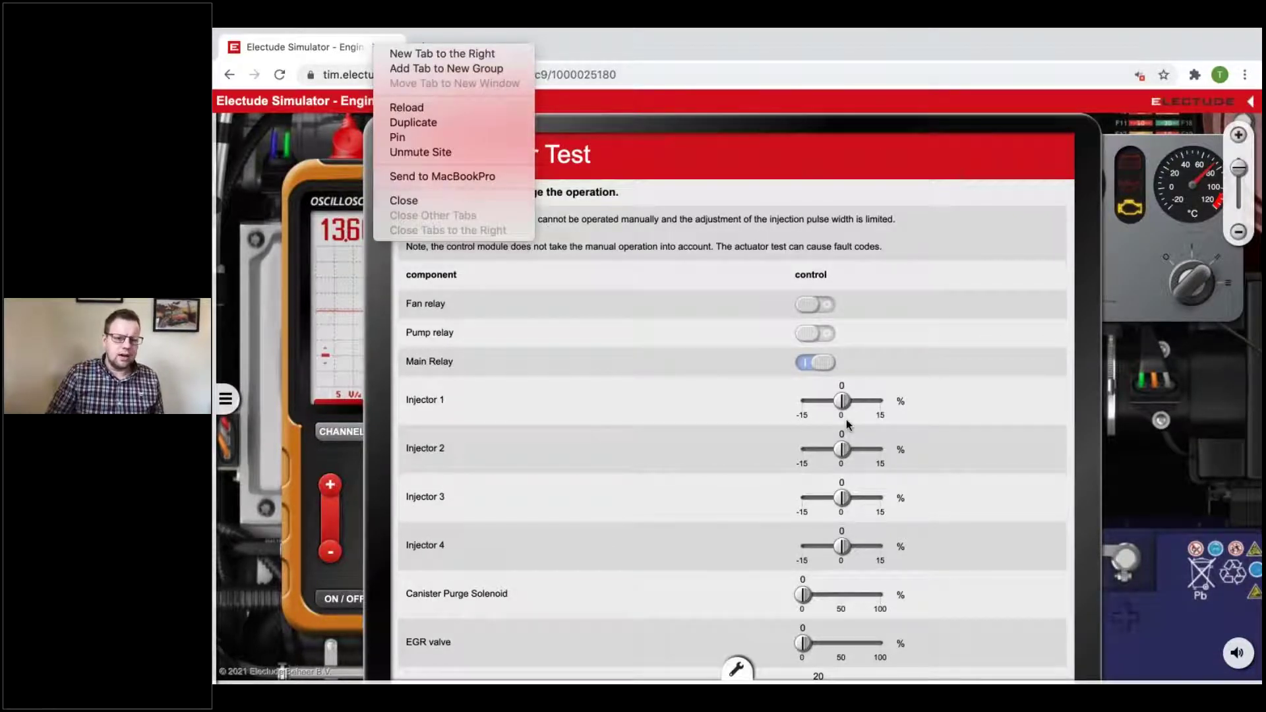
{"action": "left_click", "coordinate": [968, 362]}
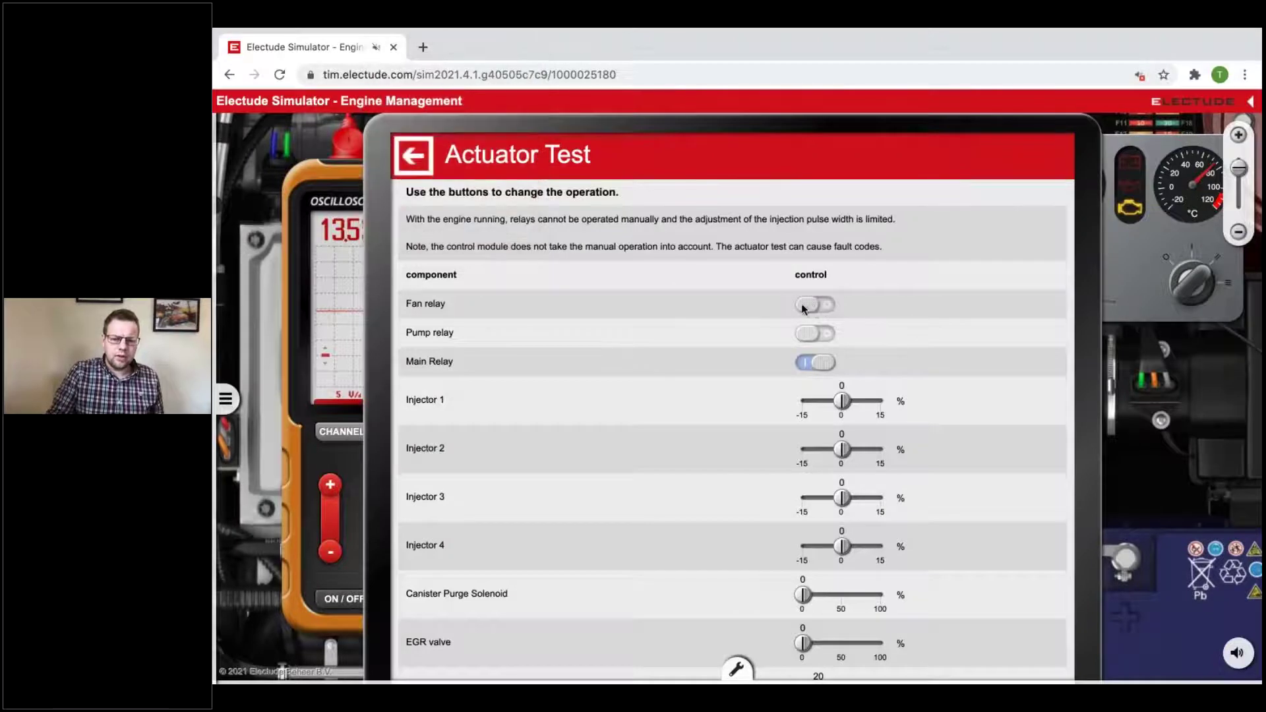
{"action": "scroll", "coordinate": [816, 306], "scroll_direction": "down", "scroll_amount": 1}
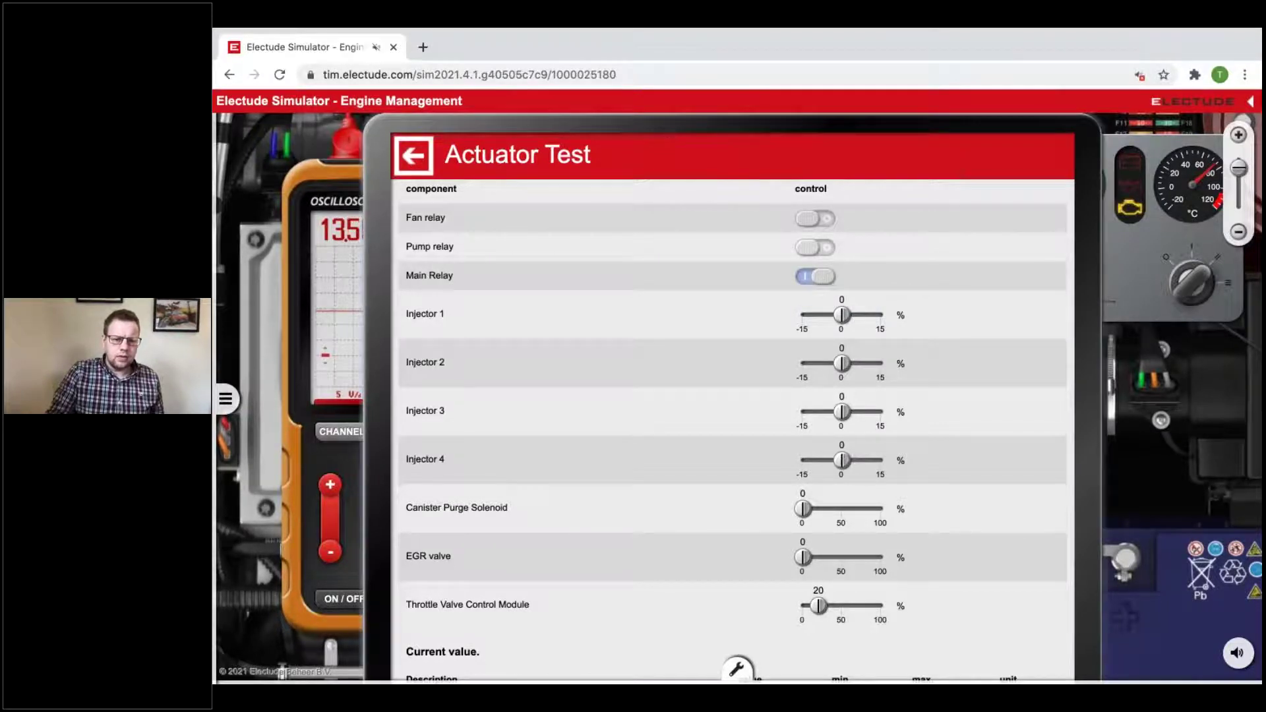
Shrink the diagnostic tester and reposition it so the oscilloscope trace and the dashboard gauges can be seen beside it
{"action": "left_click_drag", "start_coordinate": [669, 135], "coordinate": [540, 38]}
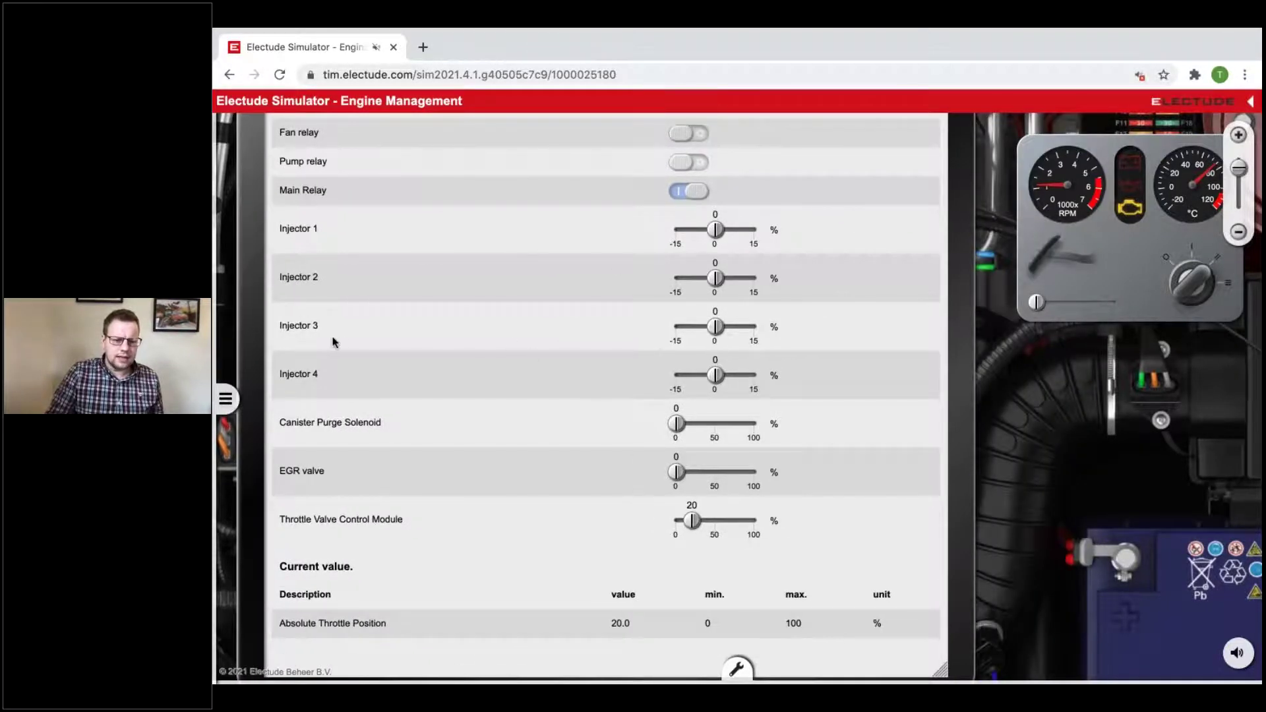
{"action": "scroll", "coordinate": [397, 304], "scroll_direction": "up", "scroll_amount": 3}
{"action": "left_click_drag", "start_coordinate": [960, 196], "coordinate": [929, 92]}
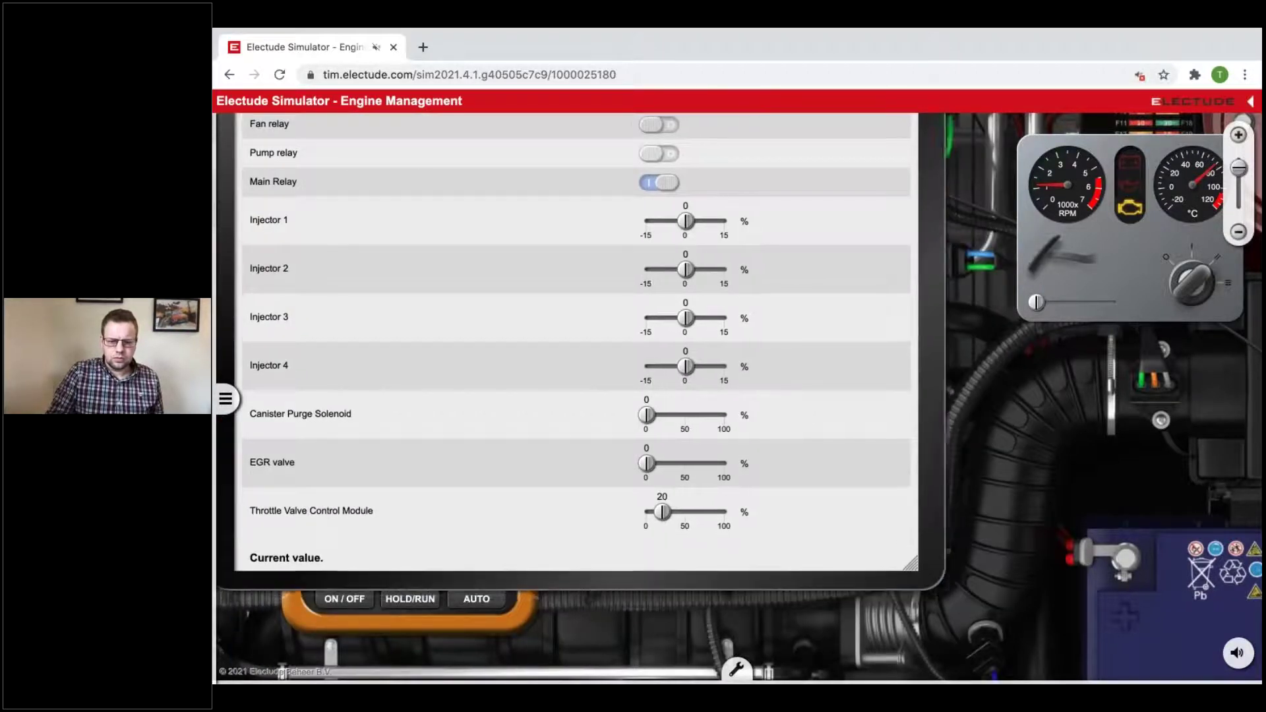
{"action": "left_click_drag", "start_coordinate": [911, 563], "coordinate": [758, 363]}
{"action": "left_click_drag", "start_coordinate": [473, 98], "coordinate": [709, 314]}
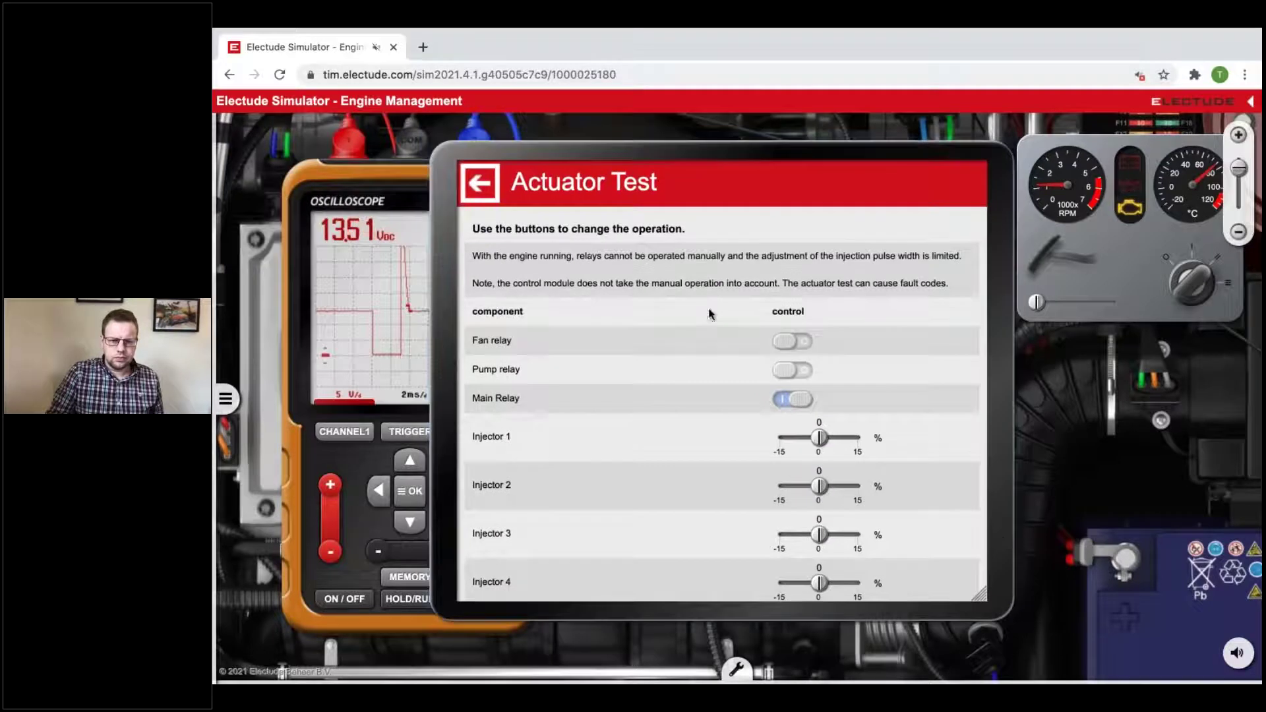
Open the TVCM actuator test and lower the throttle valve assembly to 10%, and further to 3%
{"action": "left_click", "coordinate": [488, 185]}
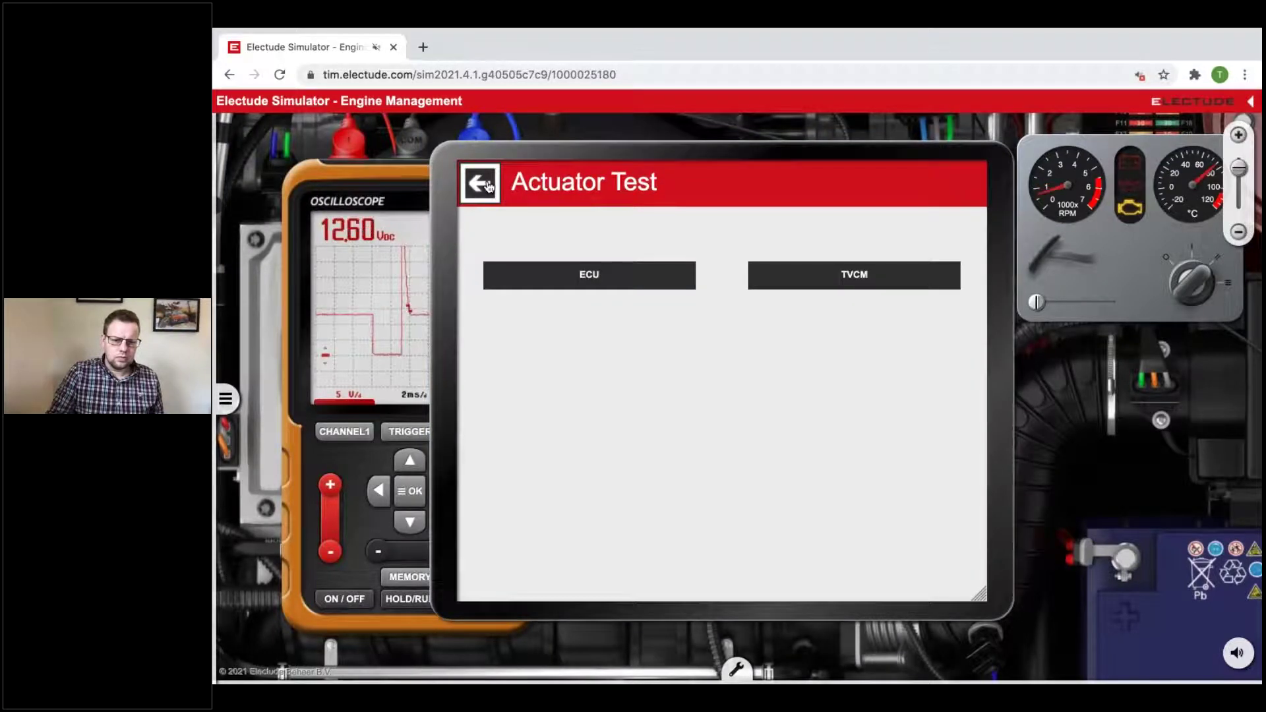
{"action": "left_click", "coordinate": [820, 284]}
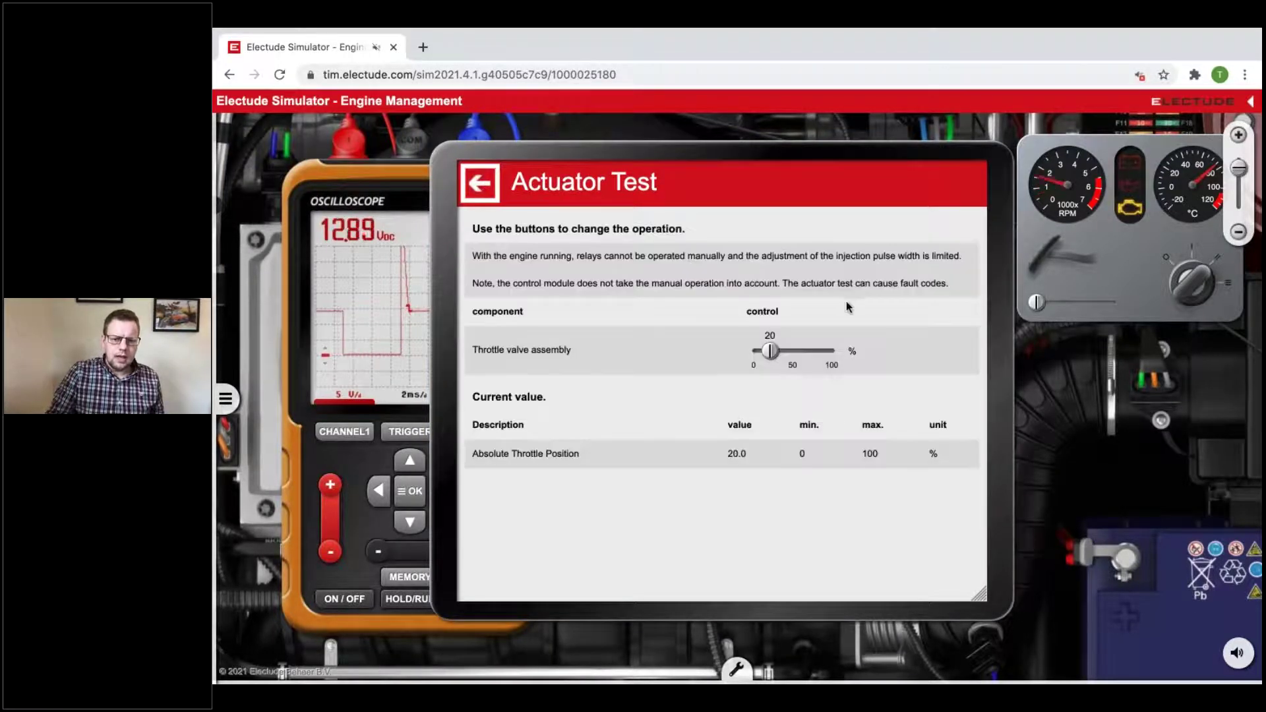
{"action": "mouse_move", "coordinate": [770, 350]}
{"action": "left_mouse_down"}
{"action": "mouse_move", "coordinate": [827, 353]}
{"action": "mouse_move", "coordinate": [762, 354]}
{"action": "left_mouse_up"}
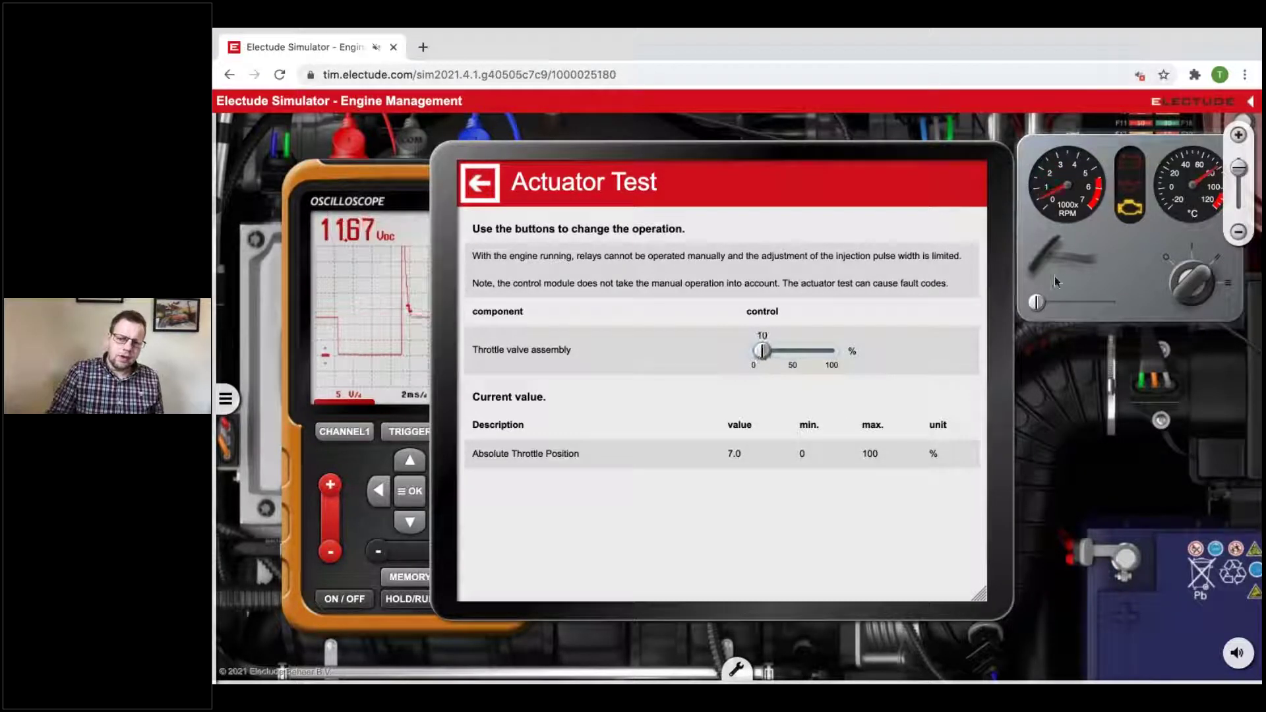
{"action": "left_click_drag", "start_coordinate": [807, 353], "coordinate": [756, 353]}
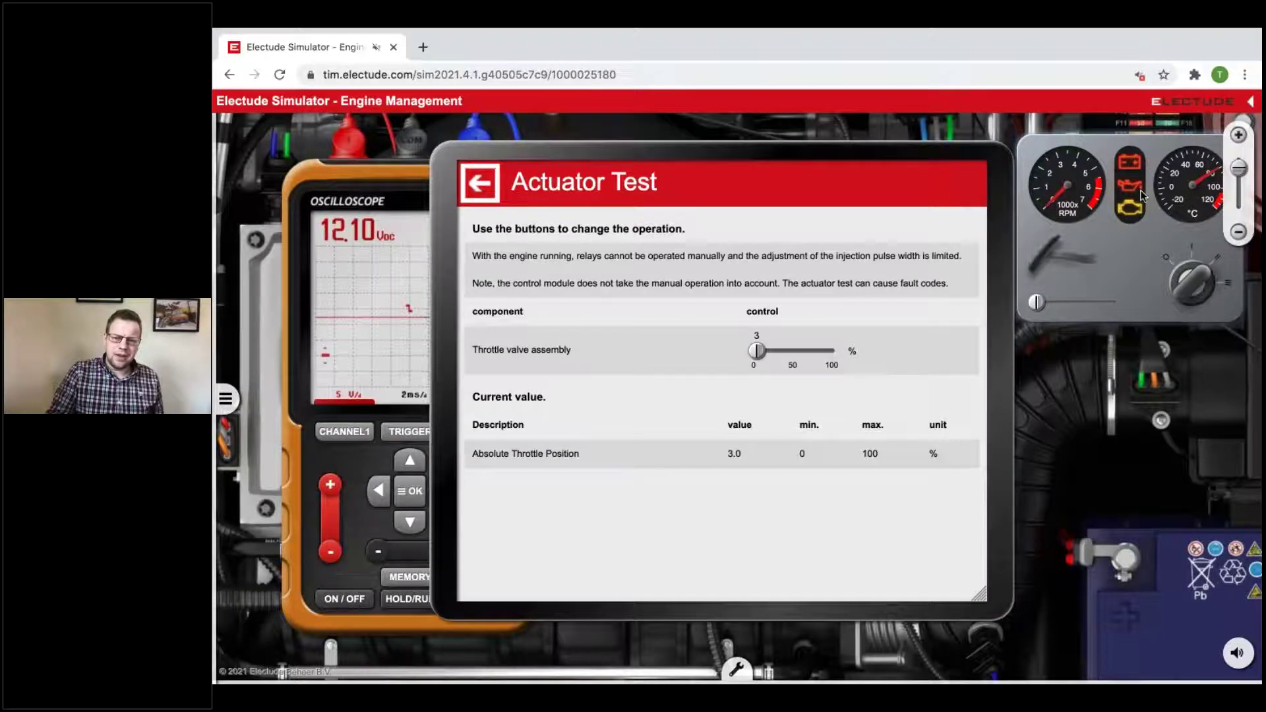
Switch the ignition off and restart the engine with the ignition key
{"action": "left_click", "coordinate": [1205, 273]}
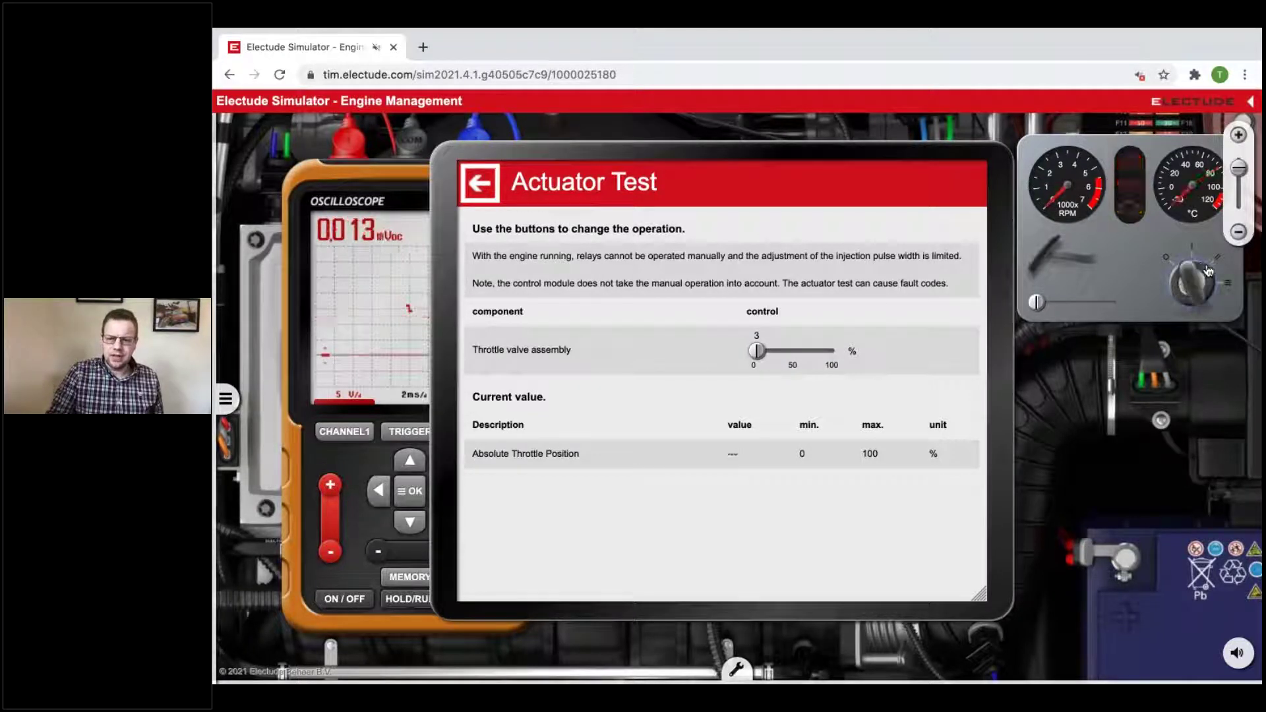
{"action": "left_click", "coordinate": [1217, 279]}
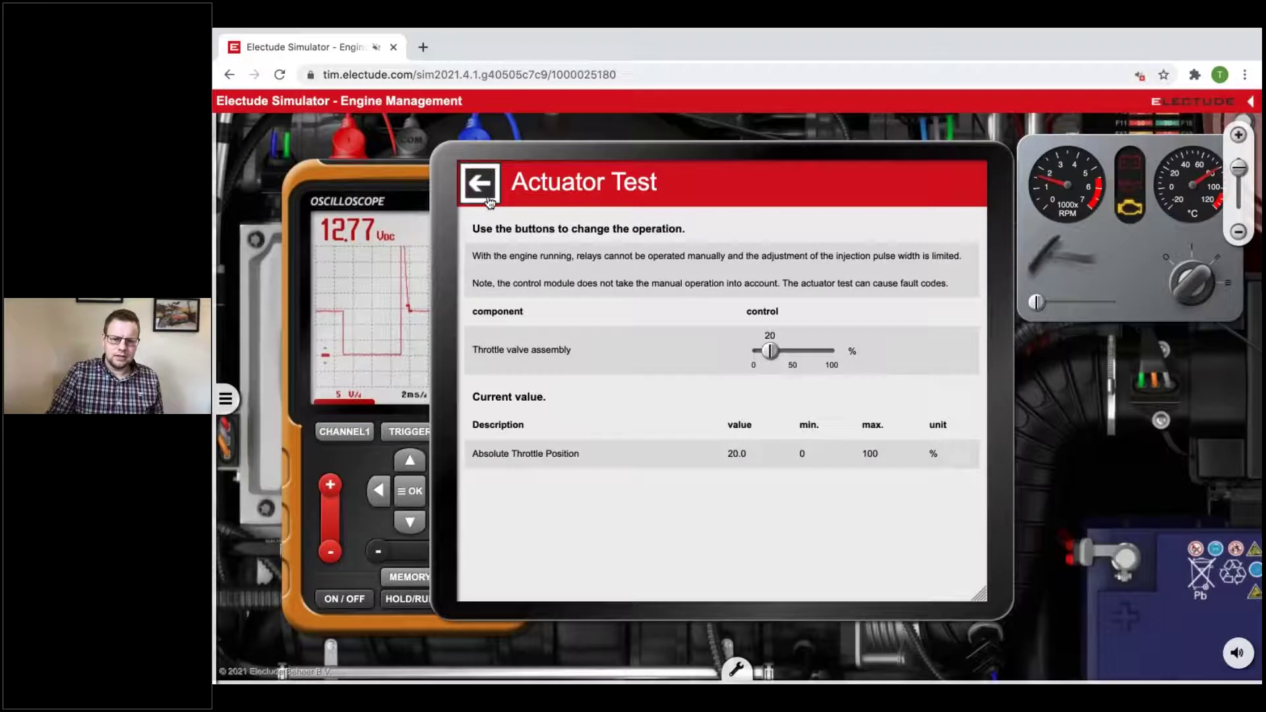
Clear the diagnostic tester and oscilloscope away from the injector rail and reconnect the unplugged cylinder 2 injector connector
{"action": "left_click", "coordinate": [489, 201]}
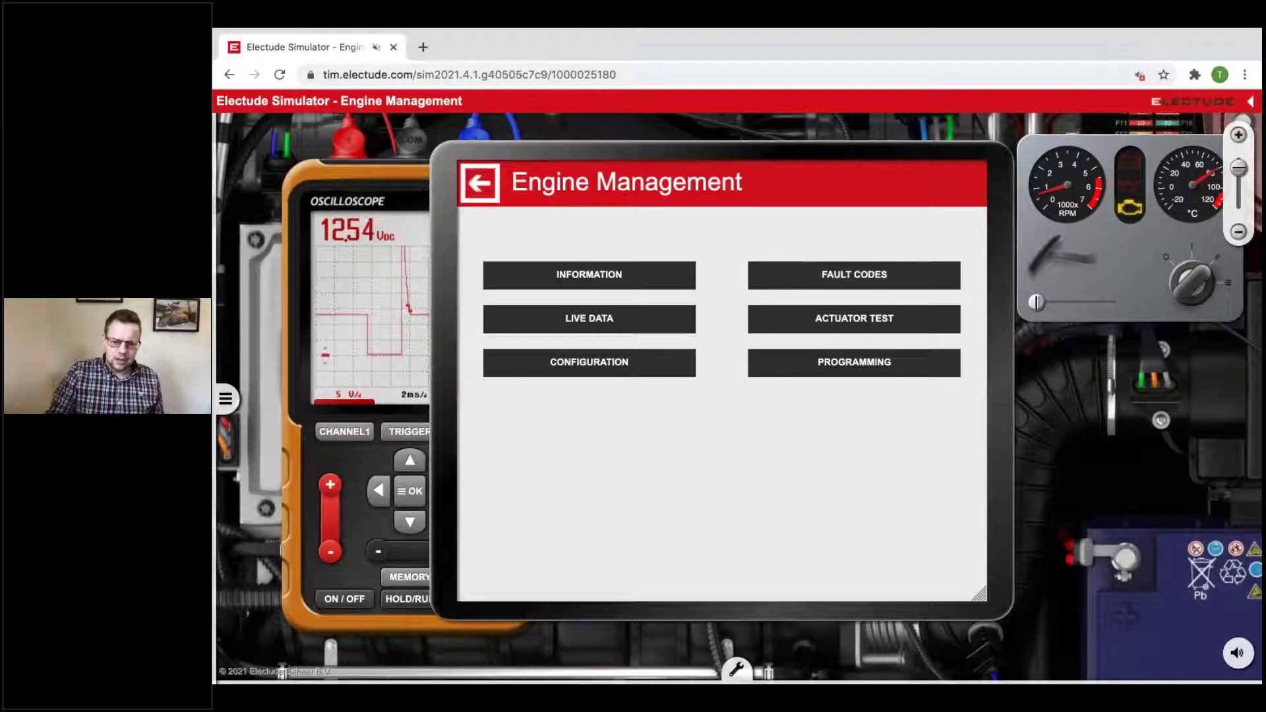
{"action": "left_click_drag", "start_coordinate": [981, 595], "coordinate": [805, 438]}
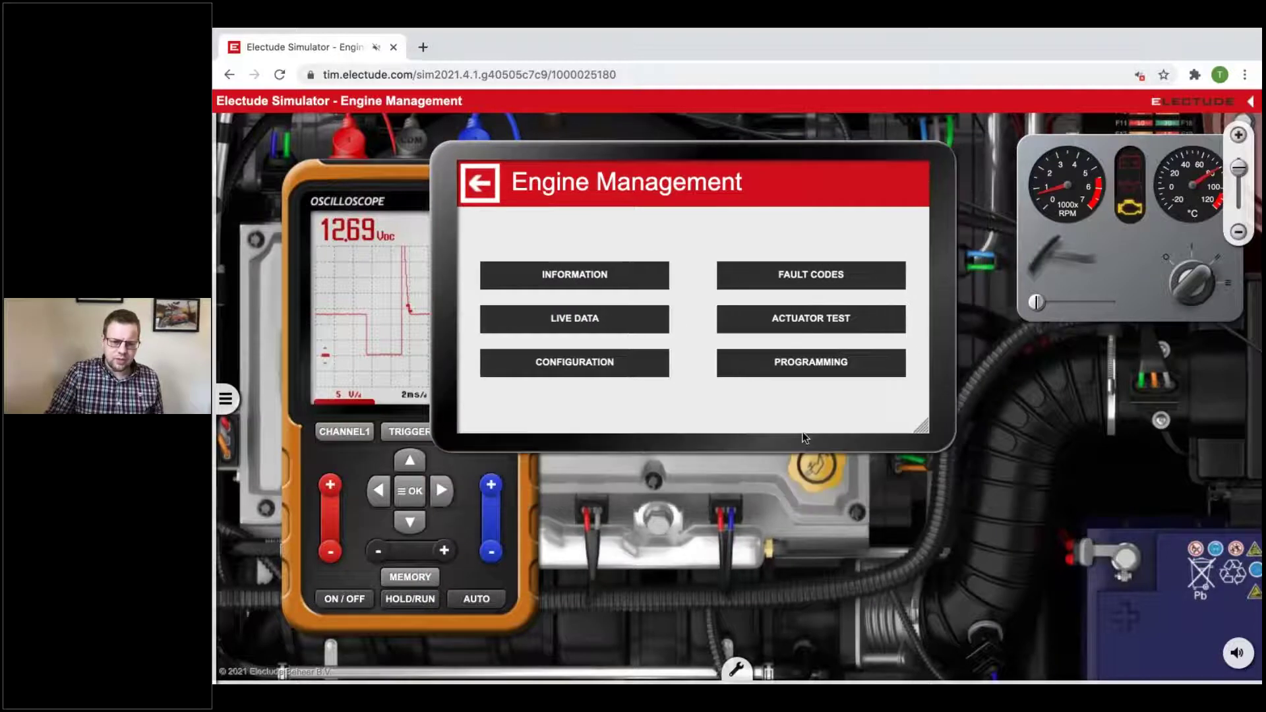
{"action": "left_click_drag", "start_coordinate": [291, 249], "coordinate": [844, 267]}
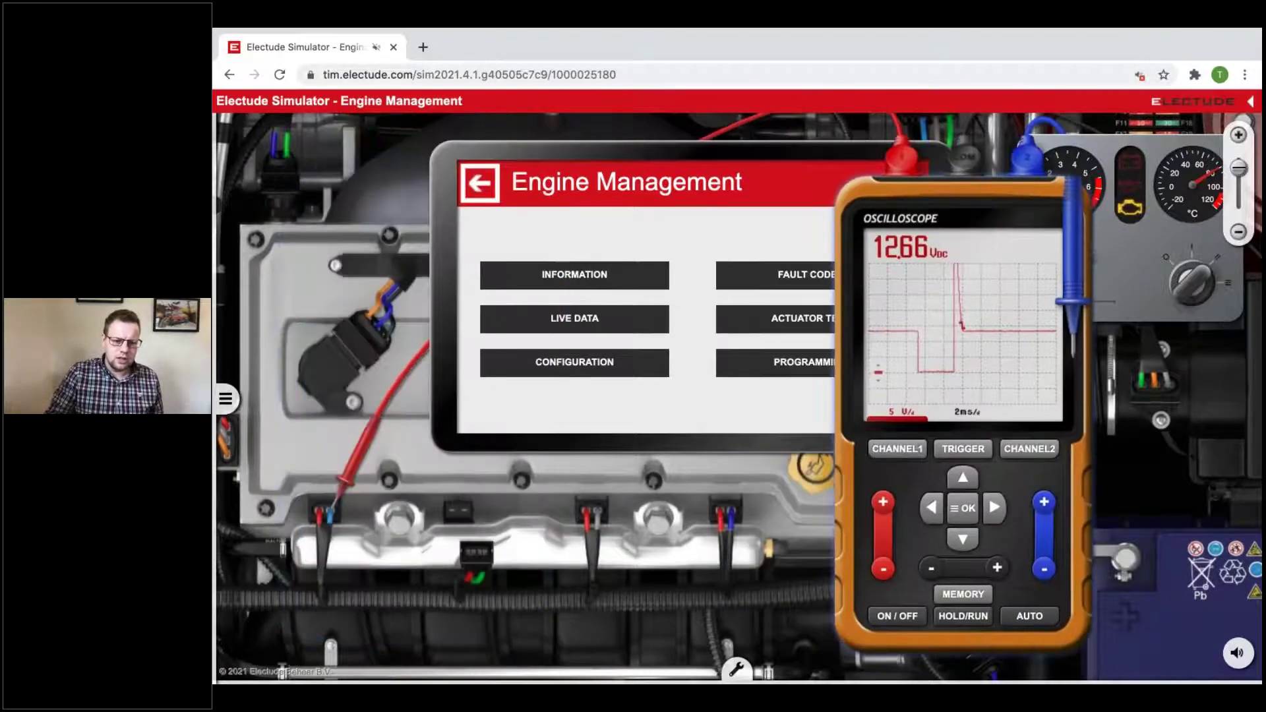
{"action": "left_click", "coordinate": [455, 550]}
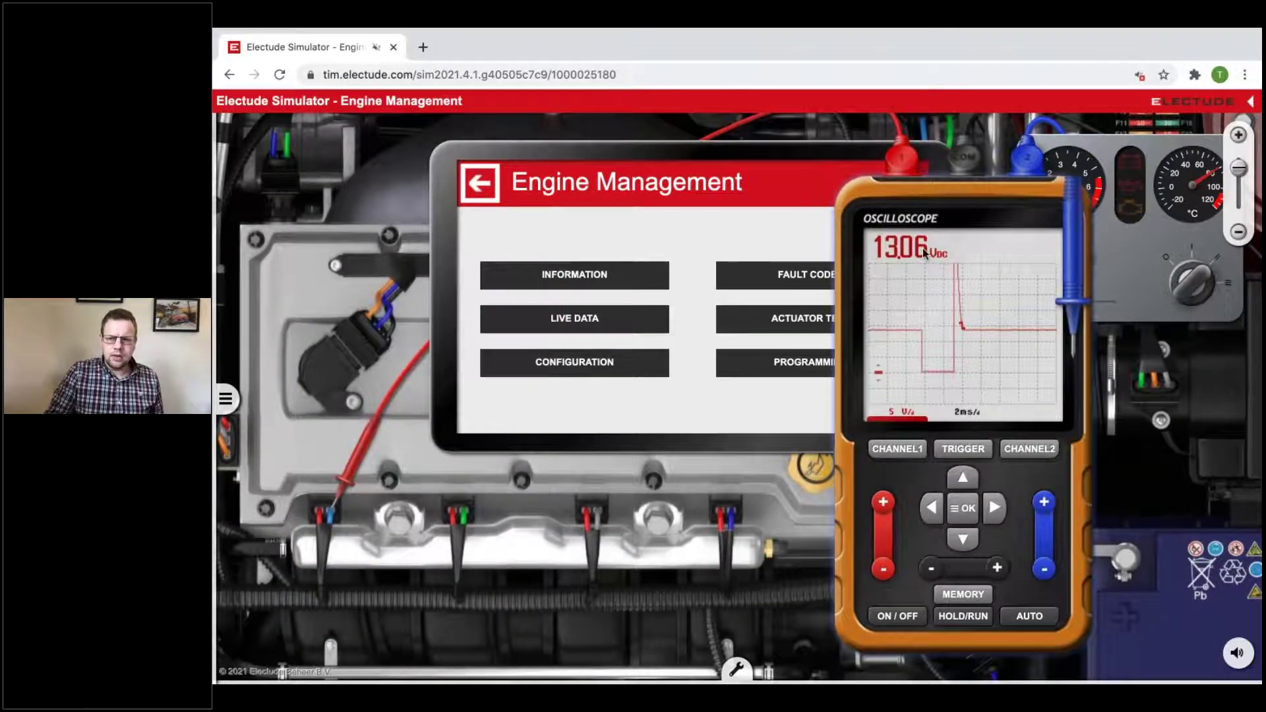
Clear all stored fault codes for Engine Management and return to its main menu on the diagnostic tester
{"action": "left_click_drag", "start_coordinate": [972, 203], "coordinate": [635, 127]}
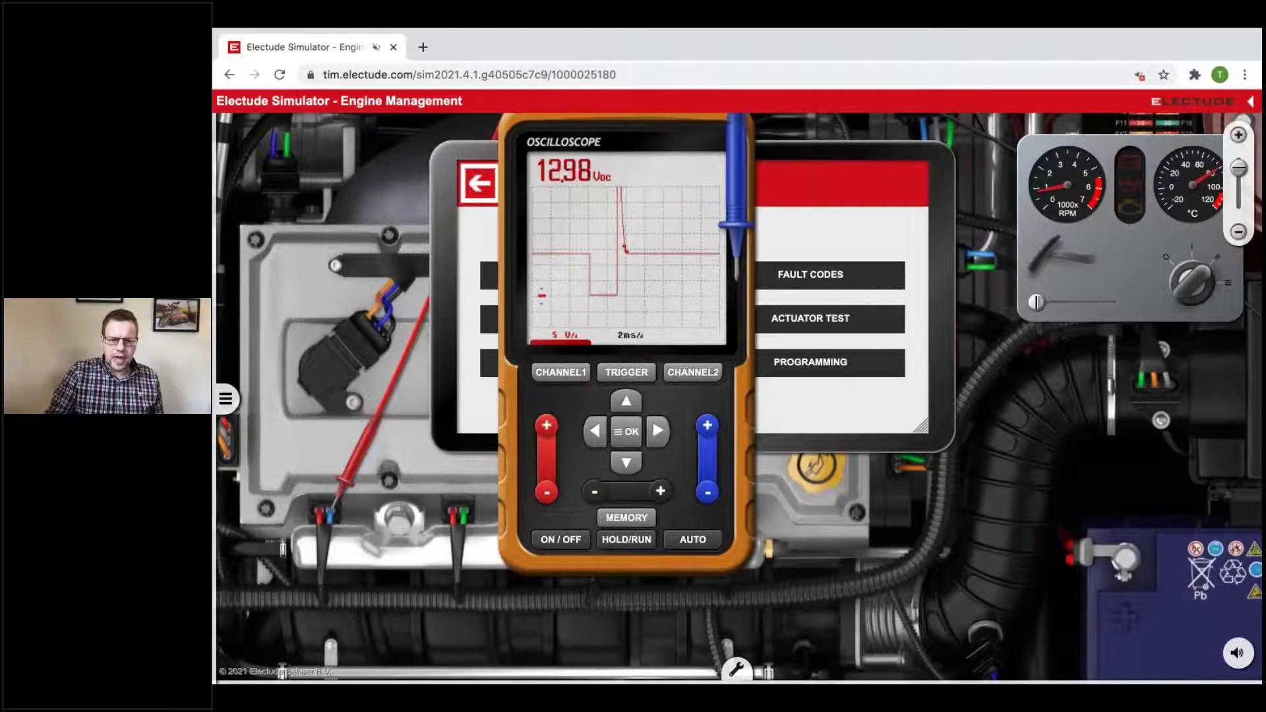
{"action": "left_click", "coordinate": [913, 178]}
{"action": "left_click", "coordinate": [833, 272]}
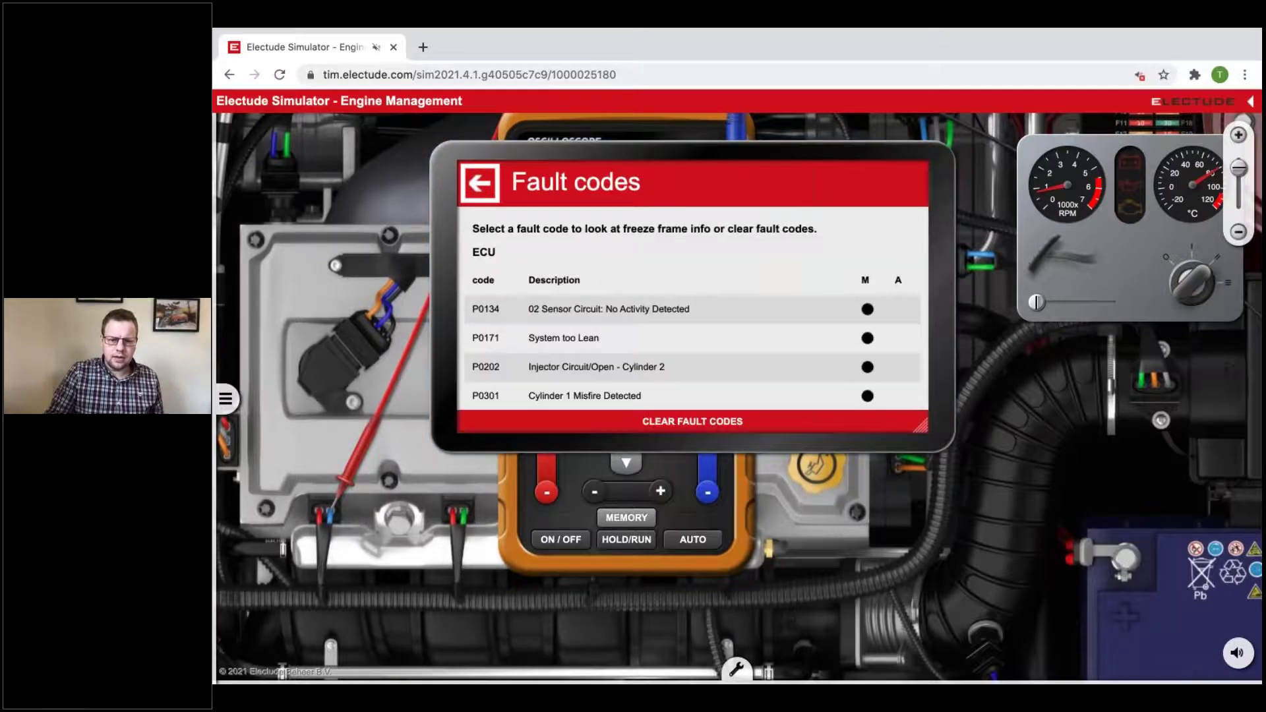
{"action": "left_click", "coordinate": [791, 422]}
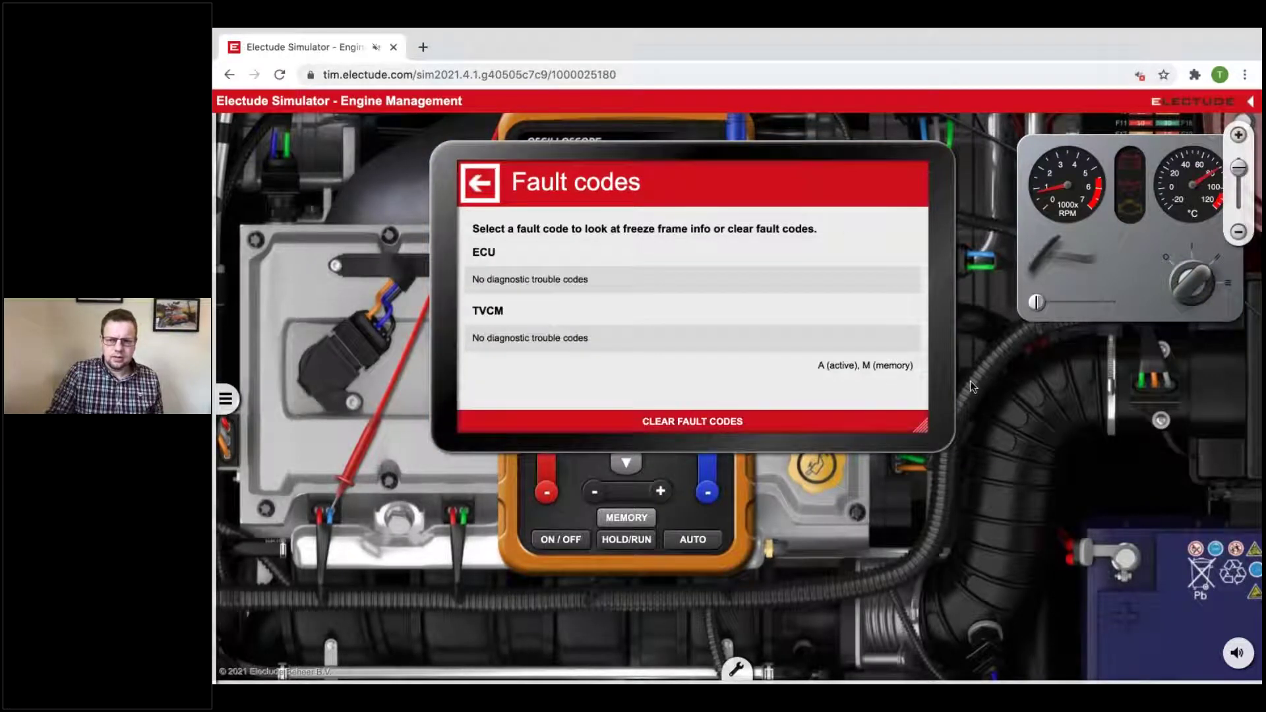
{"action": "left_click", "coordinate": [473, 188]}
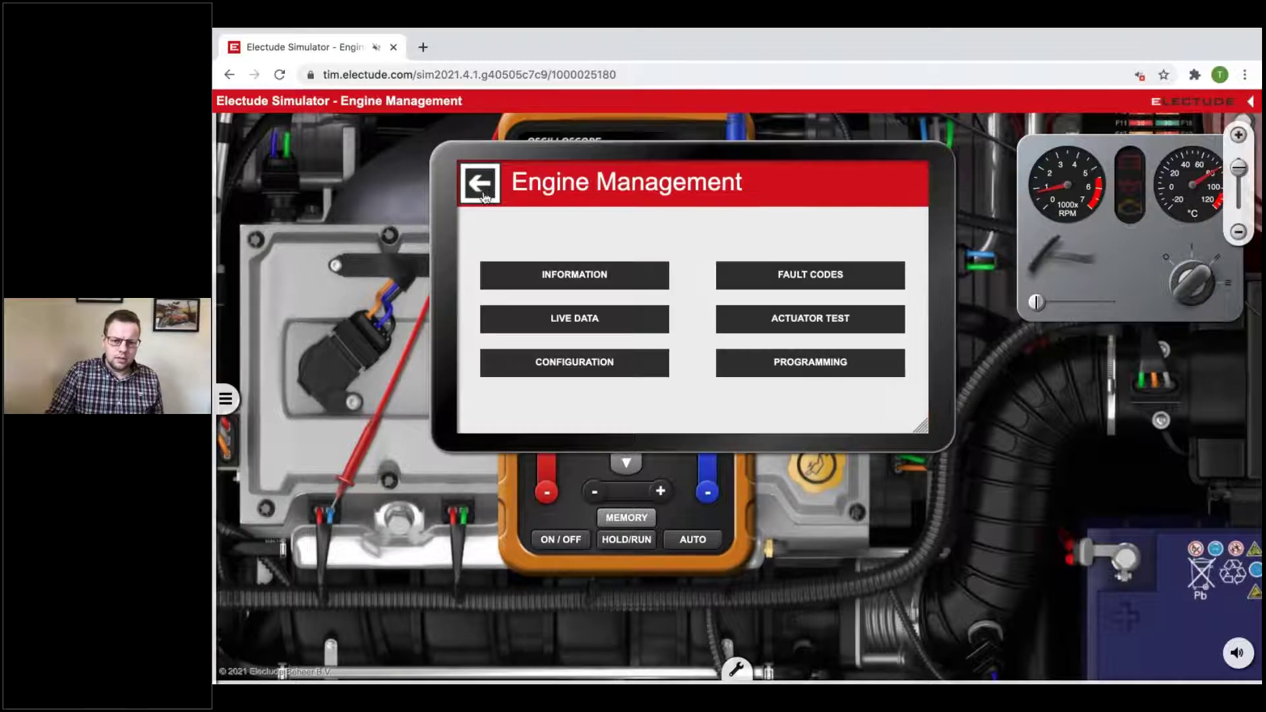
Open the ECU actuator test for Engine Management and look over its relay controls
{"action": "left_click", "coordinate": [759, 320]}
{"action": "left_click", "coordinate": [585, 282]}
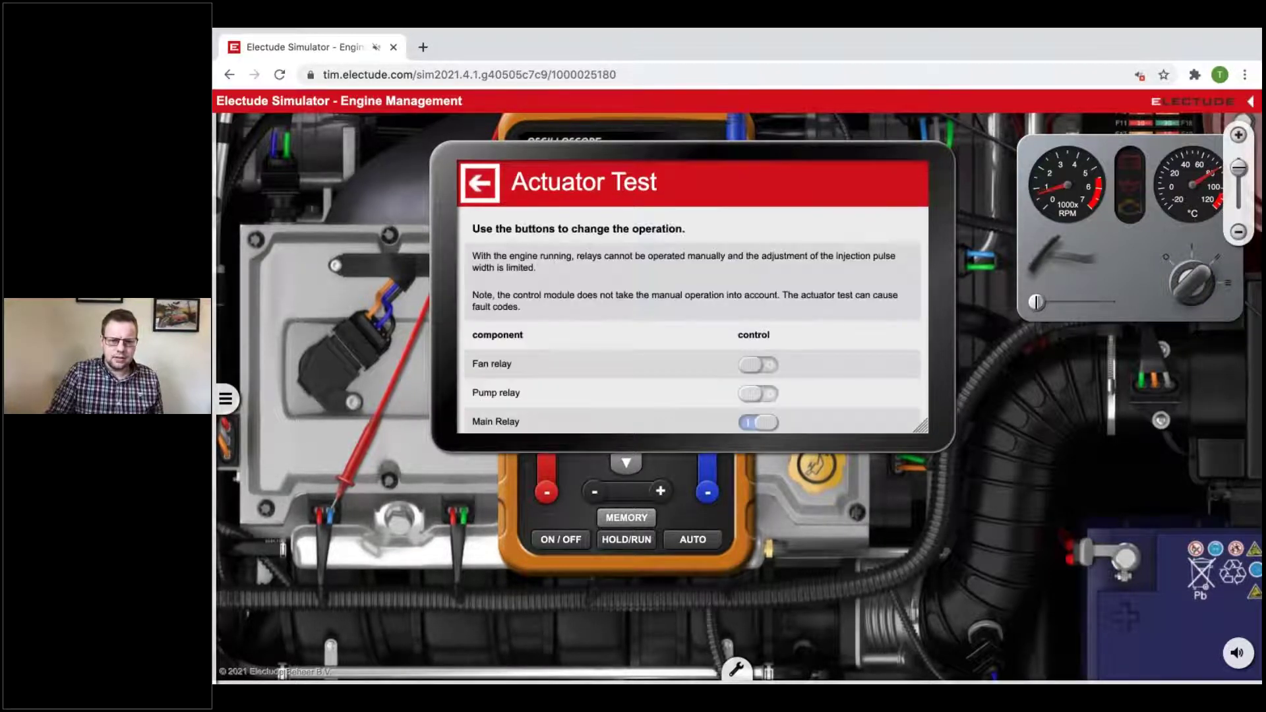
{"action": "scroll", "coordinate": [769, 379], "scroll_direction": "down", "scroll_amount": 1}
{"action": "scroll", "coordinate": [769, 379], "scroll_direction": "down", "scroll_amount": 1}
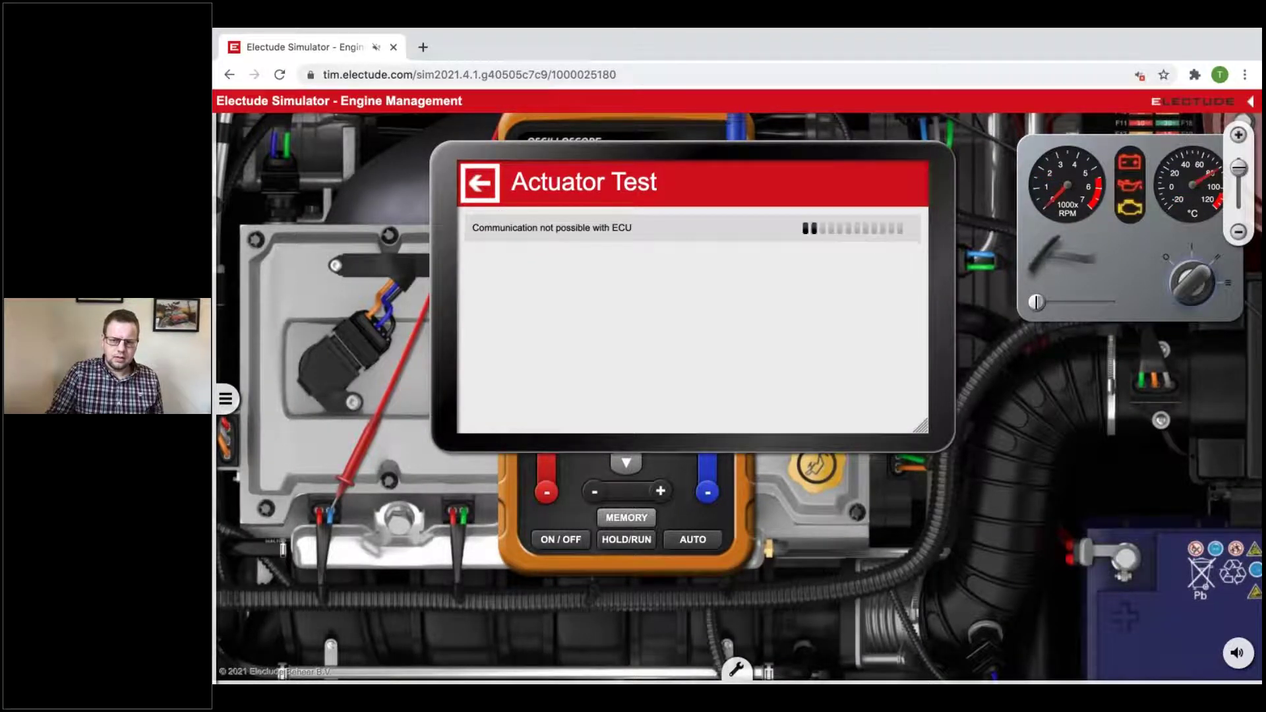
Test the fan relay and the pump relay by switching each on and off, then view the injector controls and leave the test
{"action": "left_click", "coordinate": [740, 367]}
{"action": "left_click", "coordinate": [748, 371]}
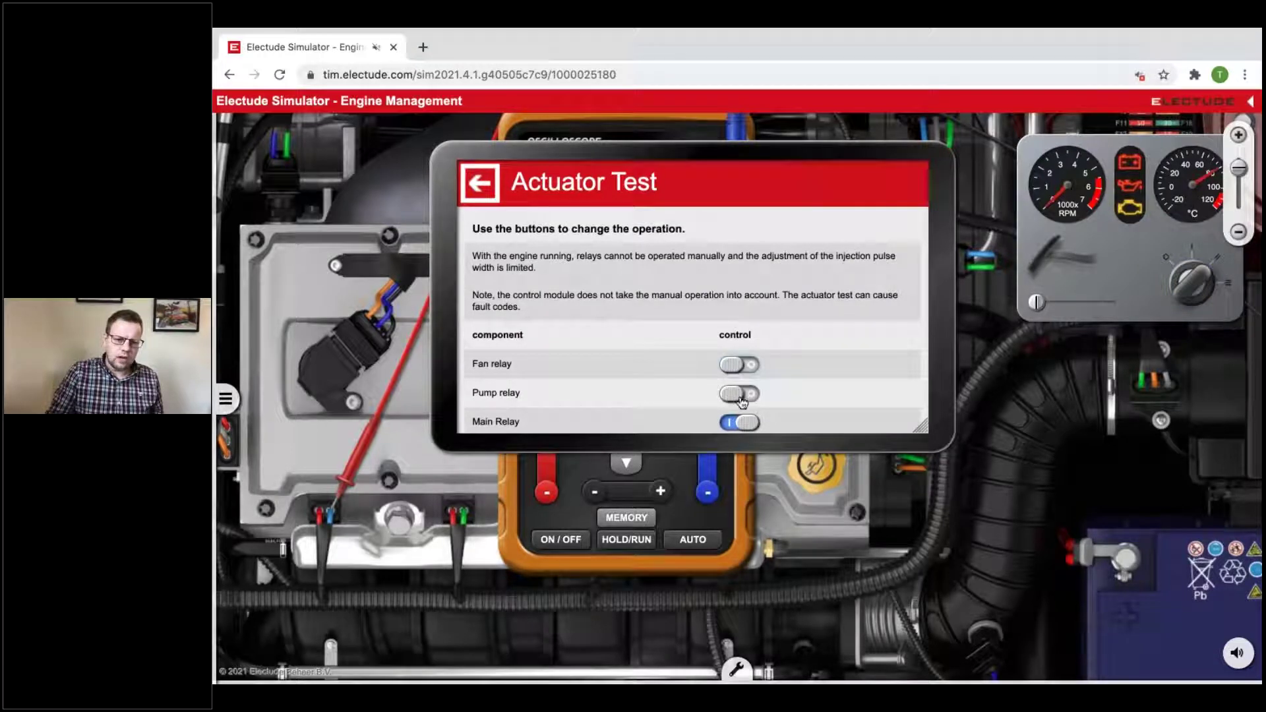
{"action": "left_click", "coordinate": [740, 366]}
{"action": "left_click", "coordinate": [739, 366]}
{"action": "left_click", "coordinate": [739, 395]}
{"action": "left_click", "coordinate": [739, 394]}
{"action": "scroll", "coordinate": [576, 267], "scroll_direction": "down", "scroll_amount": 3}
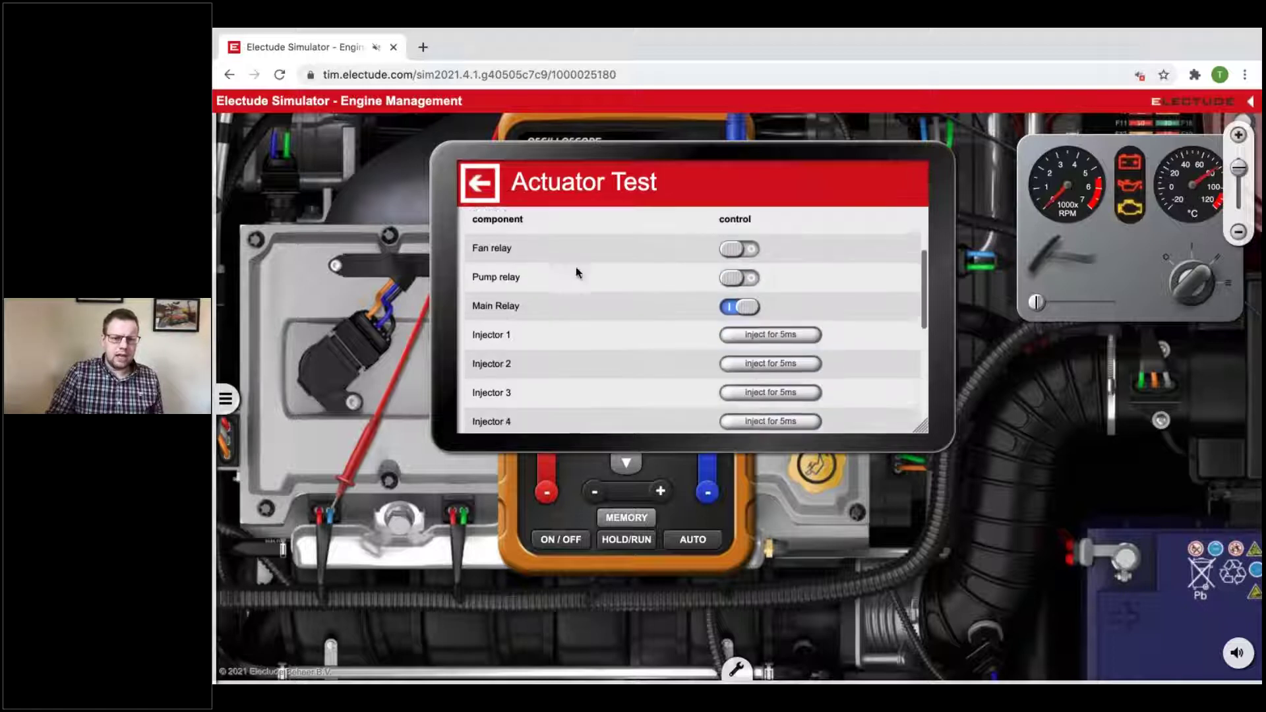
{"action": "left_click", "coordinate": [479, 191]}
{"action": "left_click", "coordinate": [479, 191]}
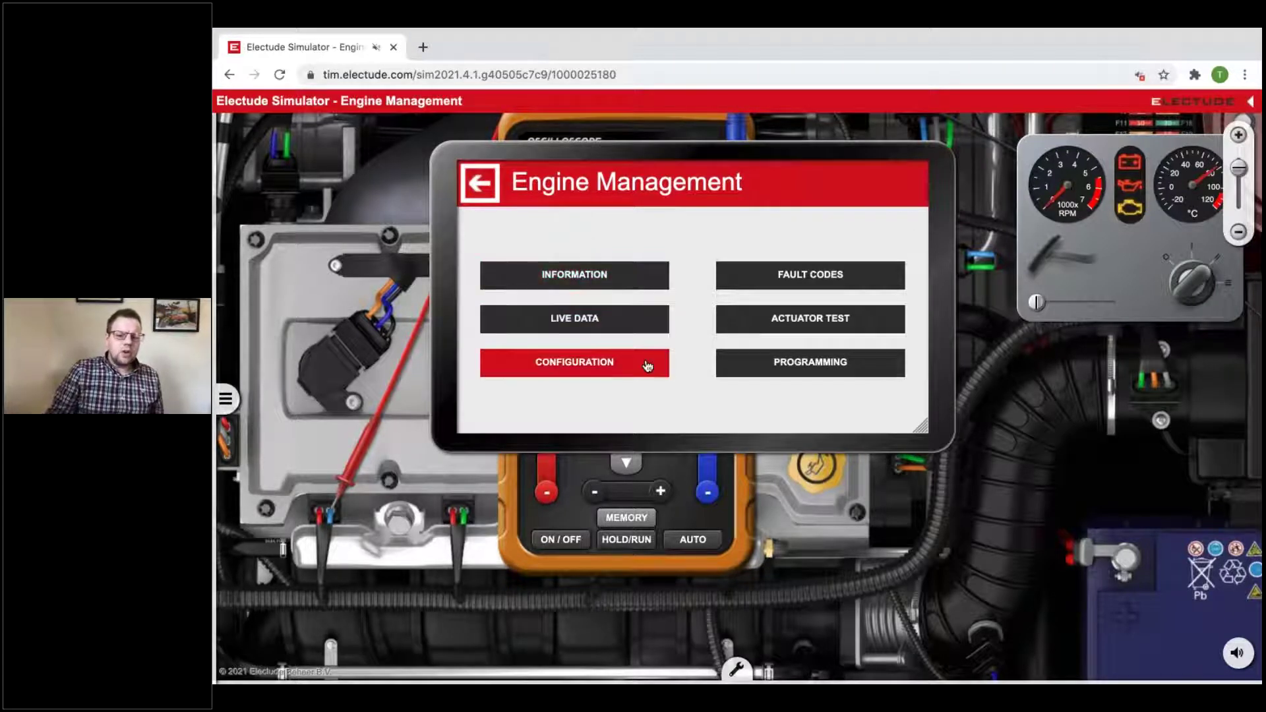
Check the firmware version, date and update status of the ECU and the TVCM under Programming
{"action": "left_click", "coordinate": [811, 363]}
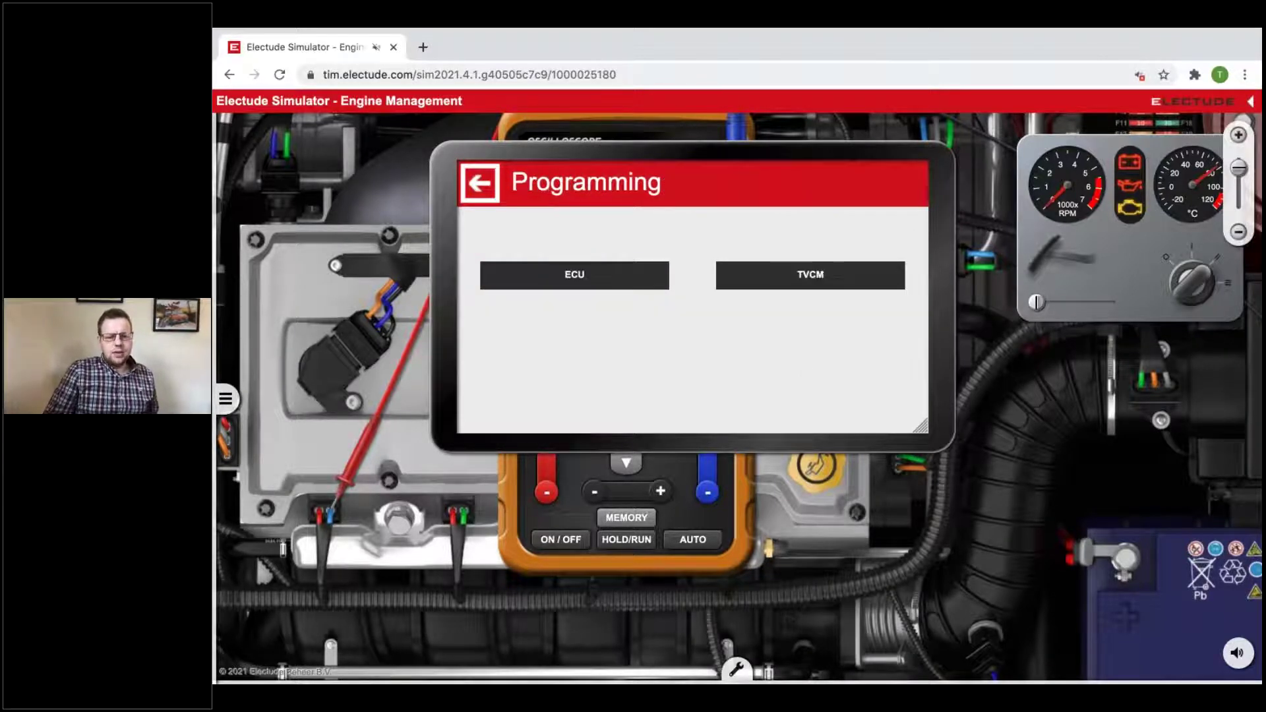
{"action": "left_click", "coordinate": [614, 281]}
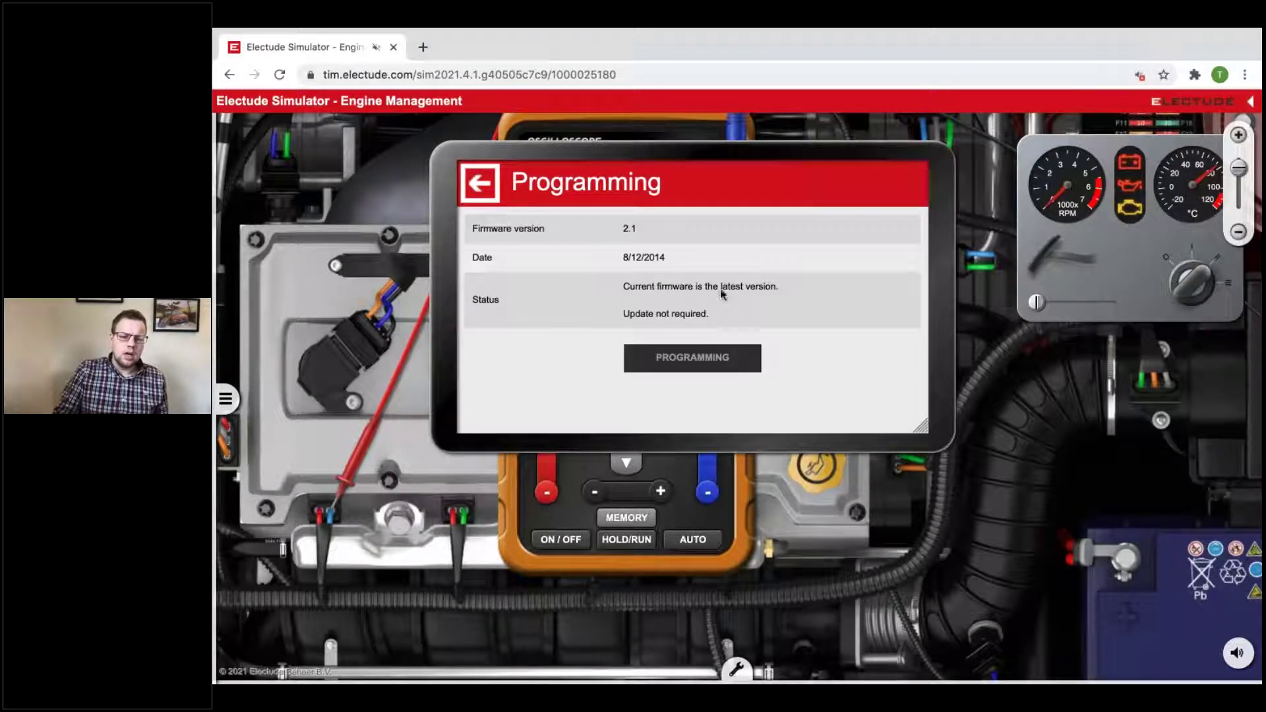
{"action": "left_click", "coordinate": [479, 183]}
{"action": "left_click", "coordinate": [803, 287]}
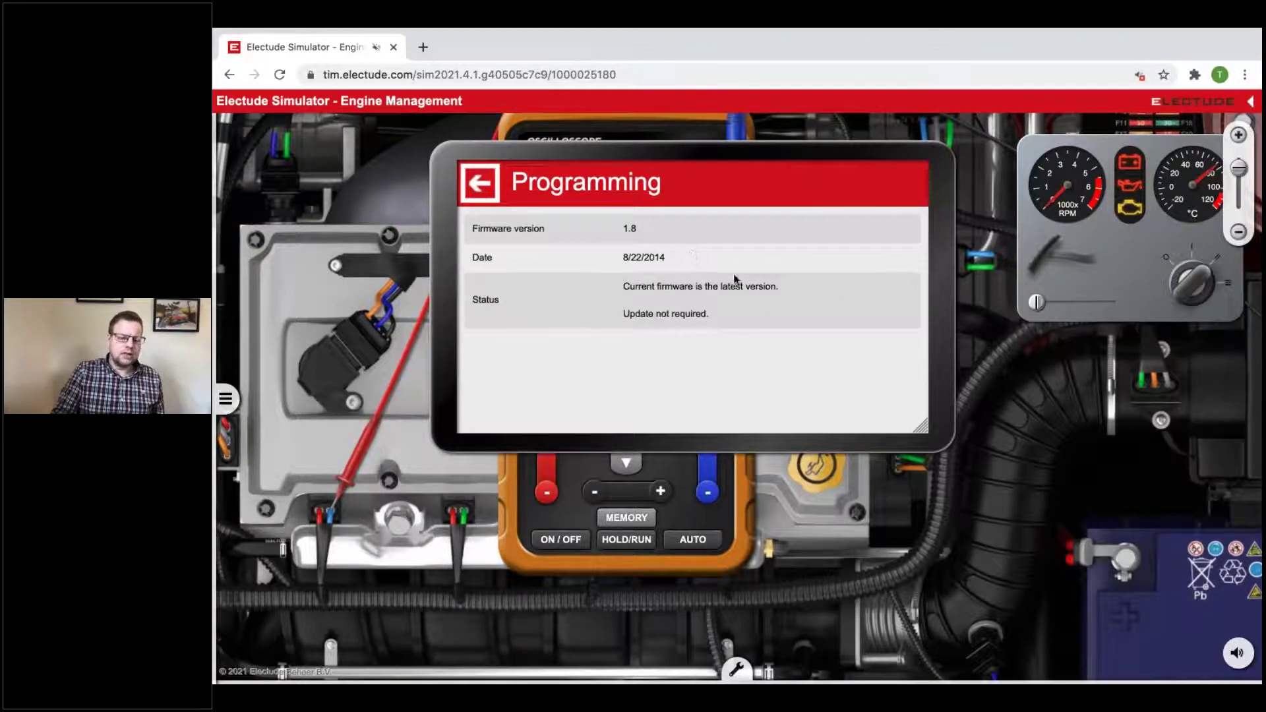
{"action": "left_click", "coordinate": [484, 193]}
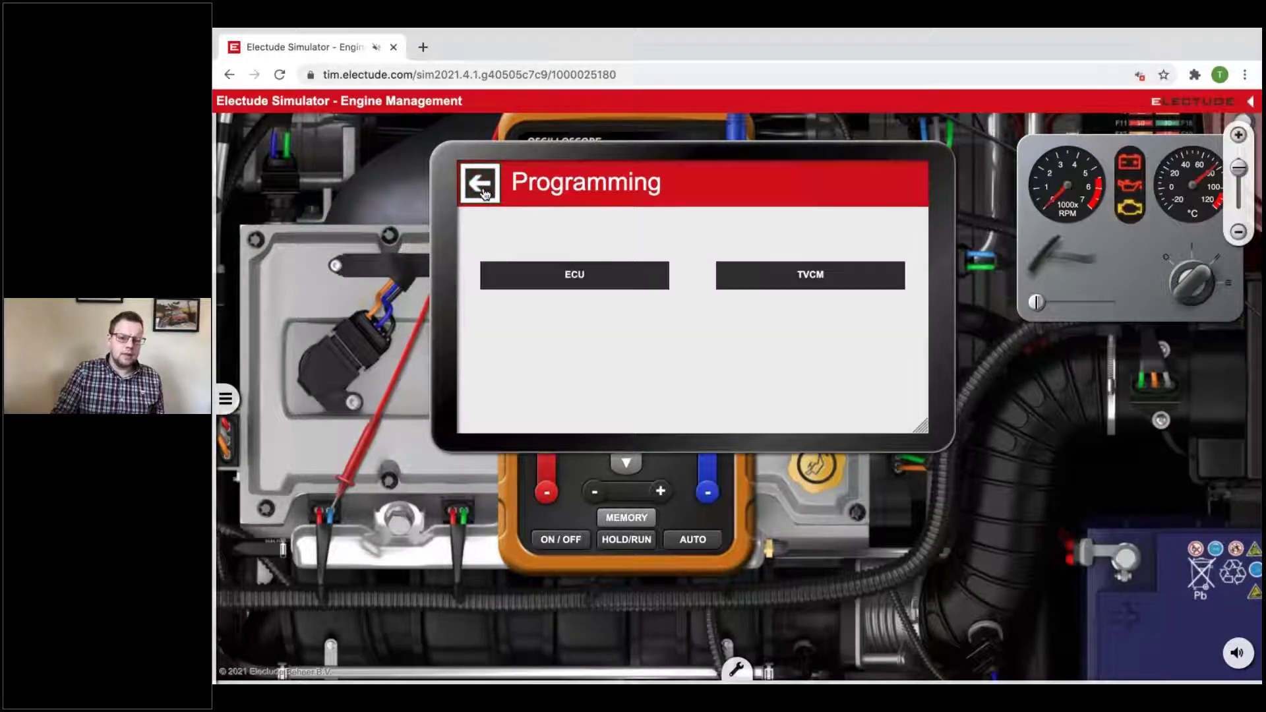
Open the TVCM configuration and review its relearn function, conditions and minimum and maximum values
{"action": "left_click", "coordinate": [484, 193]}
{"action": "left_click", "coordinate": [566, 364]}
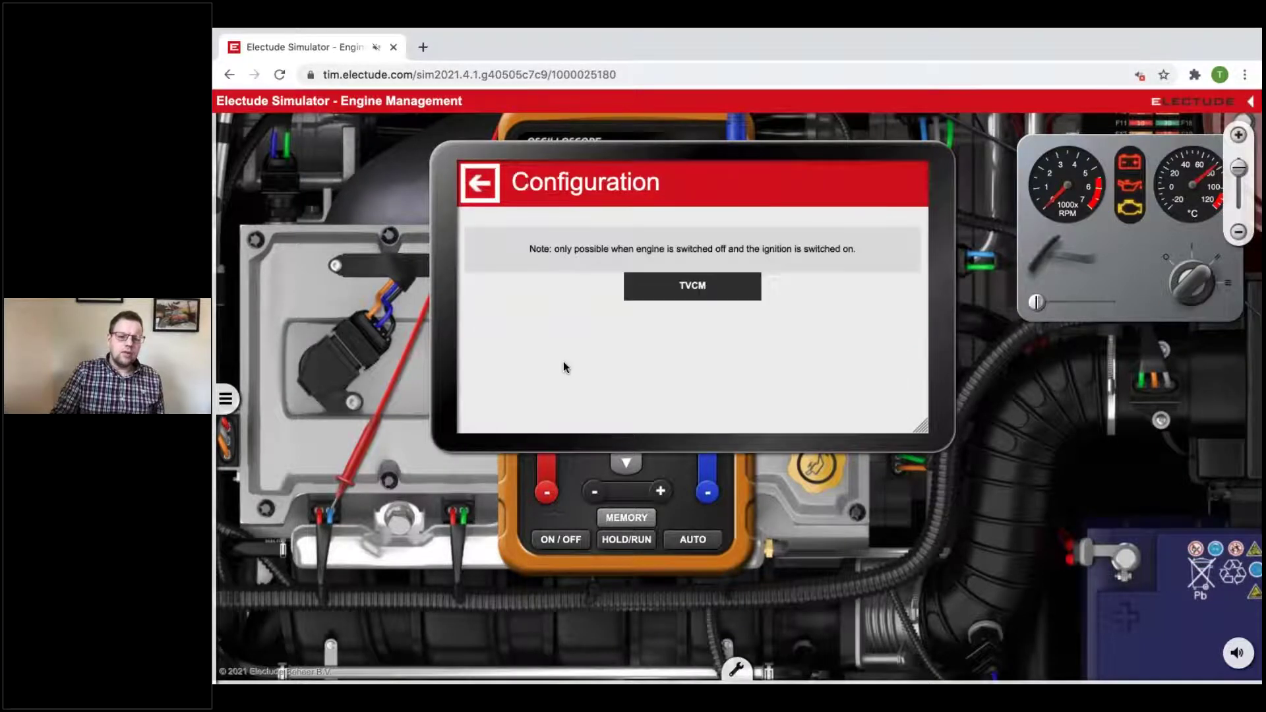
{"action": "left_click", "coordinate": [712, 293]}
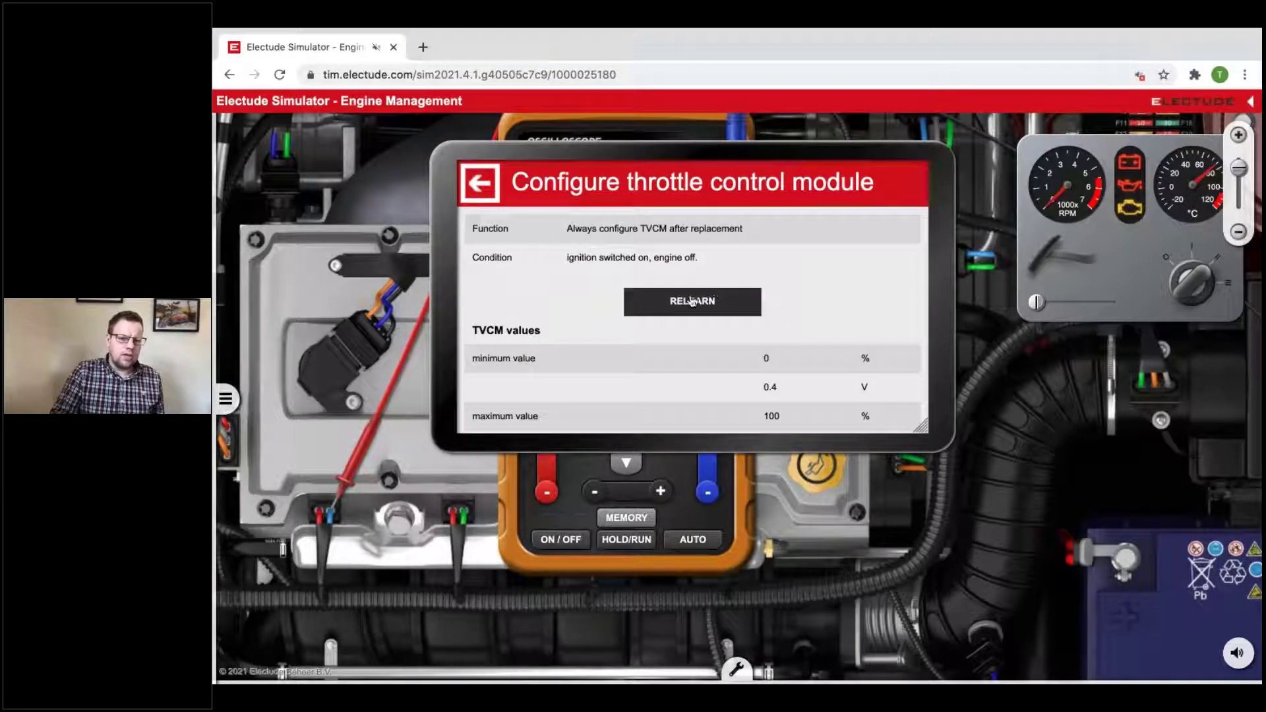
{"action": "scroll", "coordinate": [848, 313], "scroll_direction": "down", "scroll_amount": 1}
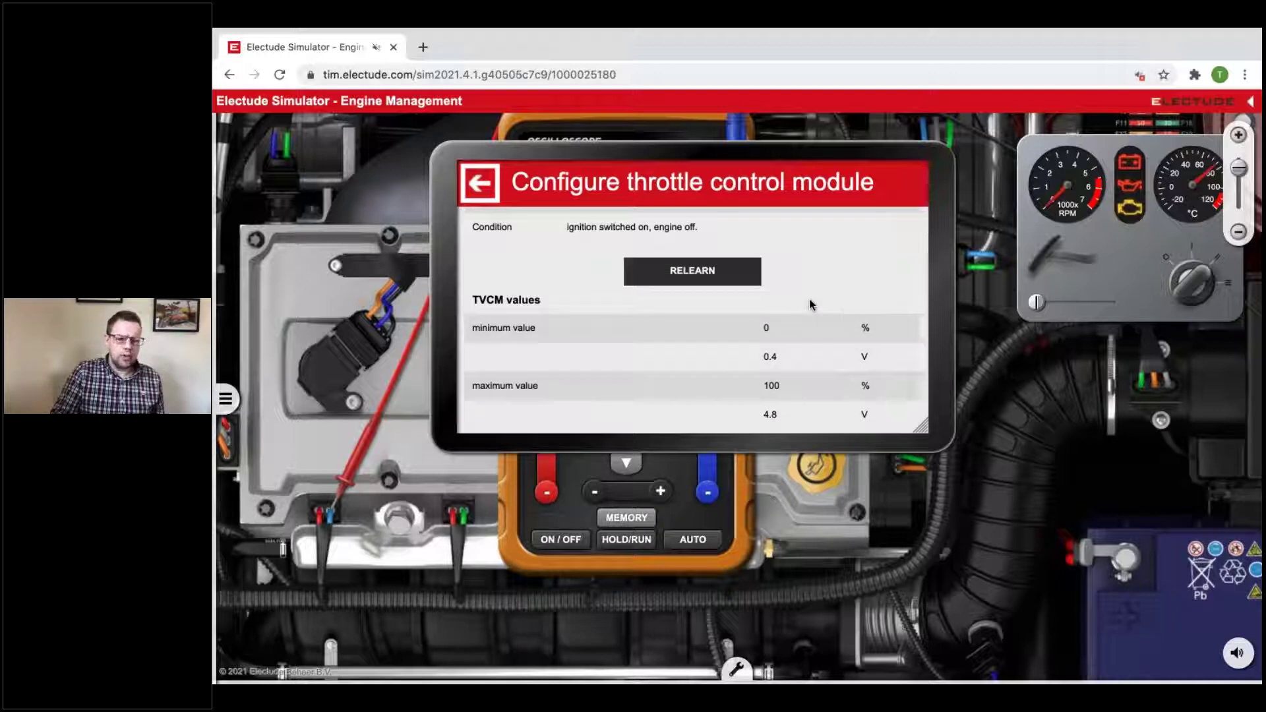
{"action": "scroll", "coordinate": [810, 298], "scroll_direction": "up", "scroll_amount": 1}
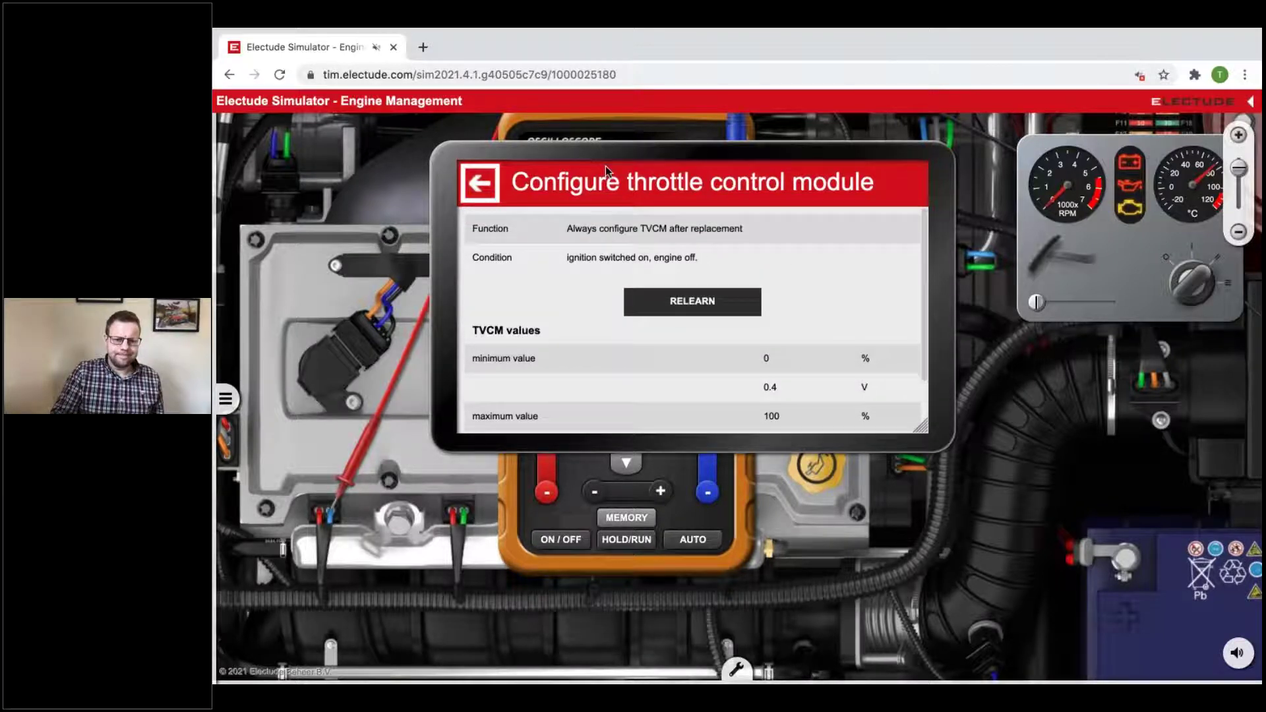
{"action": "left_click", "coordinate": [492, 191]}
{"action": "left_click", "coordinate": [491, 191]}
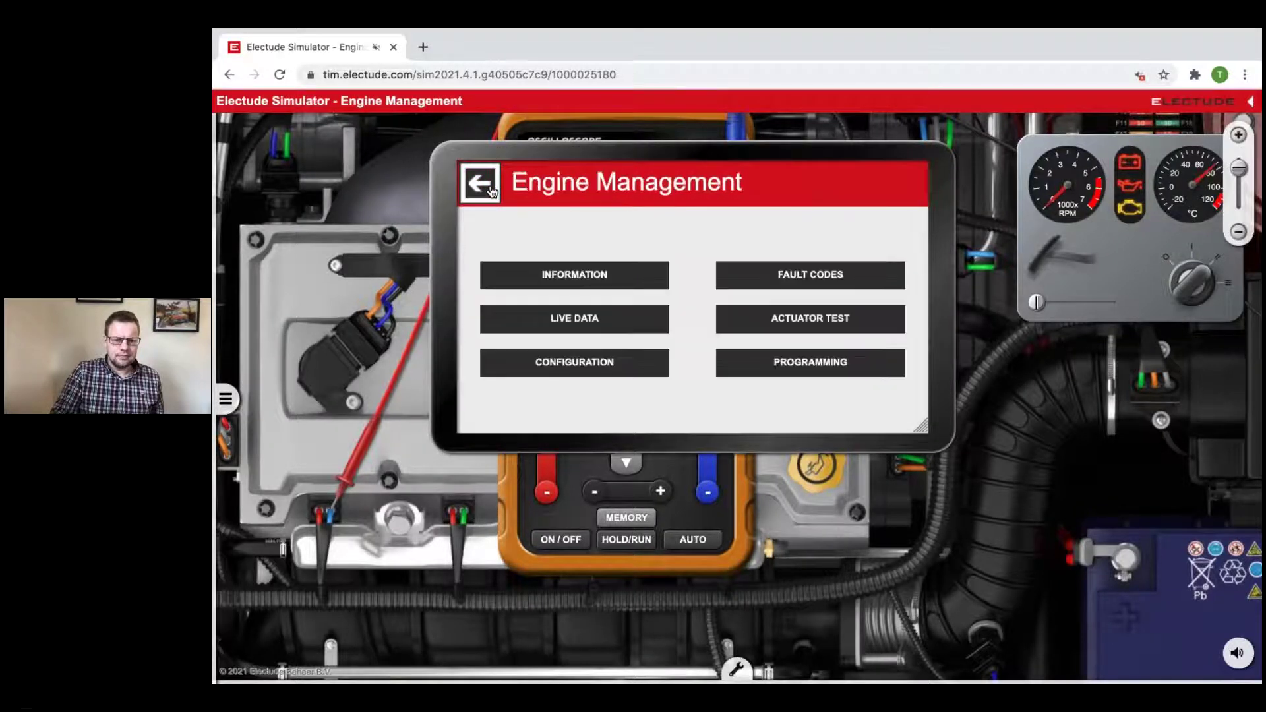
Return to the diagnostic tester's start page and examine the Control Units network diagram
{"action": "left_click", "coordinate": [491, 191]}
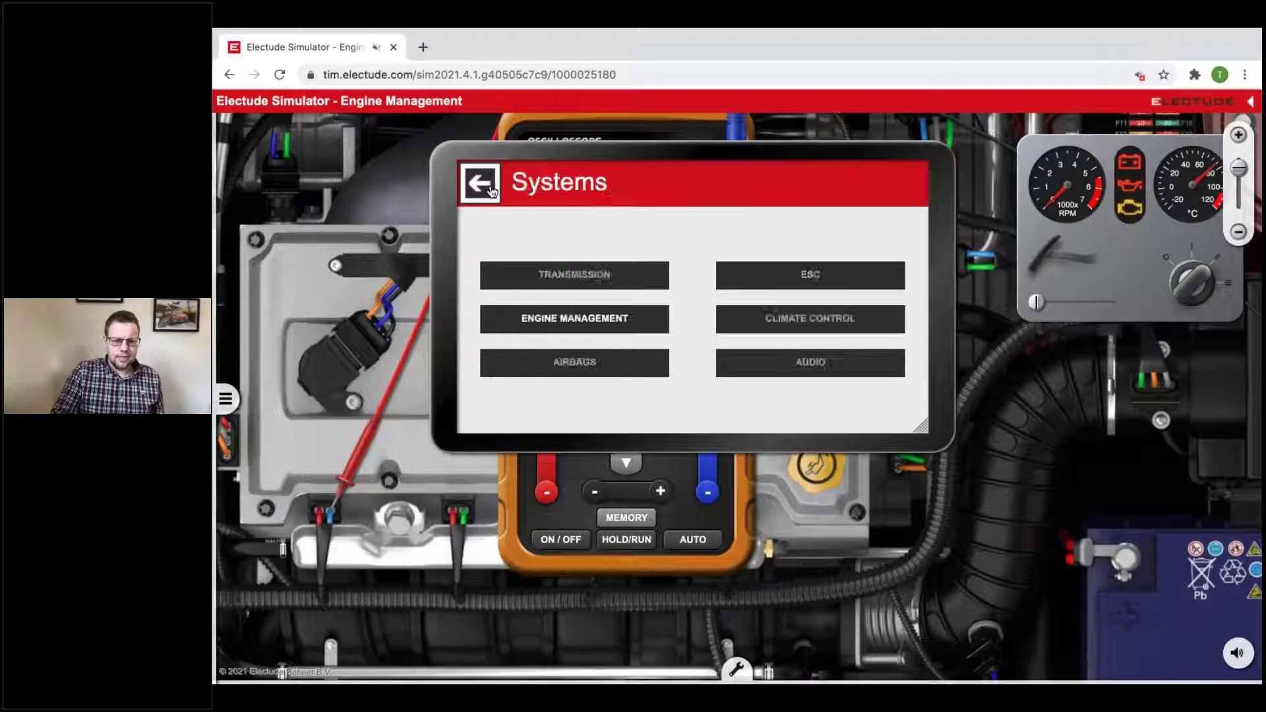
{"action": "left_click", "coordinate": [491, 191]}
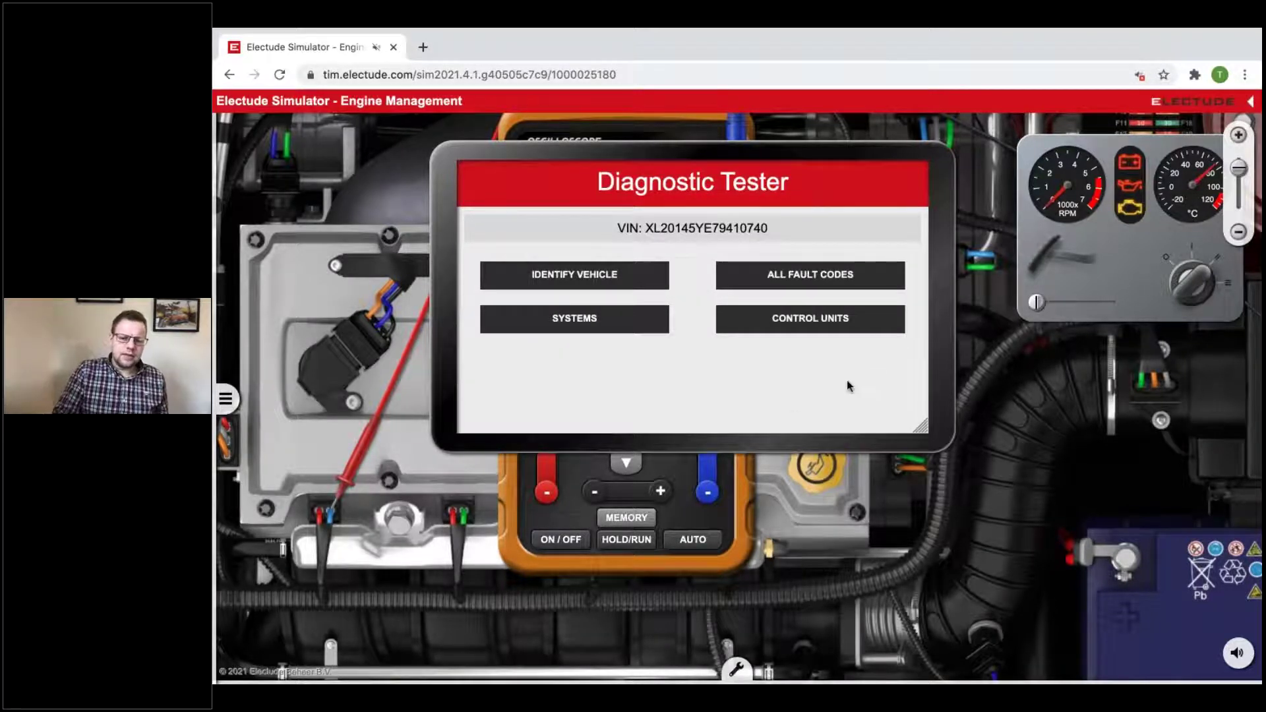
{"action": "left_click", "coordinate": [834, 321]}
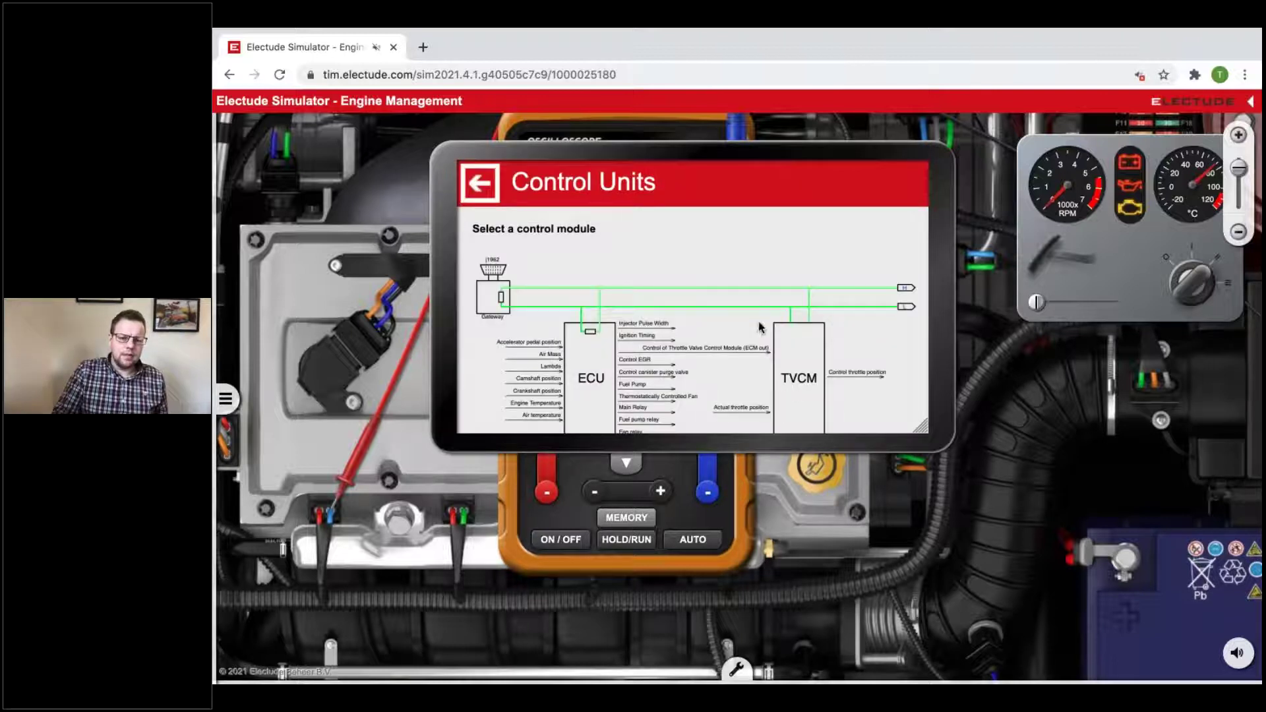
{"action": "scroll", "coordinate": [759, 328], "scroll_direction": "down", "scroll_amount": 2}
{"action": "scroll", "coordinate": [726, 303], "scroll_direction": "up", "scroll_amount": 2}
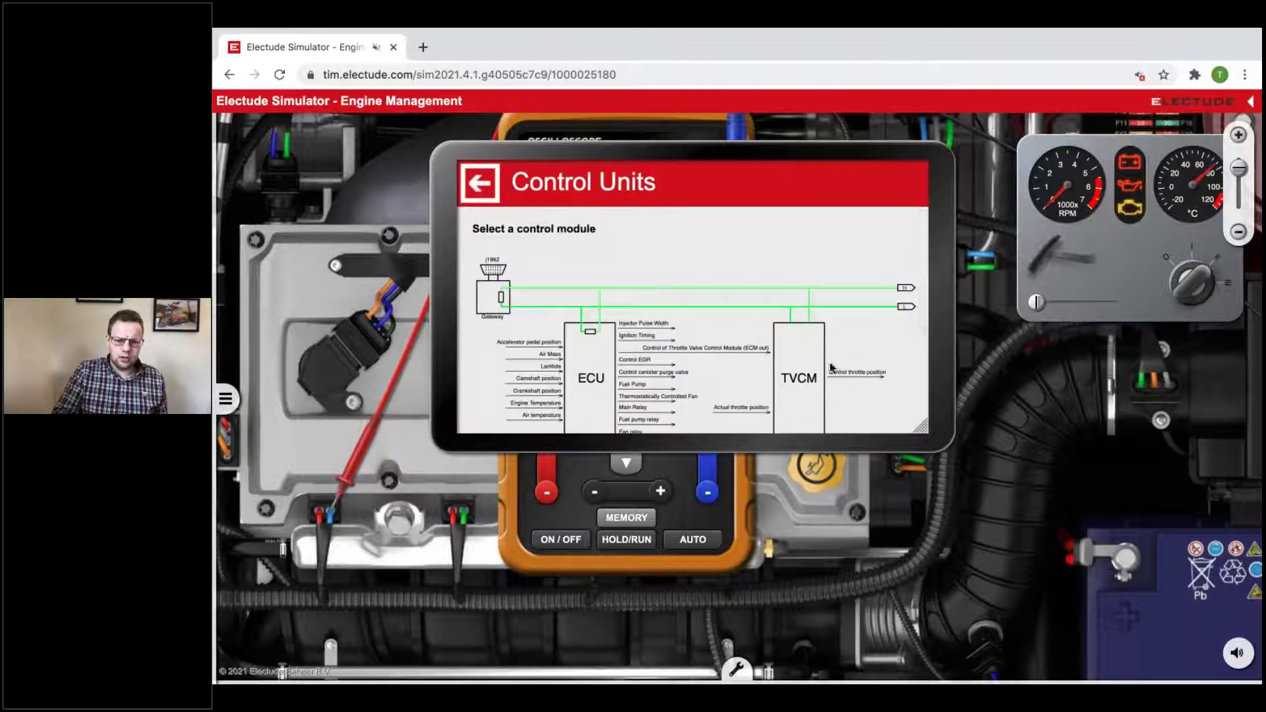
Open the ECU's functions from the network diagram, view its actuator test, and return to the tester's start page
{"action": "left_click", "coordinate": [592, 371]}
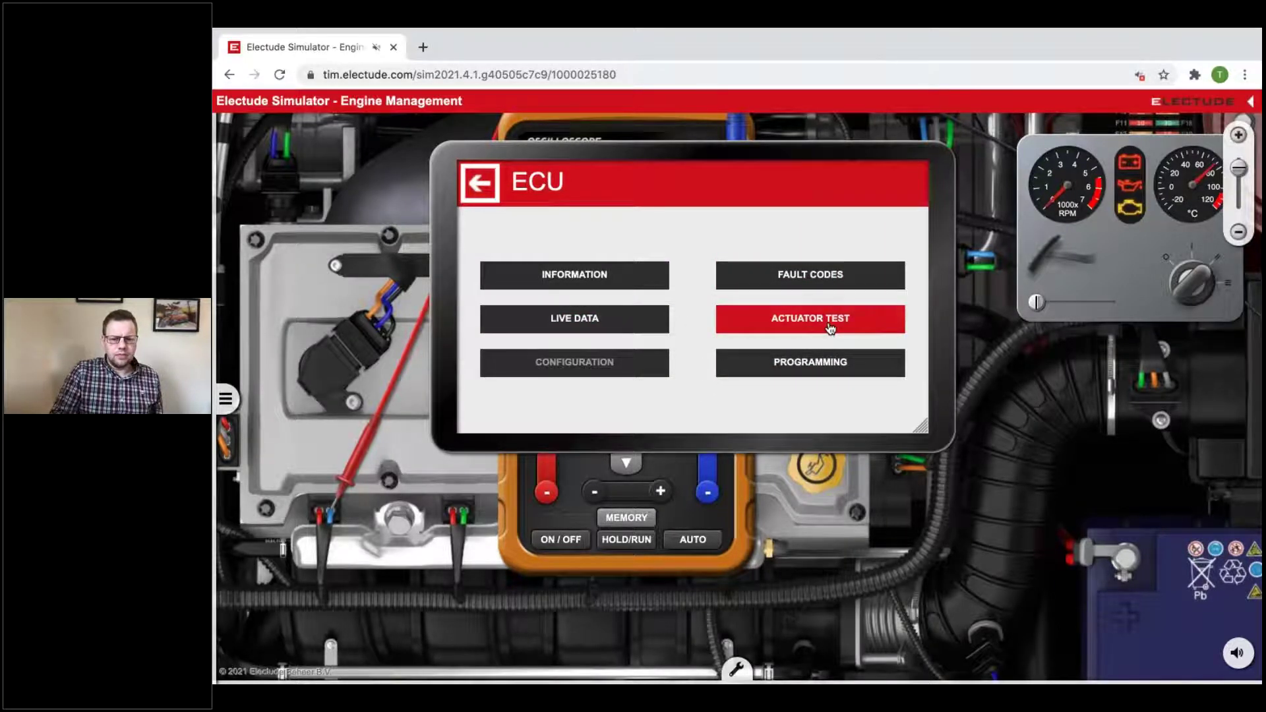
{"action": "left_click", "coordinate": [805, 327]}
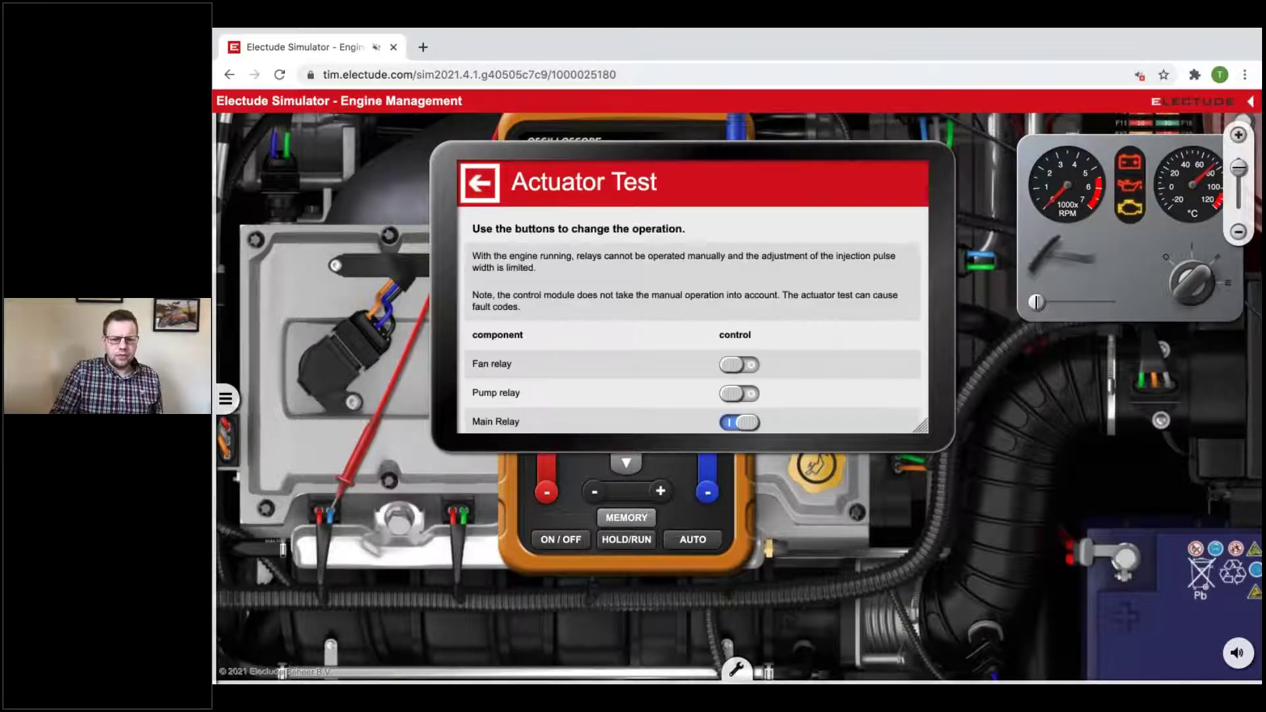
{"action": "left_click", "coordinate": [476, 189]}
{"action": "left_click", "coordinate": [489, 194]}
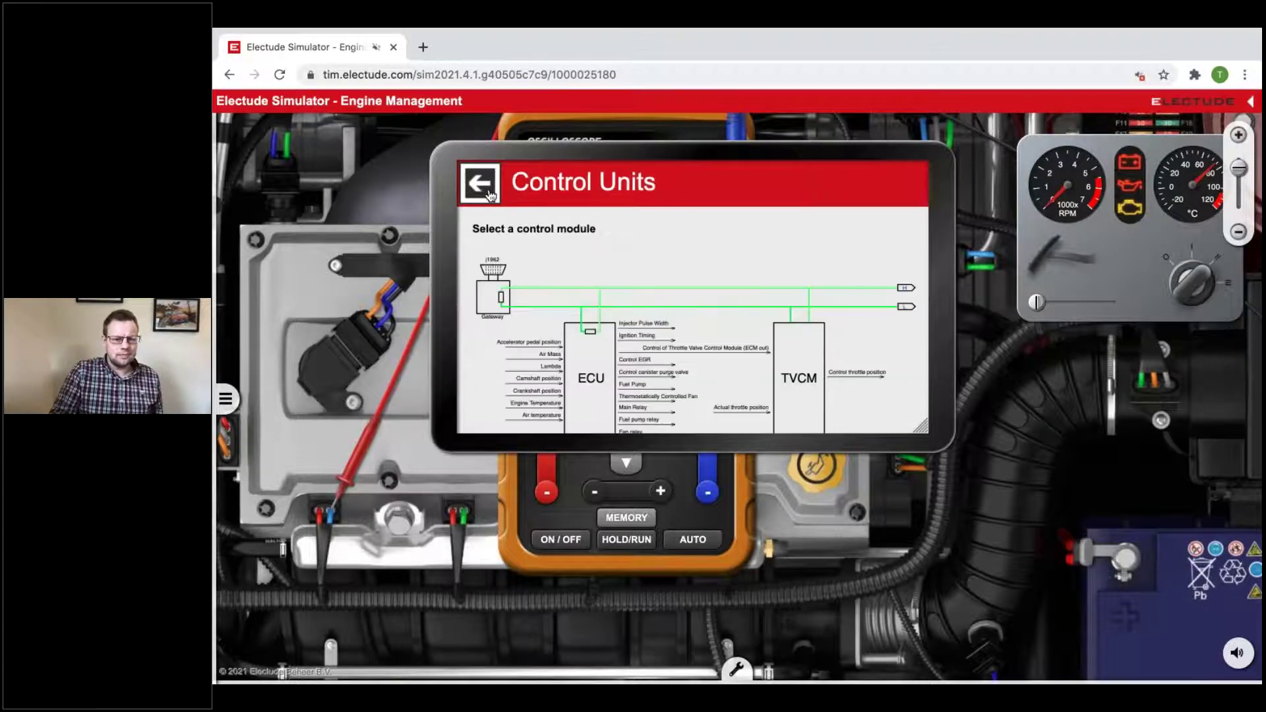
{"action": "left_click", "coordinate": [479, 185]}
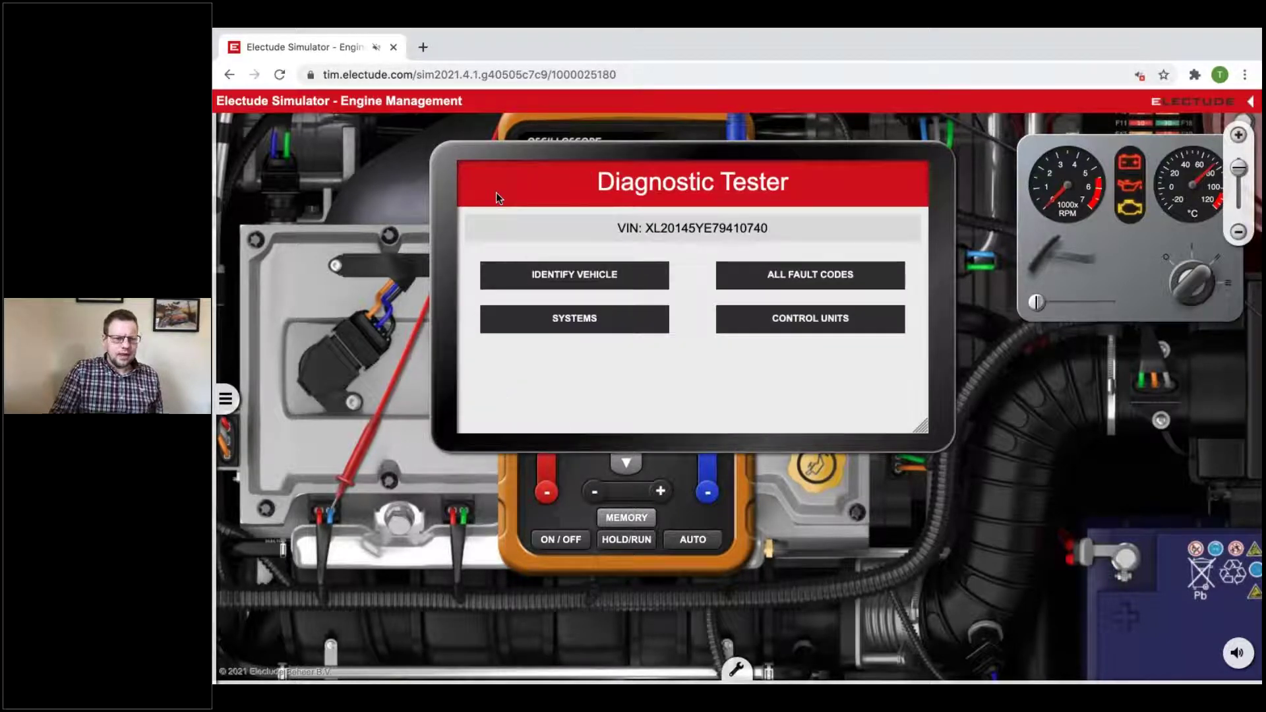
Put the diagnostic tester away so that the oscilloscope is uncovered
{"action": "left_click", "coordinate": [225, 400]}
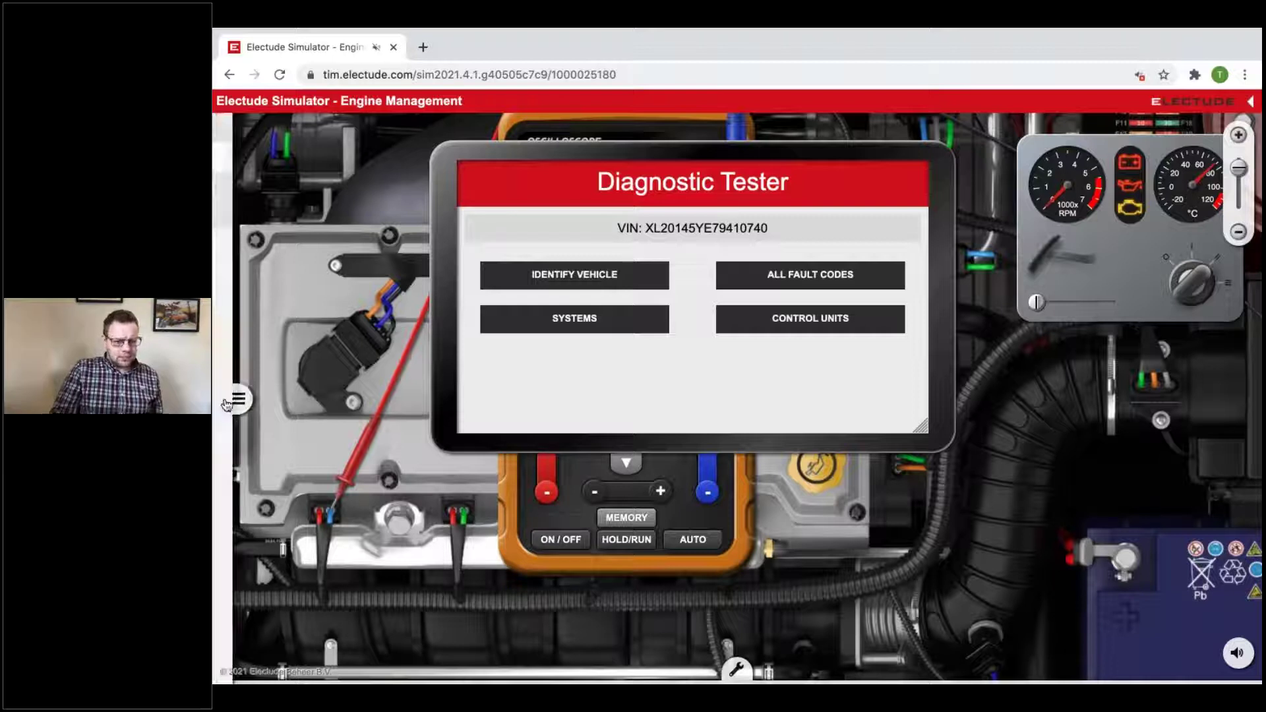
{"action": "left_click", "coordinate": [228, 401]}
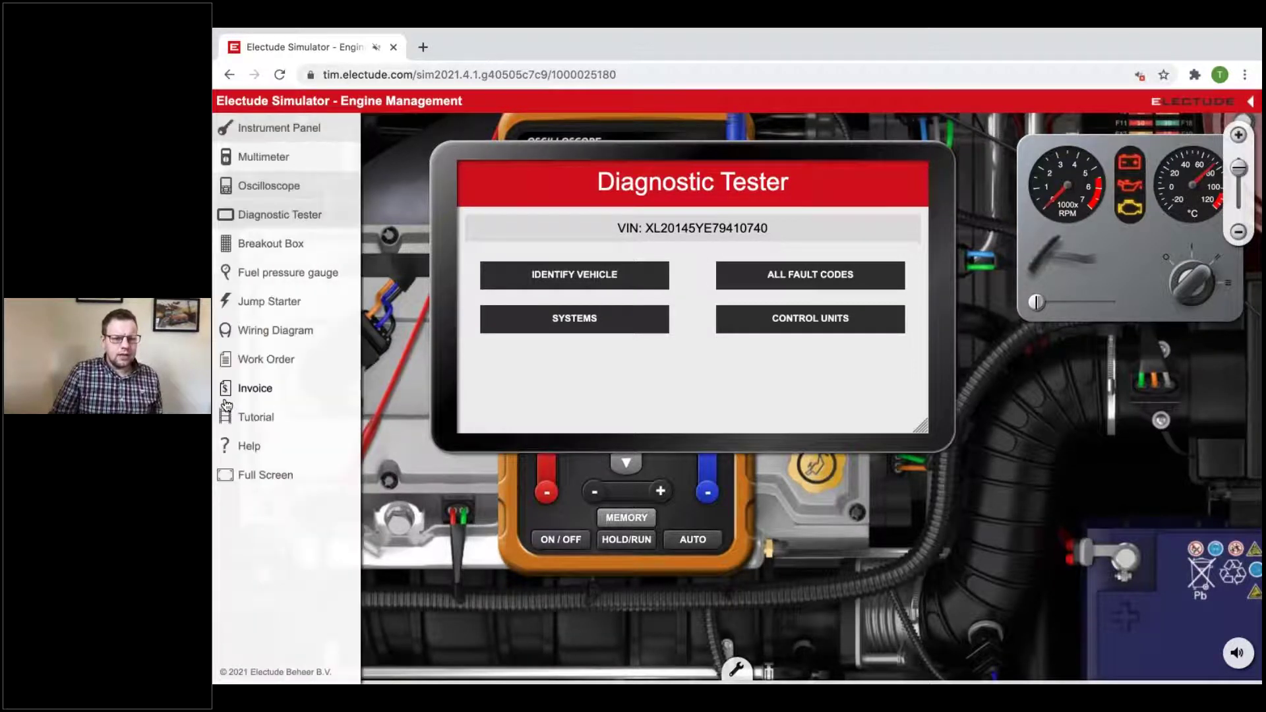
{"action": "left_click", "coordinate": [489, 281]}
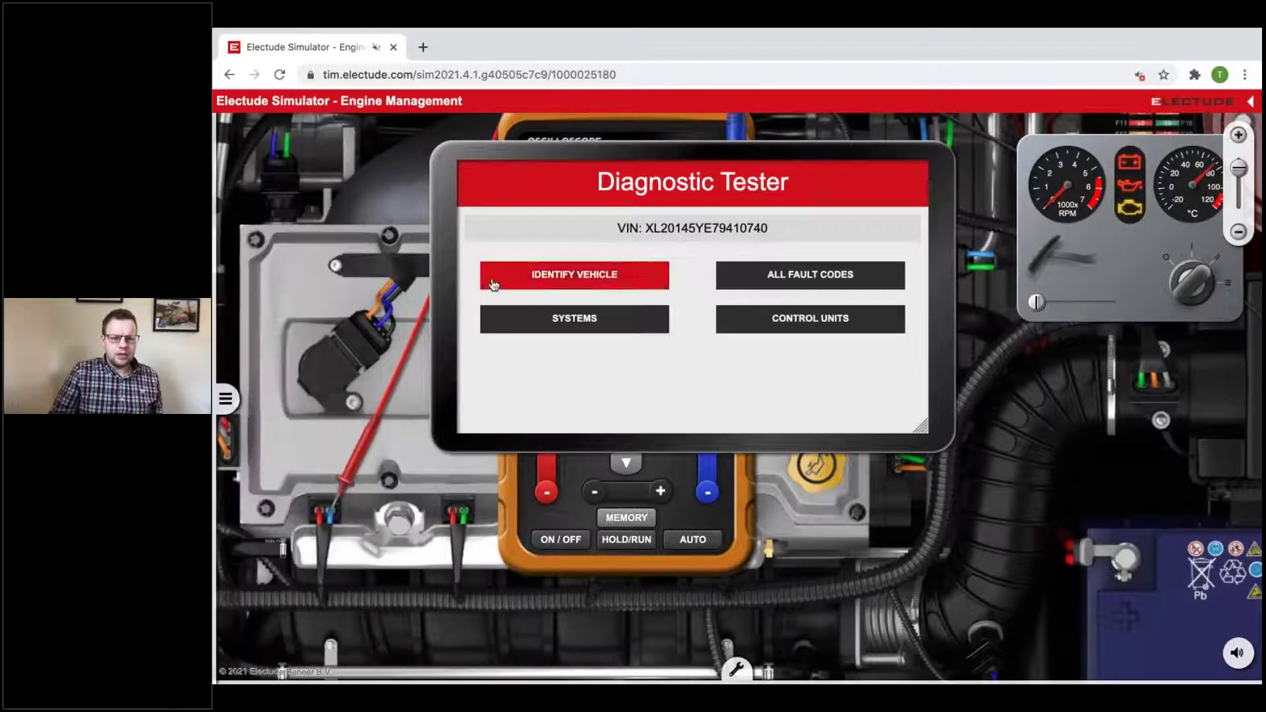
{"action": "mouse_move", "coordinate": [222, 323]}
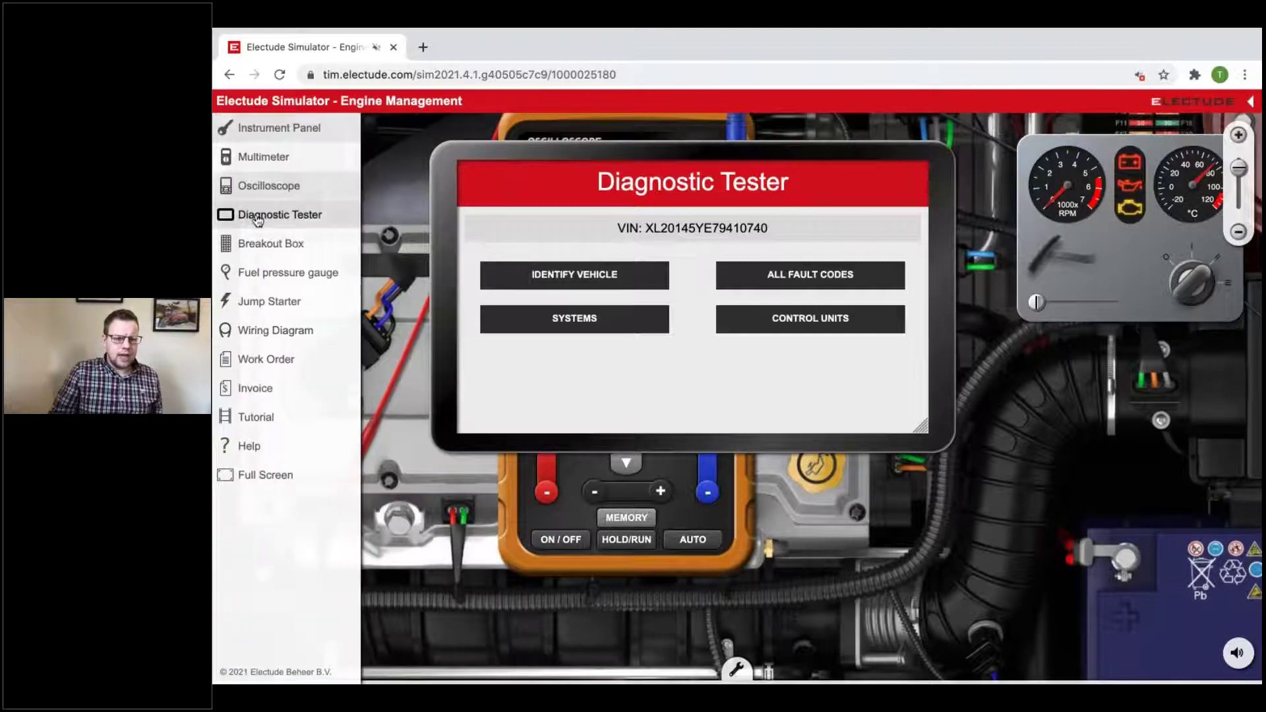
{"action": "left_click", "coordinate": [263, 217]}
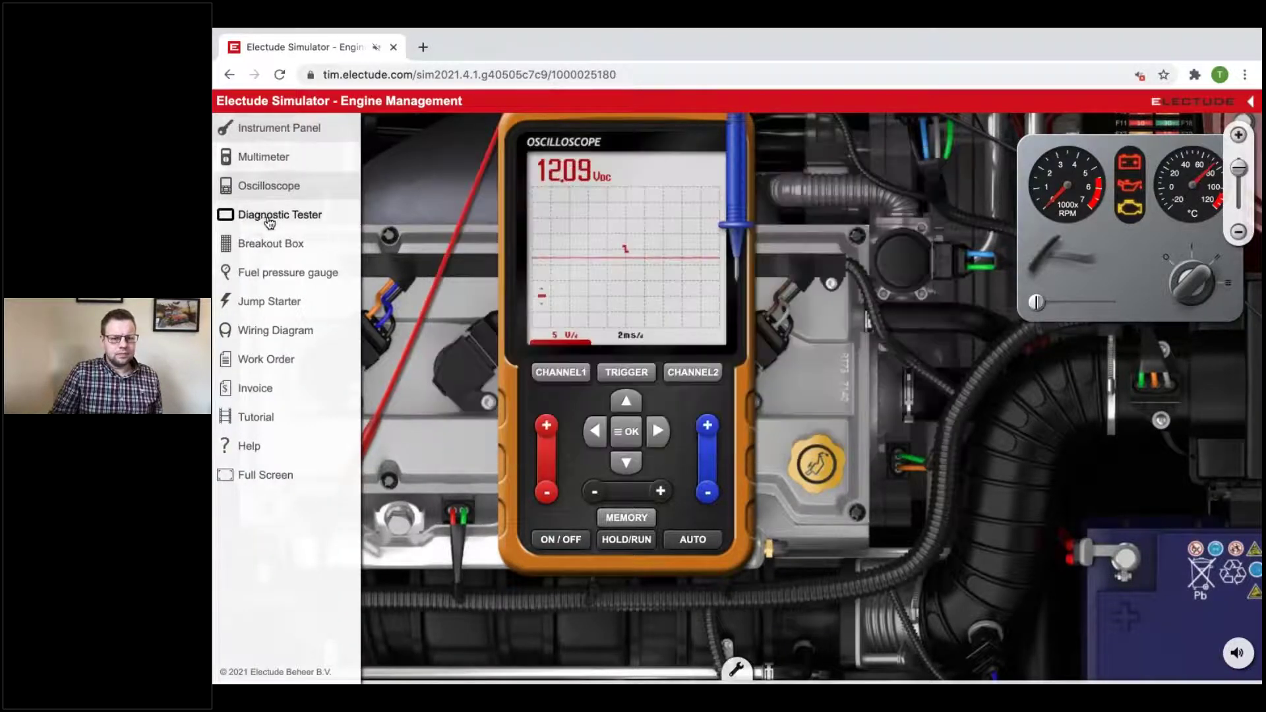
Put the oscilloscope away, bring the engine control unit into view and bring out the breakout box
{"action": "left_click", "coordinate": [262, 183]}
{"action": "left_click_drag", "start_coordinate": [246, 389], "coordinate": [527, 333]}
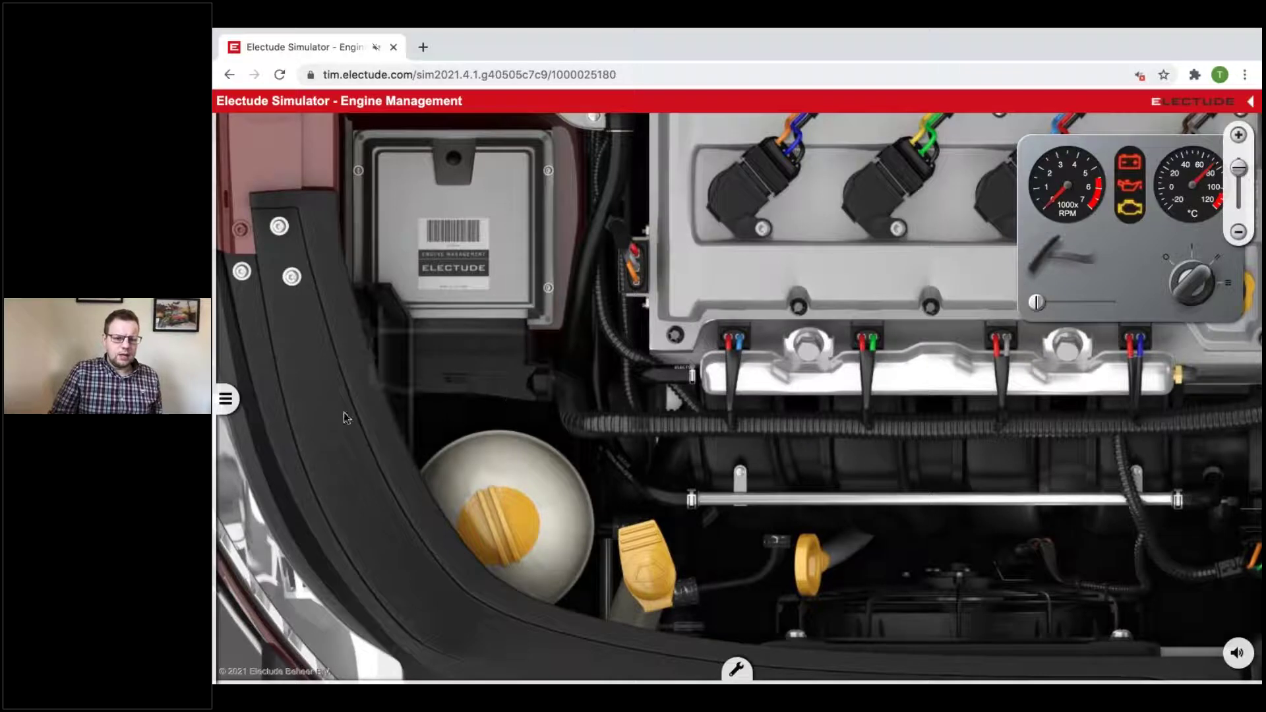
{"action": "left_click", "coordinate": [226, 398]}
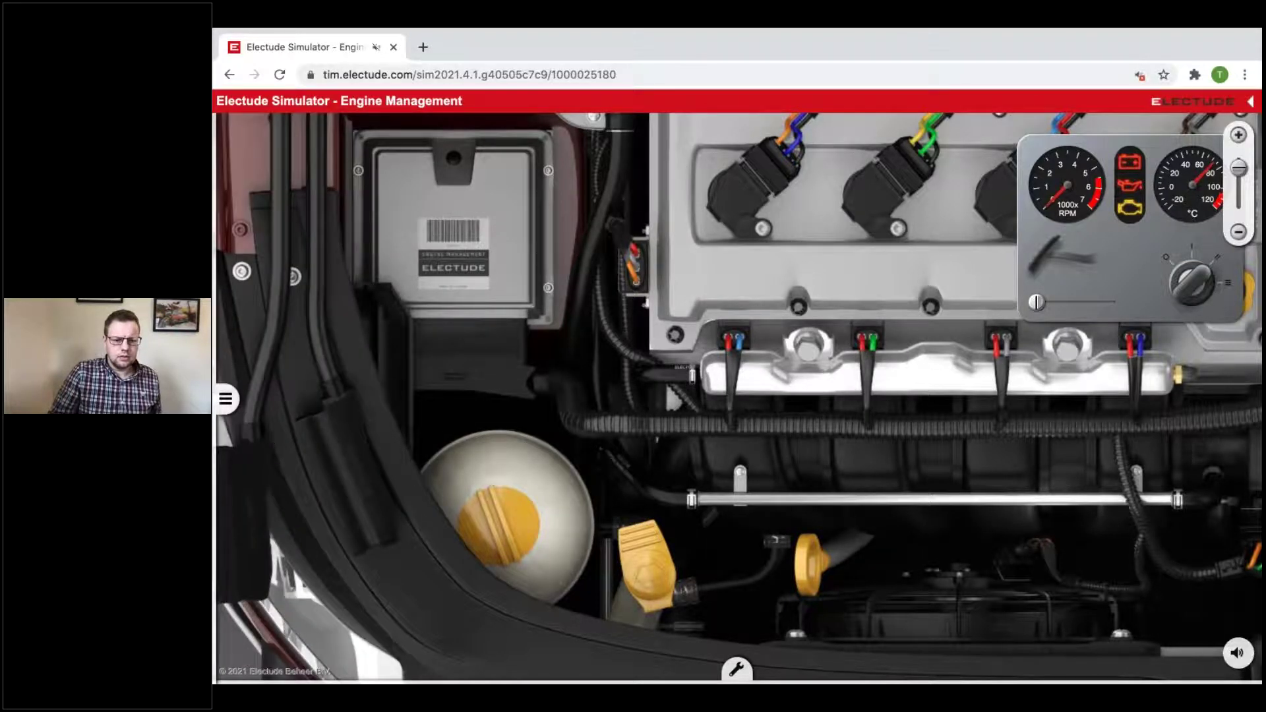
{"action": "mouse_move", "coordinate": [226, 399]}
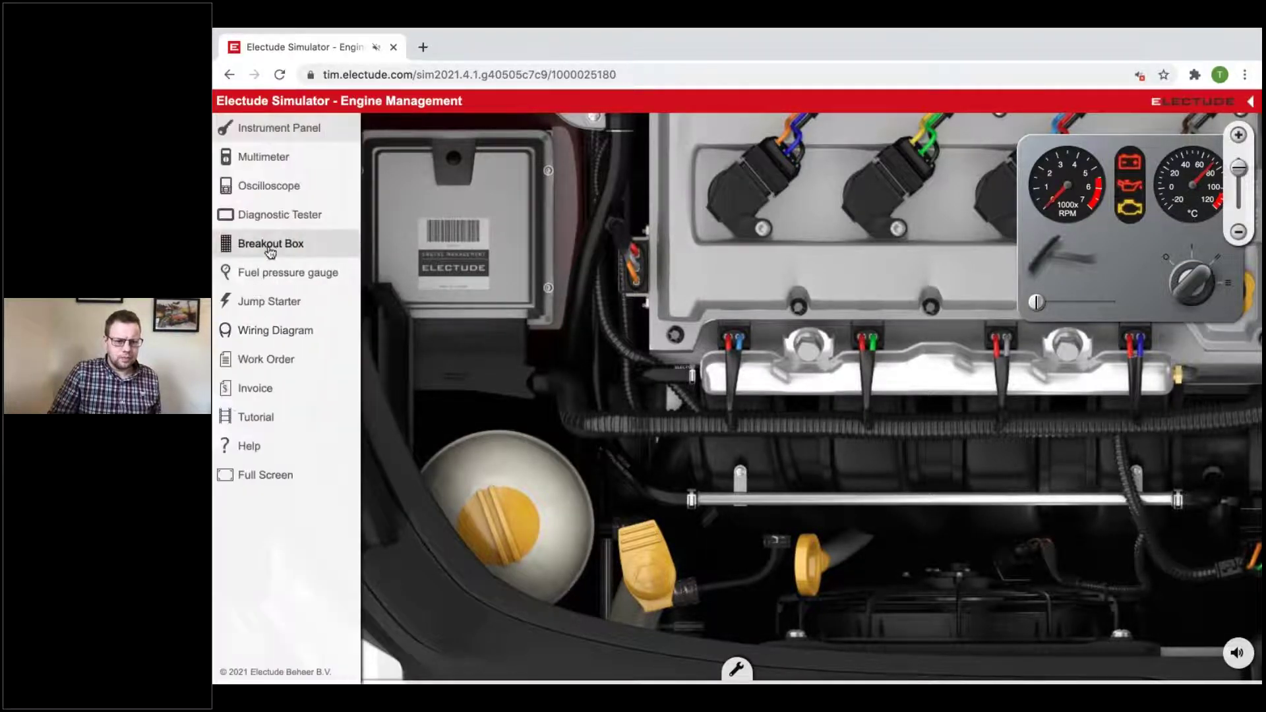
{"action": "left_click", "coordinate": [270, 245]}
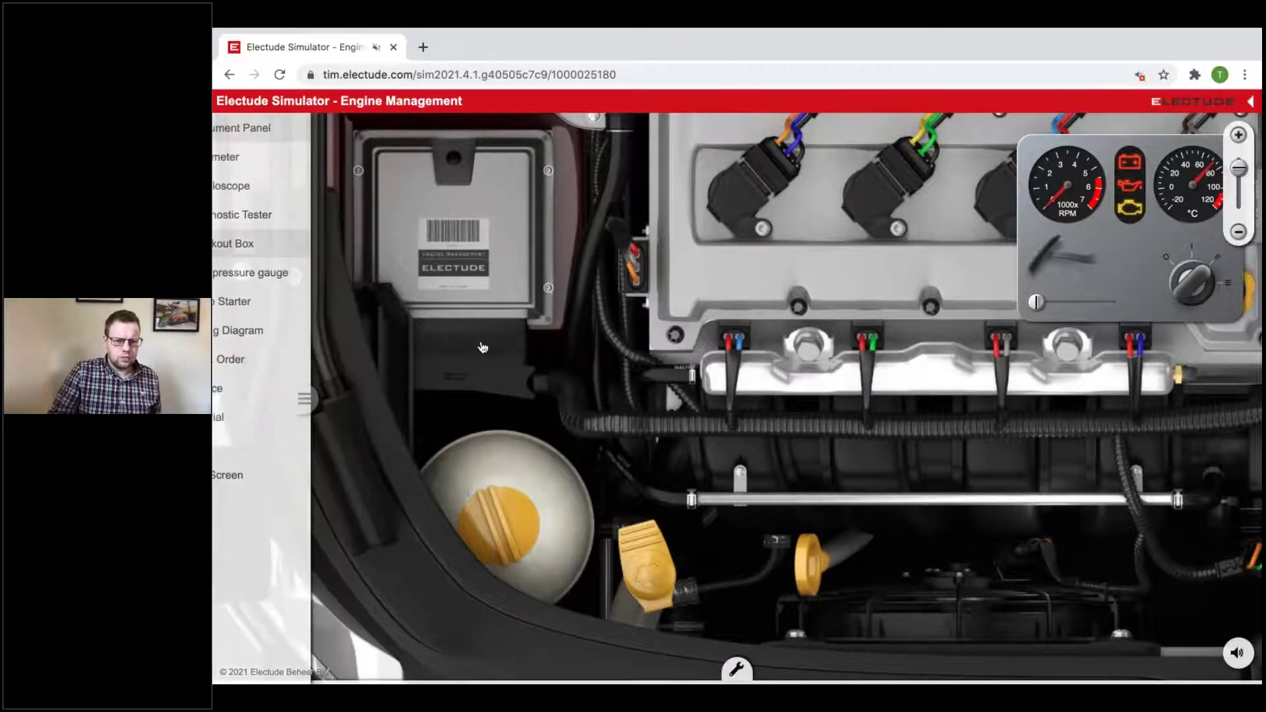
Switch the ignition off and on, disconnect the engine control unit's harness and connect the breakout box between harness and control unit
{"action": "left_click", "coordinate": [460, 363]}
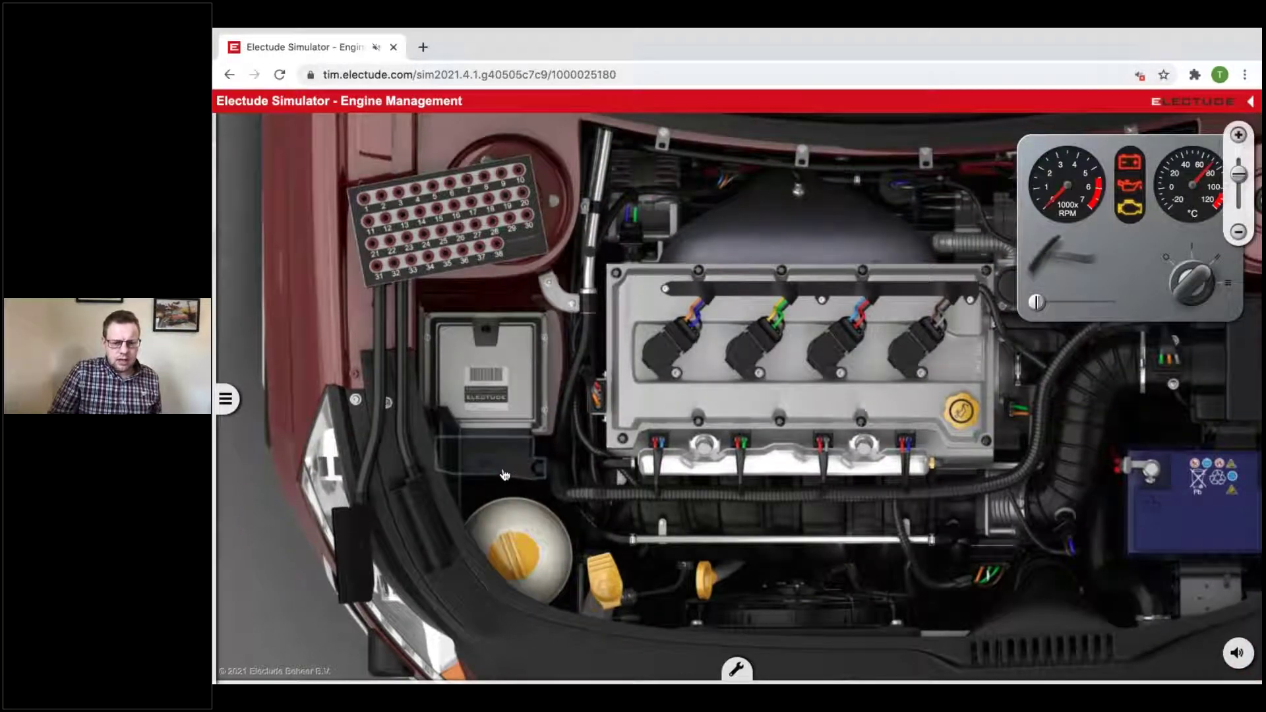
{"action": "left_click", "coordinate": [1180, 277]}
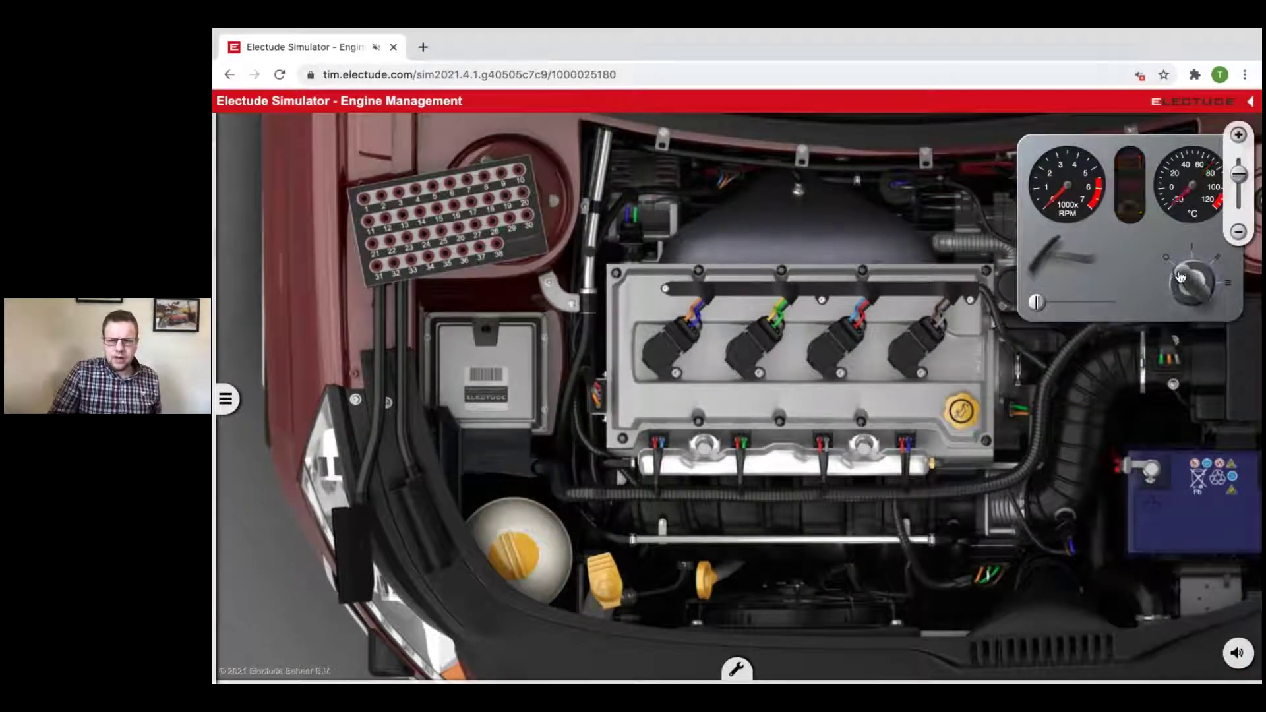
{"action": "left_click", "coordinate": [1180, 277]}
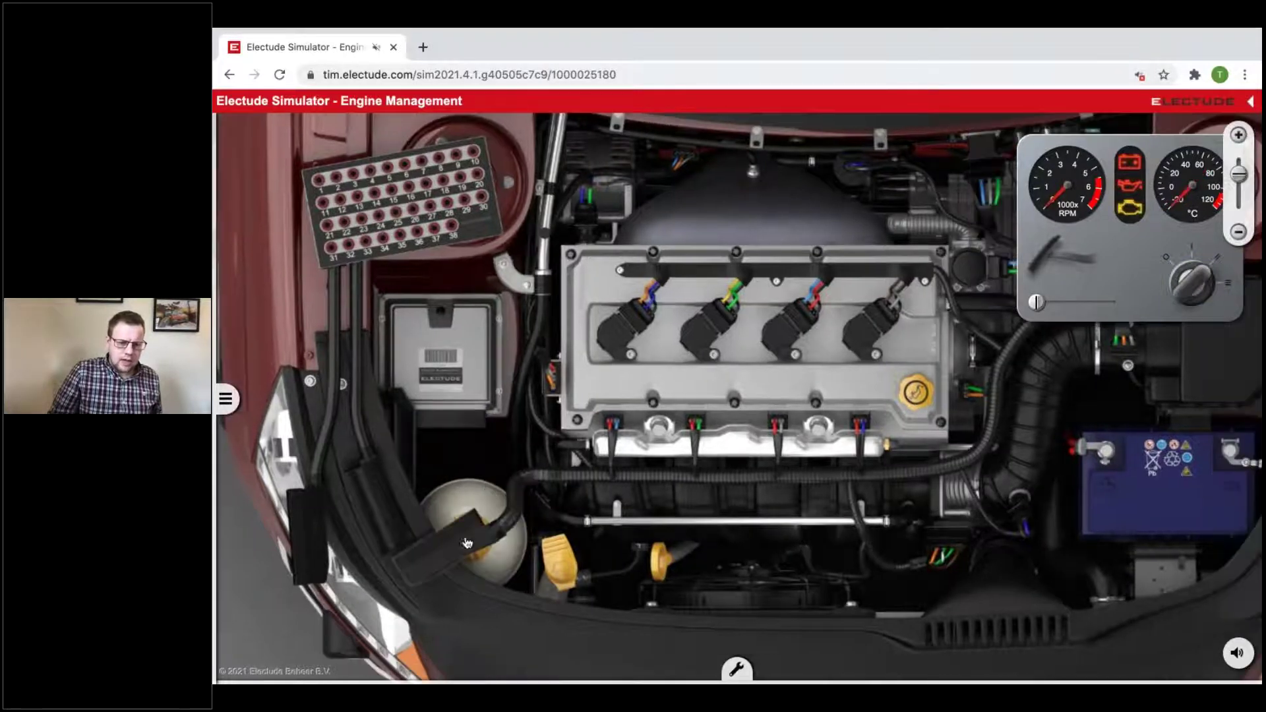
{"action": "left_click", "coordinate": [445, 546]}
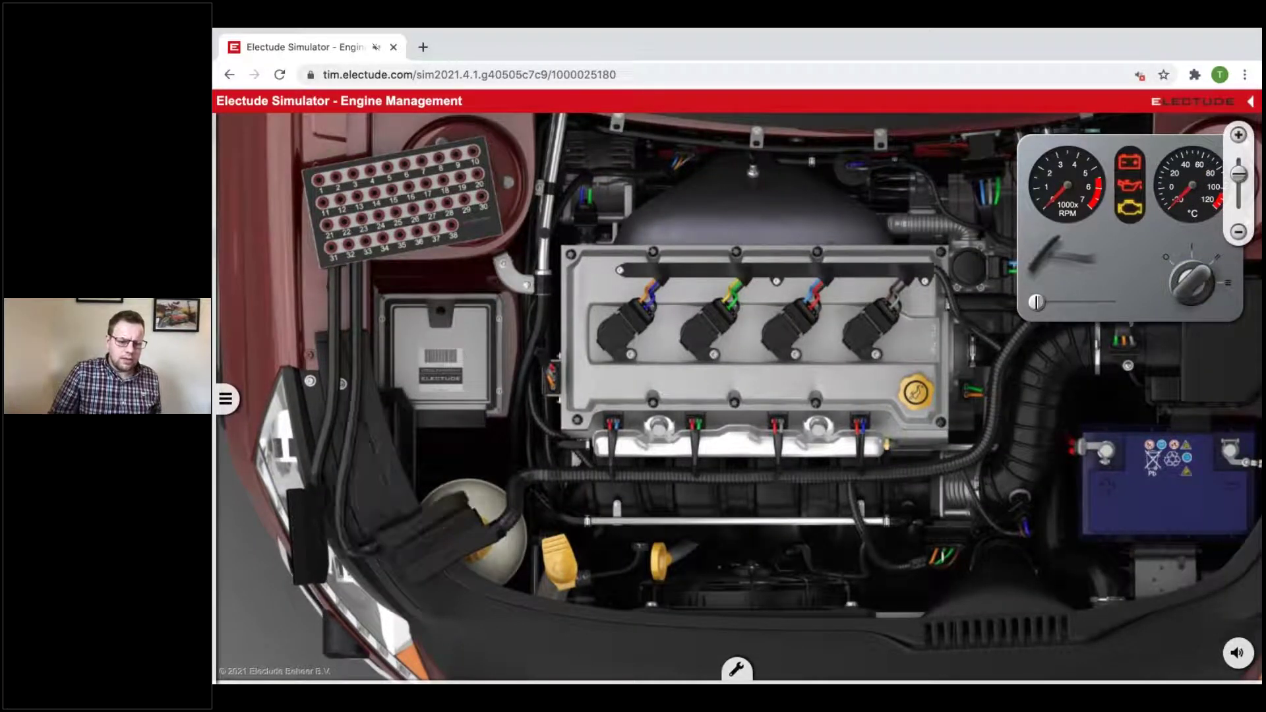
{"action": "left_click", "coordinate": [321, 540]}
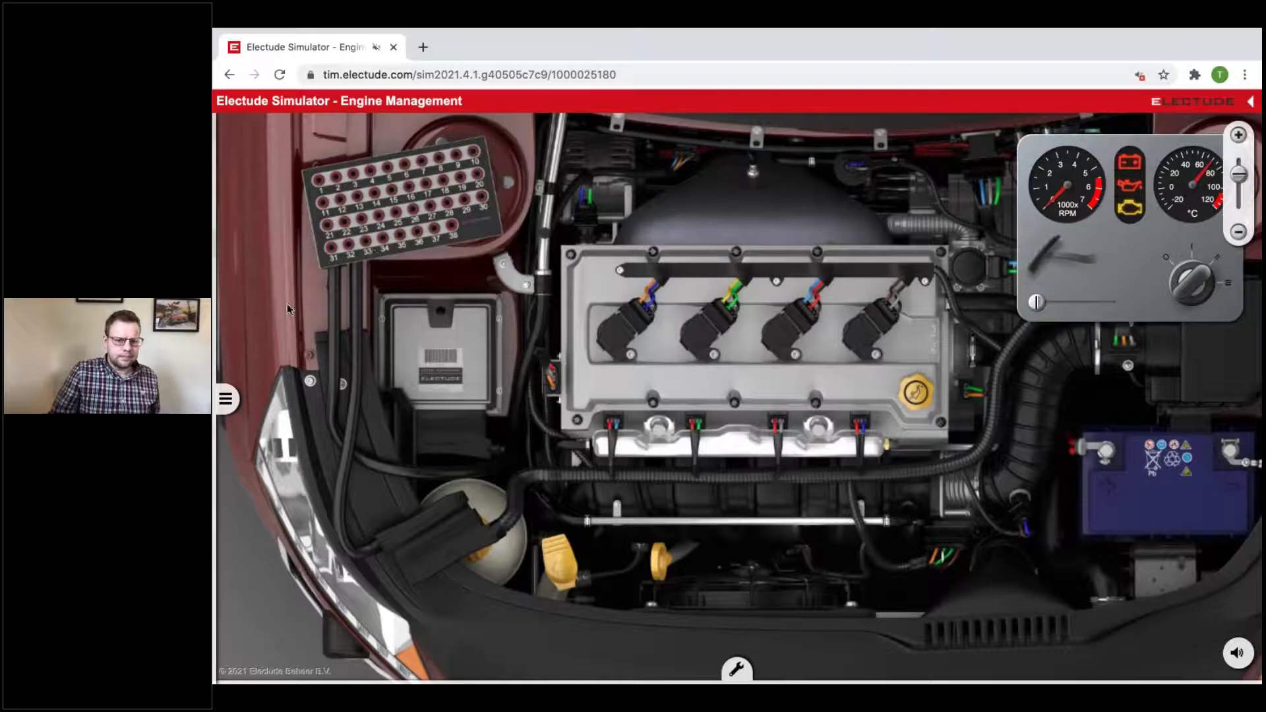
Attach the fuel pressure gauge to the fuel rail and connect the jump starter to the battery
{"action": "left_click", "coordinate": [226, 398]}
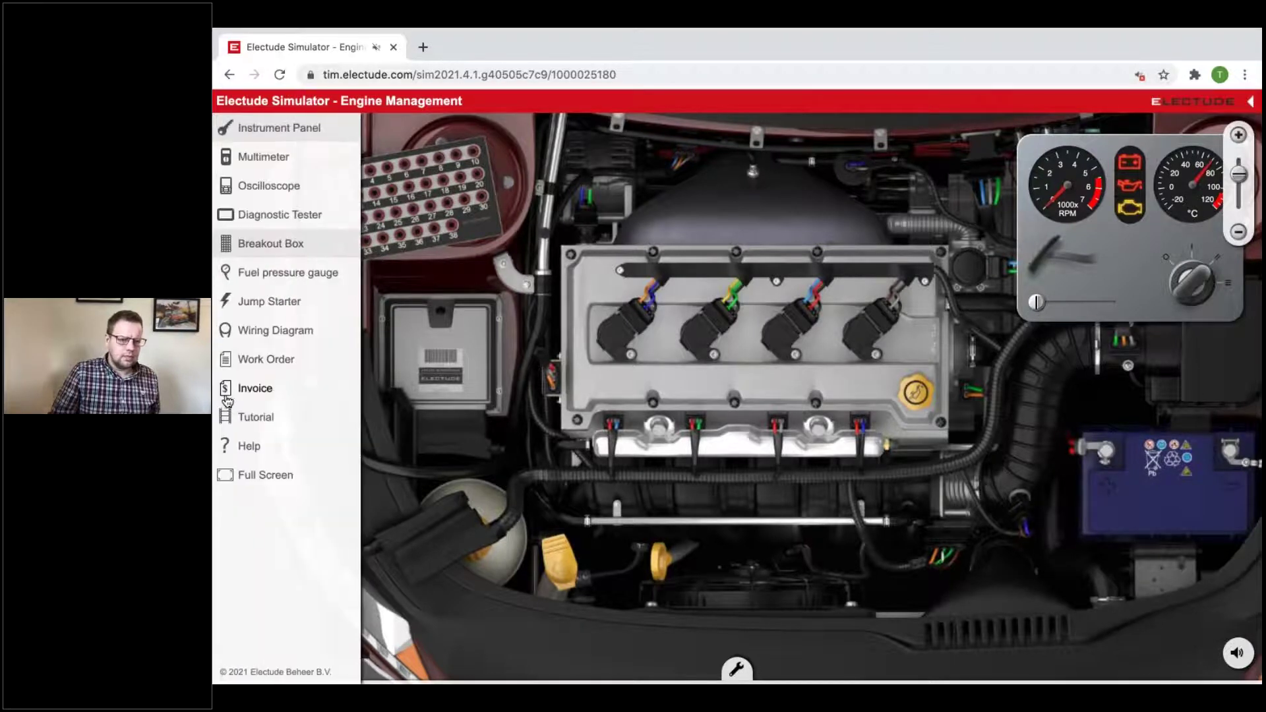
{"action": "left_click", "coordinate": [259, 280]}
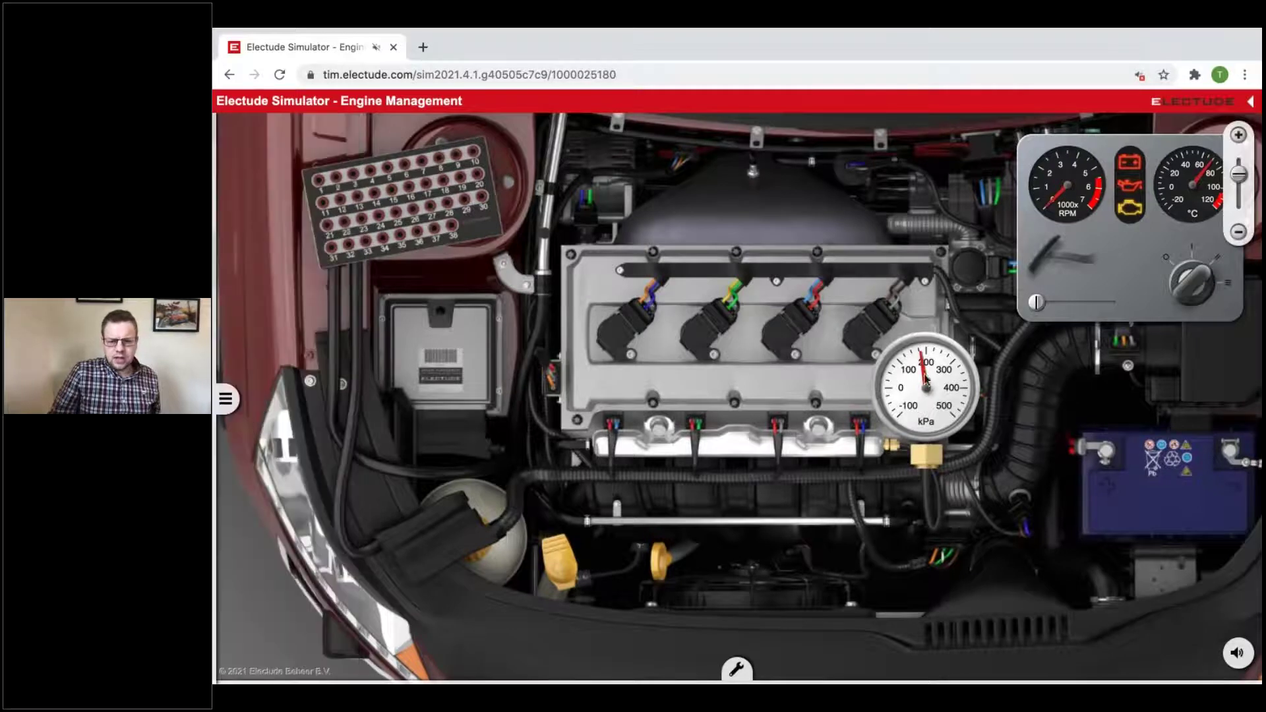
{"action": "left_click", "coordinate": [225, 398]}
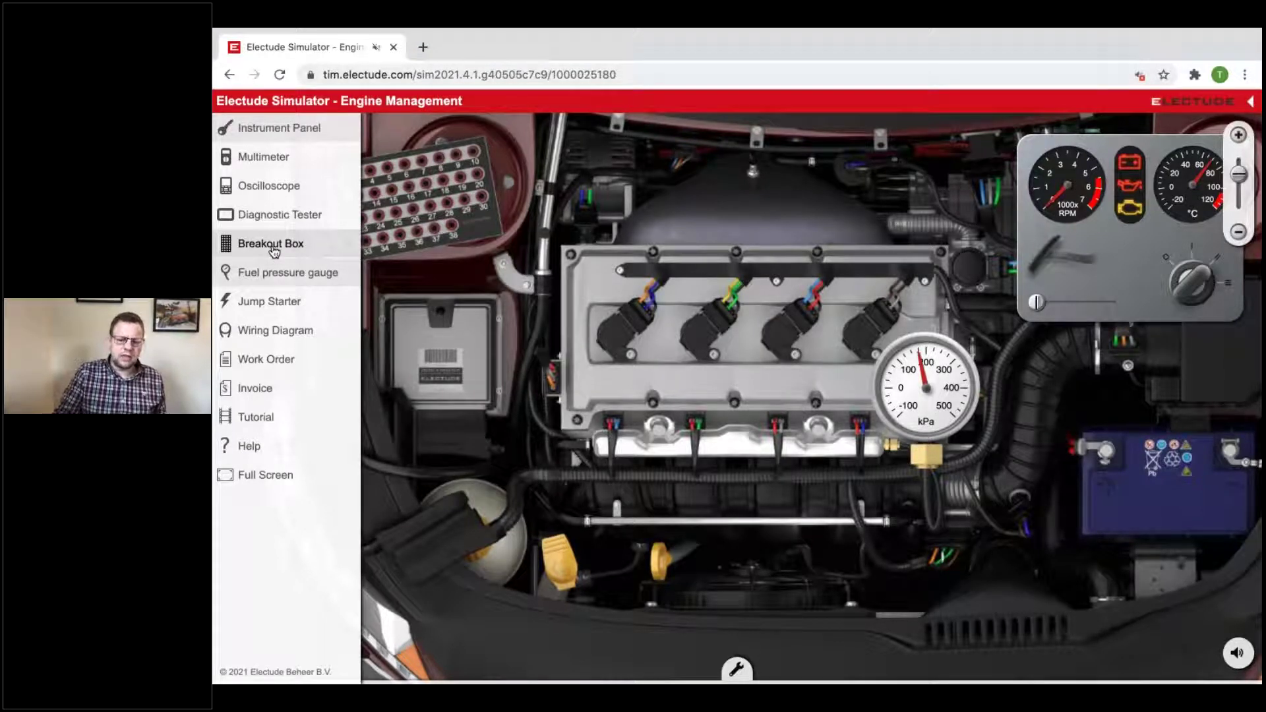
{"action": "left_click", "coordinate": [289, 305]}
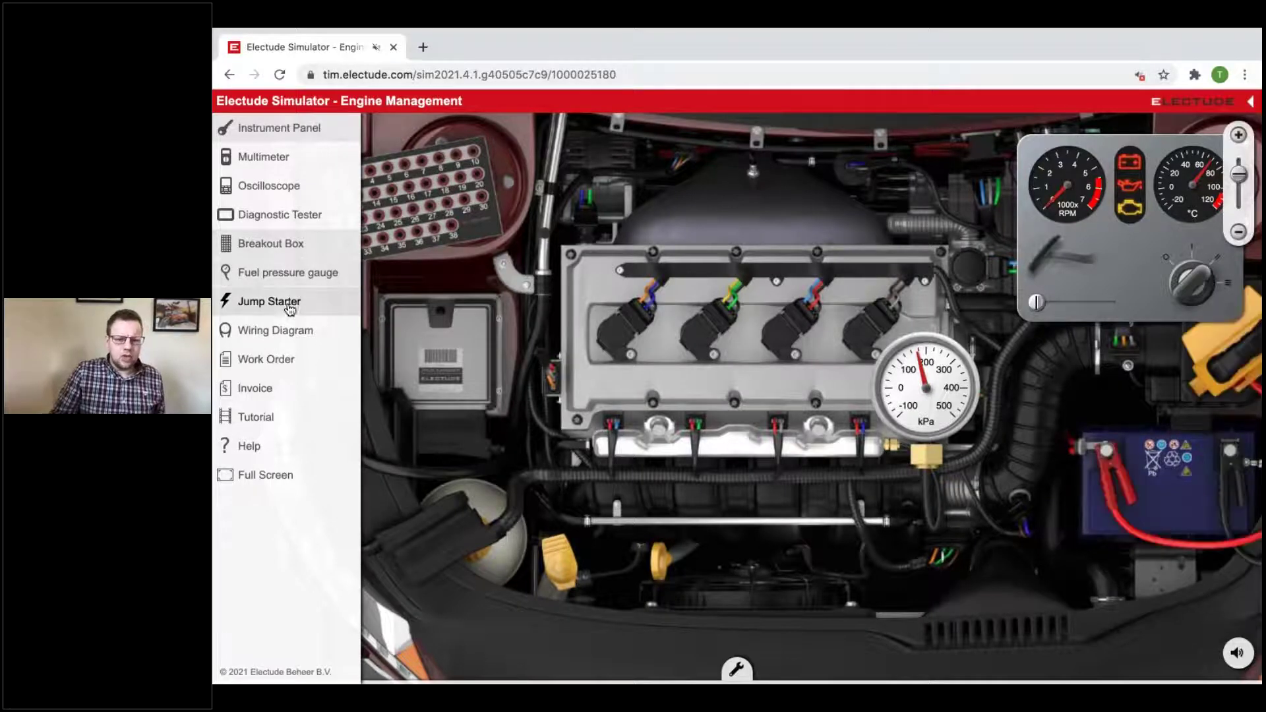
{"action": "left_click_drag", "start_coordinate": [584, 377], "coordinate": [217, 412]}
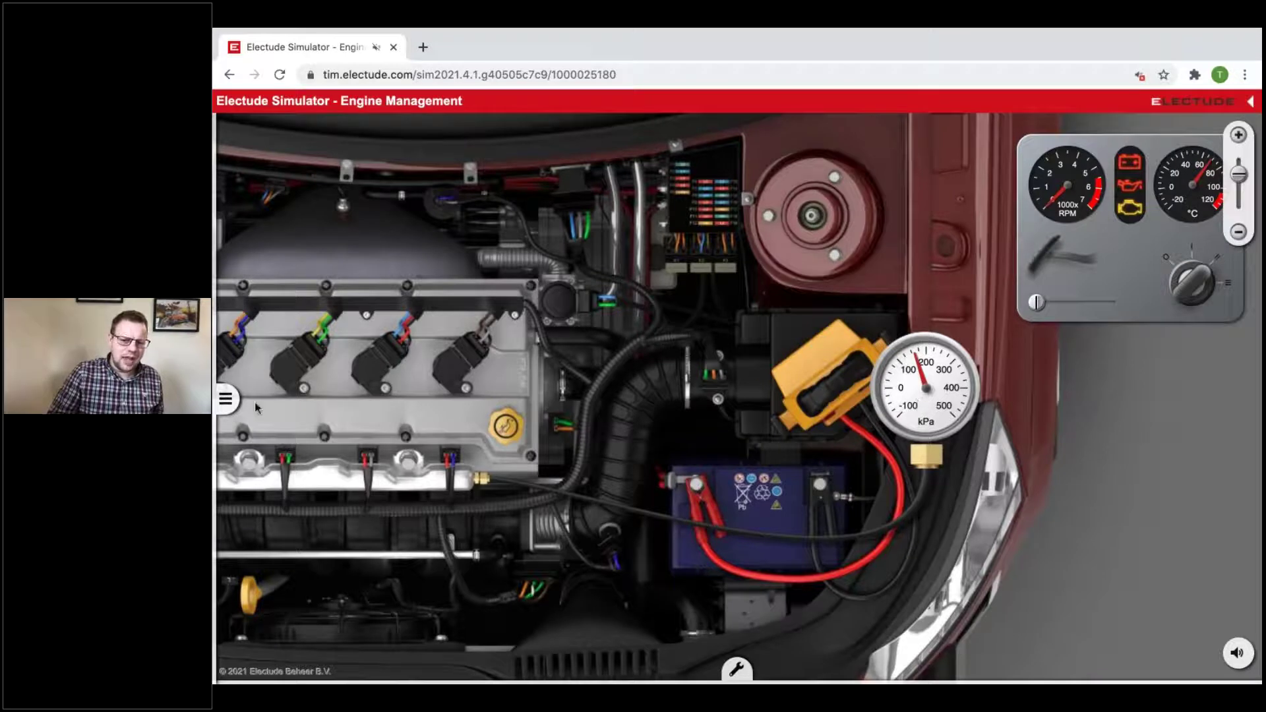
Open the wiring diagram and enlarge its window to examine the engine management circuits
{"action": "mouse_move", "coordinate": [226, 399]}
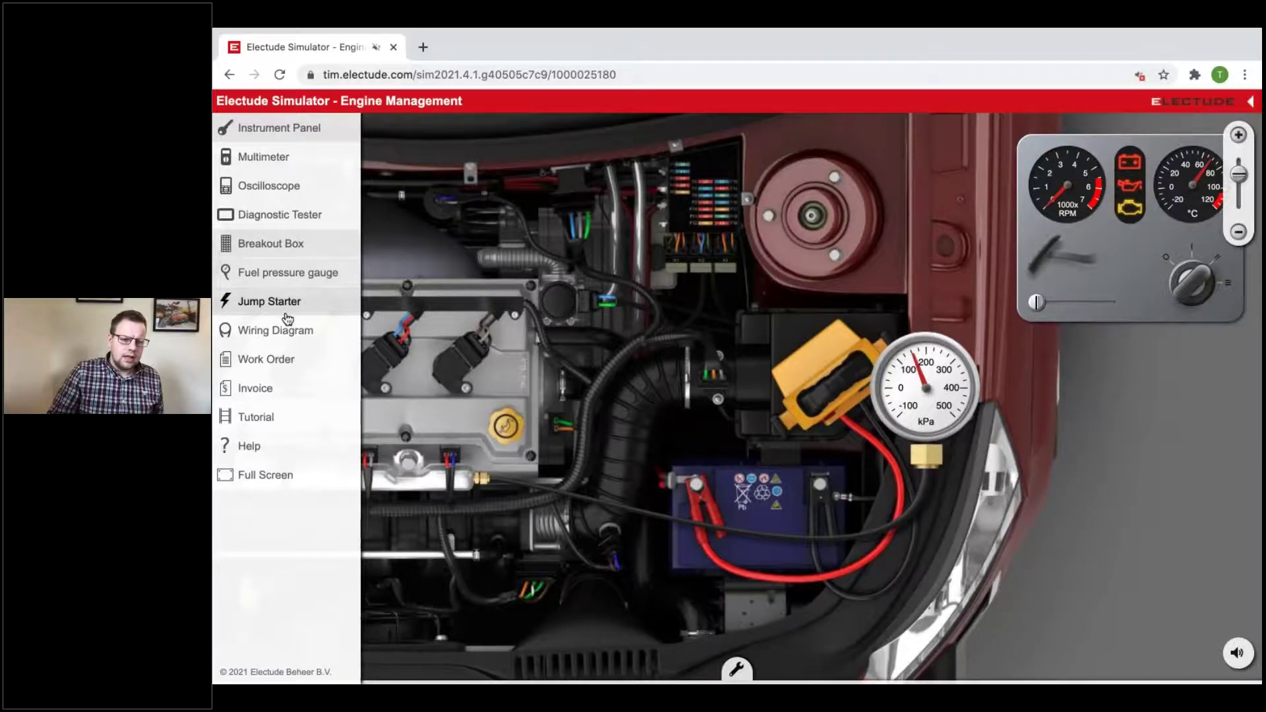
{"action": "left_click", "coordinate": [285, 335]}
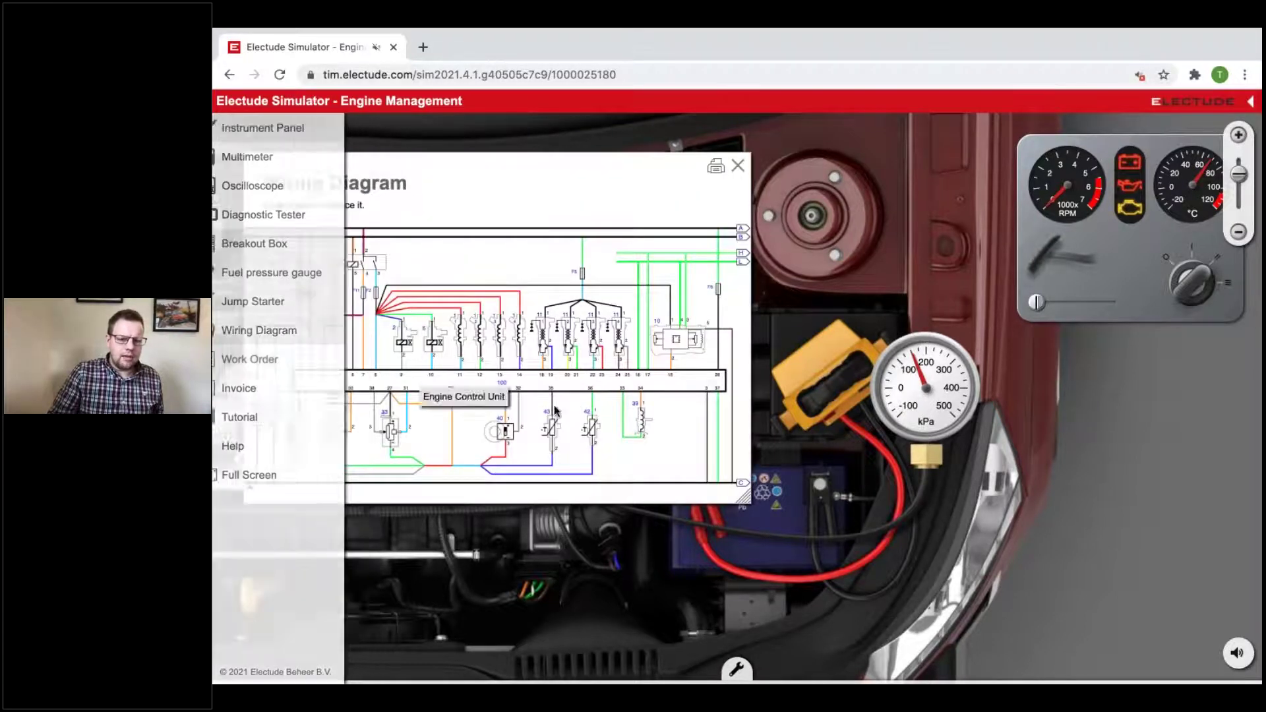
{"action": "left_click_drag", "start_coordinate": [540, 178], "coordinate": [610, 147]}
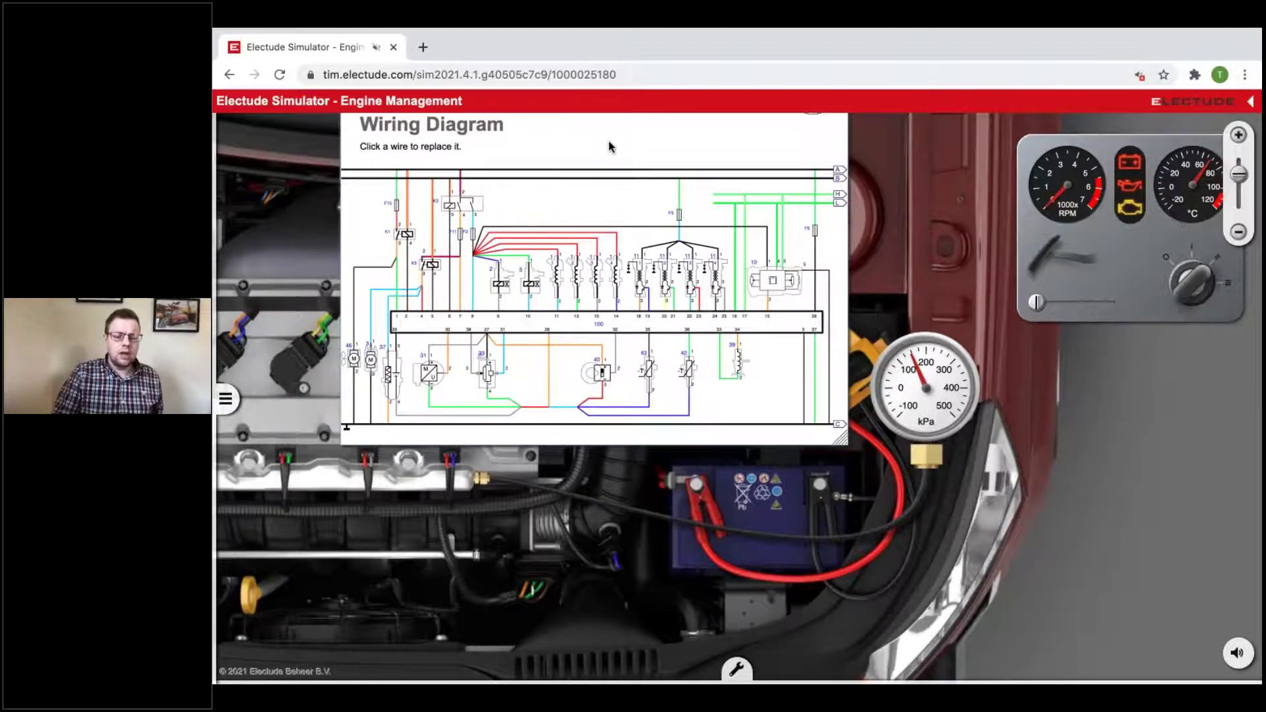
{"action": "left_click", "coordinate": [231, 393]}
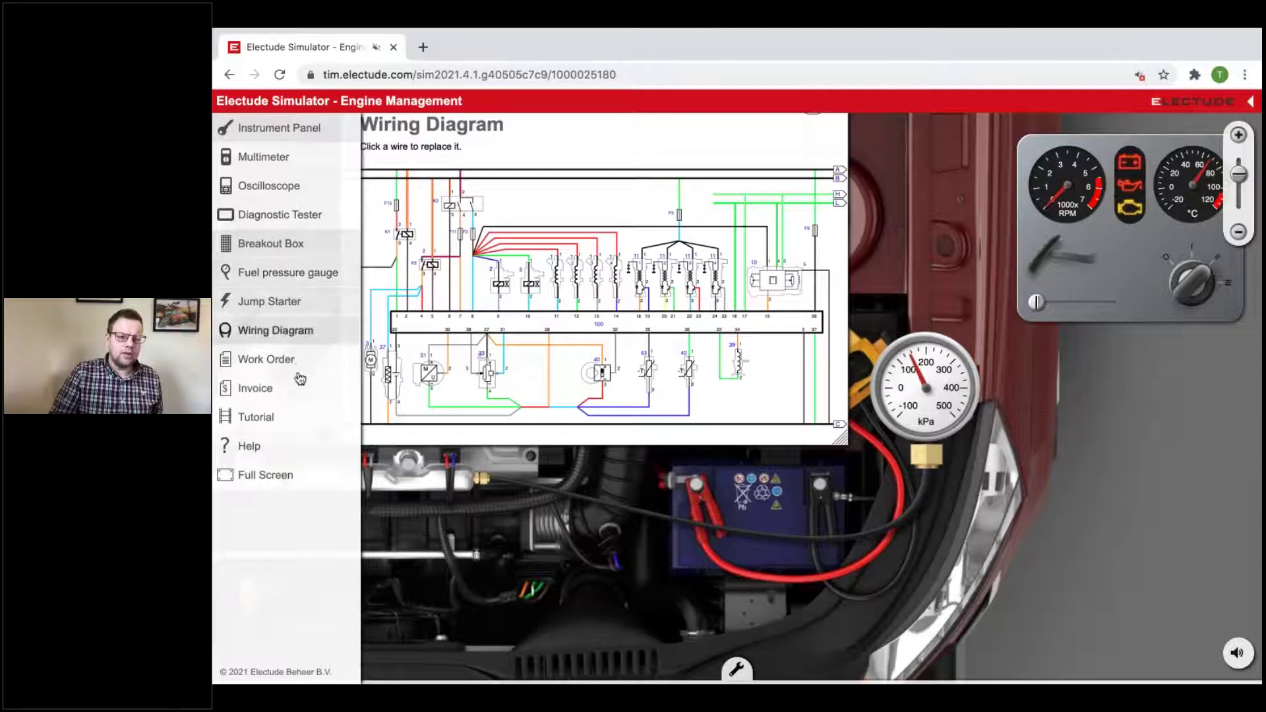
{"action": "left_click", "coordinate": [285, 330]}
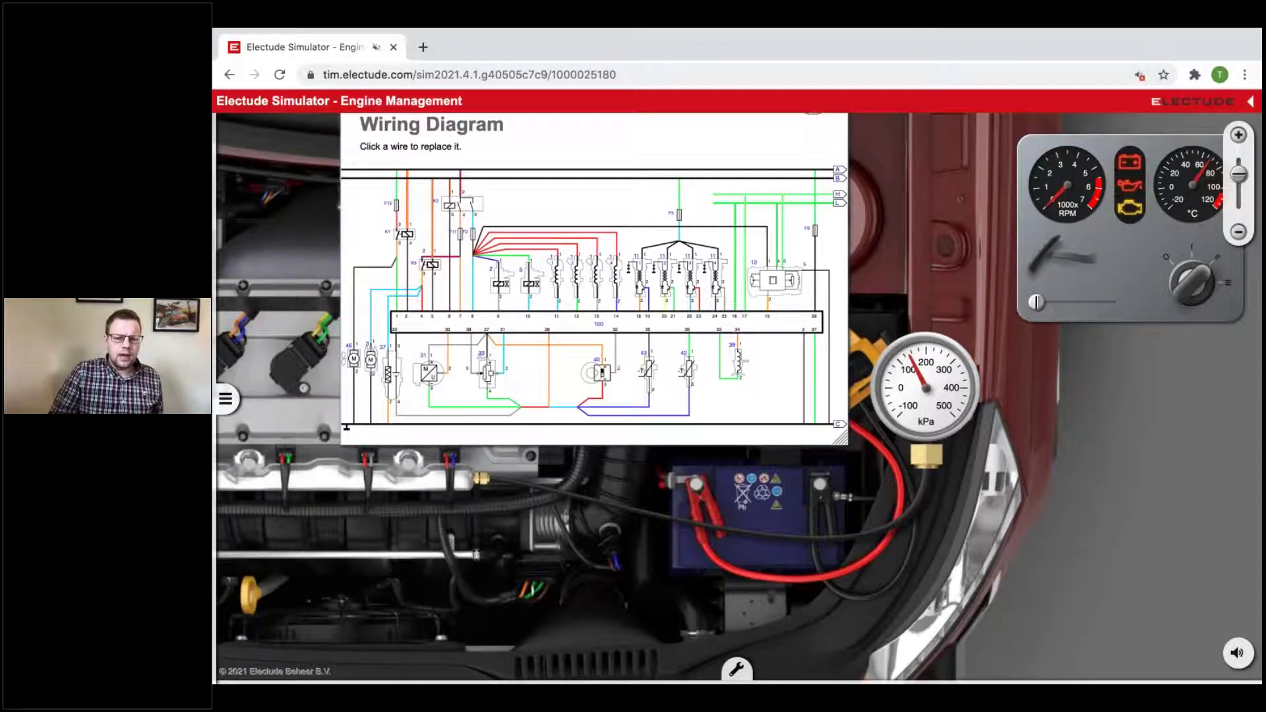
{"action": "left_click_drag", "start_coordinate": [844, 442], "coordinate": [995, 582]}
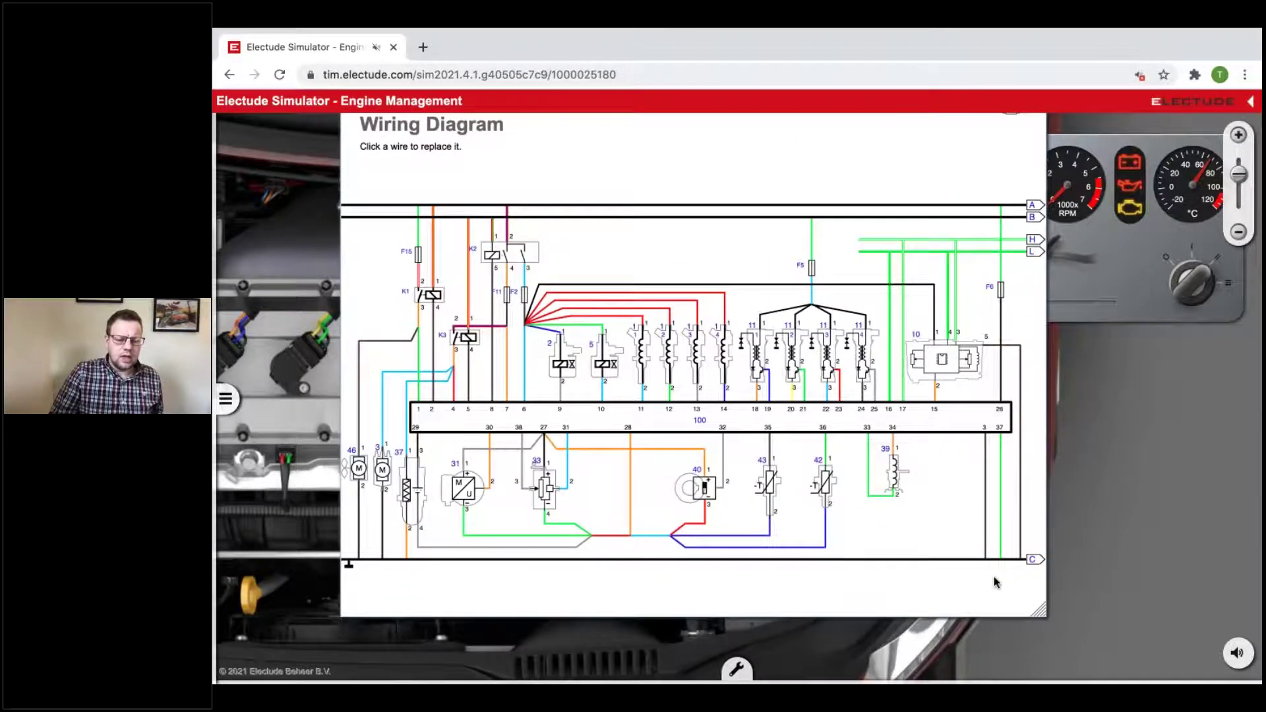
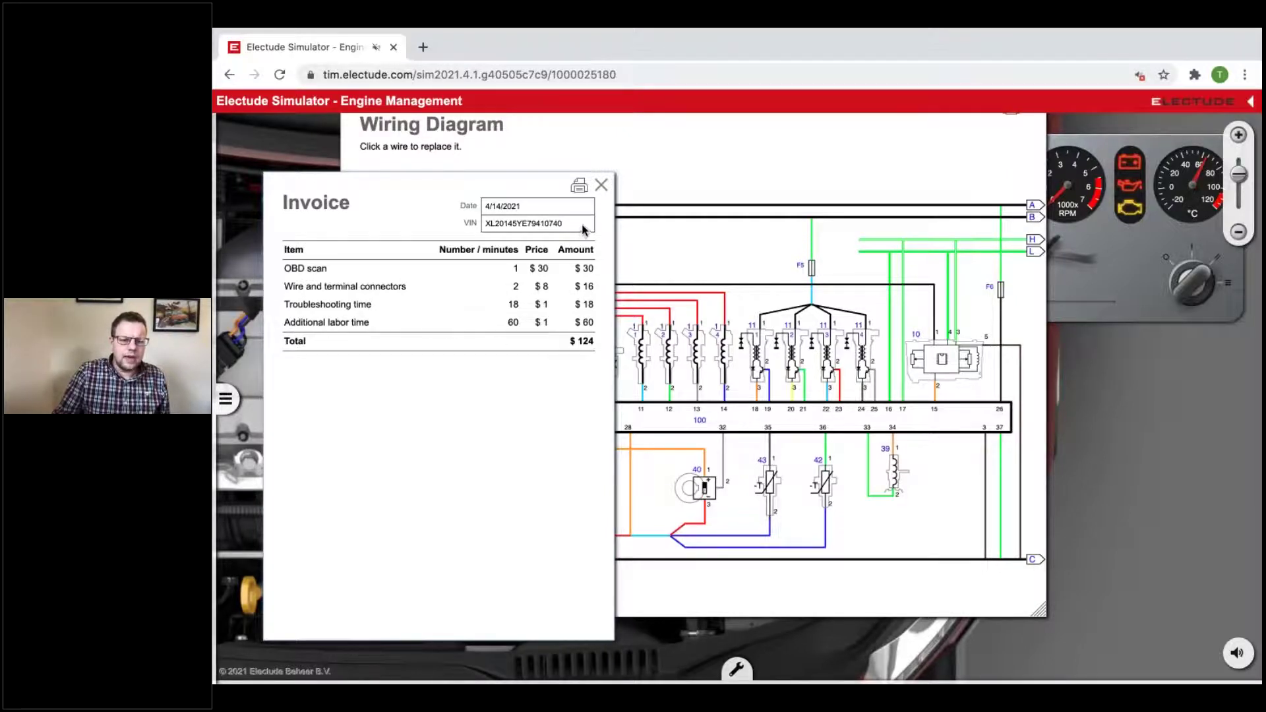
Close the invoice and the wiring diagram to uncover the engine bay
{"action": "left_click", "coordinate": [602, 186]}
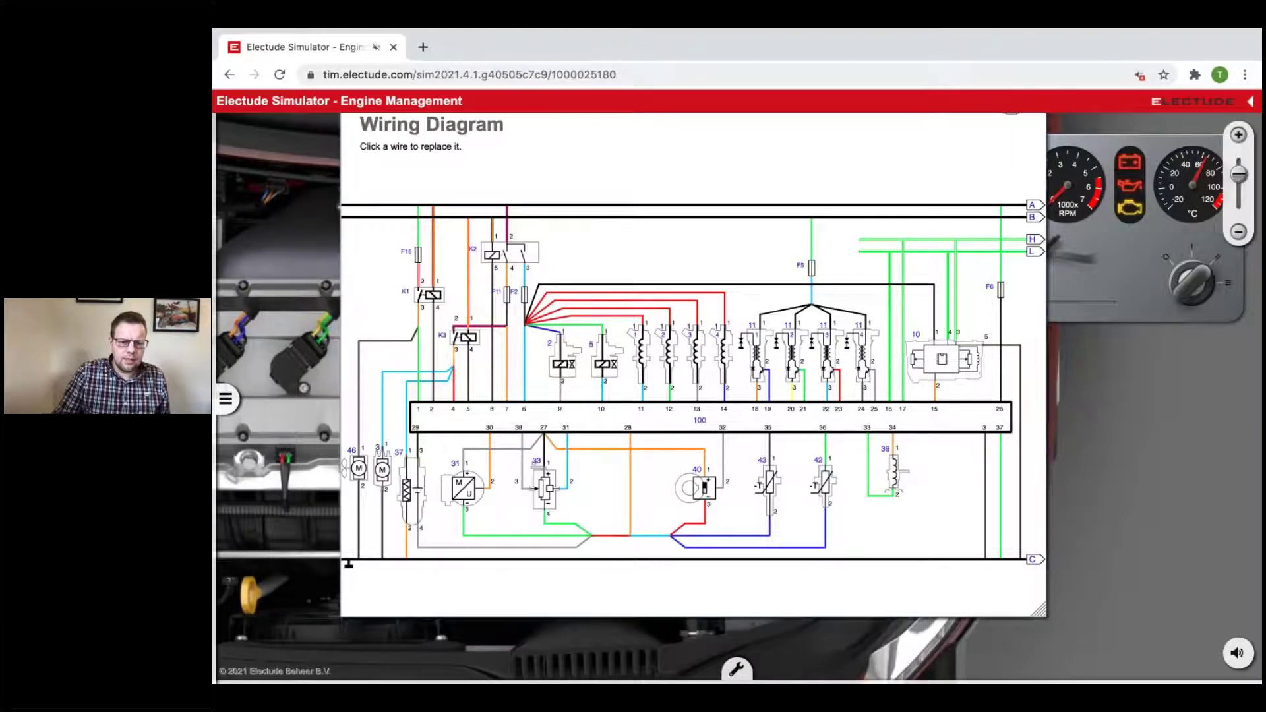
{"action": "left_click", "coordinate": [226, 398]}
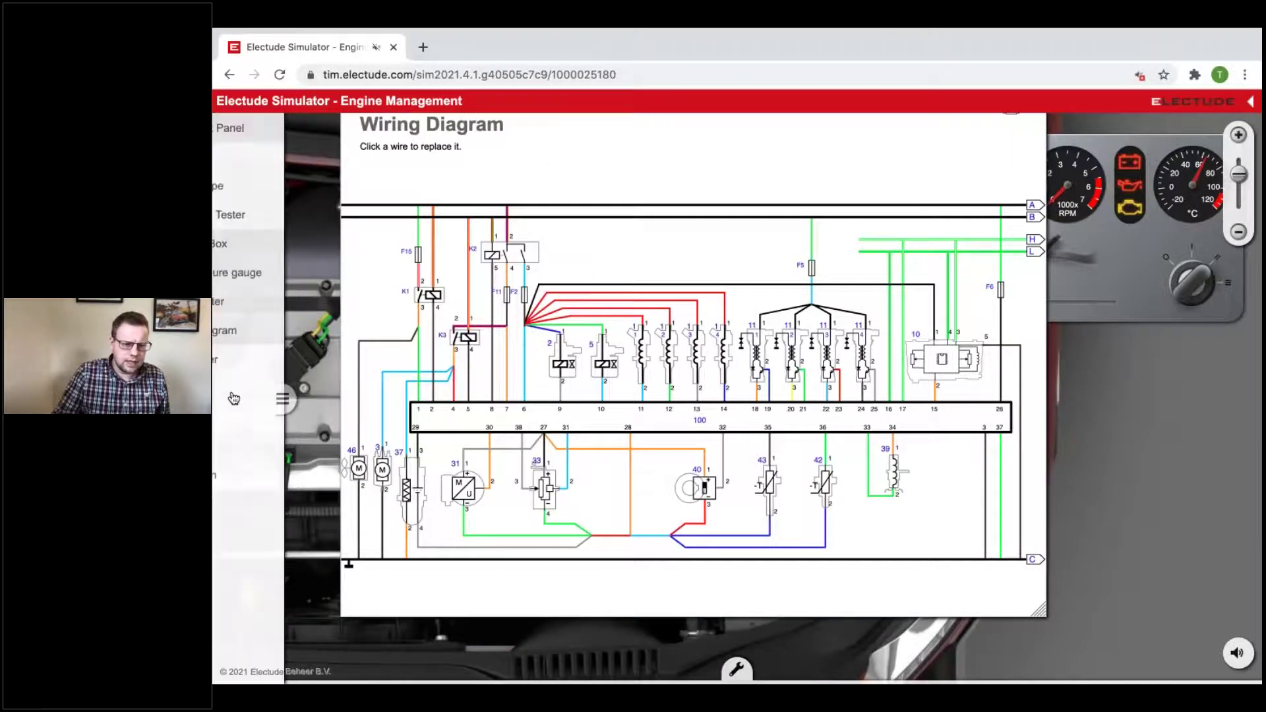
{"action": "left_click", "coordinate": [249, 336]}
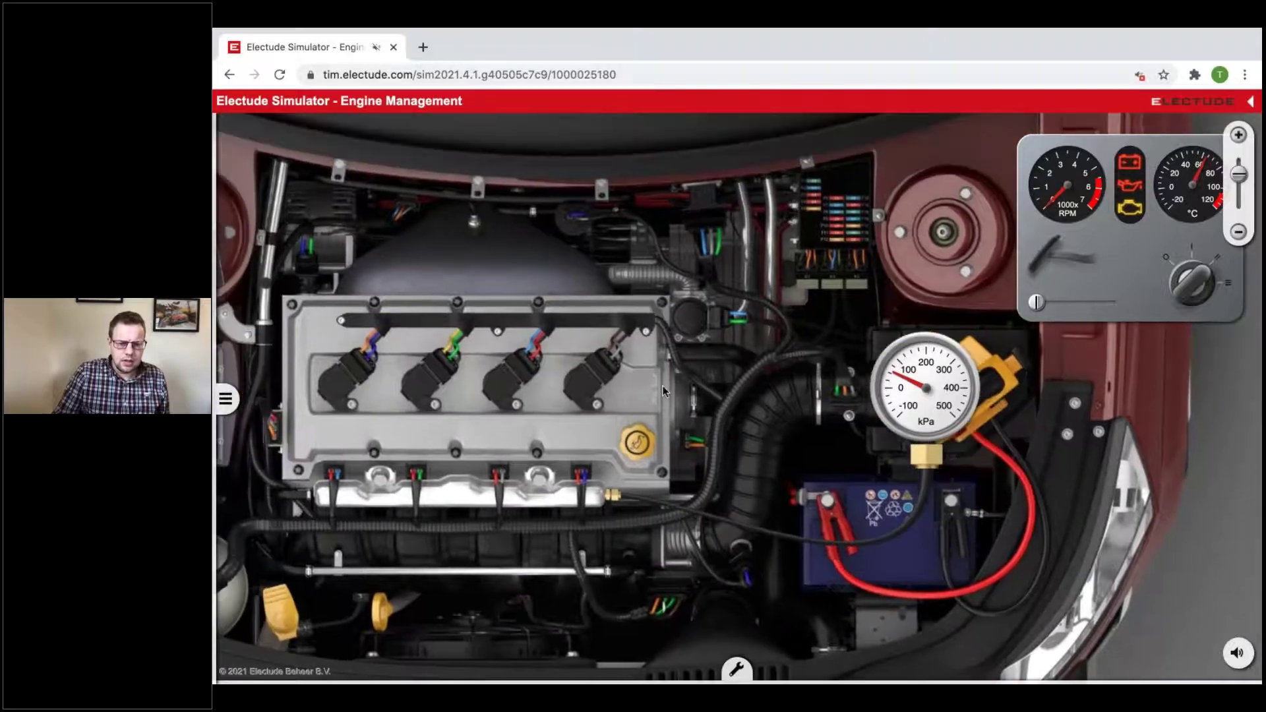
Disconnect the fourth ignition coil, replace it in the component bar, and refit and reconnect it
{"action": "left_click", "coordinate": [590, 373]}
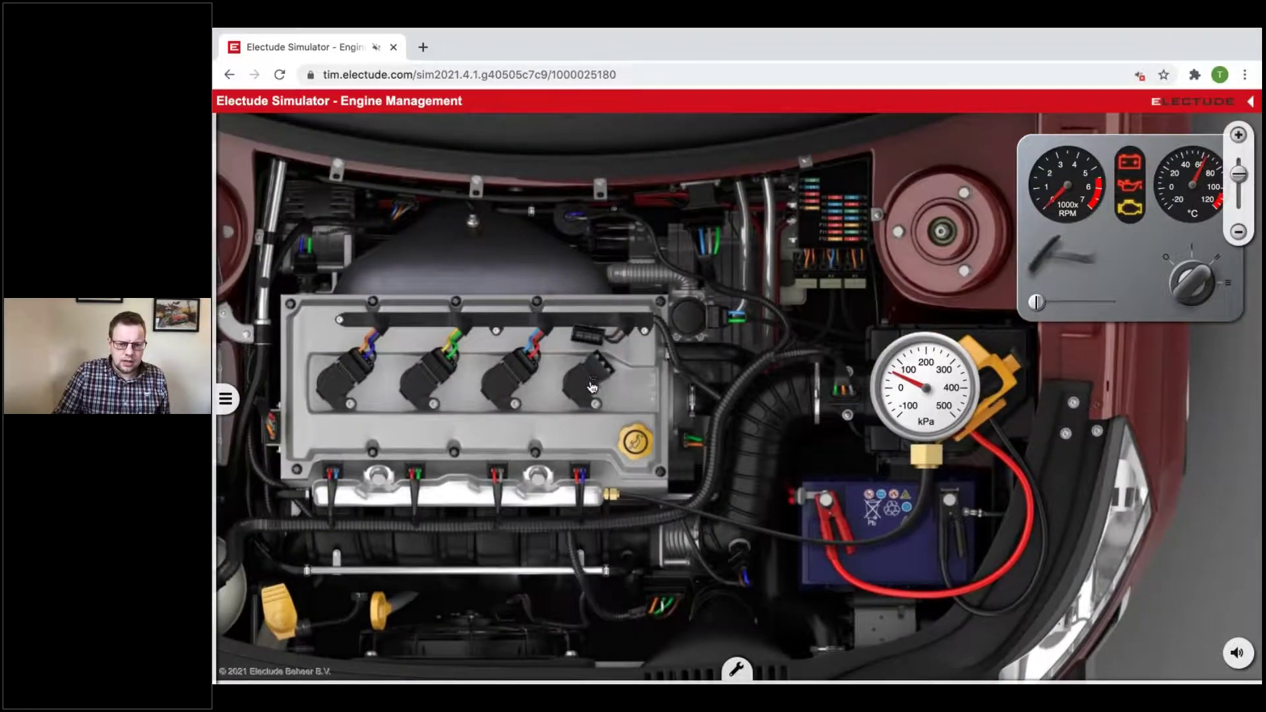
{"action": "left_click_drag", "start_coordinate": [638, 565], "coordinate": [727, 653]}
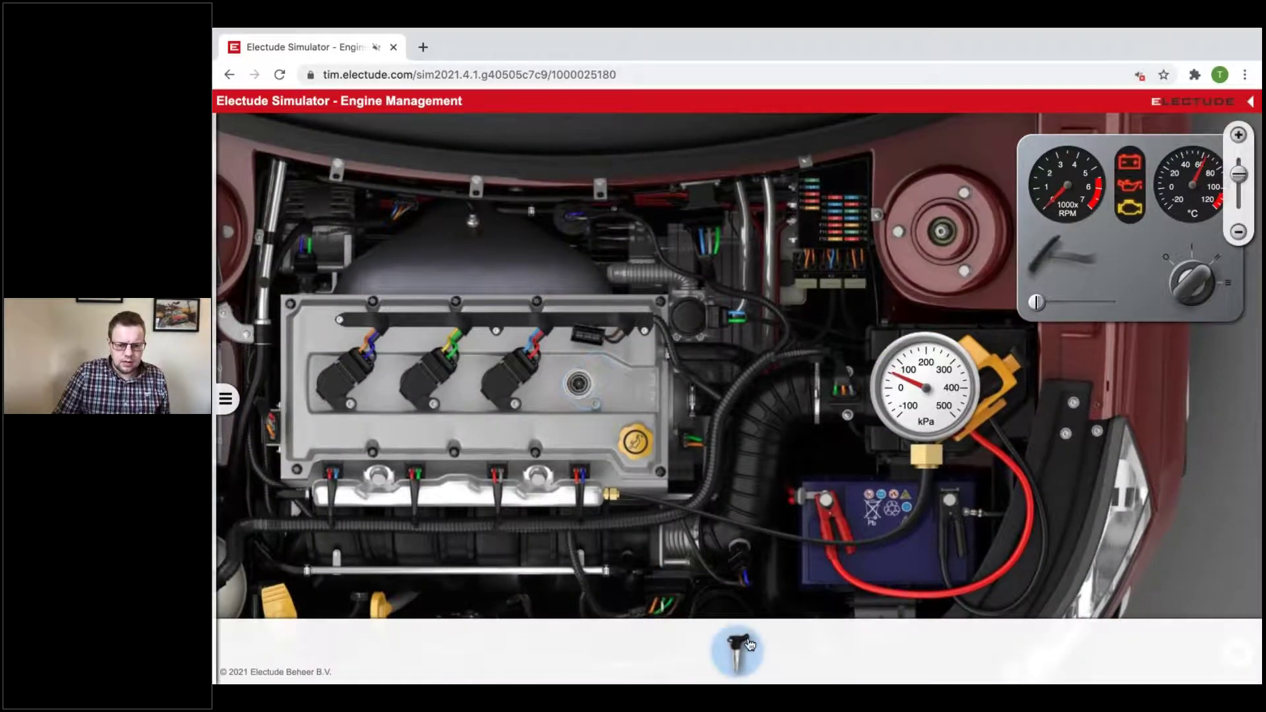
{"action": "left_click", "coordinate": [740, 646]}
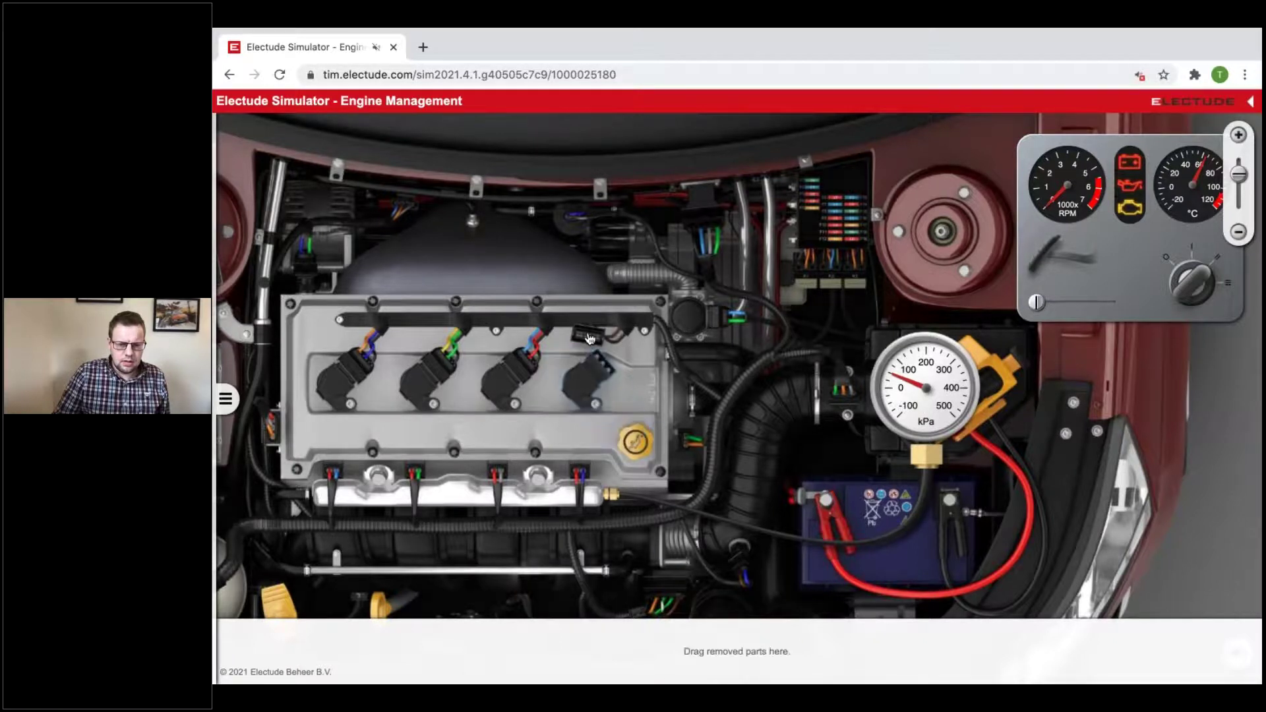
Open the invoice, review the charges for the replaced ignition coil and labor time, and close it
{"action": "left_click", "coordinate": [226, 399]}
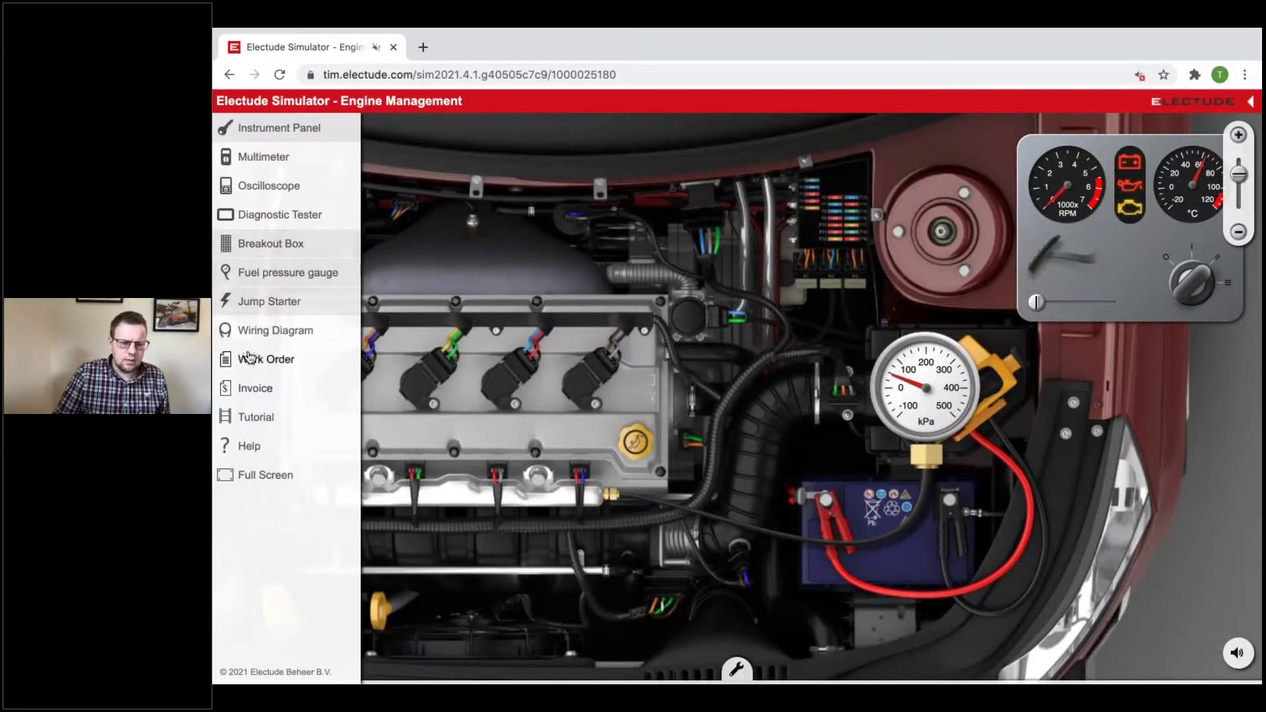
{"action": "left_click", "coordinate": [251, 389]}
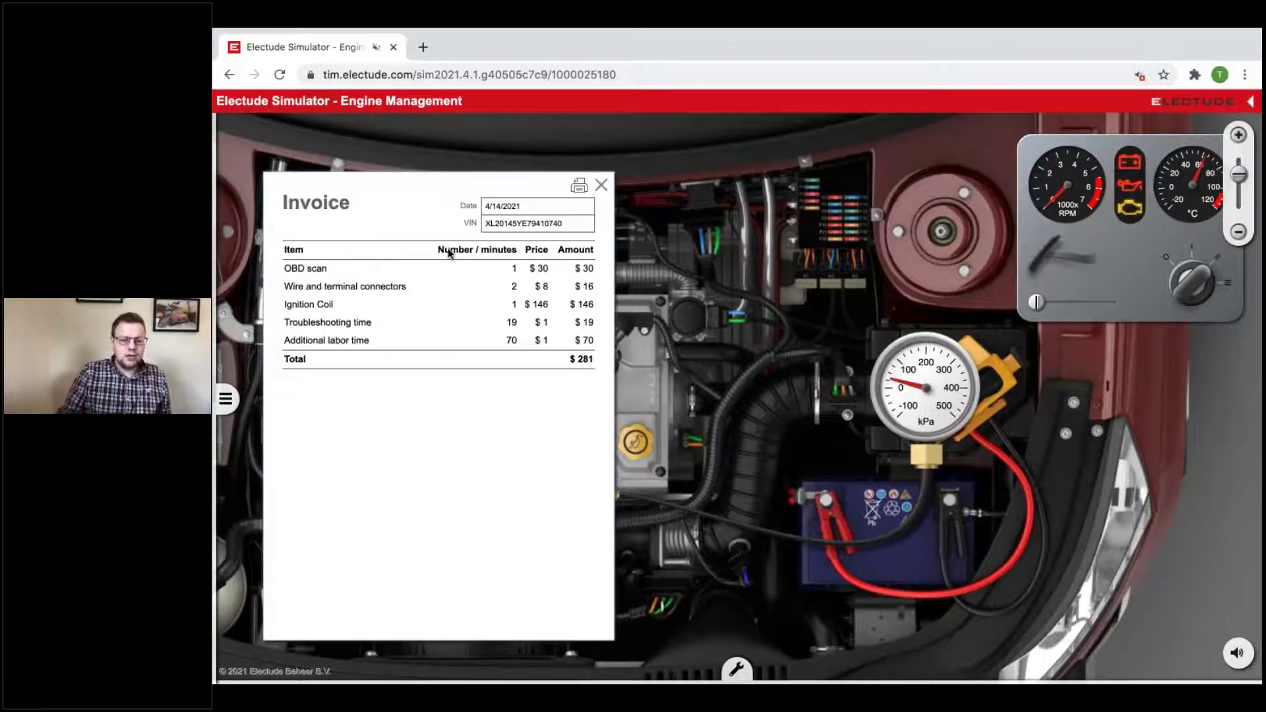
{"action": "left_click_drag", "start_coordinate": [389, 211], "coordinate": [603, 151]}
{"action": "left_click_drag", "start_coordinate": [405, 291], "coordinate": [580, 277]}
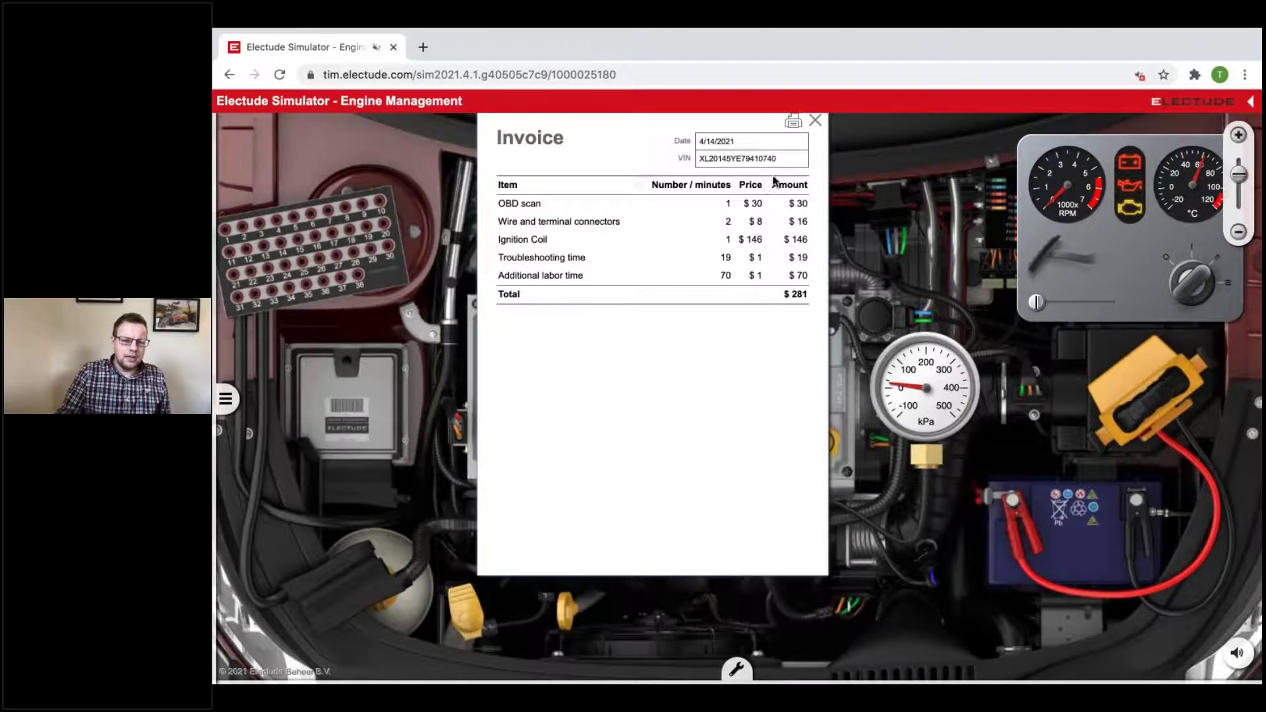
{"action": "left_click", "coordinate": [815, 120]}
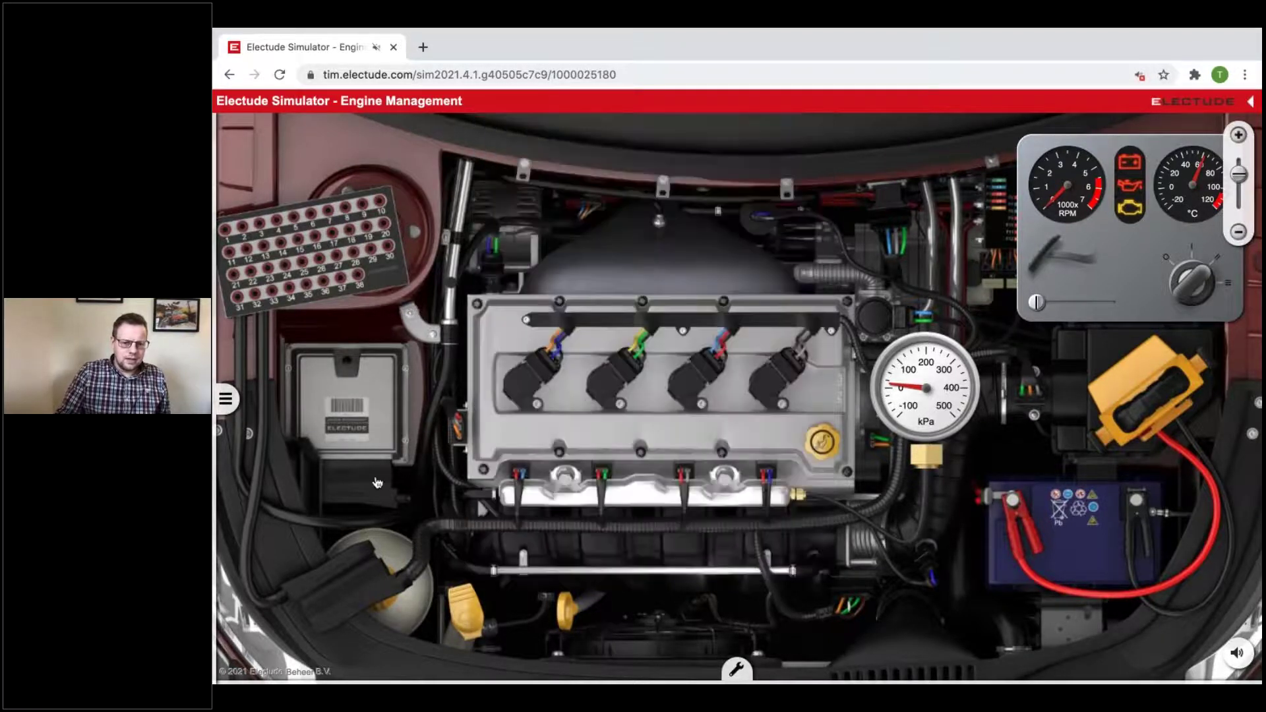
Replace the engine control unit with its harness reconnected directly instead of through the breakout box, and review the updated invoice
{"action": "left_click_drag", "start_coordinate": [361, 432], "coordinate": [433, 483]}
{"action": "left_click_drag", "start_coordinate": [350, 582], "coordinate": [315, 632]}
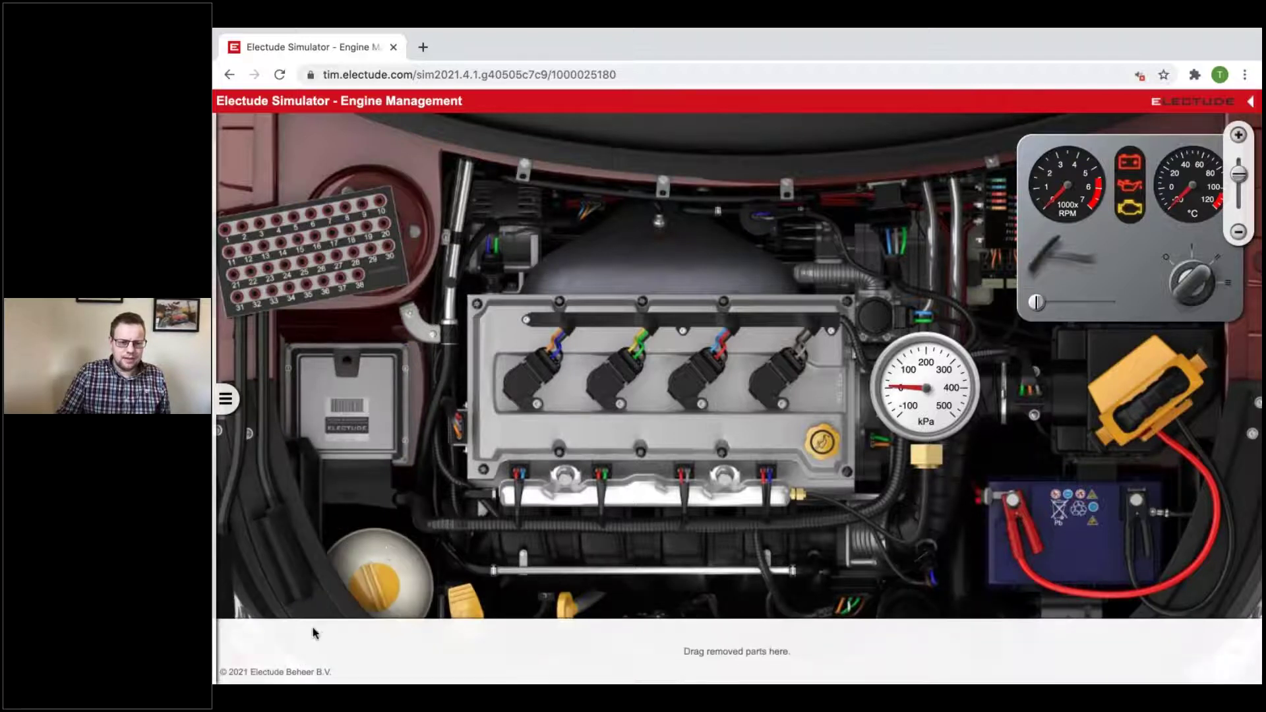
{"action": "left_click", "coordinate": [223, 428]}
{"action": "left_click", "coordinate": [331, 395]}
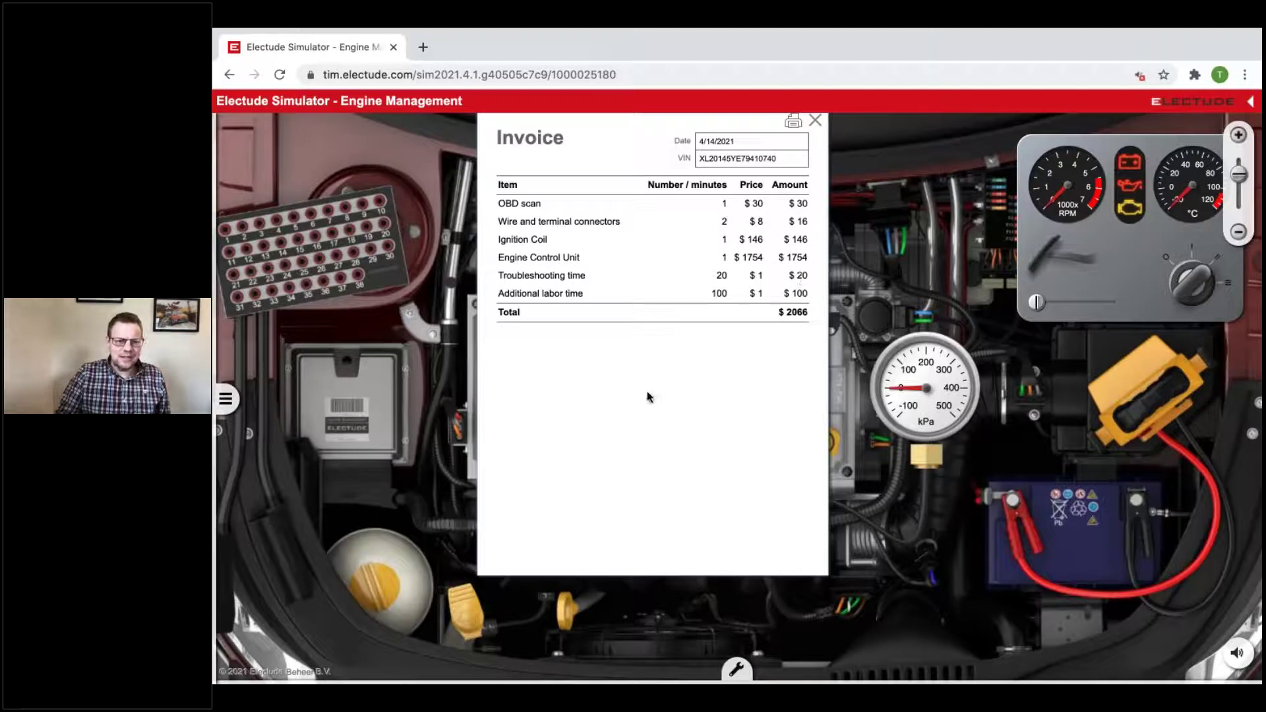
Open the simulator's Help and read the introduction to its tools and repair procedure
{"action": "left_click", "coordinate": [225, 399]}
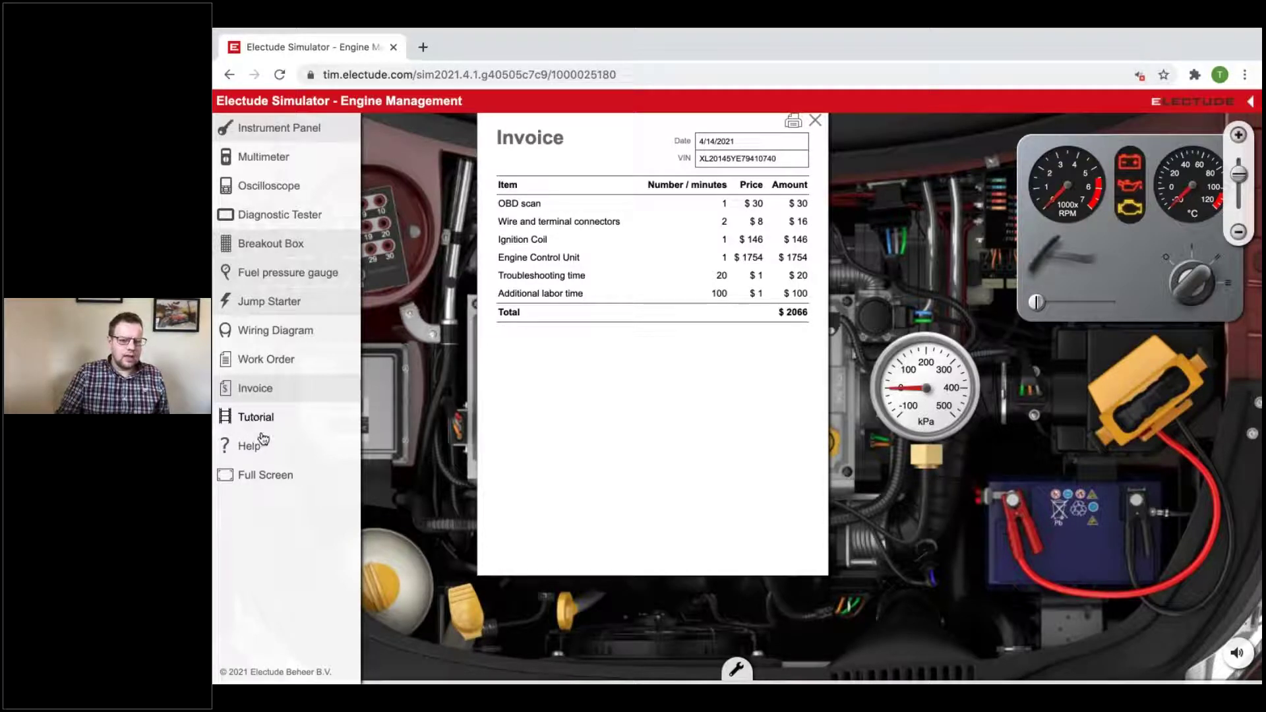
{"action": "left_click", "coordinate": [260, 453]}
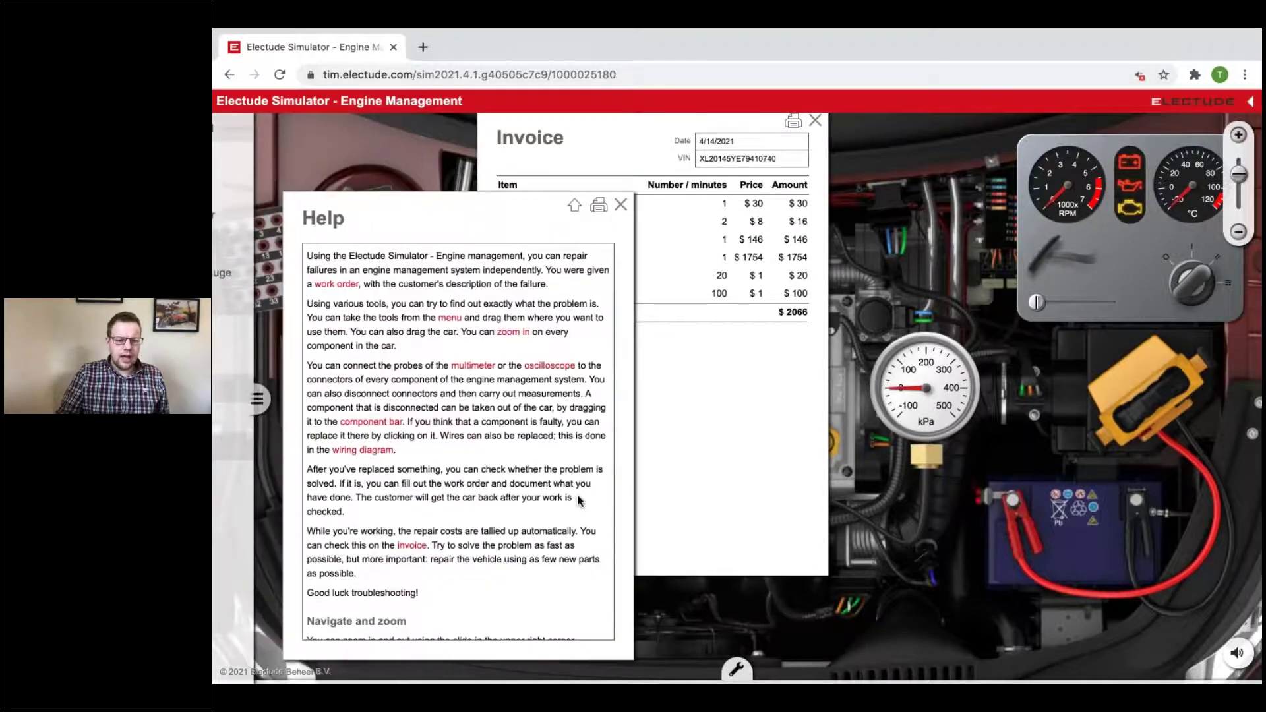
Skim the Help sections on navigation, component bar, menu, instrument panel and oscilloscope, and close Help
{"action": "scroll", "coordinate": [551, 442], "scroll_direction": "down", "scroll_amount": 5}
{"action": "scroll", "coordinate": [552, 447], "scroll_direction": "down", "scroll_amount": 6}
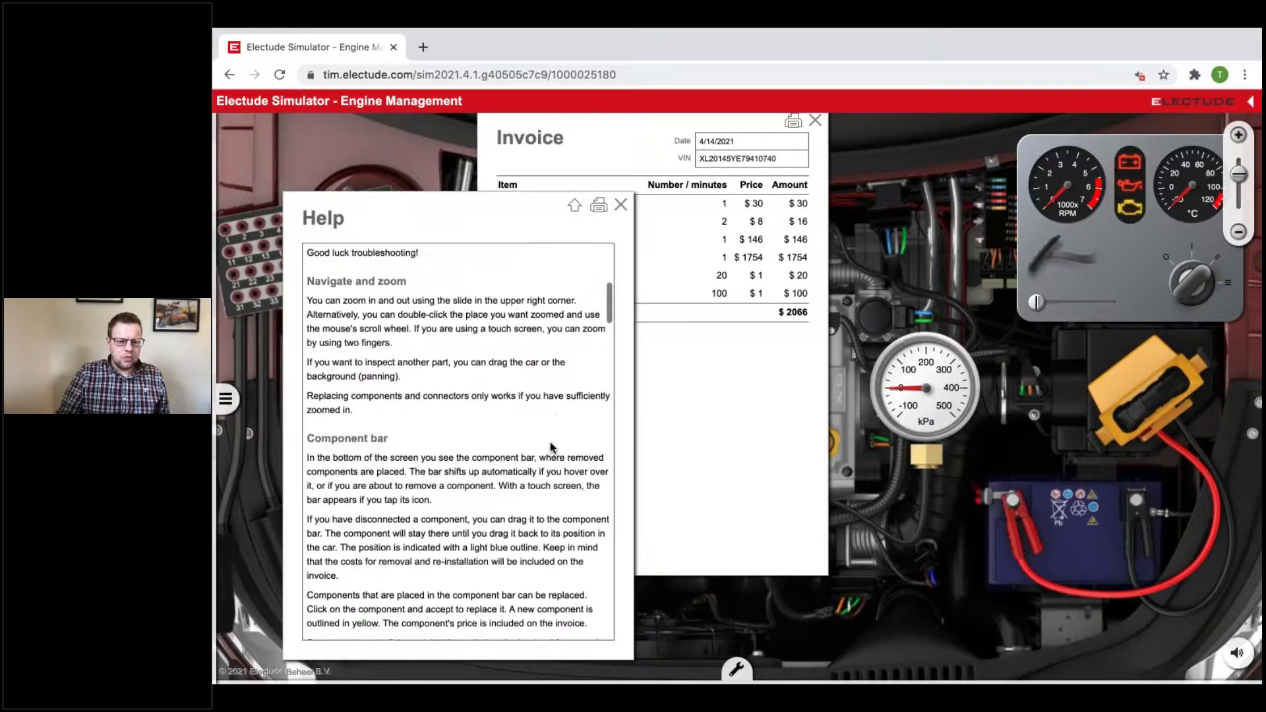
{"action": "scroll", "coordinate": [560, 465], "scroll_direction": "down", "scroll_amount": 7}
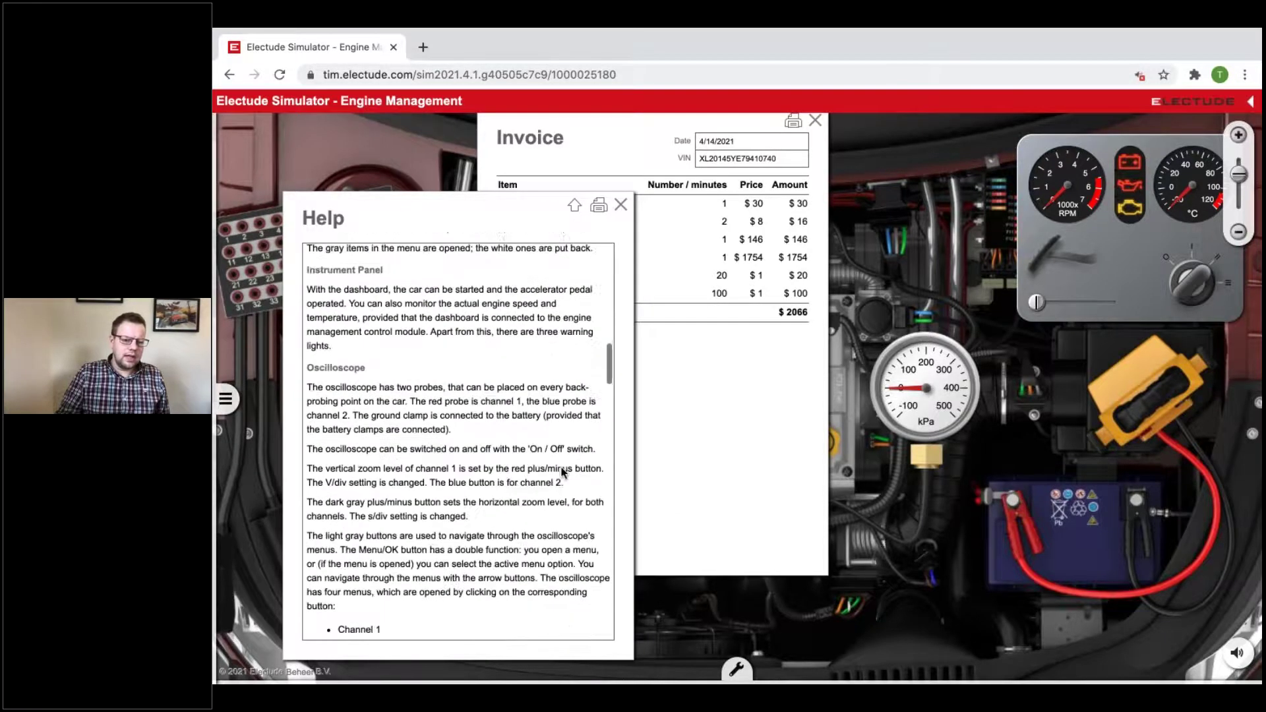
{"action": "scroll", "coordinate": [563, 471], "scroll_direction": "up", "scroll_amount": 7}
{"action": "scroll", "coordinate": [616, 429], "scroll_direction": "up", "scroll_amount": 2}
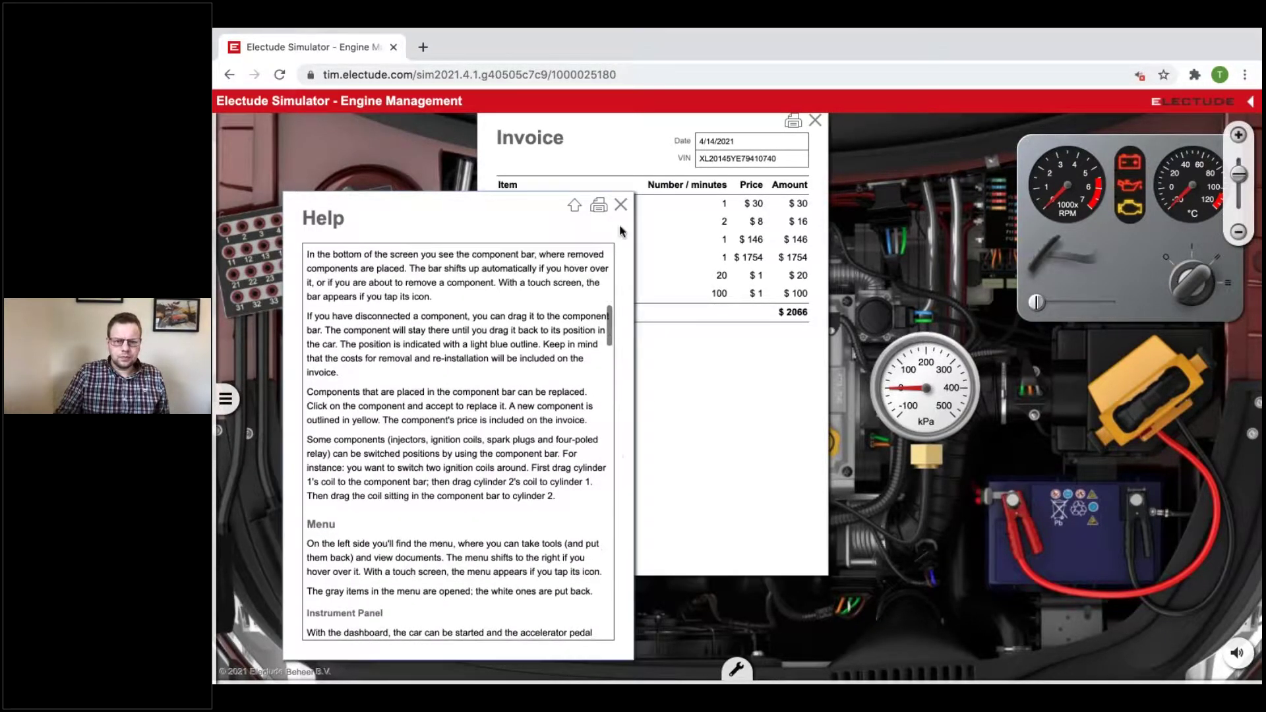
{"action": "left_click", "coordinate": [620, 204]}
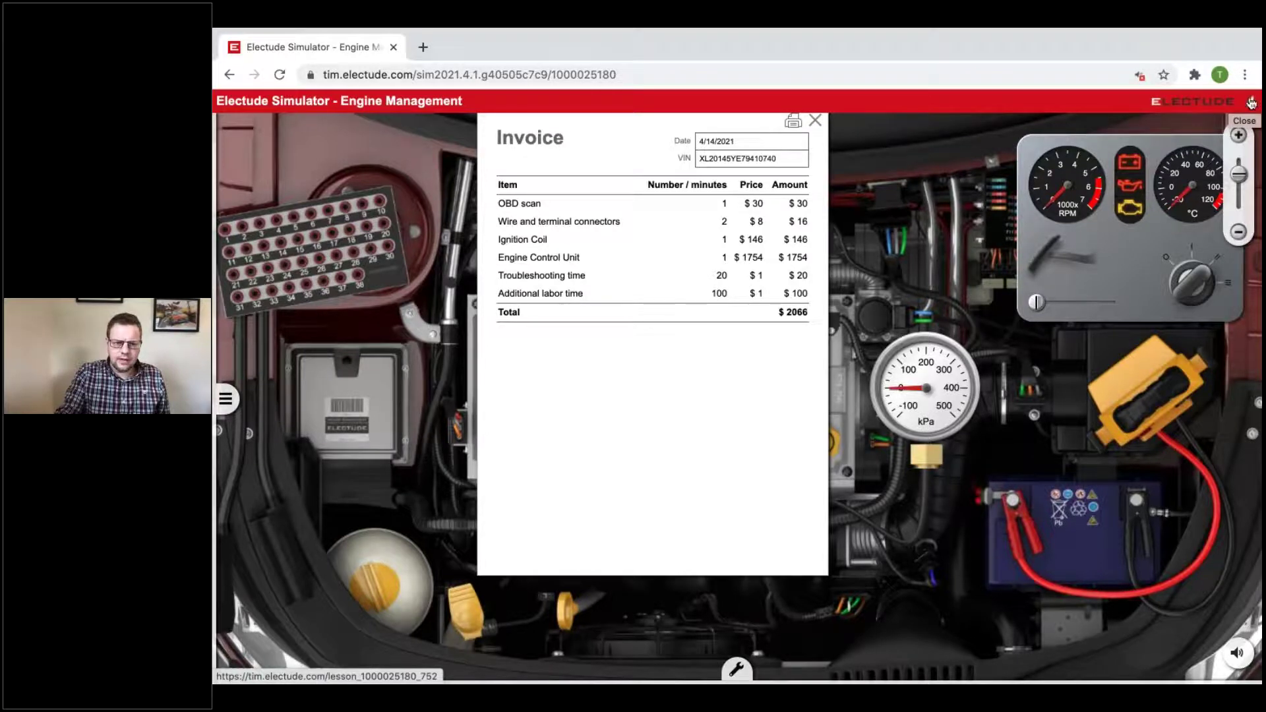
Open the work order, check off Failure resolved, Verify repairs and Diagnosis and Work Performed, and return the vehicle to the customer
{"action": "left_click", "coordinate": [226, 399]}
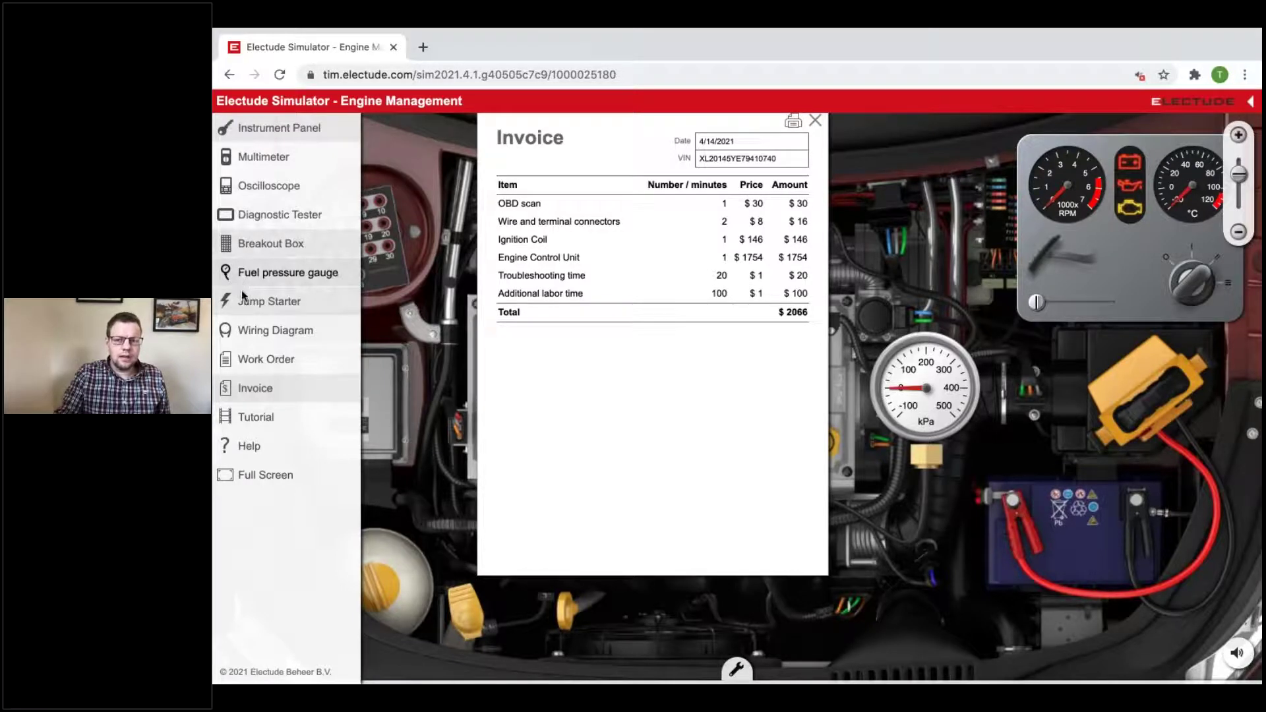
{"action": "left_click", "coordinate": [272, 358]}
{"action": "left_click", "coordinate": [348, 339]}
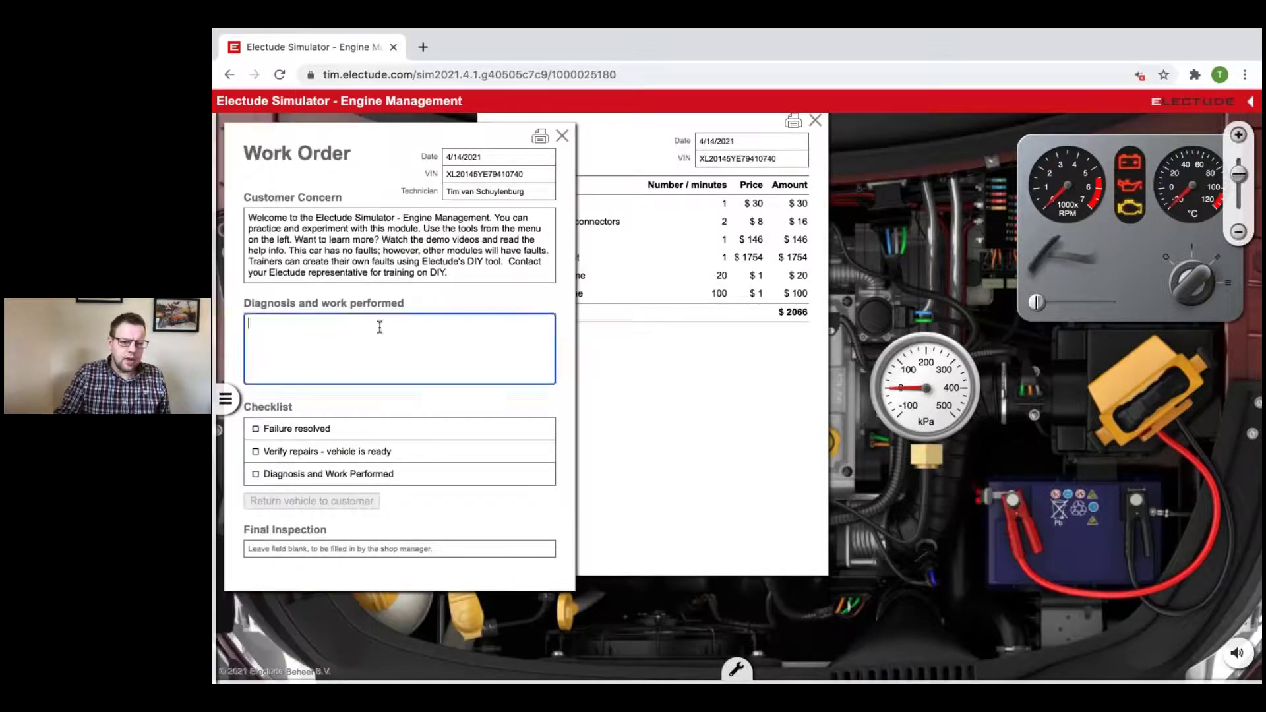
{"action": "left_click", "coordinate": [255, 428]}
{"action": "left_click", "coordinate": [256, 452]}
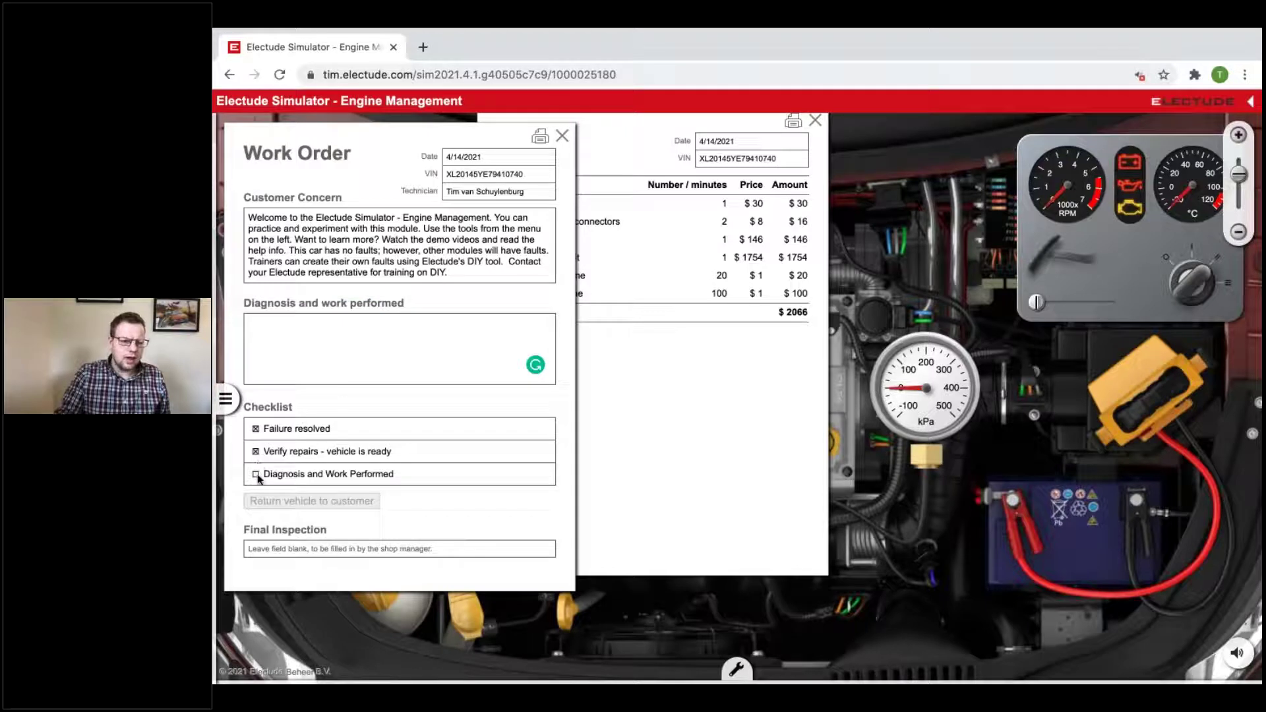
{"action": "left_click", "coordinate": [256, 475]}
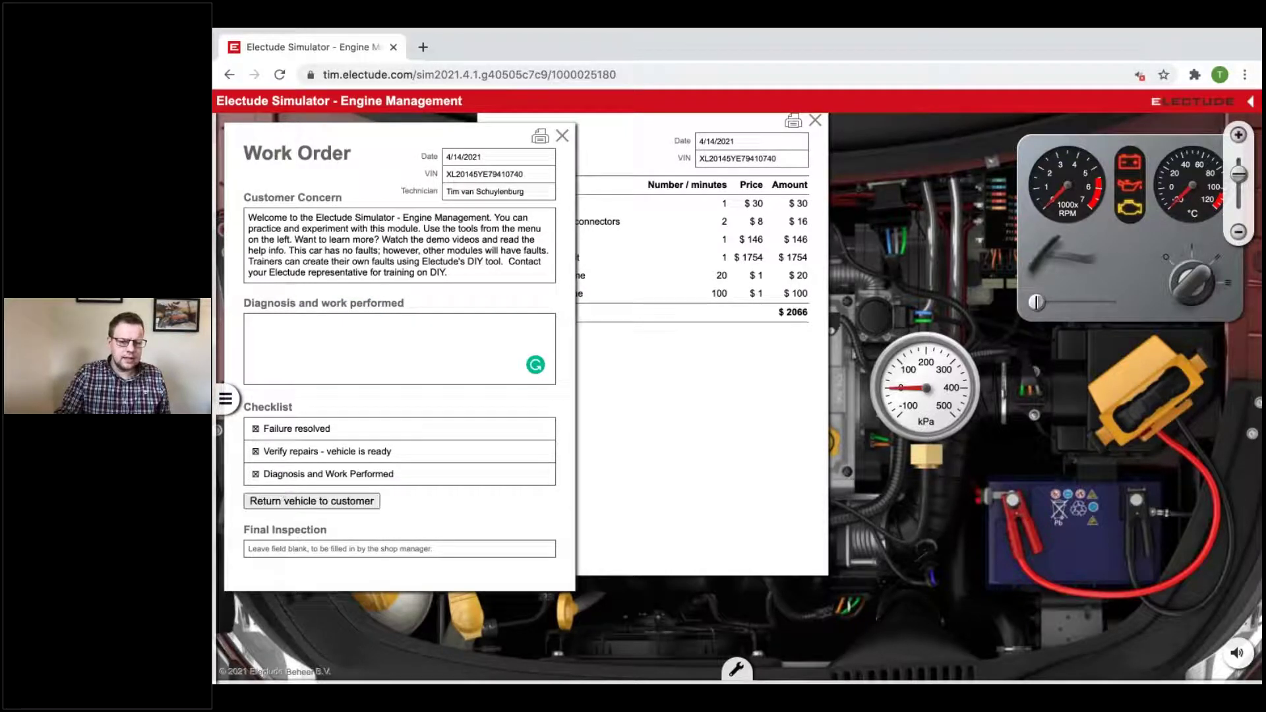
{"action": "left_click", "coordinate": [319, 505]}
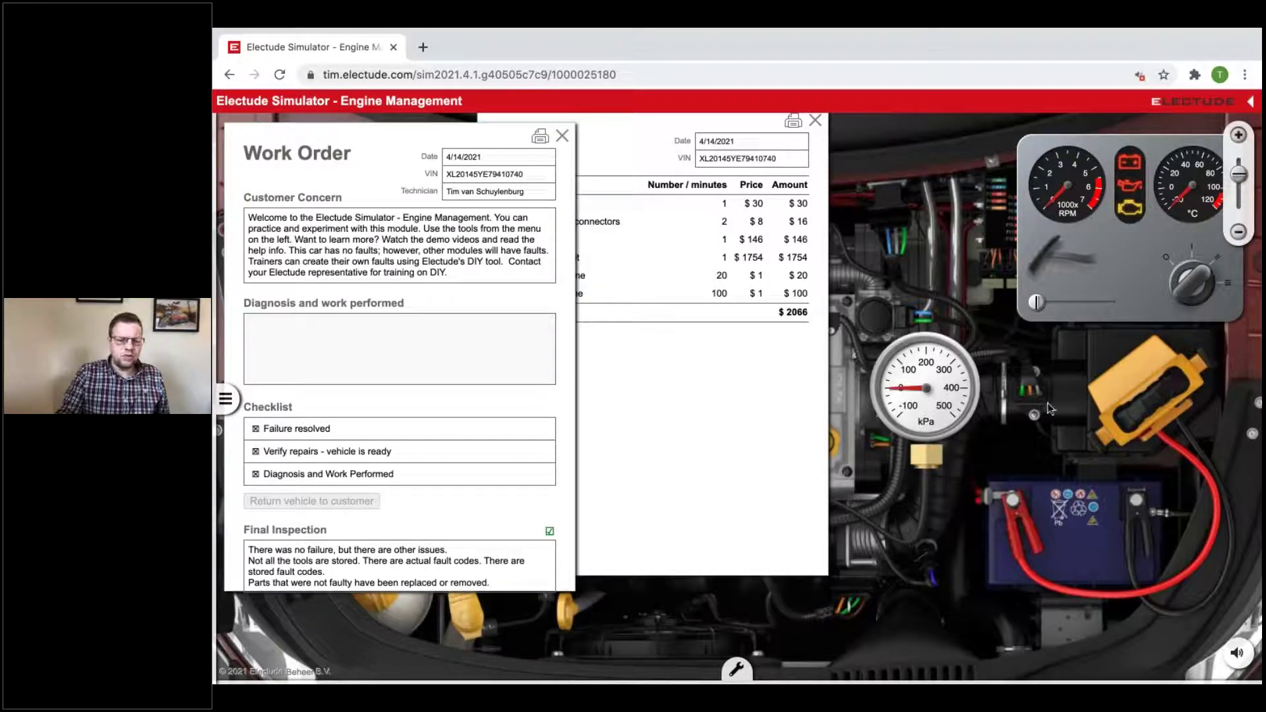
Put away the jump starter, fuel pressure gauge, breakout box and instrument panel, and close the invoice
{"action": "left_click", "coordinate": [225, 398]}
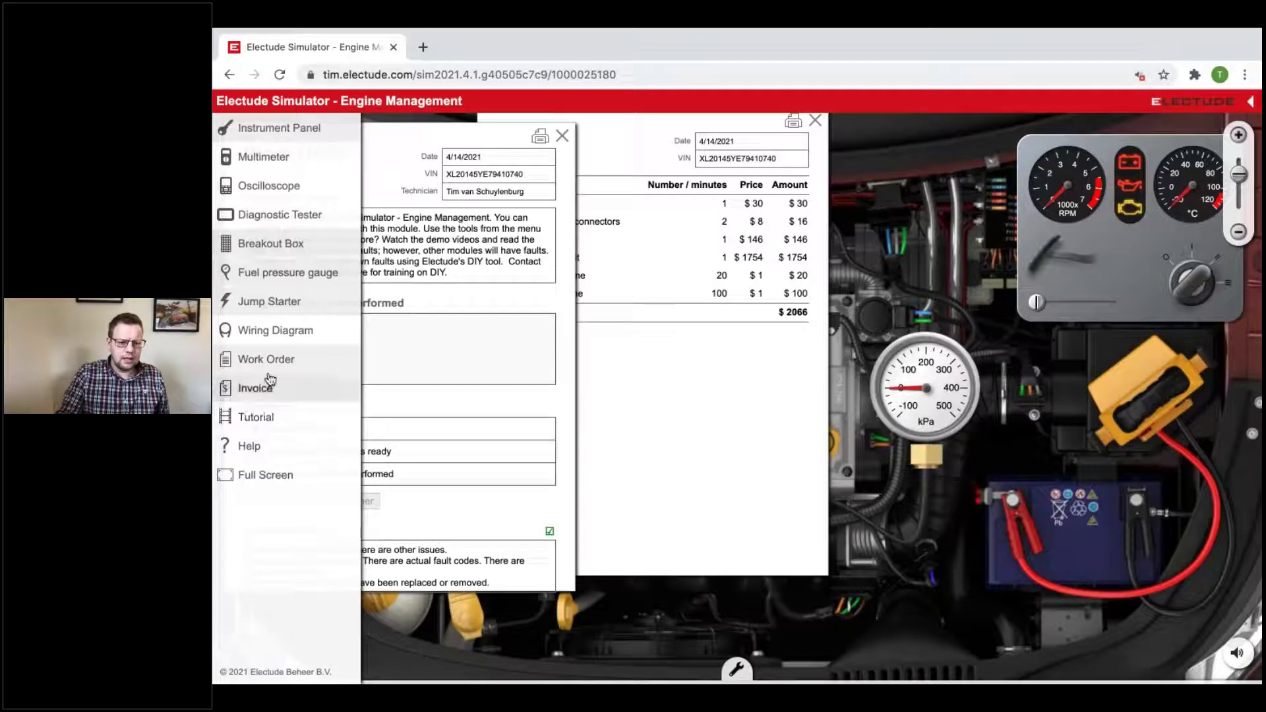
{"action": "left_click", "coordinate": [260, 303]}
{"action": "left_click", "coordinate": [261, 276]}
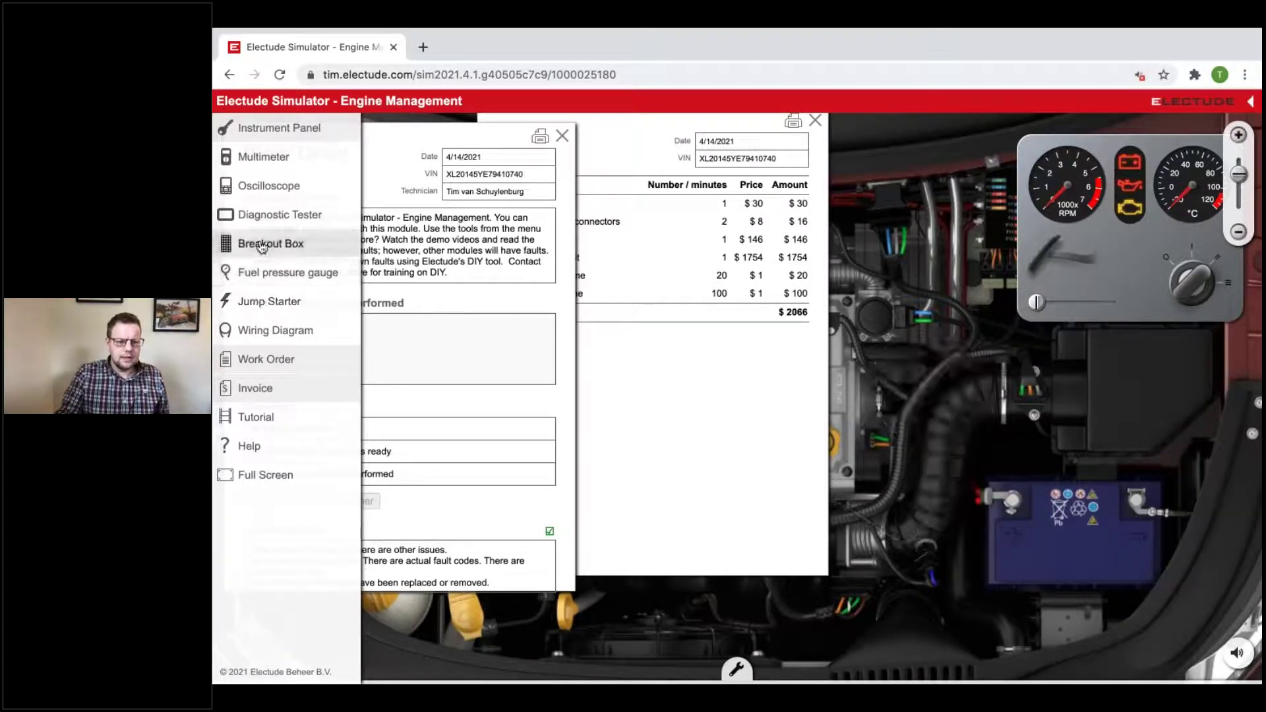
{"action": "left_click", "coordinate": [269, 142]}
{"action": "left_click", "coordinate": [274, 396]}
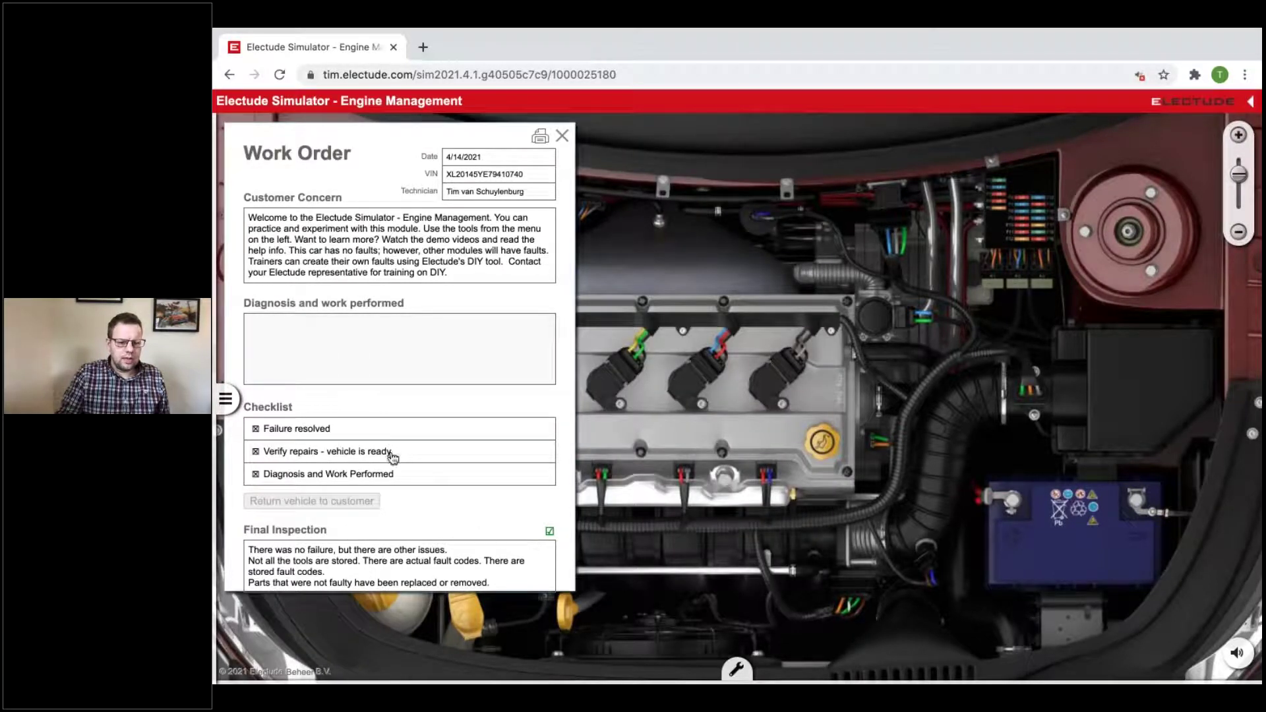
Exit the simulator and open the Electude Simulator folder in the module library
{"action": "left_click", "coordinate": [1252, 102]}
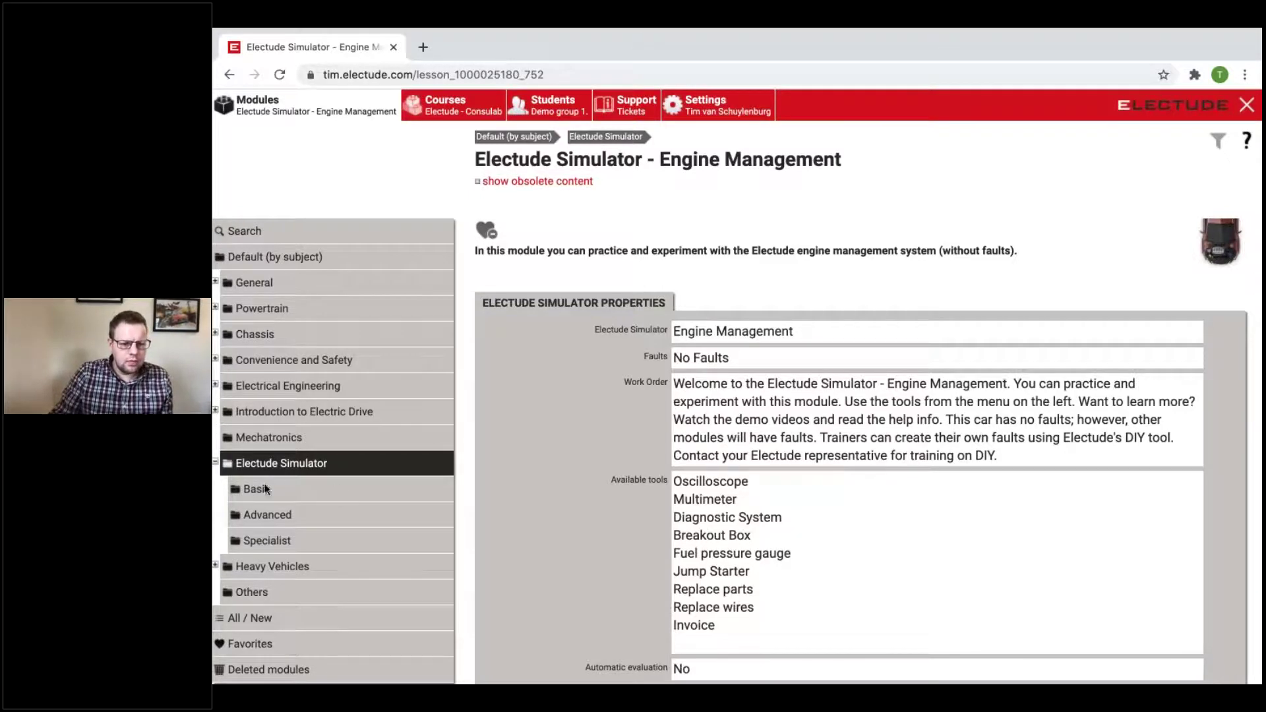
{"action": "left_click", "coordinate": [216, 464]}
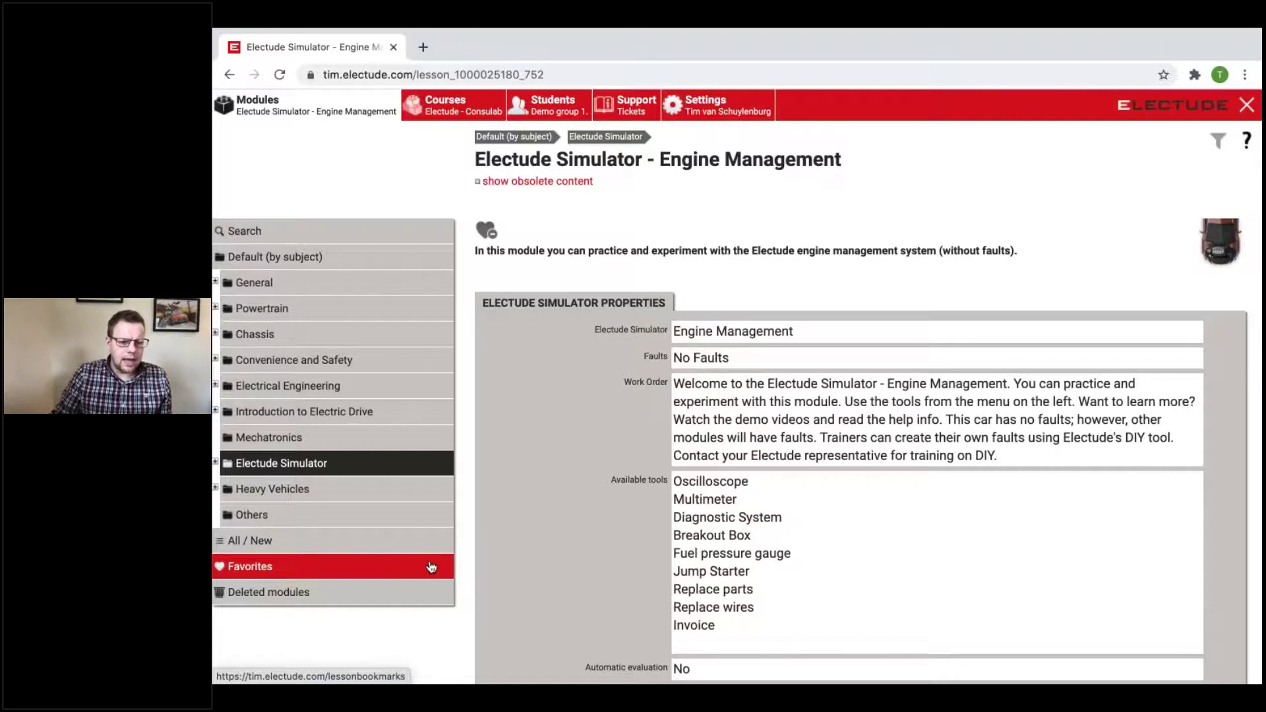
{"action": "left_click", "coordinate": [341, 466]}
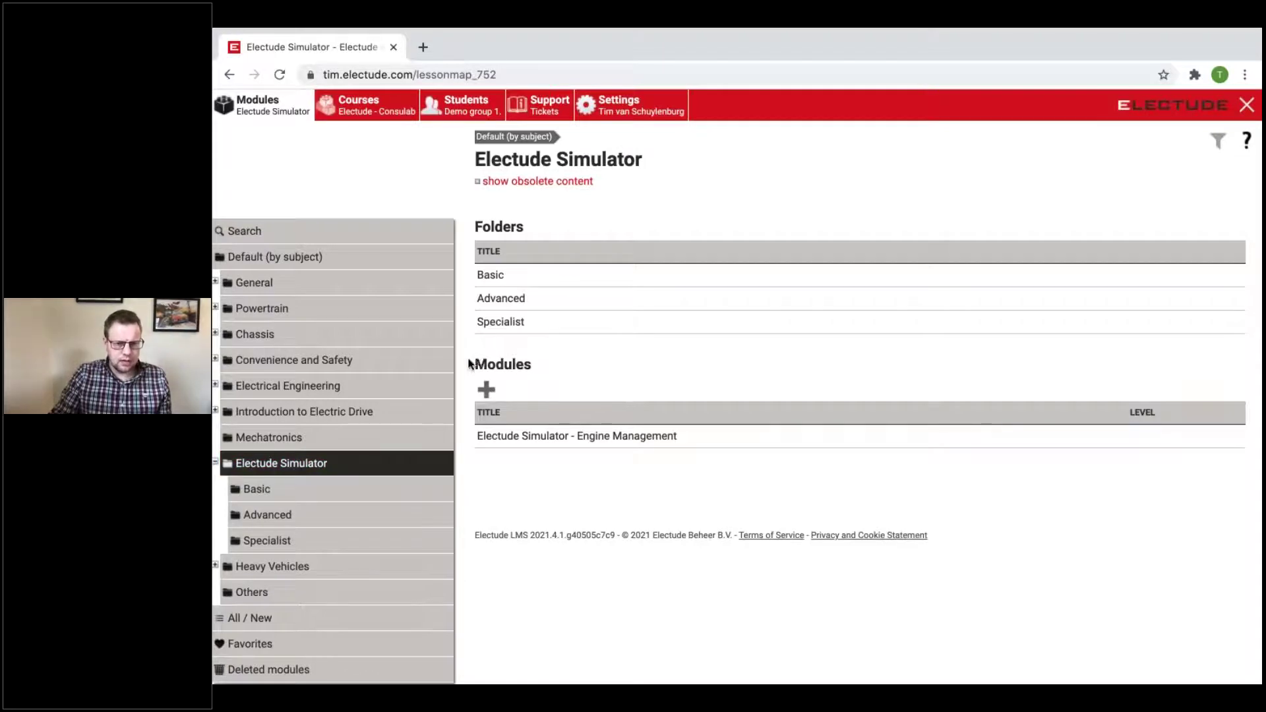
Start a new module of type simulation in this folder and title it "Engine manegement fault 1."
{"action": "left_click_drag", "start_coordinate": [479, 360], "coordinate": [540, 365]}
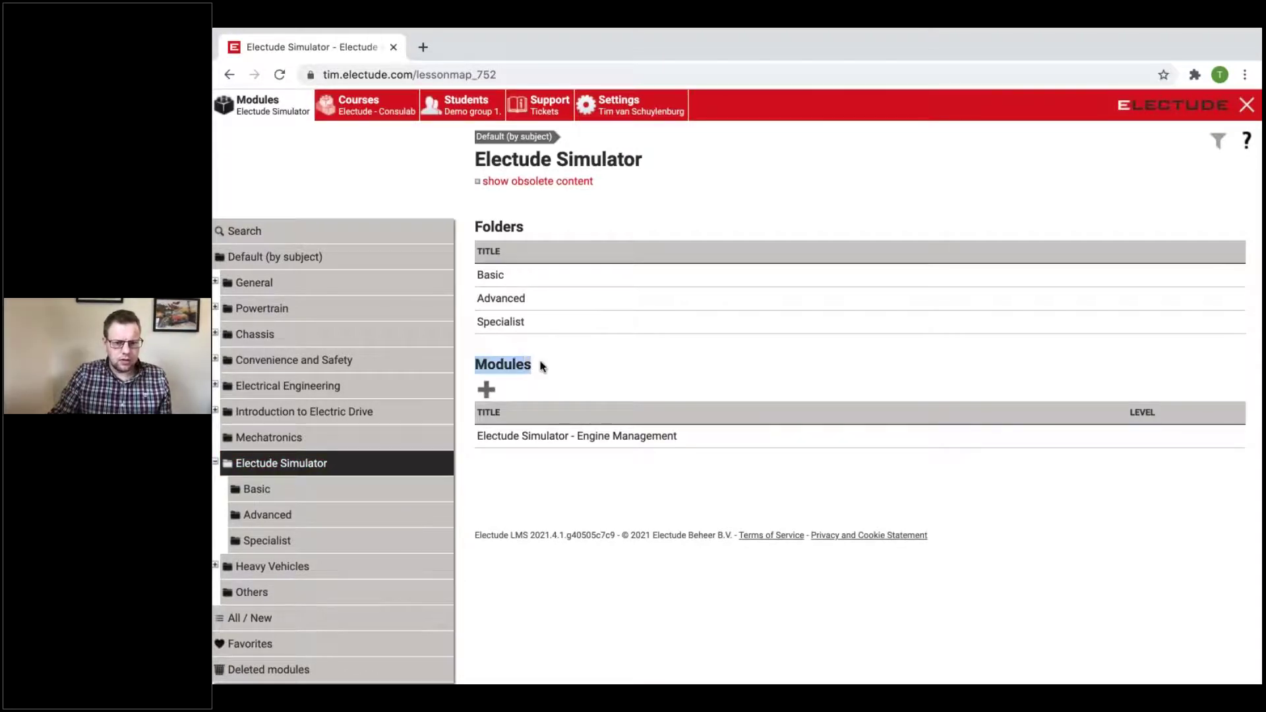
{"action": "left_click", "coordinate": [486, 389]}
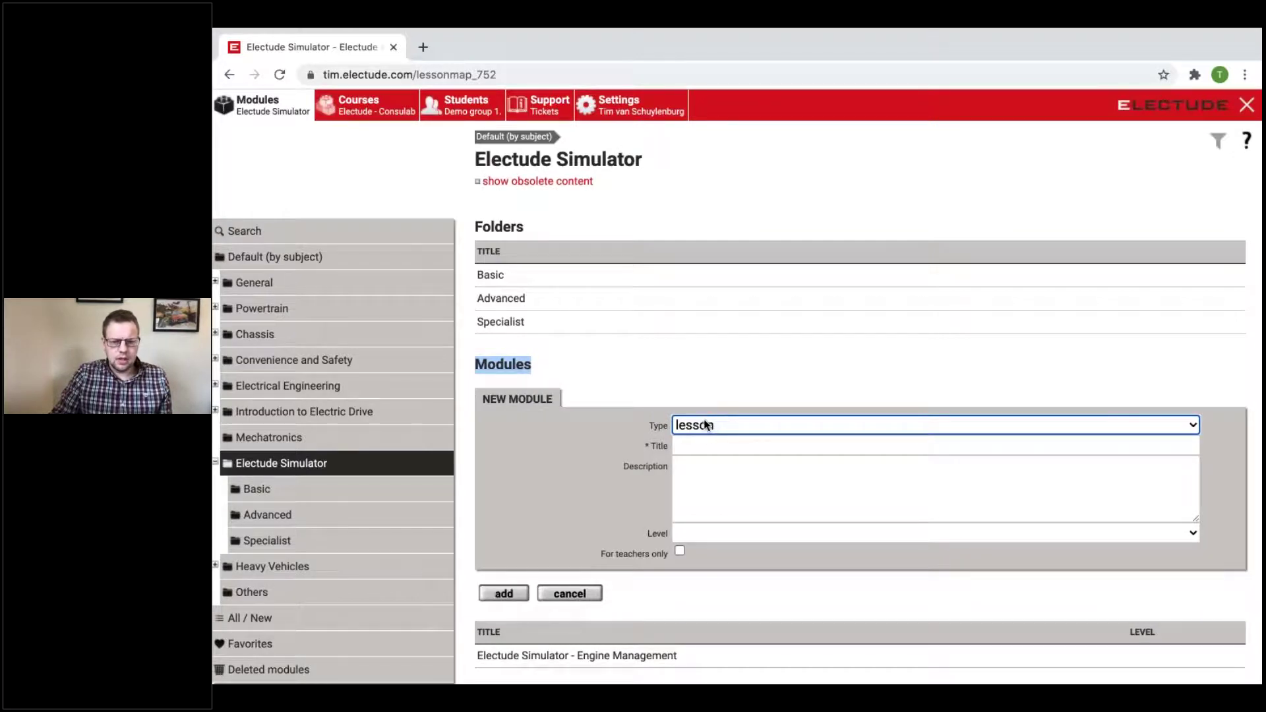
{"action": "left_click", "coordinate": [678, 427]}
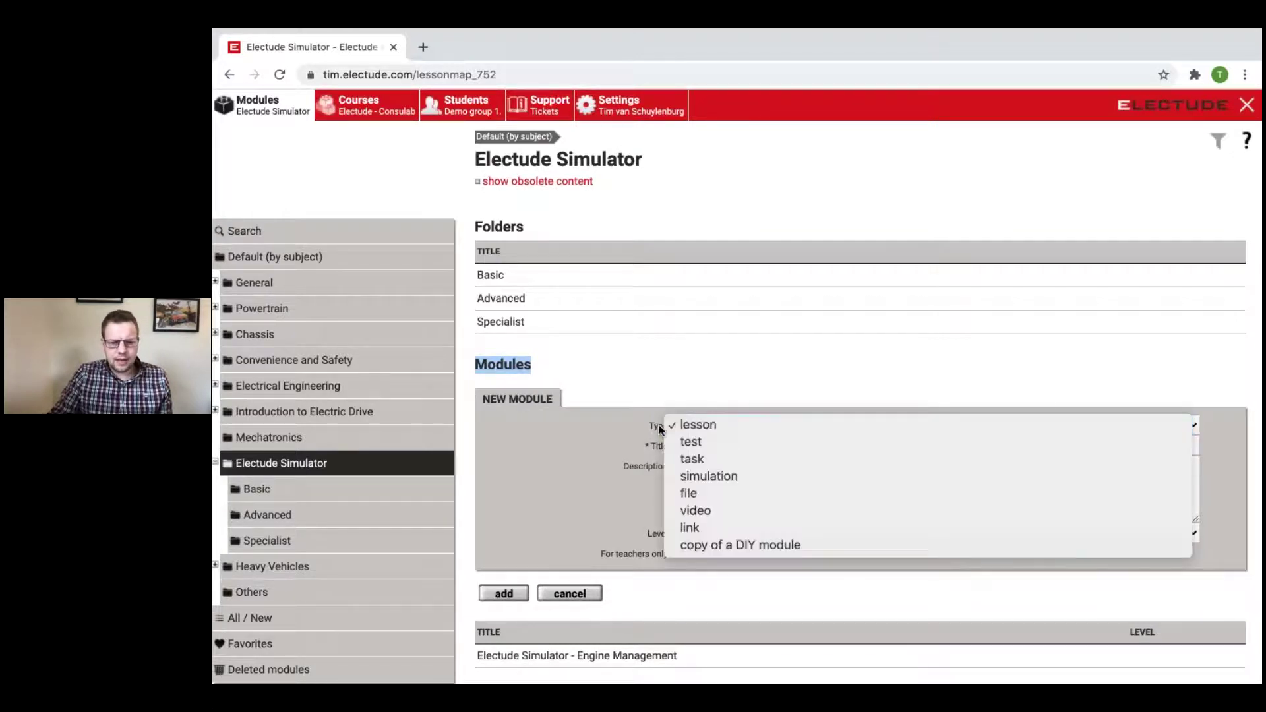
{"action": "left_click", "coordinate": [722, 476]}
{"action": "left_click", "coordinate": [726, 448]}
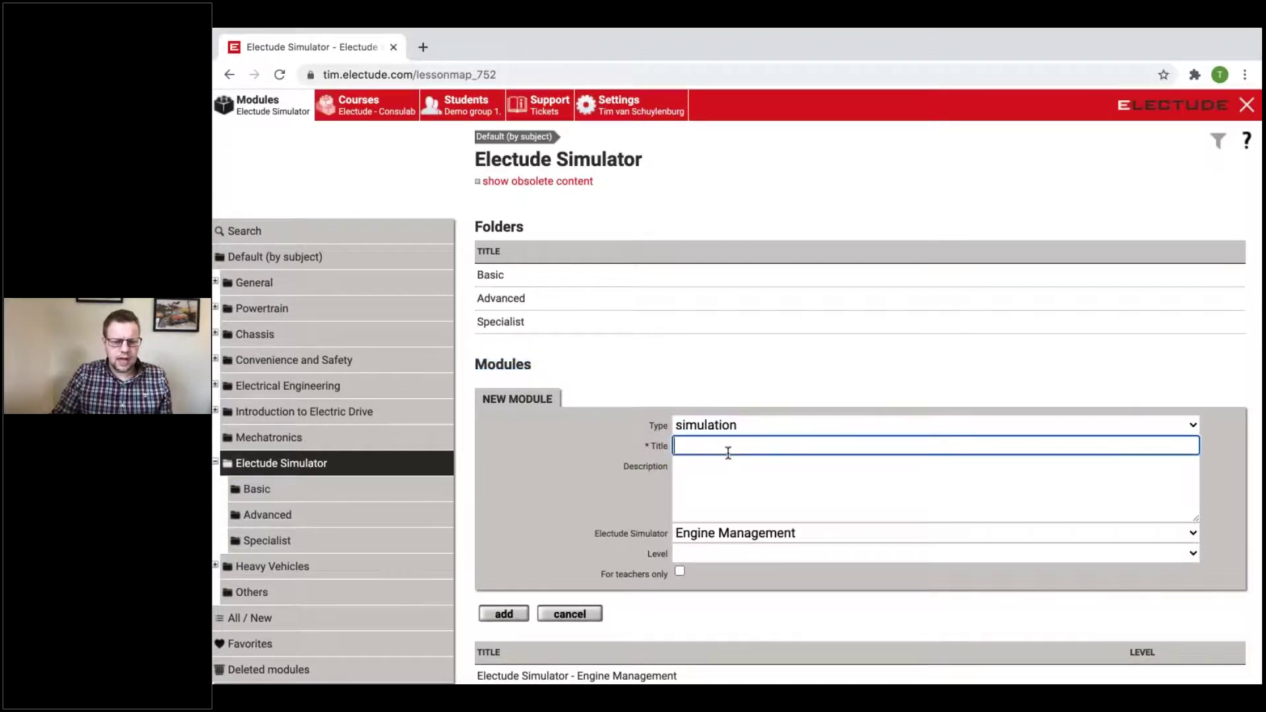
{"action": "type", "text": "Engine man"}
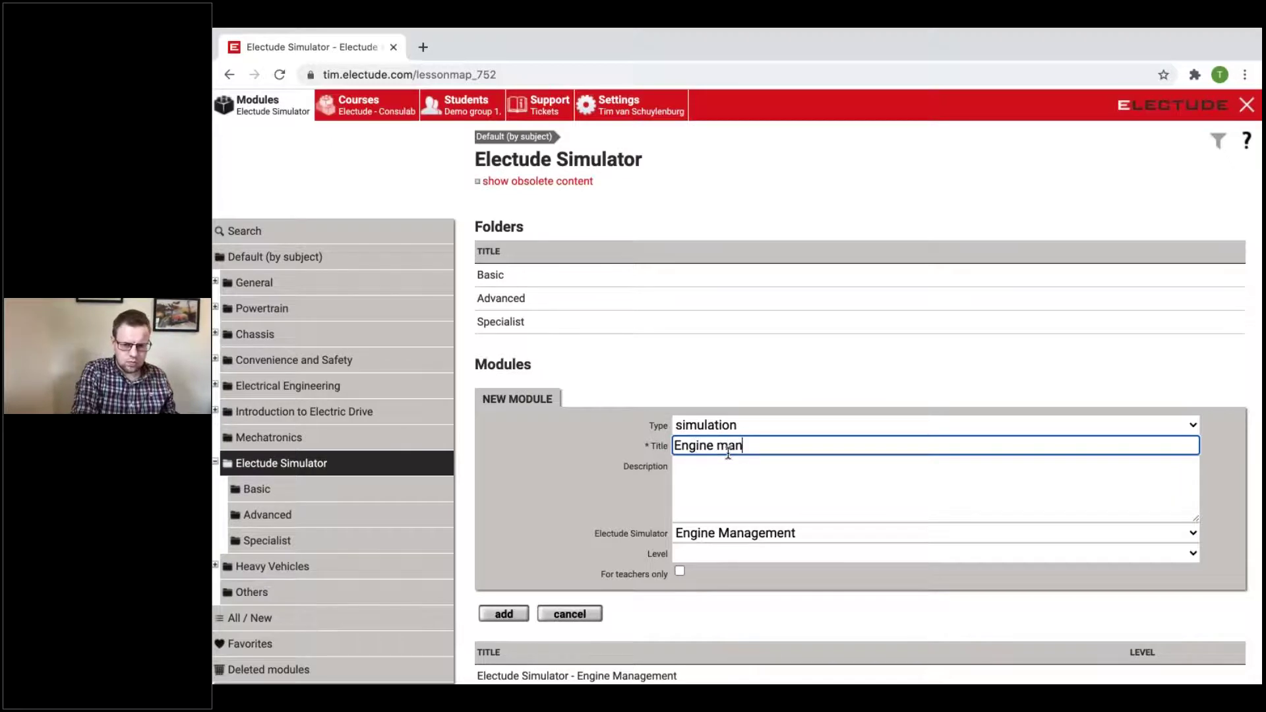
{"action": "type", "text": "egement fault"}
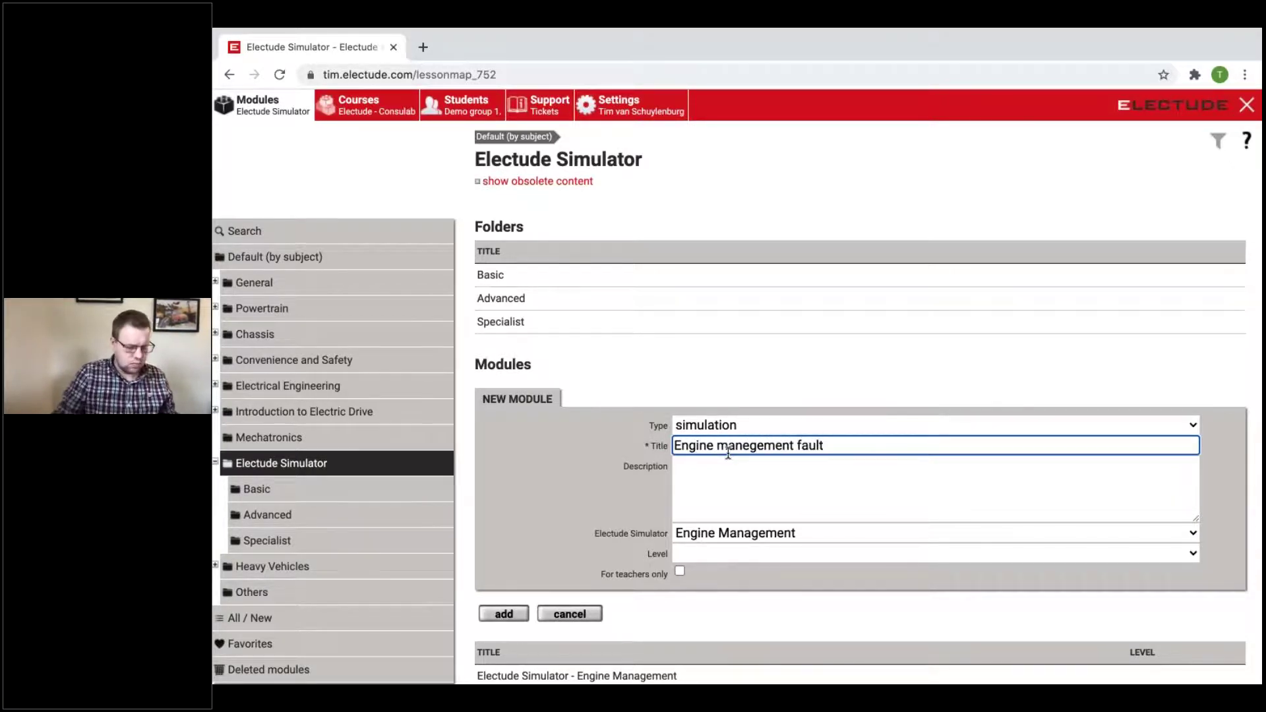
{"action": "type", "text": " 1."}
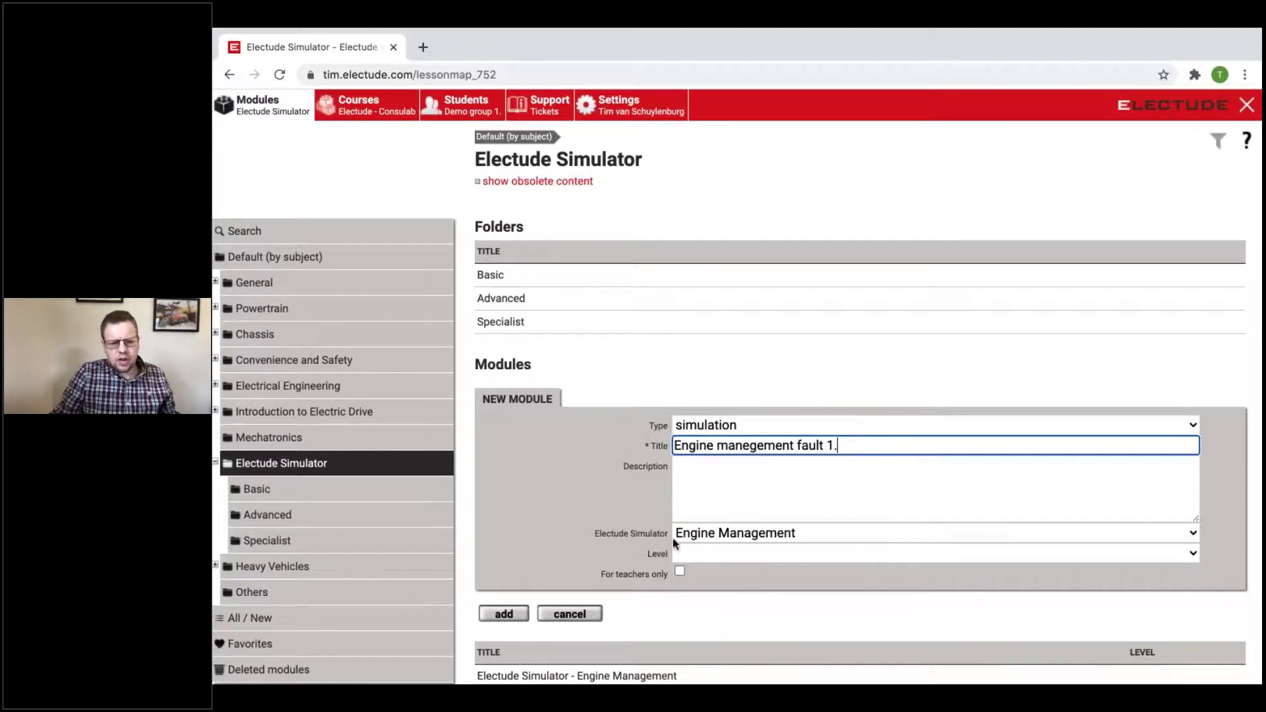
Keep Engine Management as the new module's simulator and add the module
{"action": "left_click", "coordinate": [698, 535]}
{"action": "left_click", "coordinate": [698, 535]}
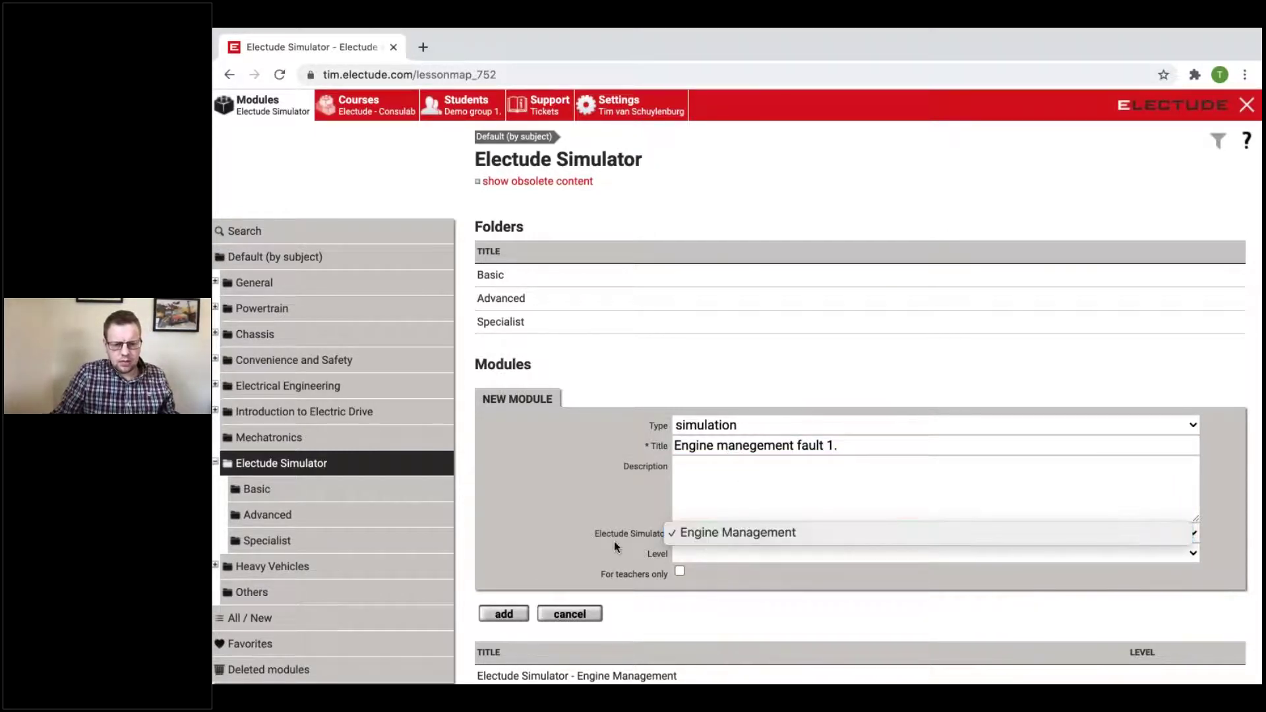
{"action": "left_click", "coordinate": [788, 535]}
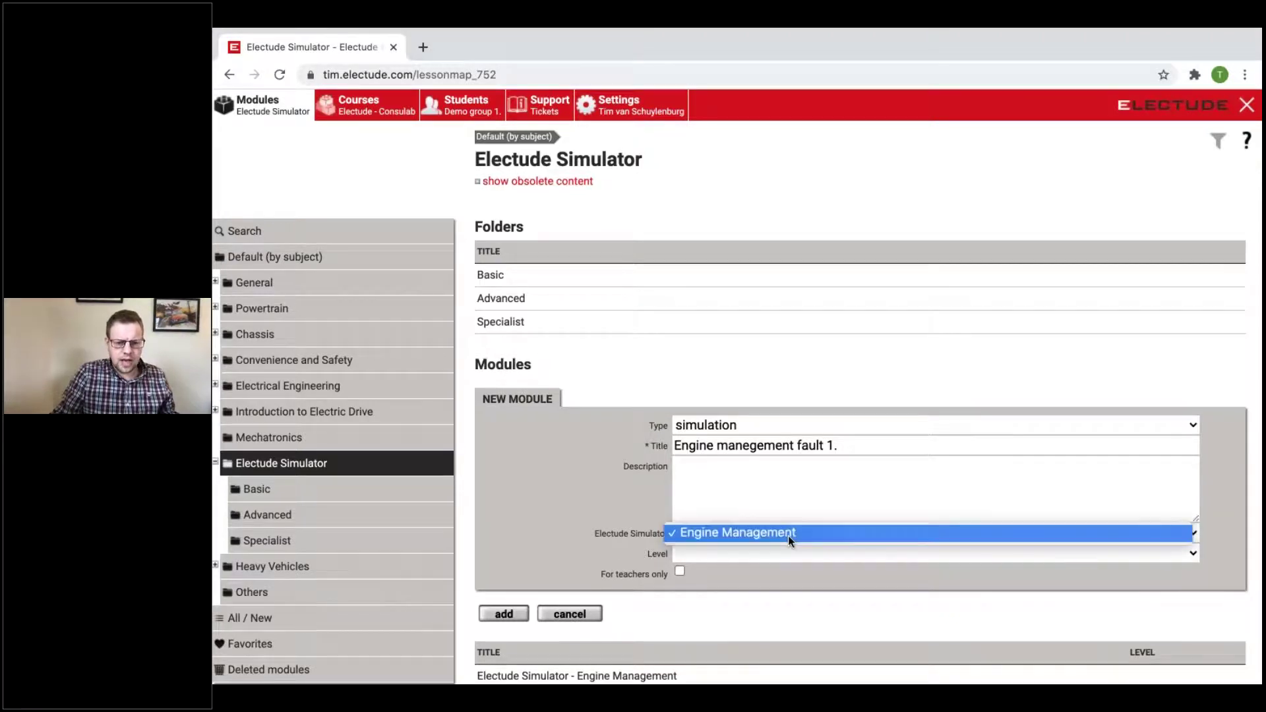
{"action": "left_click", "coordinate": [755, 533]}
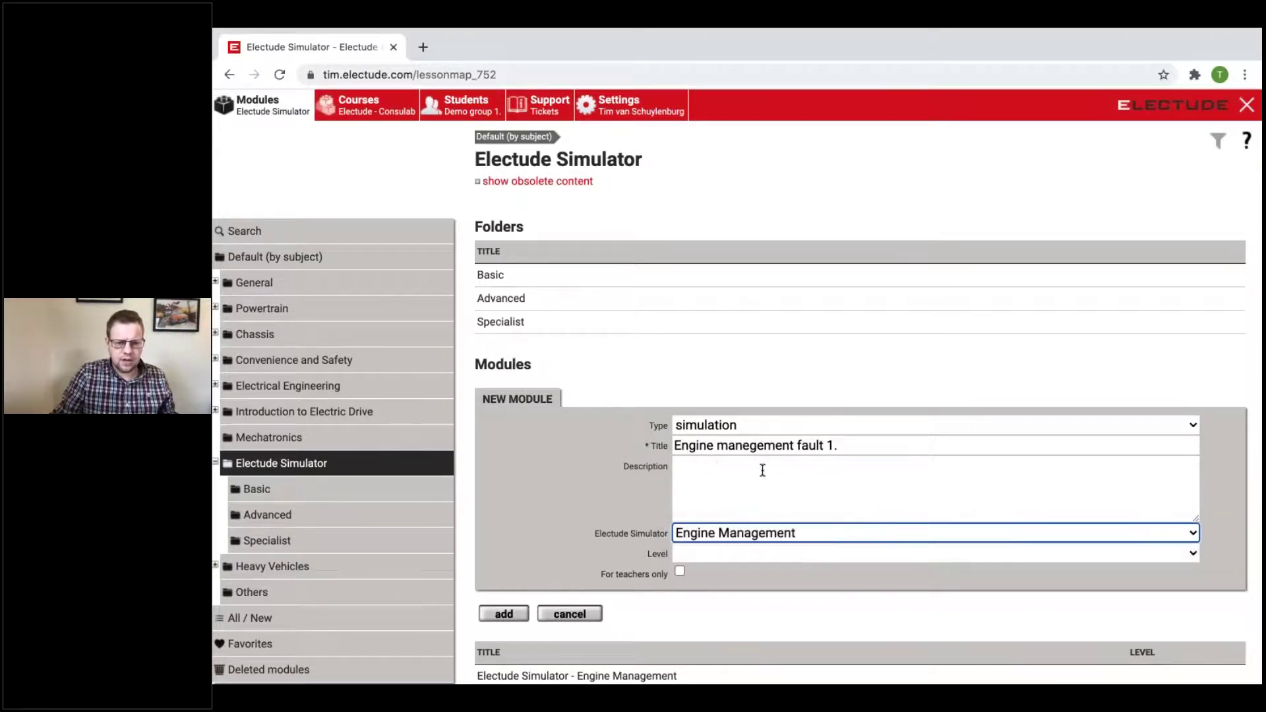
{"action": "scroll", "coordinate": [715, 565], "scroll_direction": "down", "scroll_amount": 3}
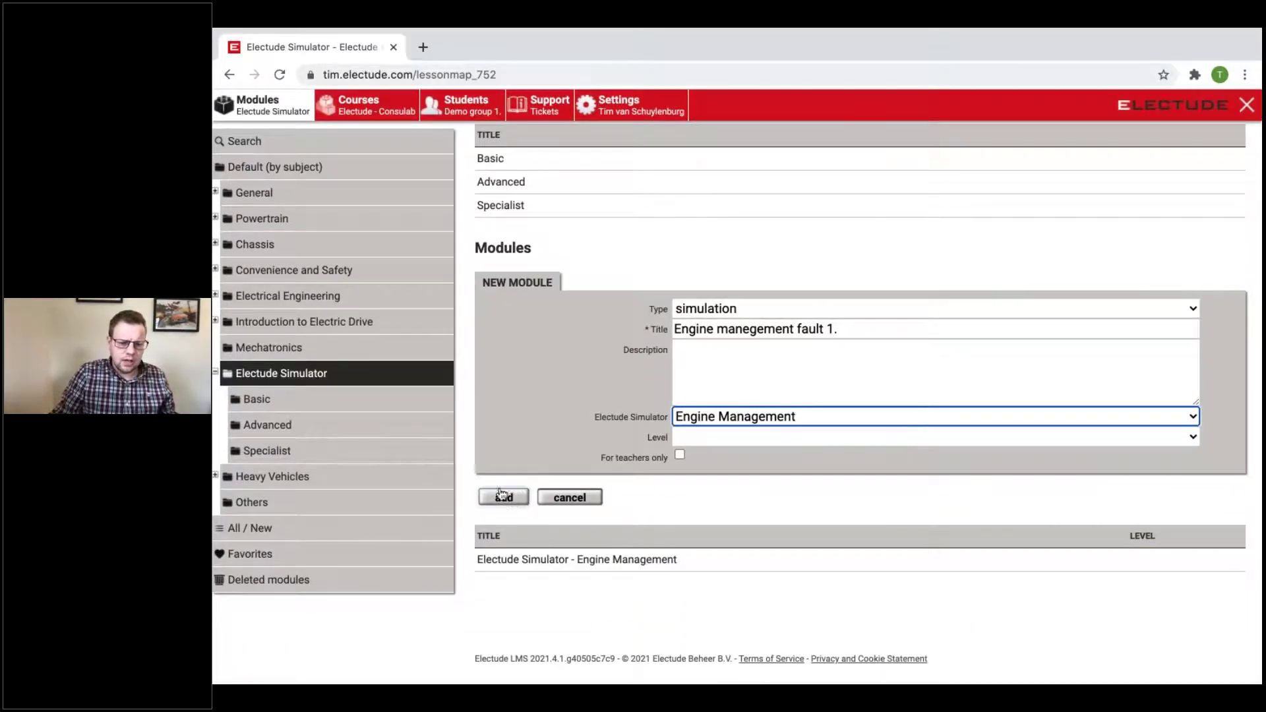
{"action": "left_click", "coordinate": [506, 498]}
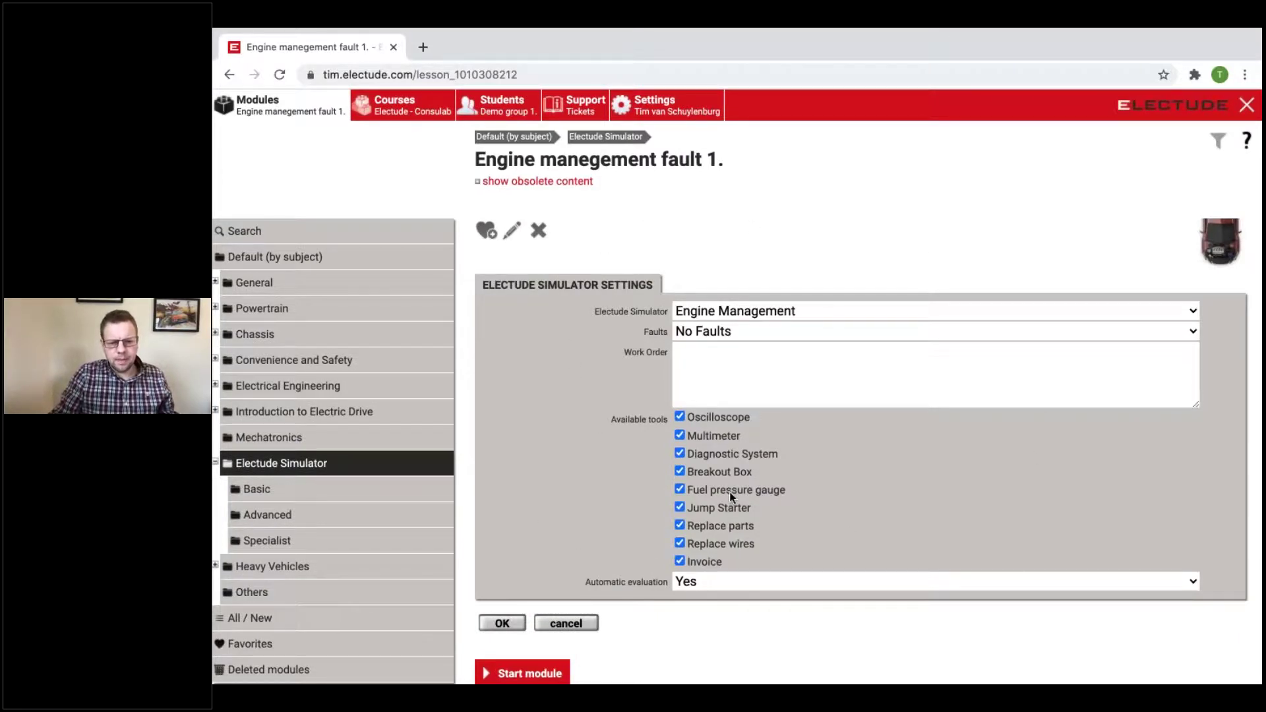
Keep the Engine Management simulator, set the module's fault to "Pump faulty, resistance too high", and open the work order text for editing
{"action": "left_click", "coordinate": [823, 367]}
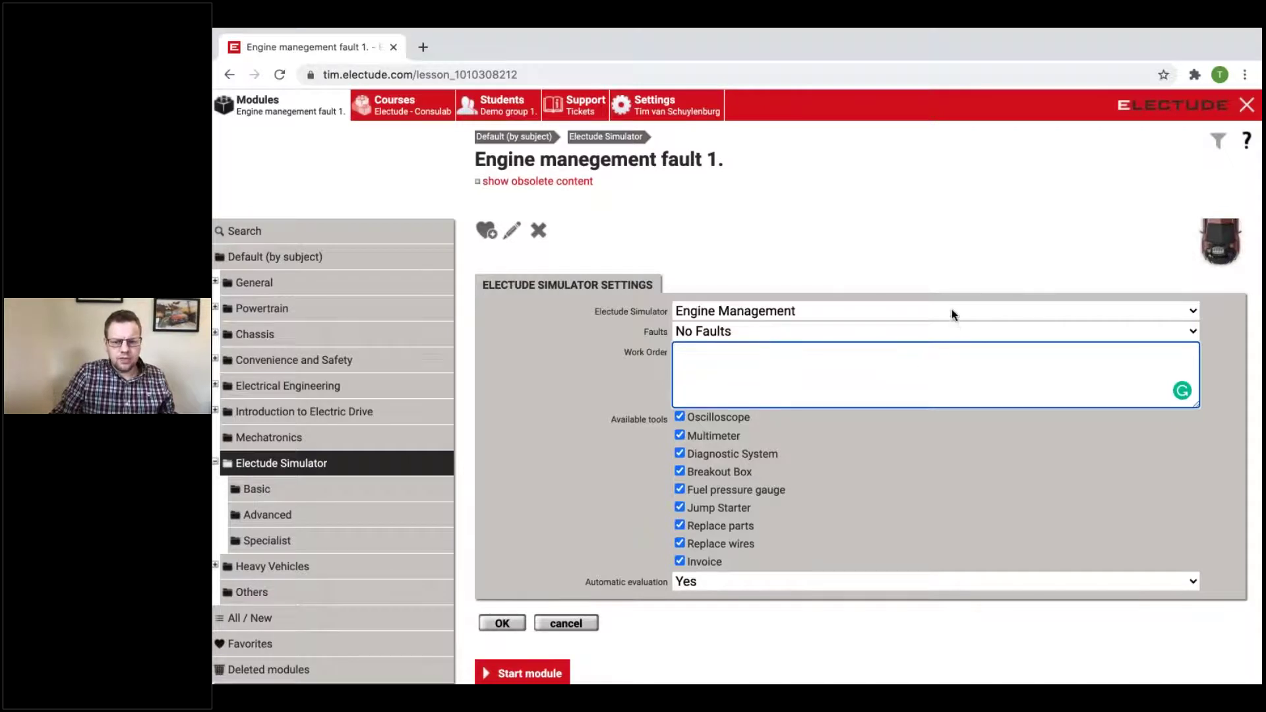
{"action": "left_click", "coordinate": [930, 317]}
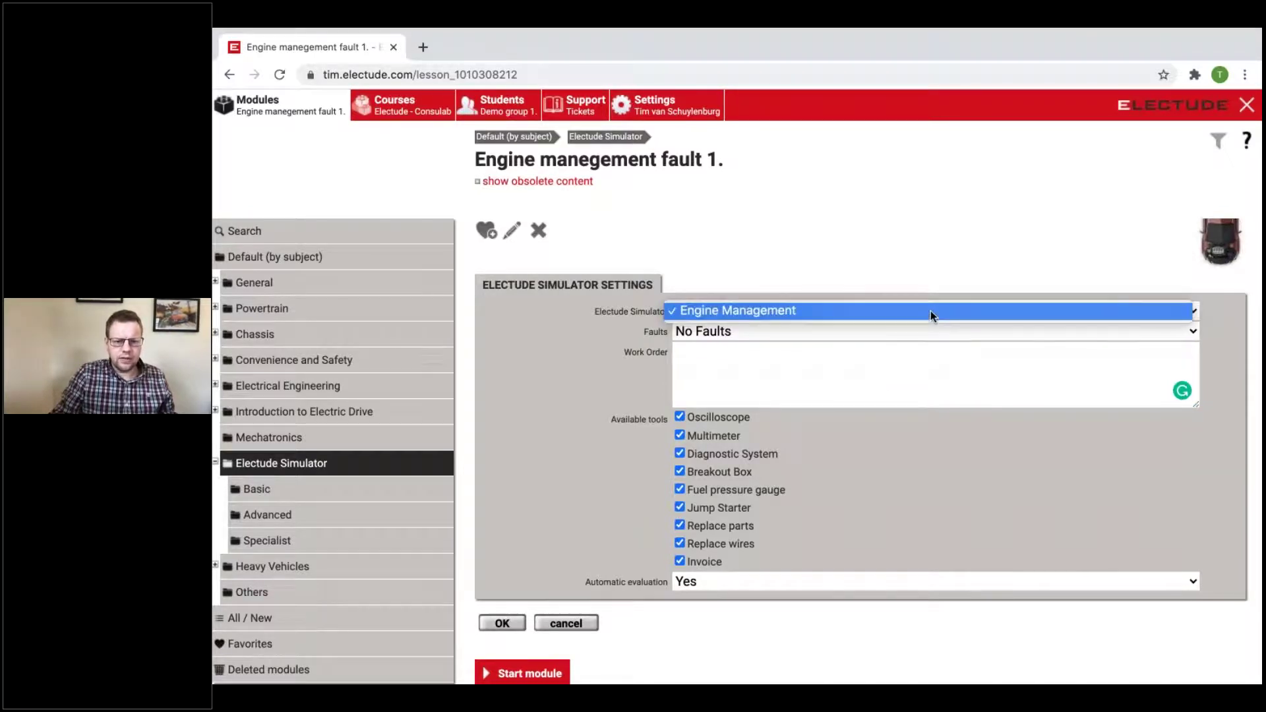
{"action": "left_click", "coordinate": [931, 311]}
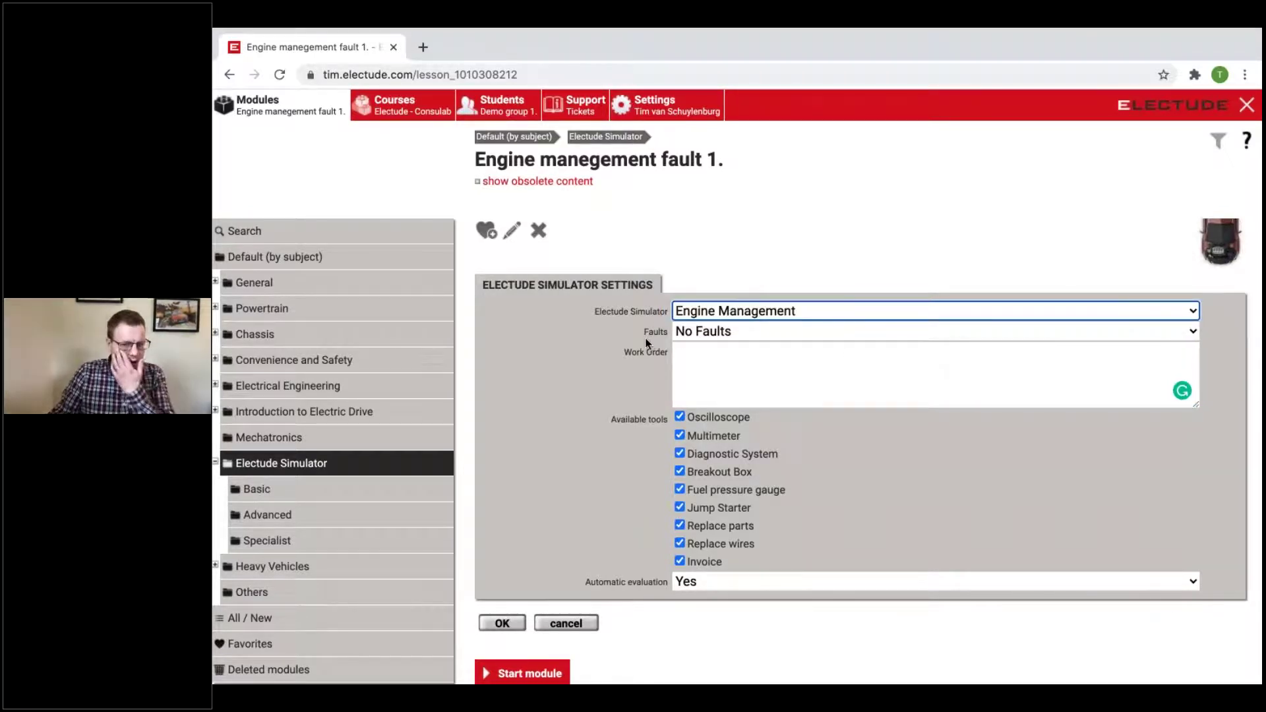
{"action": "left_click", "coordinate": [724, 338]}
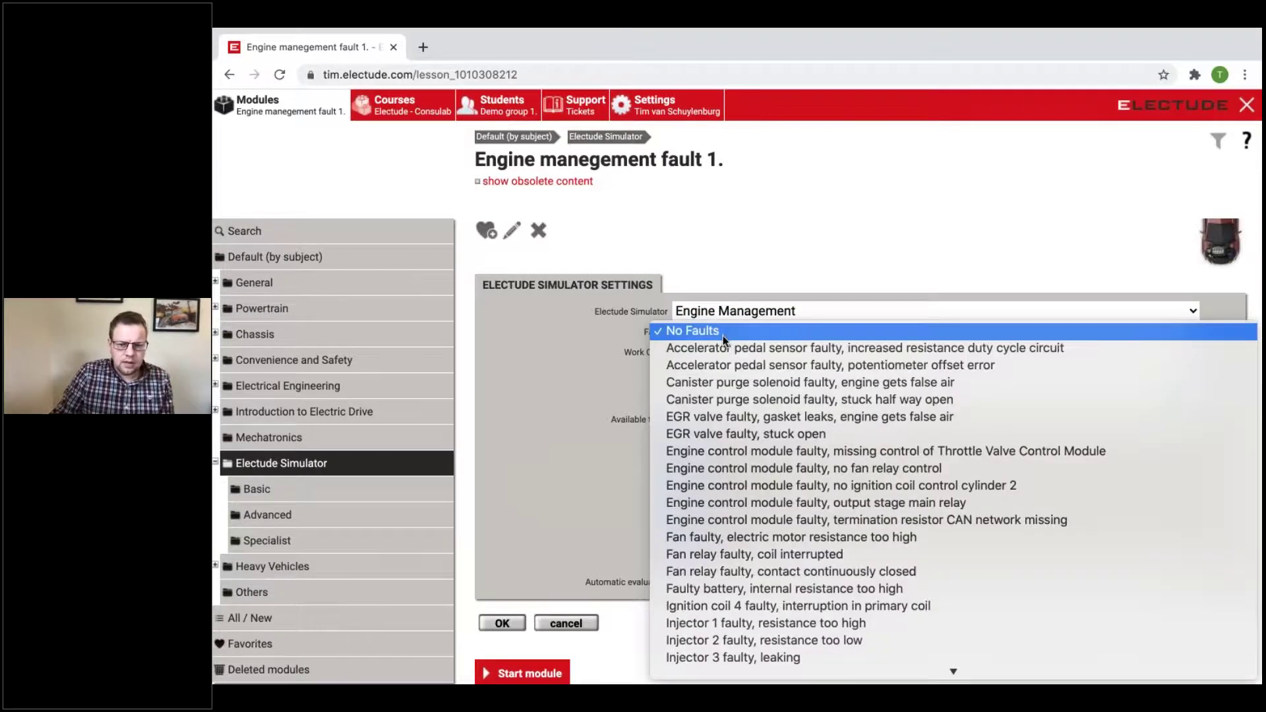
{"action": "scroll", "coordinate": [779, 468], "scroll_direction": "down", "scroll_amount": 5}
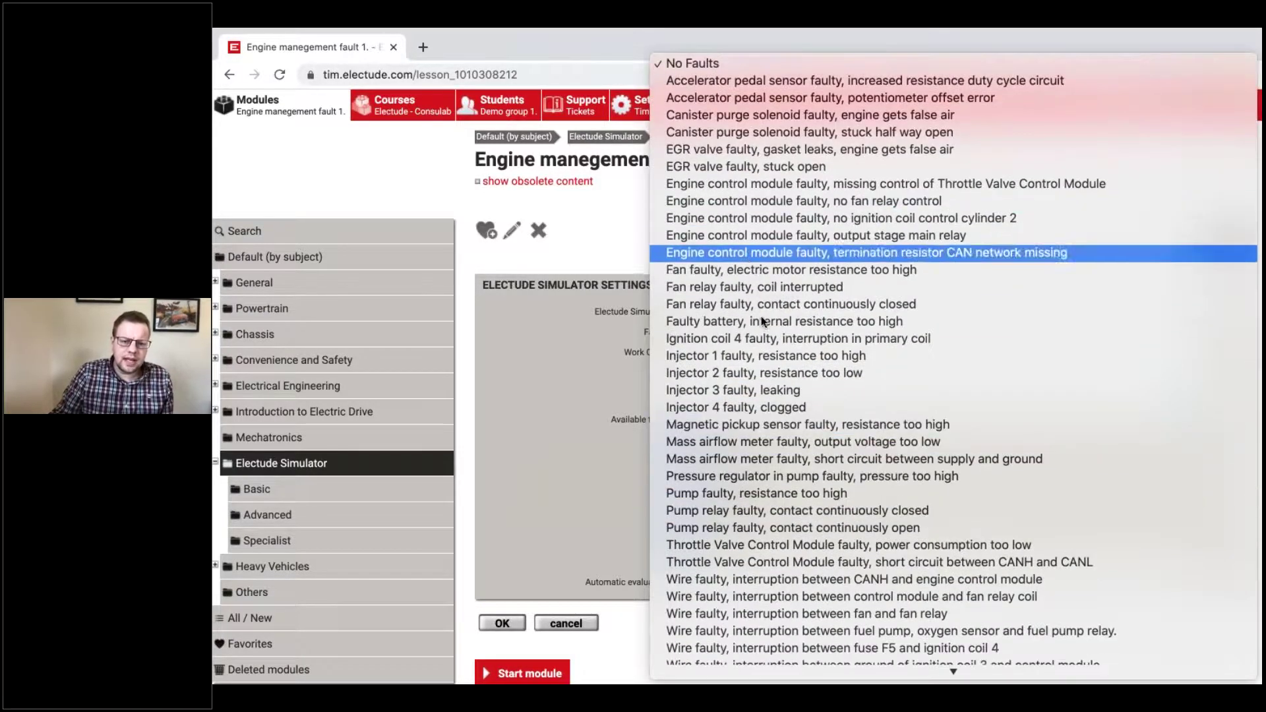
{"action": "scroll", "coordinate": [789, 446], "scroll_direction": "down", "scroll_amount": 2}
{"action": "scroll", "coordinate": [789, 449], "scroll_direction": "down", "scroll_amount": 5}
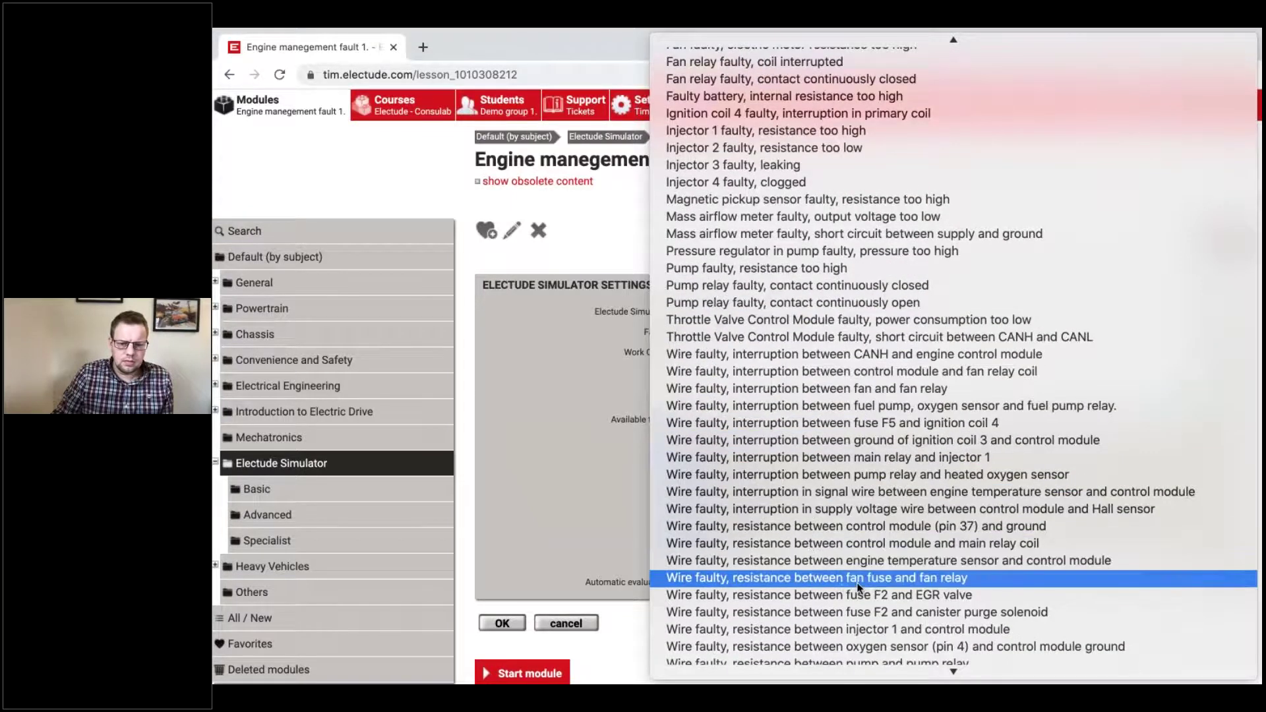
{"action": "scroll", "coordinate": [877, 585], "scroll_direction": "up", "scroll_amount": 6}
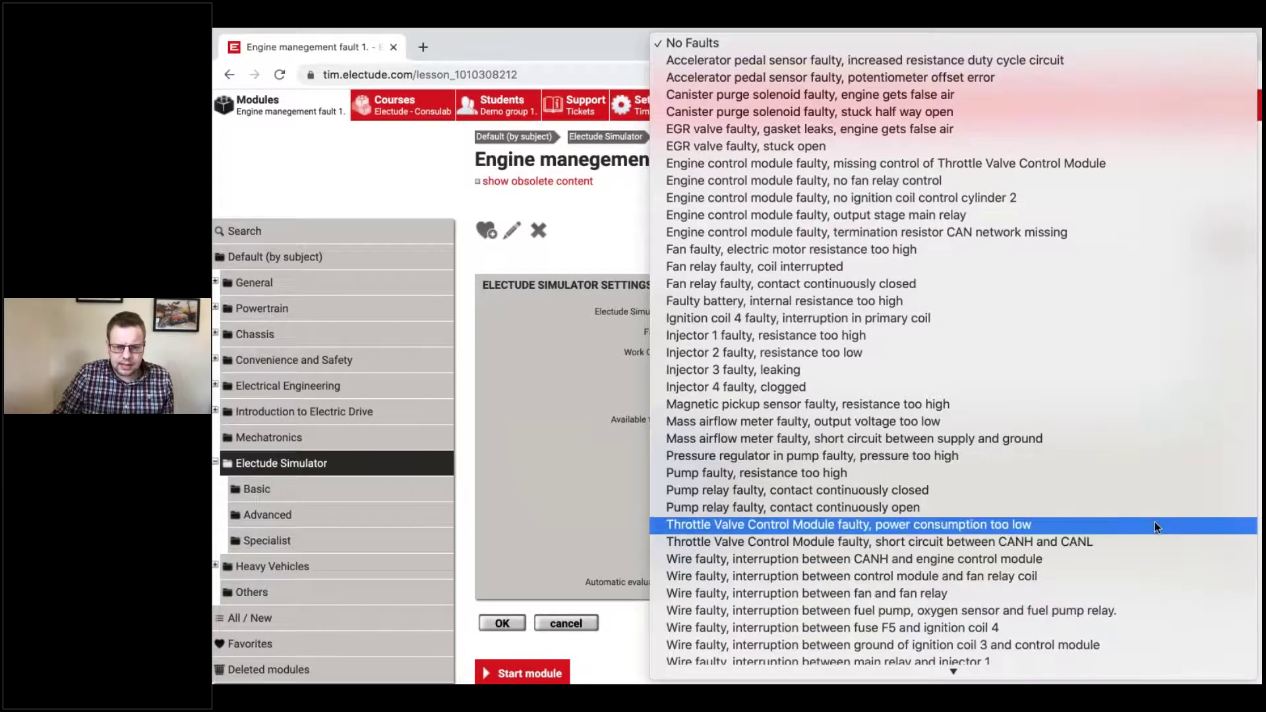
{"action": "left_click", "coordinate": [930, 474]}
{"action": "left_click", "coordinate": [955, 384]}
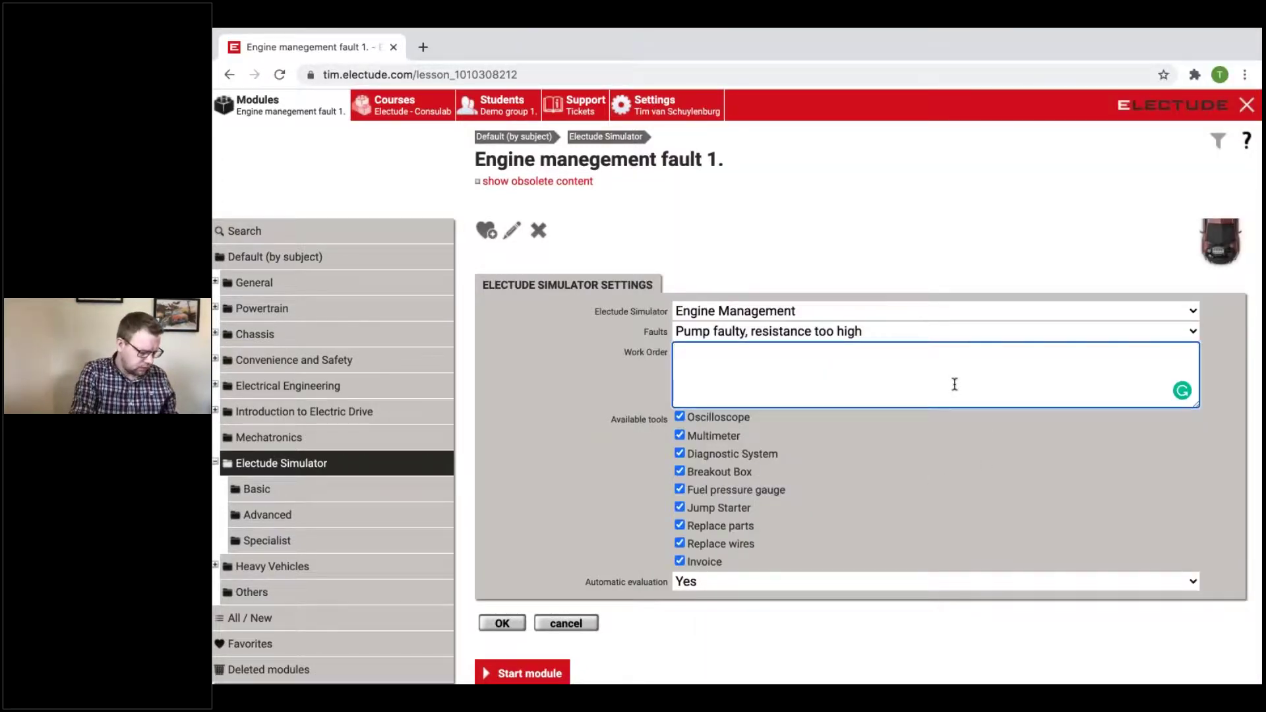
Write the work order "The customer is not able to start the engine in the morning, determine the fault."
{"action": "type", "text": "Client can"}
{"action": "key", "text": "BackSpace"}
{"action": "key", "text": "BackSpace"}
{"action": "key", "text": "BackSpace"}
{"action": "key", "text": "BackSpace"}
{"action": "key", "text": "BackSpace"}
{"action": "key", "text": "BackSpace"}
{"action": "key", "text": "BackSpace"}
{"action": "key", "text": "BackSpace"}
{"action": "type", "text": "us"}
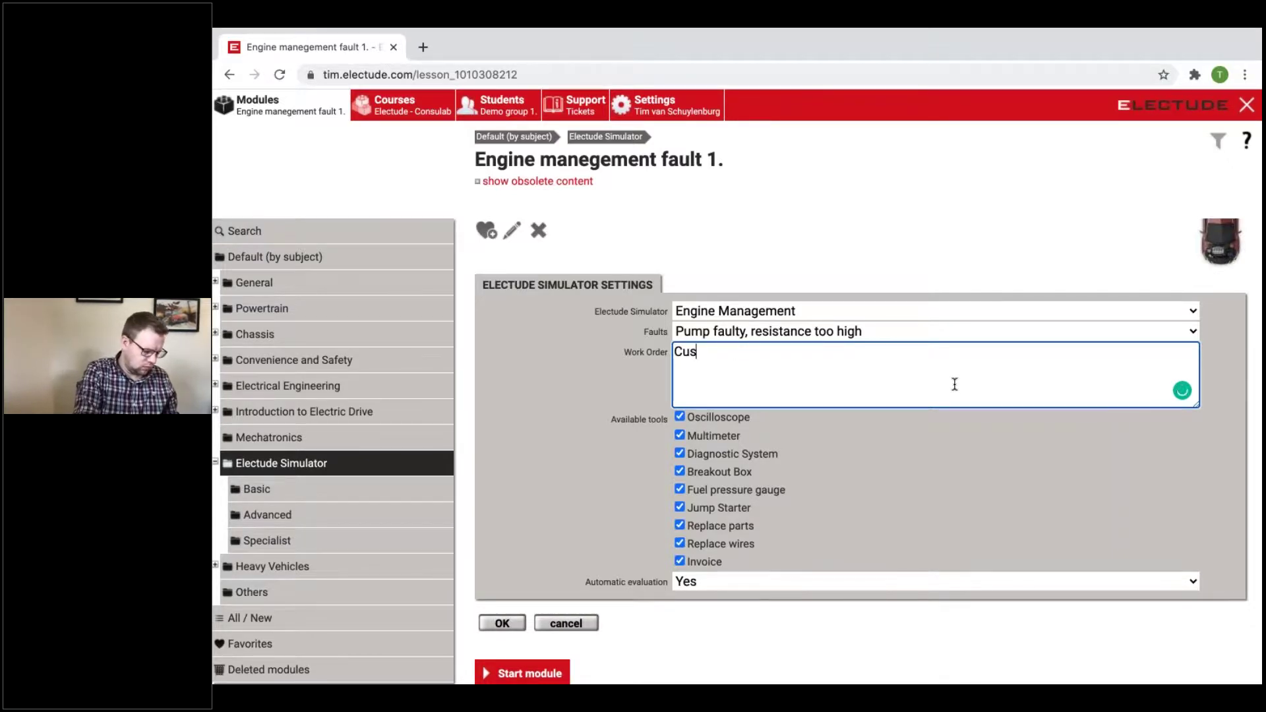
{"action": "type", "text": "tomer is not able to start"}
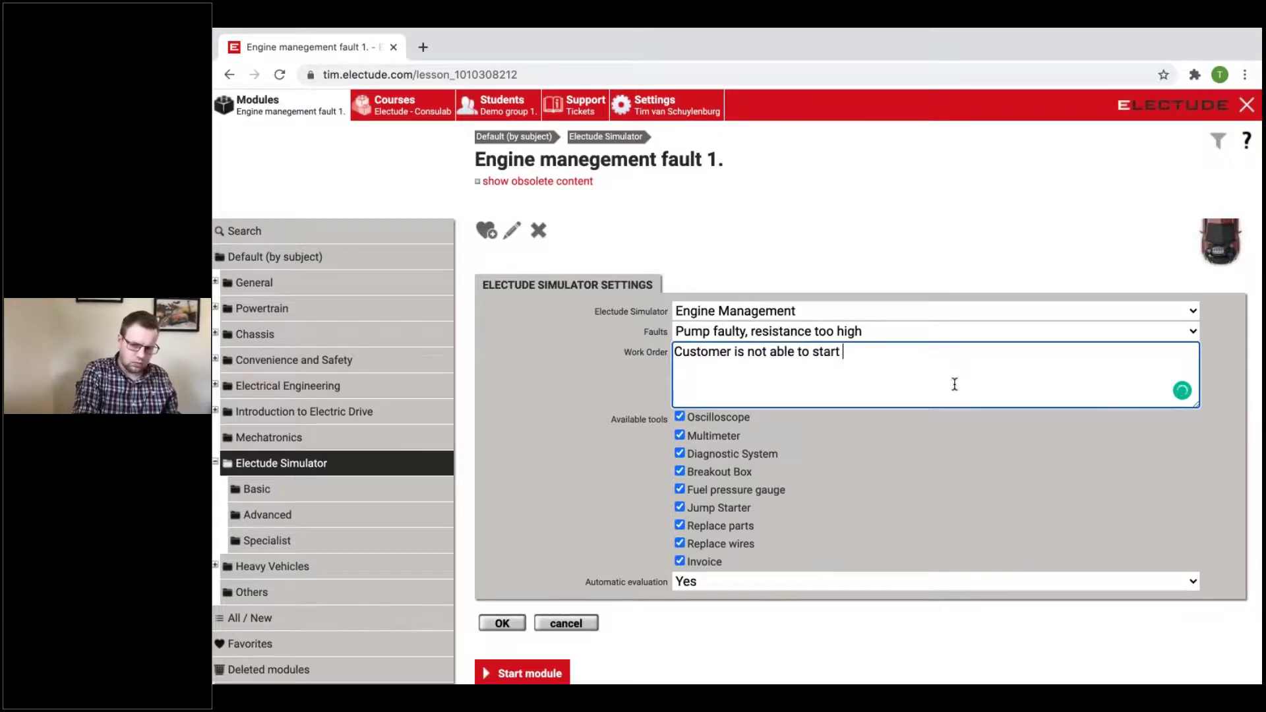
{"action": "type", "text": " the engine in the m"}
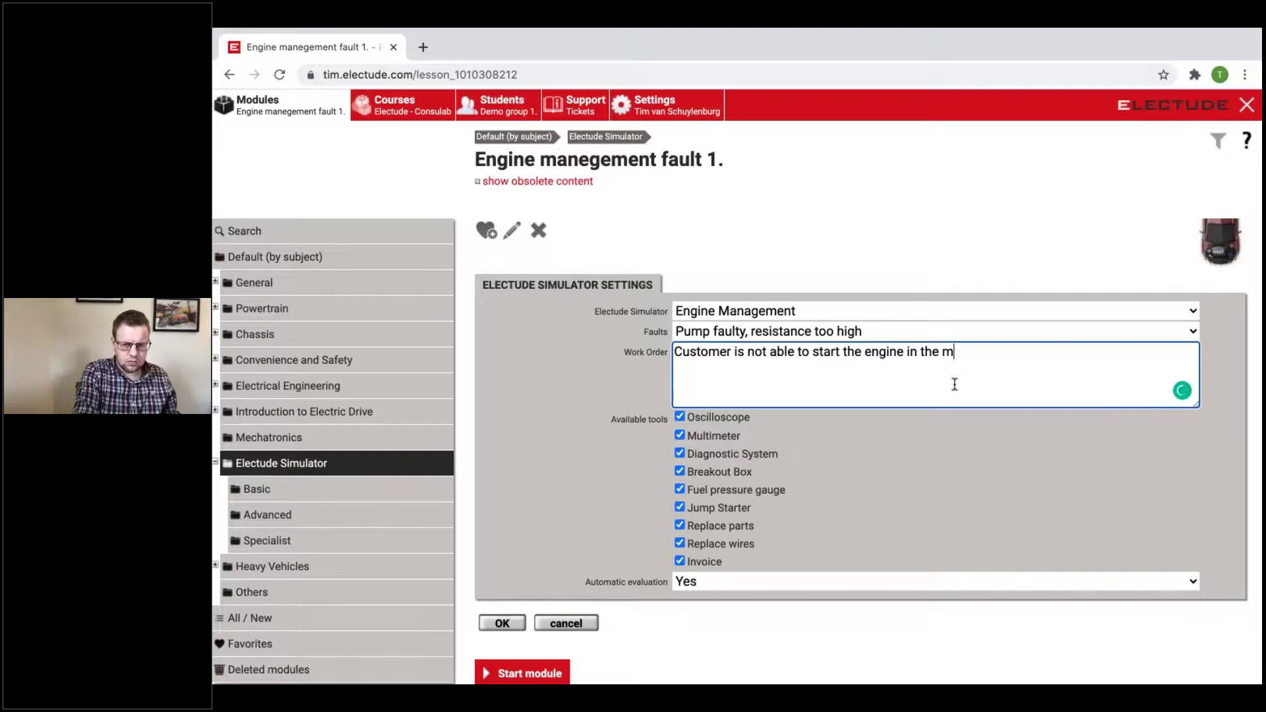
{"action": "type", "text": "orning, determine the fault"}
{"action": "key", "text": "BackSpace"}
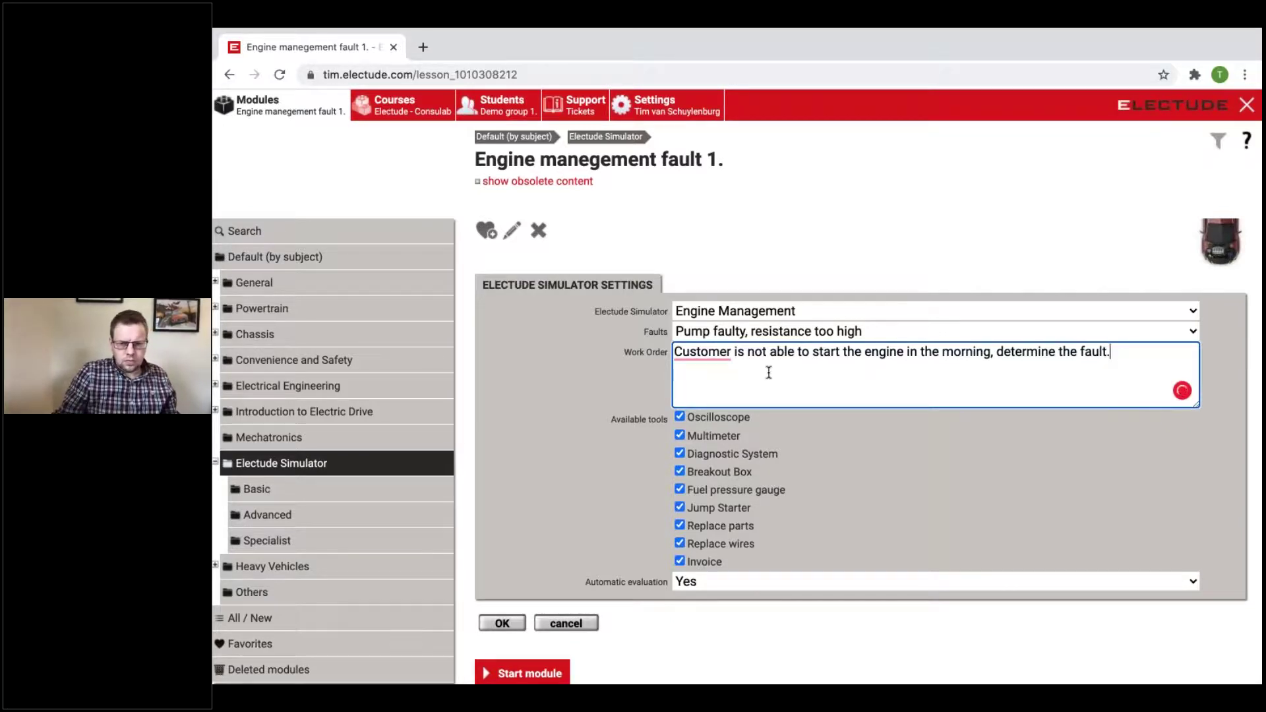
{"action": "mouse_move", "coordinate": [700, 352]}
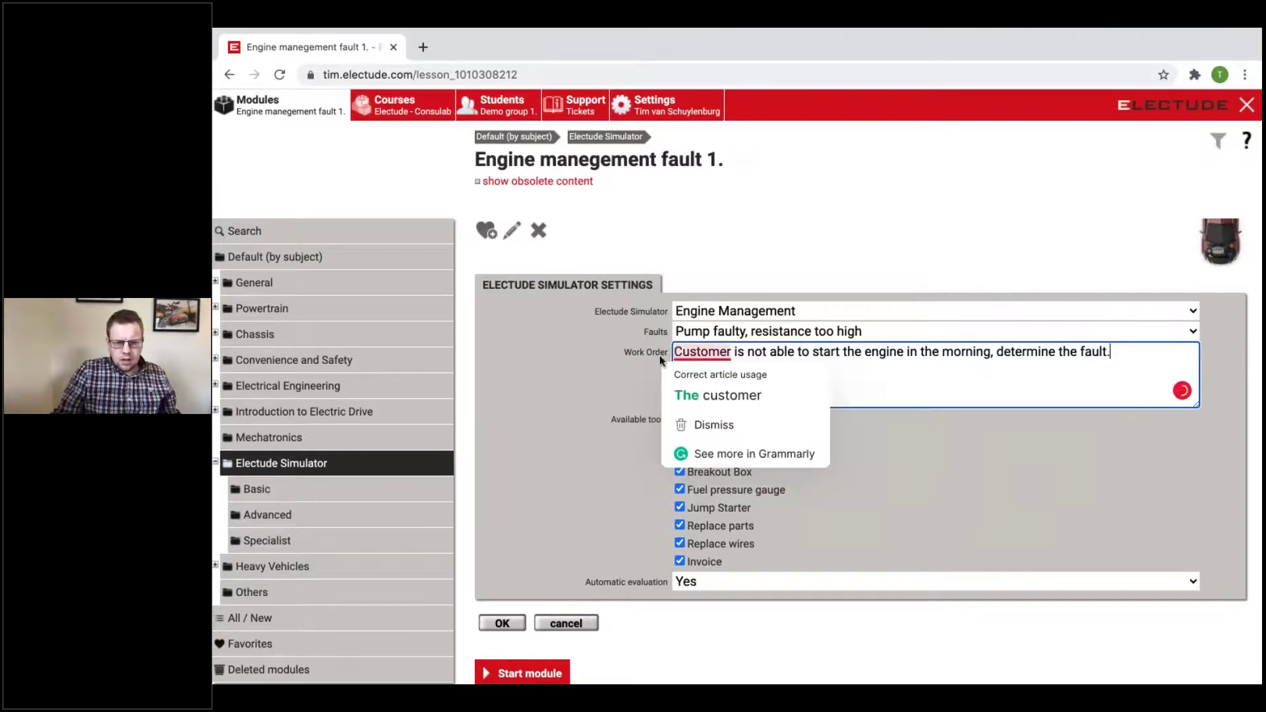
{"action": "left_click", "coordinate": [706, 393]}
Keep all available tools enabled and automatic evaluation at Yes, and save the simulator settings
{"action": "scroll", "coordinate": [900, 406], "scroll_direction": "down", "scroll_amount": 1}
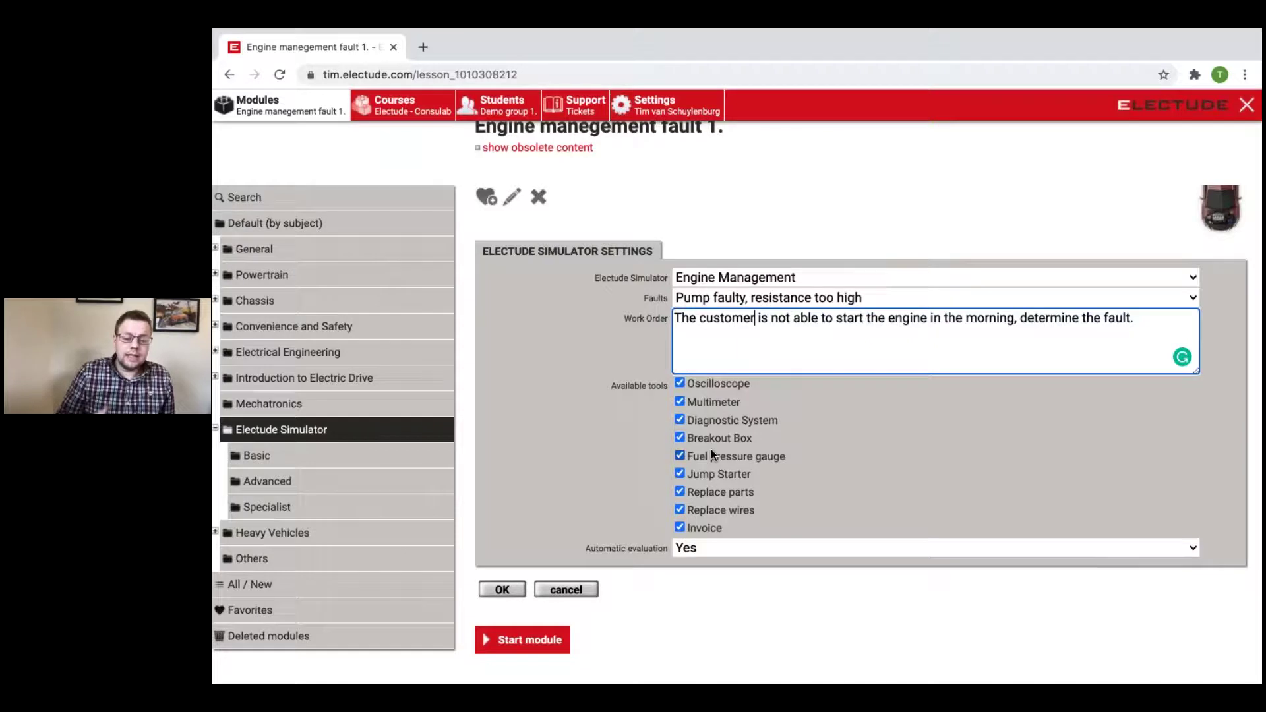
{"action": "scroll", "coordinate": [712, 422], "scroll_direction": "up", "scroll_amount": 1}
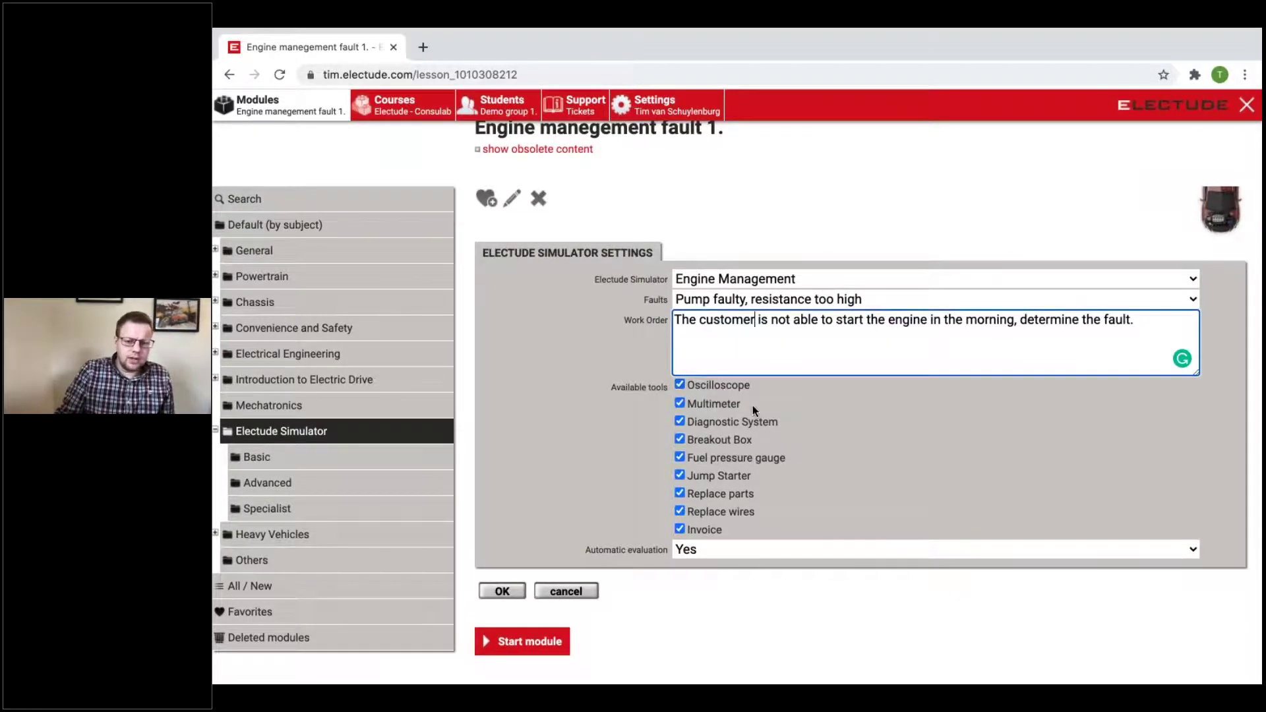
{"action": "scroll", "coordinate": [782, 449], "scroll_direction": "down", "scroll_amount": 2}
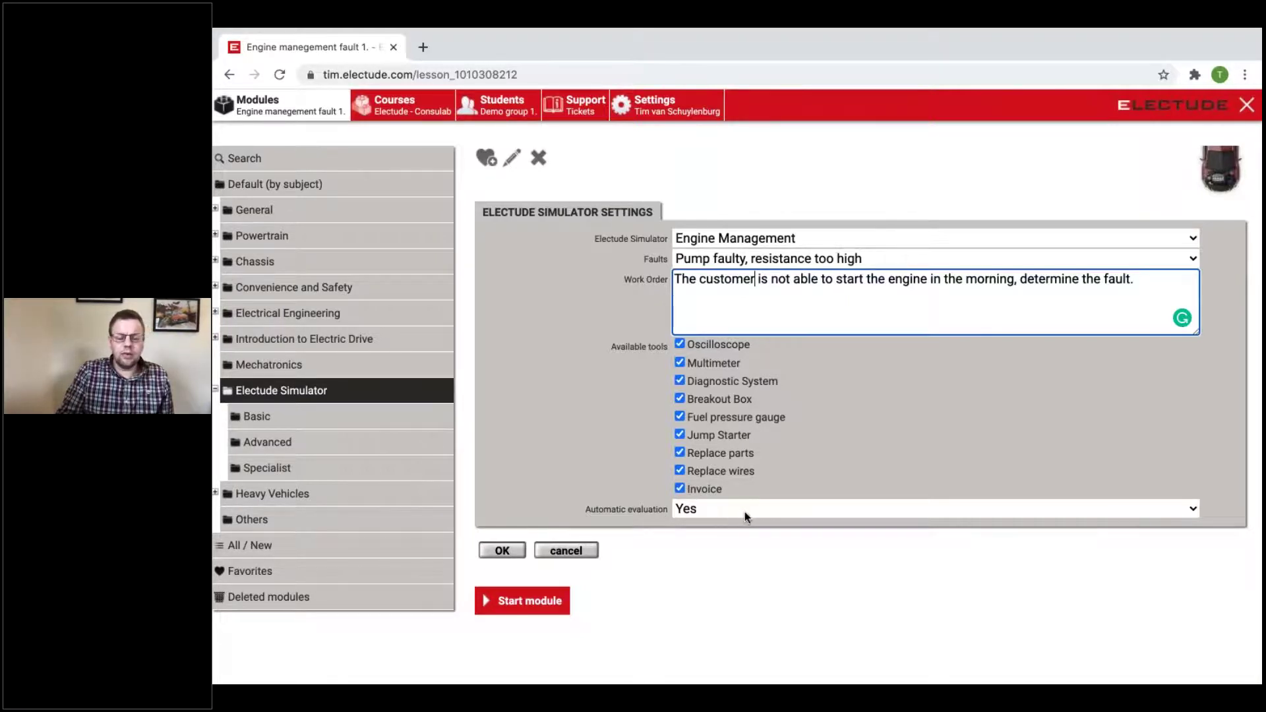
{"action": "left_click", "coordinate": [511, 554]}
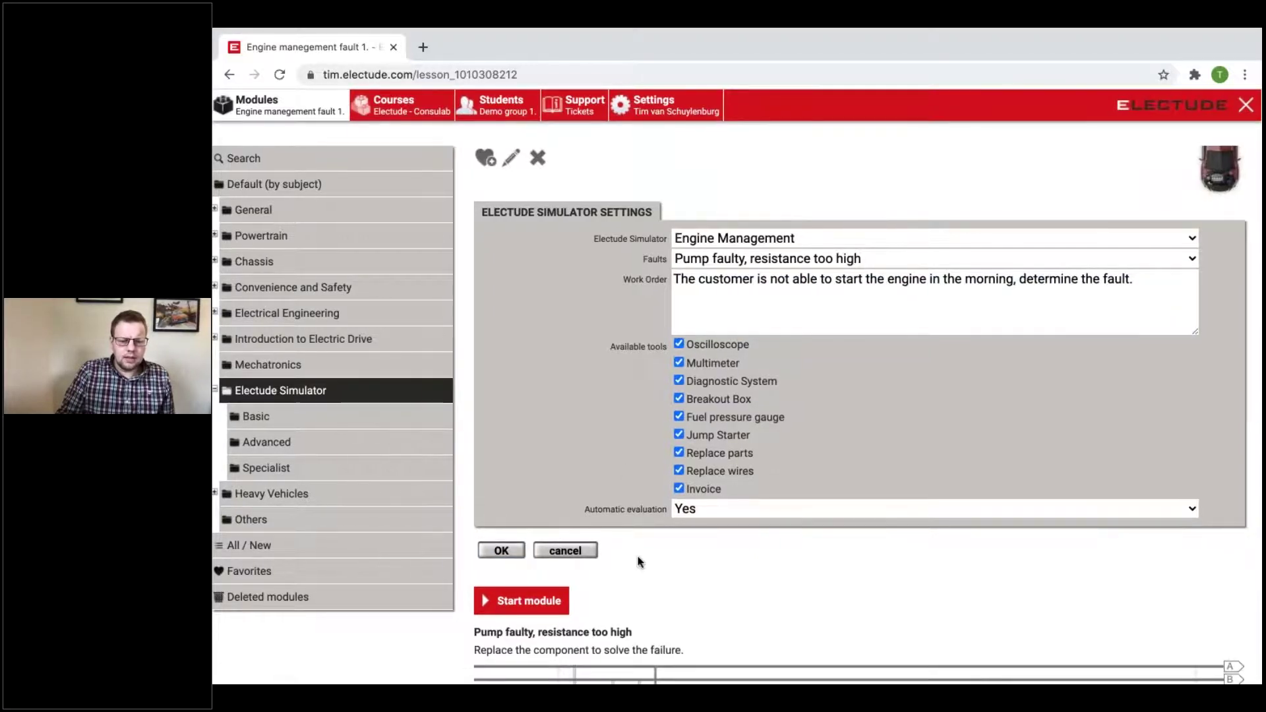
Examine the wiring diagram below the settings to locate the component affected by the pump fault
{"action": "scroll", "coordinate": [981, 452], "scroll_direction": "down", "scroll_amount": 5}
{"action": "scroll", "coordinate": [981, 452], "scroll_direction": "down", "scroll_amount": 2}
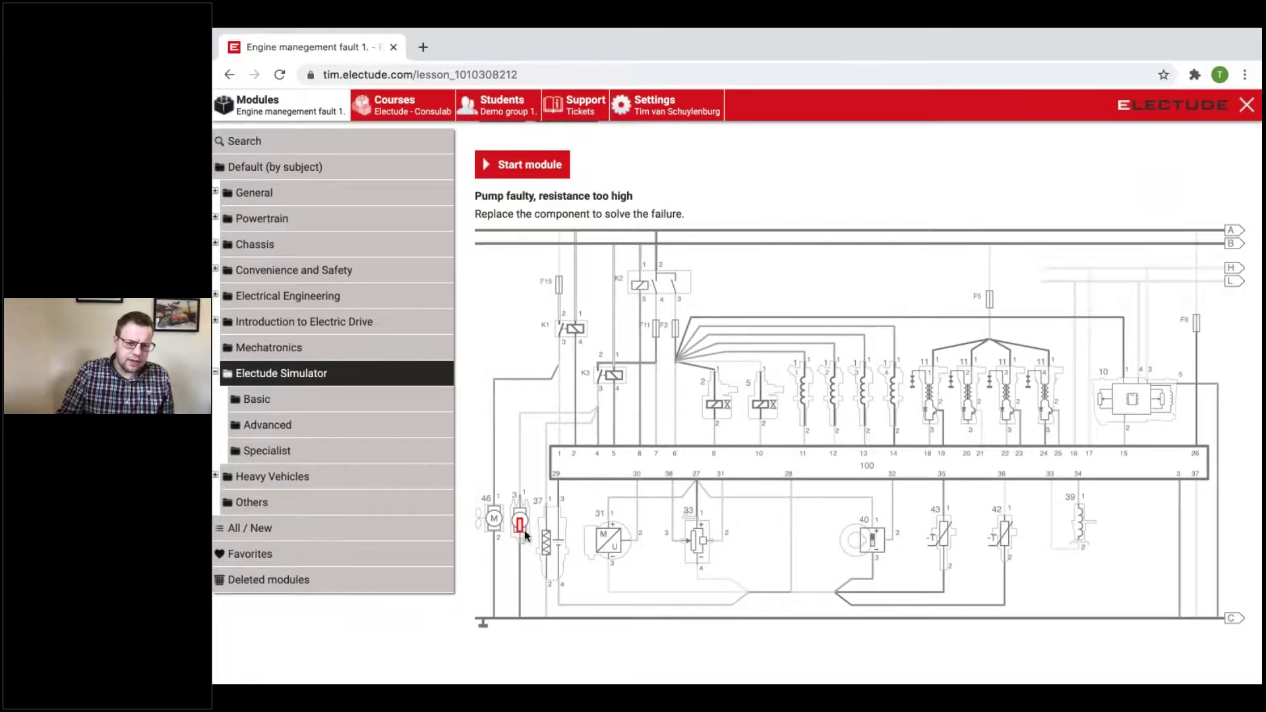
{"action": "left_click", "coordinate": [519, 524]}
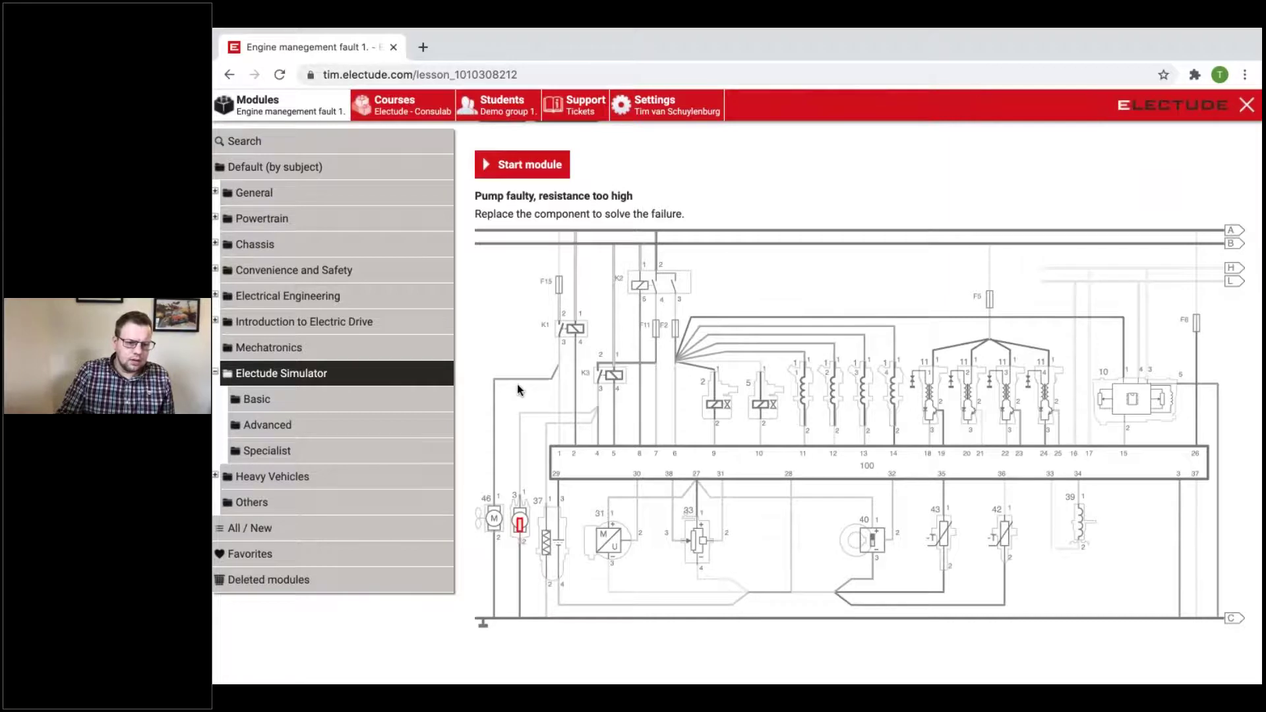
Reopen the new module from the Electude Simulator folder and correct its title to "Engine management fault 1."
{"action": "left_click", "coordinate": [284, 374]}
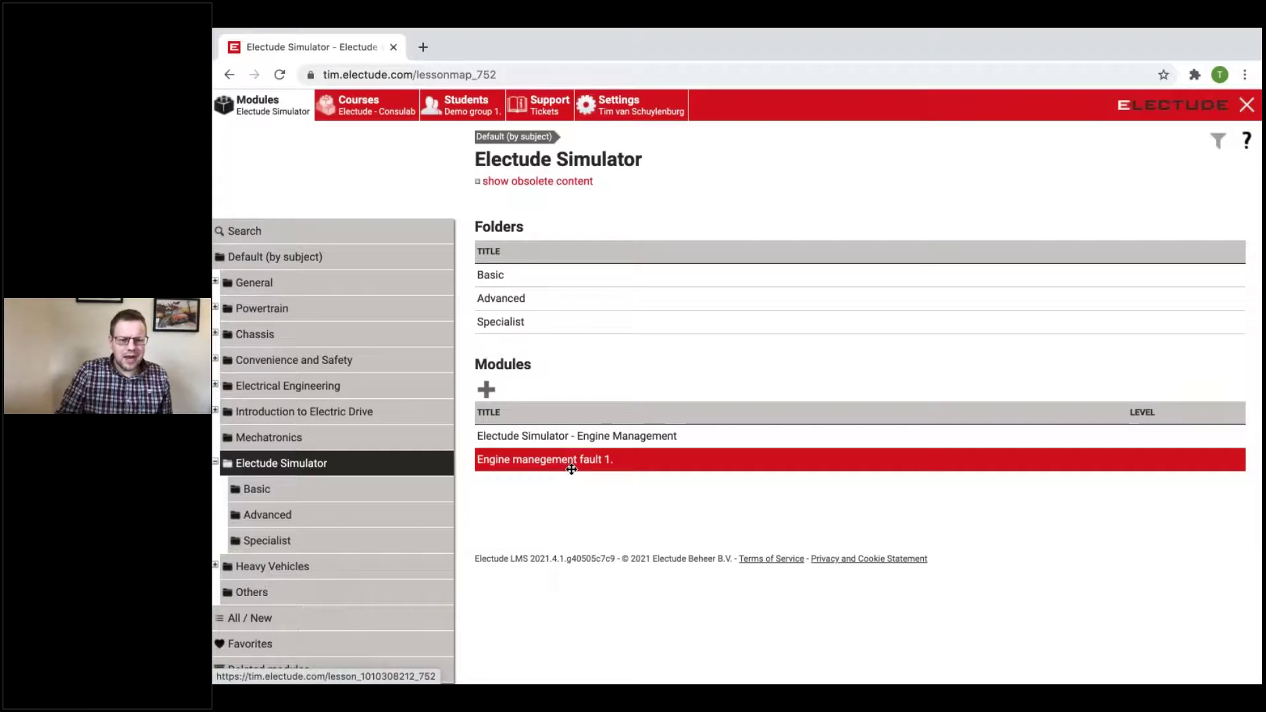
{"action": "left_click", "coordinate": [568, 464]}
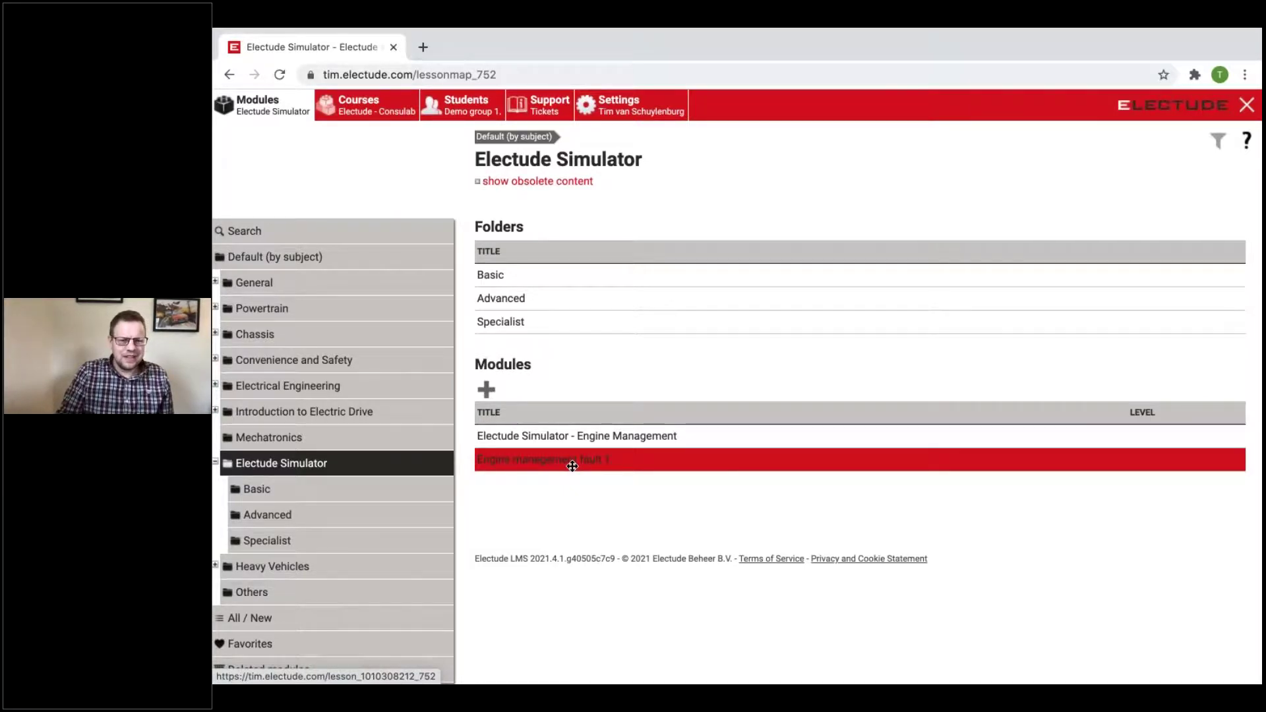
{"action": "left_click", "coordinate": [512, 231]}
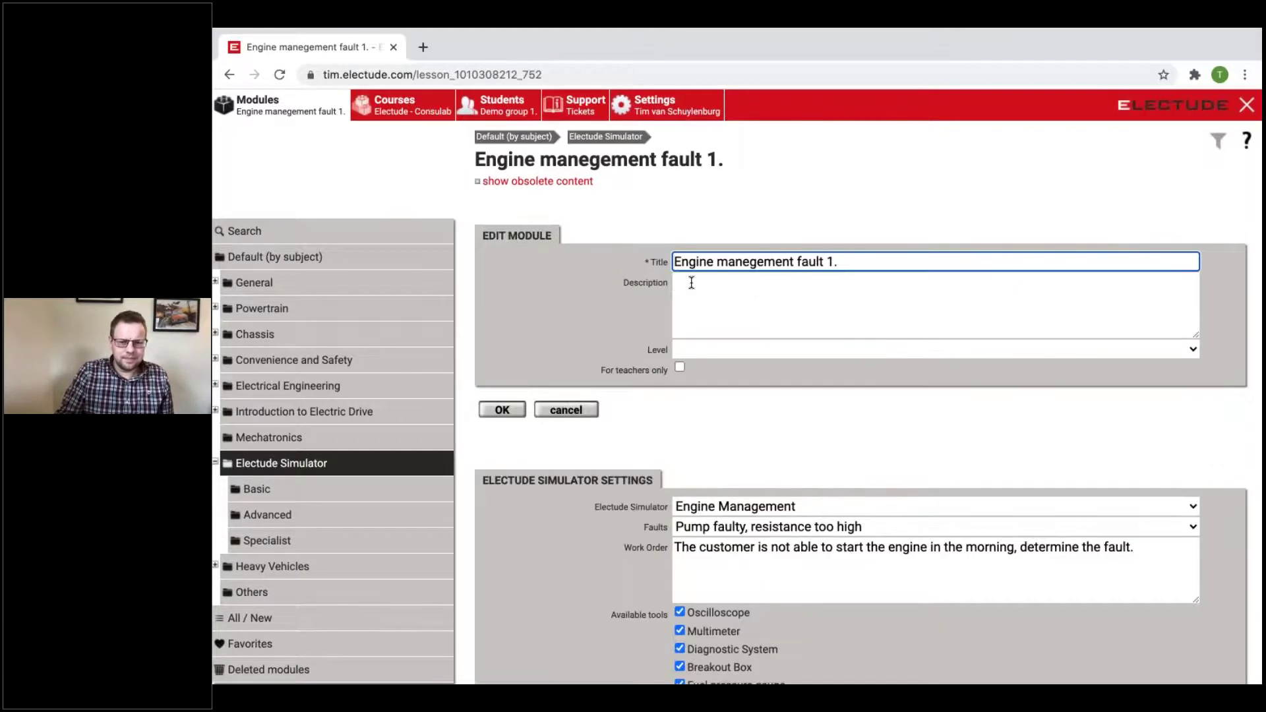
{"action": "type", "text": "a"}
{"action": "left_click", "coordinate": [501, 409]}
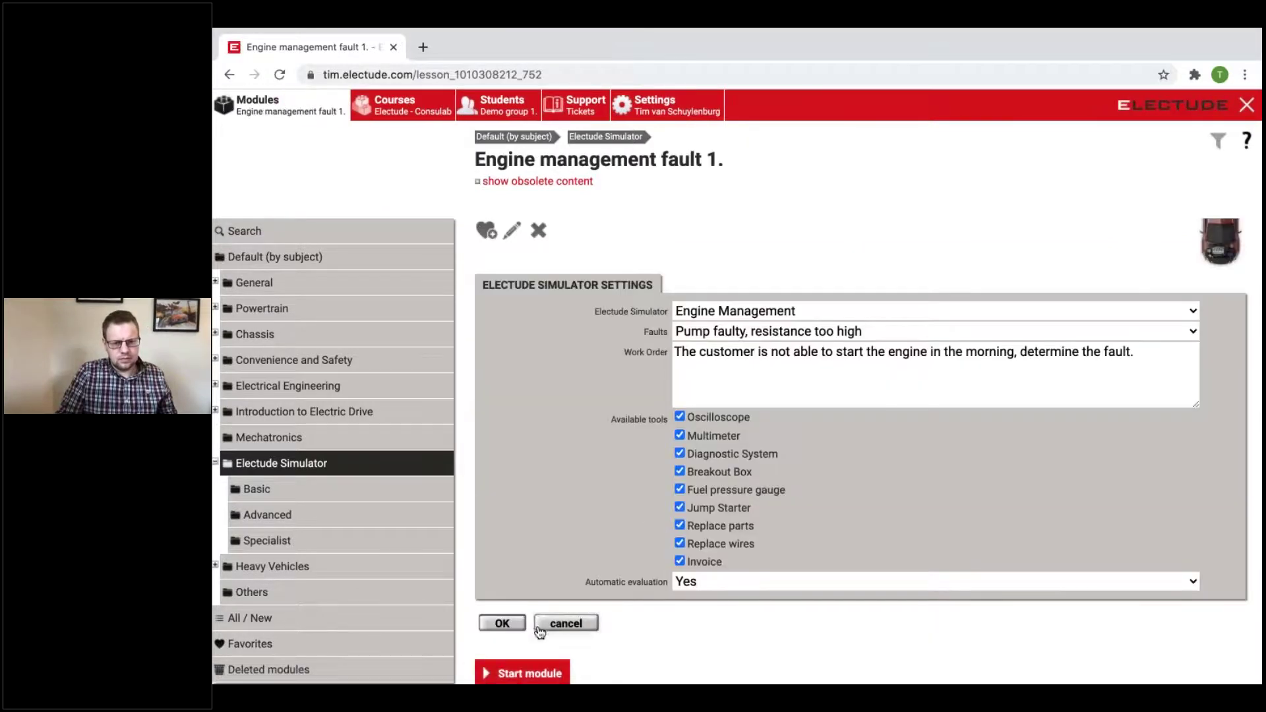
Return to the Electude Simulator folder, leave the teacher environment, and log in as a student with the saved credentials
{"action": "scroll", "coordinate": [600, 639], "scroll_direction": "down", "scroll_amount": 1}
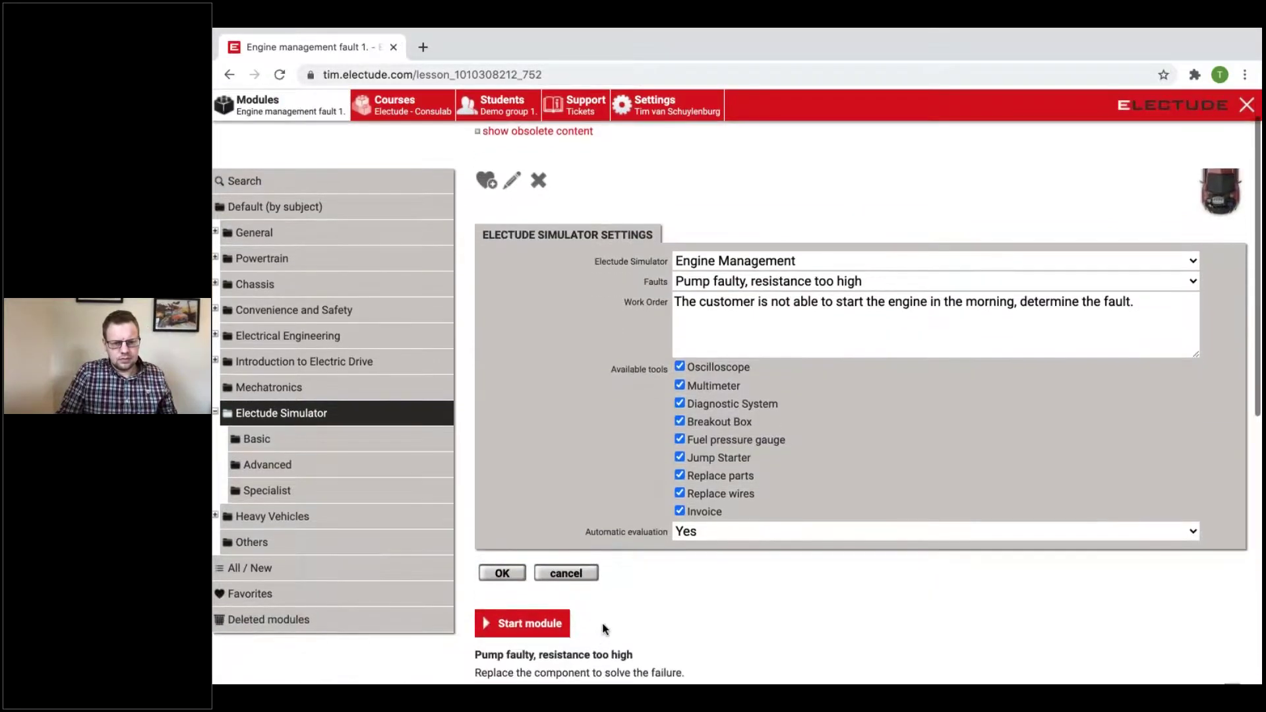
{"action": "left_click", "coordinate": [364, 413]}
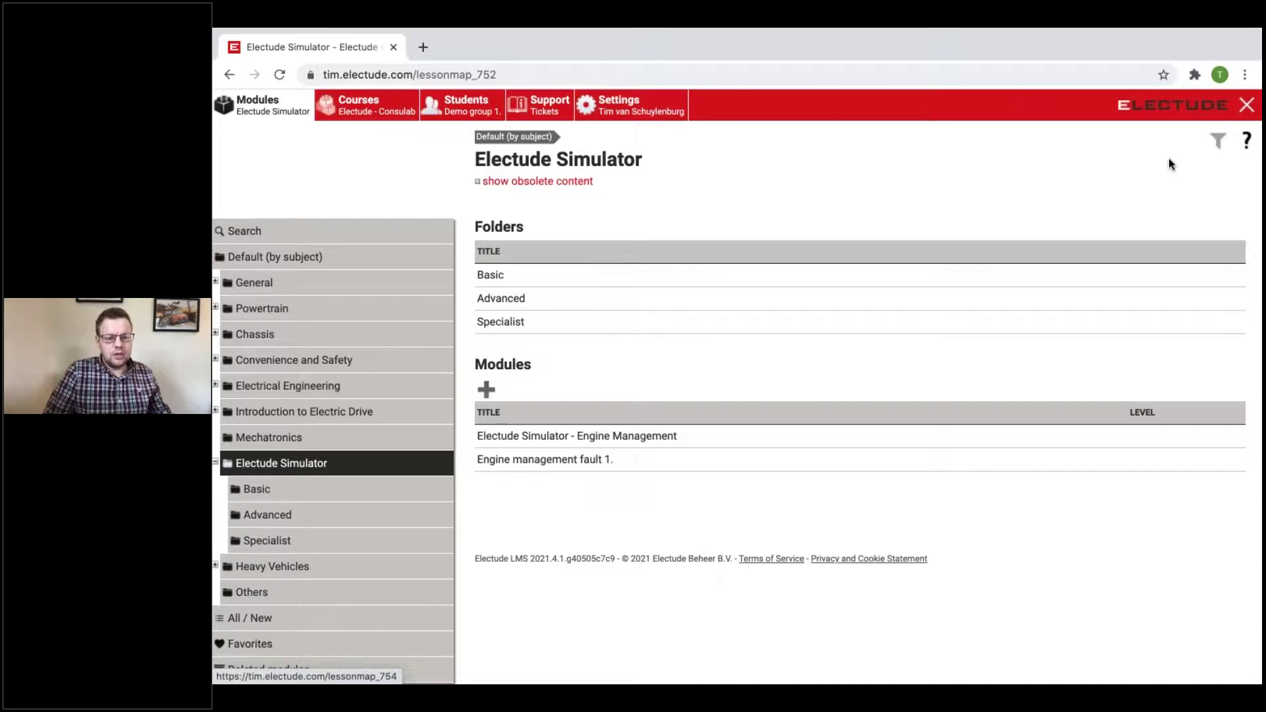
{"action": "left_click", "coordinate": [1247, 107]}
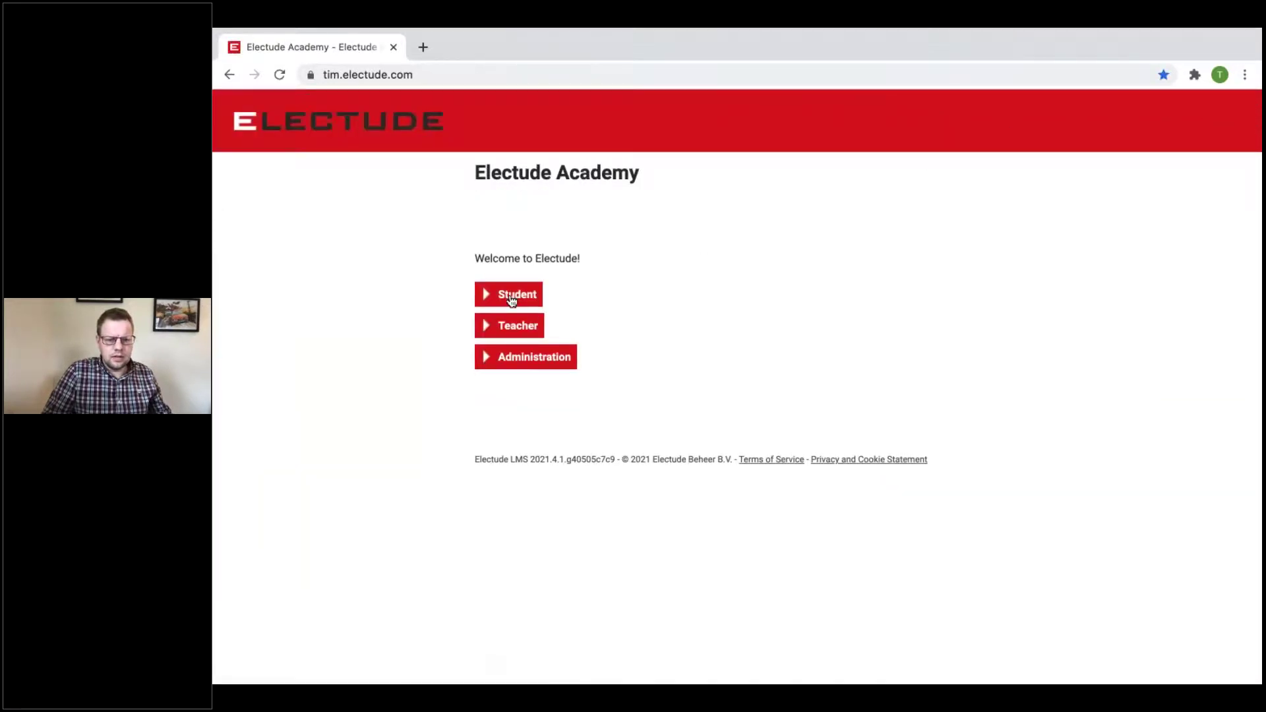
{"action": "left_click", "coordinate": [512, 296]}
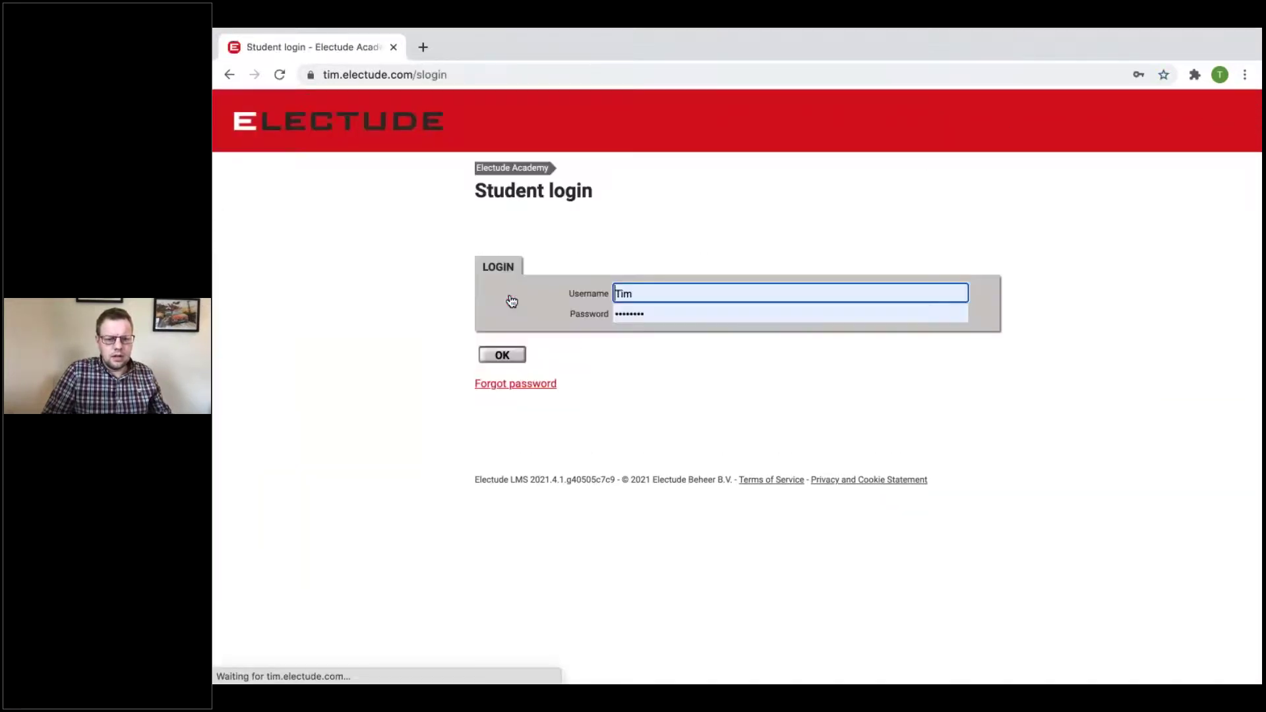
{"action": "left_click", "coordinate": [519, 363]}
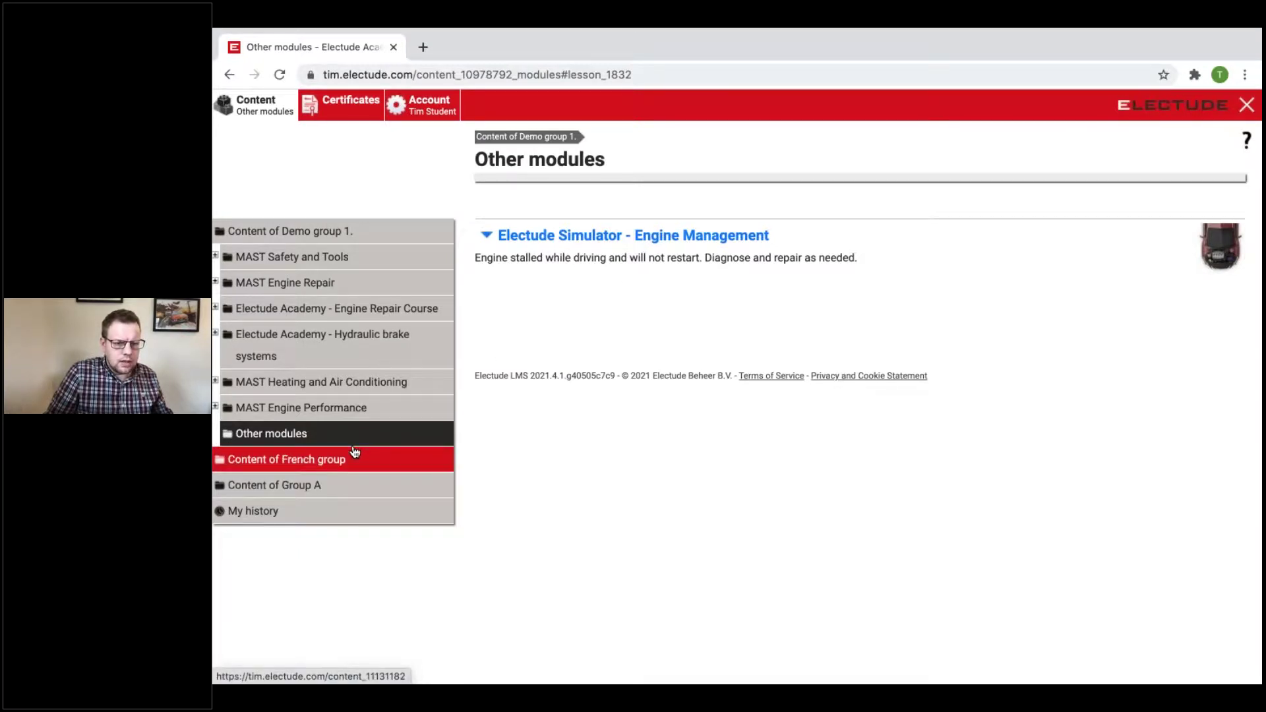
Start the "Electude Simulator - Engine Management" module from the student's Other modules
{"action": "left_click", "coordinate": [433, 435]}
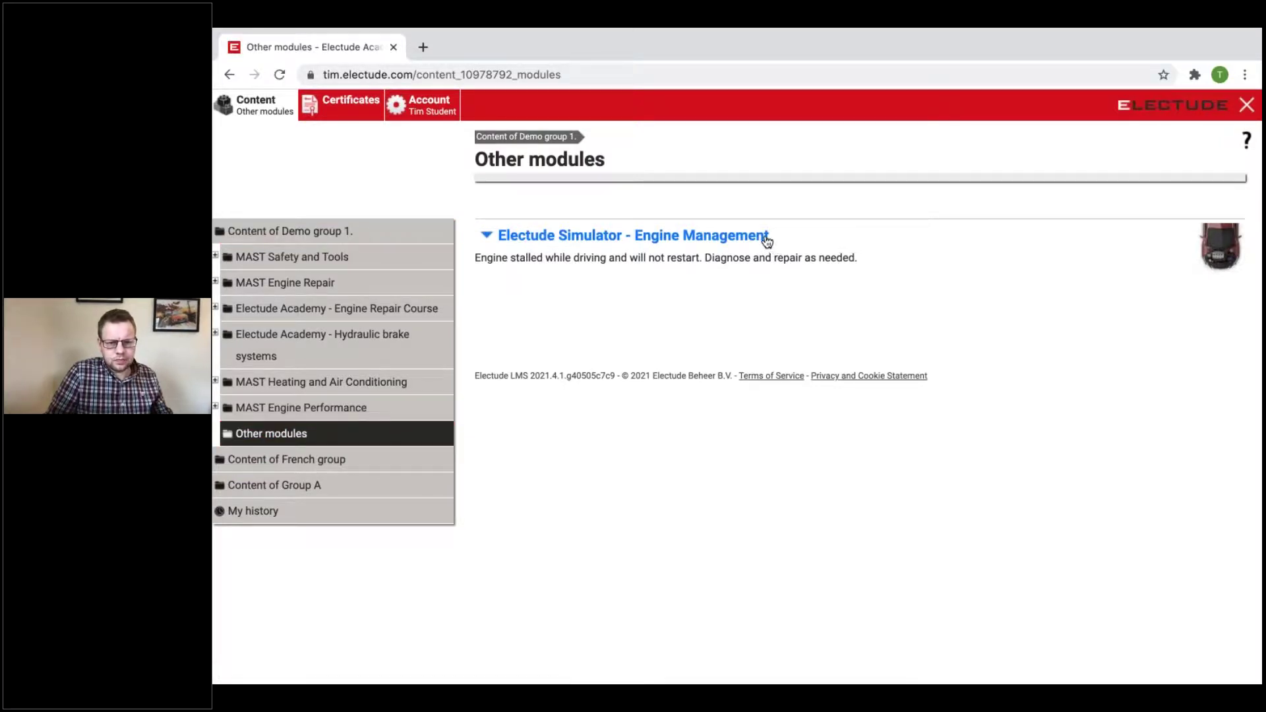
{"action": "left_click", "coordinate": [766, 239]}
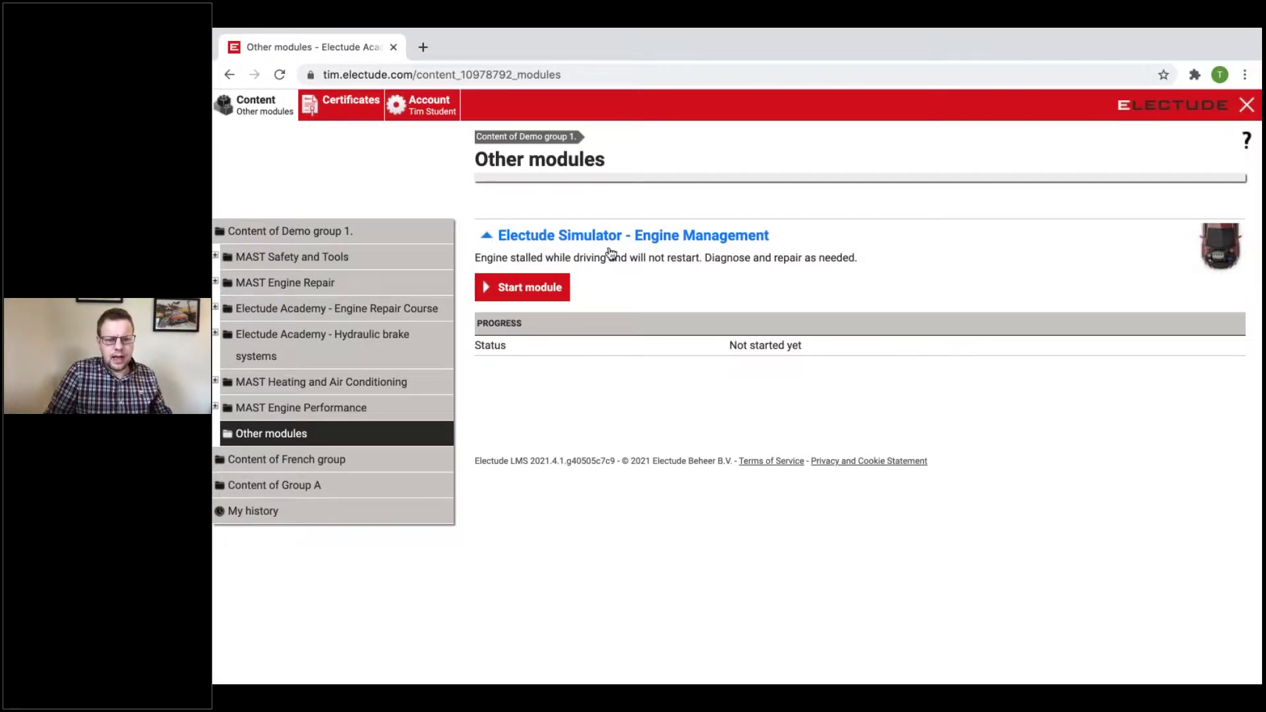
{"action": "left_click", "coordinate": [554, 289]}
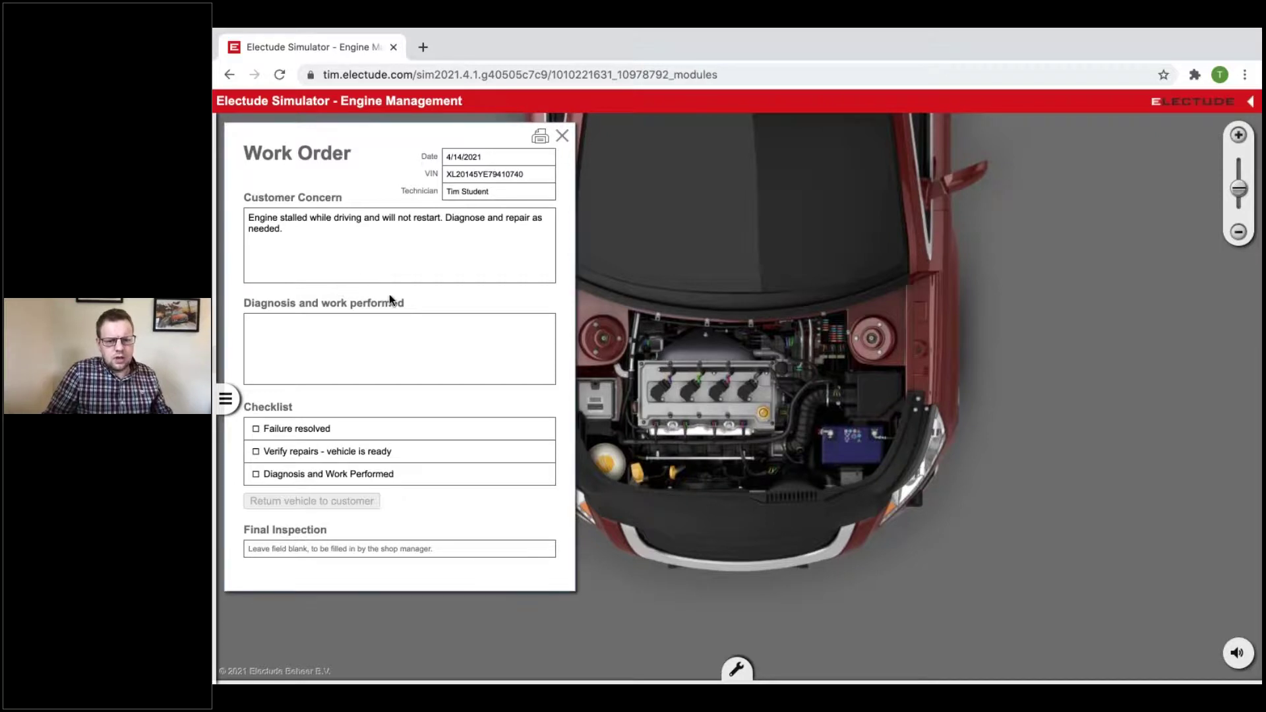
Show the instrument panel beside the work order and unmute the simulator site's sound
{"action": "left_click", "coordinate": [225, 398]}
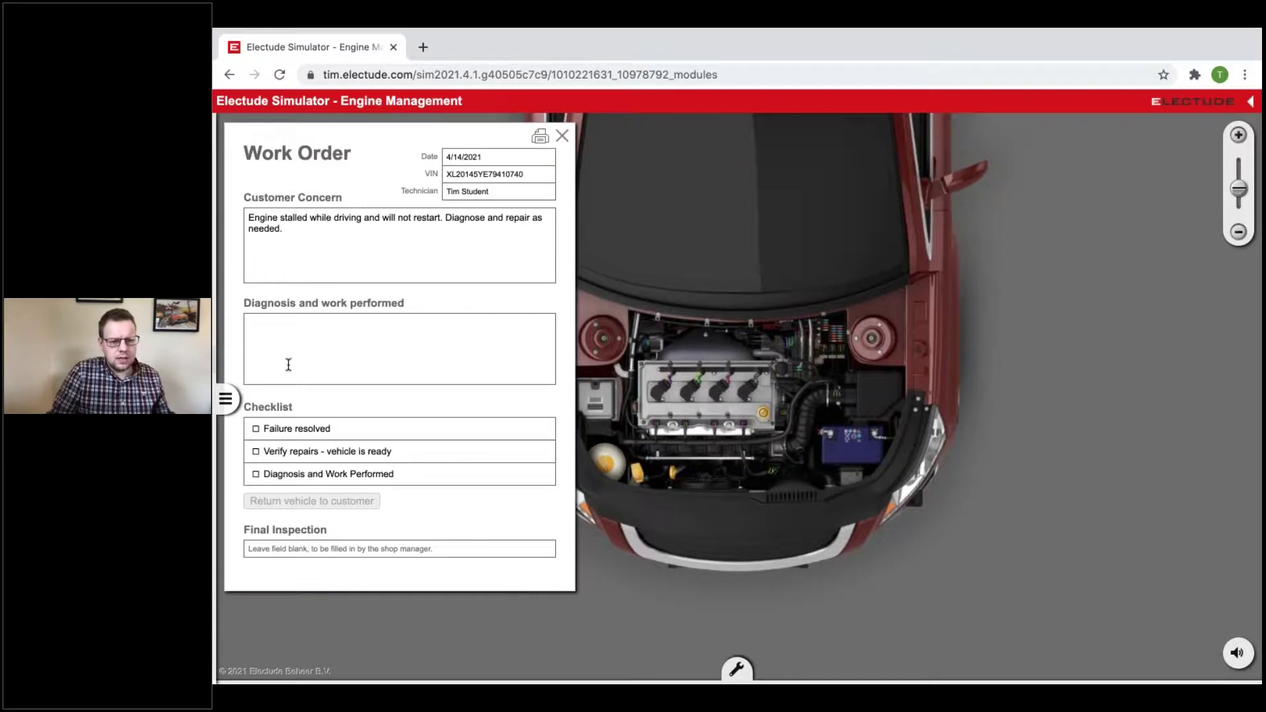
{"action": "left_click", "coordinate": [225, 398]}
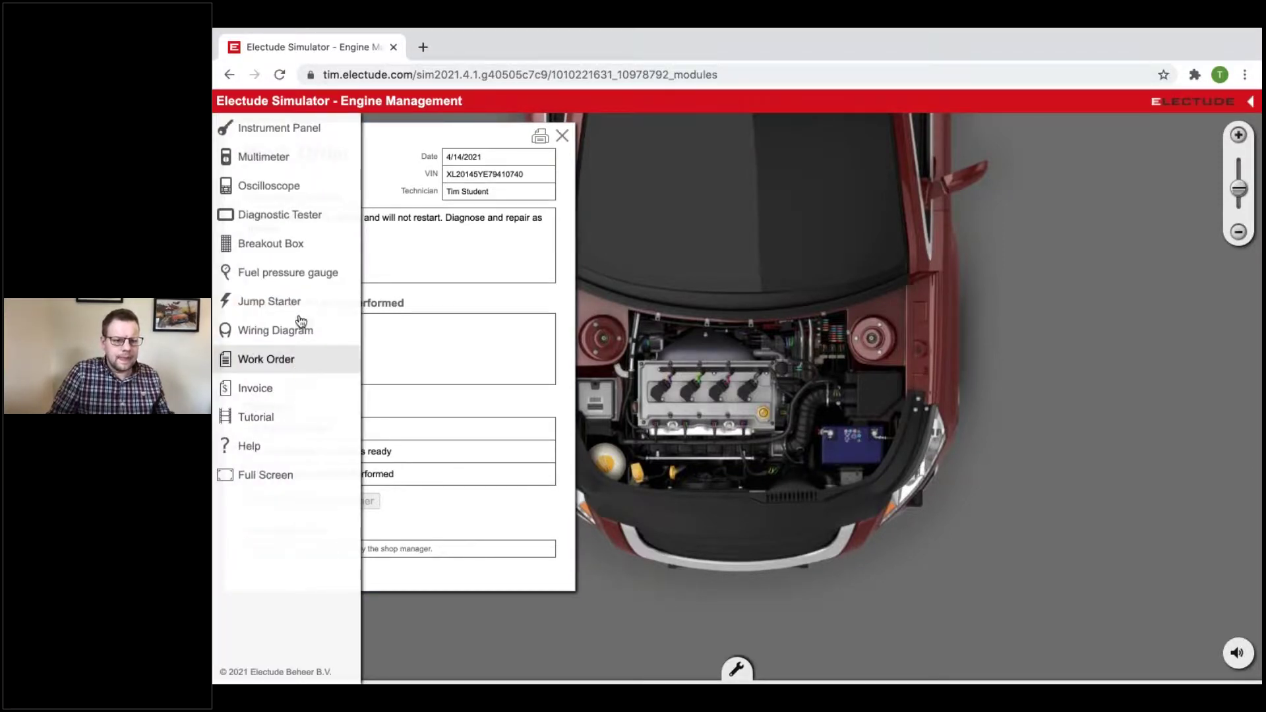
{"action": "left_click", "coordinate": [251, 134]}
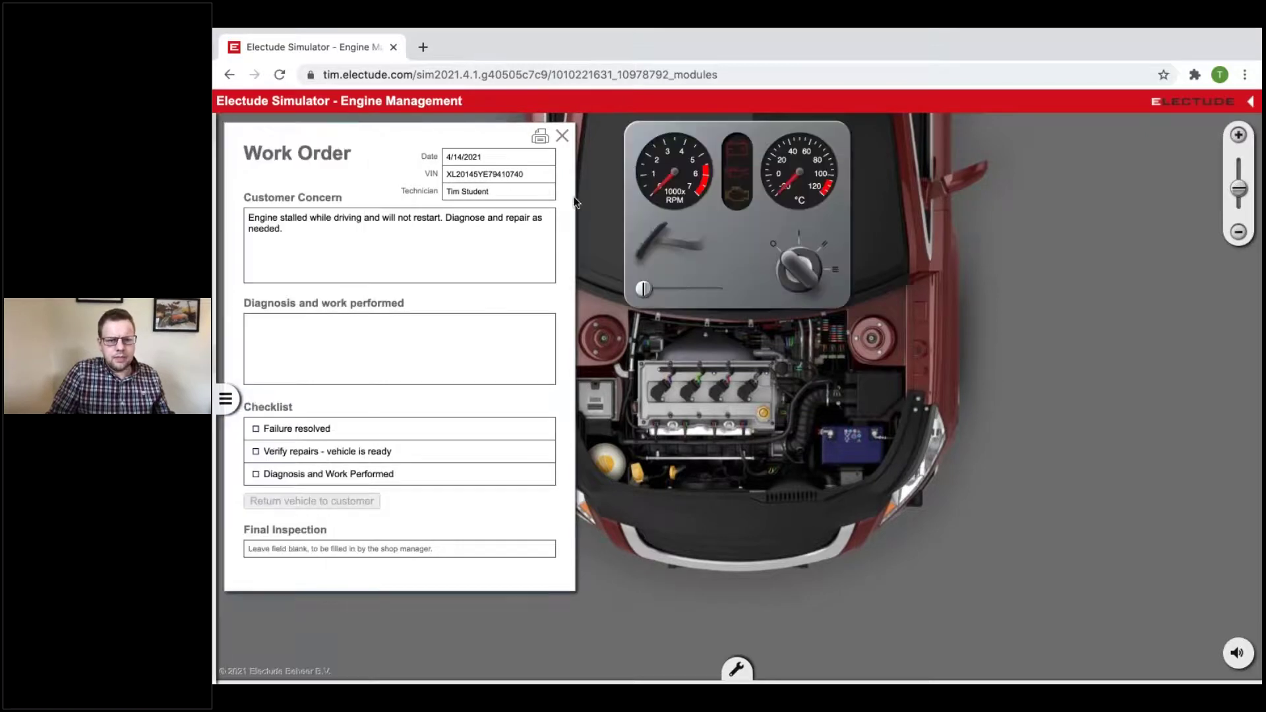
{"action": "right_click", "coordinate": [352, 47]}
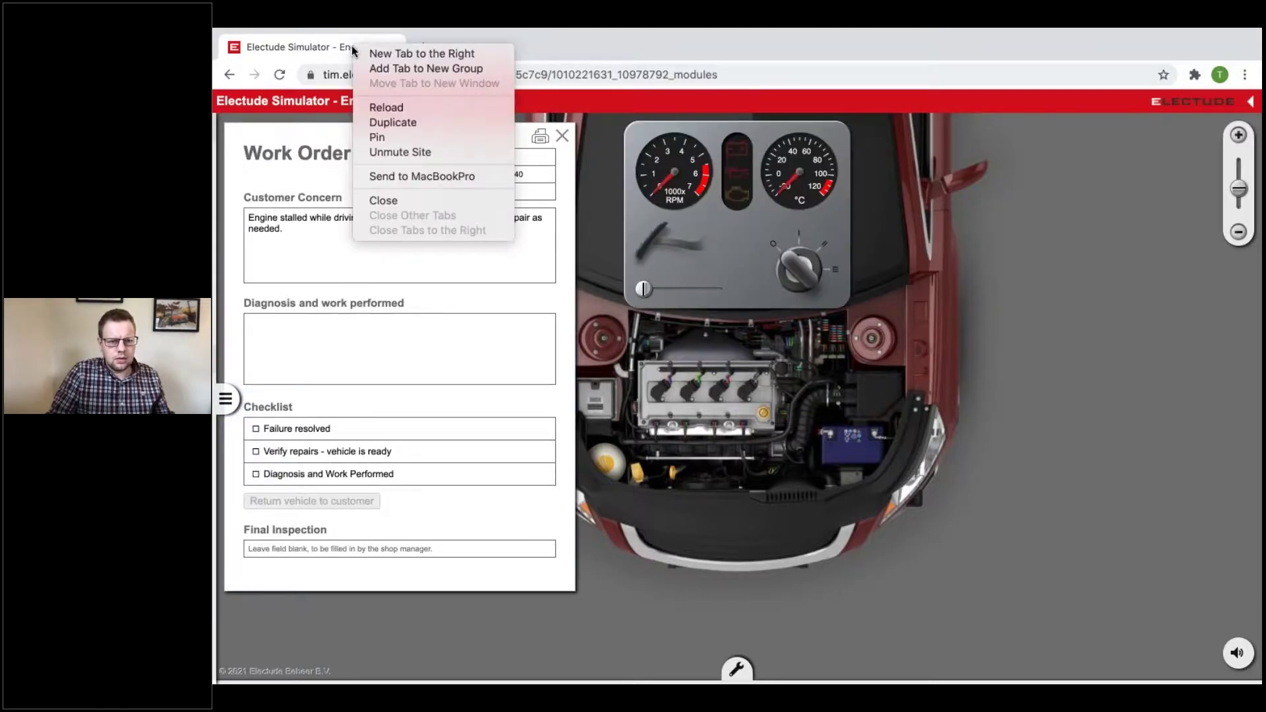
{"action": "left_click", "coordinate": [462, 152]}
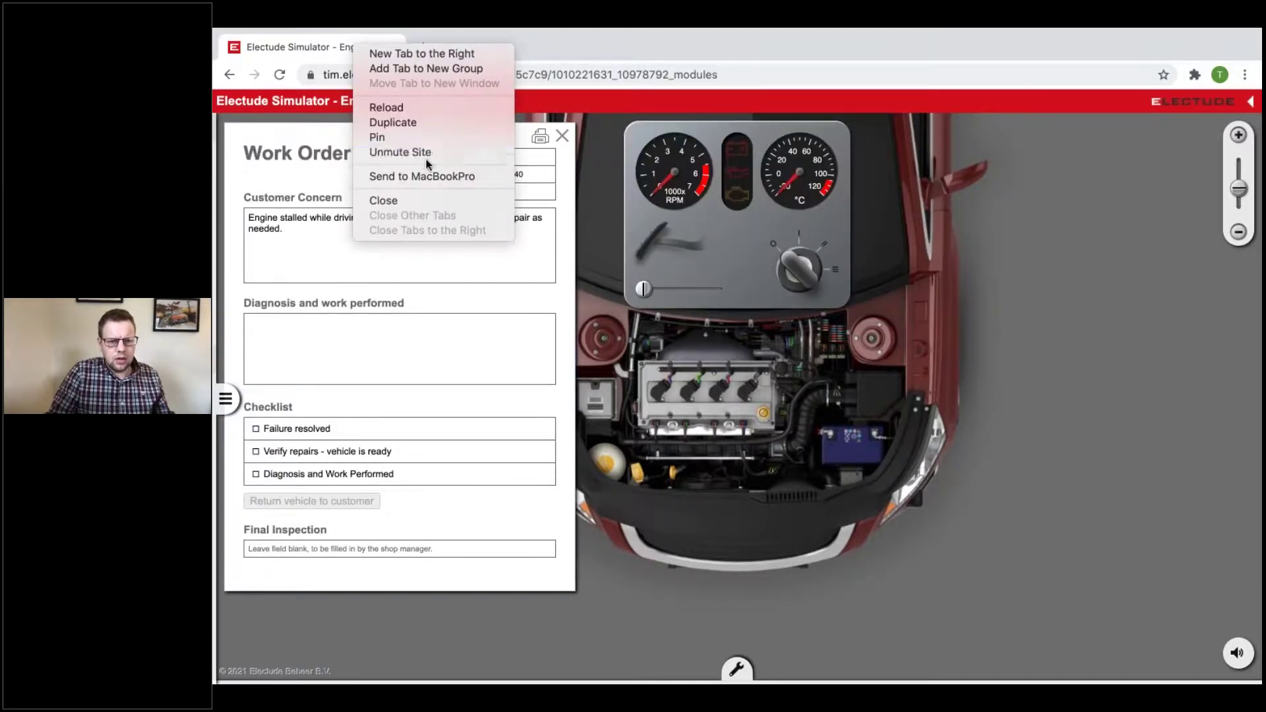
Crank the engine with the ignition key, switch the ignition off, and turn it back to position II
{"action": "left_click", "coordinate": [799, 259]}
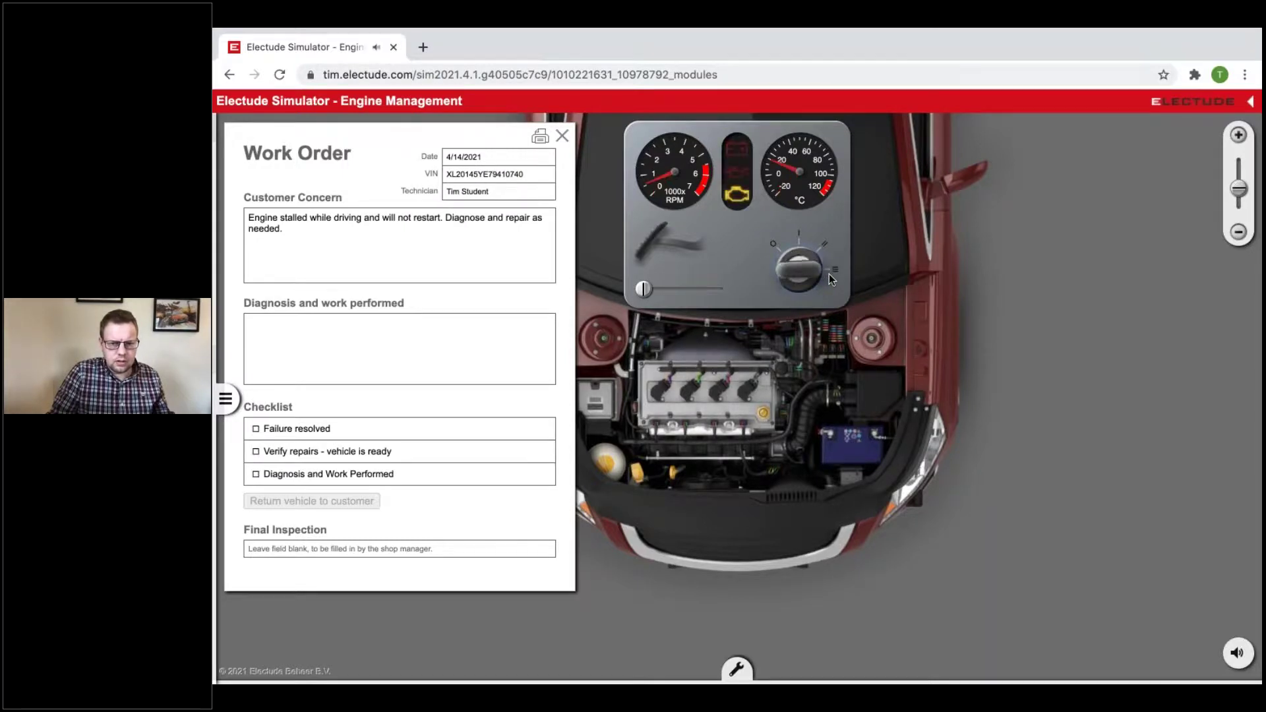
{"action": "left_click", "coordinate": [810, 265]}
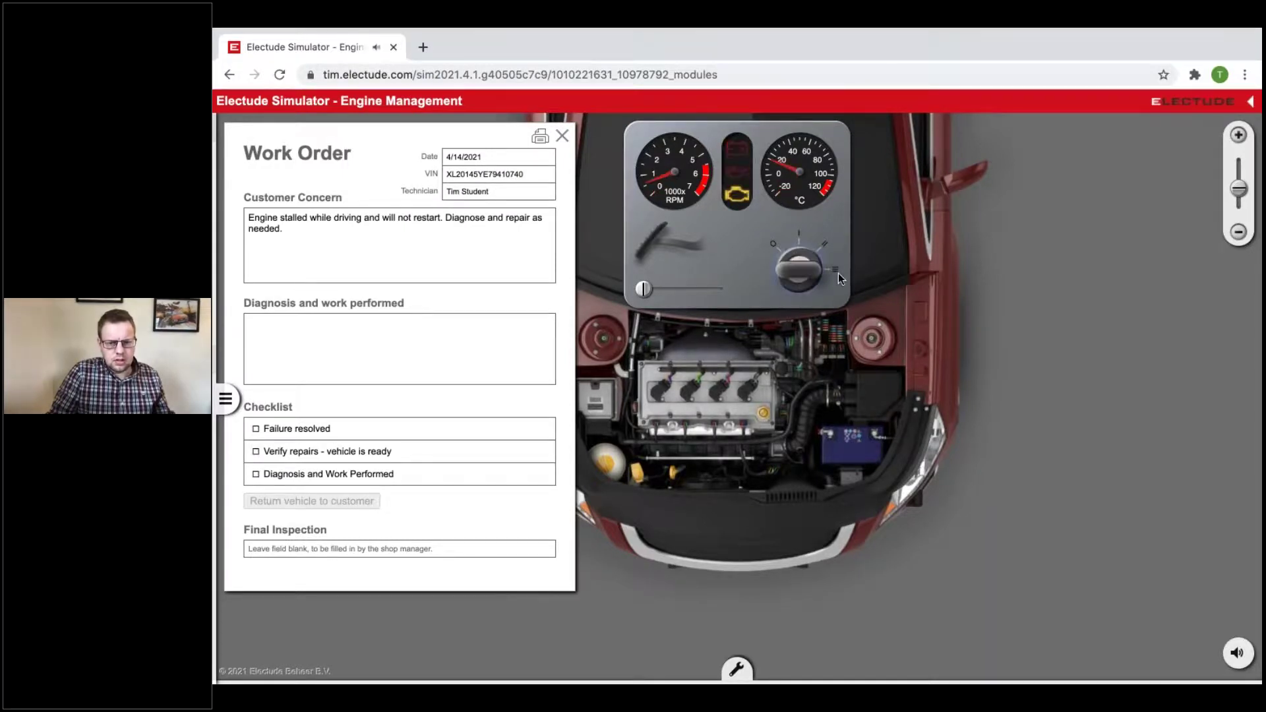
{"action": "left_click", "coordinate": [780, 254]}
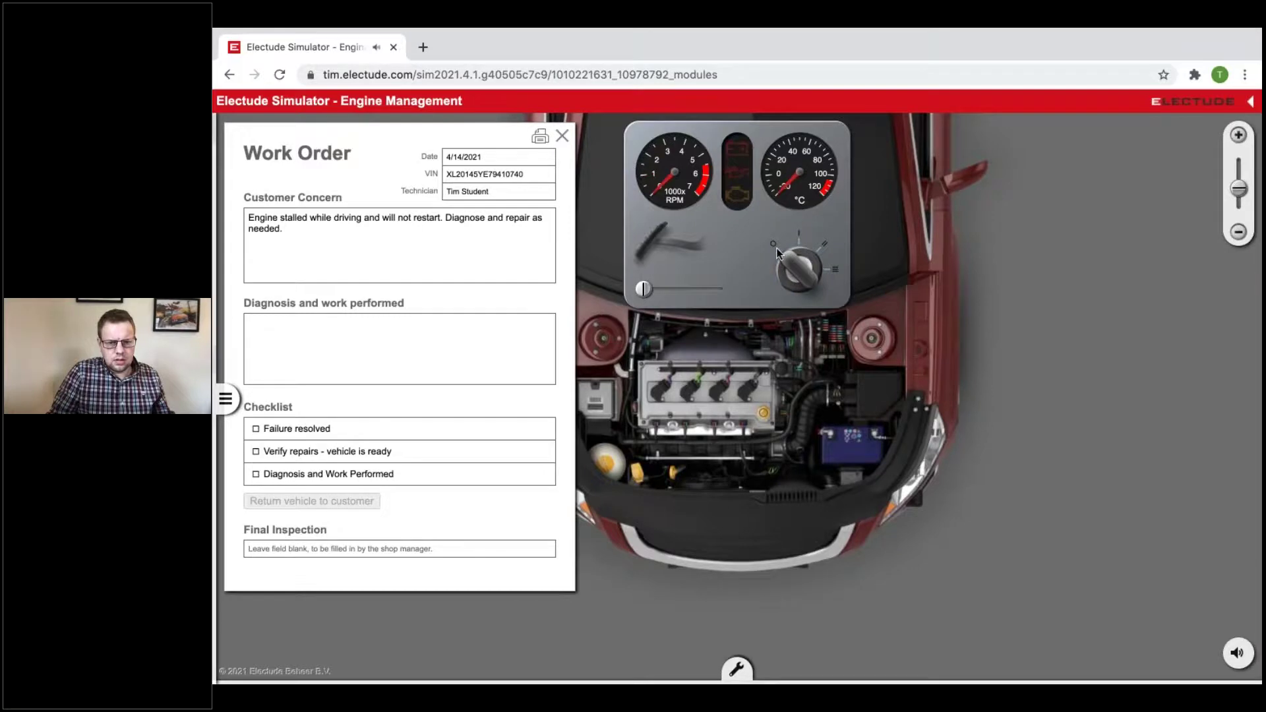
{"action": "left_click", "coordinate": [820, 251]}
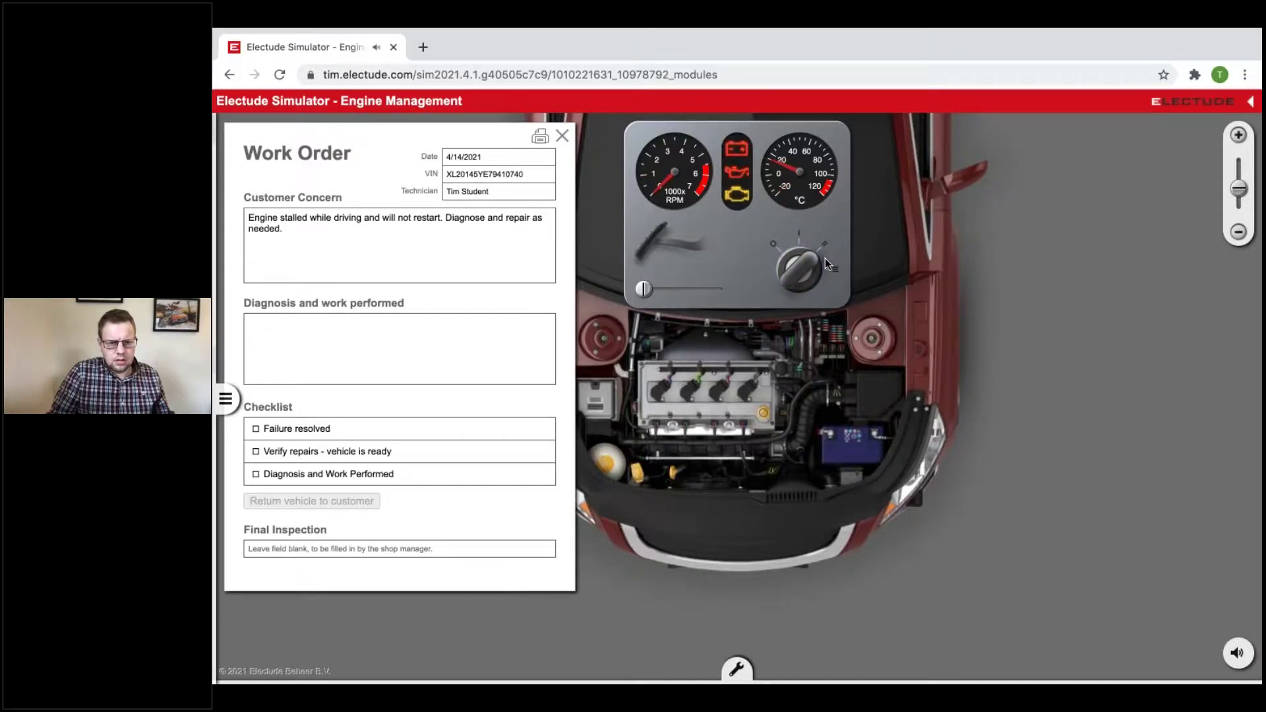
{"action": "left_click", "coordinate": [808, 262]}
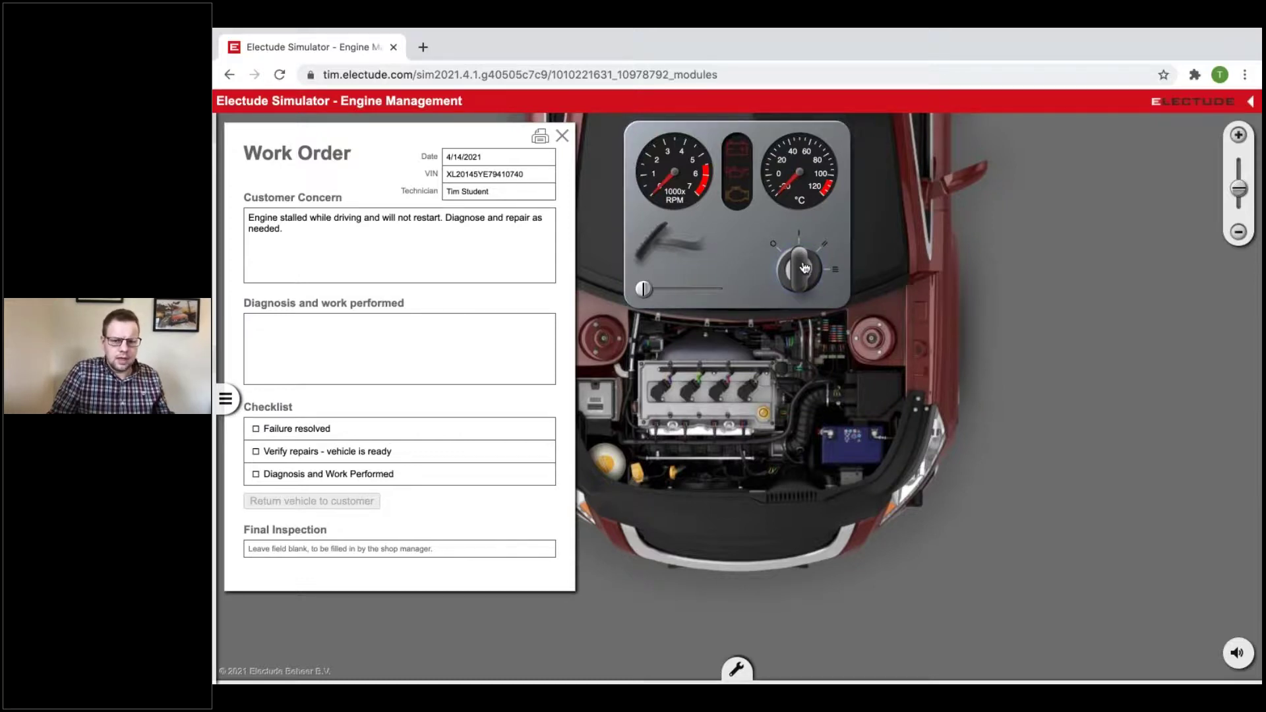
{"action": "left_click", "coordinate": [809, 264]}
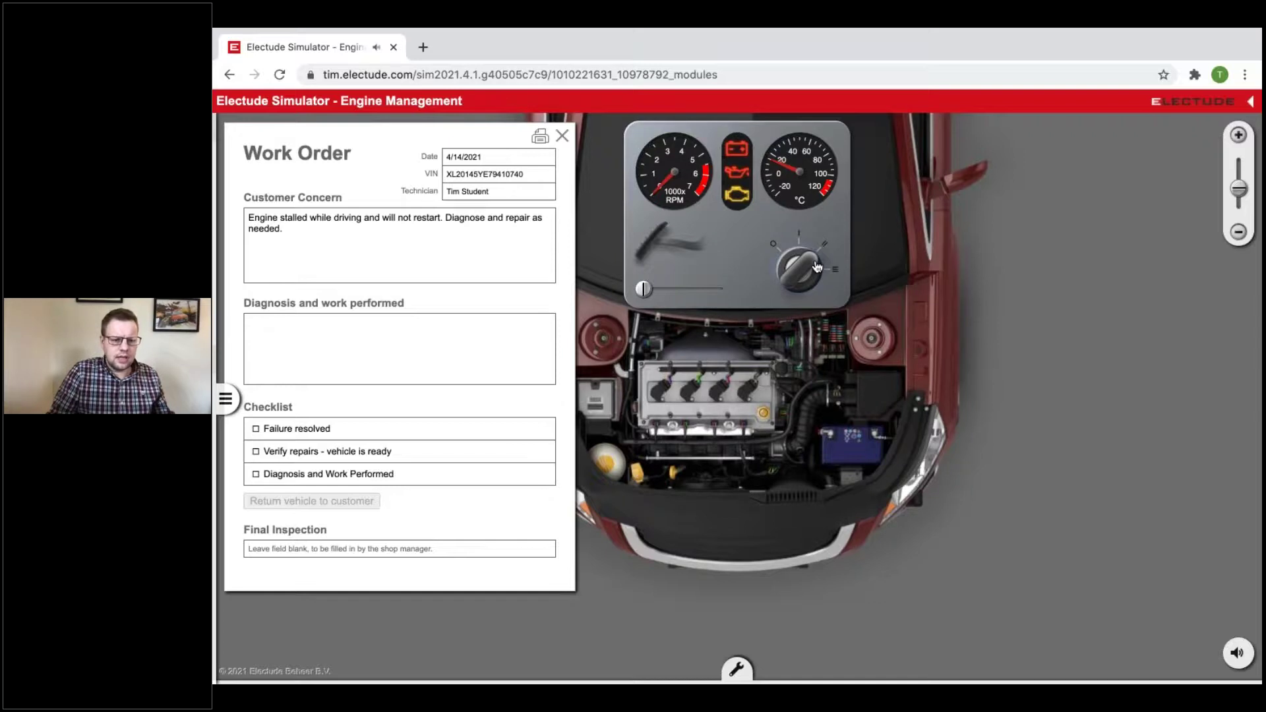
Bring up the Diagnostic Tester, identify the vehicle, and show all fault codes
{"action": "left_click", "coordinate": [226, 398]}
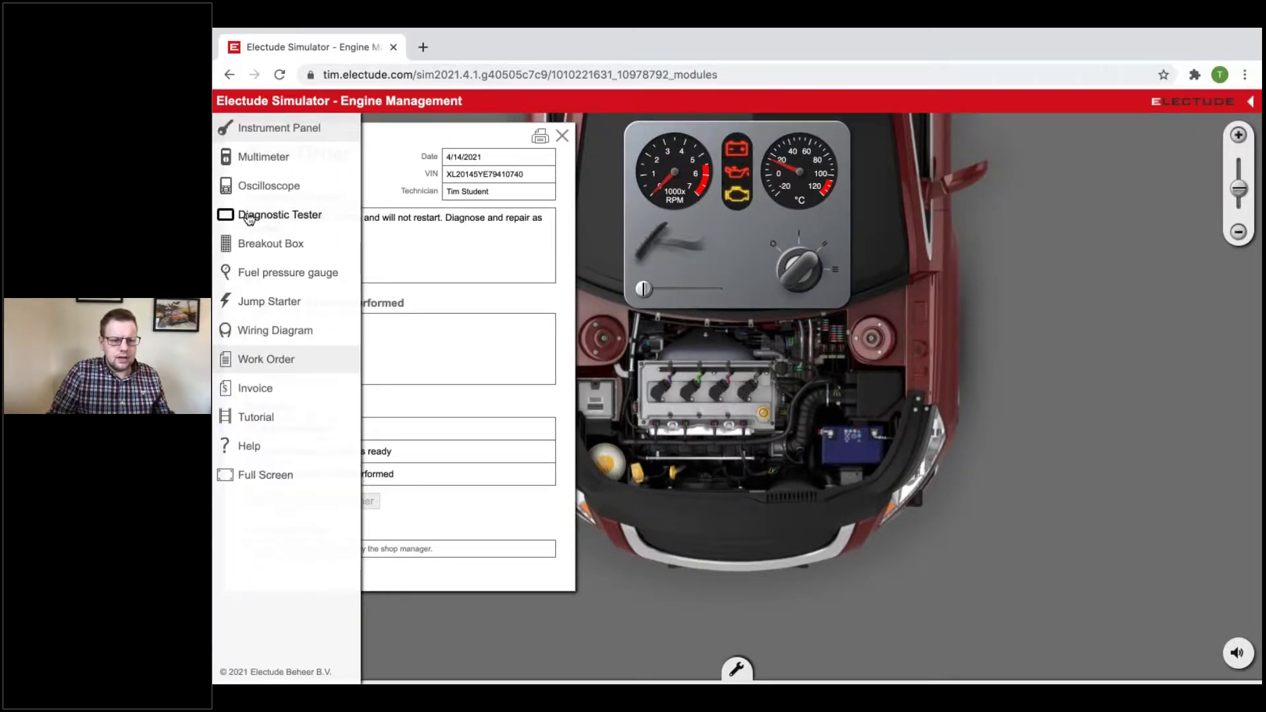
{"action": "left_click", "coordinate": [249, 215]}
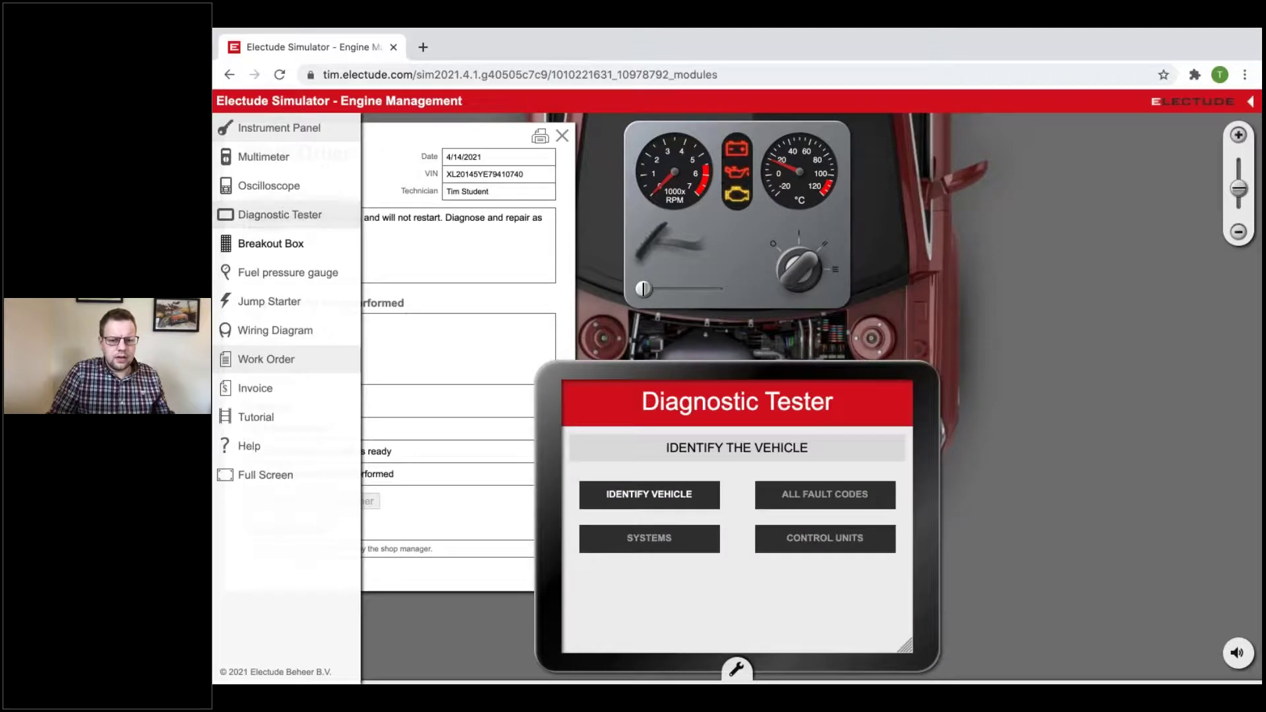
{"action": "left_click", "coordinate": [700, 508]}
{"action": "left_click_drag", "start_coordinate": [648, 366], "coordinate": [544, 231]}
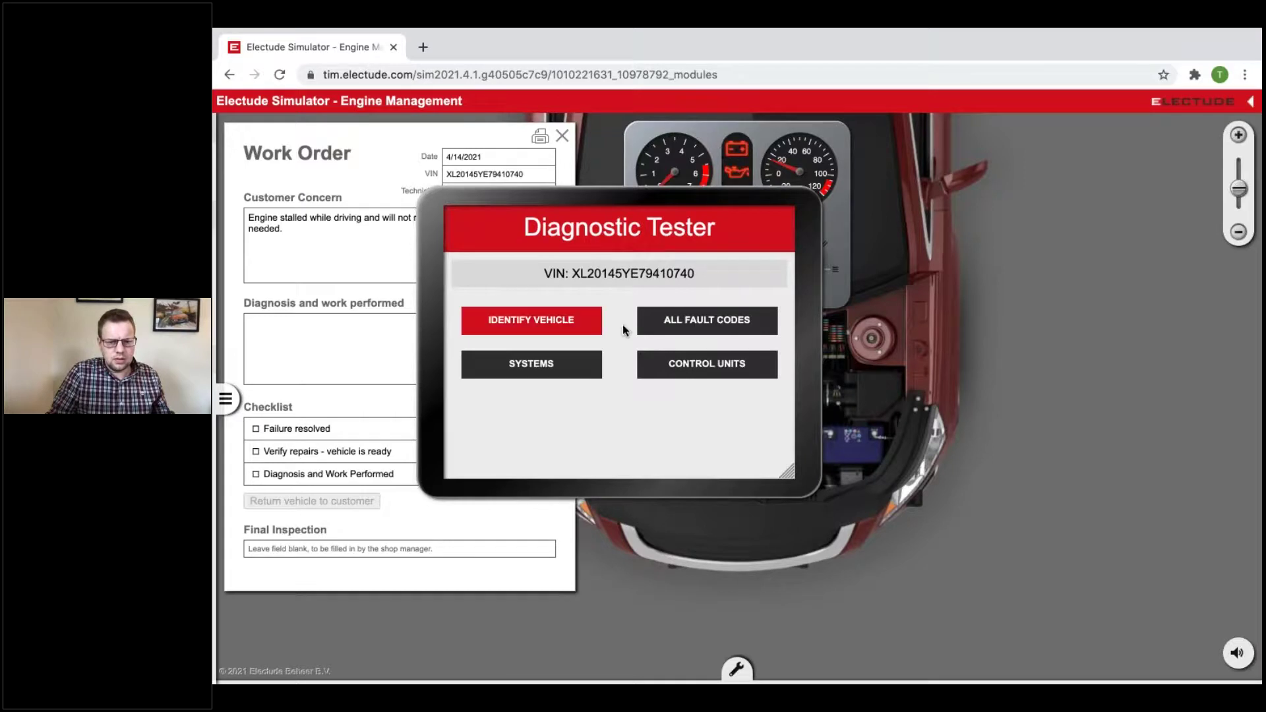
{"action": "left_click", "coordinate": [685, 333]}
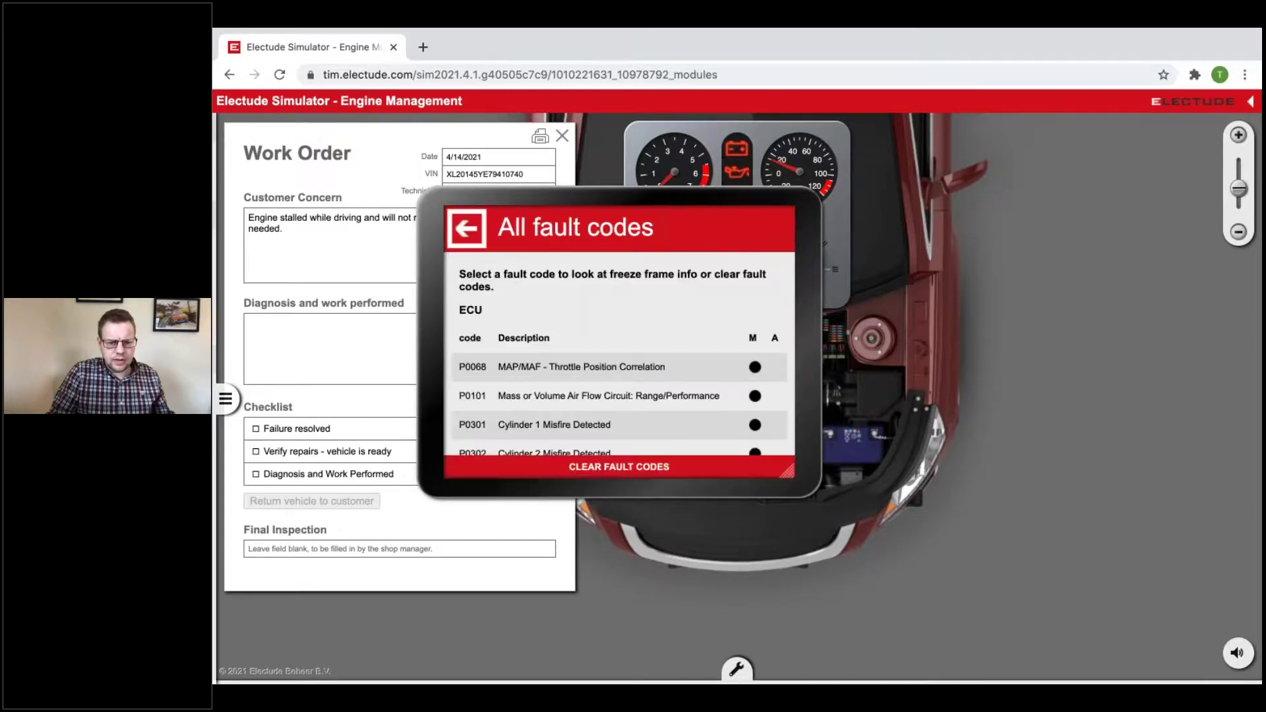
Review the list of stored fault codes for the ECU, TVCM and Gateway
{"action": "scroll", "coordinate": [682, 387], "scroll_direction": "down", "scroll_amount": 3}
{"action": "scroll", "coordinate": [682, 387], "scroll_direction": "up", "scroll_amount": 3}
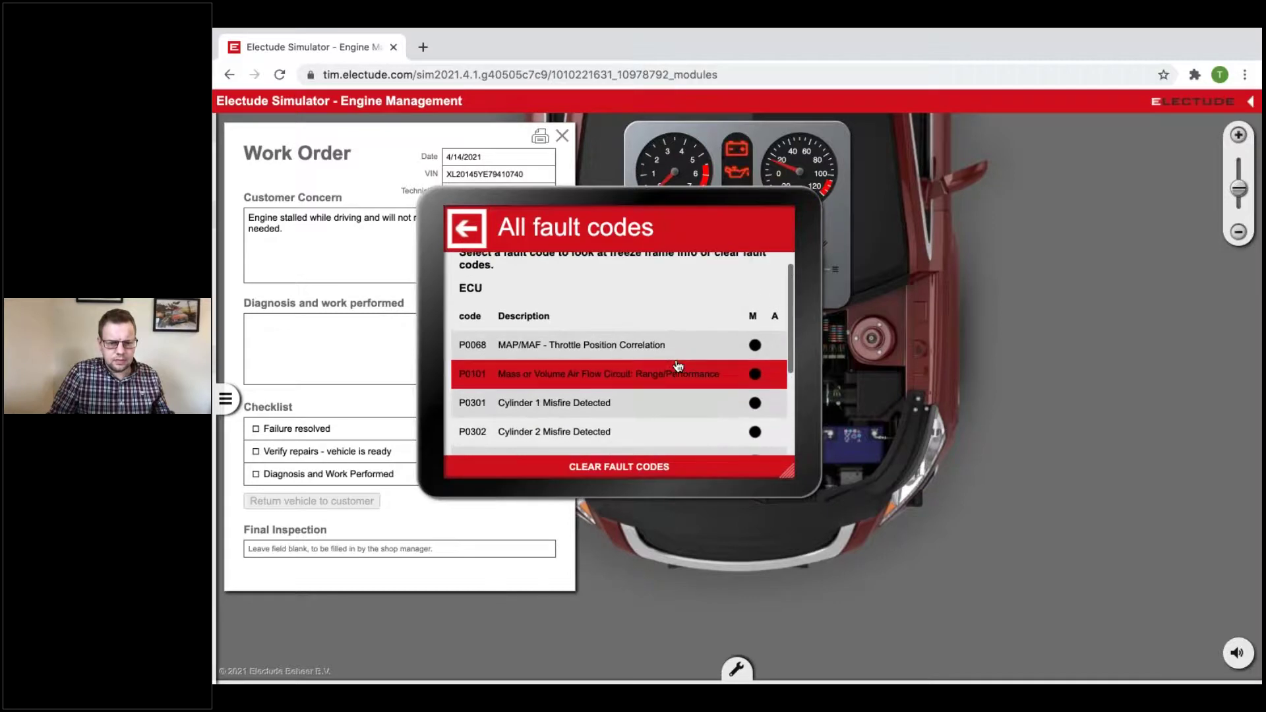
{"action": "scroll", "coordinate": [678, 367], "scroll_direction": "down", "scroll_amount": 2}
{"action": "scroll", "coordinate": [620, 356], "scroll_direction": "down", "scroll_amount": 3}
{"action": "scroll", "coordinate": [620, 356], "scroll_direction": "down", "scroll_amount": 1}
{"action": "scroll", "coordinate": [620, 356], "scroll_direction": "up", "scroll_amount": 2}
{"action": "scroll", "coordinate": [660, 369], "scroll_direction": "up", "scroll_amount": 3}
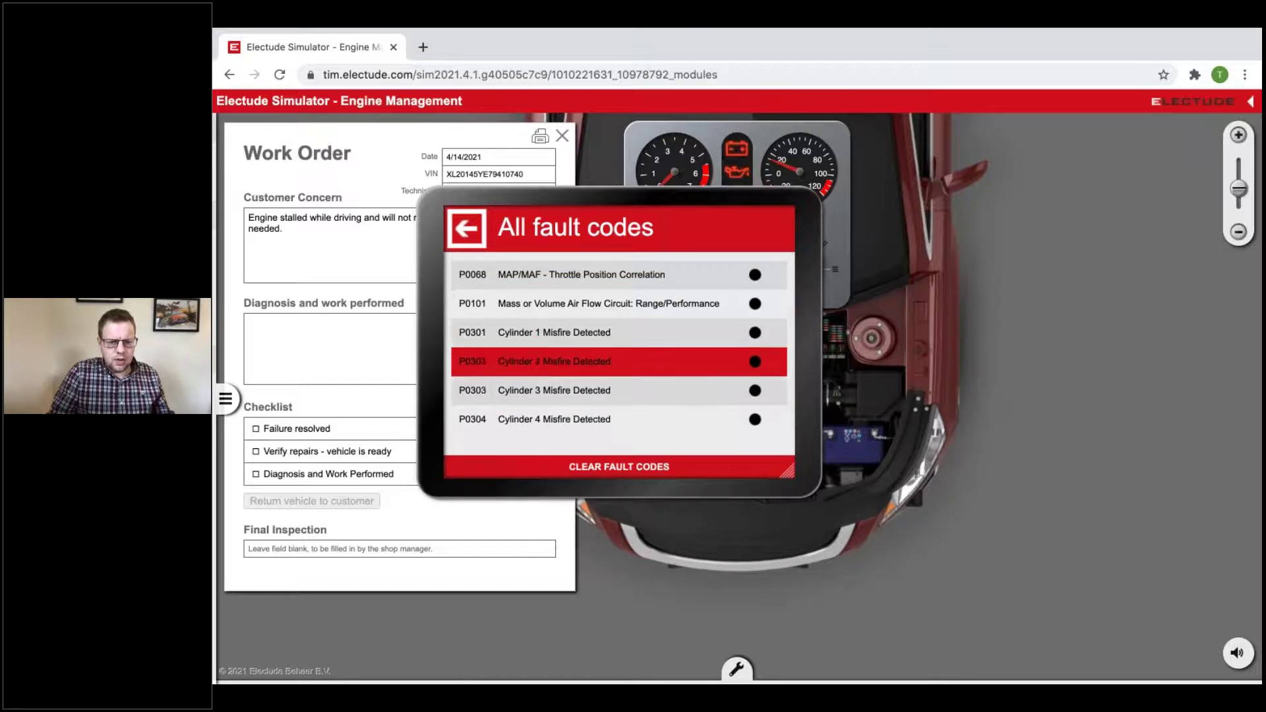
{"action": "scroll", "coordinate": [539, 384], "scroll_direction": "up", "scroll_amount": 2}
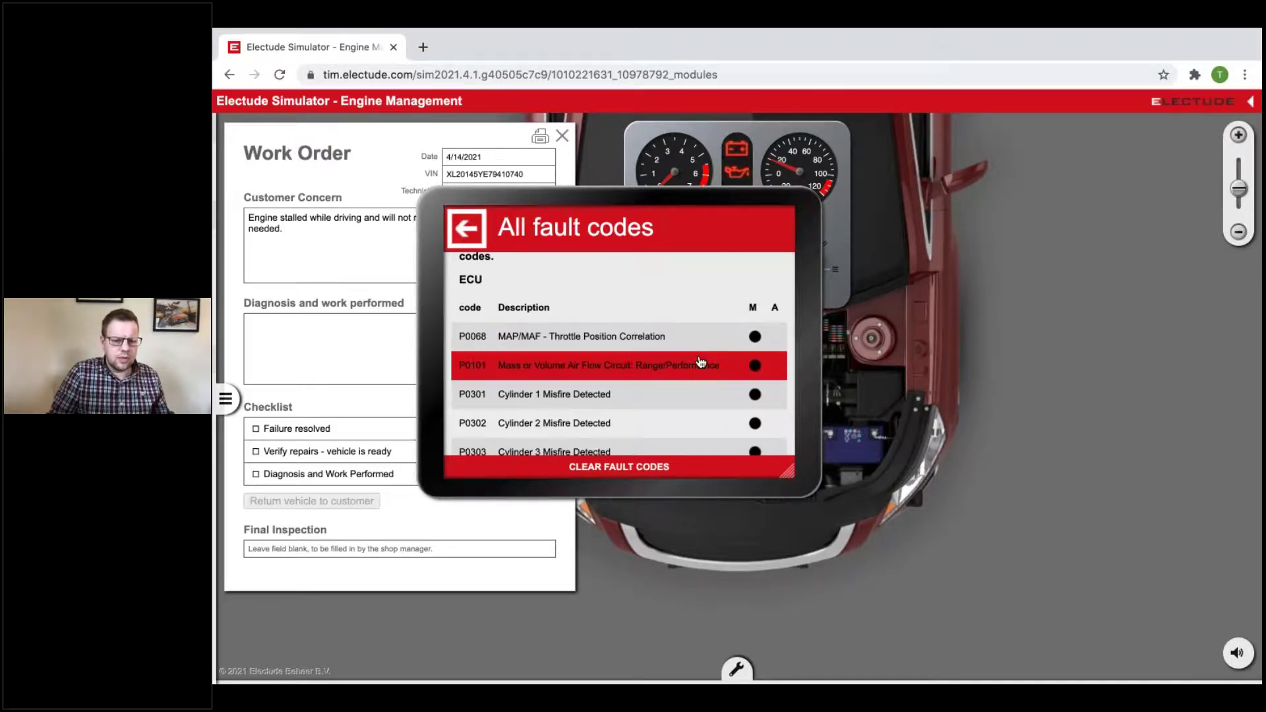
{"action": "scroll", "coordinate": [699, 363], "scroll_direction": "down", "scroll_amount": 5}
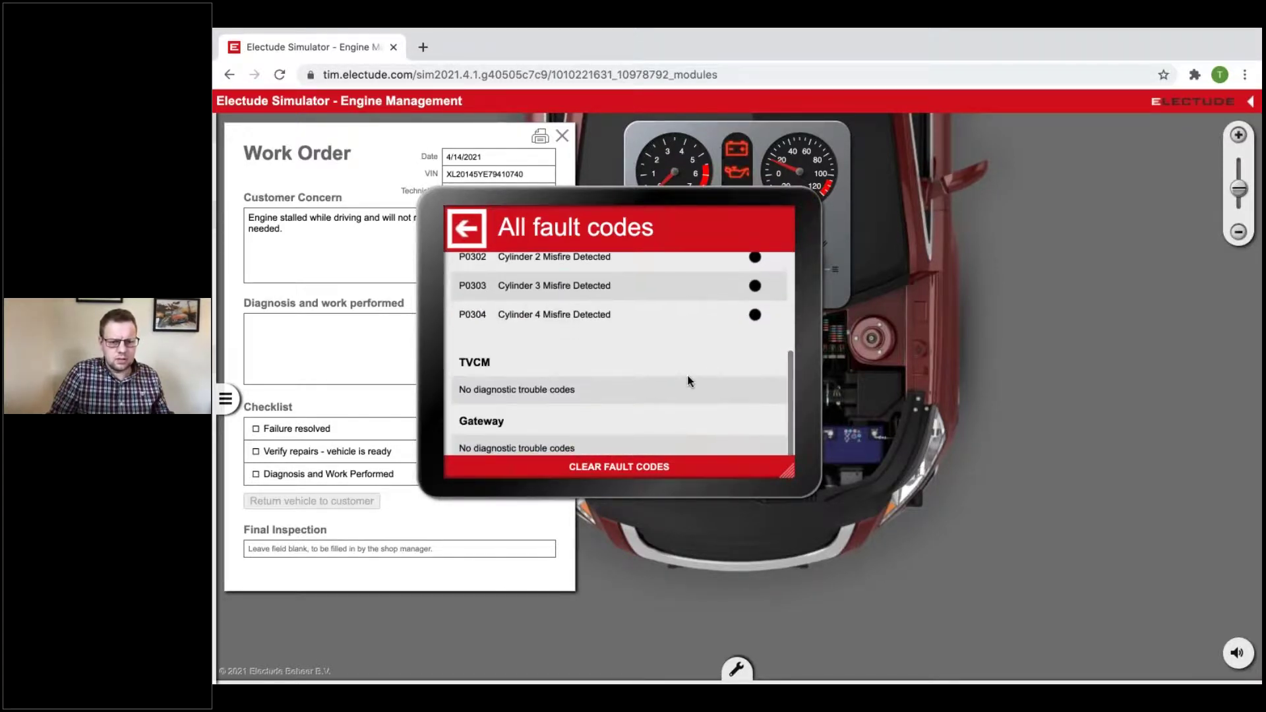
{"action": "scroll", "coordinate": [555, 346], "scroll_direction": "up", "scroll_amount": 3}
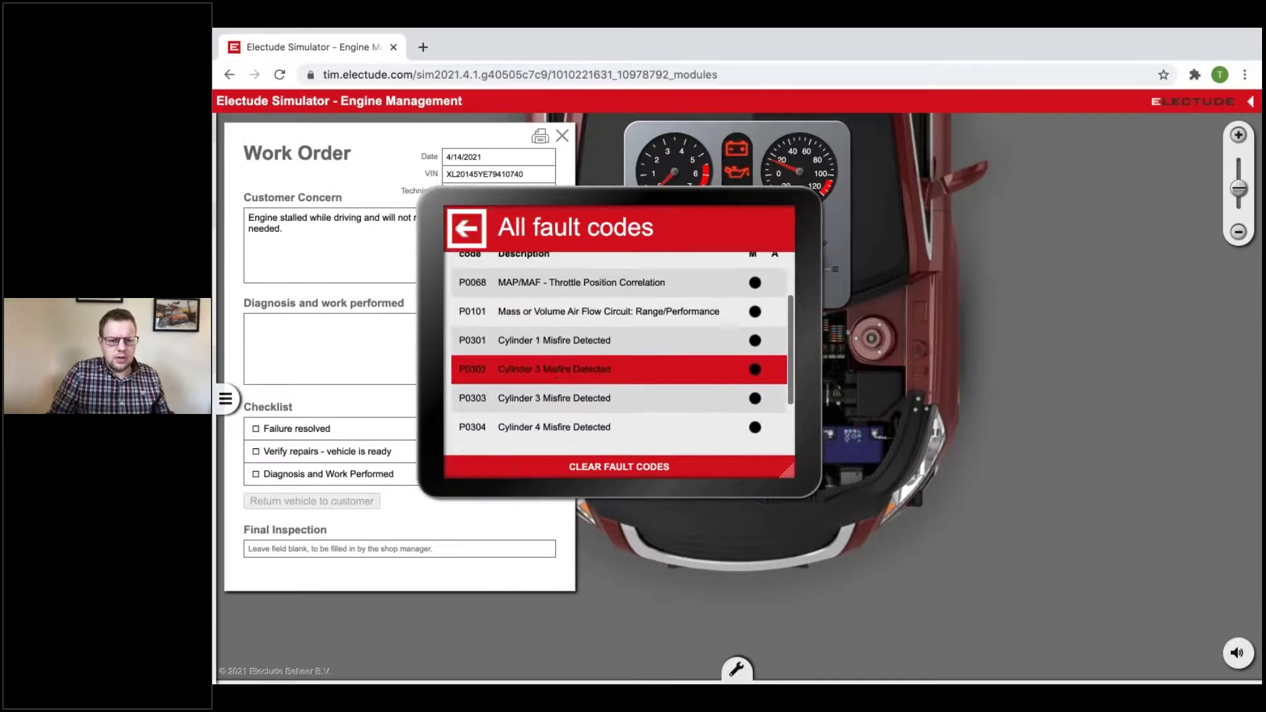
Examine the freeze frame data of fault code P0068 and return to the tester's main screen
{"action": "left_click", "coordinate": [589, 343]}
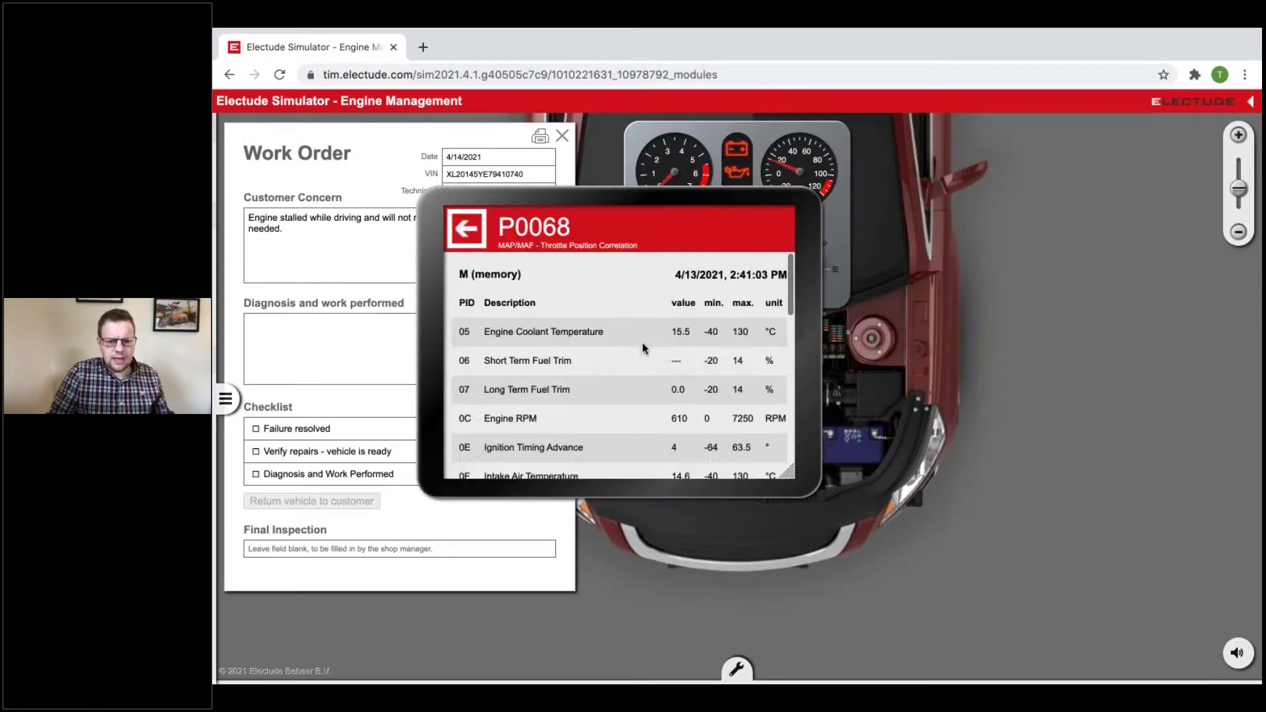
{"action": "scroll", "coordinate": [725, 428], "scroll_direction": "down", "scroll_amount": 5}
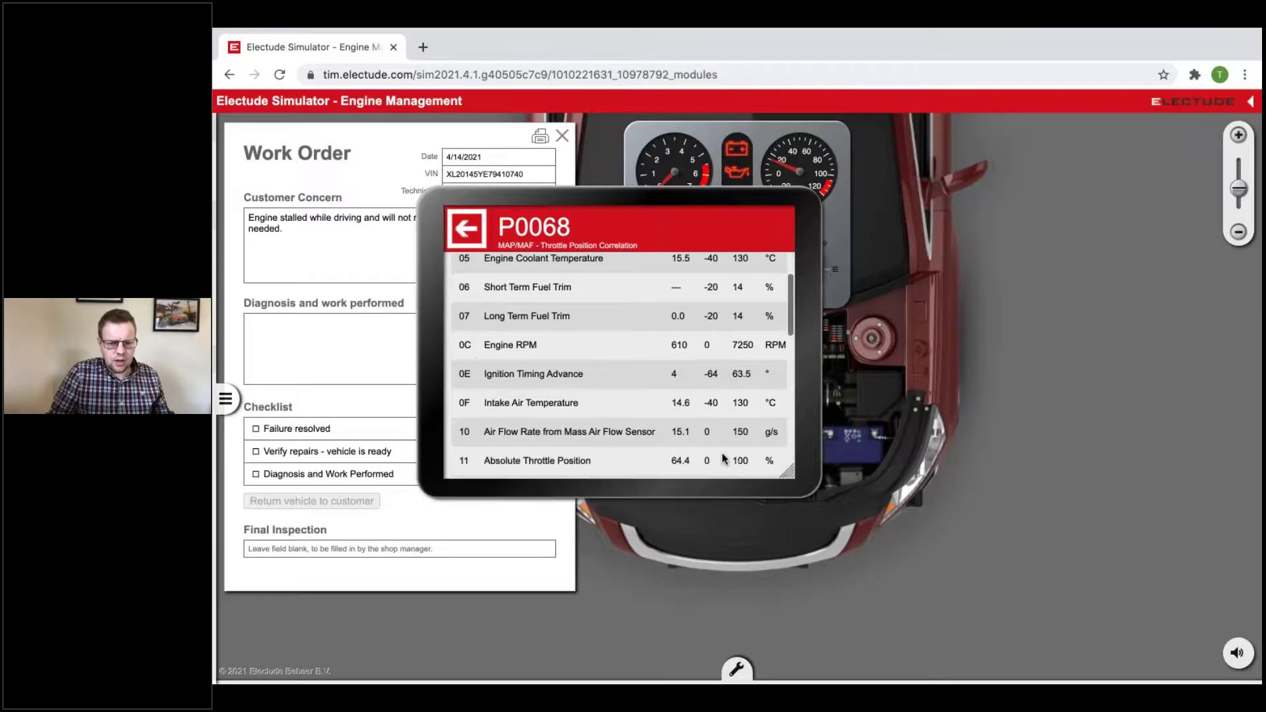
{"action": "scroll", "coordinate": [722, 452], "scroll_direction": "down", "scroll_amount": 2}
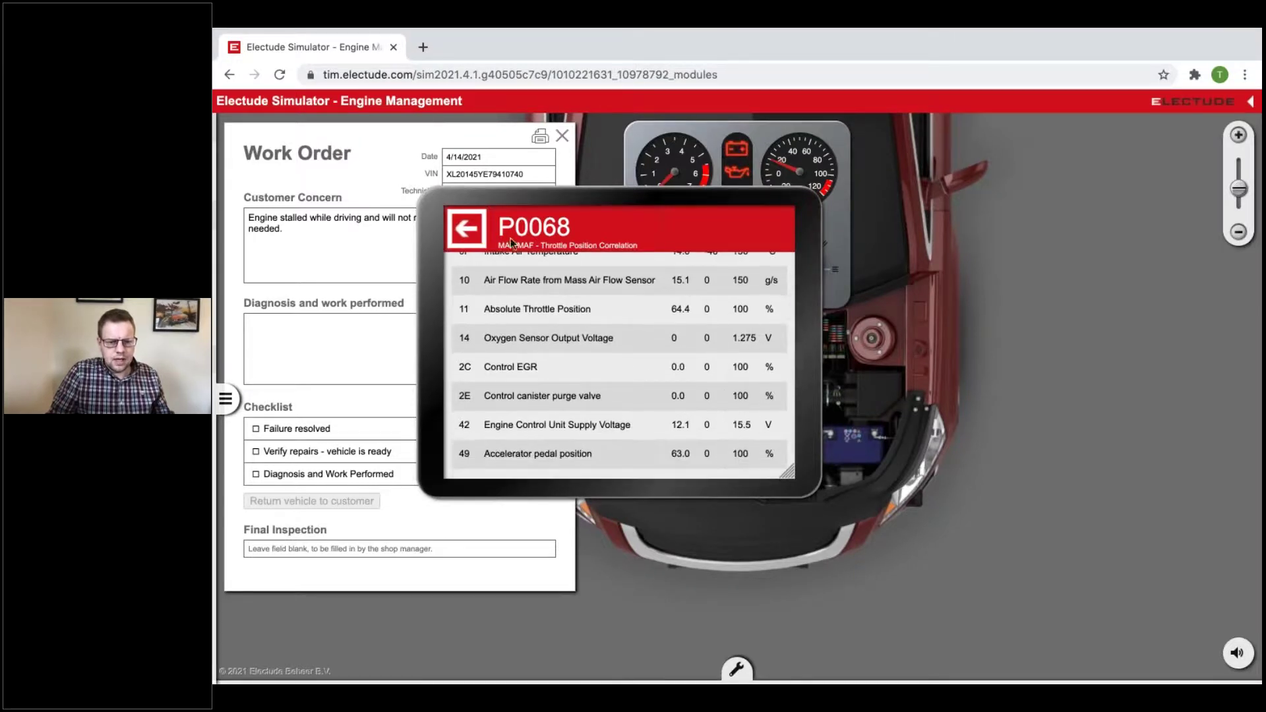
{"action": "left_click", "coordinate": [466, 229]}
{"action": "left_click", "coordinate": [466, 228]}
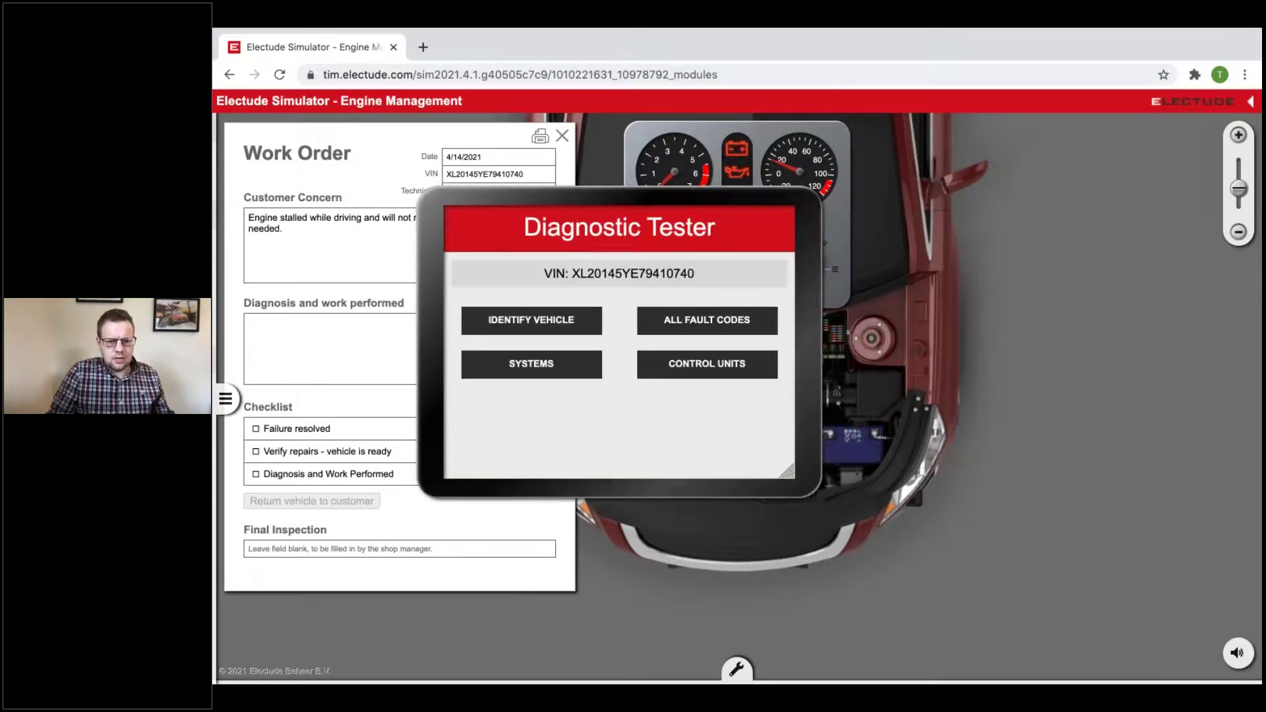
Uncover the car view and connect both multimeter probes to the fuel pump connector, with the meter set to the 20 V range
{"action": "left_click_drag", "start_coordinate": [813, 275], "coordinate": [536, 330]}
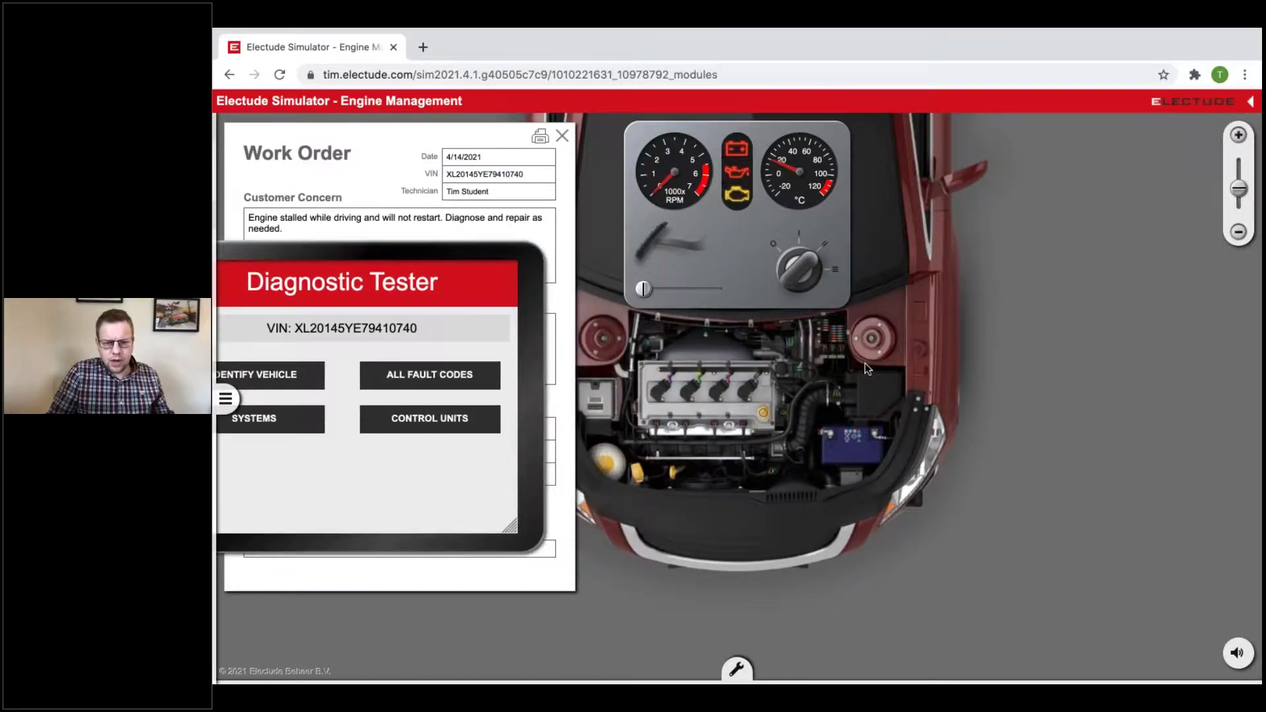
{"action": "scroll", "coordinate": [865, 363], "scroll_direction": "down", "scroll_amount": 5}
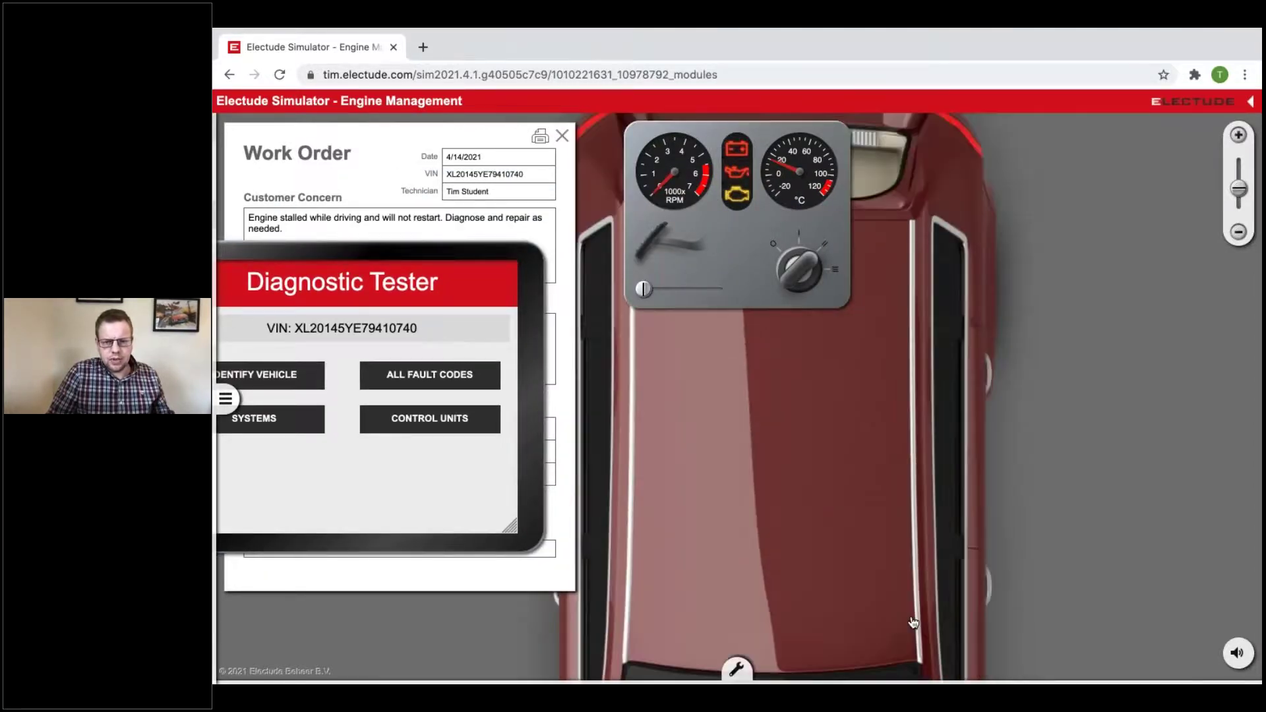
{"action": "scroll", "coordinate": [865, 370], "scroll_direction": "up", "scroll_amount": 5}
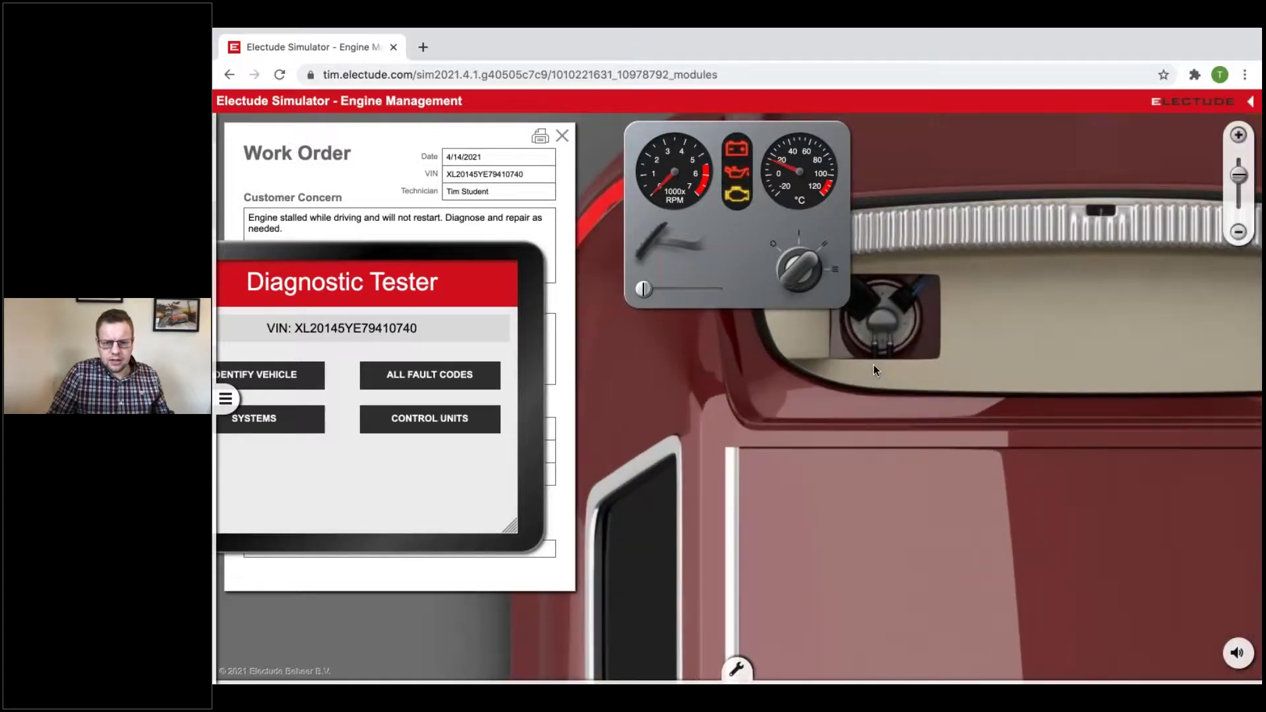
{"action": "scroll", "coordinate": [873, 364], "scroll_direction": "up", "scroll_amount": 3}
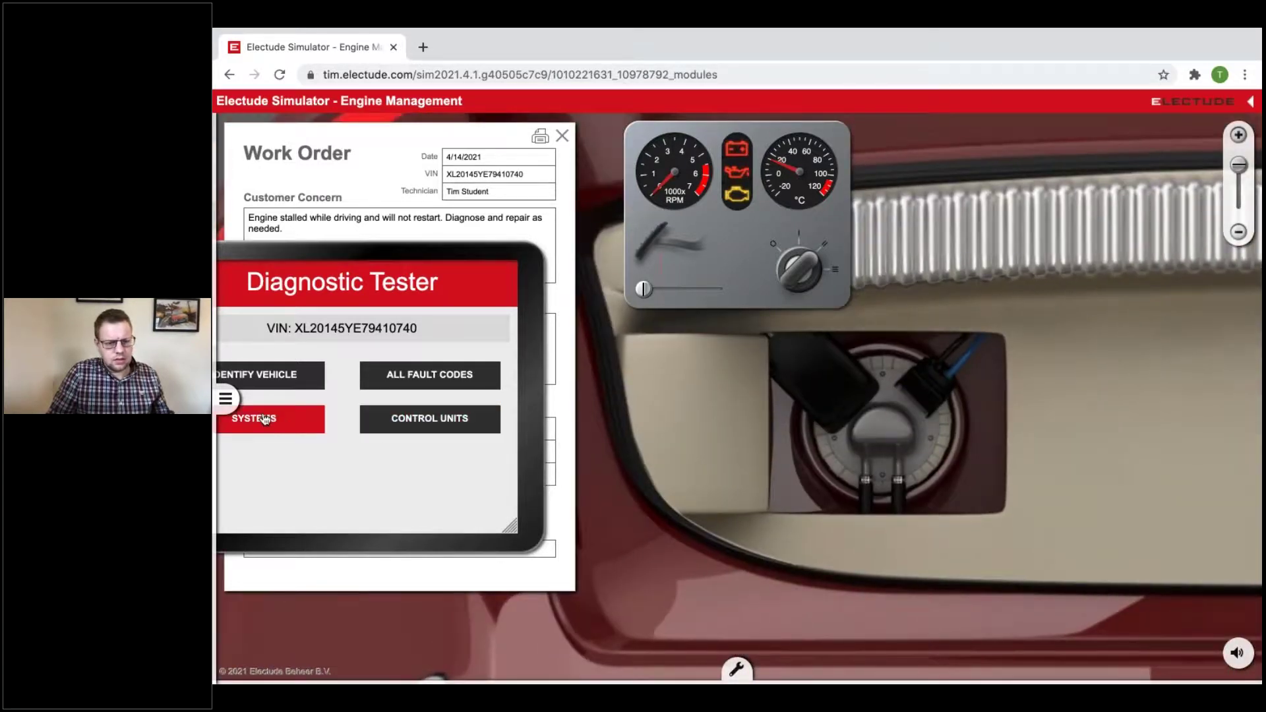
{"action": "left_click", "coordinate": [225, 399]}
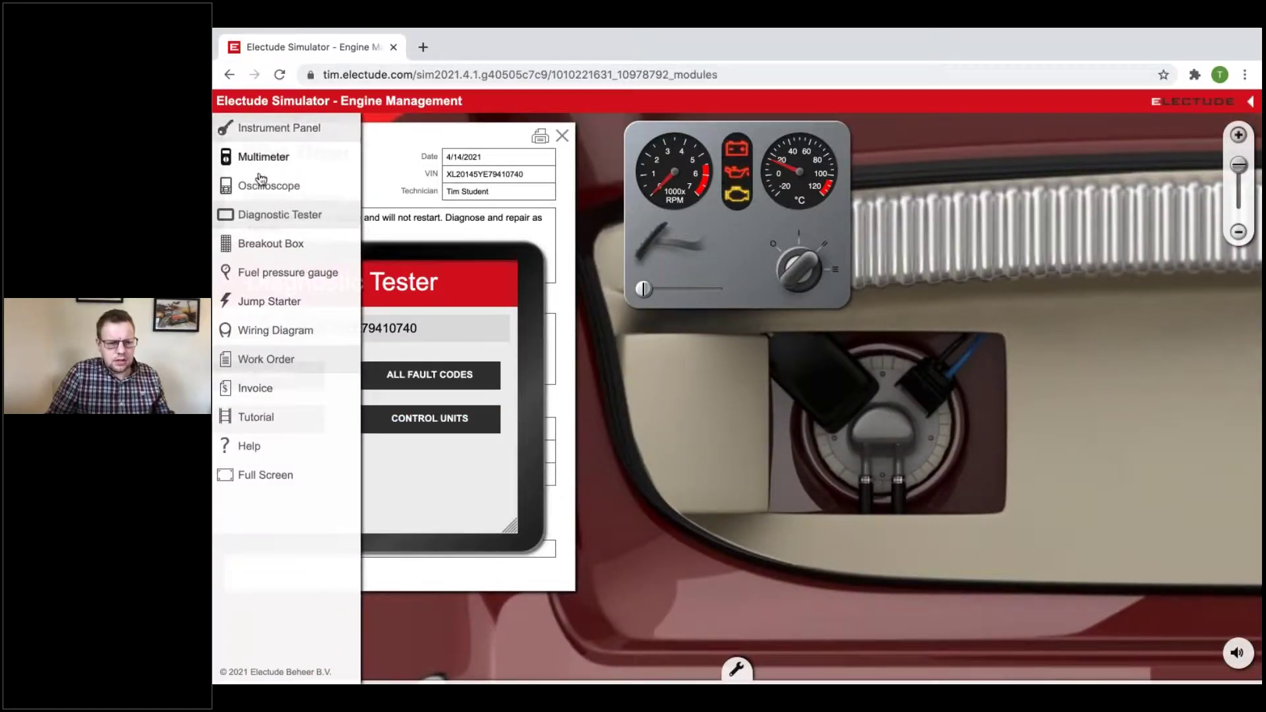
{"action": "left_click", "coordinate": [295, 158]}
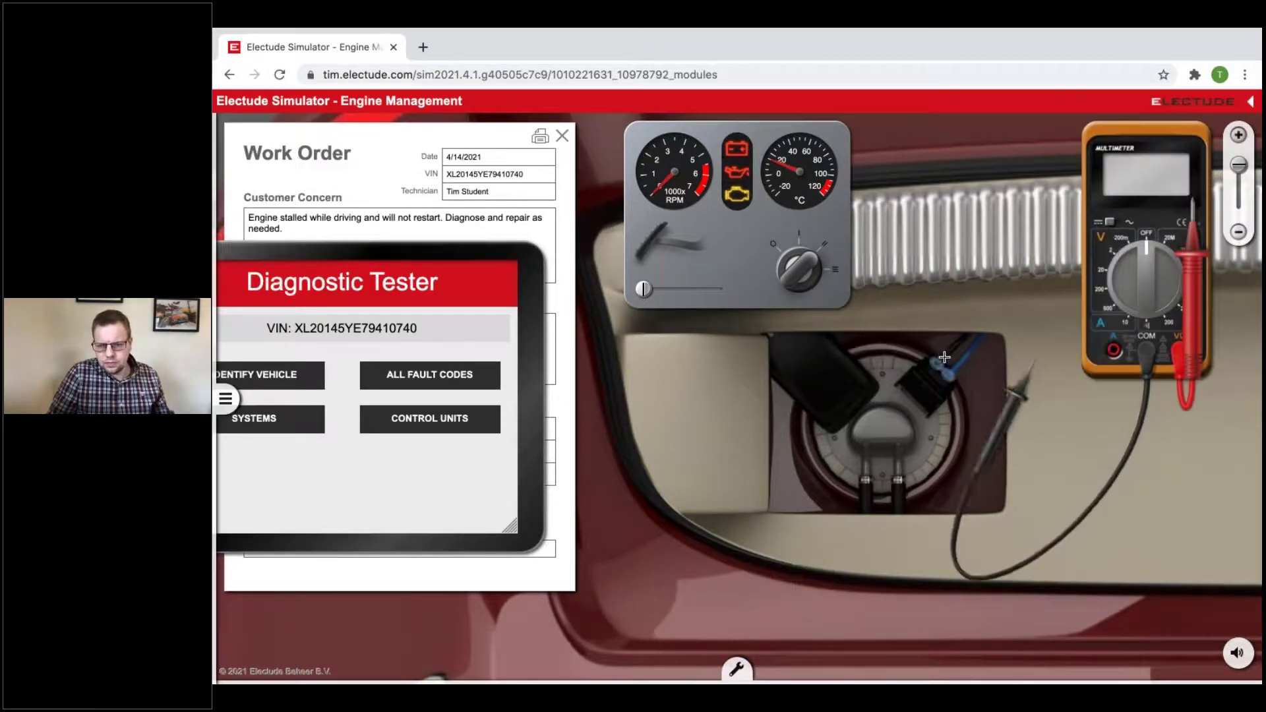
{"action": "left_click", "coordinate": [972, 359]}
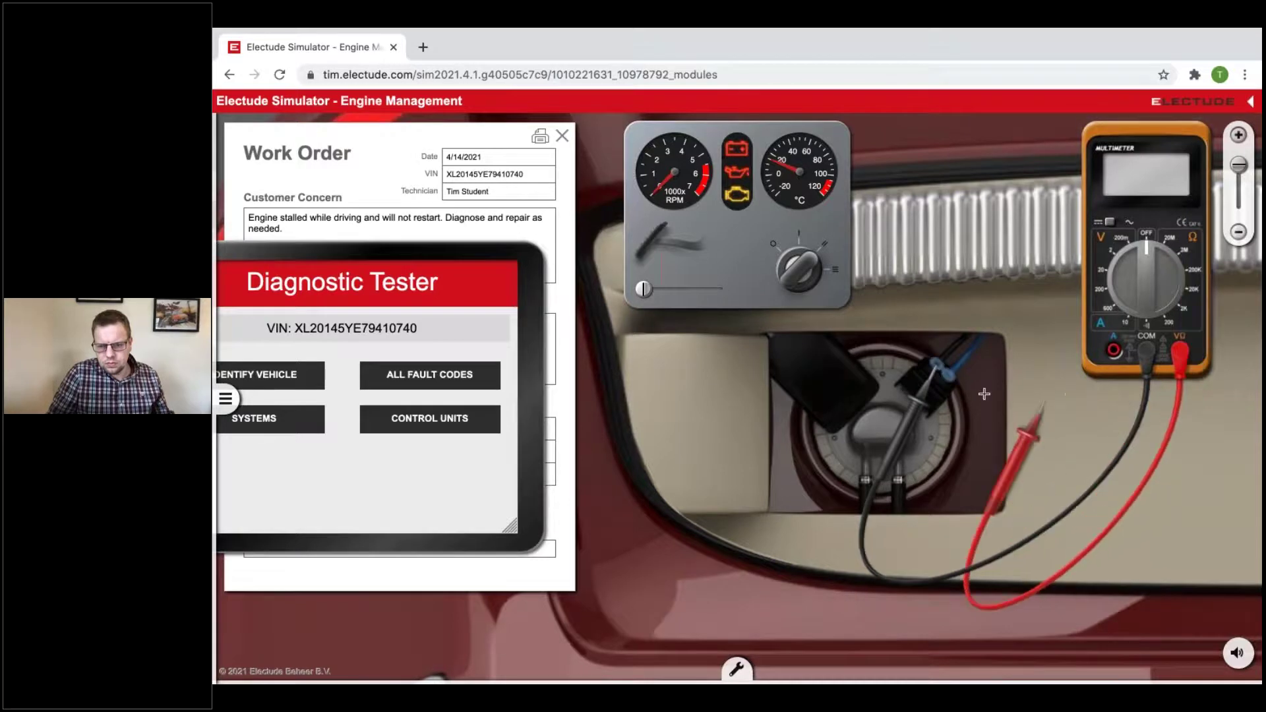
{"action": "left_click", "coordinate": [969, 368]}
{"action": "left_click_drag", "start_coordinate": [1134, 268], "coordinate": [1127, 277]}
Switch the ignition off, add the fuel pressure gauge, and turn the key back to position II to check the fuel supply
{"action": "left_click", "coordinate": [803, 264]}
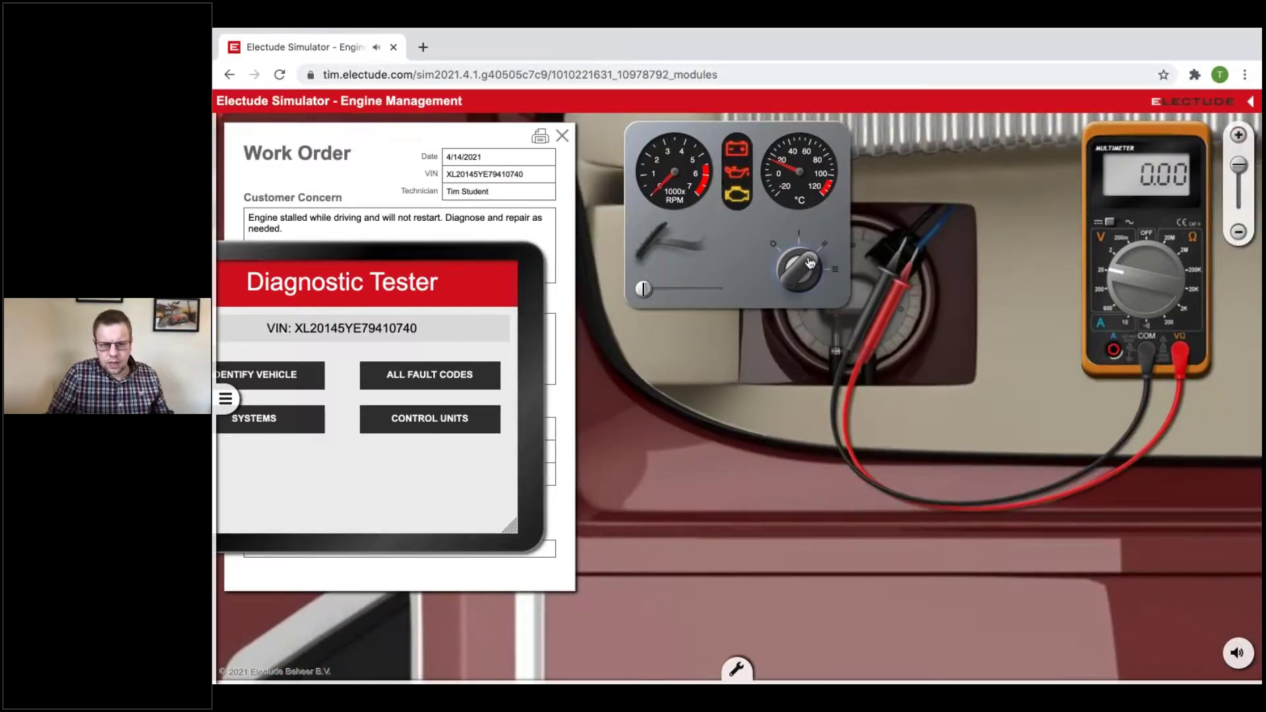
{"action": "left_click", "coordinate": [810, 263]}
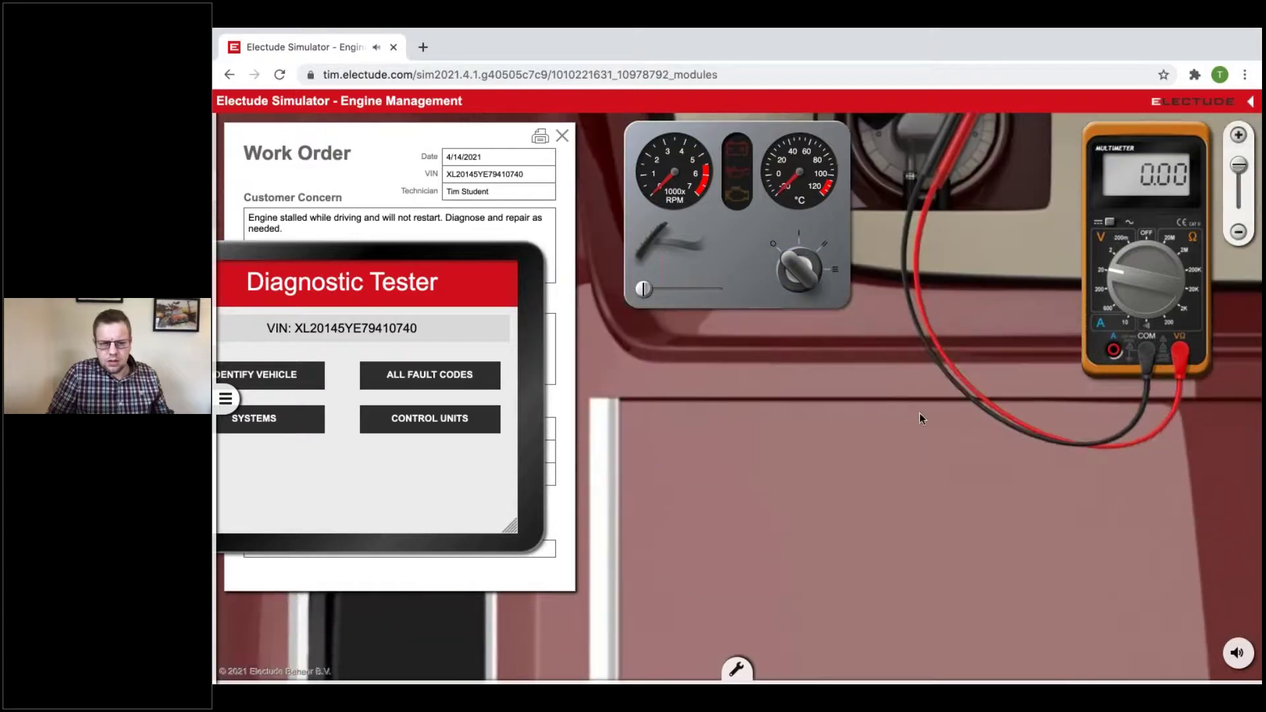
{"action": "left_click", "coordinate": [225, 398]}
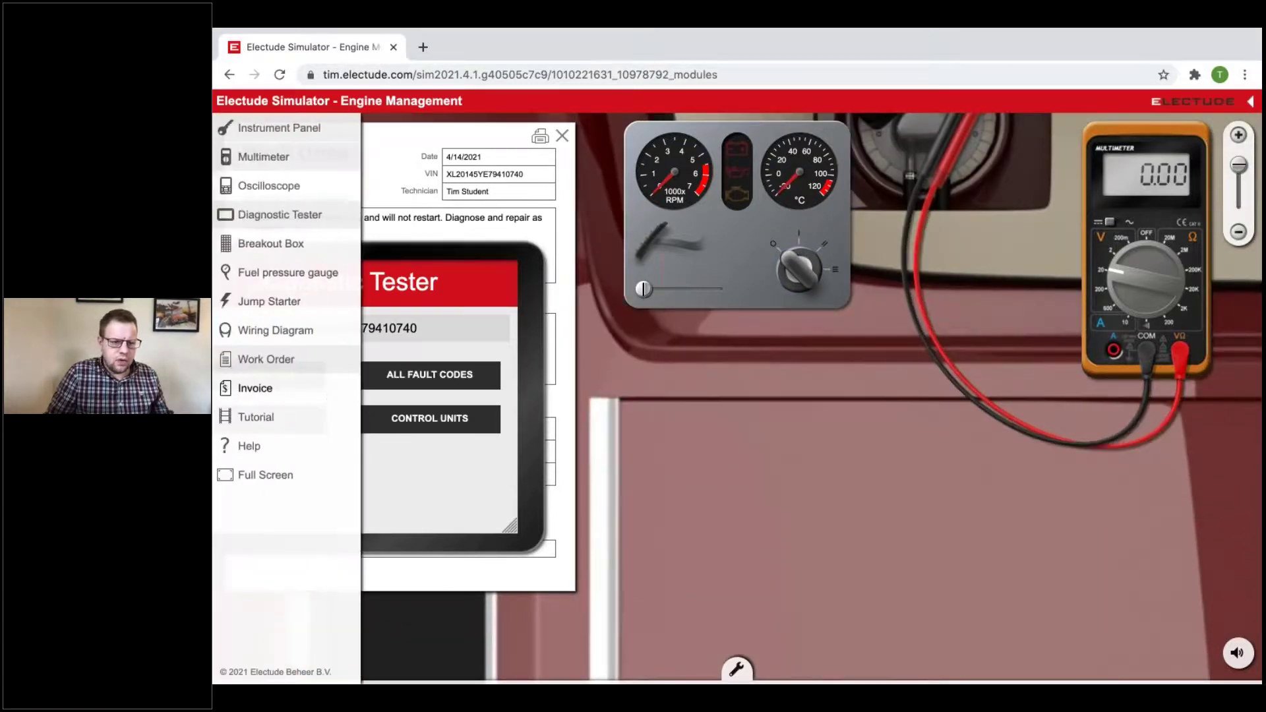
{"action": "left_click", "coordinate": [249, 274]}
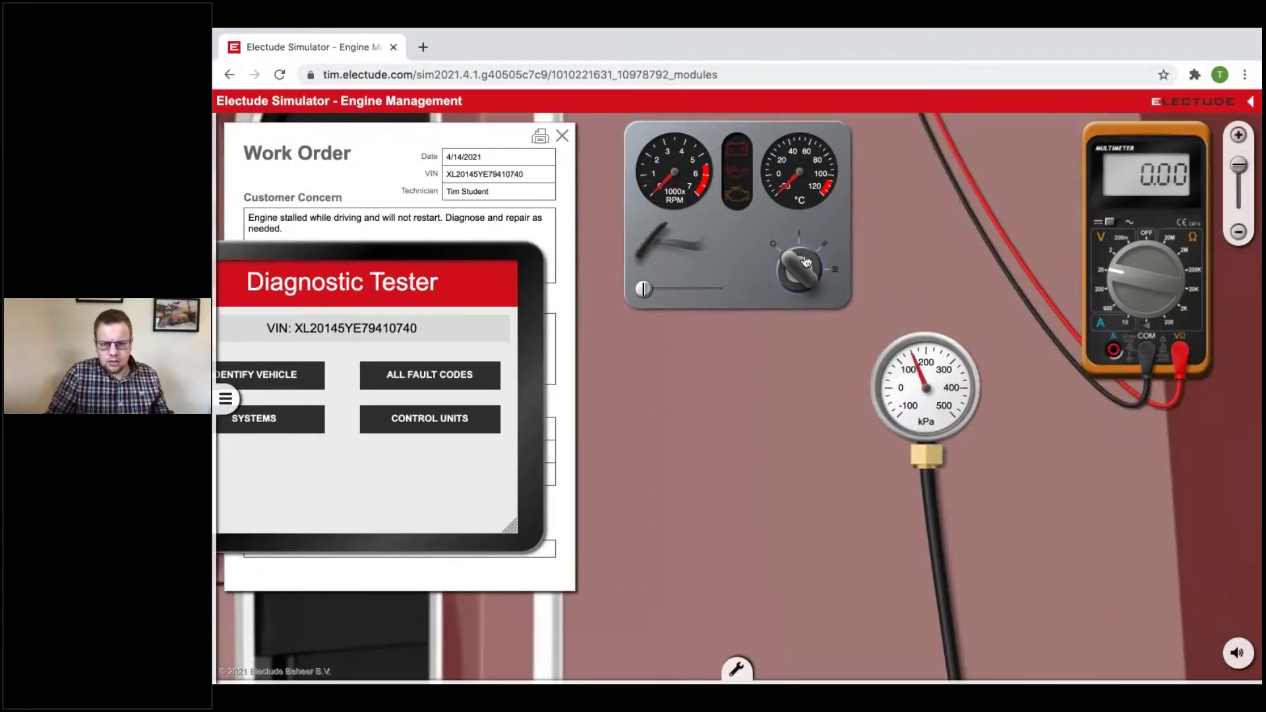
{"action": "left_click", "coordinate": [808, 264]}
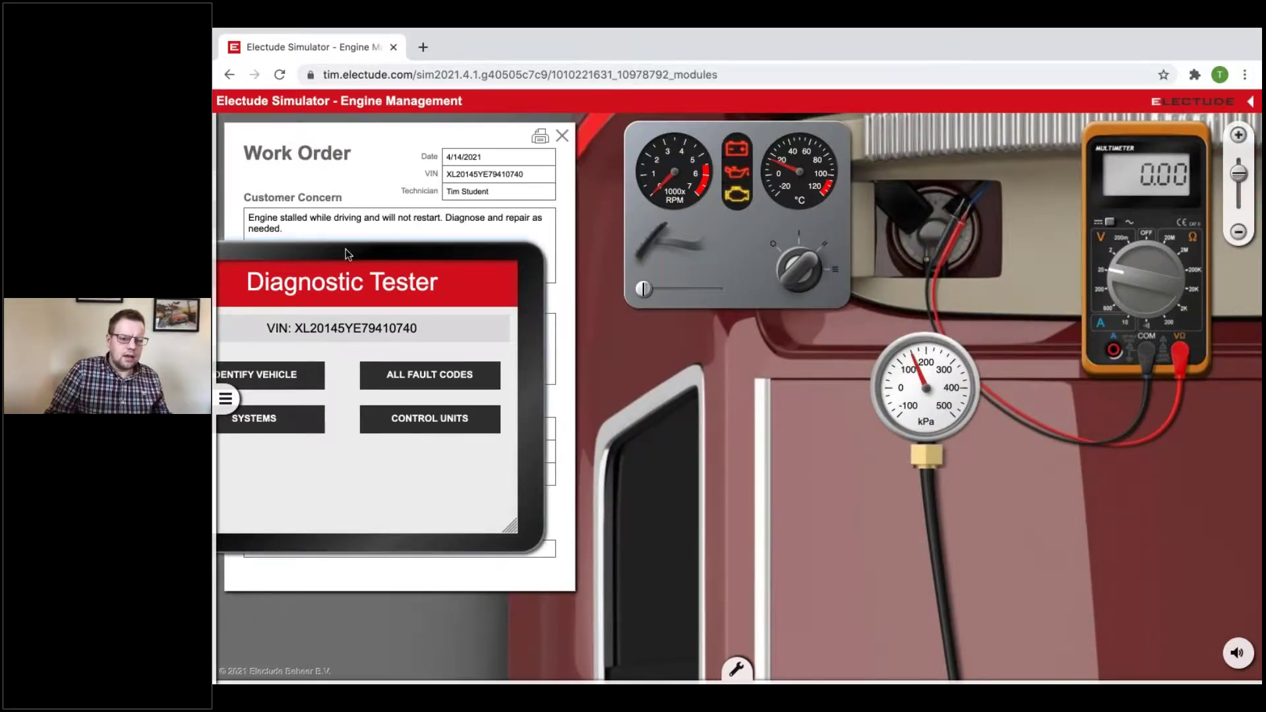
Hide the Diagnostic Tester and tick all three checklist items on the work order
{"action": "left_click", "coordinate": [225, 398]}
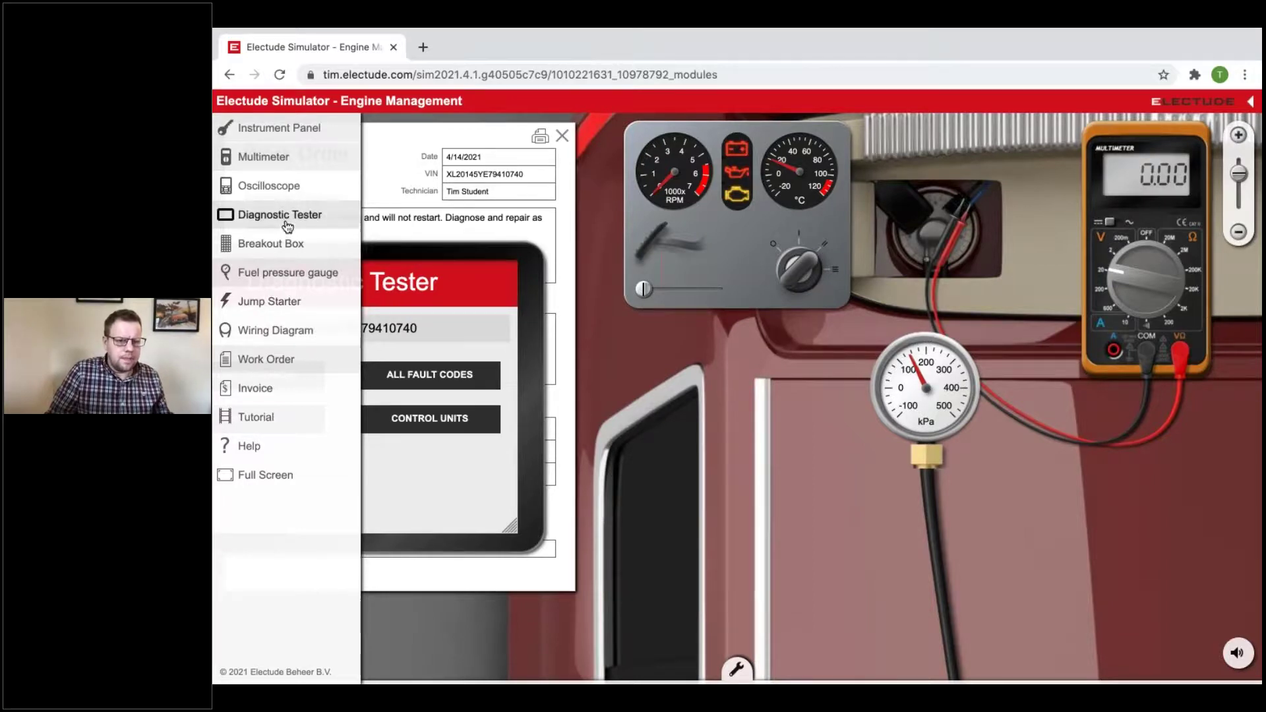
{"action": "left_click", "coordinate": [250, 215]}
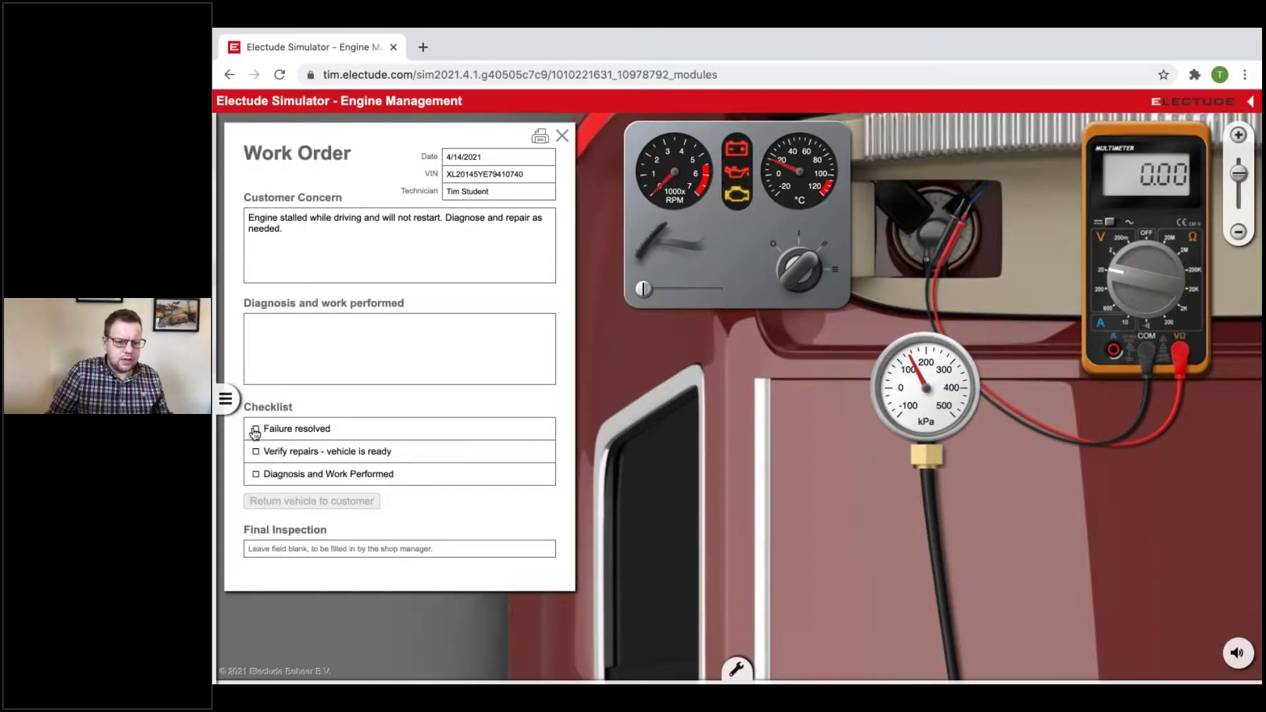
{"action": "left_click", "coordinate": [256, 430]}
{"action": "left_click", "coordinate": [256, 452]}
{"action": "left_click", "coordinate": [256, 474]}
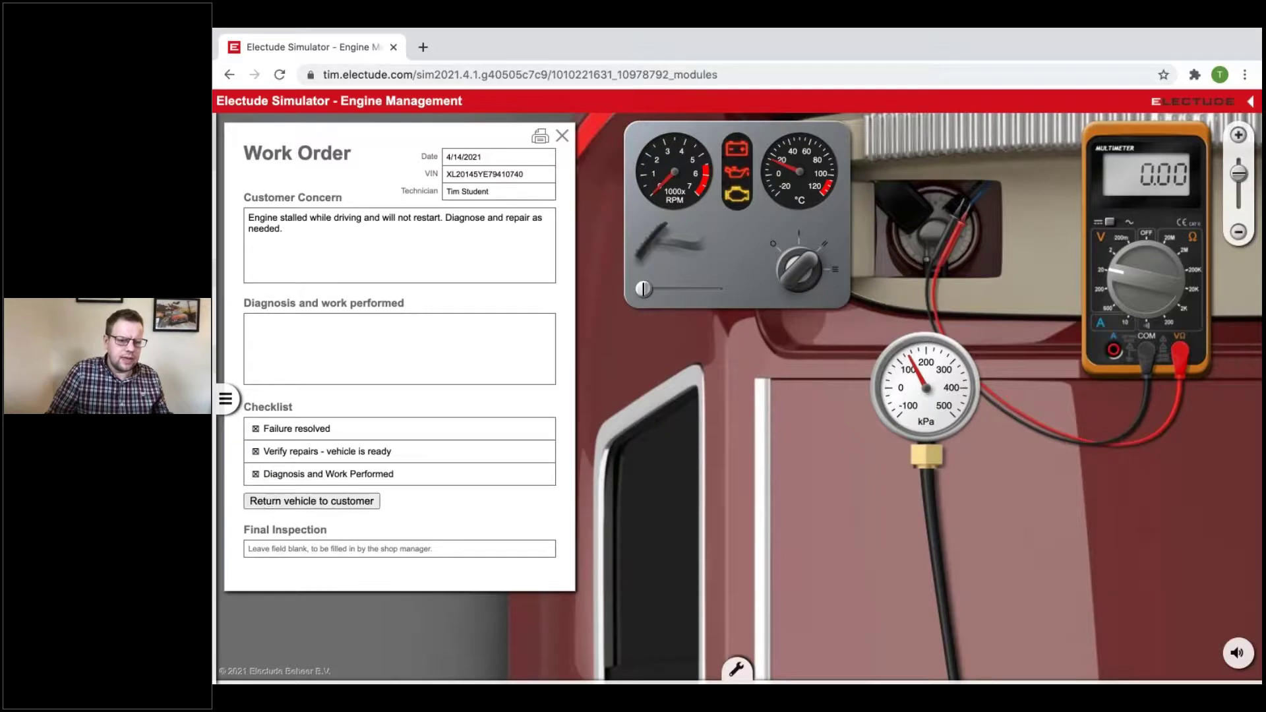
{"action": "left_click", "coordinate": [314, 501]}
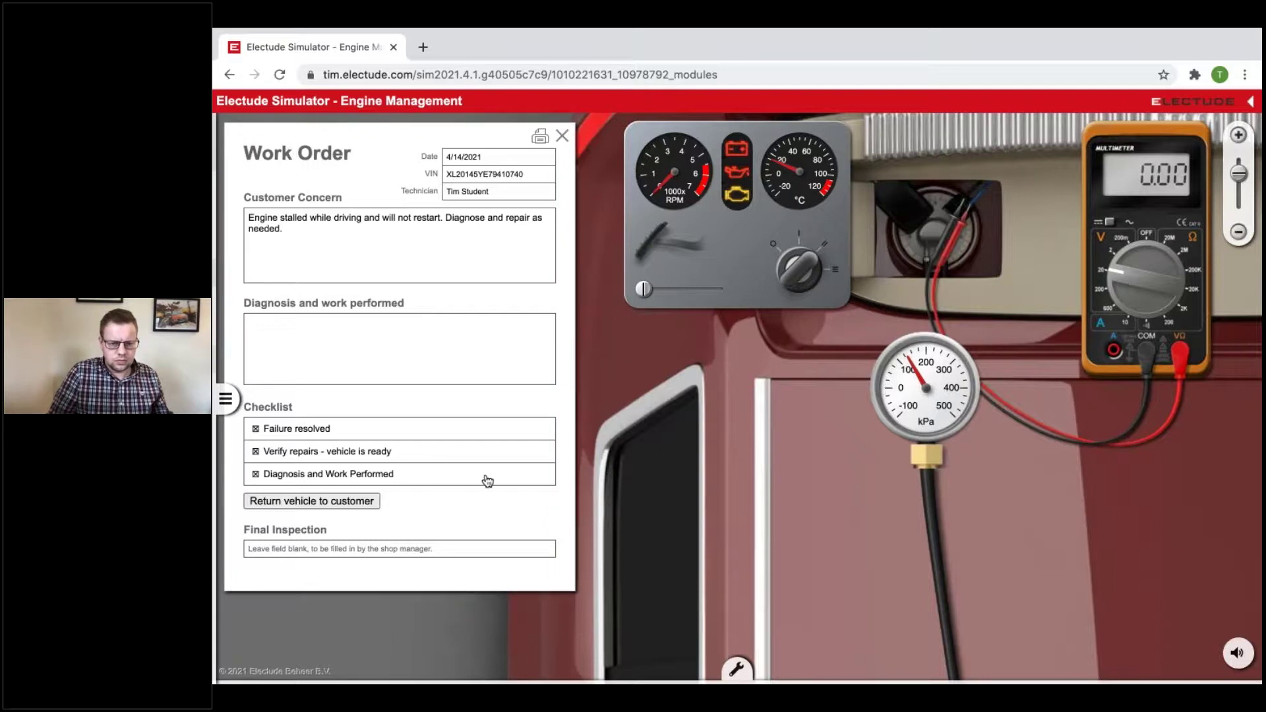
Remove the red and black multimeter probes from the fuel pump connector and return the vehicle to the customer
{"action": "left_click", "coordinate": [959, 232]}
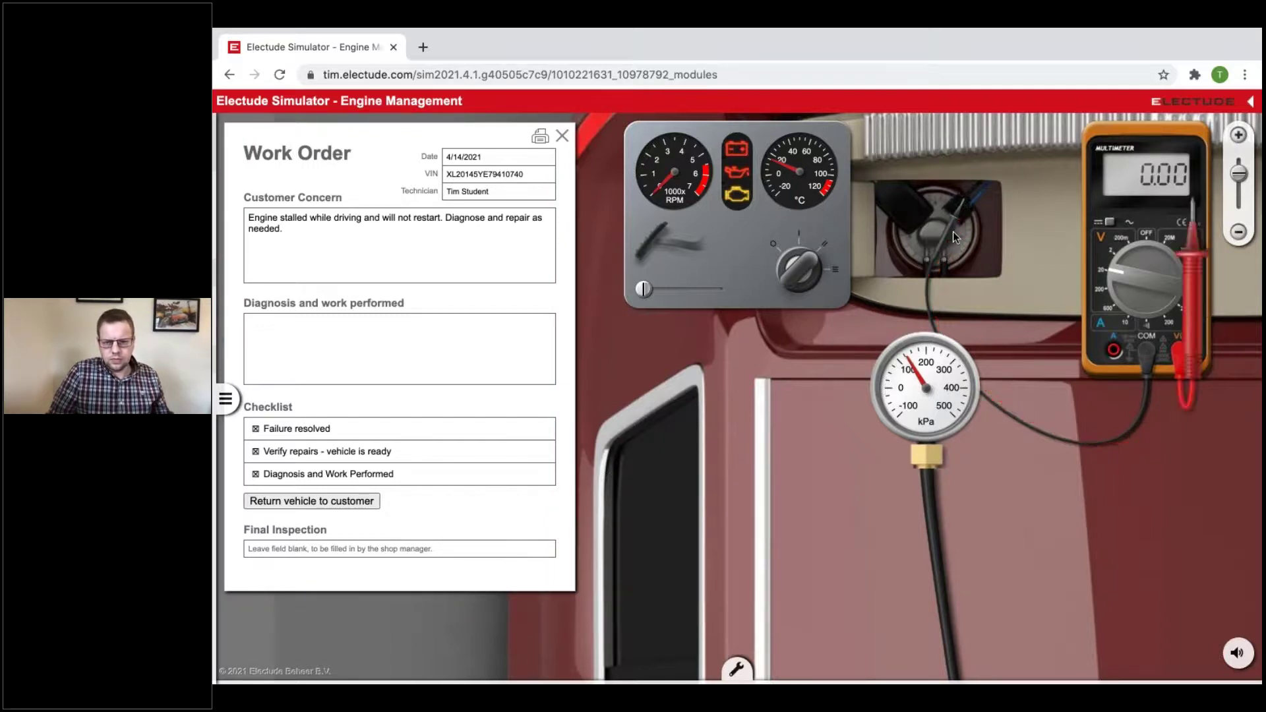
{"action": "mouse_move", "coordinate": [960, 221]}
{"action": "left_mouse_down"}
{"action": "mouse_move", "coordinate": [850, 666]}
{"action": "mouse_move", "coordinate": [754, 660]}
{"action": "mouse_move", "coordinate": [944, 232]}
{"action": "left_mouse_up"}
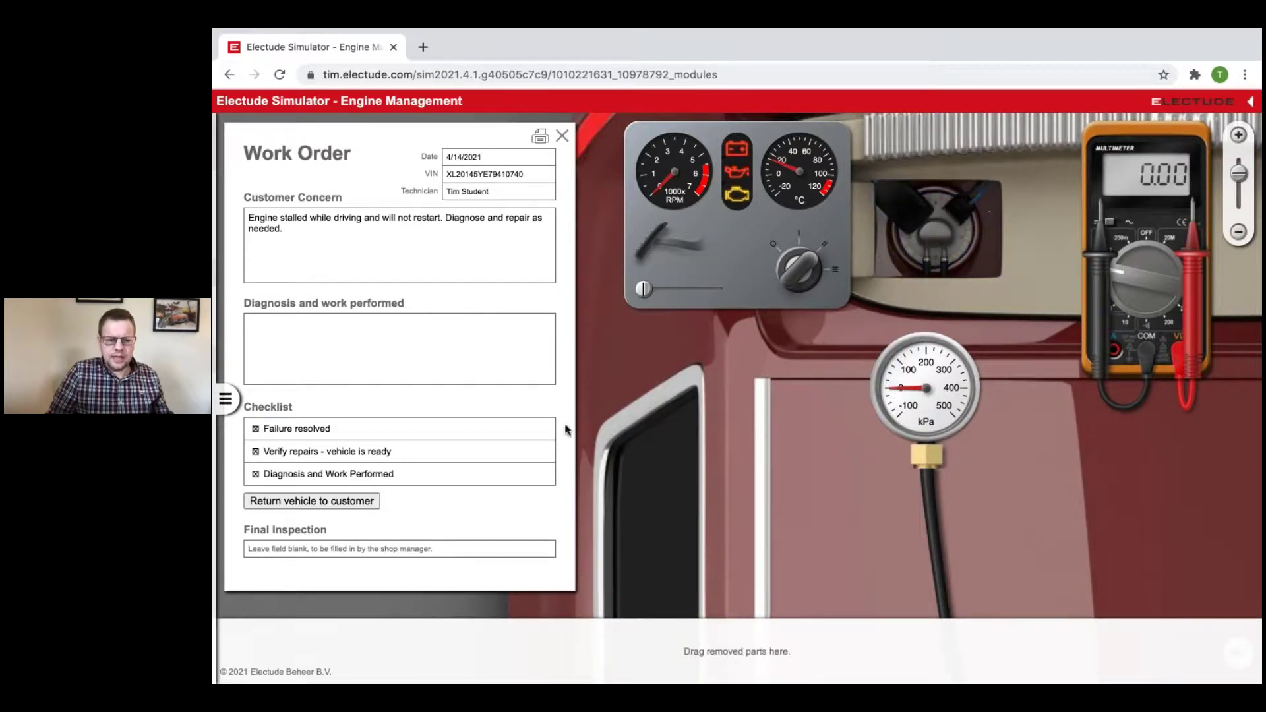
{"action": "left_click", "coordinate": [311, 501]}
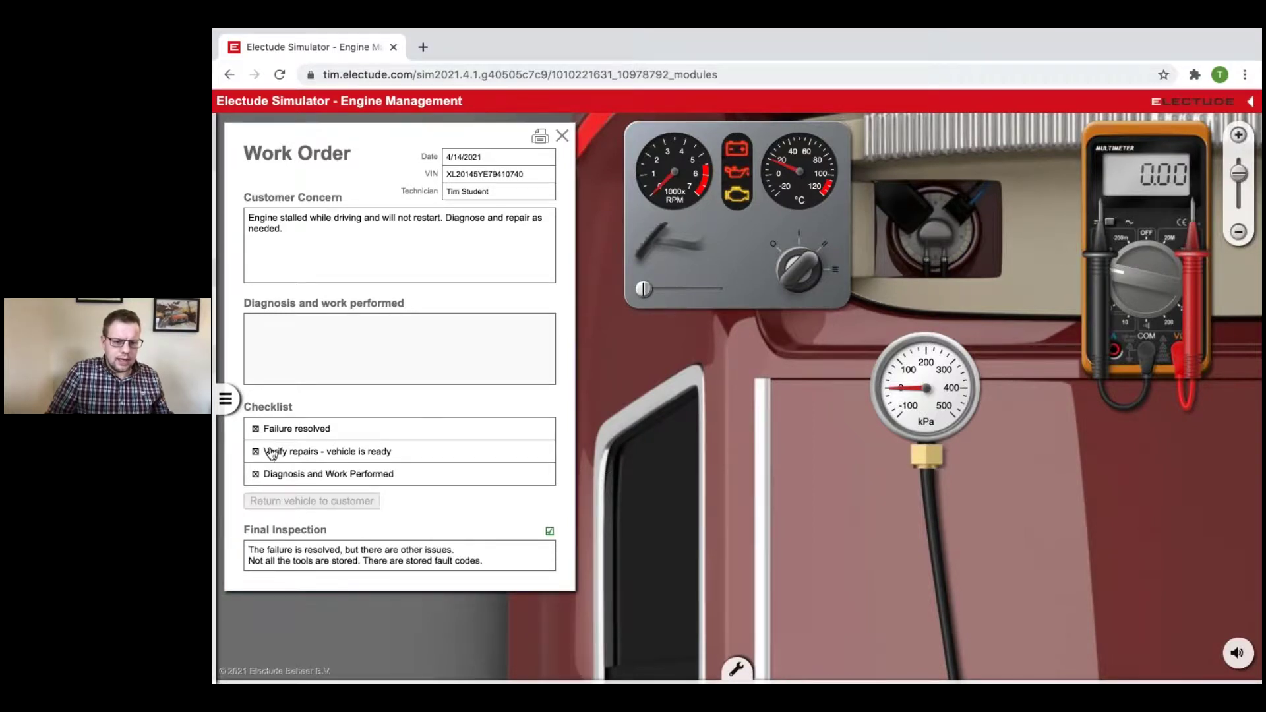
Exit the simulator, leave the student environment, and log in as a teacher with the saved credentials
{"action": "left_click", "coordinate": [1254, 104]}
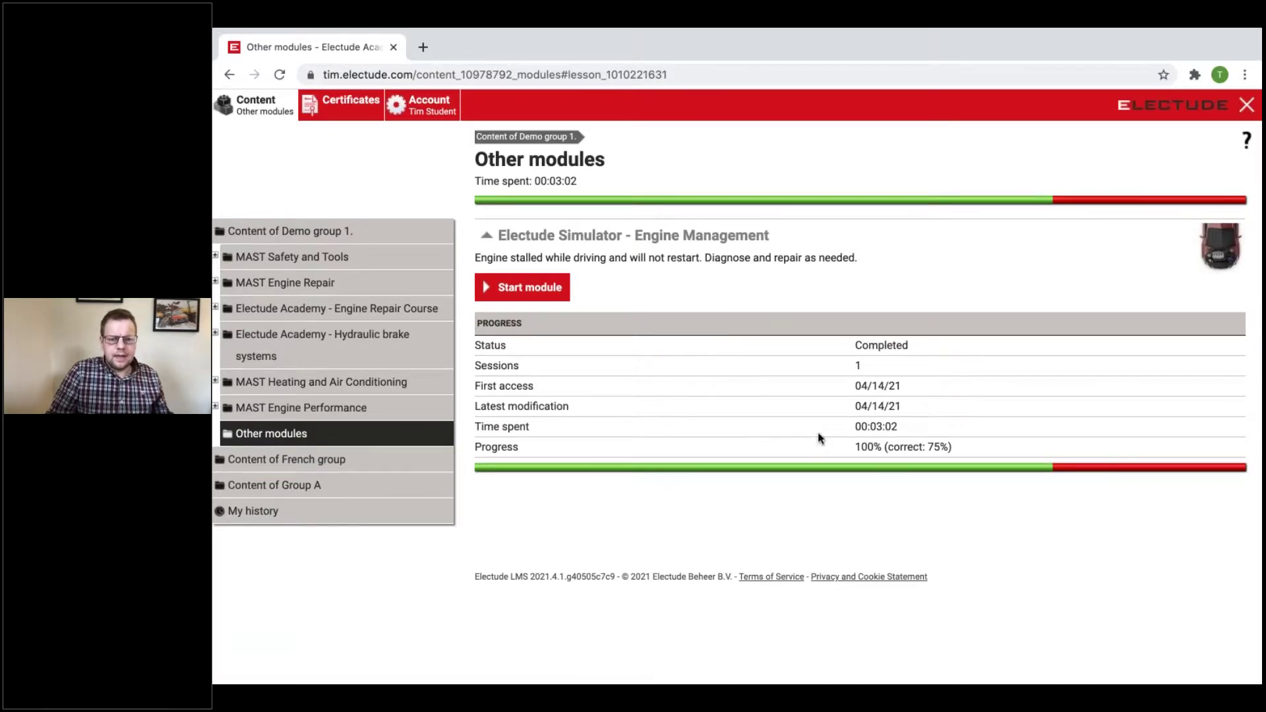
{"action": "left_click", "coordinate": [1248, 106]}
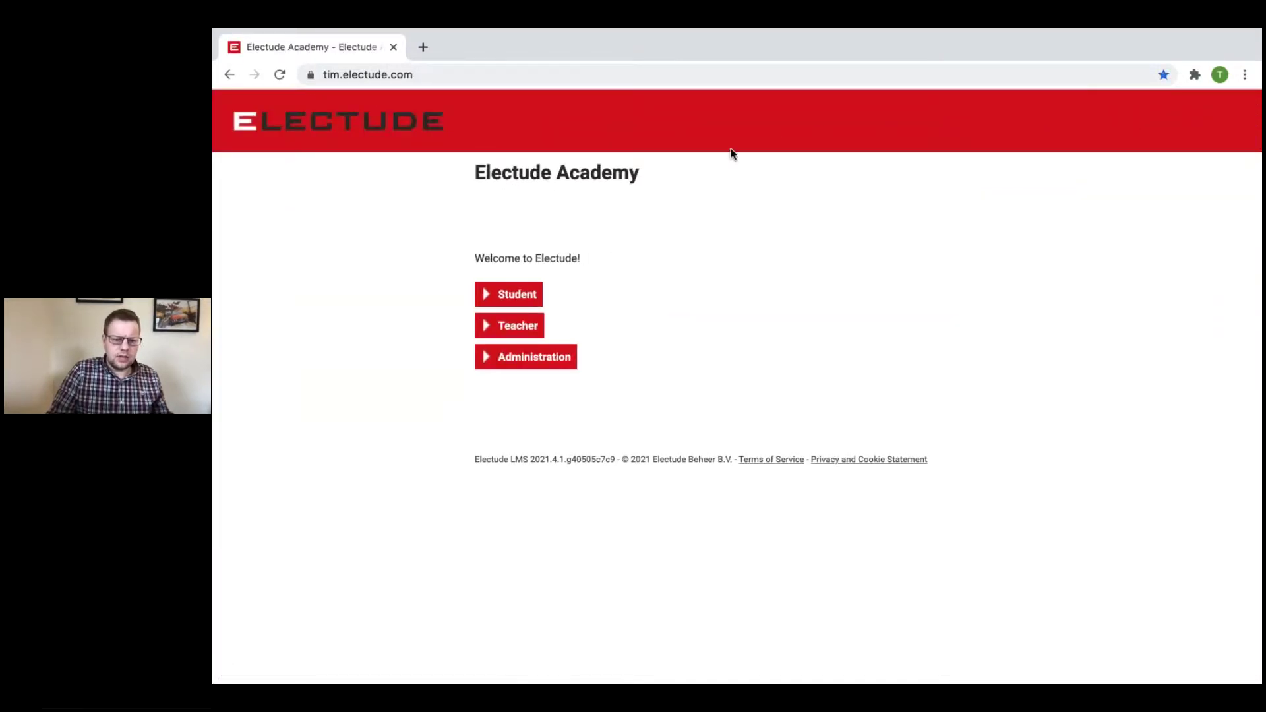
{"action": "left_click", "coordinate": [529, 328]}
{"action": "left_click", "coordinate": [512, 357]}
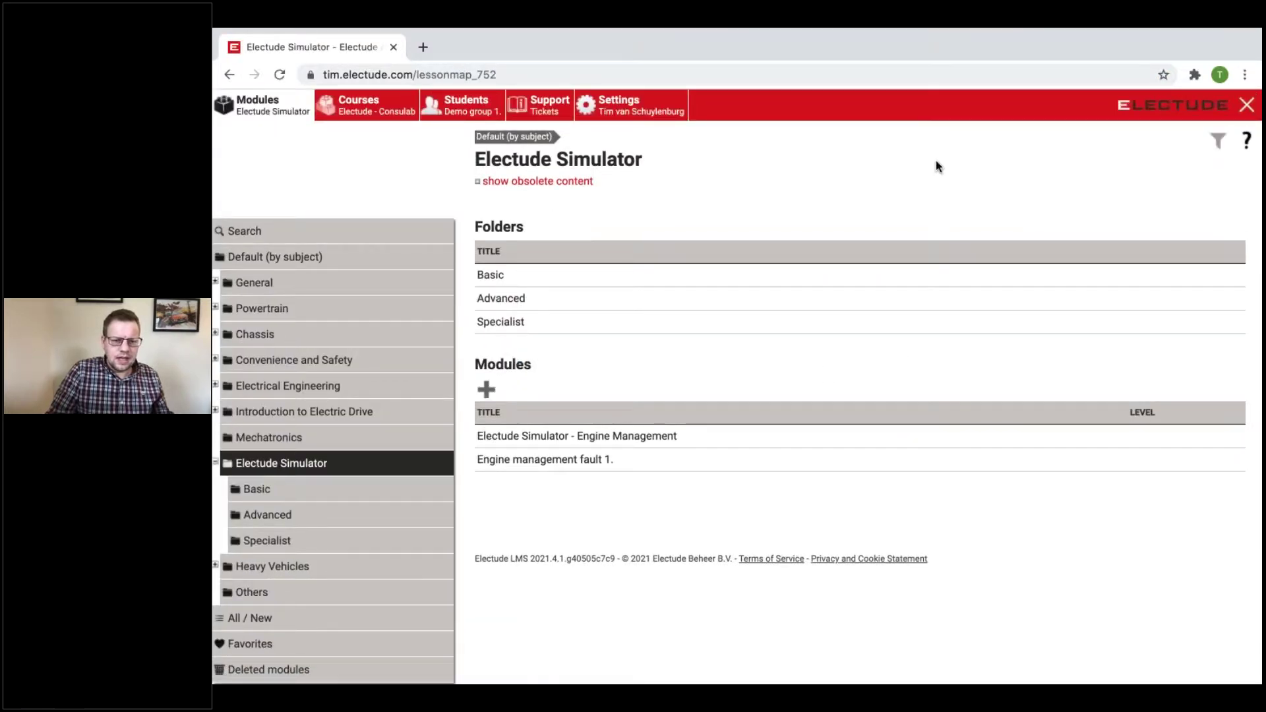
Open the demo student's results for the Fuel pump defective, resistance too high module in Demo group 1
{"action": "left_click", "coordinate": [471, 113]}
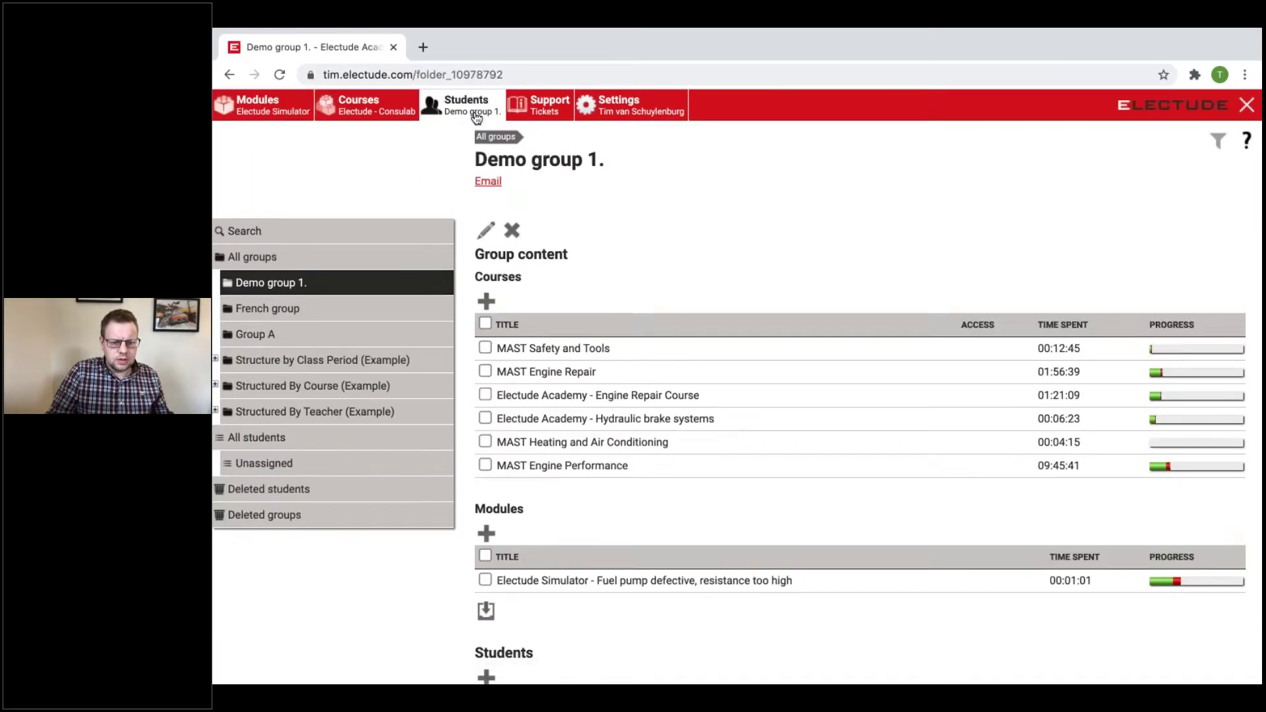
{"action": "scroll", "coordinate": [547, 238], "scroll_direction": "down", "scroll_amount": 1}
{"action": "scroll", "coordinate": [566, 258], "scroll_direction": "down", "scroll_amount": 2}
{"action": "left_click", "coordinate": [594, 467]}
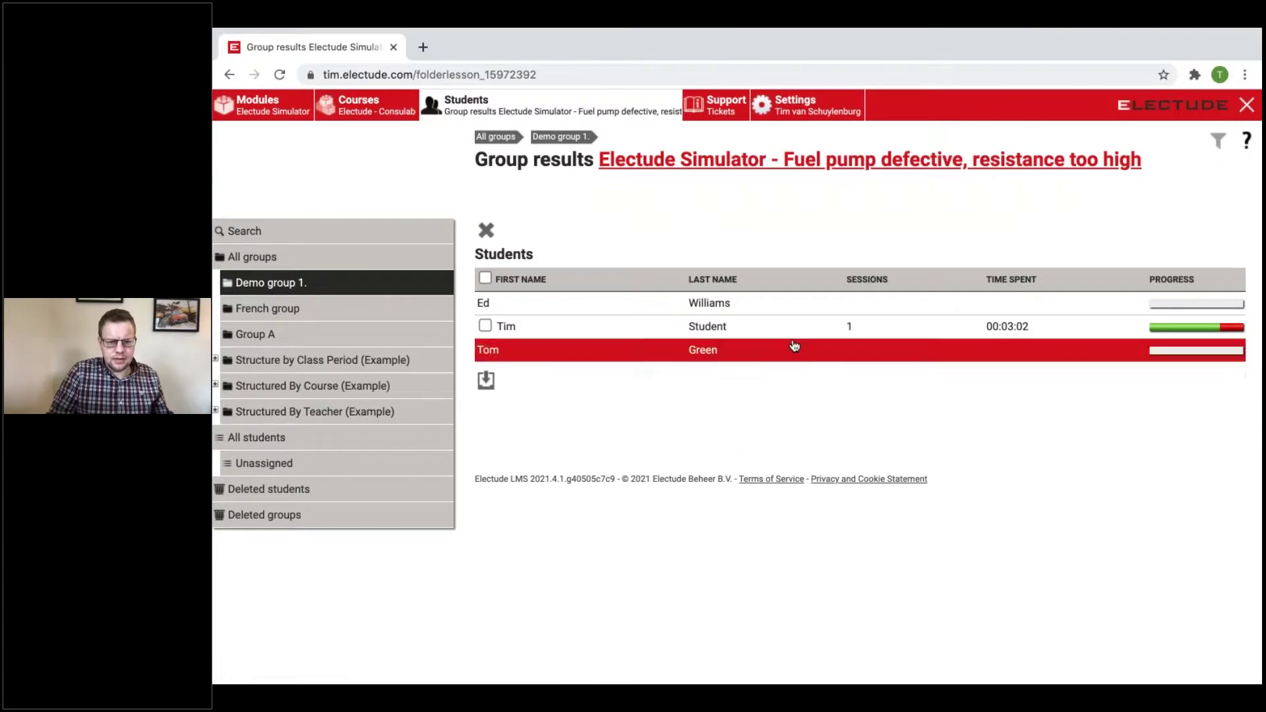
{"action": "left_click", "coordinate": [788, 327]}
Review the student's statistics, final inspection, invoice and log file for the fuel pump module
{"action": "scroll", "coordinate": [789, 331], "scroll_direction": "down", "scroll_amount": 1}
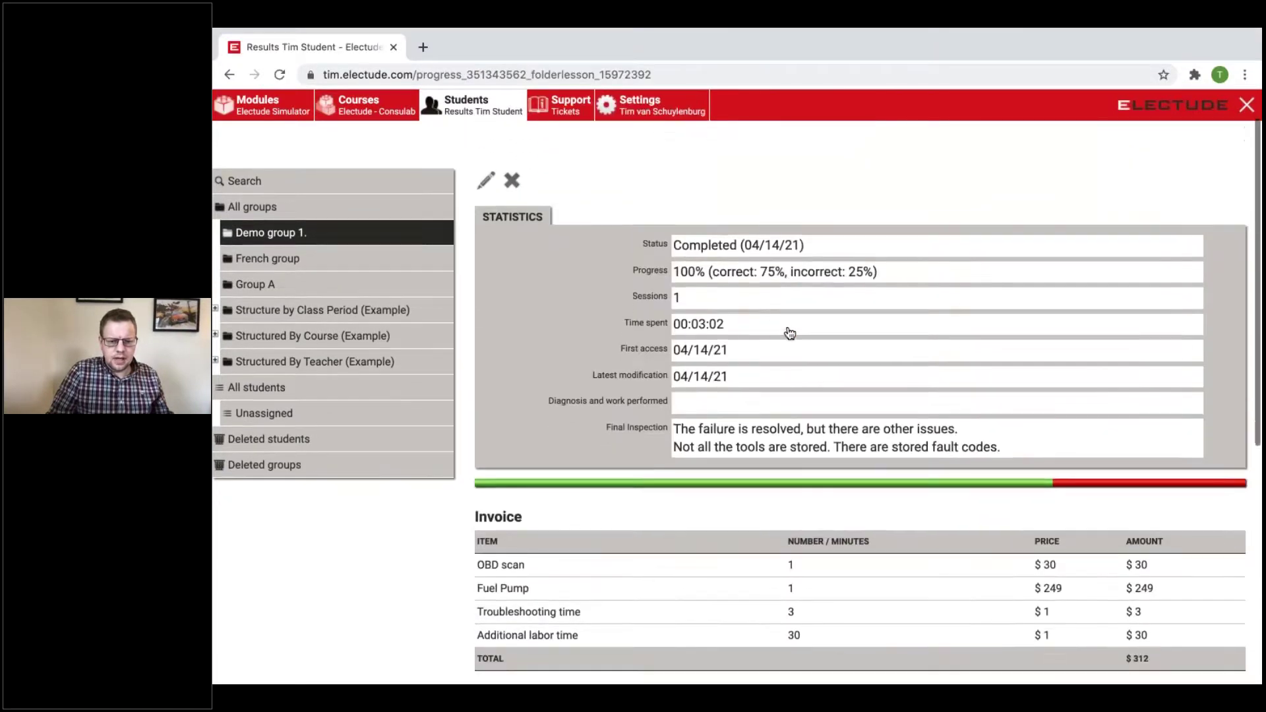
{"action": "scroll", "coordinate": [789, 332], "scroll_direction": "down", "scroll_amount": 4}
{"action": "scroll", "coordinate": [764, 327], "scroll_direction": "up", "scroll_amount": 2}
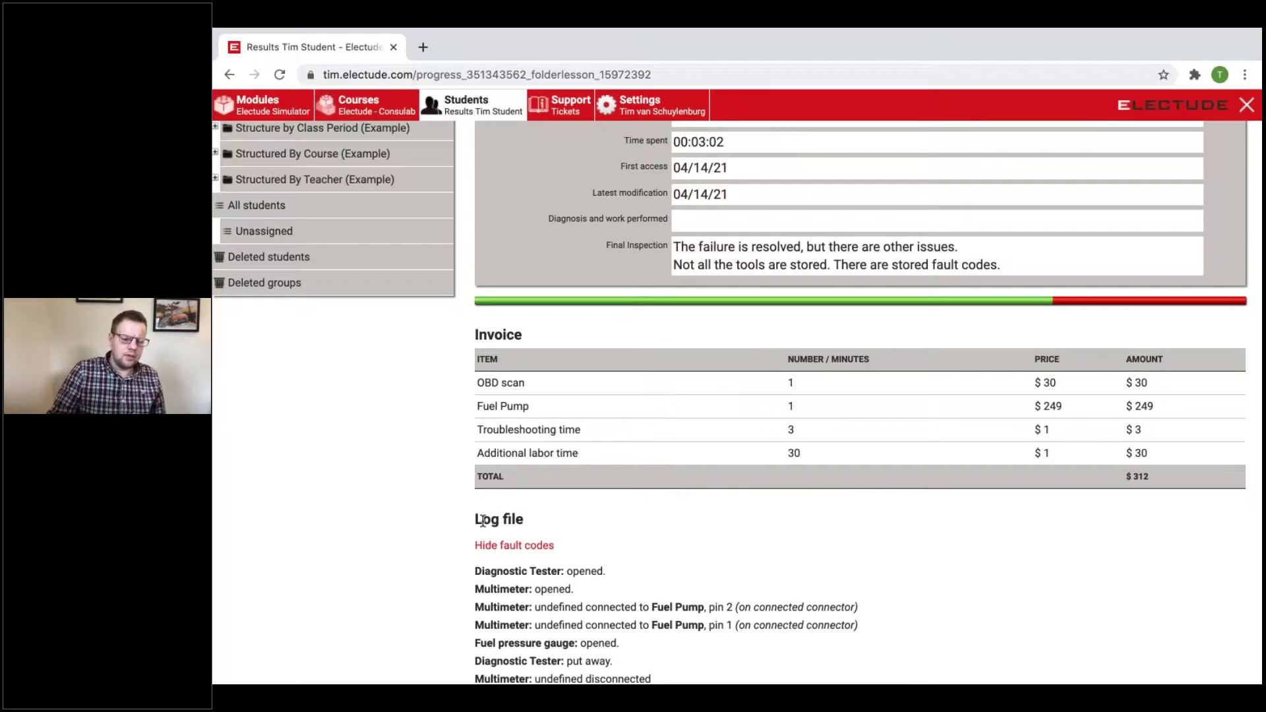
{"action": "scroll", "coordinate": [483, 521], "scroll_direction": "down", "scroll_amount": 3}
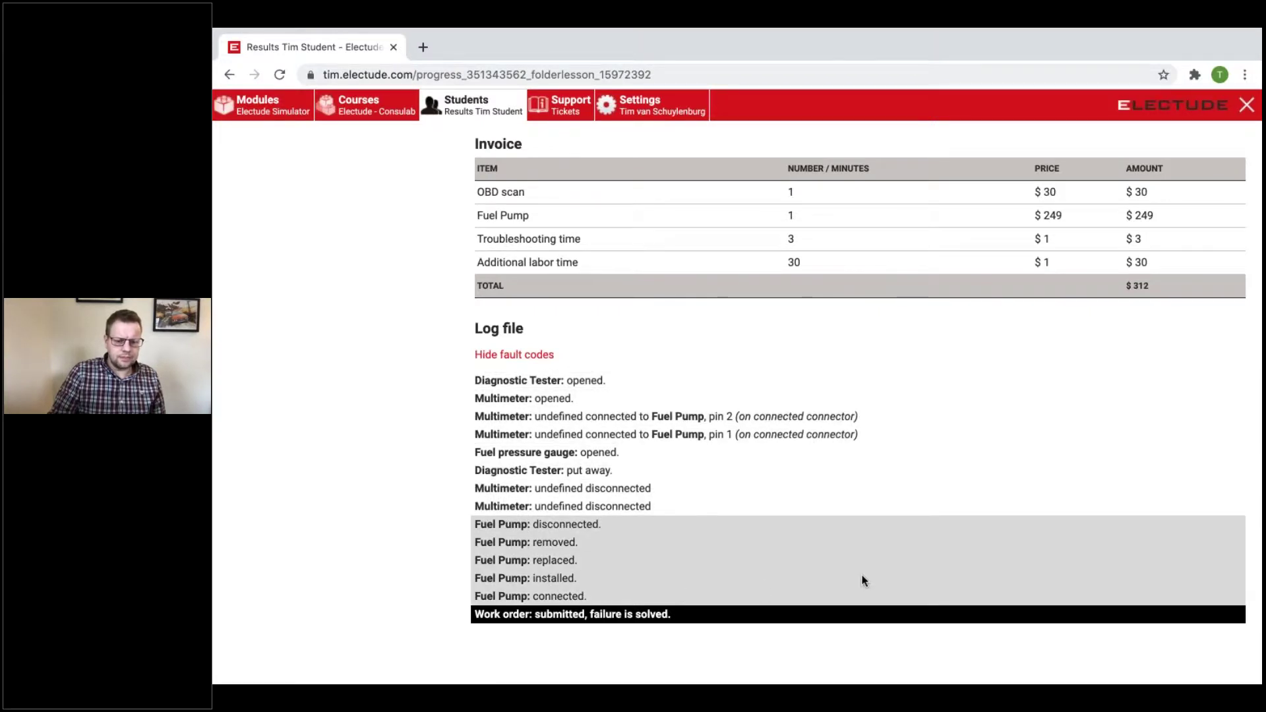
{"action": "scroll", "coordinate": [865, 580], "scroll_direction": "up", "scroll_amount": 3}
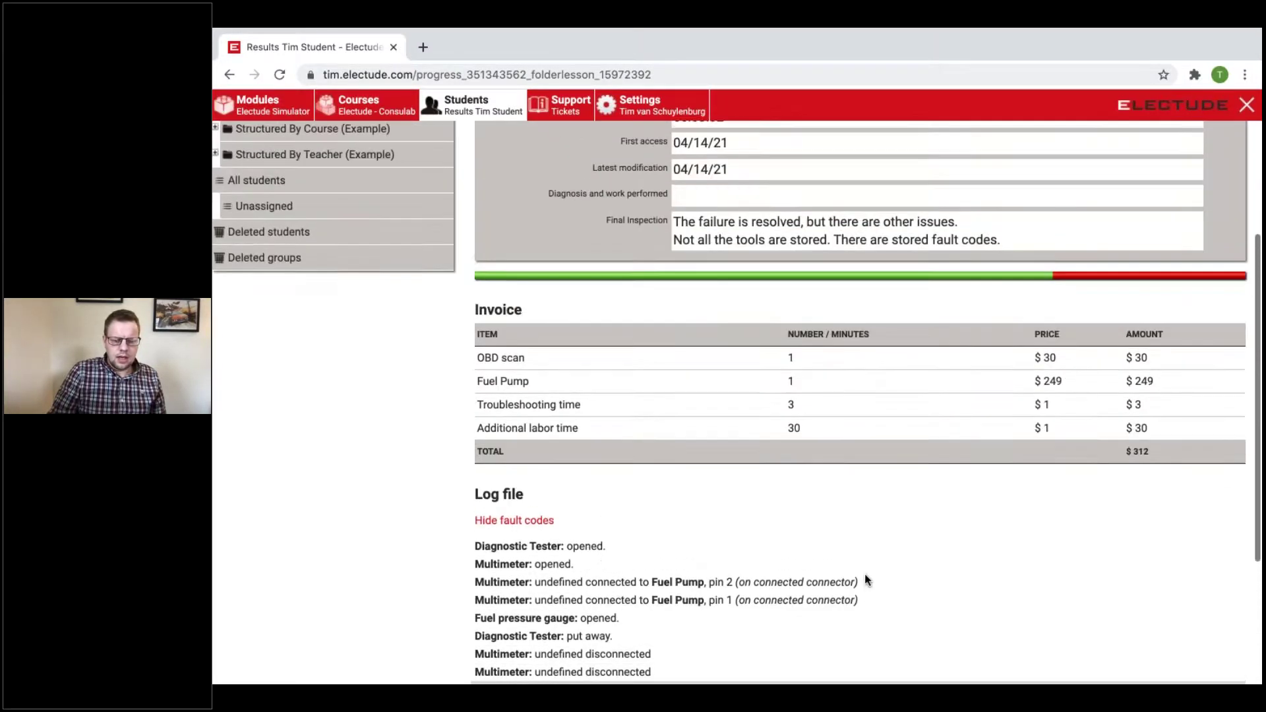
{"action": "scroll", "coordinate": [865, 574], "scroll_direction": "up", "scroll_amount": 5}
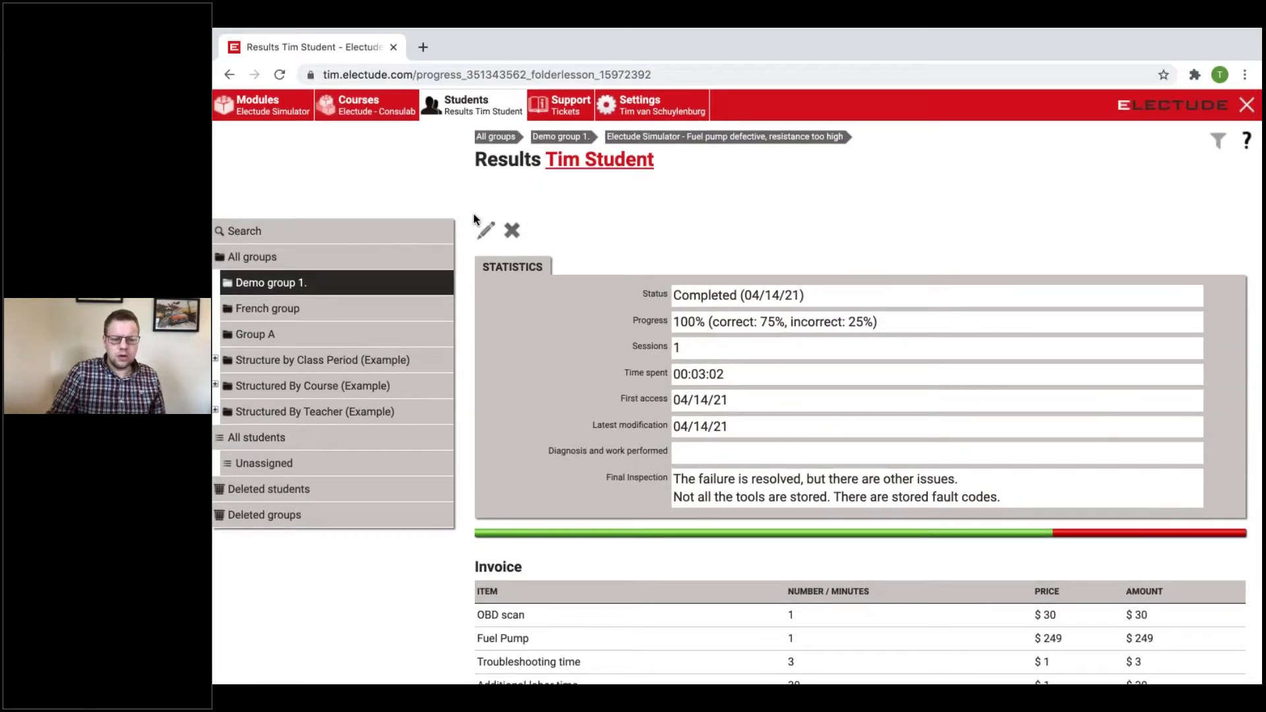
Open the student's result for editing, view the available score options, and confirm the form with the score as it is
{"action": "left_click", "coordinate": [485, 234]}
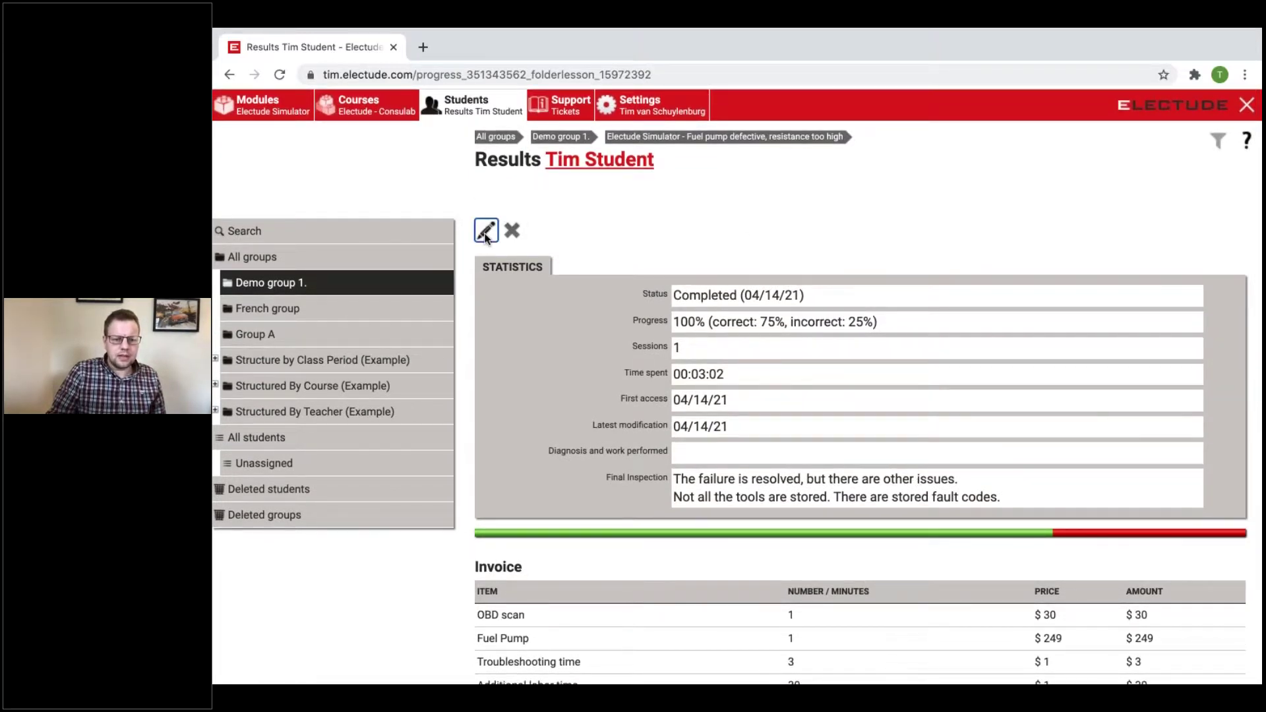
{"action": "left_click", "coordinate": [719, 264]}
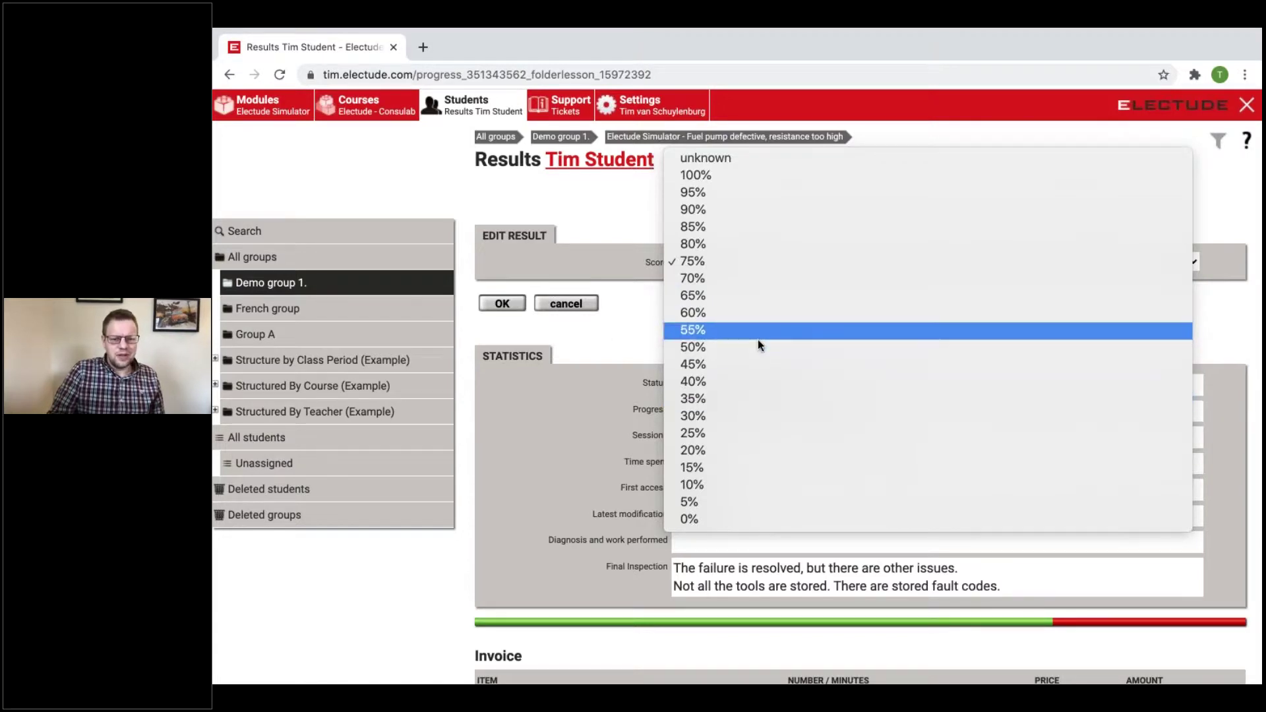
{"action": "left_click", "coordinate": [616, 337]}
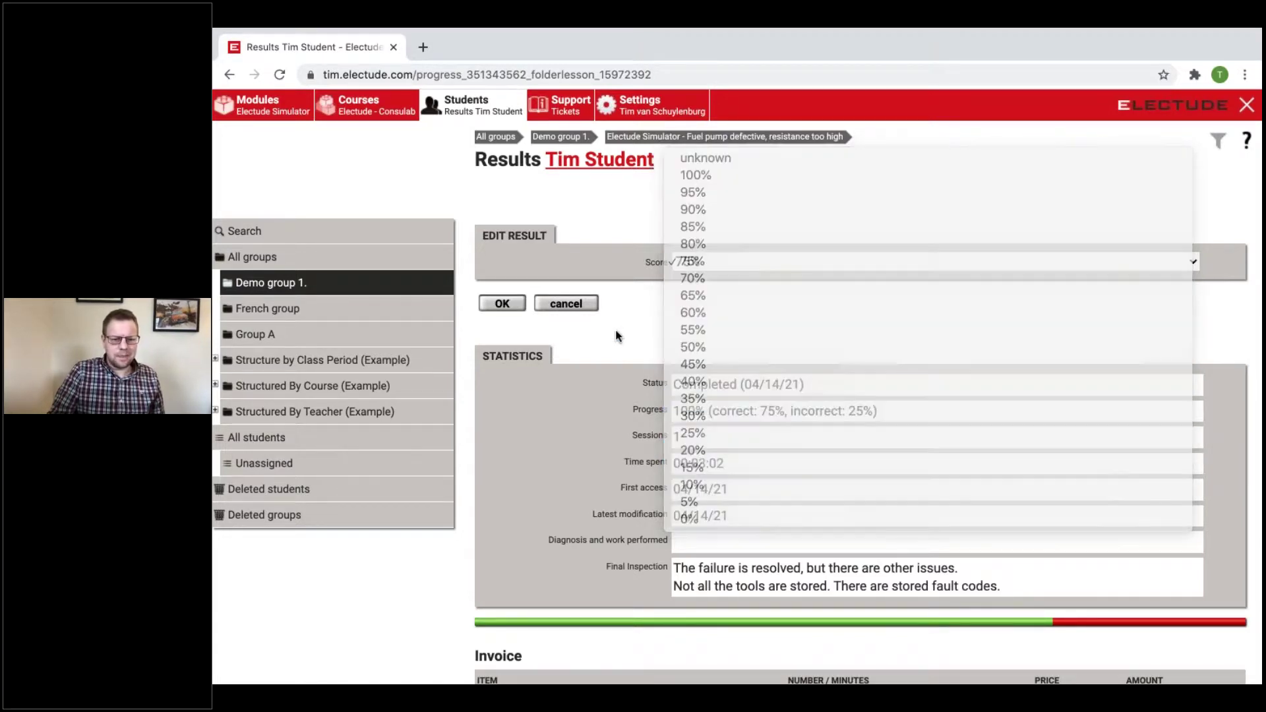
{"action": "left_click", "coordinate": [518, 304]}
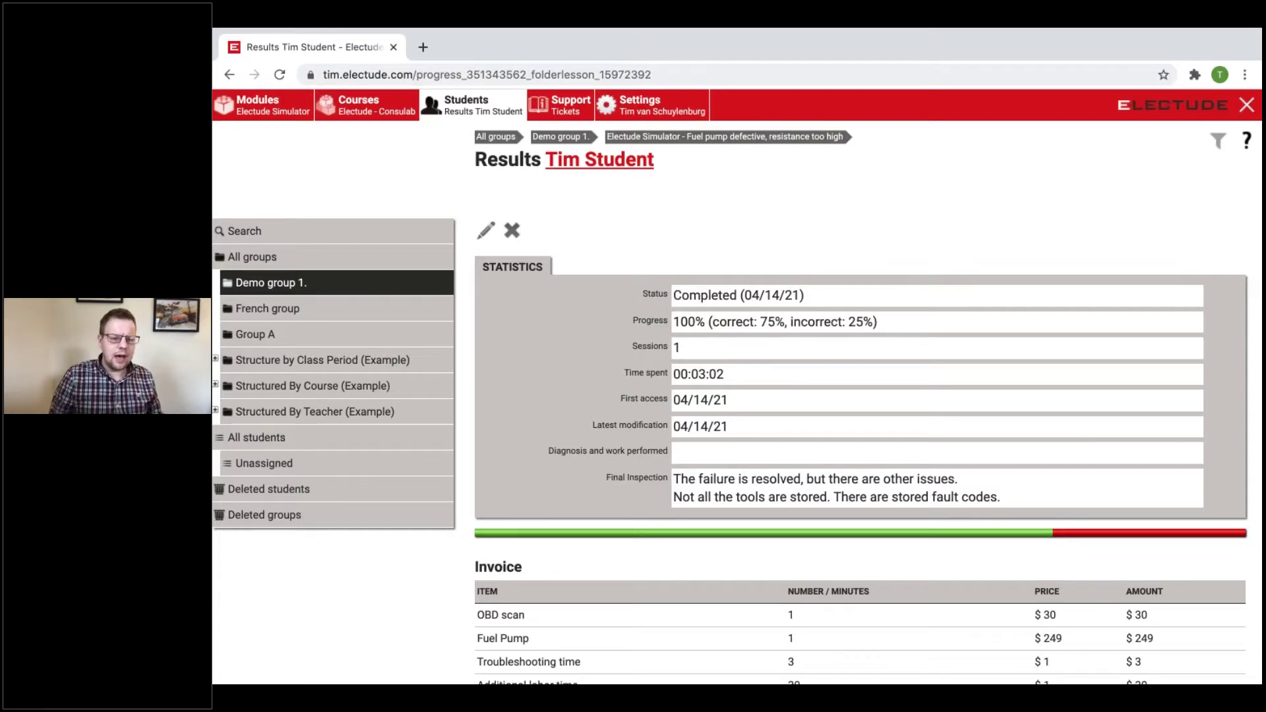
Open the Specialist course within Electude Courses - Light Vehicles (2020-2021) in the Electude - Automotive Essentials course folder
{"action": "left_click", "coordinate": [384, 112]}
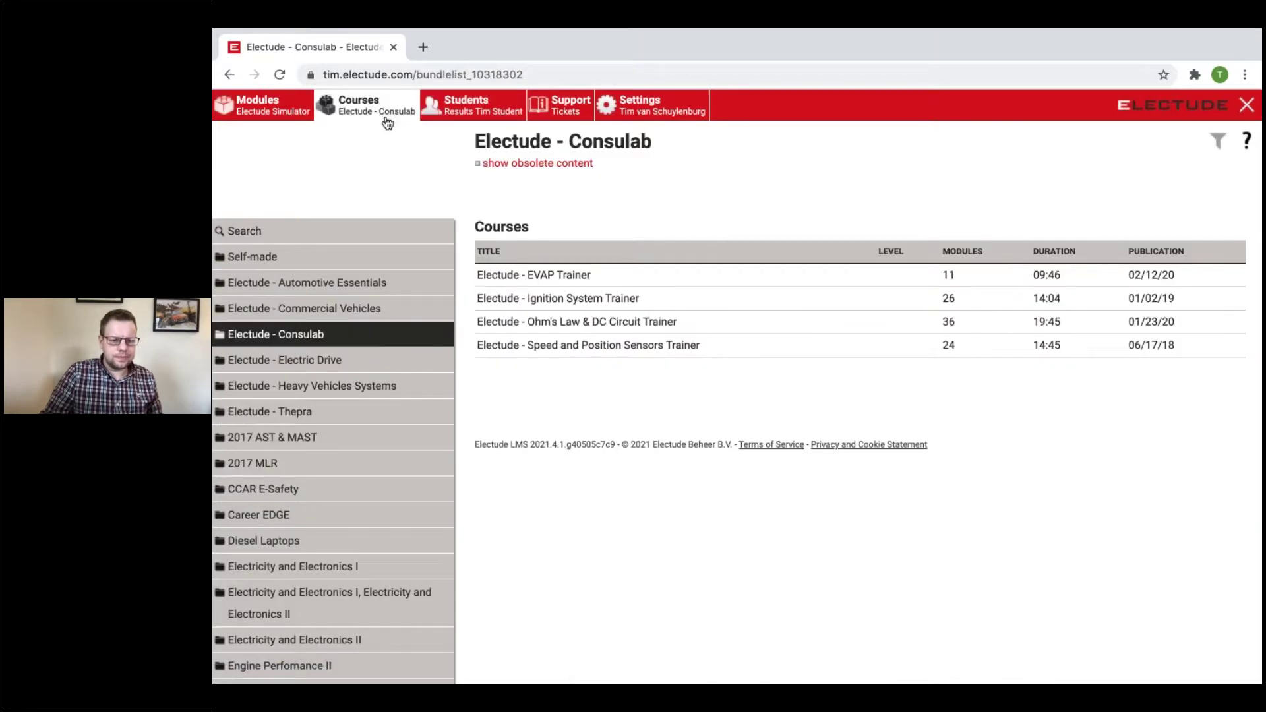
{"action": "scroll", "coordinate": [424, 356], "scroll_direction": "down", "scroll_amount": 2}
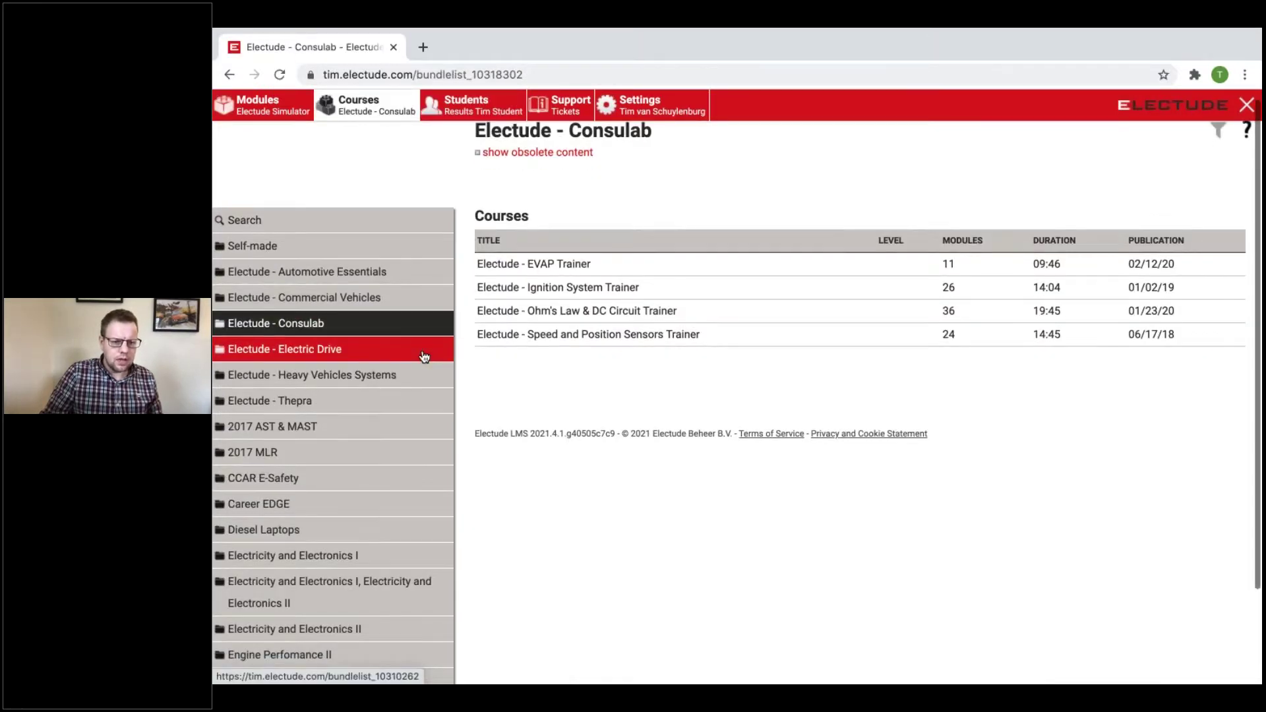
{"action": "scroll", "coordinate": [424, 357], "scroll_direction": "down", "scroll_amount": 1}
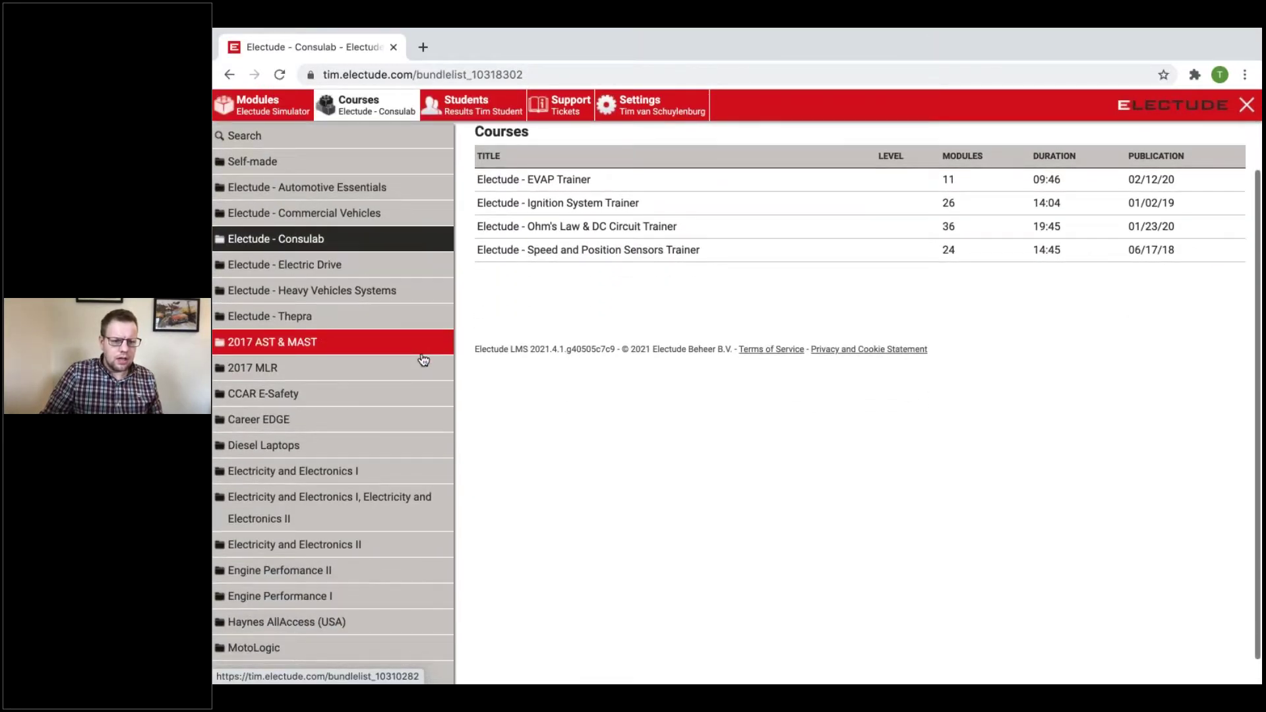
{"action": "left_click", "coordinate": [405, 192]}
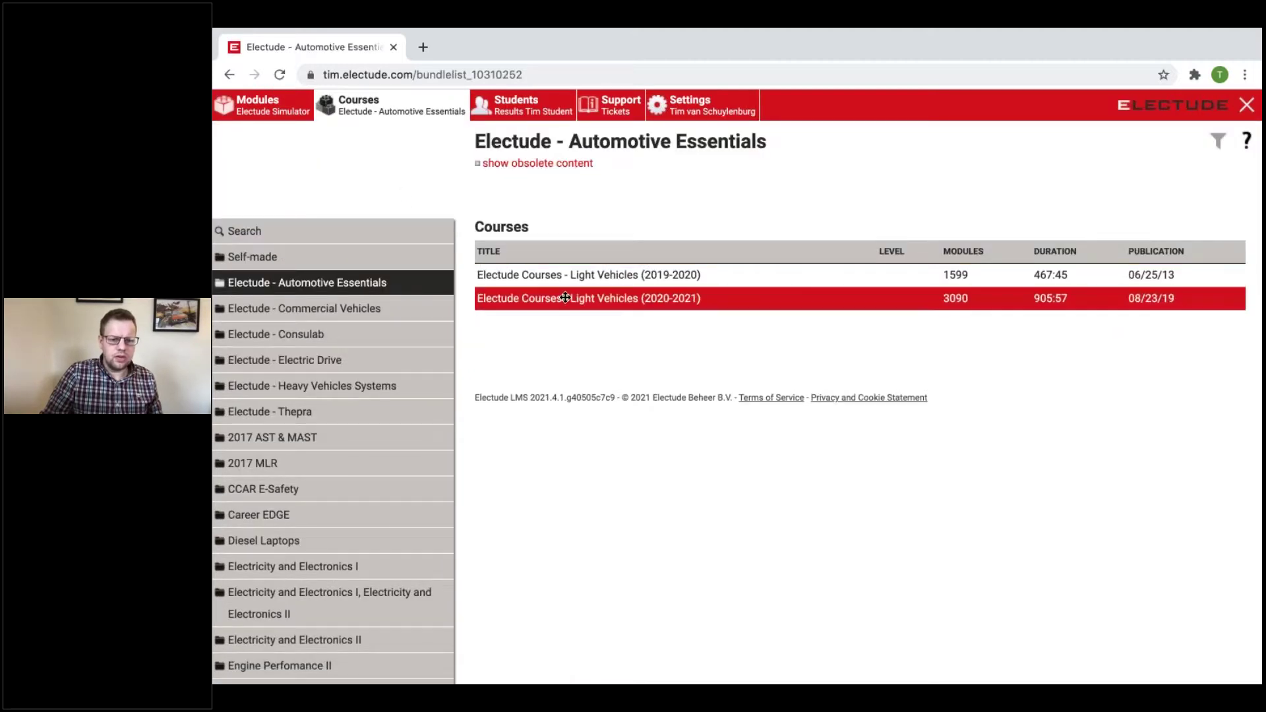
{"action": "left_click", "coordinate": [572, 303]}
{"action": "scroll", "coordinate": [566, 494], "scroll_direction": "down", "scroll_amount": 3}
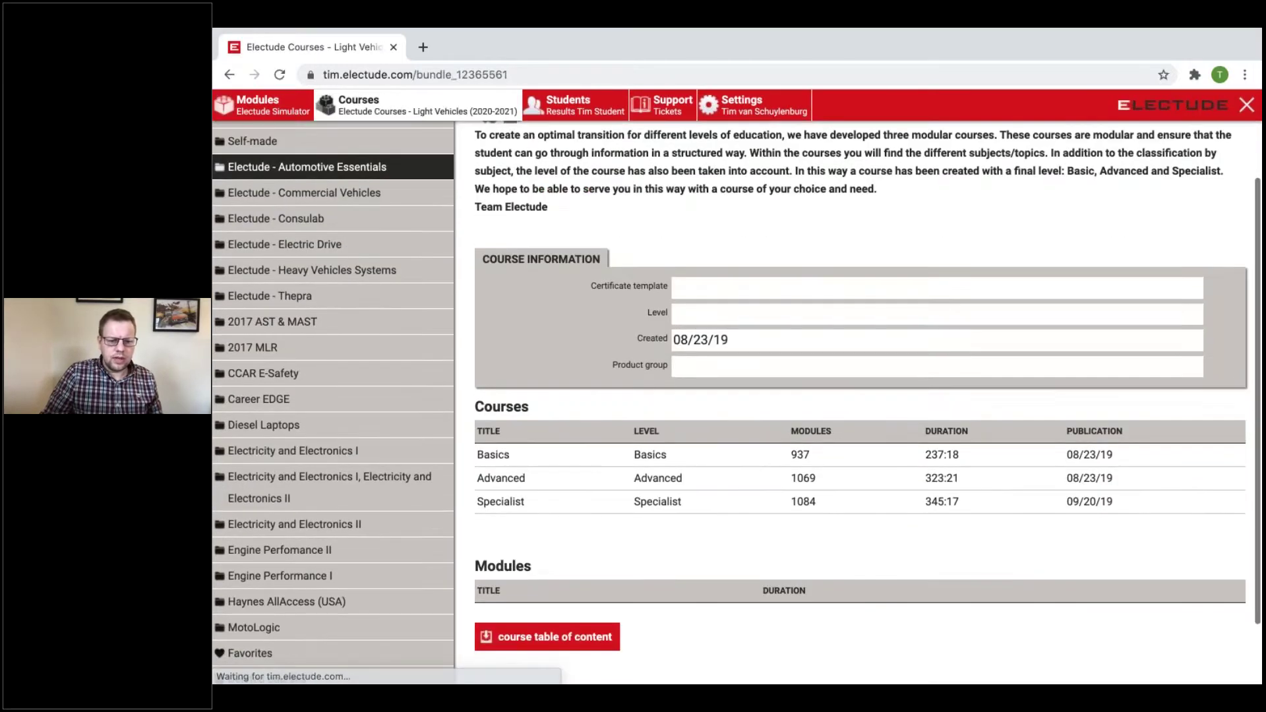
{"action": "left_click", "coordinate": [565, 496]}
Examine the full list of subject courses contained in the Specialist course
{"action": "scroll", "coordinate": [566, 495], "scroll_direction": "down", "scroll_amount": 2}
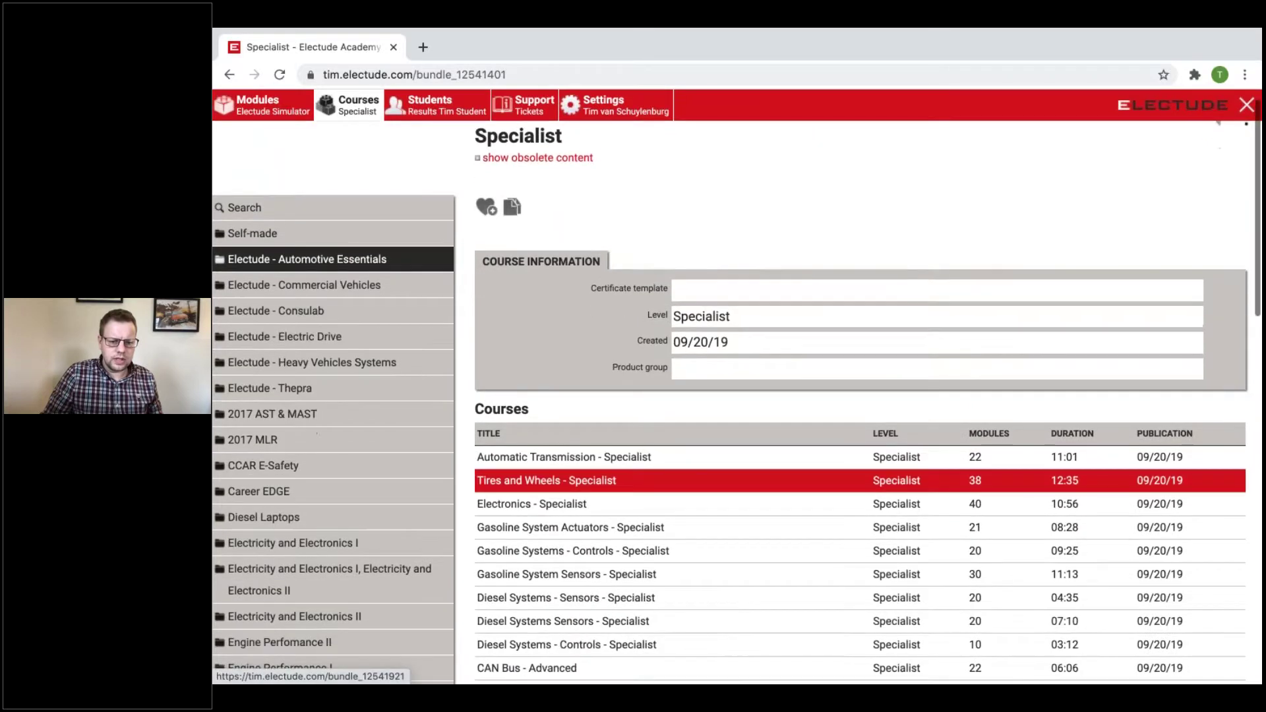
{"action": "scroll", "coordinate": [568, 435], "scroll_direction": "down", "scroll_amount": 1}
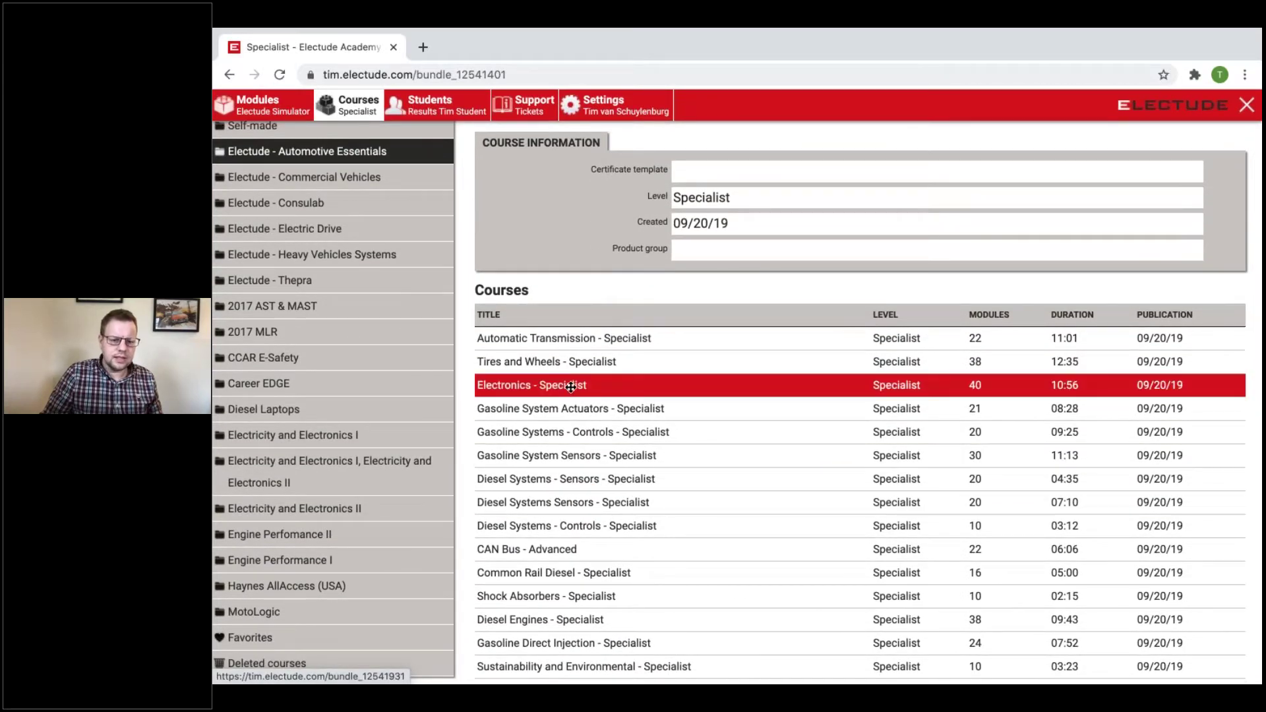
{"action": "scroll", "coordinate": [580, 388], "scroll_direction": "down", "scroll_amount": 1}
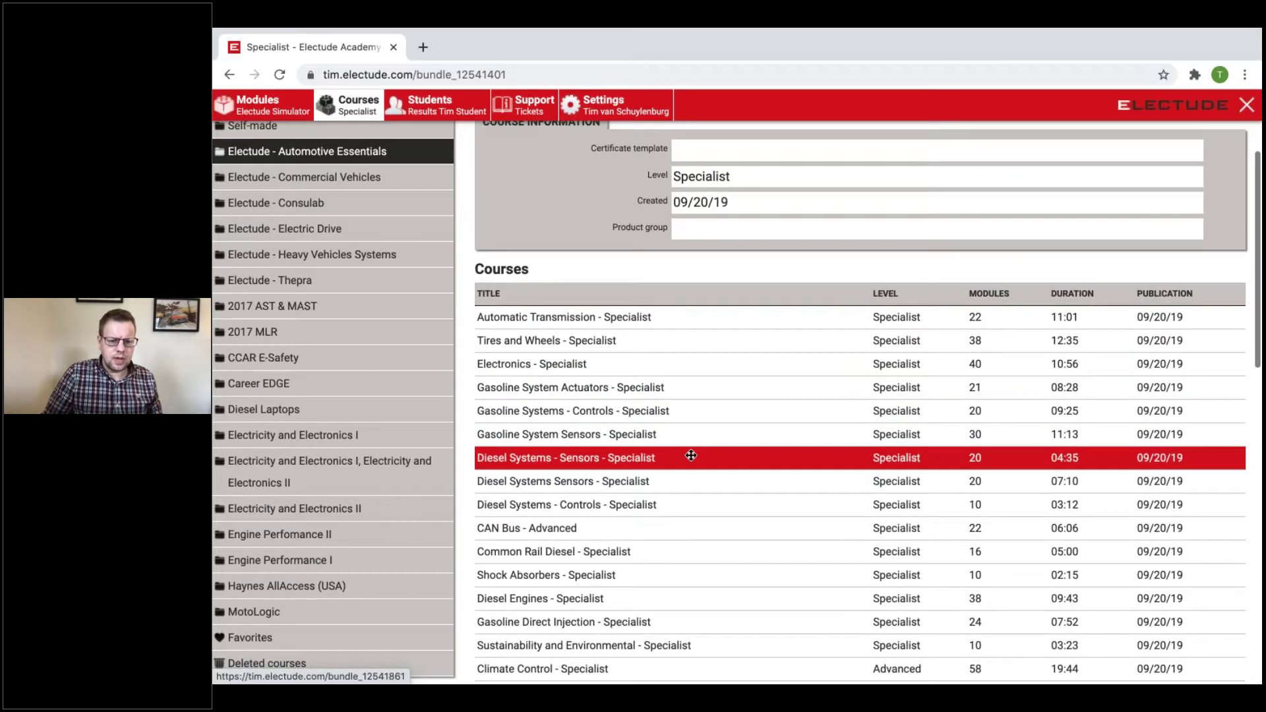
{"action": "scroll", "coordinate": [691, 455], "scroll_direction": "down", "scroll_amount": 2}
{"action": "scroll", "coordinate": [735, 481], "scroll_direction": "down", "scroll_amount": 3}
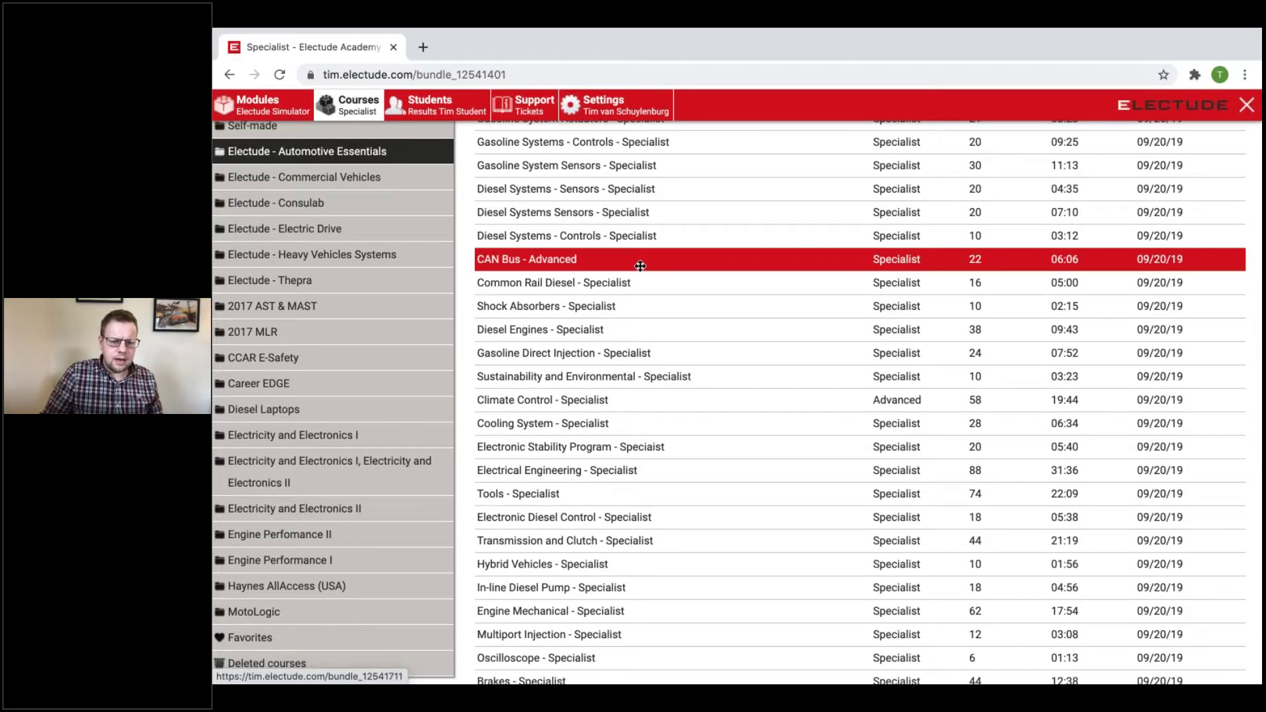
{"action": "scroll", "coordinate": [758, 294], "scroll_direction": "down", "scroll_amount": 2}
{"action": "scroll", "coordinate": [764, 328], "scroll_direction": "down", "scroll_amount": 5}
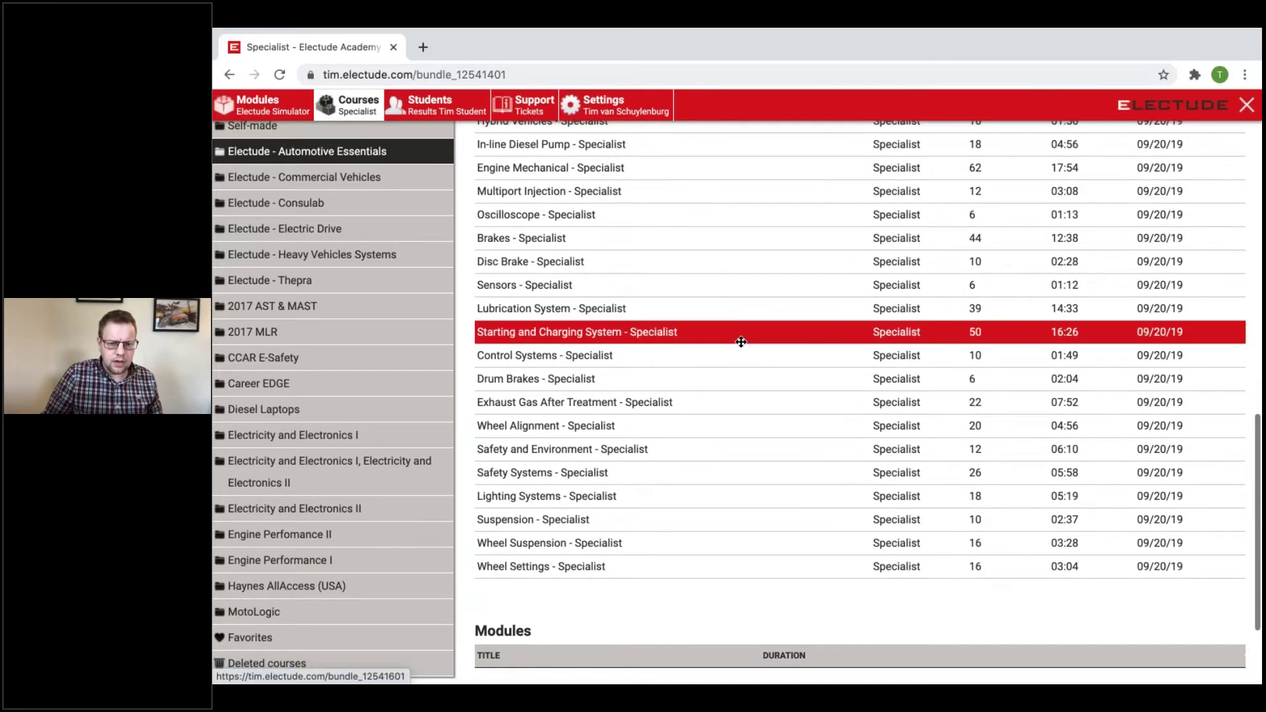
{"action": "scroll", "coordinate": [755, 412], "scroll_direction": "up", "scroll_amount": 12}
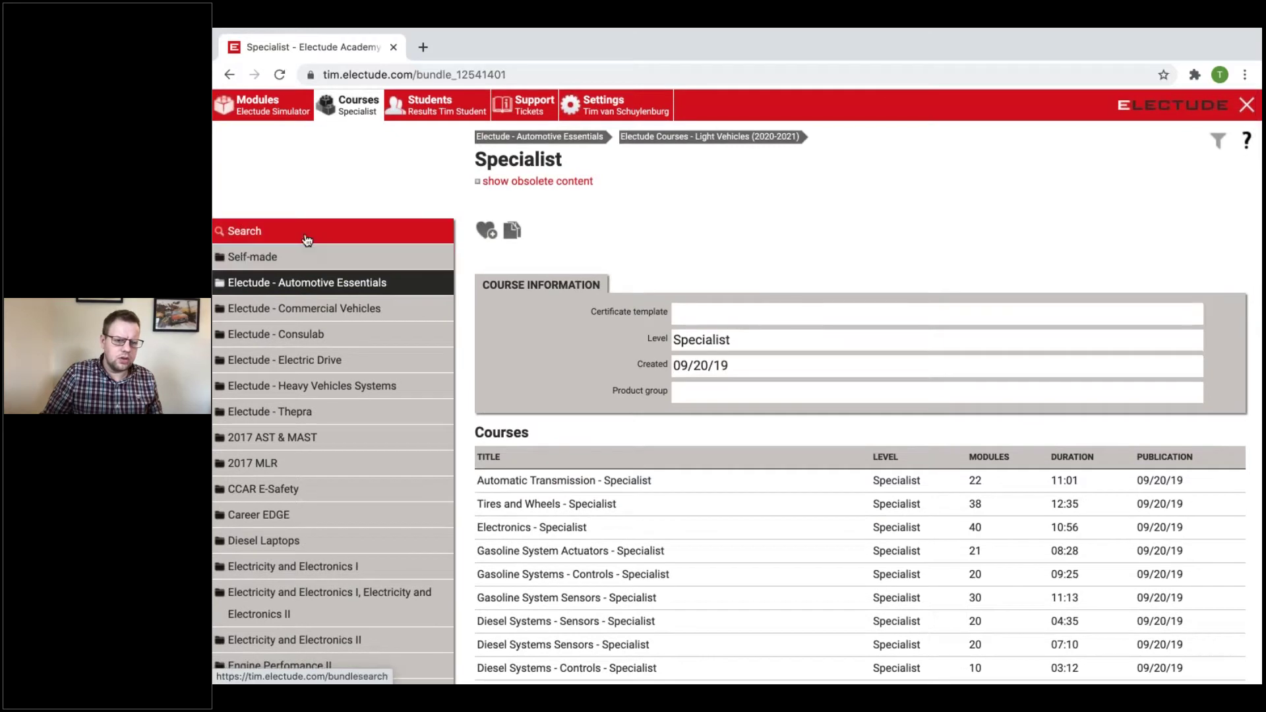
{"action": "scroll", "coordinate": [597, 370], "scroll_direction": "down", "scroll_amount": 2}
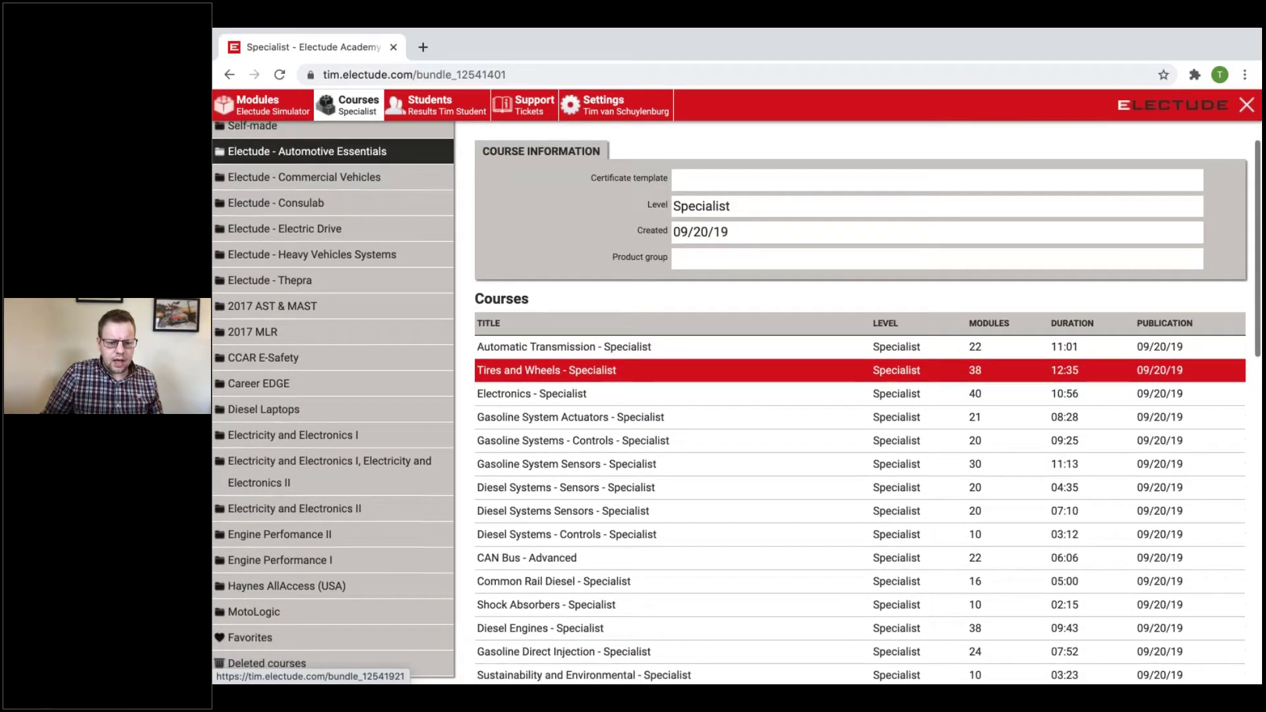
{"action": "scroll", "coordinate": [598, 404], "scroll_direction": "down", "scroll_amount": 2}
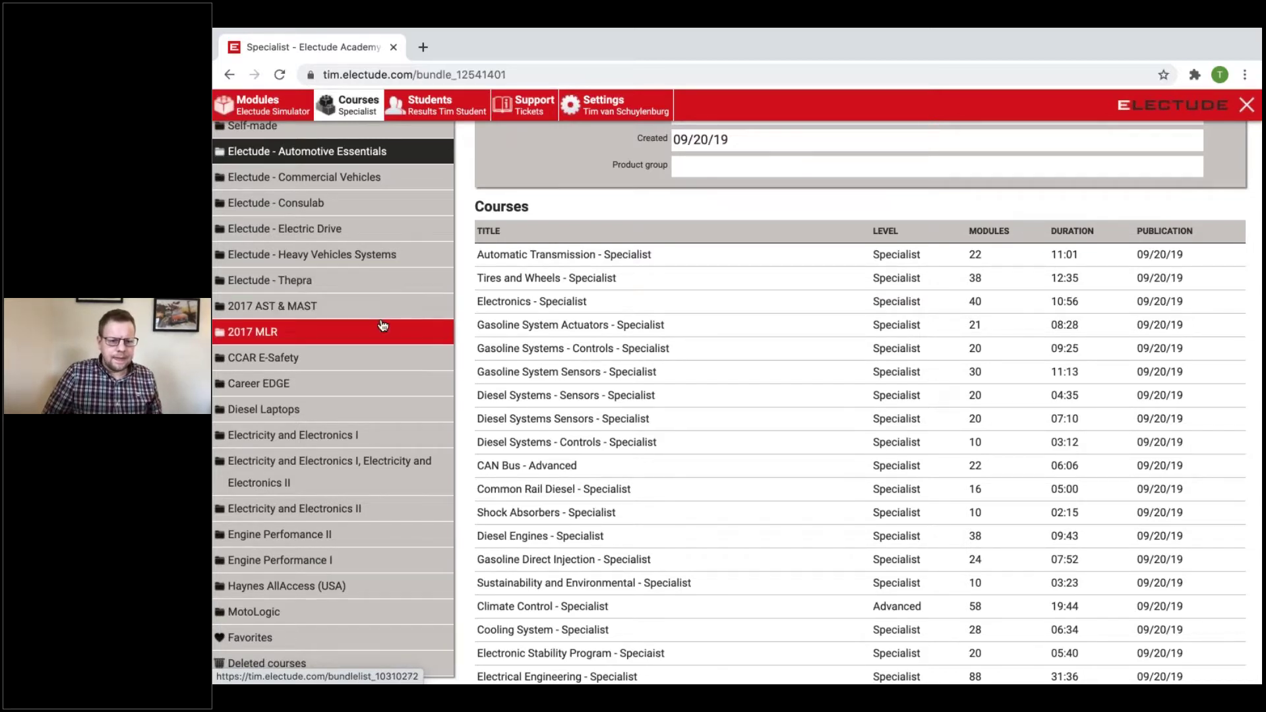
Open MAST Engine Performance within the 2017 AST & MAST Master Automobile Service Technology course and view its subcourses
{"action": "left_click", "coordinate": [334, 319]}
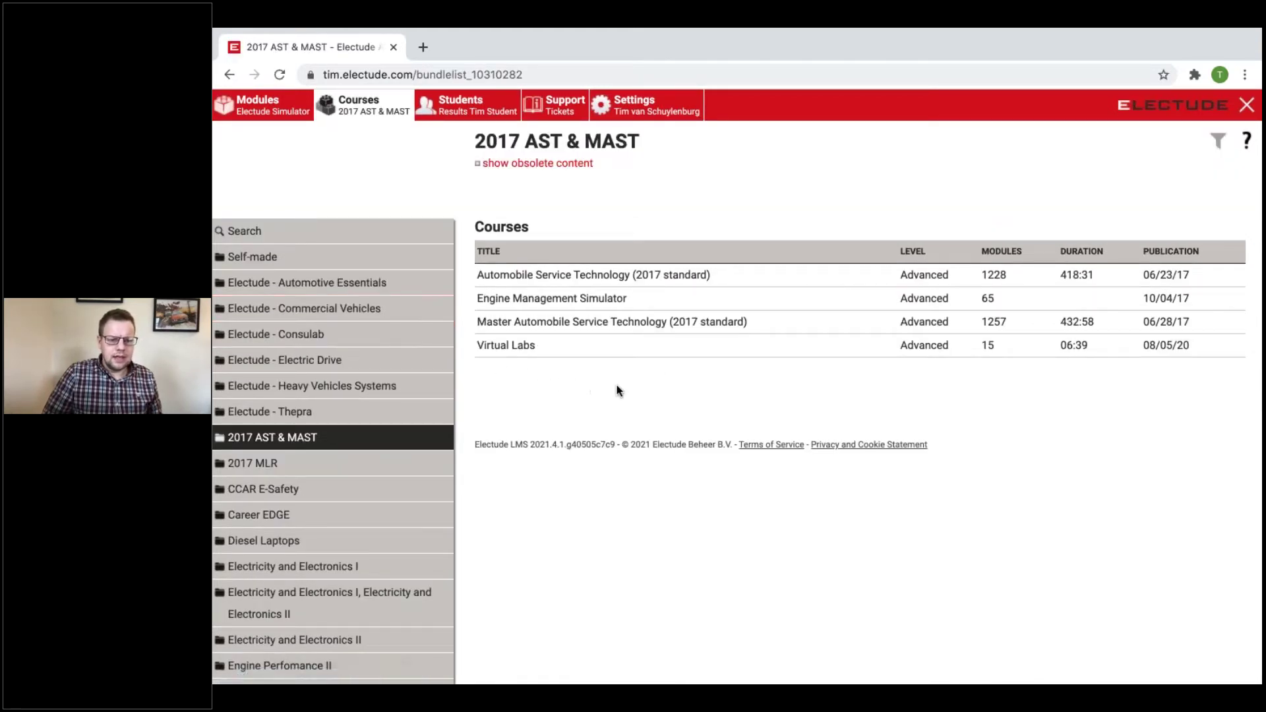
{"action": "left_click", "coordinate": [706, 321]}
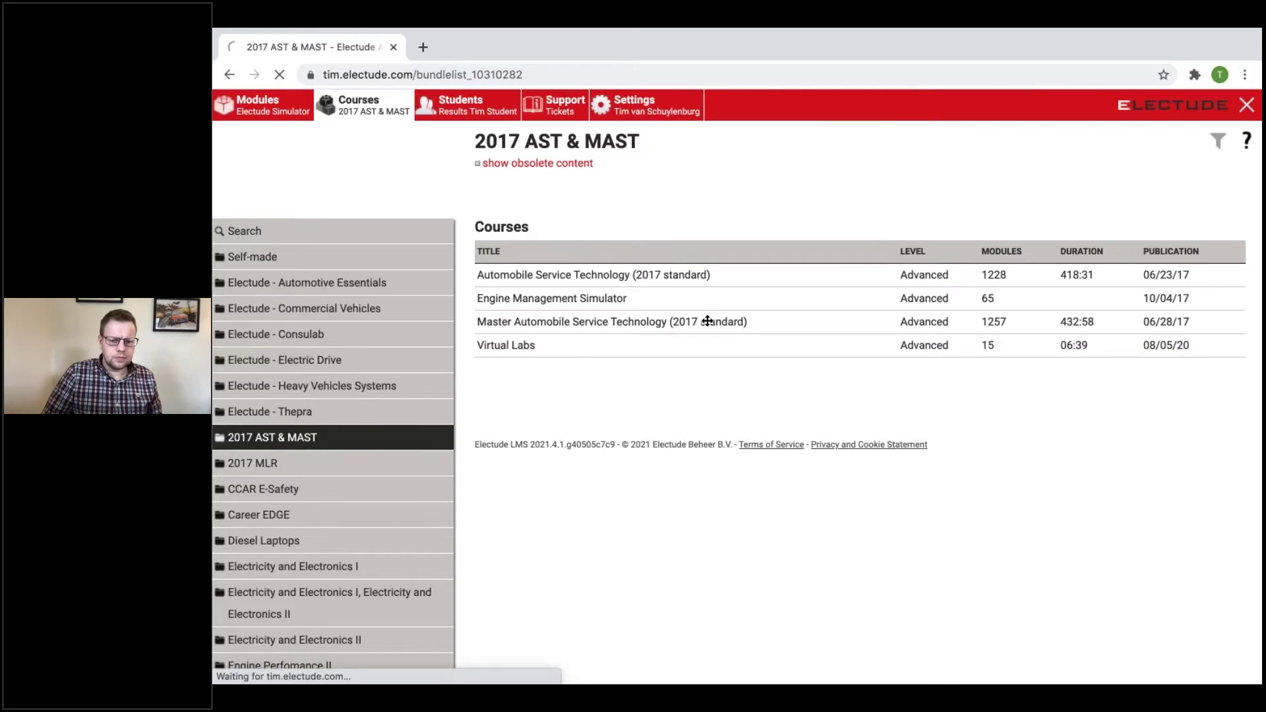
{"action": "scroll", "coordinate": [707, 320], "scroll_direction": "down", "scroll_amount": 3}
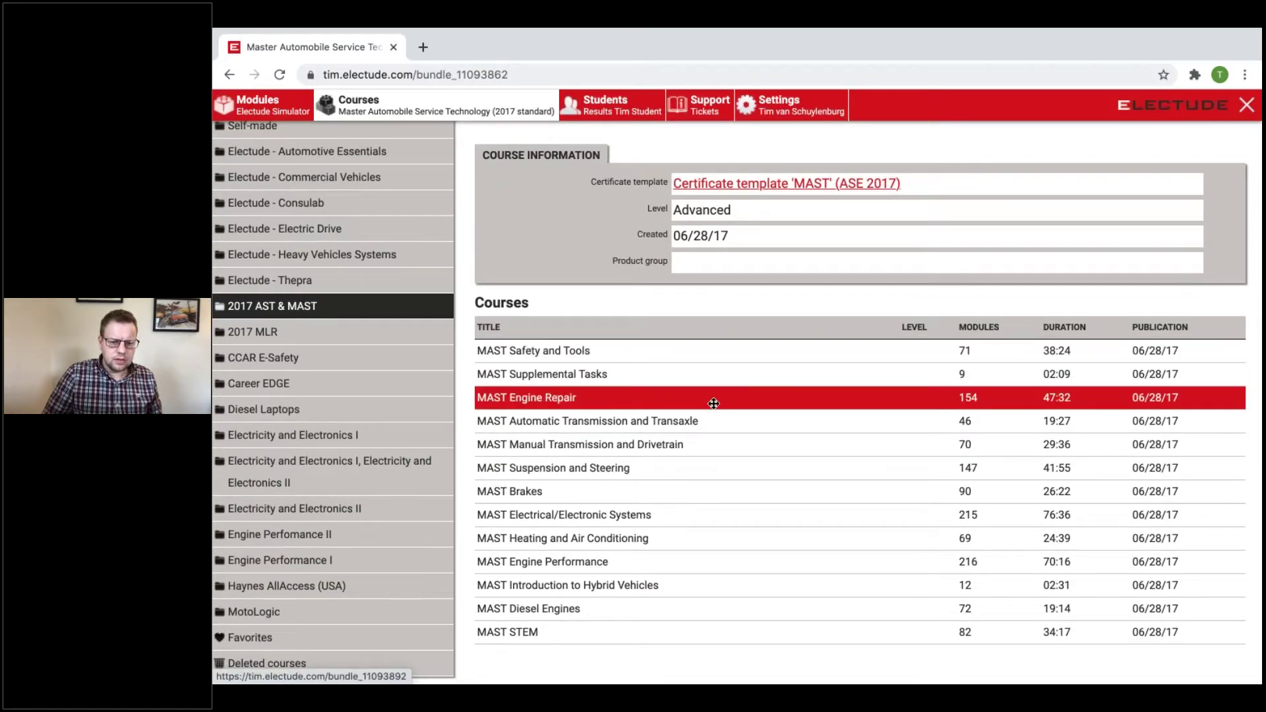
{"action": "left_click", "coordinate": [607, 564]}
{"action": "scroll", "coordinate": [607, 564], "scroll_direction": "down", "scroll_amount": 3}
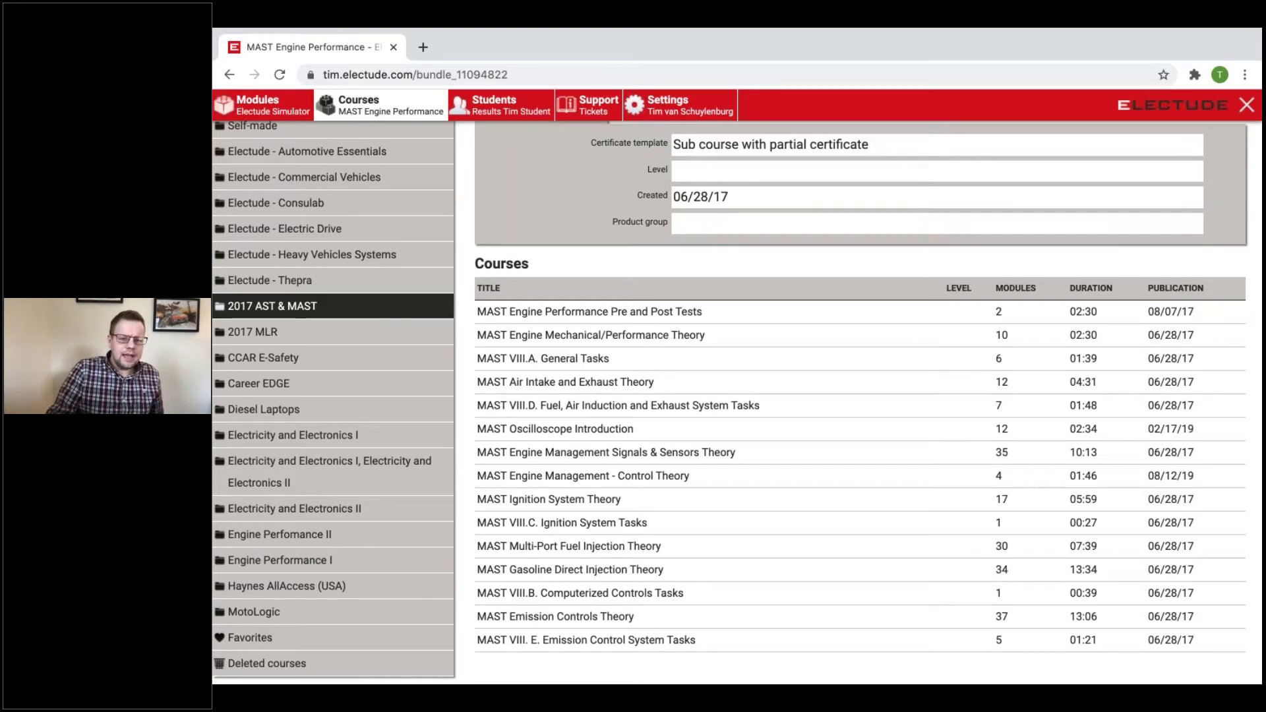
Open the support tickets page, and switch to the presentation's Presenter information slide
{"action": "left_click", "coordinate": [601, 112]}
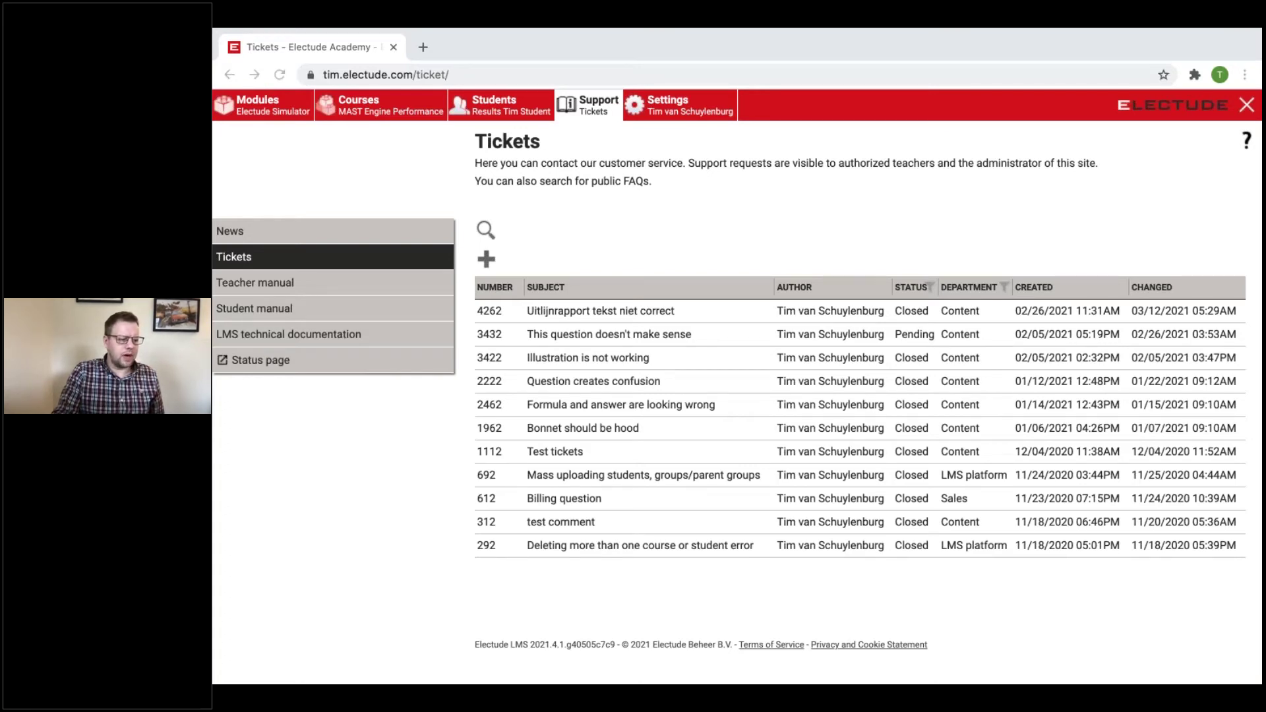
{"action": "key", "text": "alt+Tab"}
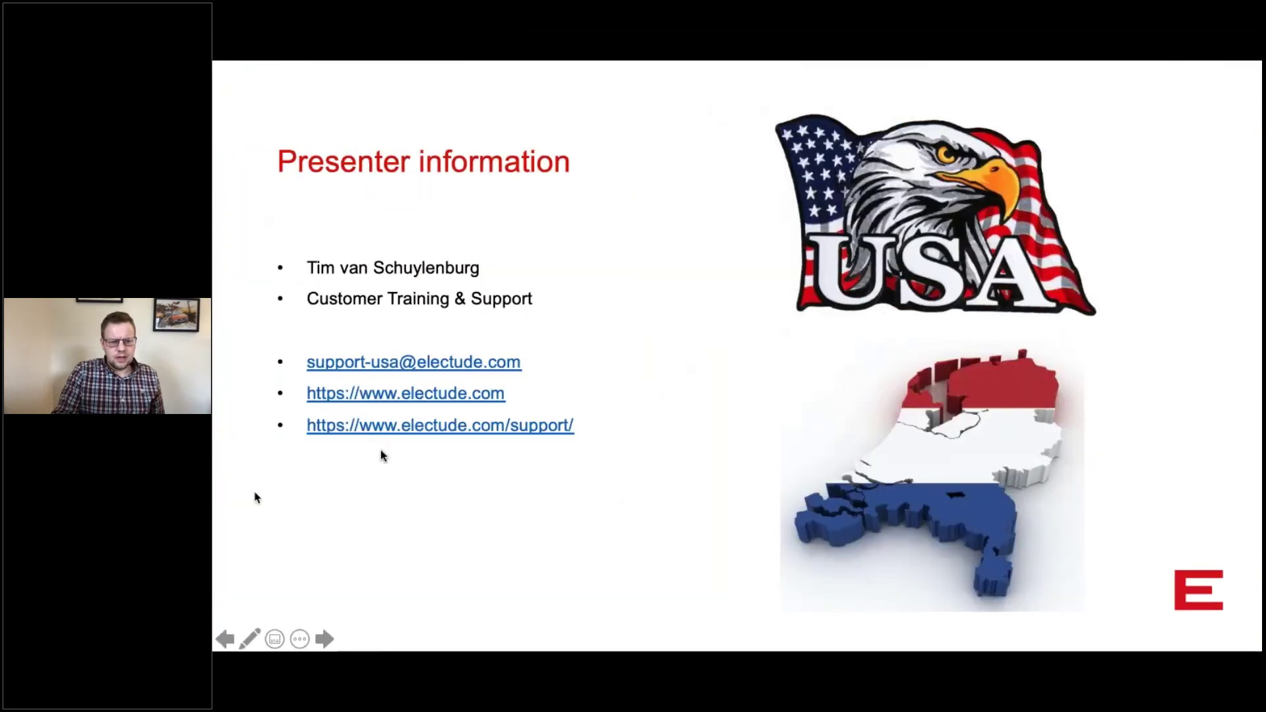